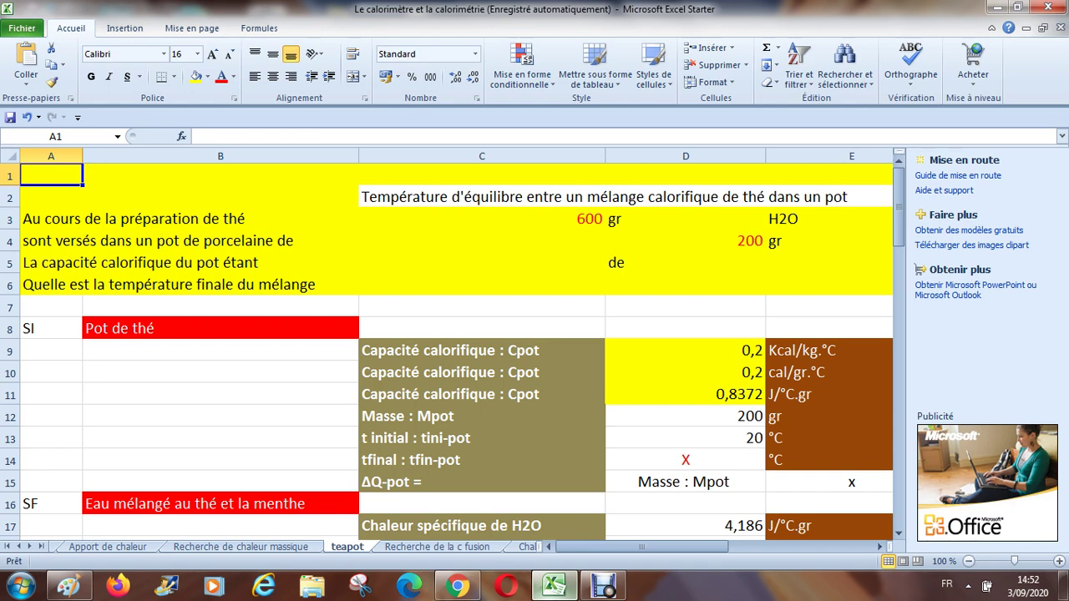
Step: Read the tea preparation line in row 3, covering the water's mass and temperature
key("Down")
key("Down")
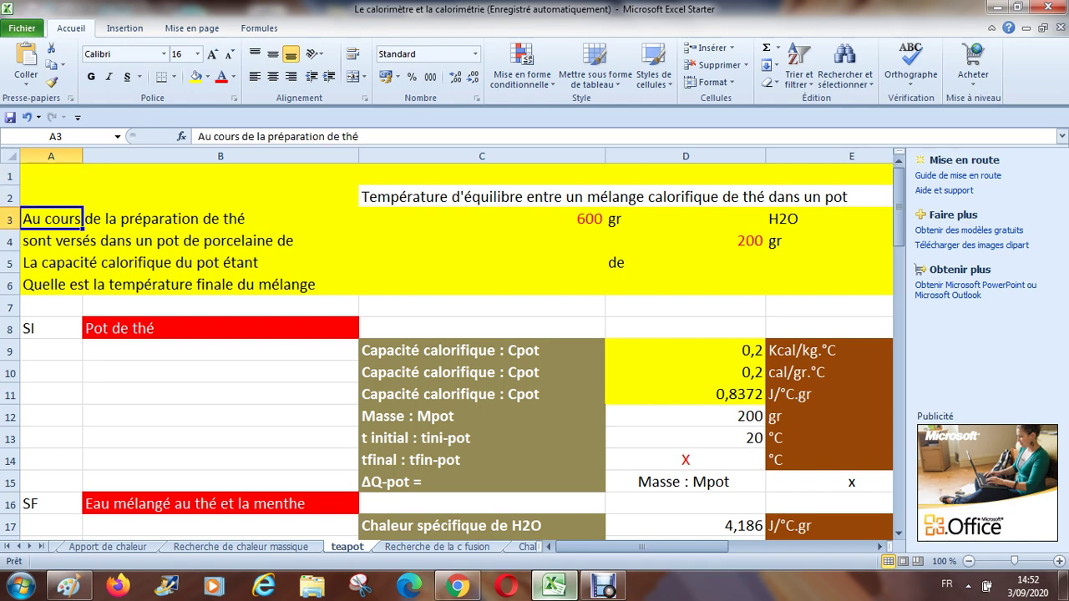
key("Right")
key("Right")
key("Right")
key("Right")
key("Right")
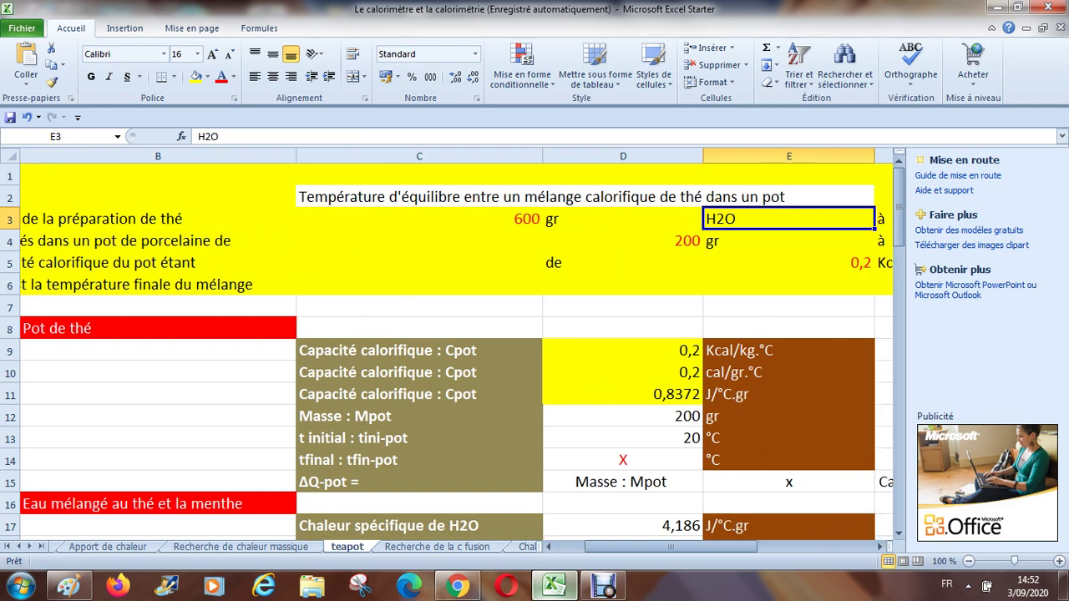
key("Right")
key("Right")
key("Right")
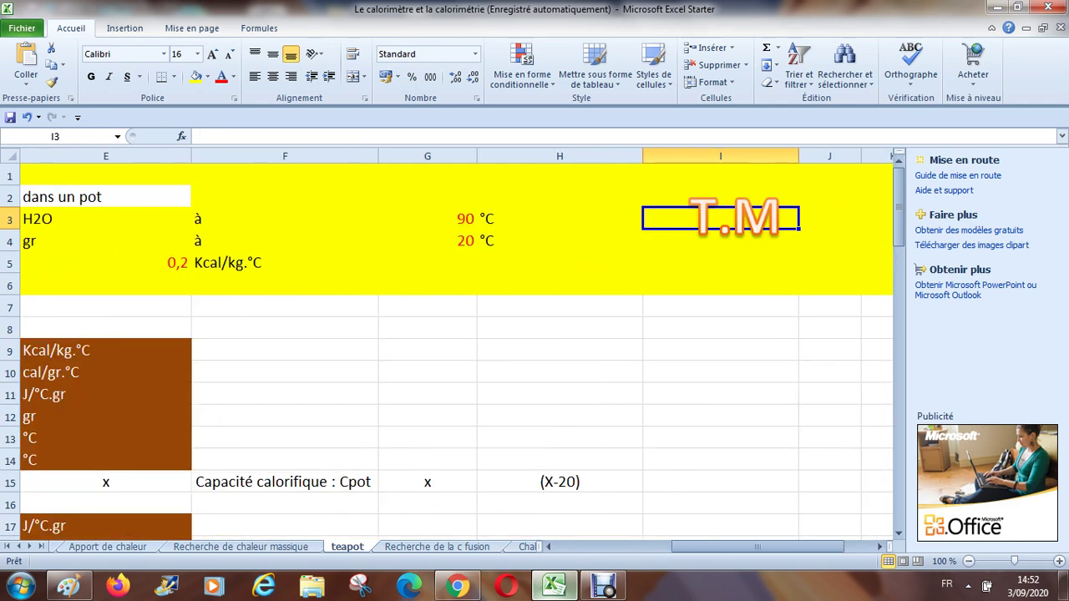
key("Left")
key("Left")
key("Left")
key("Left")
key("Left")
key("Left")
key("Left")
key("Left")
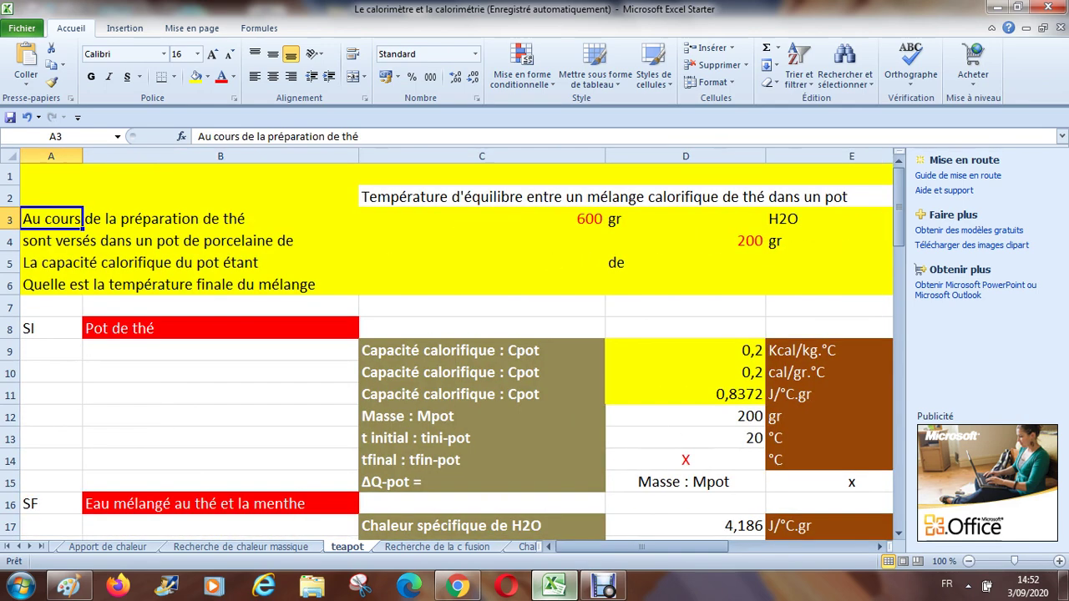
Step: Read the porcelain pot's mass and initial temperature in row 4 of the problem statement
key("Down")
key("Right")
key("Right")
key("Right")
key("Right")
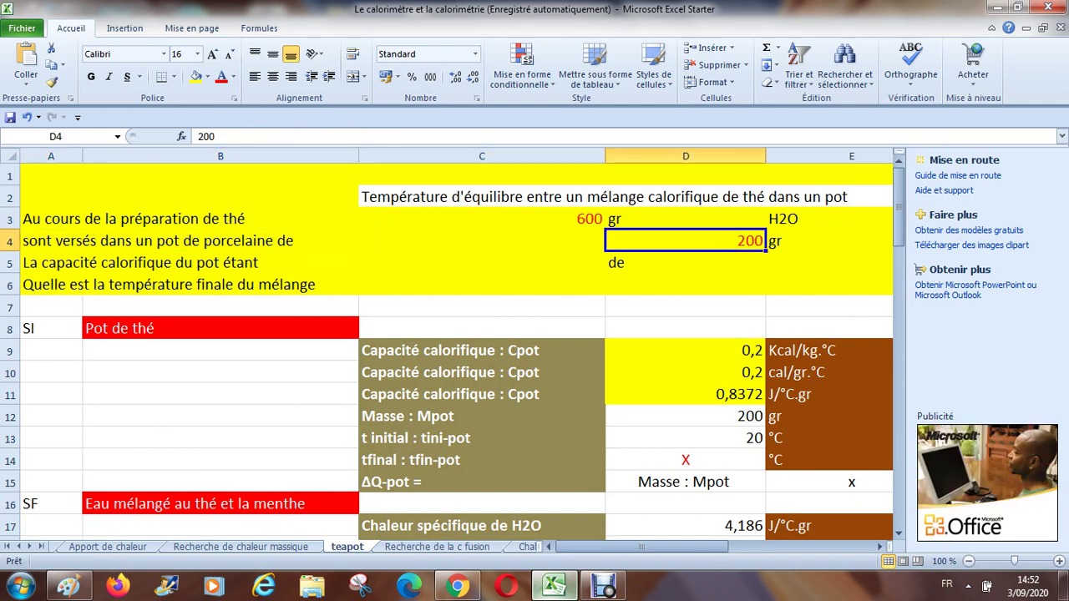
key("Right")
key("Right")
key("Right")
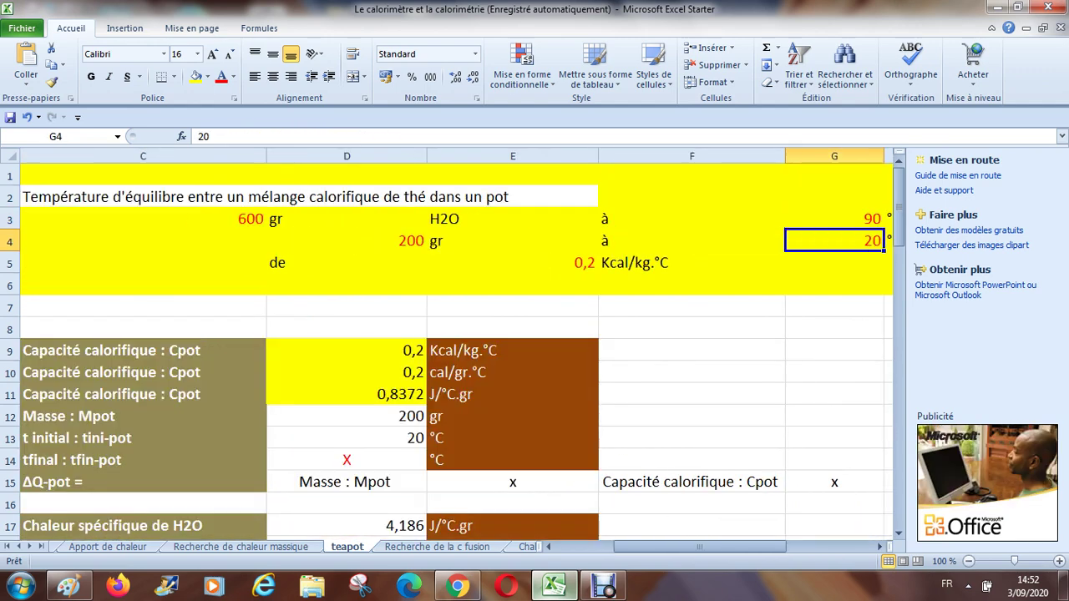
key("Right")
key("Left")
key("Home")
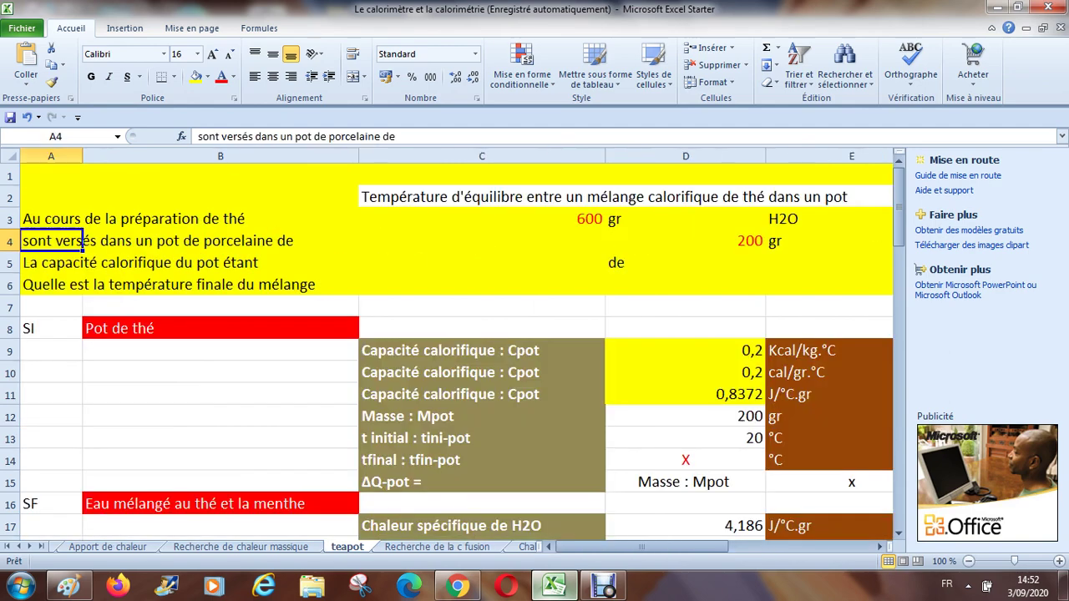
Step: Examine the pot's heat capacity statement in row 5, including its value and unit
key("Down")
key("Right")
key("Right")
key("Right")
key("Right")
key("Right")
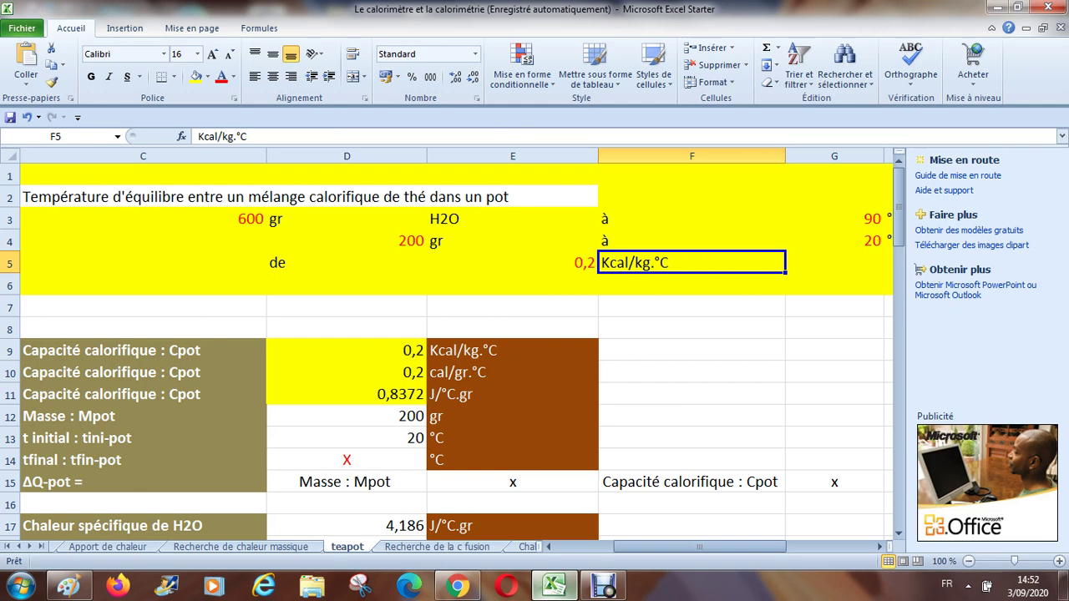
key("Right")
key("Right")
key("Left")
key("Home")
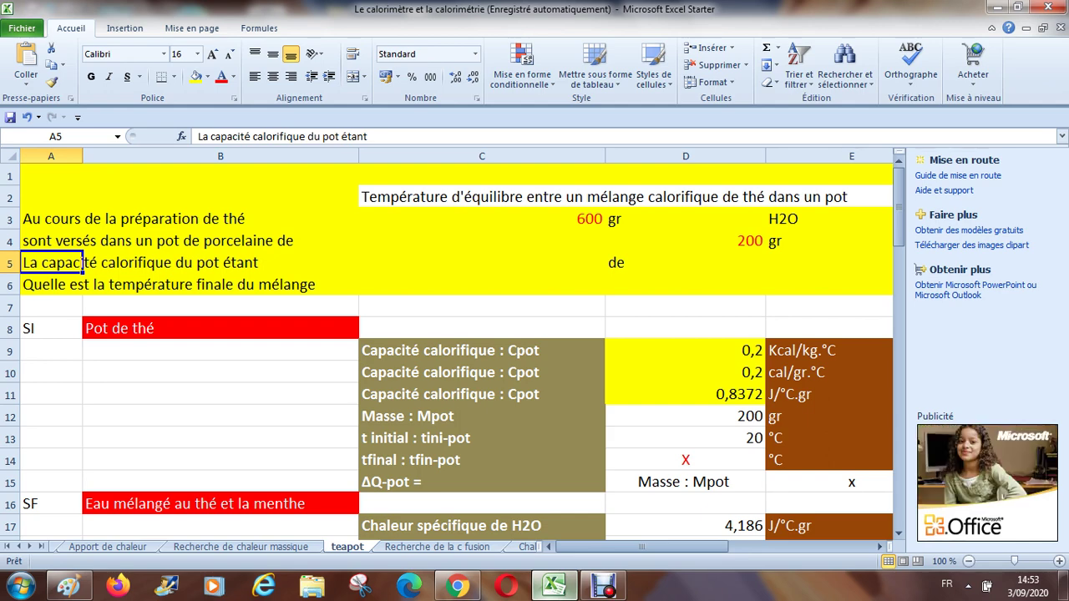
left_click(220, 262)
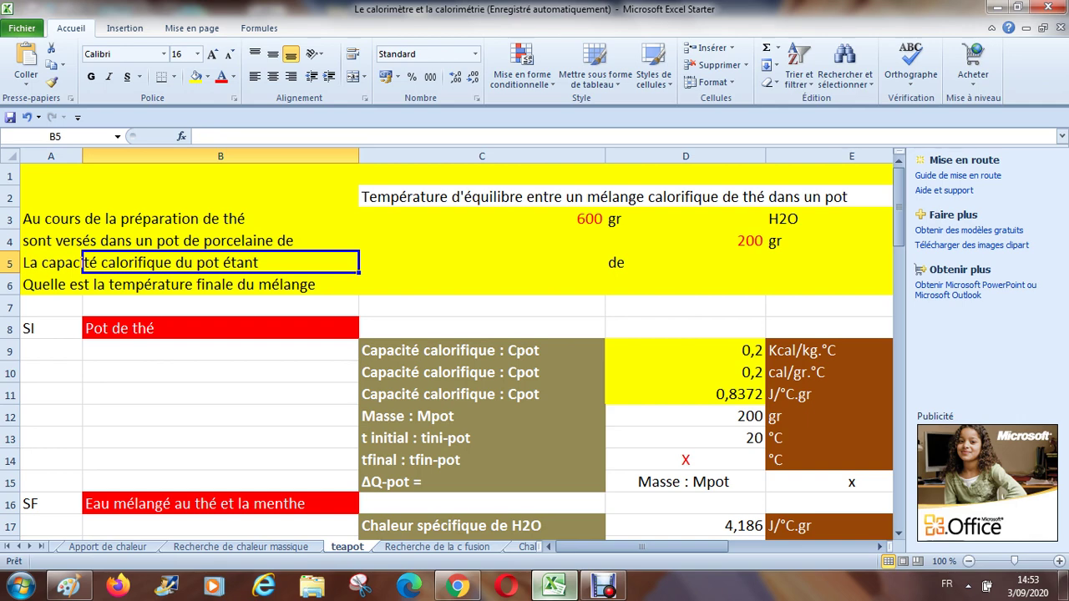
left_click(482, 262)
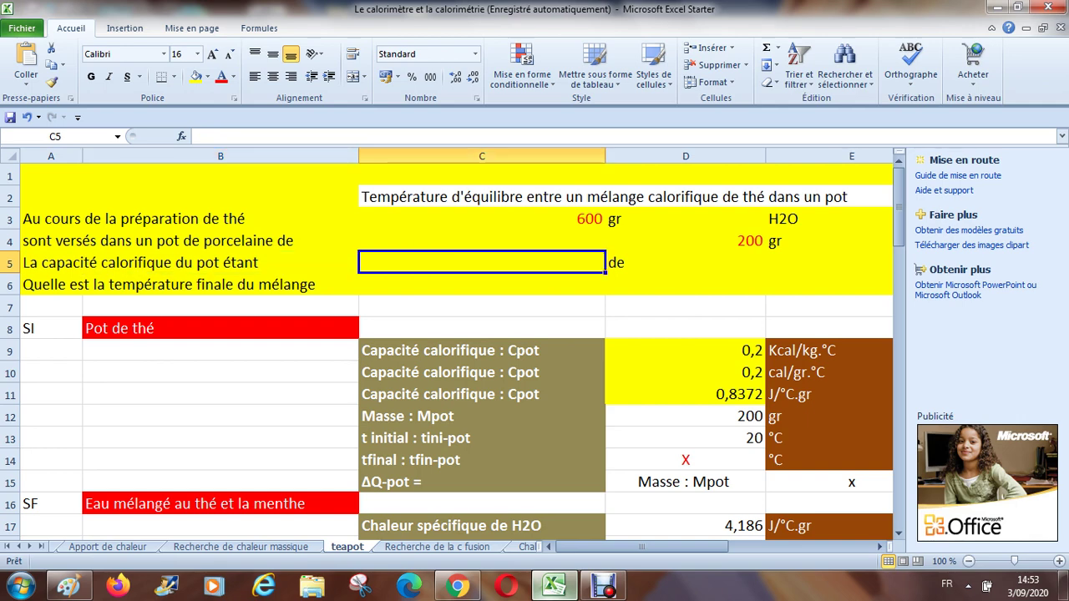
key("Left")
key("Left")
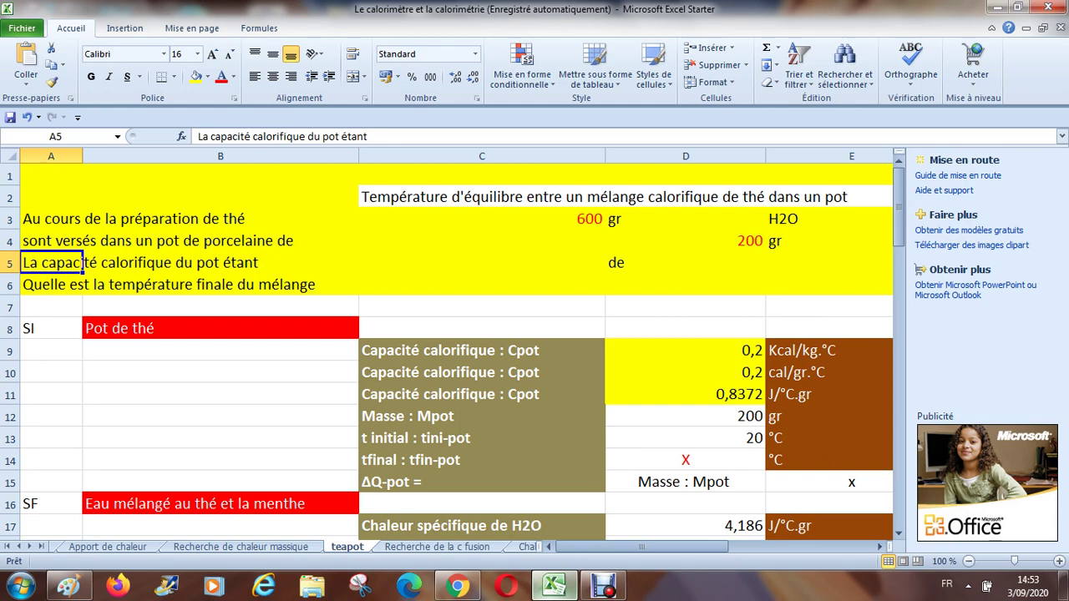
key("Right")
key("Right")
key("Right")
key("Right")
key("Right")
key("Right")
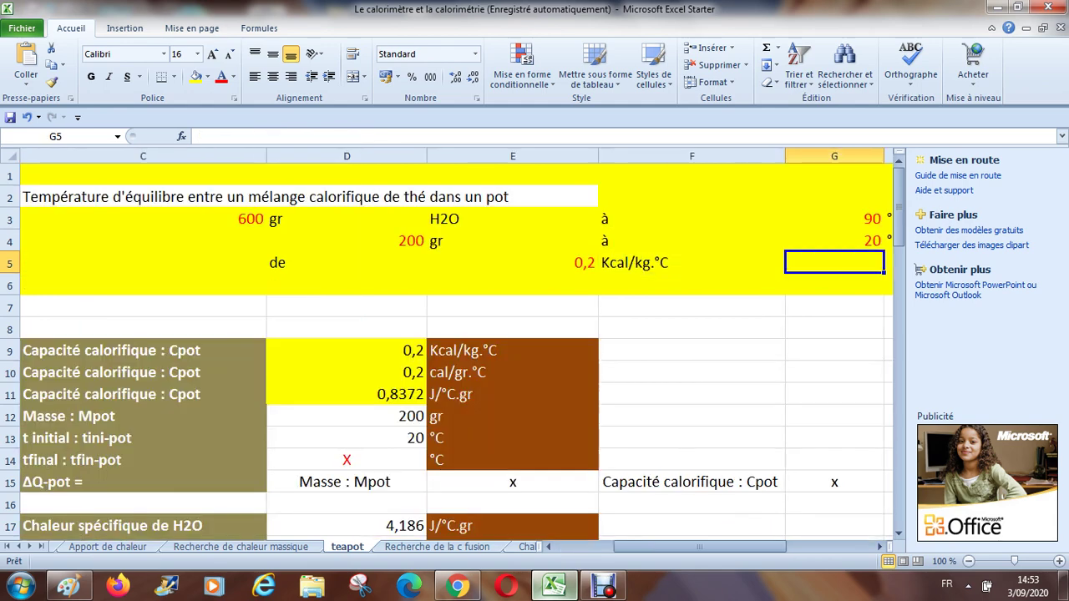
Step: Go through the pot's data in column D from row 9 to the specific heat of H2O and its unit in row 17
key("Left")
key("Left")
key("Left")
key("Down")
key("Down")
key("Down")
key("Down")
key("Down")
key("Down")
key("Down")
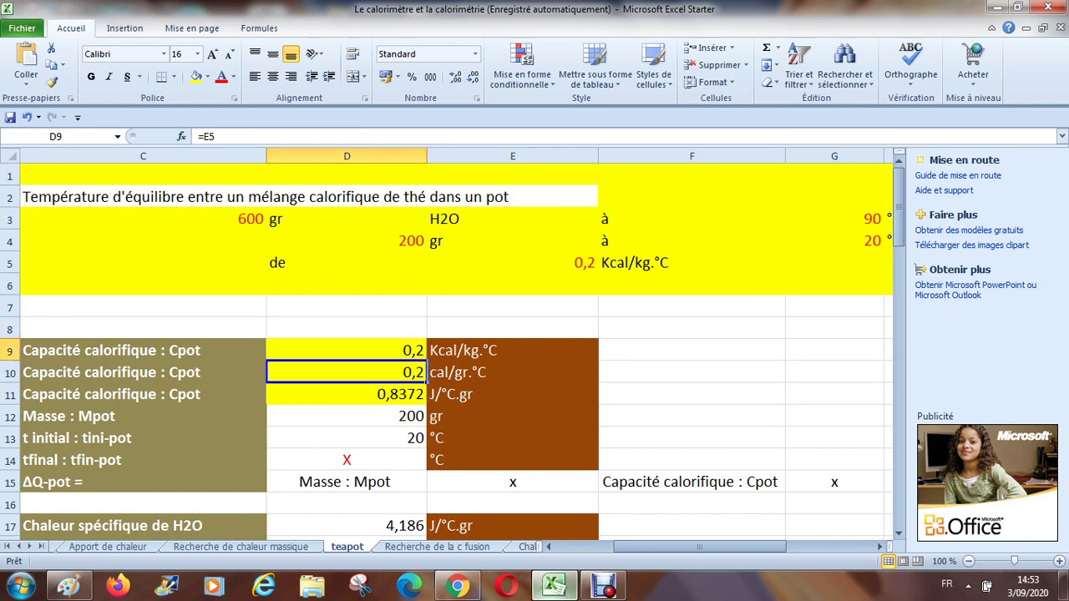
key("Down")
key("Down")
key("Down")
key("Down")
key("Down")
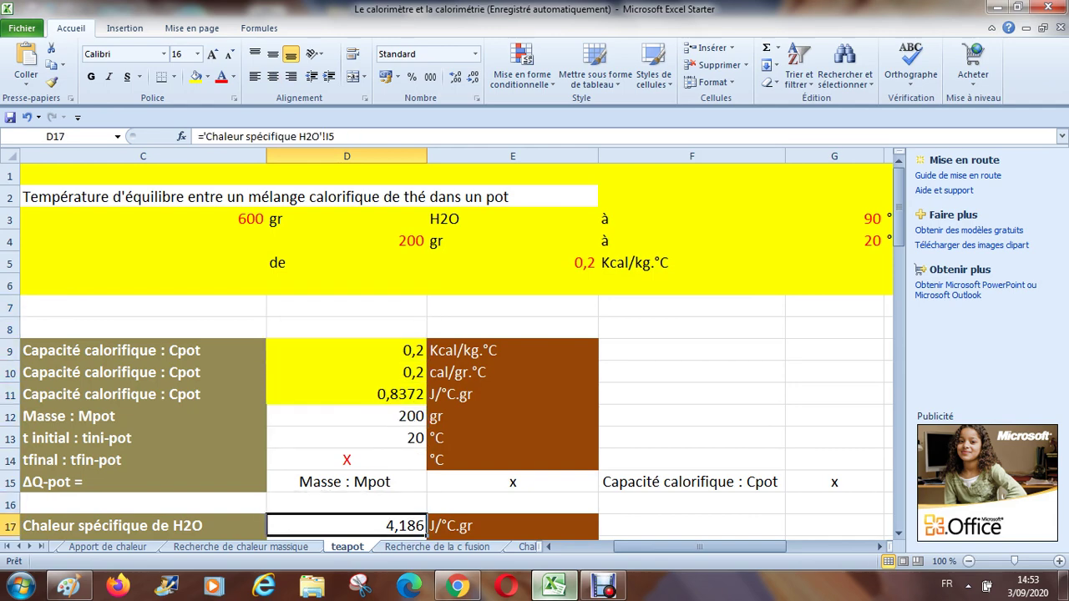
key("Right")
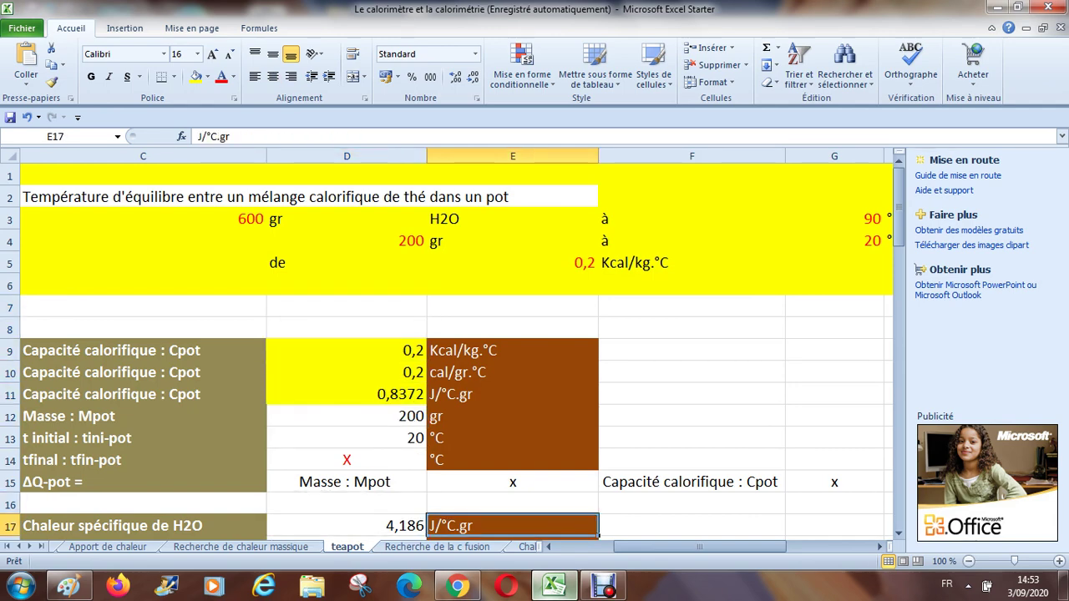
Step: Look back over the units in column E, from row 17 up to the H2O entry in row 3
key("Up")
key("Up")
key("Up")
key("Up")
key("Up")
key("Up")
key("Up")
key("Up")
key("Up")
key("Up")
key("Up")
key("Up")
key("Up")
key("Up")
key("Up")
key("Up")
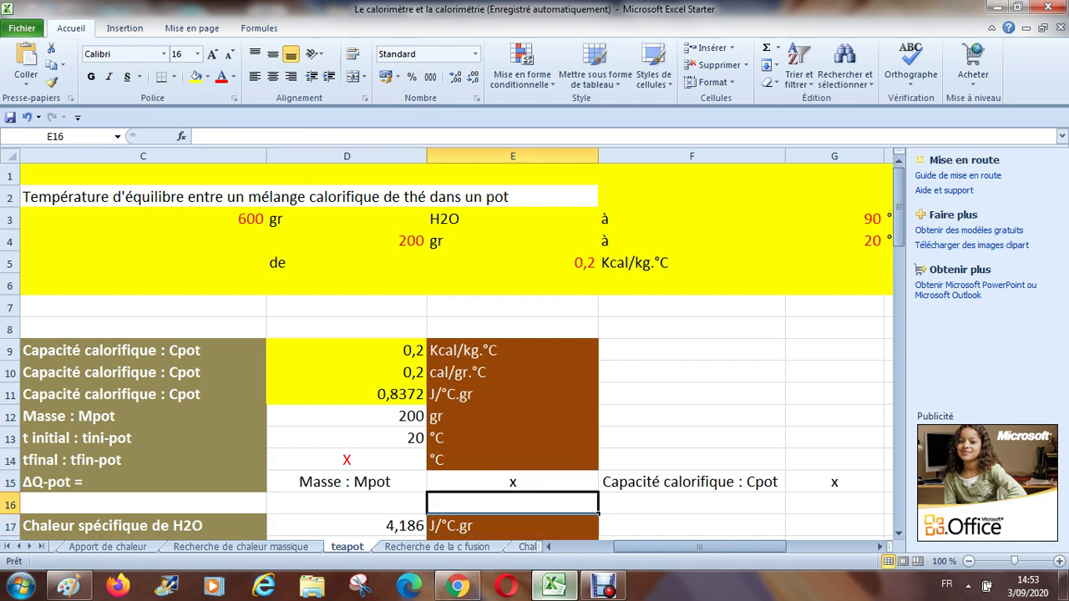
key("Down")
key("Down")
key("Down")
key("Down")
key("Down")
key("Down")
key("Down")
key("Down")
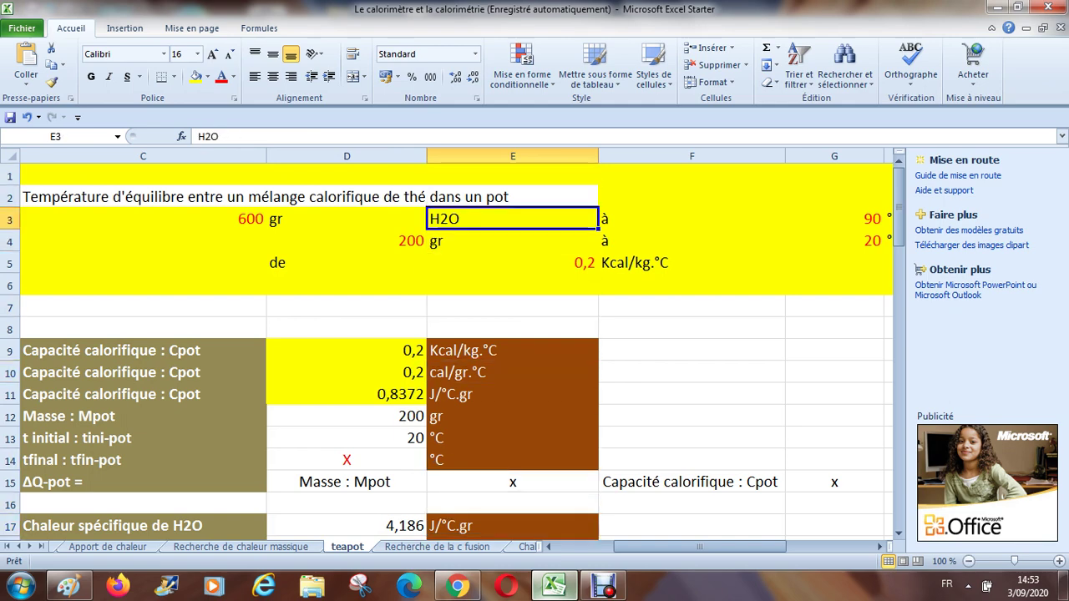
Step: Compare the pot's heat capacity and unit in D9 and E9 with their source cells in row 5
left_click(347, 350)
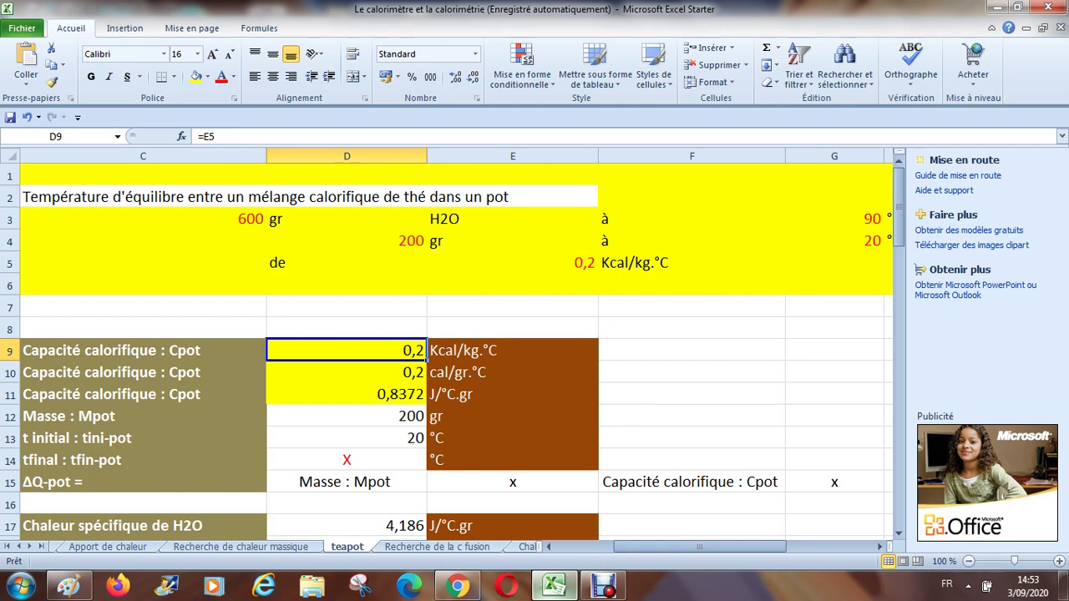
left_click(512, 350)
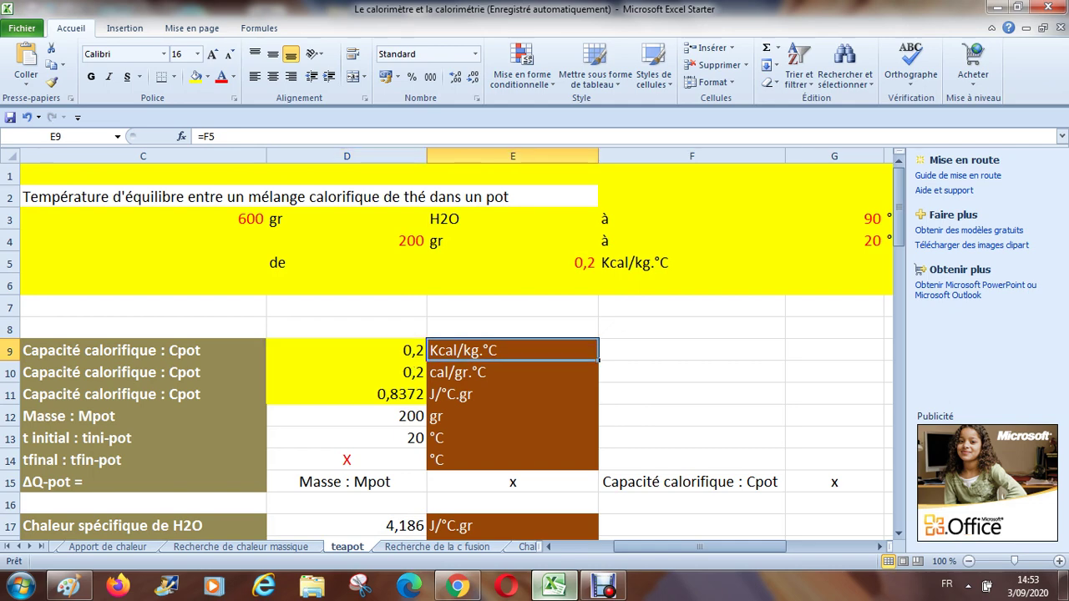
key("Up")
key("Up")
key("Up")
key("Up")
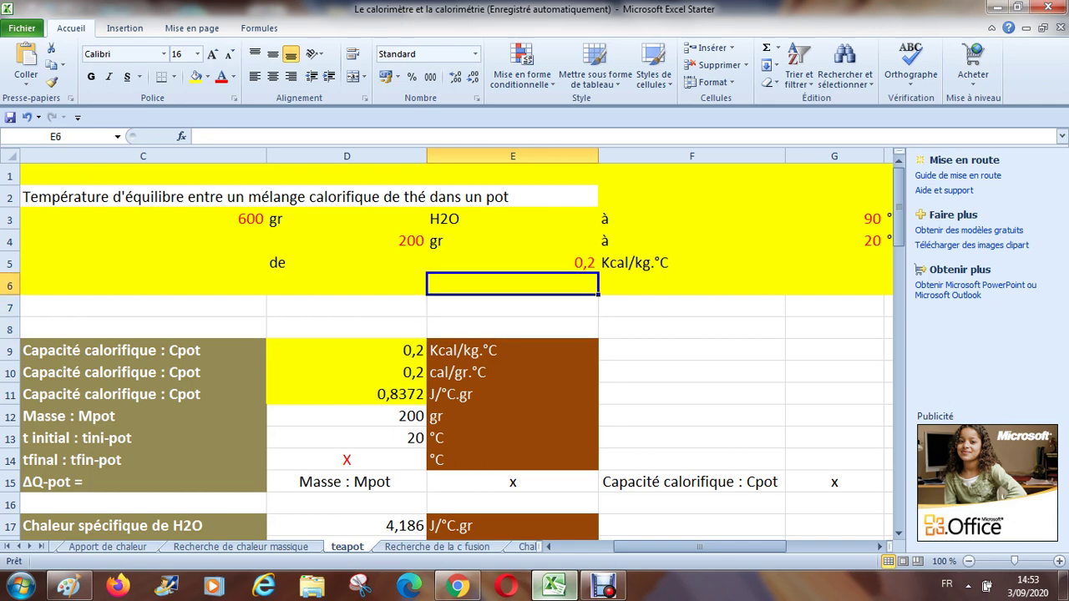
key("Right")
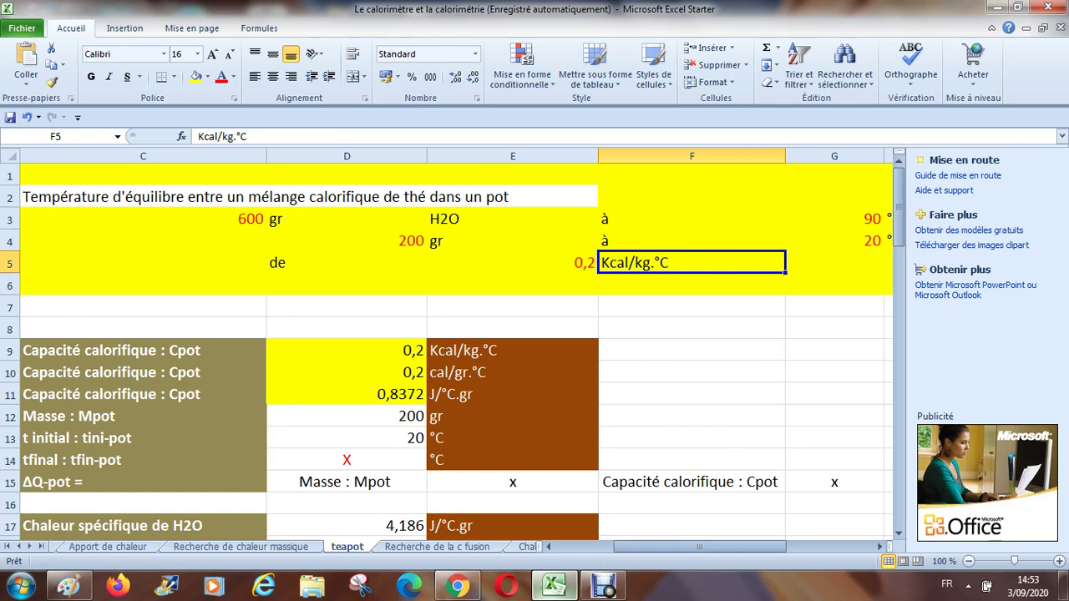
key("Down")
key("Down")
key("Down")
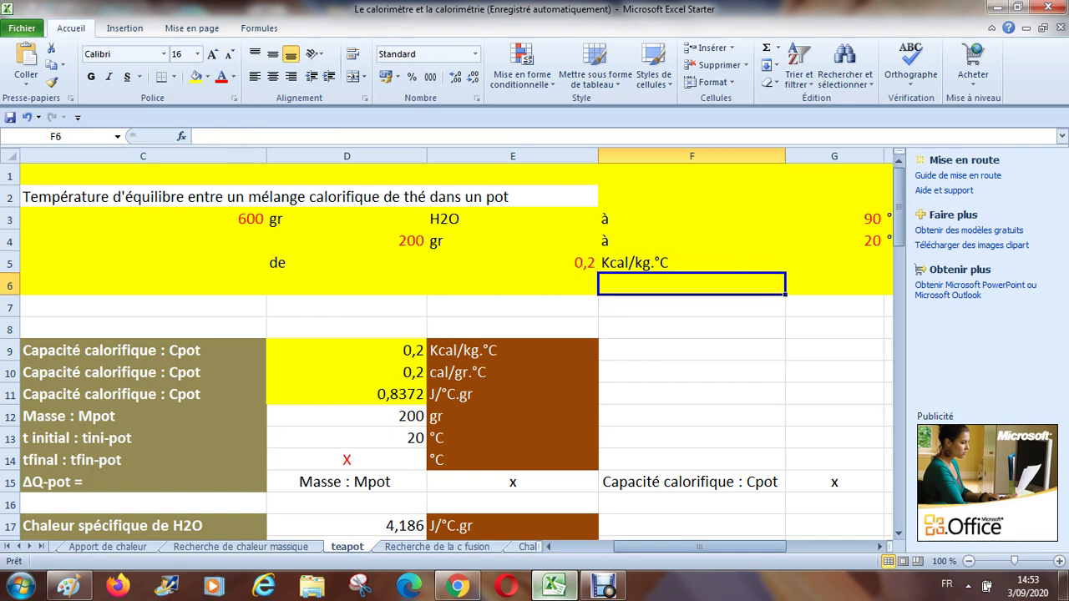
Step: Examine the pot's heat capacity rows 9 to 11 in their different units, and the mass label in row 12
key("Left")
key("Down")
key("Left")
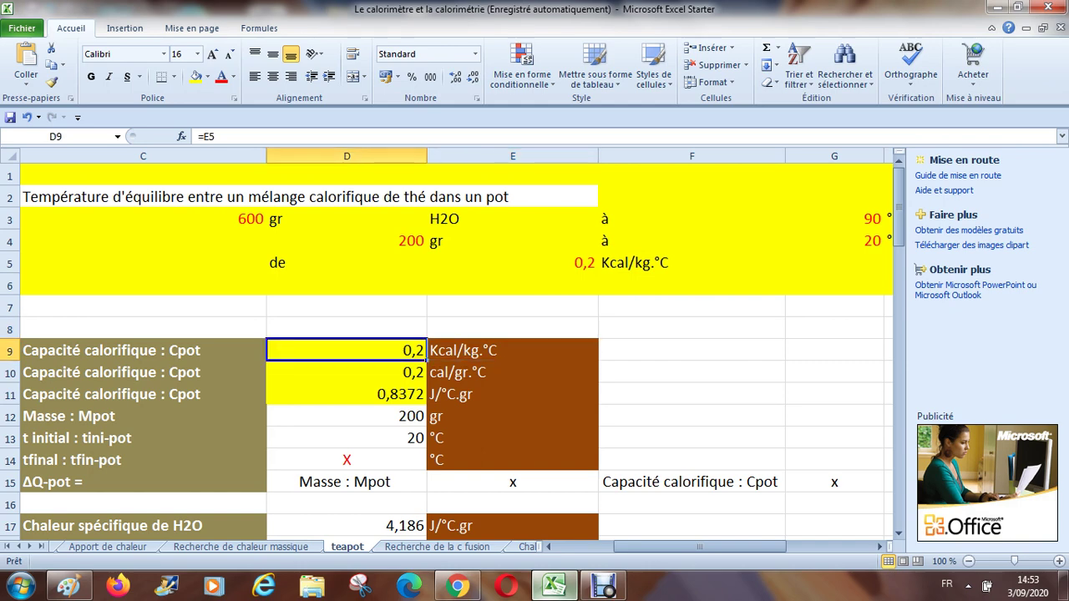
key("Down")
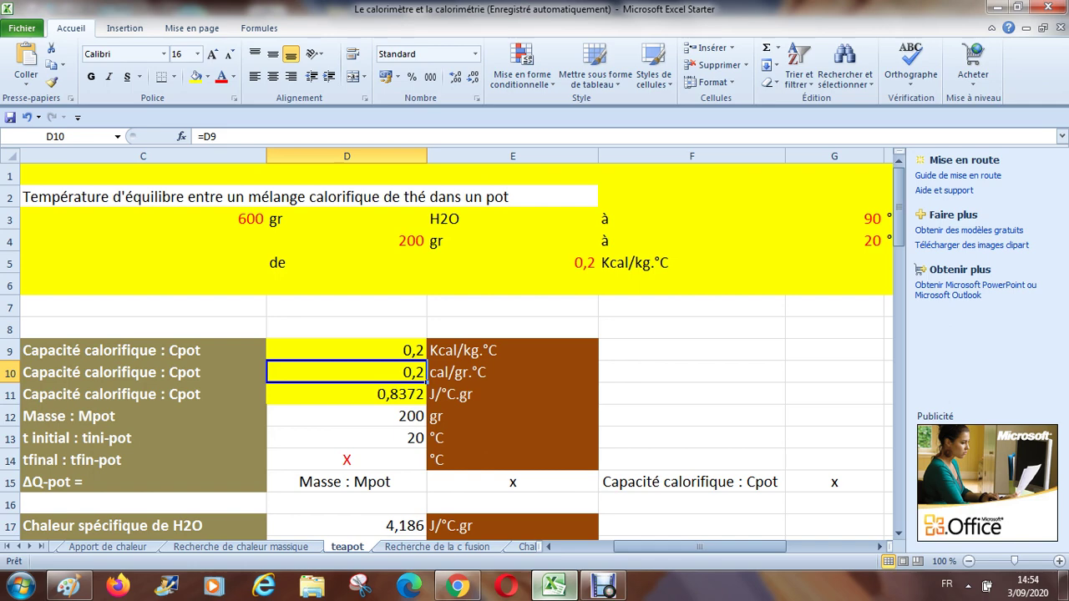
key("Left")
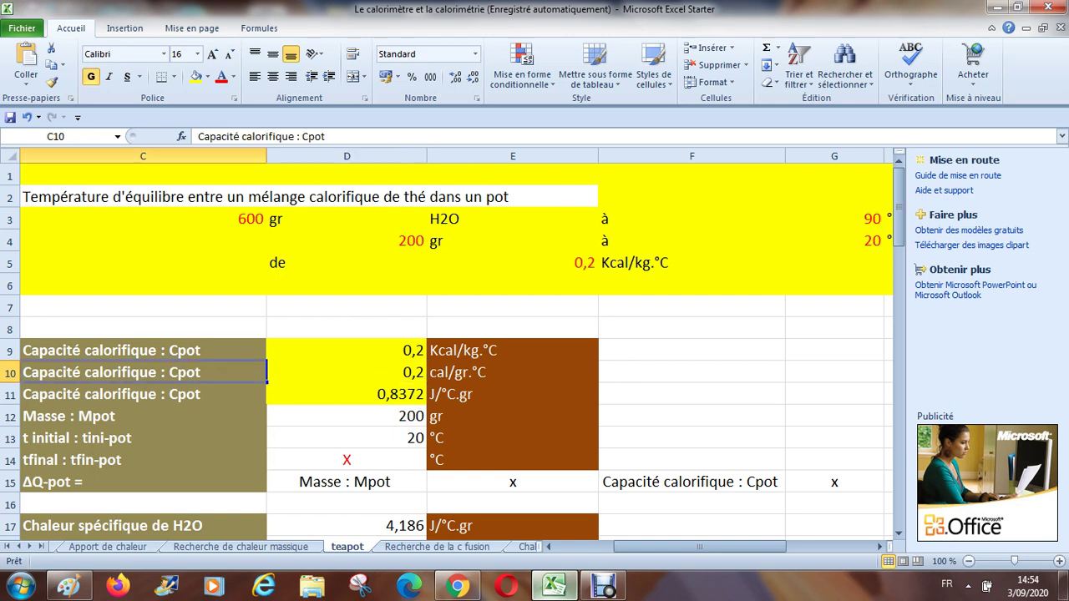
key("Left")
key("Right")
left_click(419, 394)
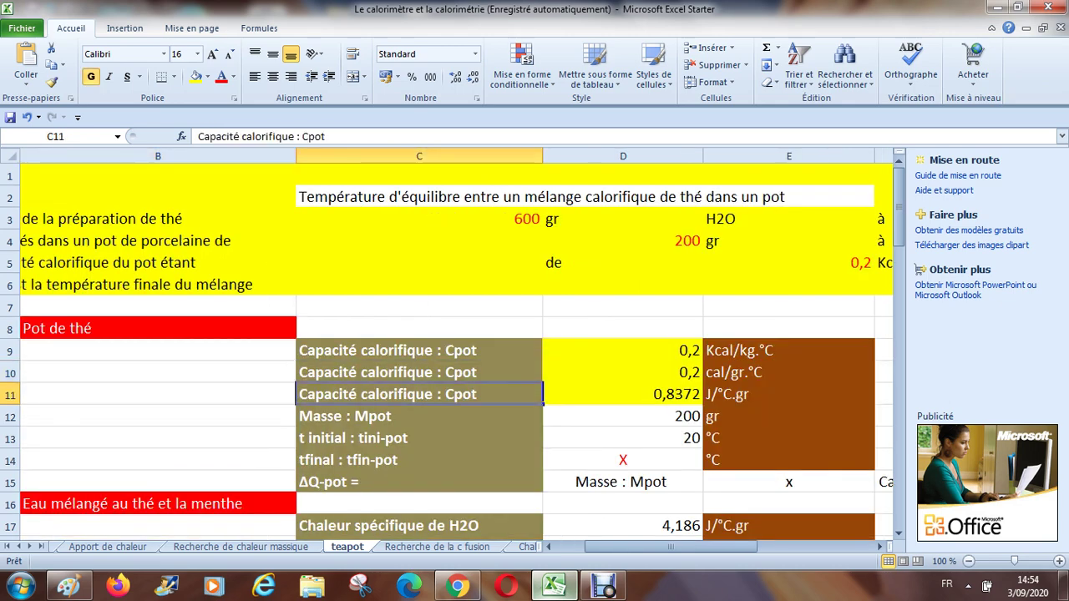
left_click(419, 416)
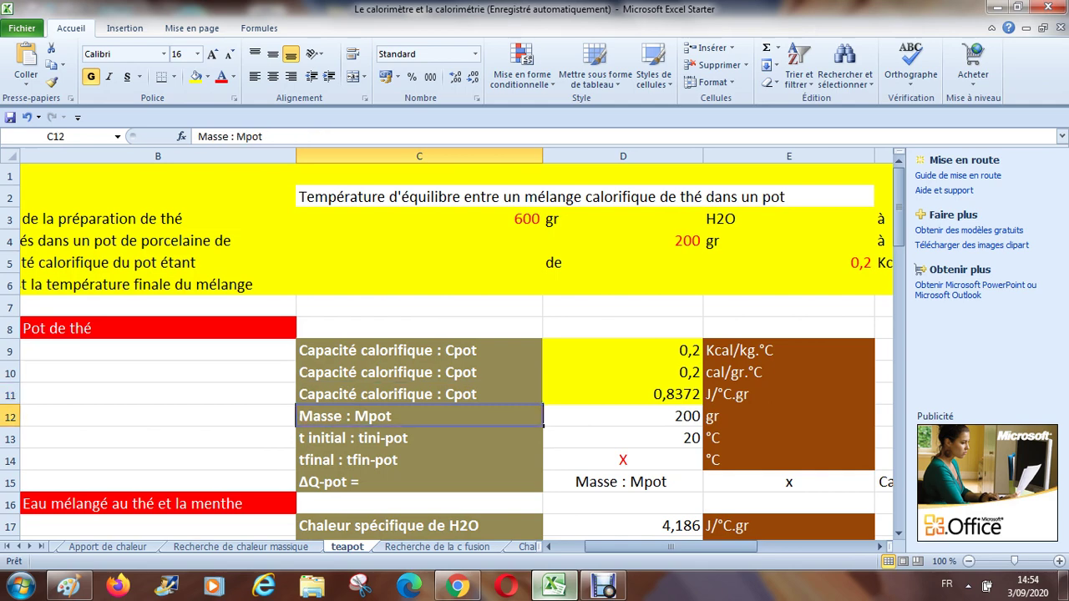
Step: In F10, calculate the pot's heat capacity in J/°C.gr with the formula =D10*D17 and reselect the cell
key("Up")
key("Up")
key("Right")
key("Right")
key("Right")
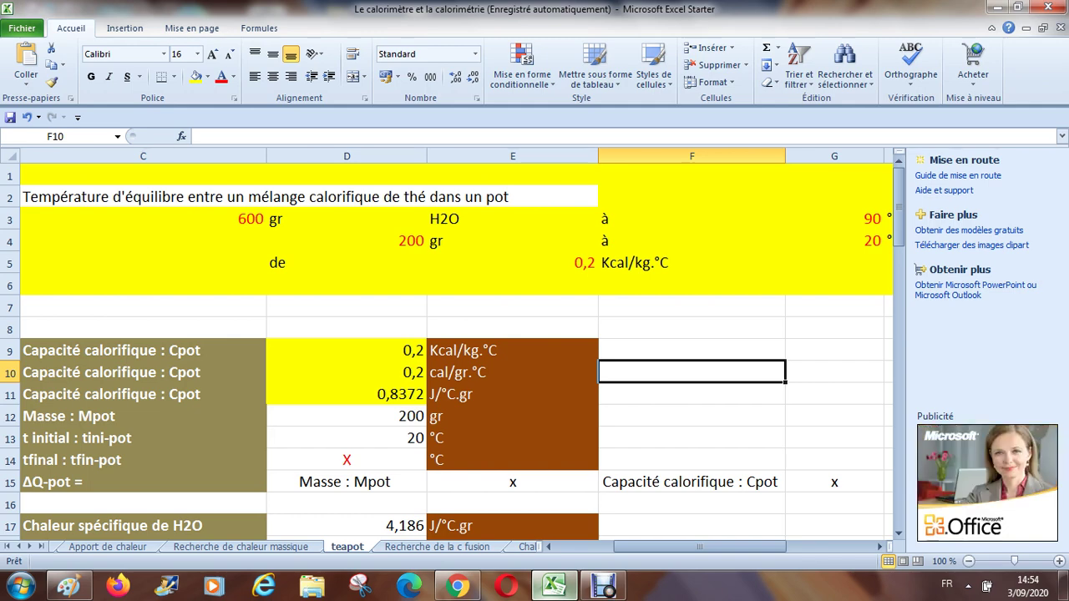
type("=")
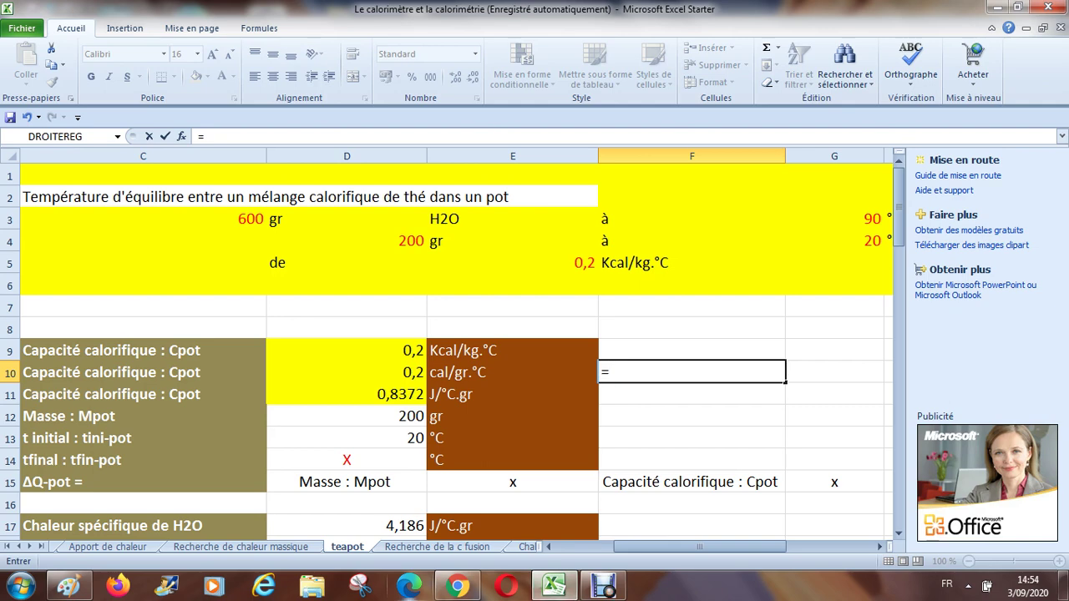
left_click(347, 372)
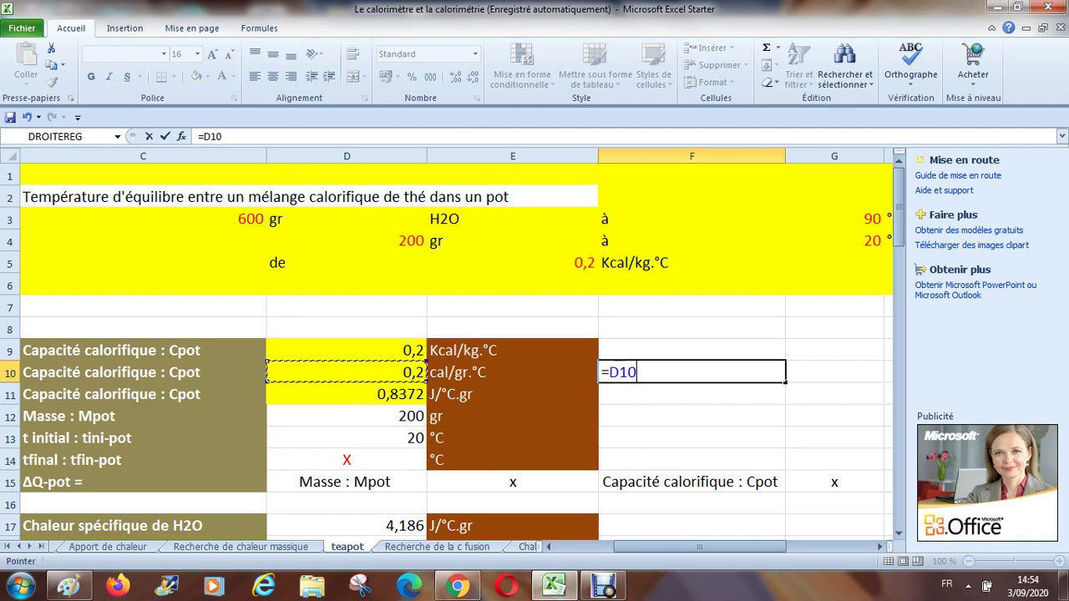
type("*")
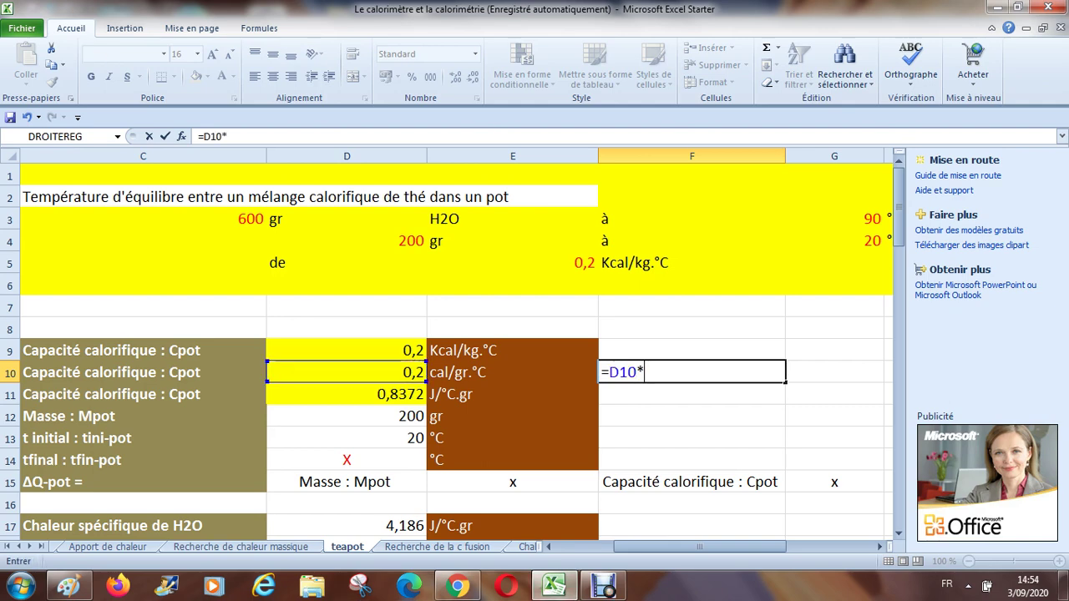
left_click(346, 525)
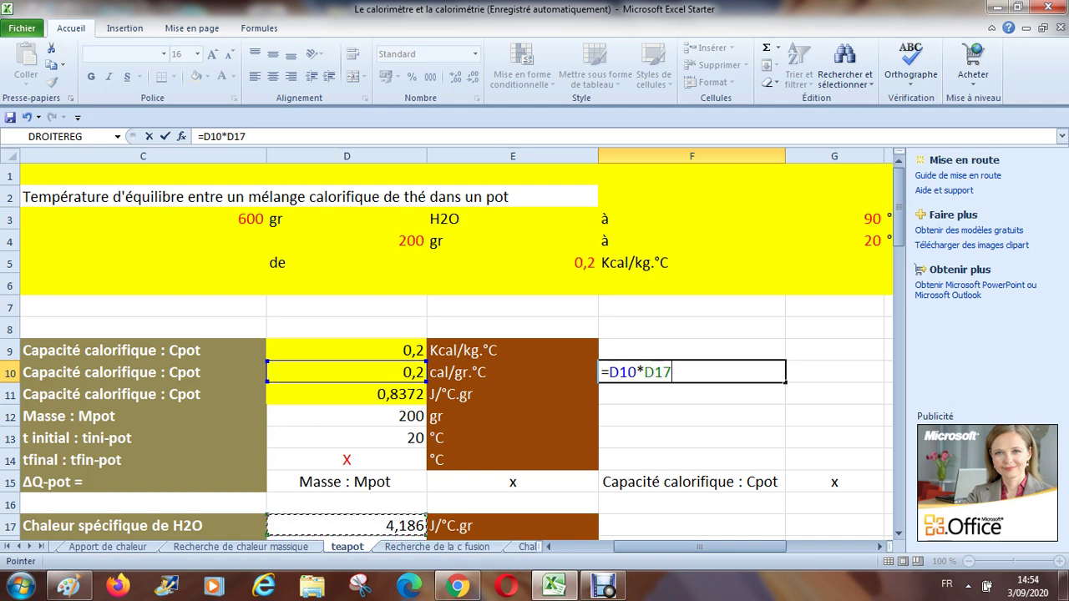
key("Return")
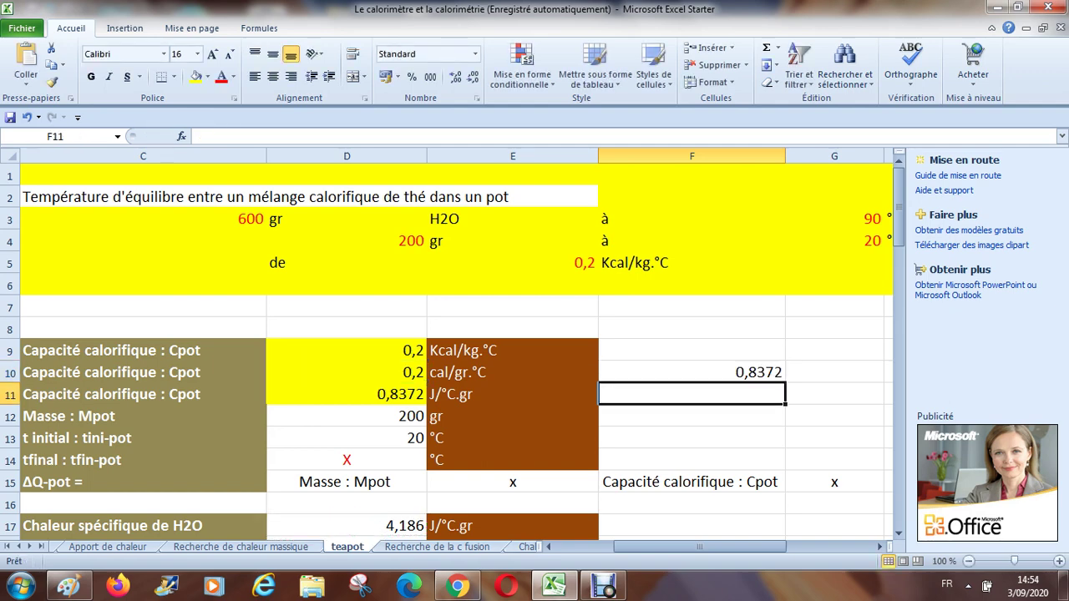
key("Up")
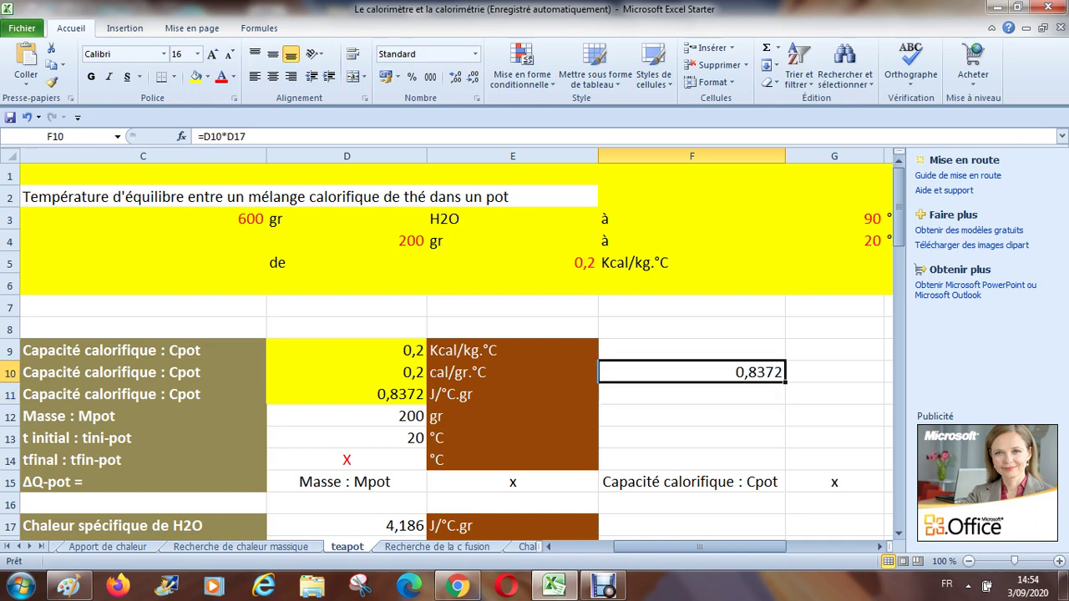
Step: Compare the check calculation in F10 with the pot's heat capacity in D11, and clear F10
key("Down")
key("Down")
key("Left")
key("Left")
key("Up")
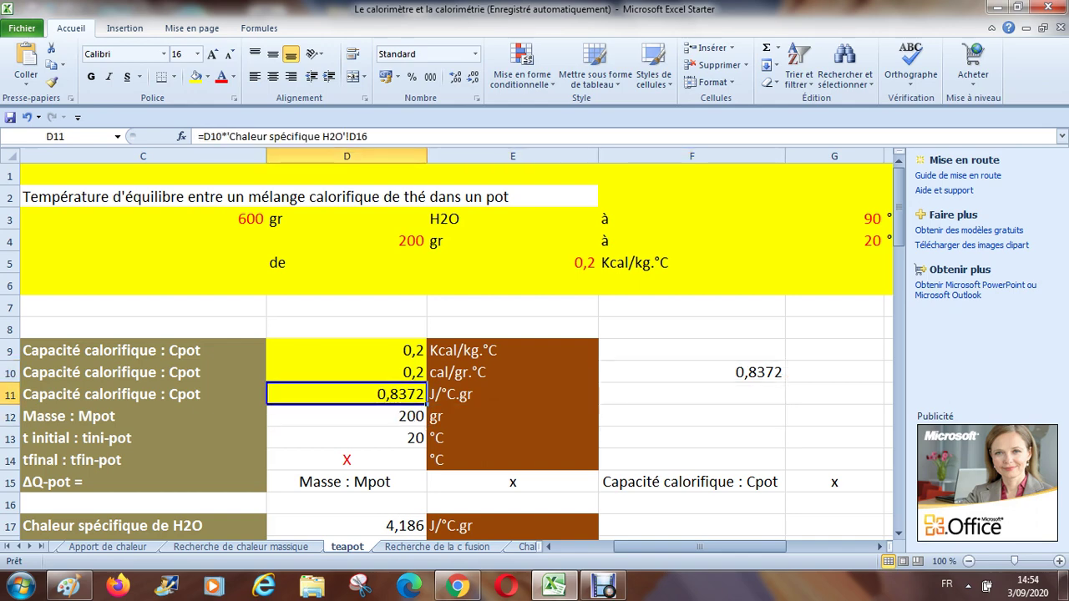
key("Right")
key("Right")
key("Up")
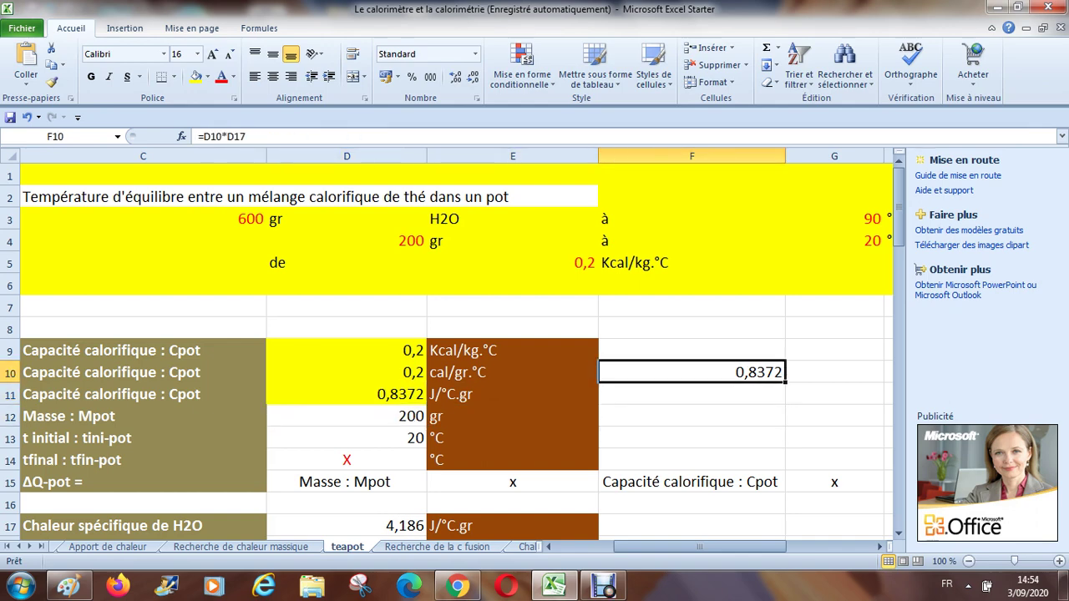
key("Delete")
Step: Look back over the problem statement's given data, down to the pot's mass unit in E4
key("Down")
key("Up")
key("Up")
key("Up")
key("Up")
key("Up")
key("Up")
key("Up")
key("Up")
key("Up")
key("Up")
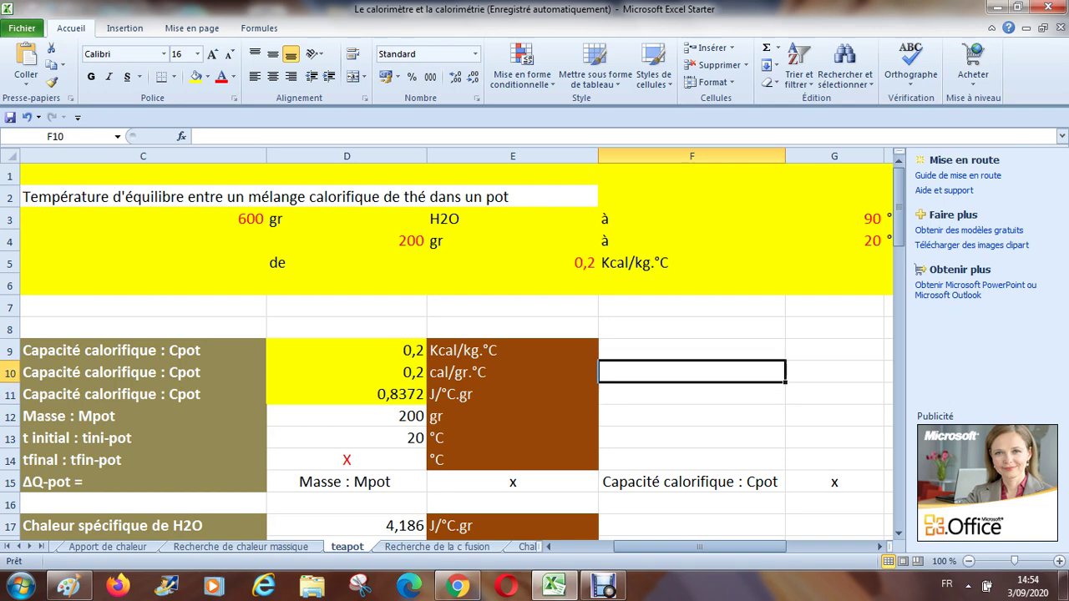
key("Down")
key("Down")
key("Left")
key("Down")
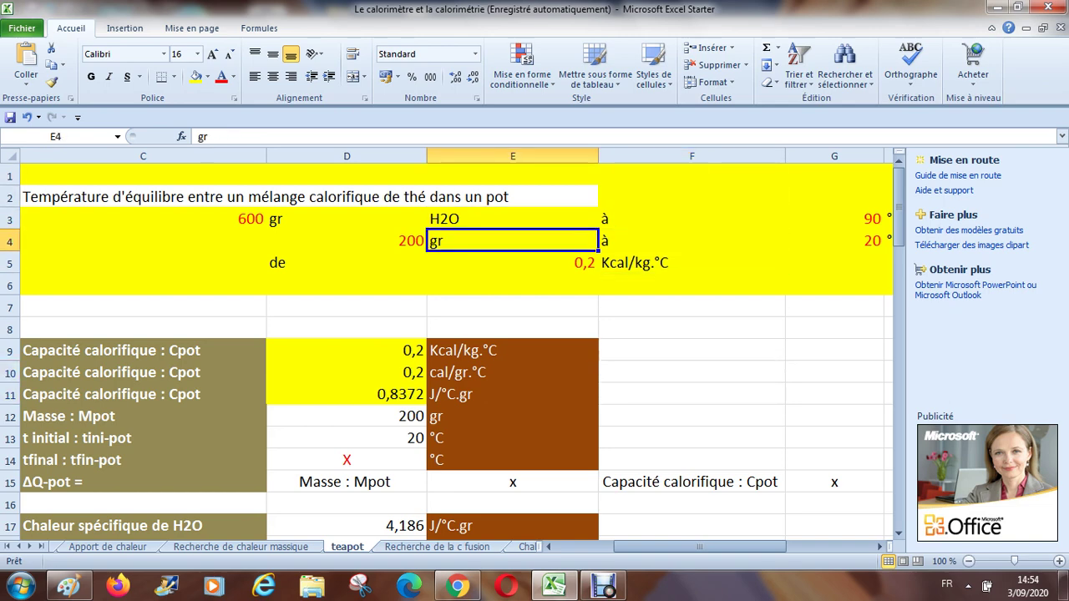
Step: Examine the pot's converted heat capacity in D11 and its mass in D12
key("Left")
key("Down")
key("Down")
key("Down")
key("Down")
key("Down")
key("Down")
key("Down")
key("Down")
key("Down")
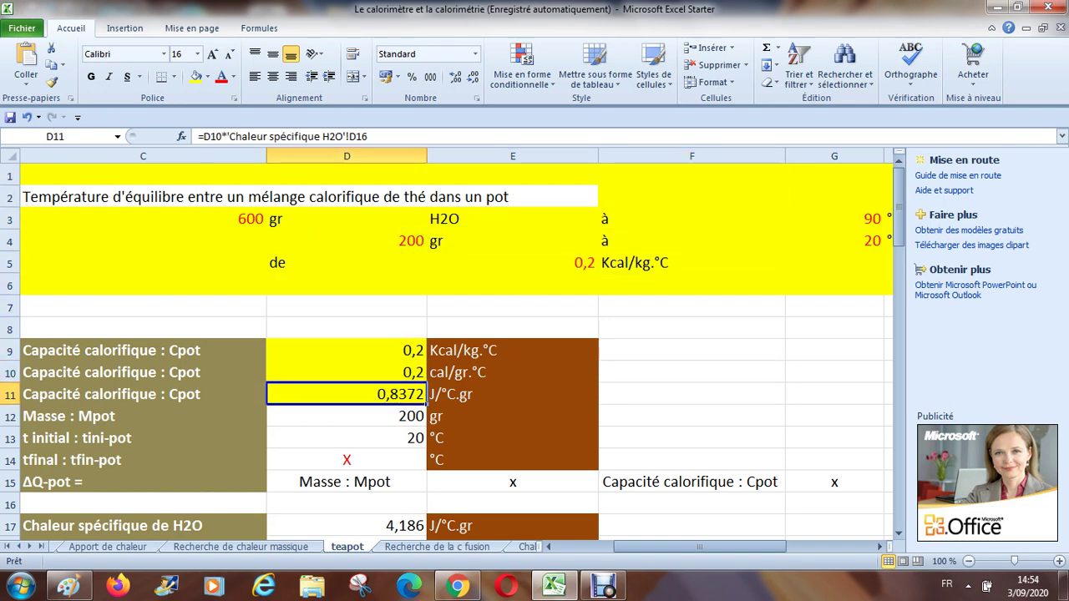
key("Up")
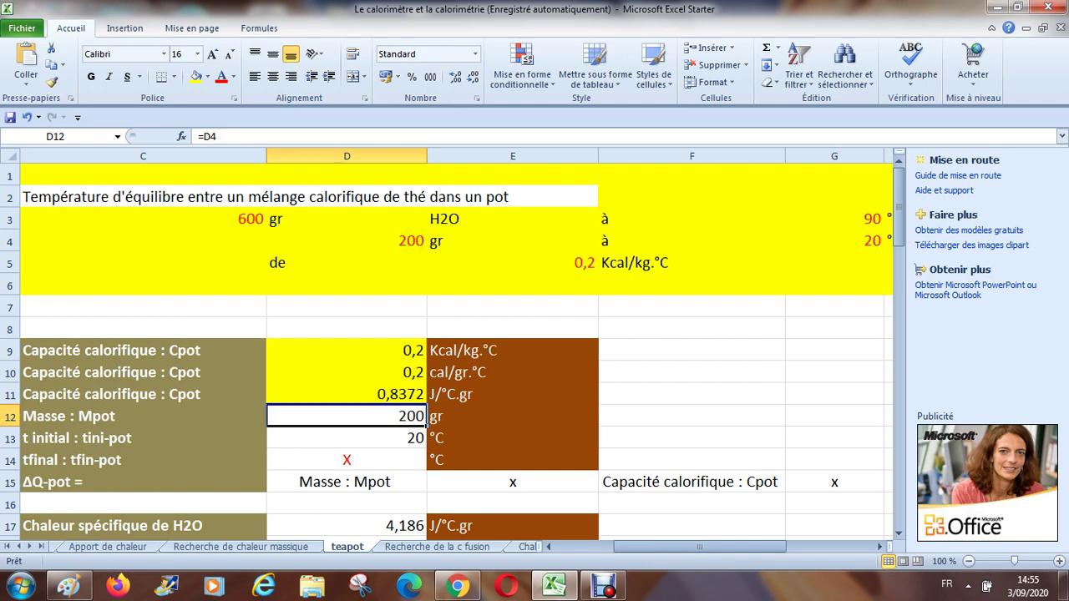
Step: Review the pot's mass label and unit in row 12 and its initial temperature in D13
key("Left")
key("Left")
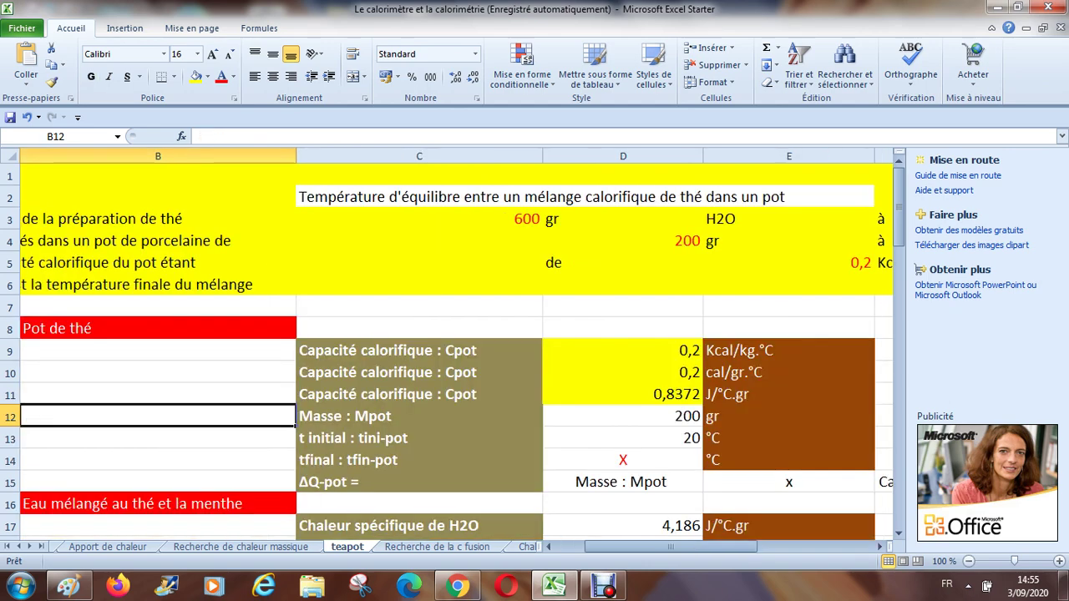
key("Right")
key("Right")
key("Right")
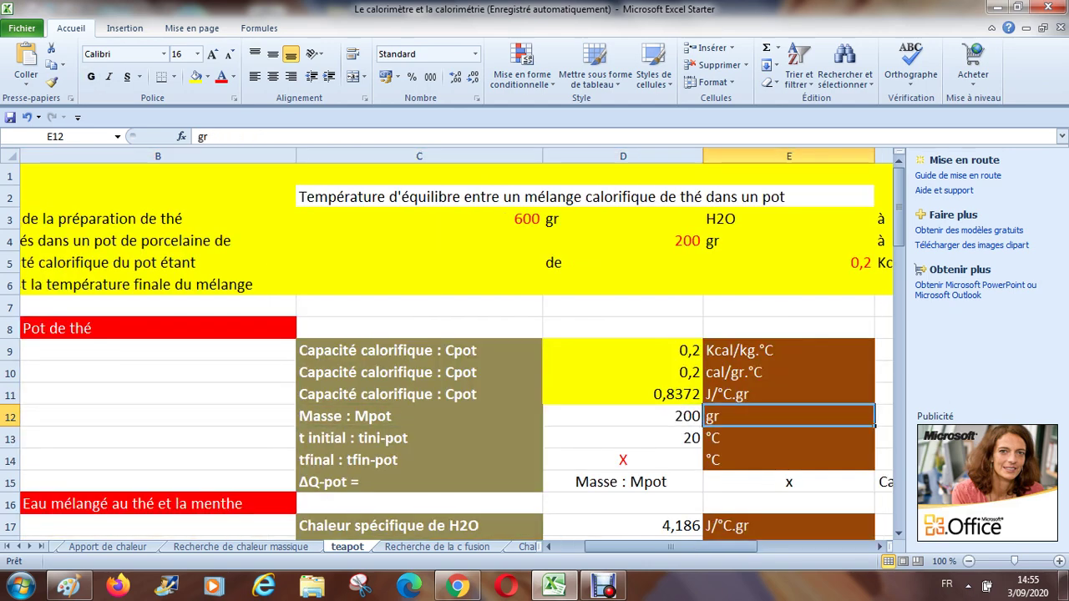
key("Down")
key("Left")
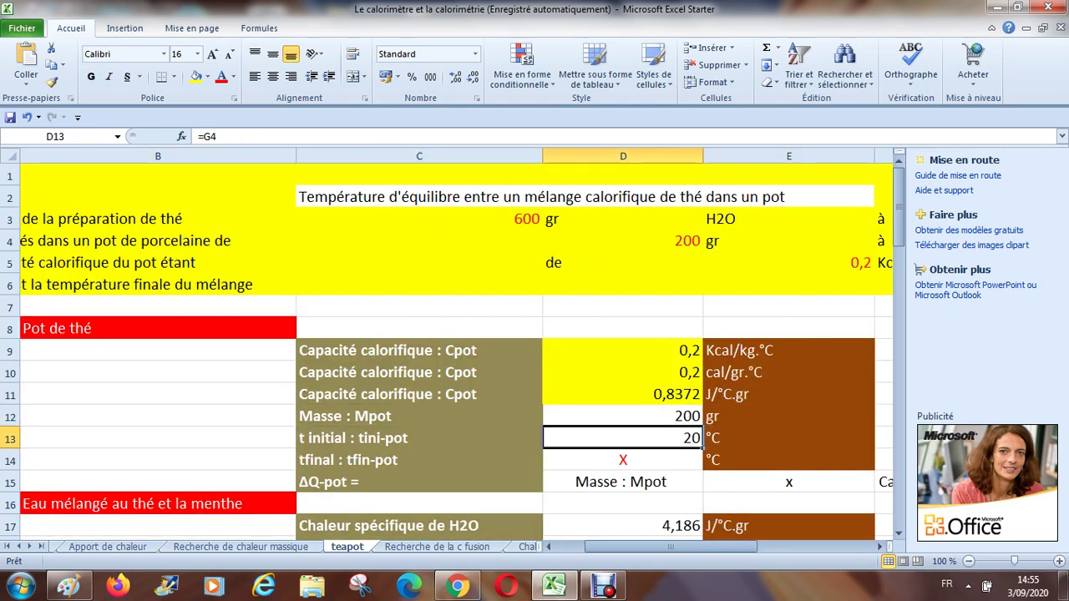
Step: Check the initial-state label in A8 beside the Pot de thé heading
key("Up")
key("Up")
key("Up")
key("Up")
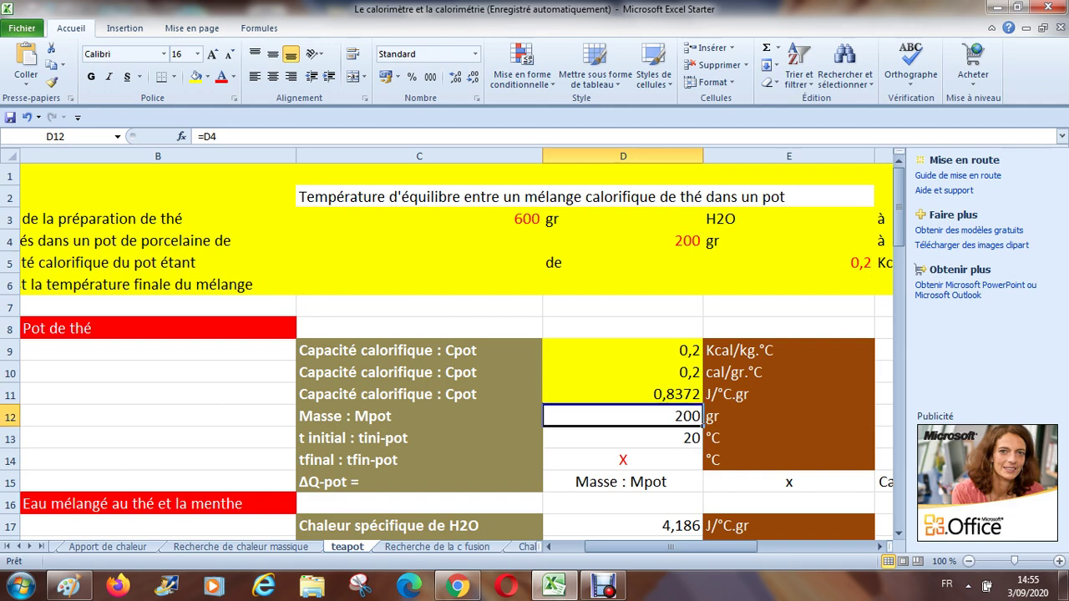
key("Left")
key("Up")
key("Left")
key("Left")
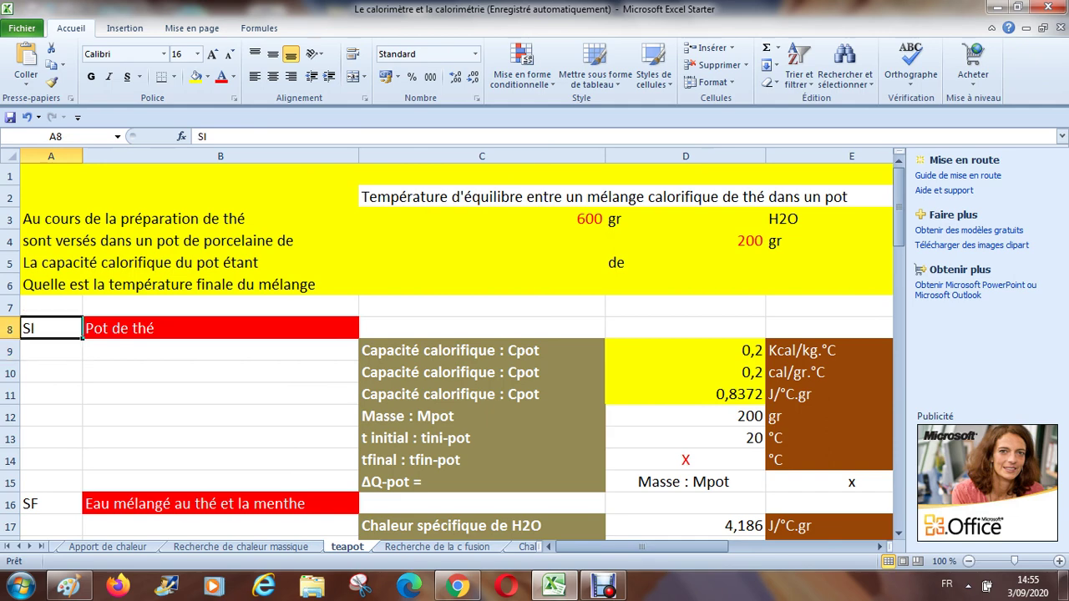
Step: Review the pot's data in column D from D11 to the unknown final temperature in D14
key("Right")
key("Right")
key("Right")
key("Down")
key("Down")
key("Down")
key("Down")
key("Down")
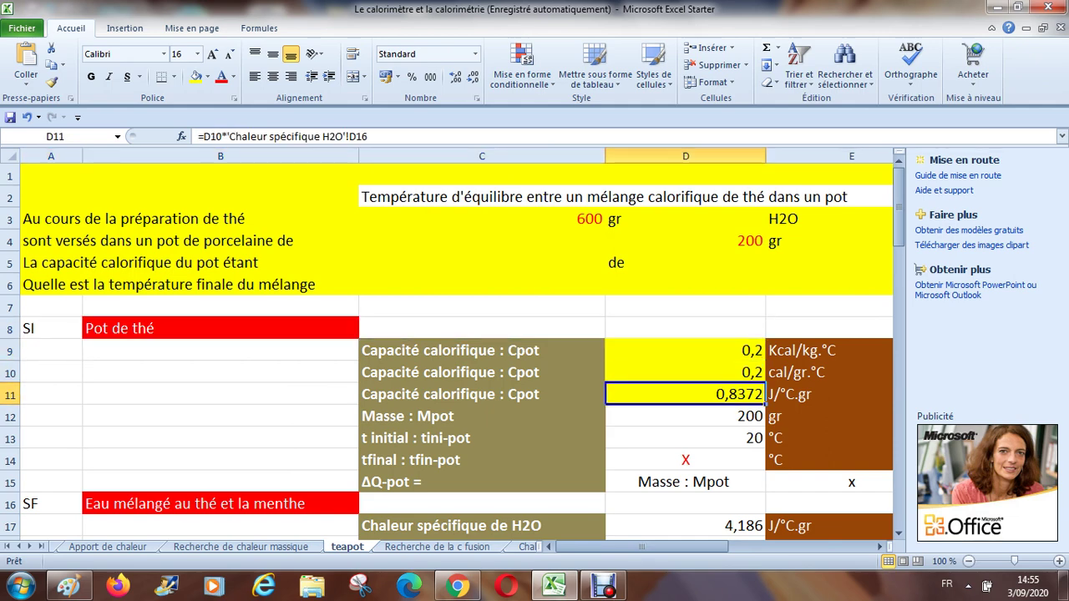
key("Down")
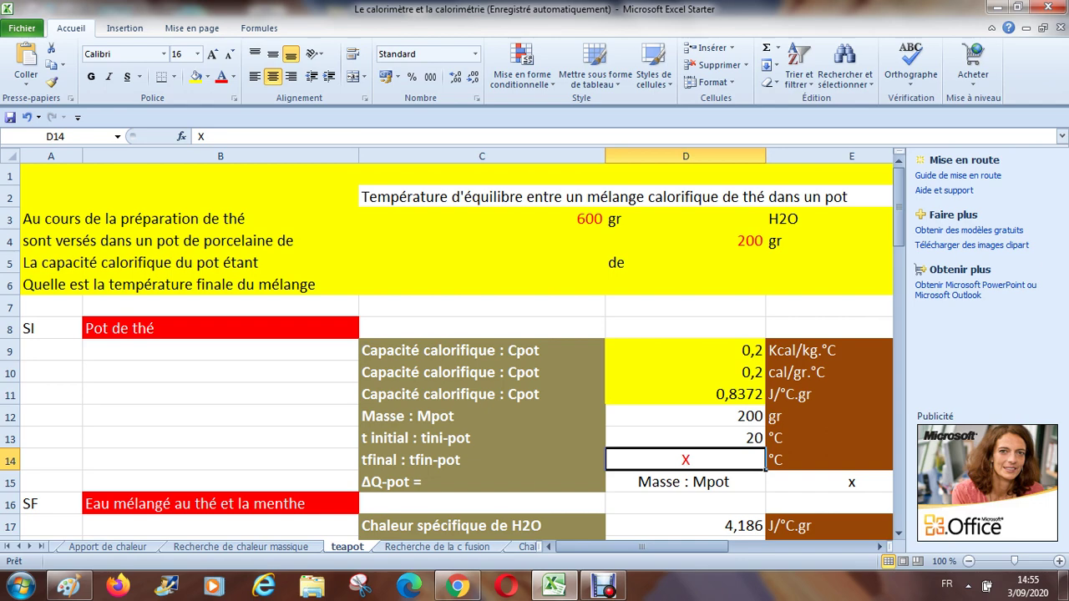
key("Right")
key("Right")
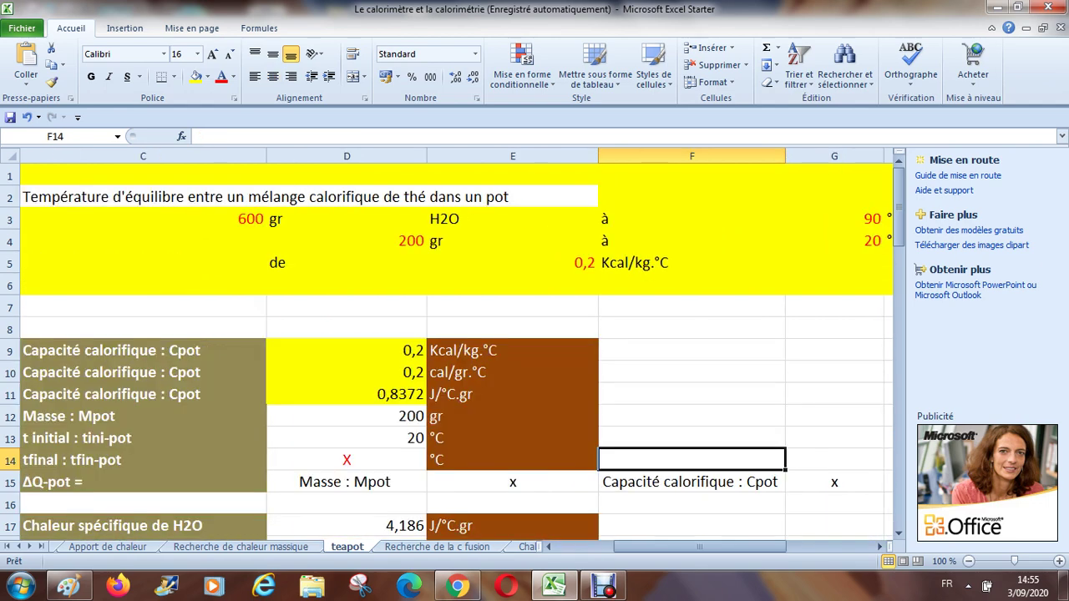
Step: Switch to Paint and add a red "X" text label beside the right end of the red equilibrium line
left_click(68, 584)
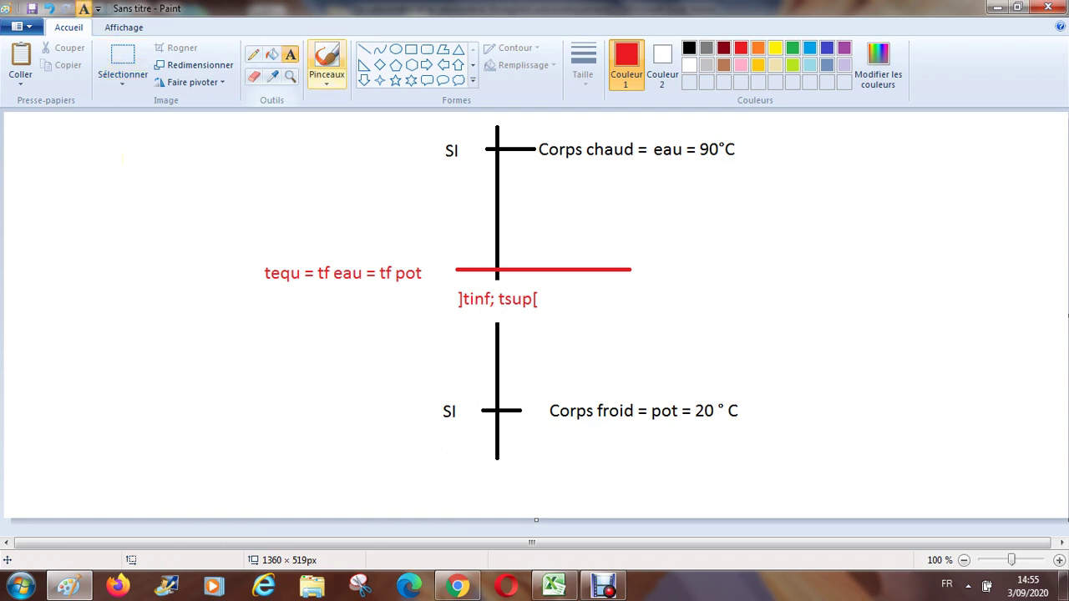
left_click(291, 54)
left_click_drag(653, 258, 715, 276)
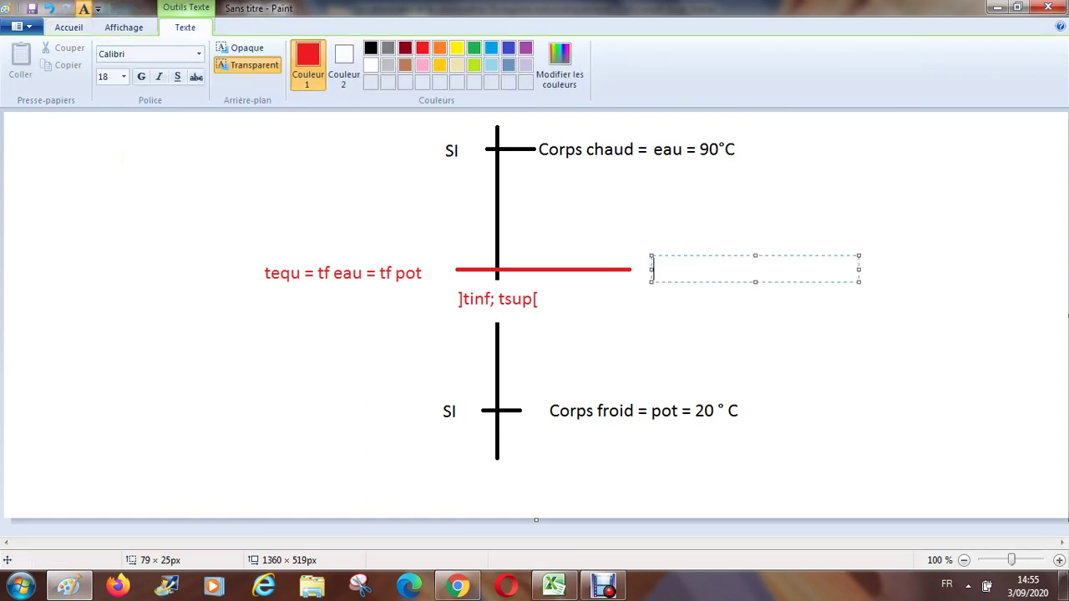
type("X")
left_click(765, 352)
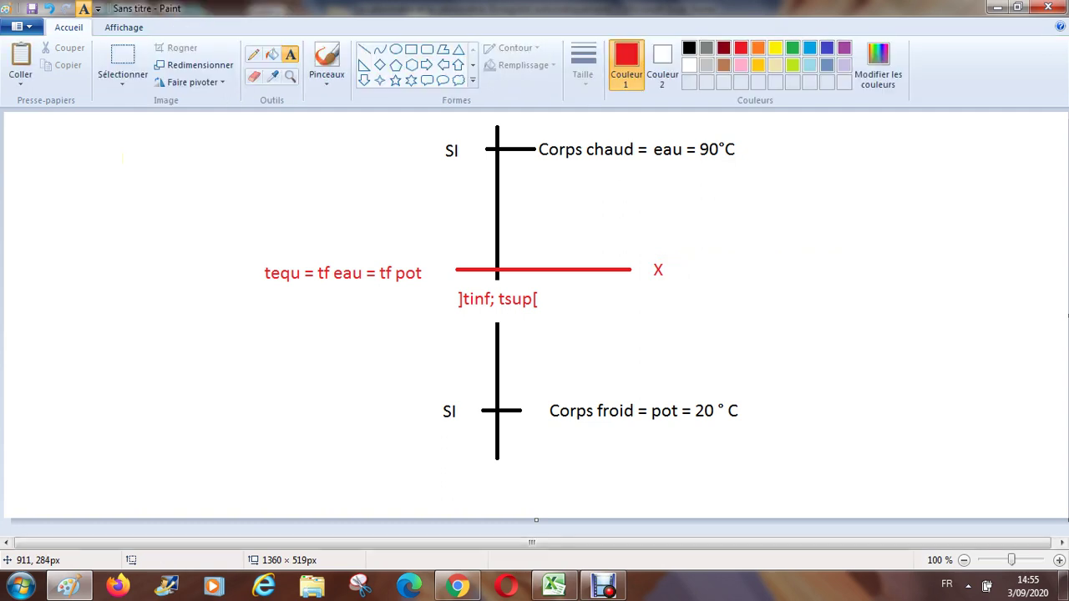
left_click(714, 321)
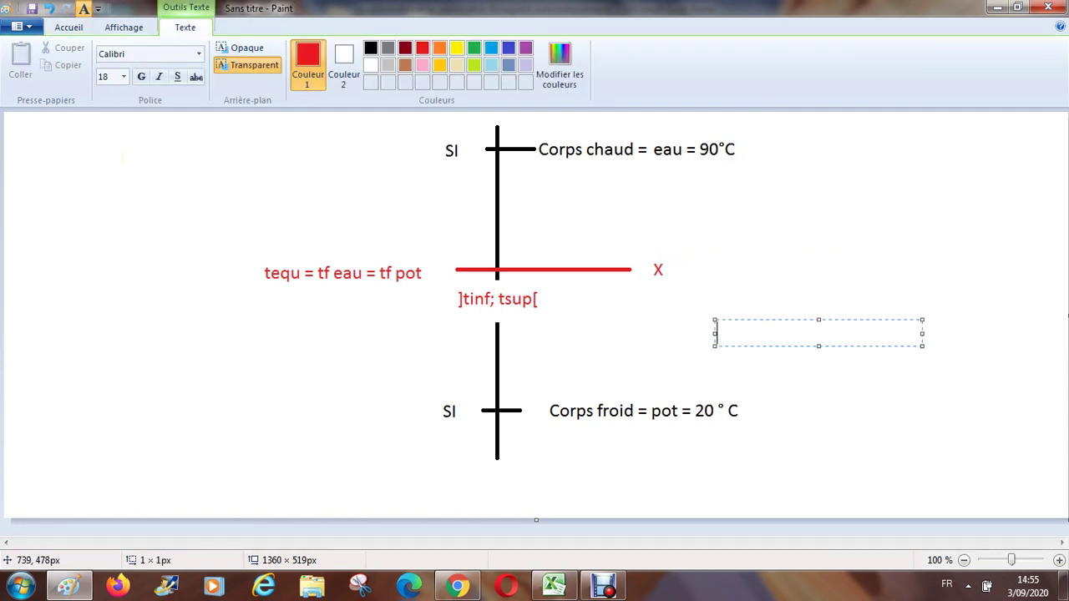
Step: Switch back to Excel and examine the pot's final temperature unknown and its unit in row 14
left_click(553, 586)
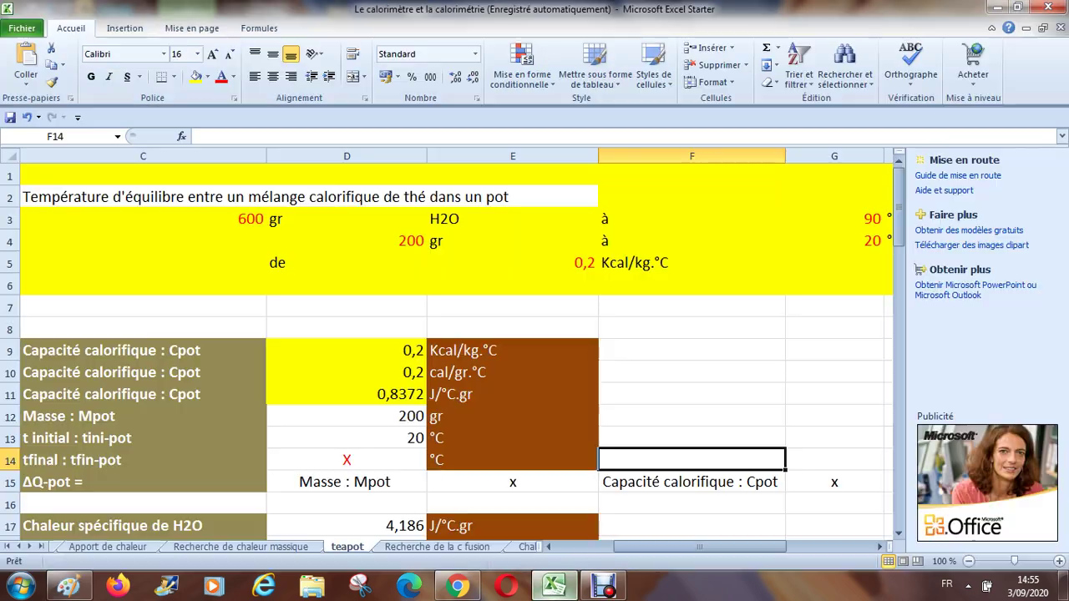
left_click(513, 482)
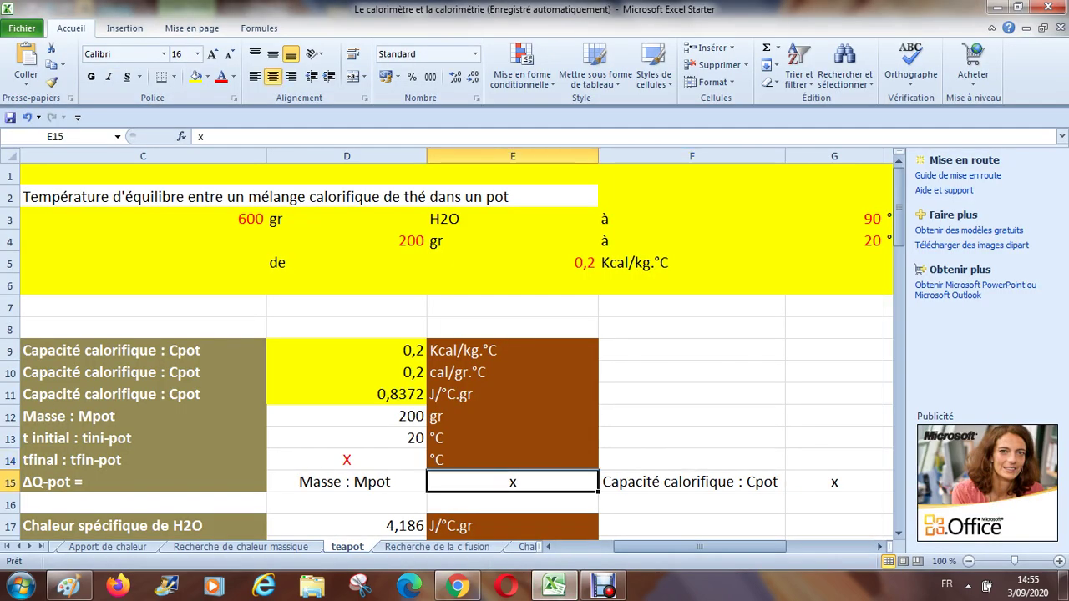
key("Up")
key("Left")
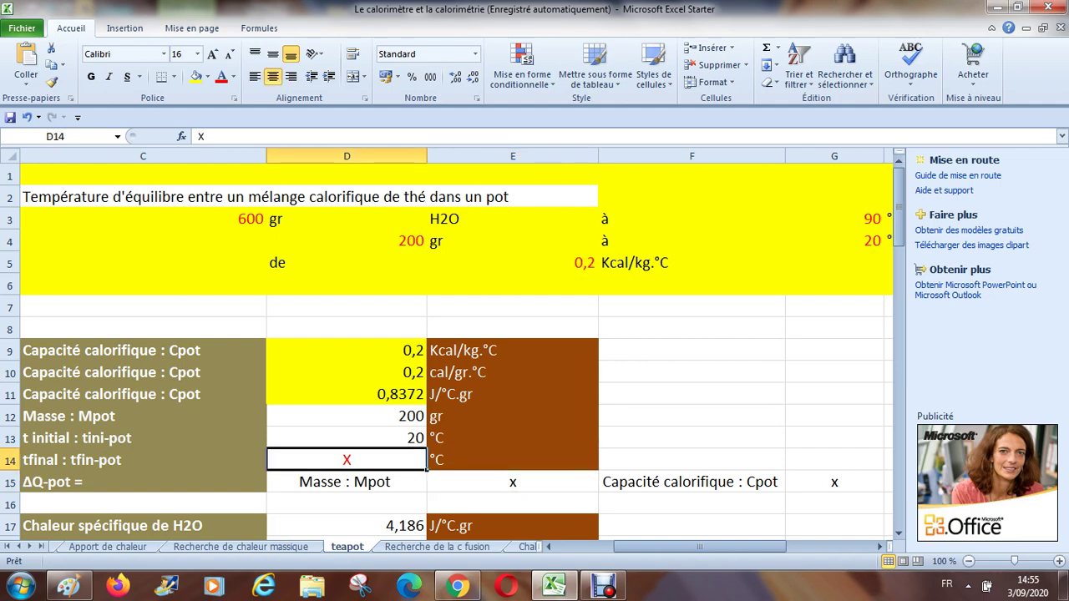
left_click(513, 459)
left_click(513, 481)
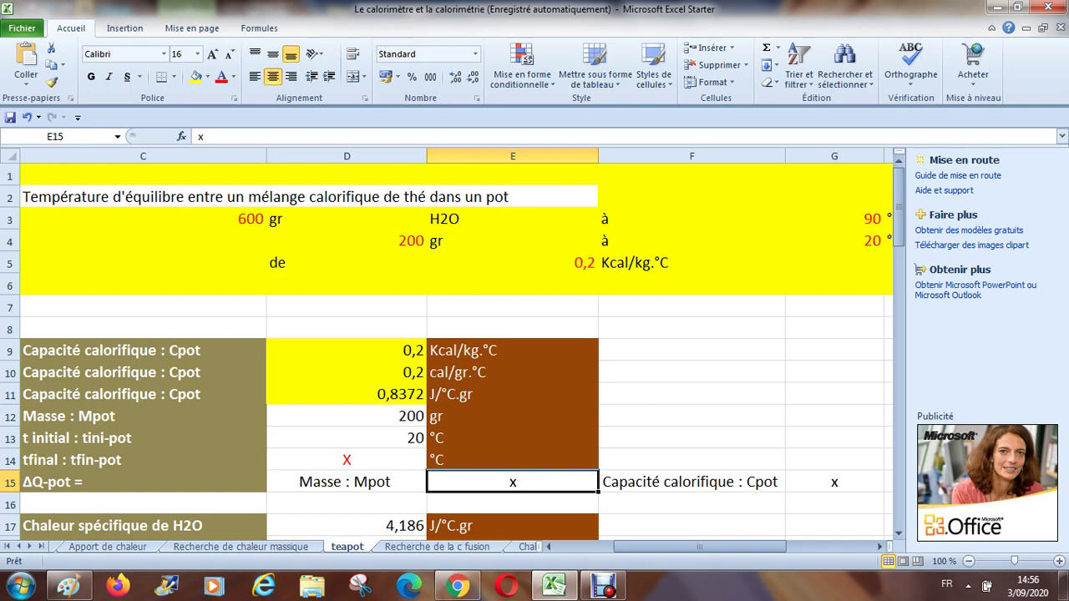
Step: Examine the factors of the ΔQ-pot expression in row 15, from the label in C15 to H15
key("Left")
key("Left")
key("Left")
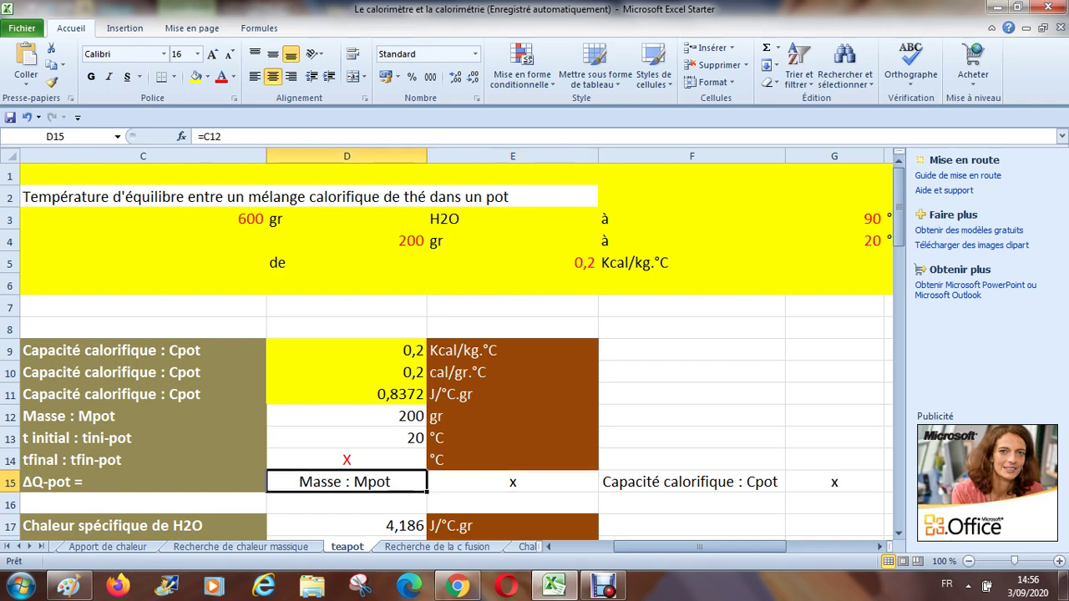
key("Right")
key("Right")
key("Right")
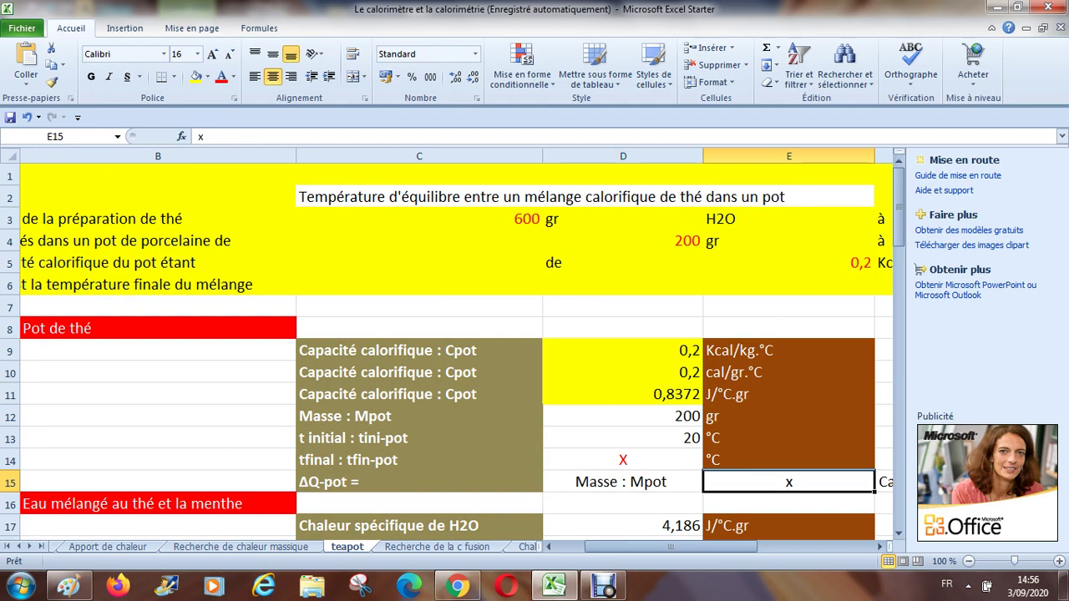
key("Right")
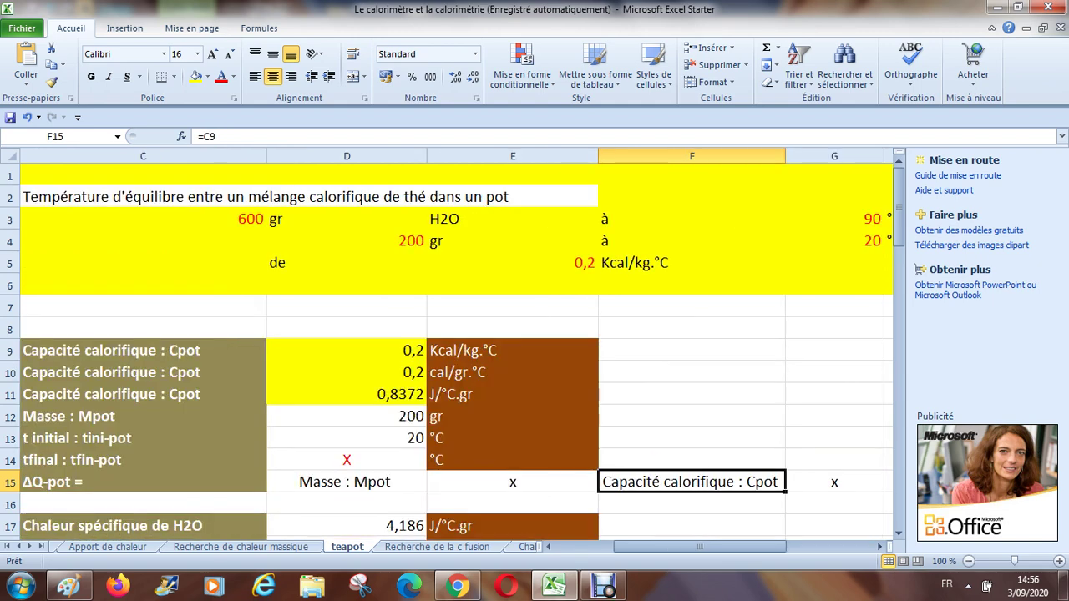
key("Right")
key("Right")
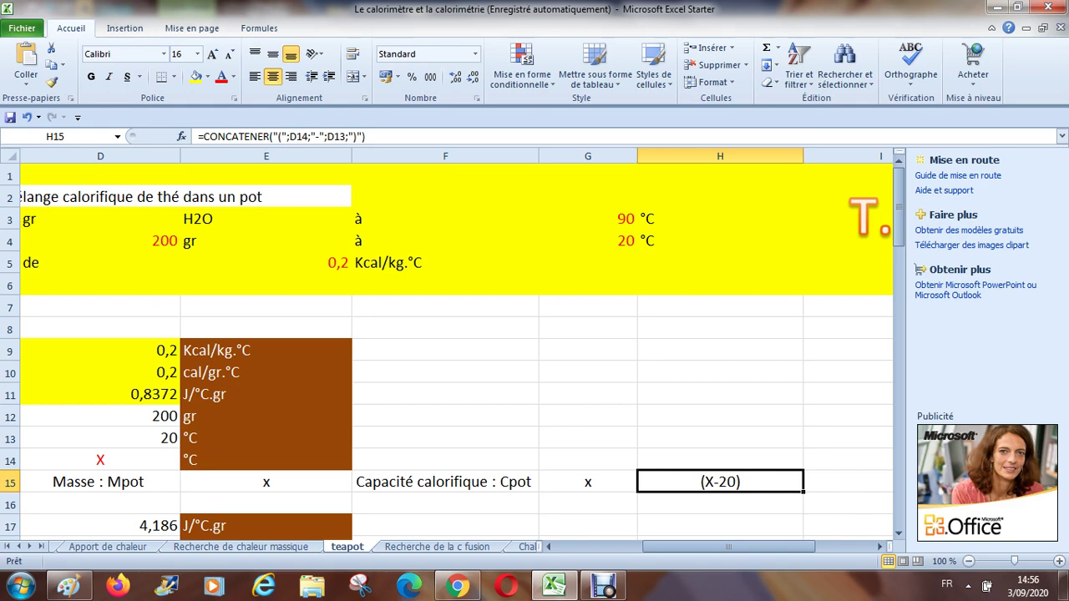
Step: Check the state labels in column A beside the water heading in row 16 and the Mélange heading in row 24
key("Left")
key("Home")
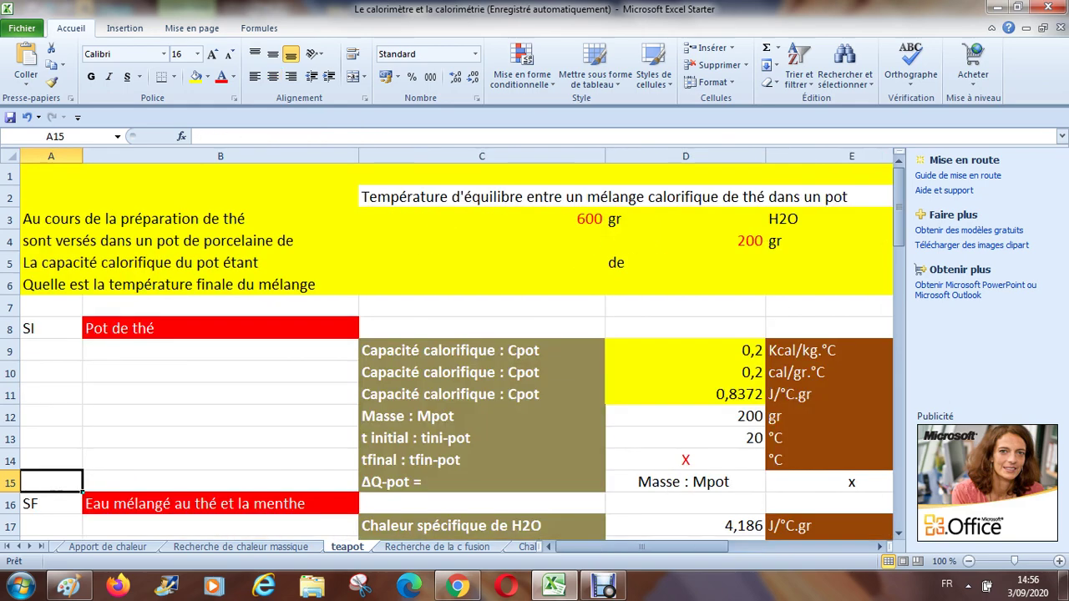
key("Down")
left_click(51, 525)
left_click(51, 503)
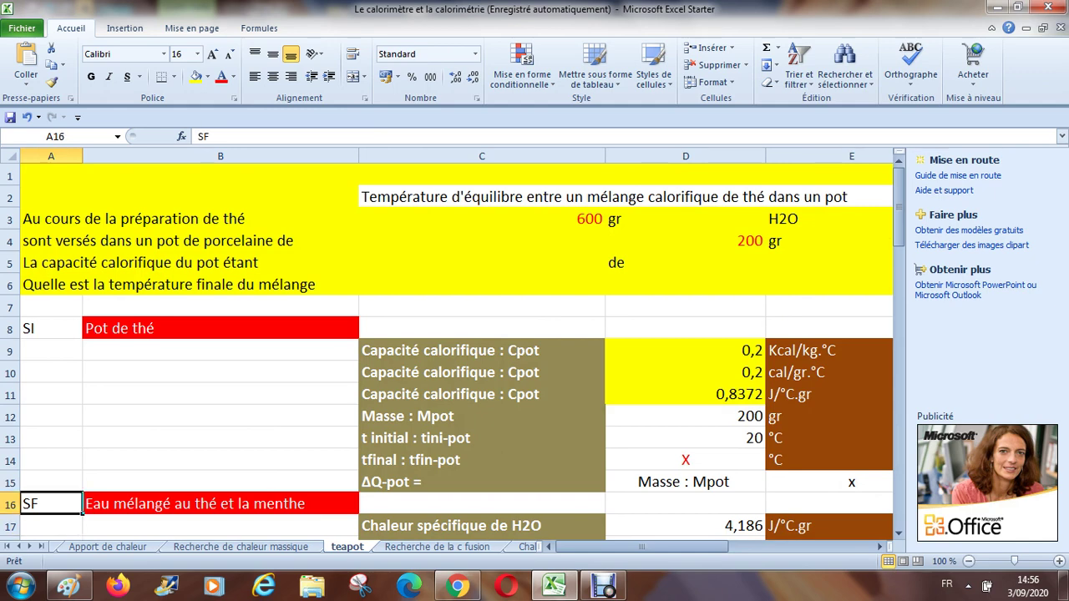
key("Down")
key("Down")
key("Down")
key("Down")
key("Down")
key("Down")
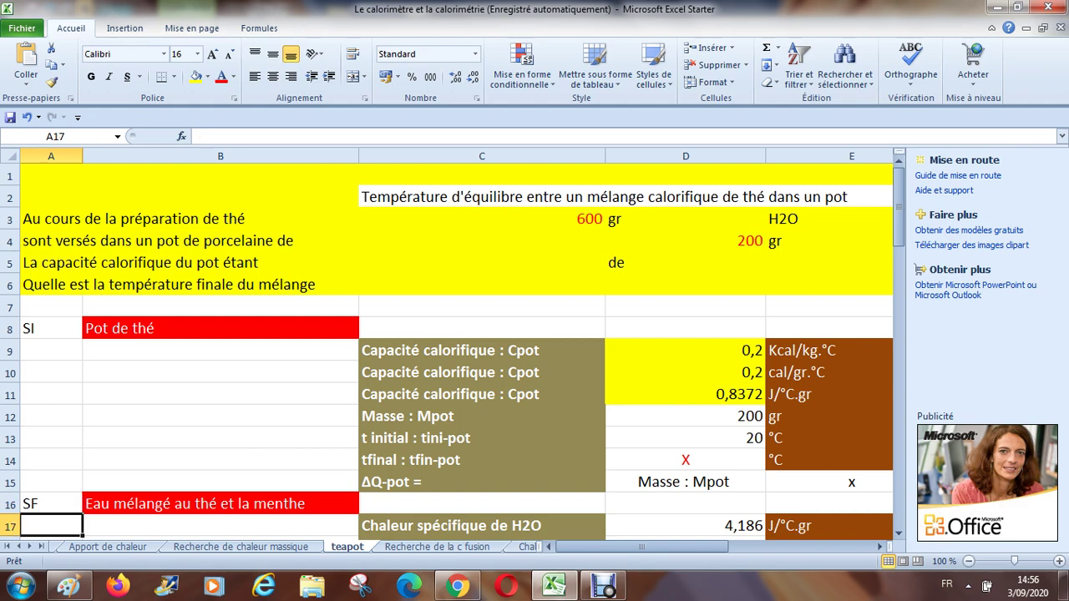
key("Down")
key("Down")
key("Down")
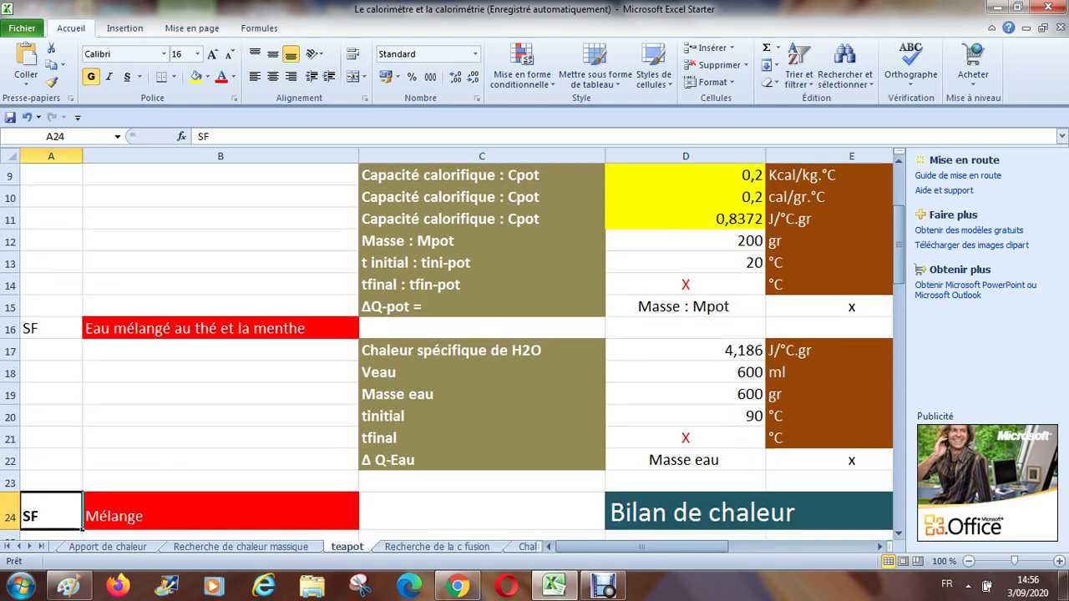
Step: Change the state label beside the water heading in A16 to "SI"
key("Up")
key("Up")
key("Up")
key("Up")
key("Up")
key("Up")
key("Up")
key("Up")
key("Up")
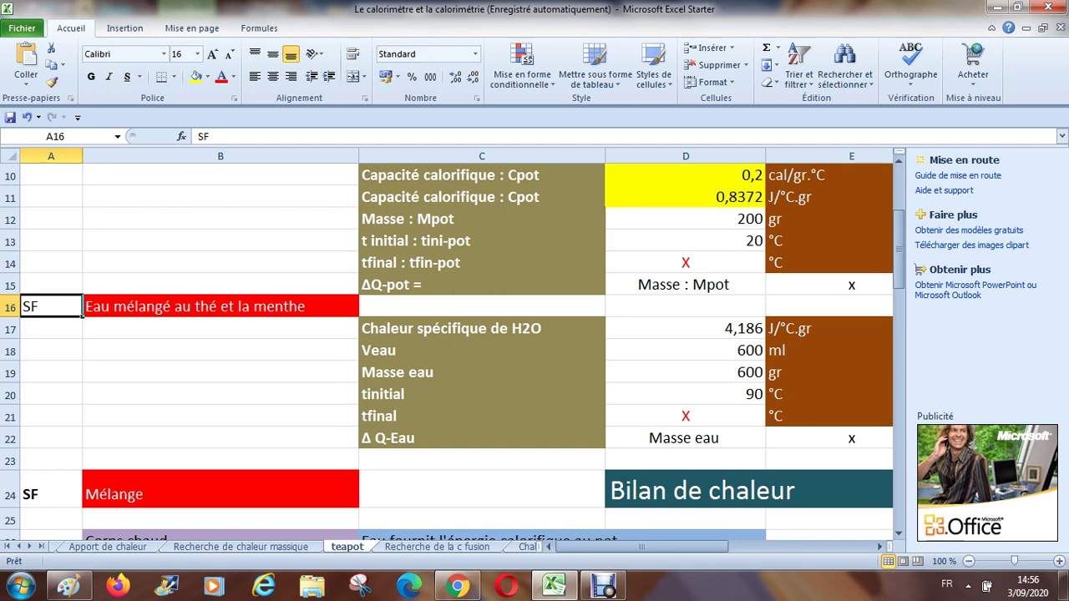
type("SI")
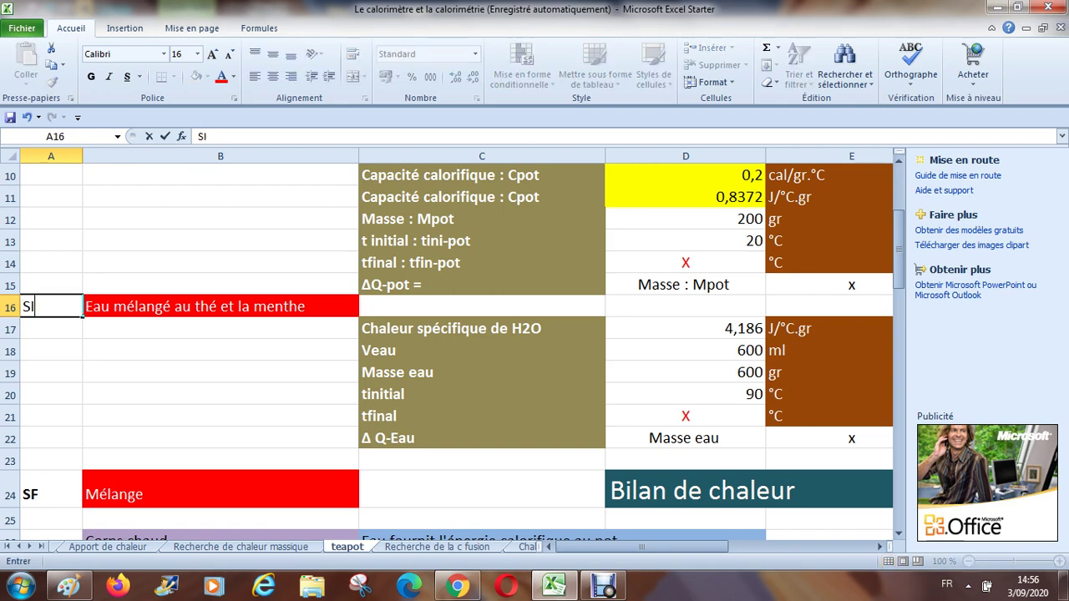
key("Tab")
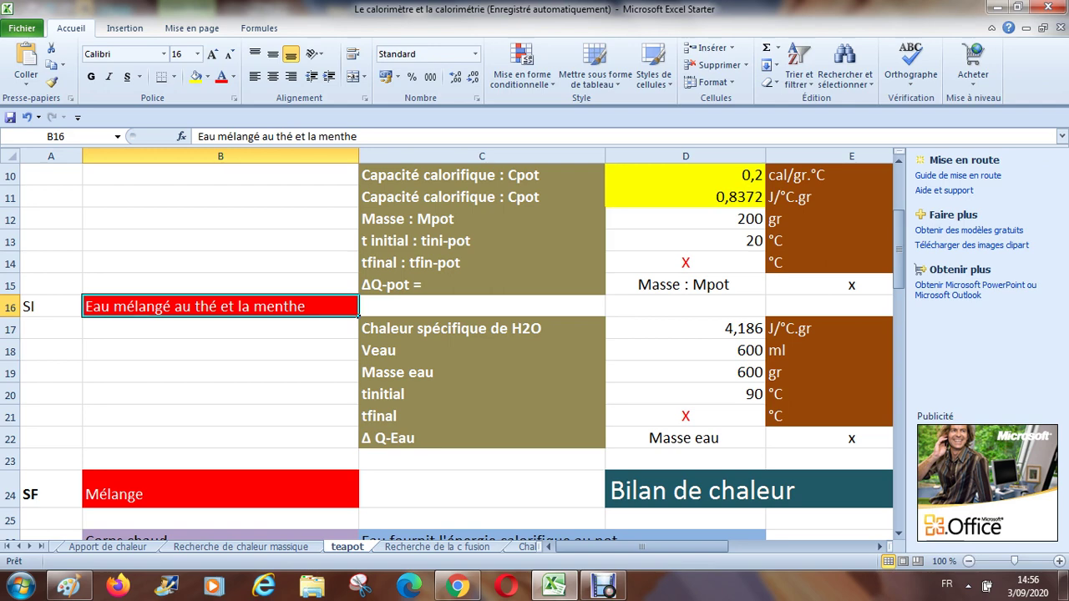
Step: Change the water heading in B16 to "Eau dans le boulloire"
left_click_drag(225, 136, 359, 136)
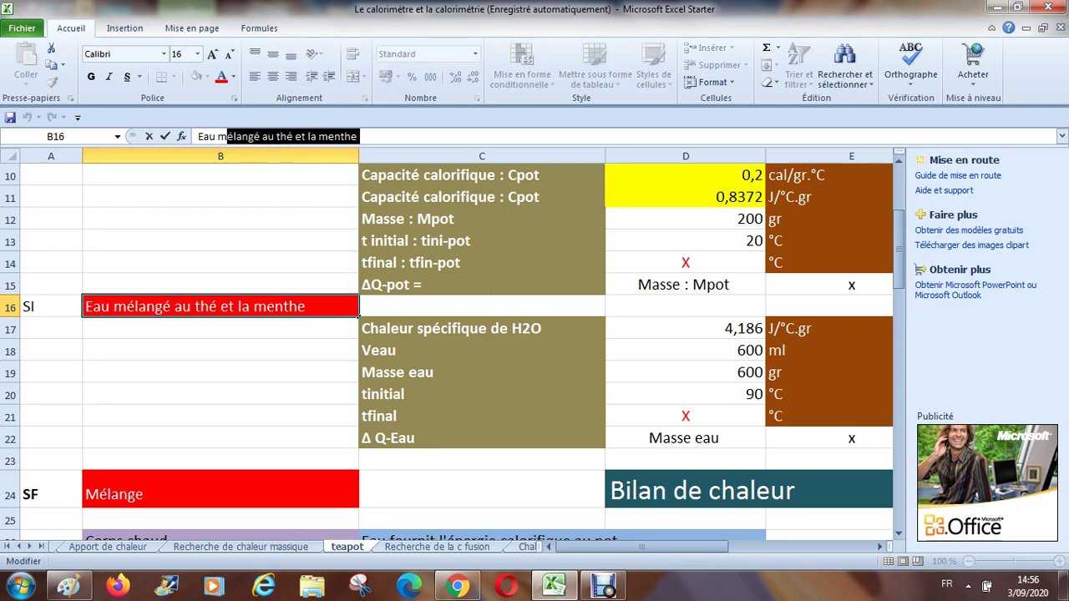
key("BackSpace")
type("da")
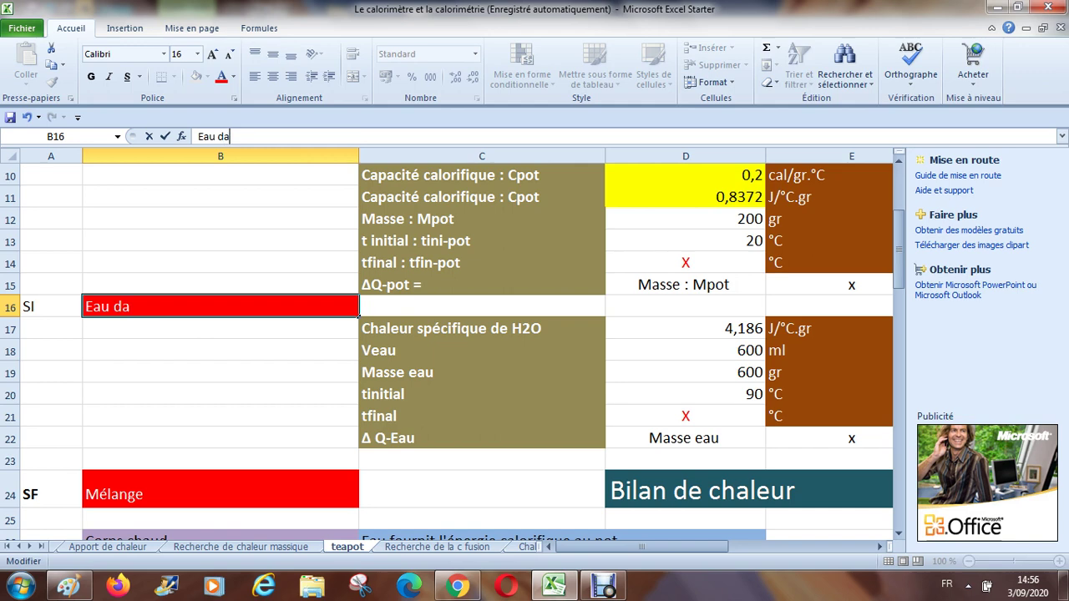
type("ns le boulloire")
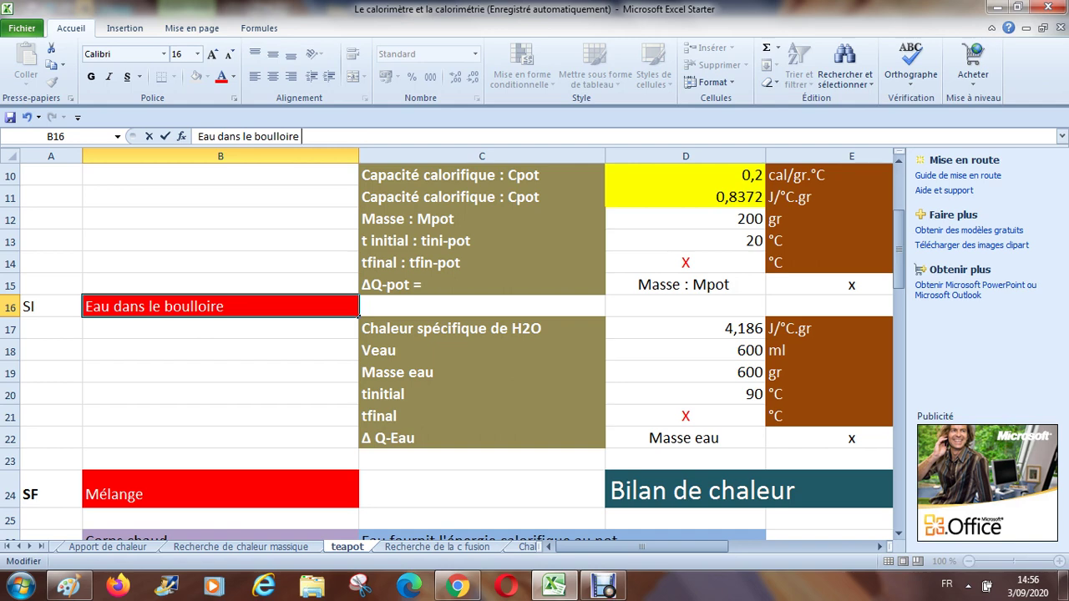
key("Return")
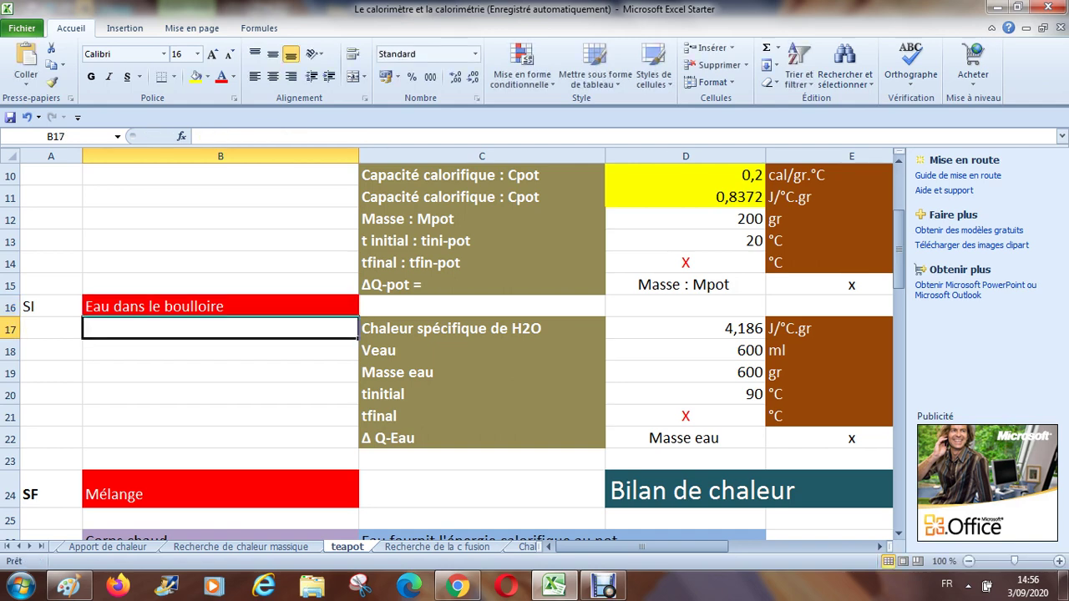
left_click(220, 350)
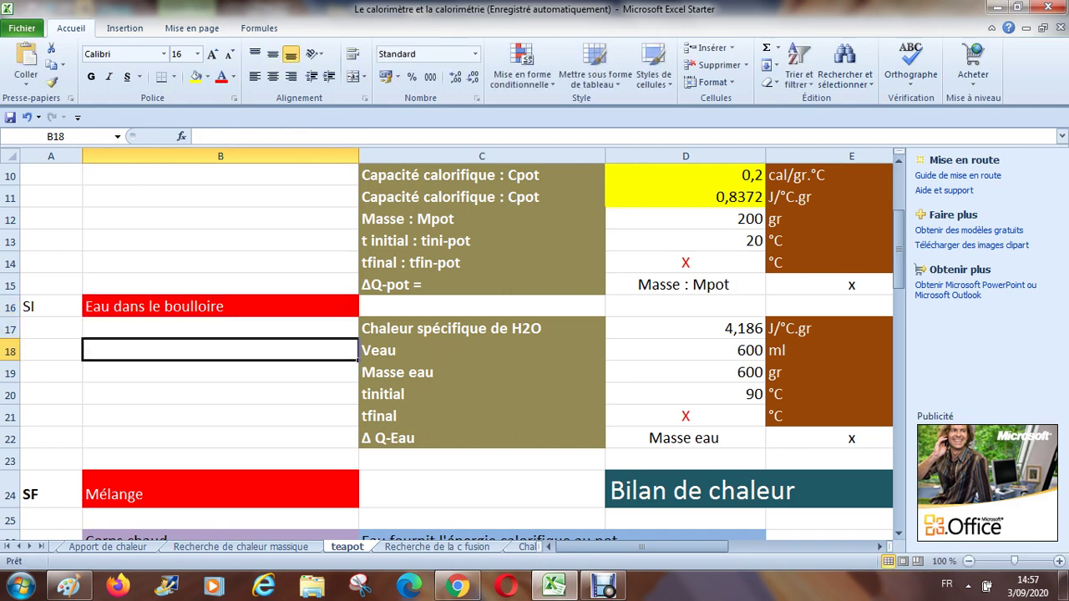
type("boulo")
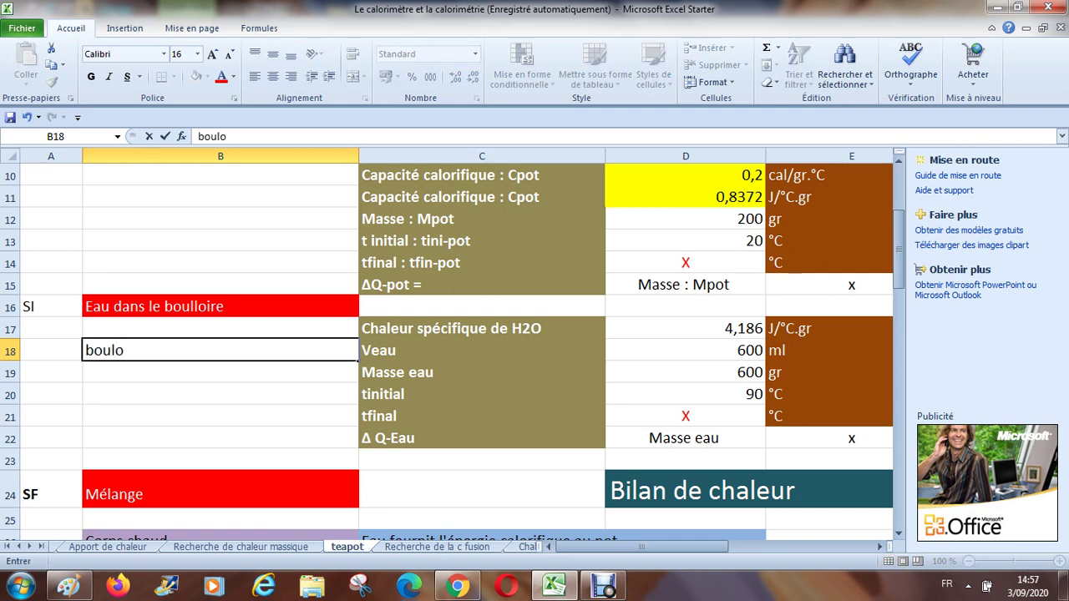
type("ire")
key("Return")
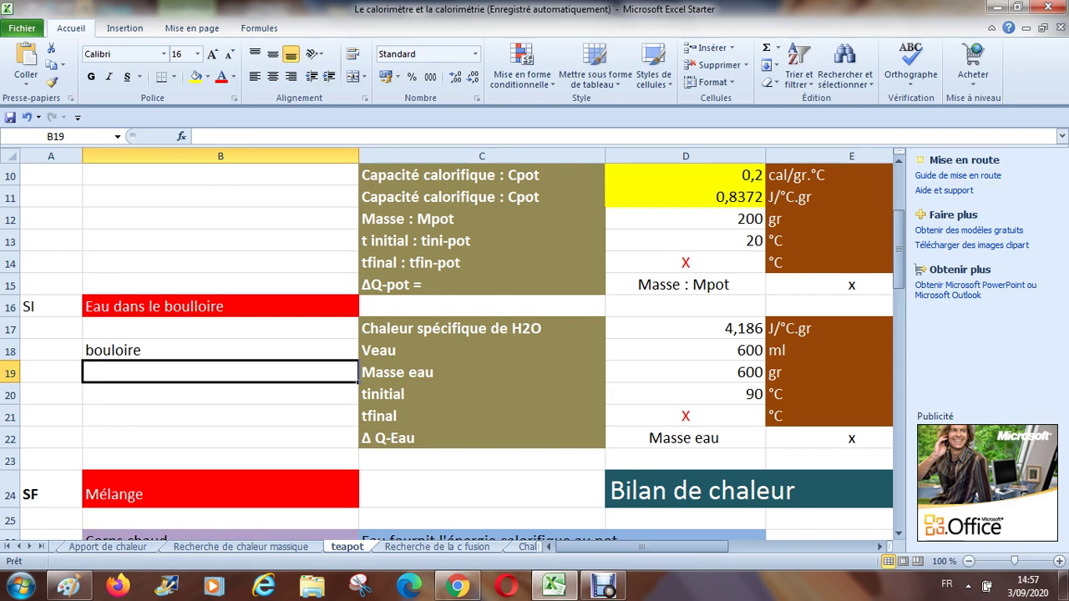
left_click(220, 350)
left_click(220, 329)
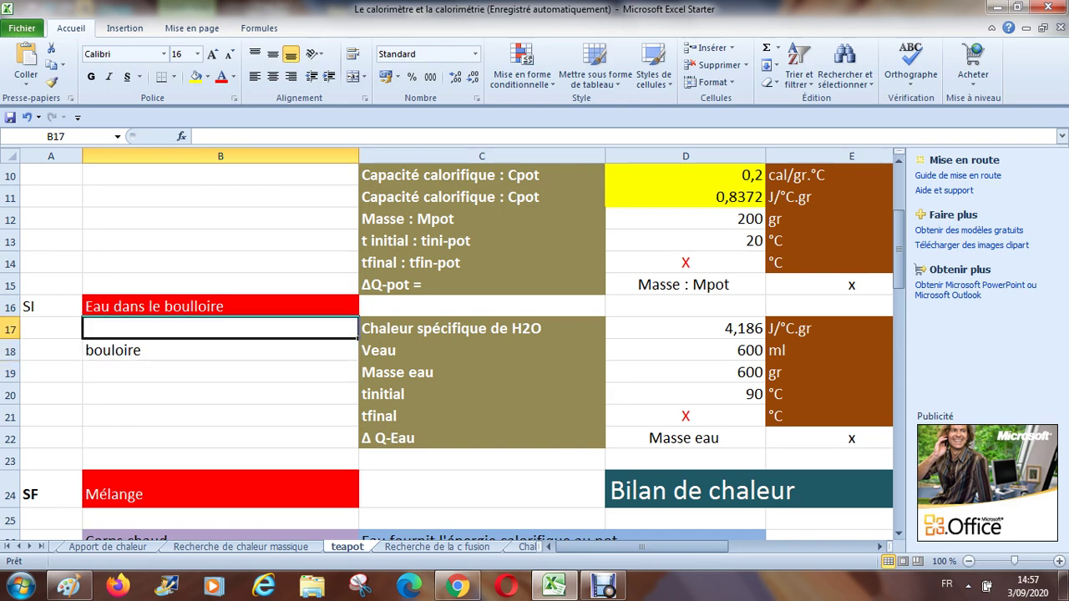
left_click(220, 350)
key("Delete")
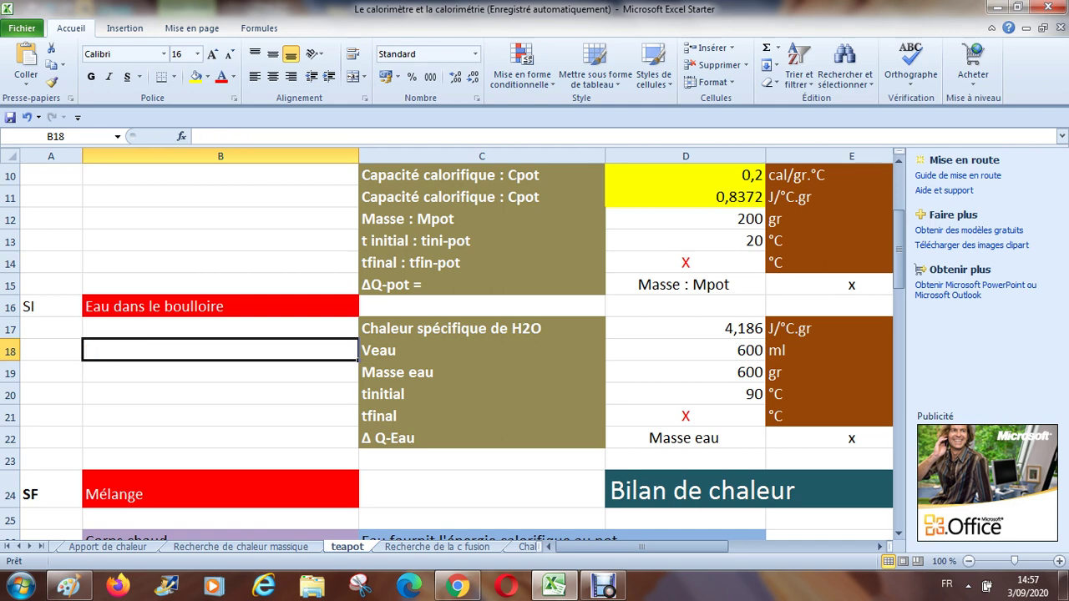
Step: Review the exercise statement at the top of the sheet in rows 2 to 6
key("Up")
key("Left")
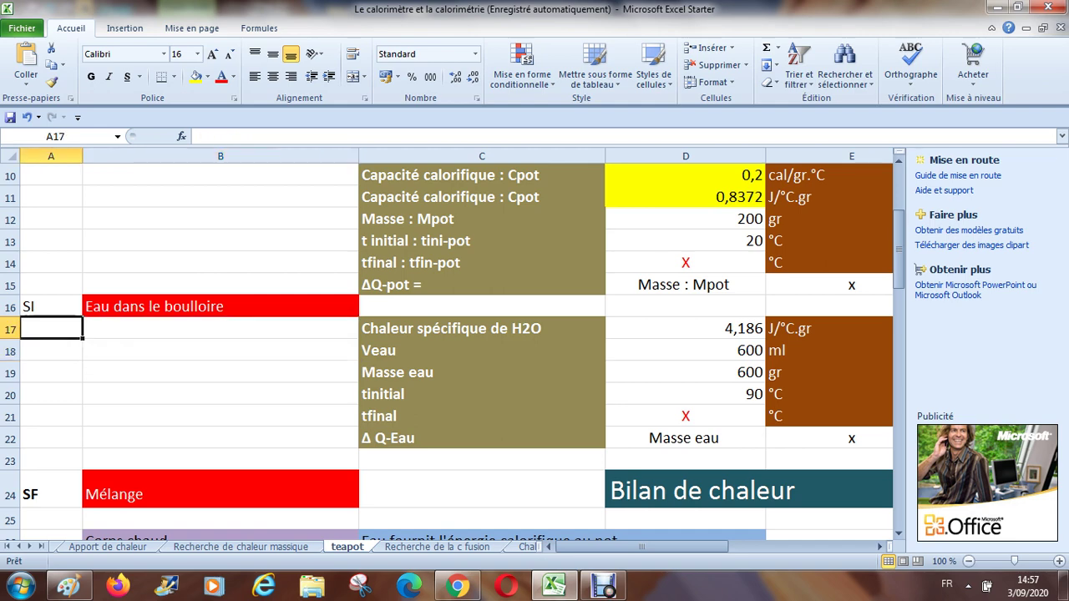
key("Up")
key("Up")
key("Up")
key("Up")
key("Up")
key("Up")
key("Up")
key("Up")
key("Up")
key("Up")
key("Up")
key("Up")
key("Up")
key("Up")
key("Up")
key("Up")
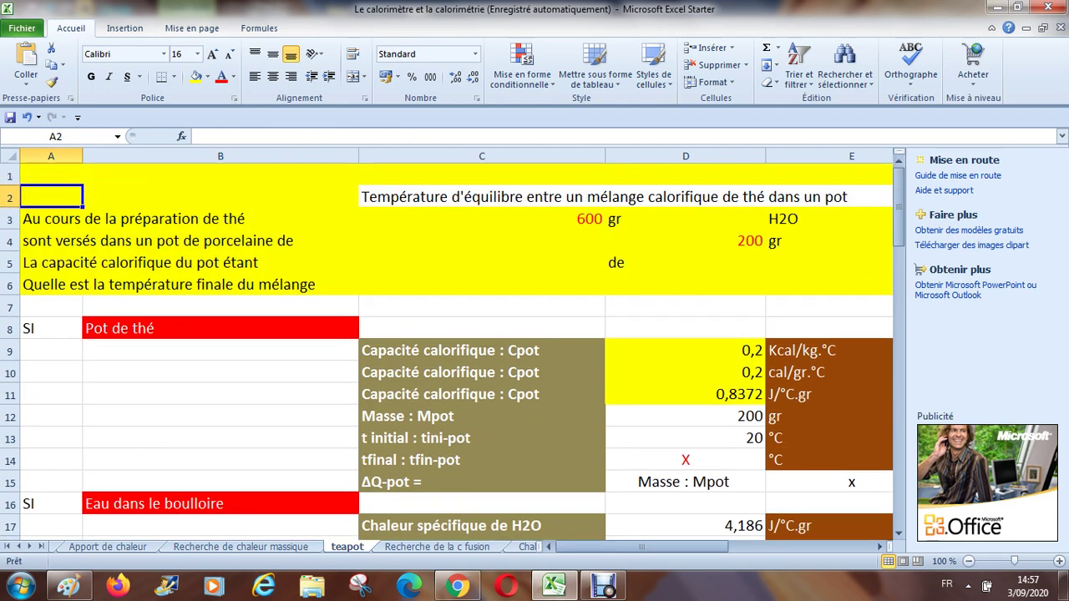
Step: Return to the water block and examine the specific heat of H2O in row 17, with its value and unit
key("Down")
key("Down")
key("Down")
key("Down")
key("Down")
key("Down")
key("Down")
key("Down")
key("Down")
key("Down")
key("Down")
key("Down")
key("Down")
key("Down")
key("Down")
key("Right")
key("Right")
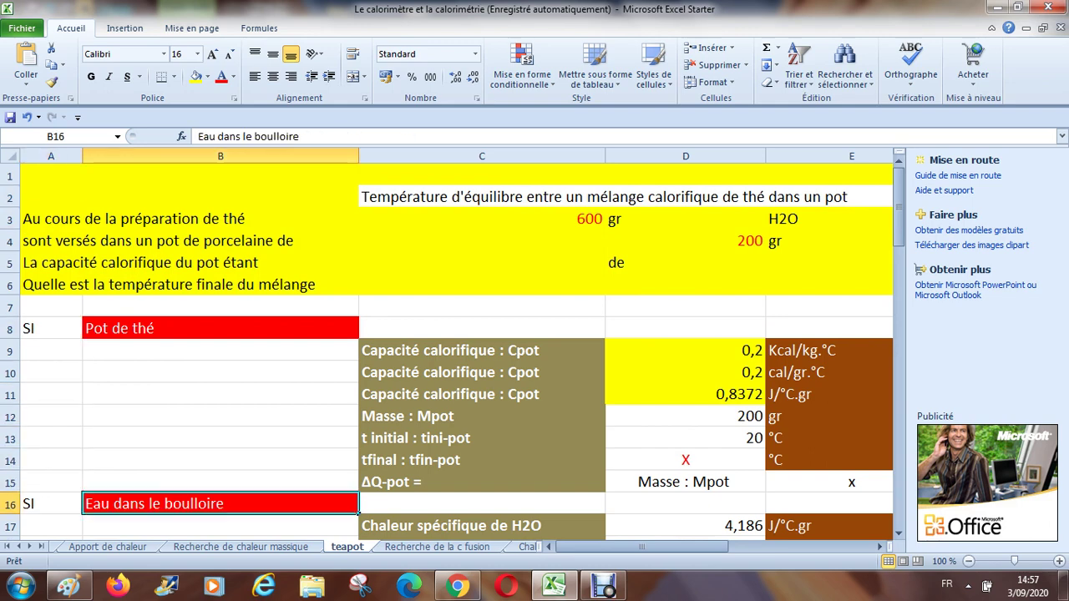
key("Down")
key("Down")
key("Down")
key("Down")
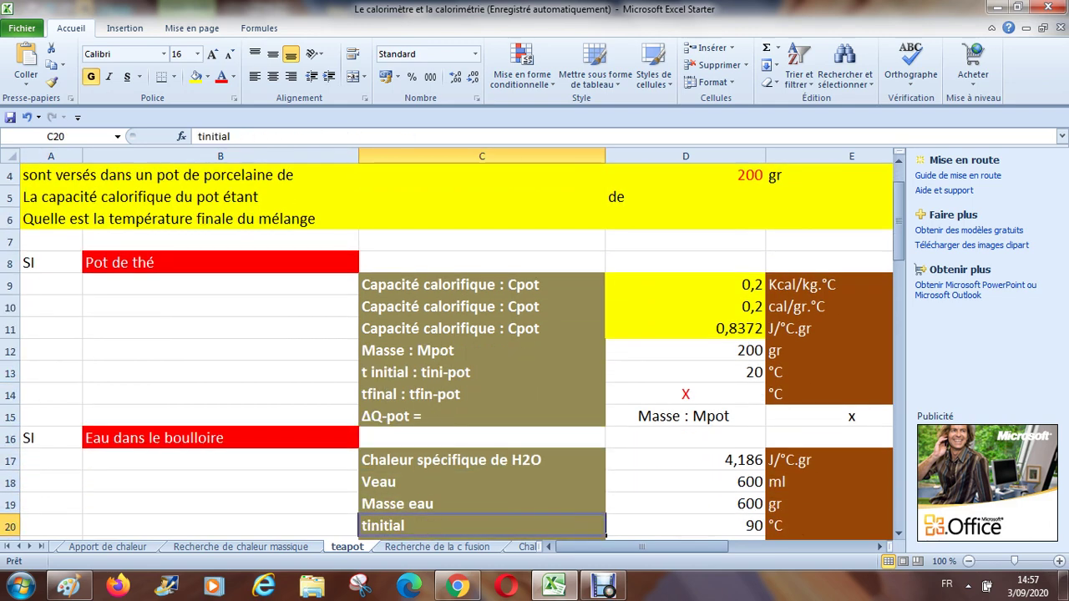
key("Up")
key("Up")
key("Up")
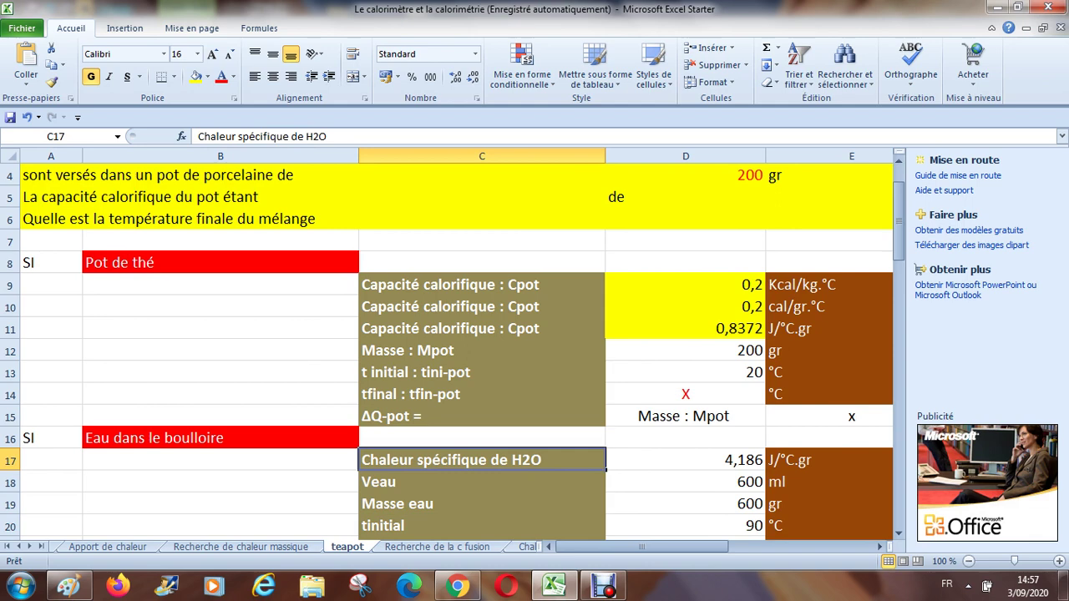
key("Right")
key("Right")
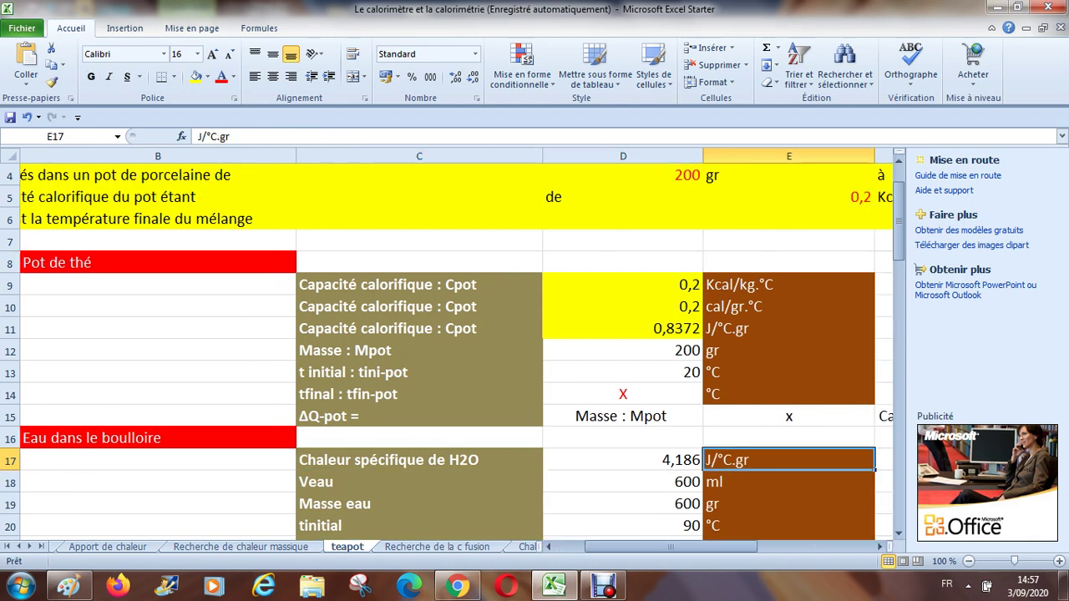
key("Right")
key("Left")
key("Left")
key("Left")
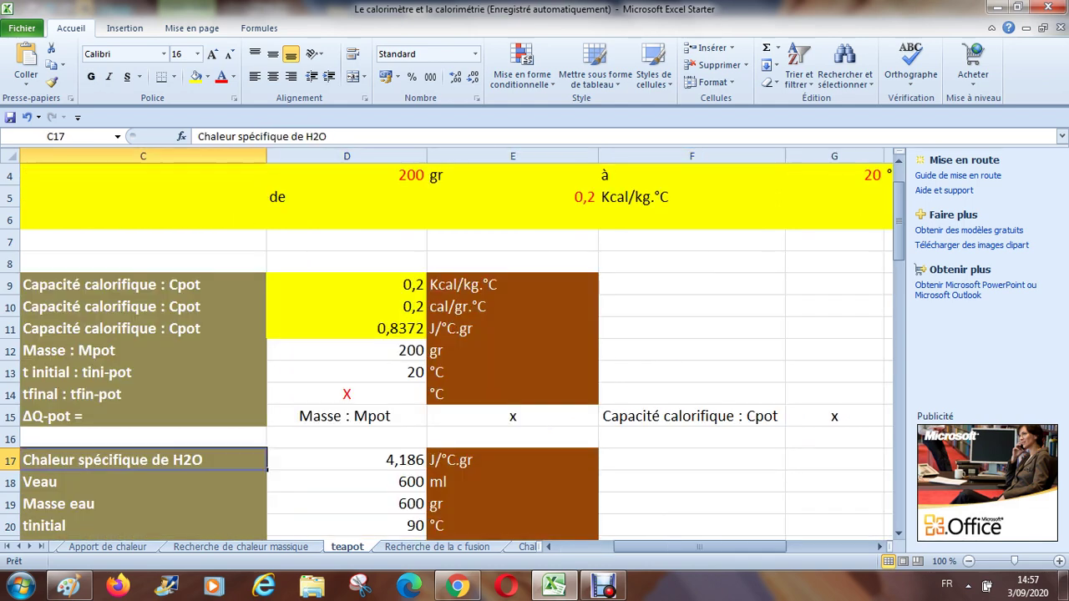
Step: Examine the water volume Veau in row 18, including its value in D18 and unit in E18
key("Left")
key("Down")
key("Right")
key("Right")
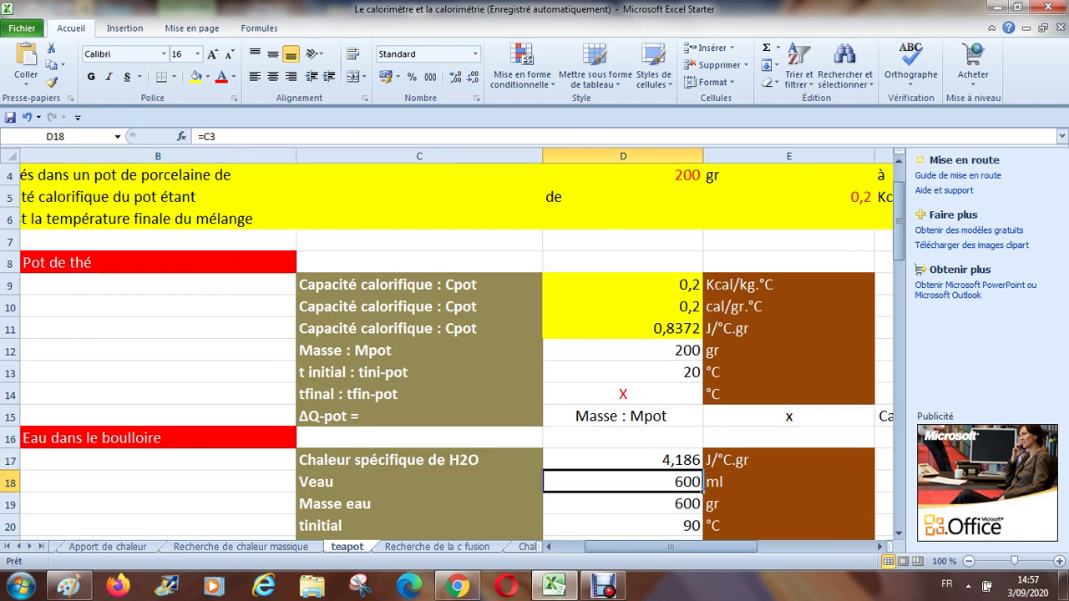
key("Right")
key("Right")
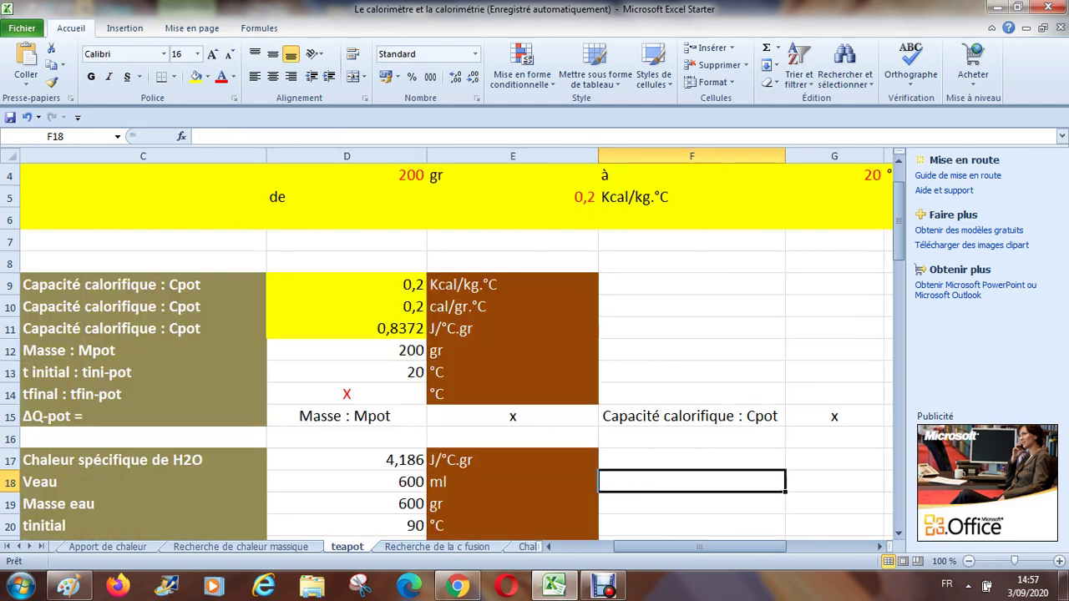
key("Down")
key("Left")
key("Up")
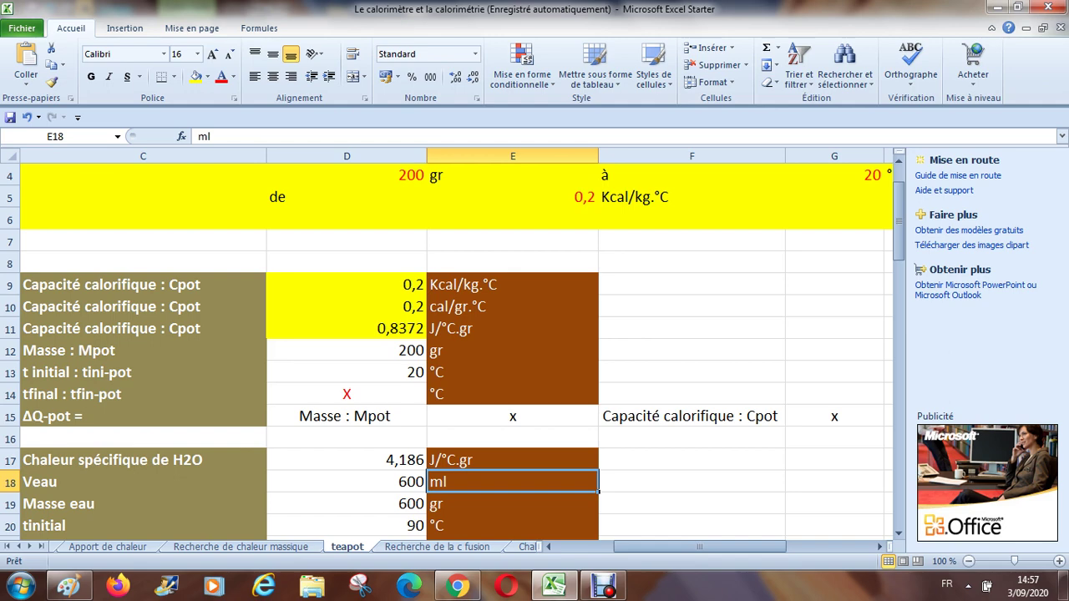
Step: Examine the water mass in row 19, from the label in C19 to the unit in E19
key("Left")
key("Left")
key("Left")
key("Right")
key("Down")
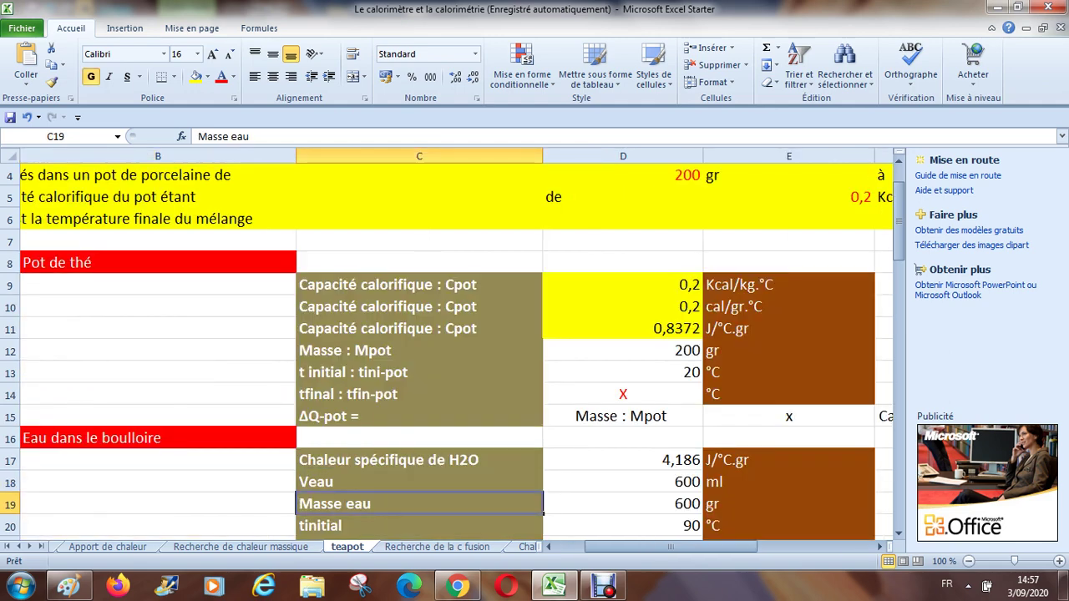
key("Right")
key("Right")
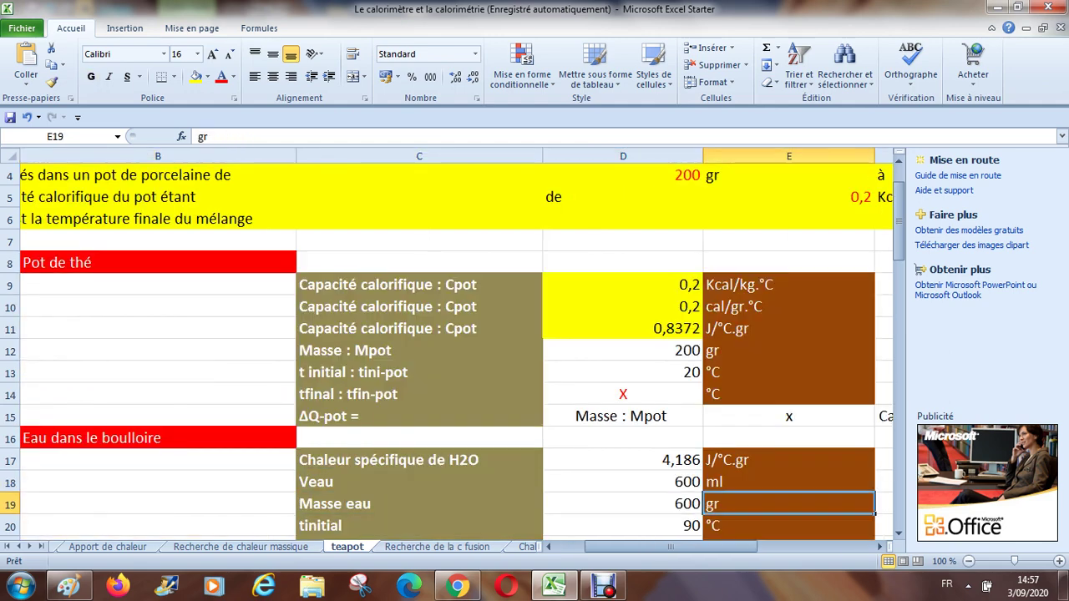
key("Left")
key("Up")
Step: Examine the water's initial temperature in row 20, with its value and unit
key("Down")
key("Down")
key("Down")
key("Down")
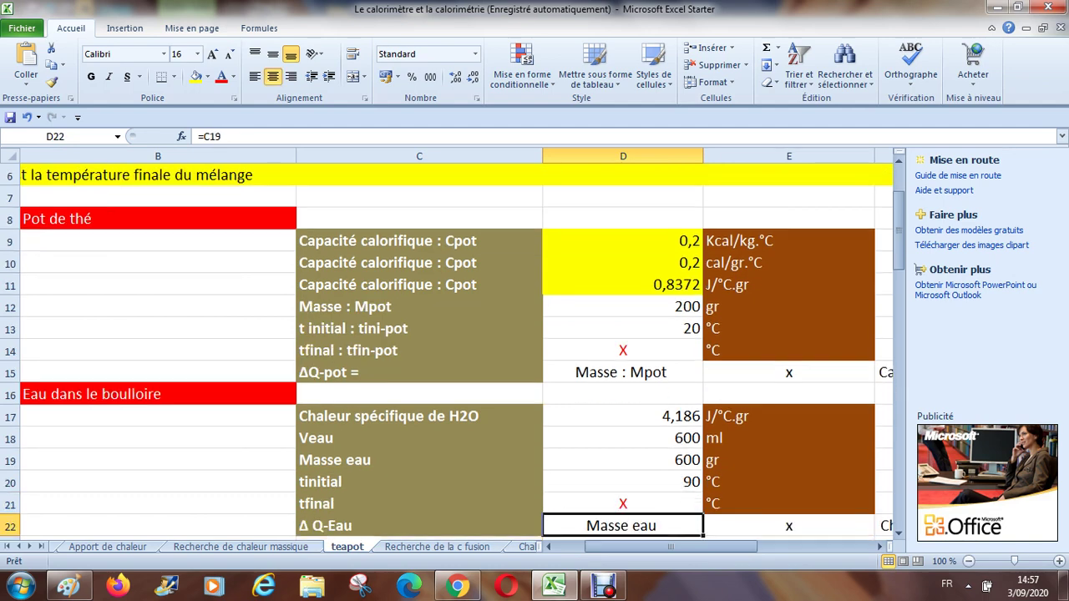
key("Down")
key("Up")
key("Up")
key("Up")
key("Left")
key("Left")
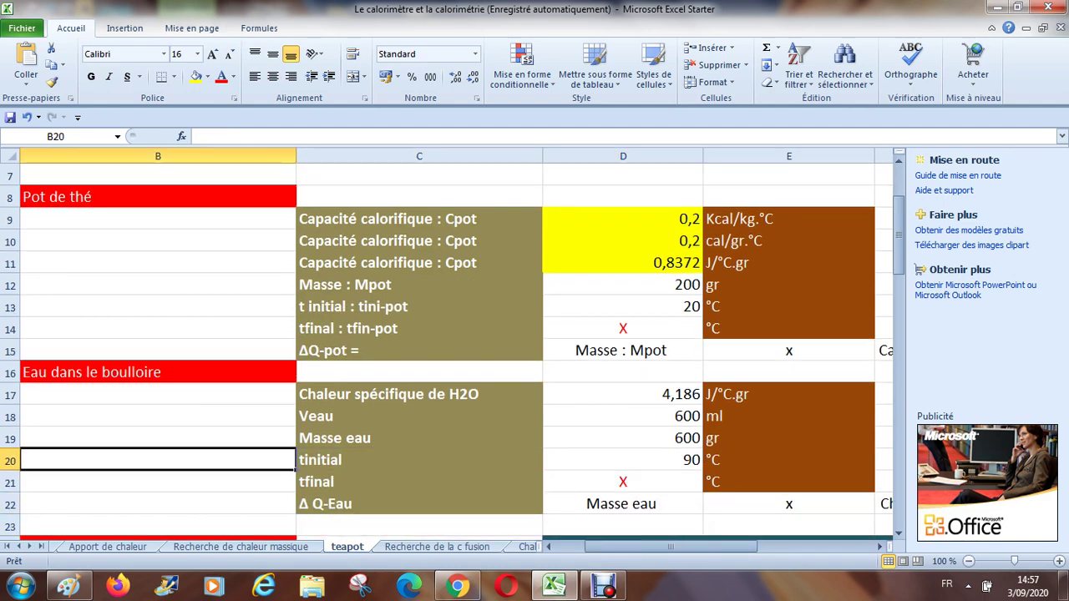
key("Right")
key("Right")
key("Right")
key("Right")
key("Left")
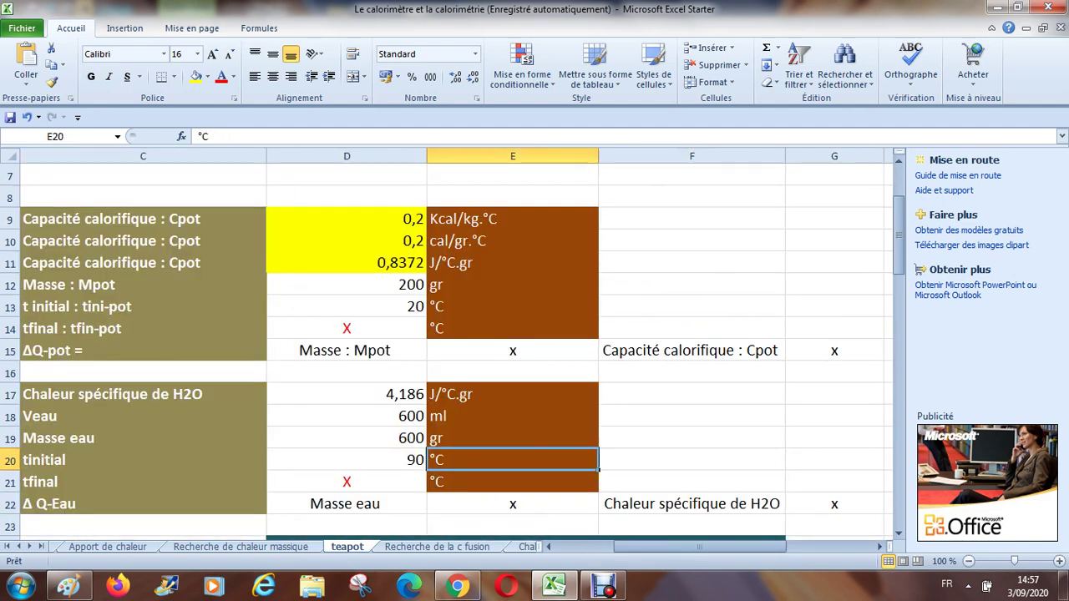
Step: Examine the water's final temperature unknown in row 21, from its label to its unit
key("Down")
key("Left")
key("Left")
key("Left")
key("Right")
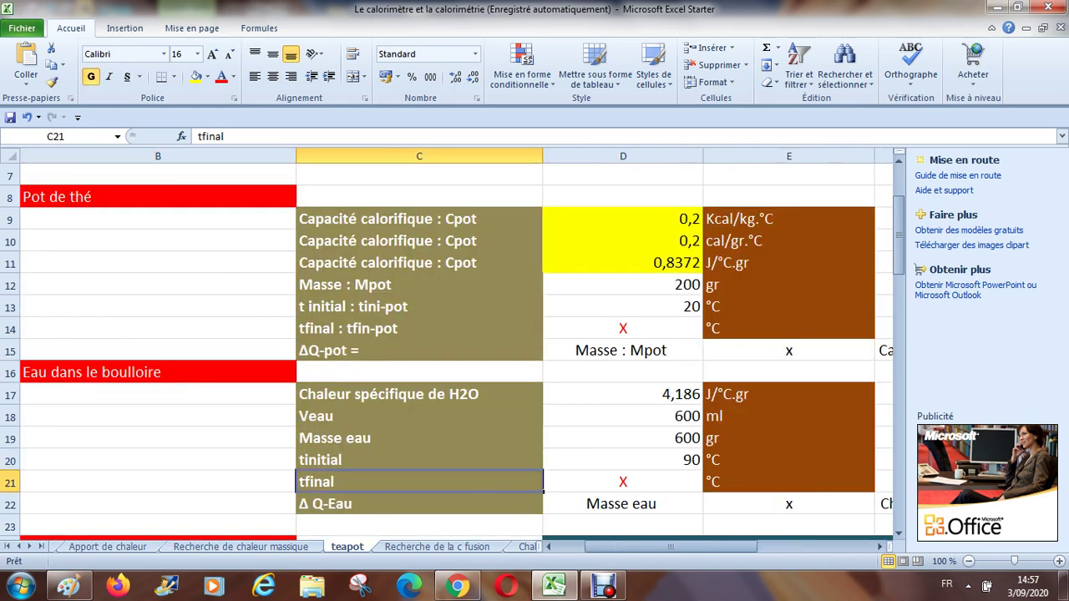
key("Right")
key("Right")
key("Left")
Step: Compare the pot's final temperature unknown in D14 with the water's in D21
key("Up")
key("Up")
key("Up")
key("Up")
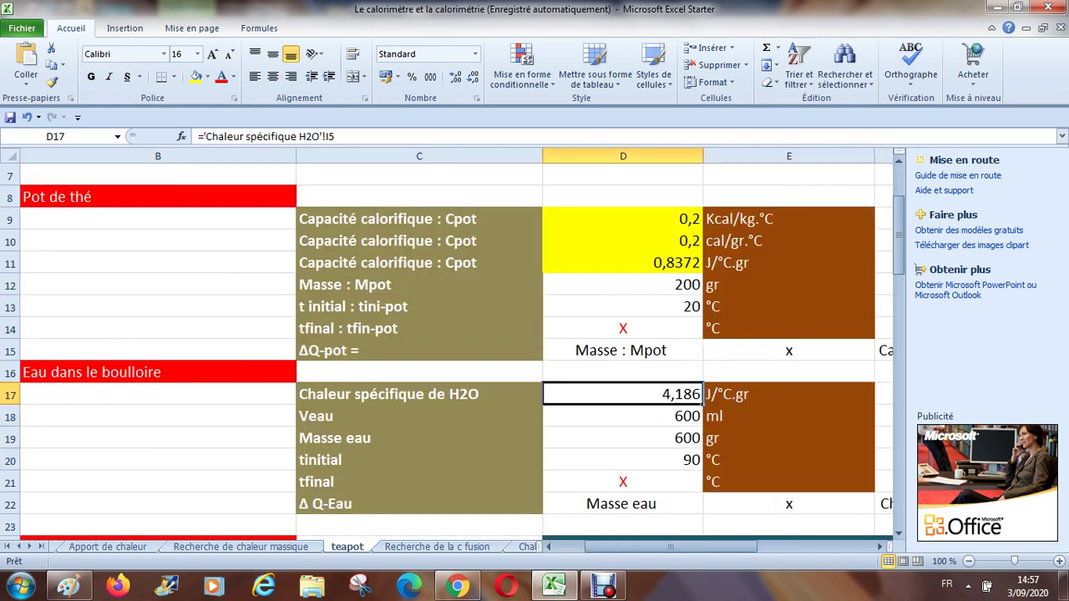
key("Up")
key("Up")
key("Up")
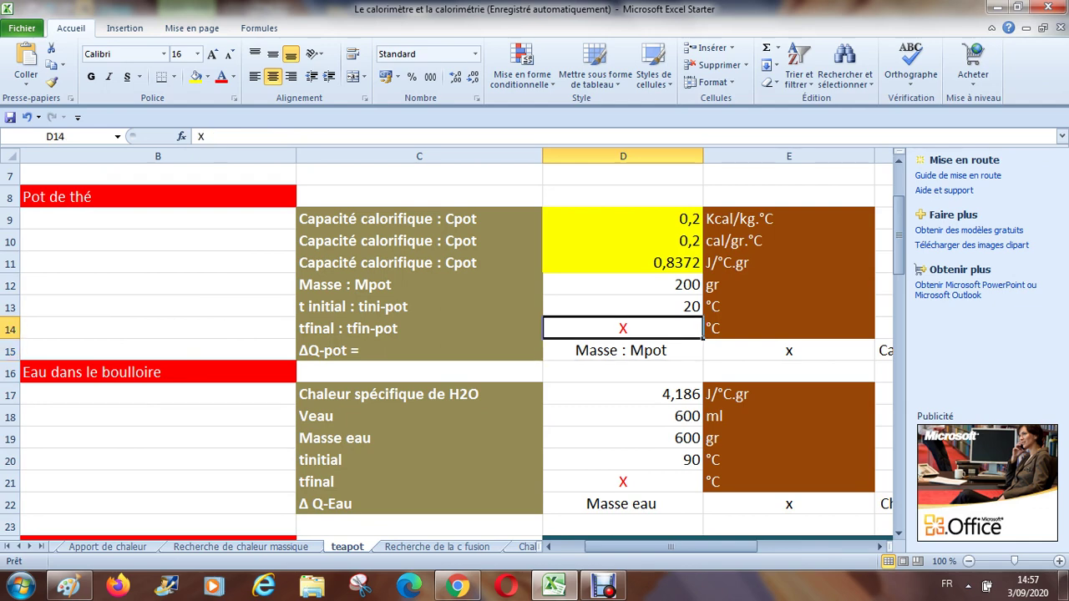
key("Down")
key("Down")
key("Down")
key("Down")
key("Down")
key("Down")
key("Down")
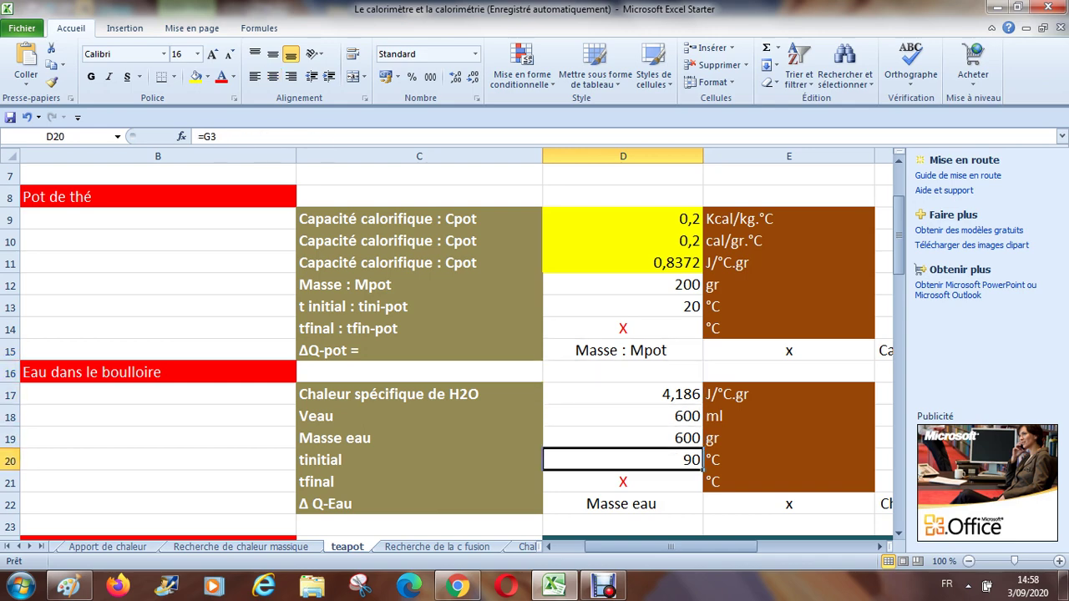
key("Up")
key("Up")
key("Up")
key("Up")
key("Up")
key("Up")
key("Up")
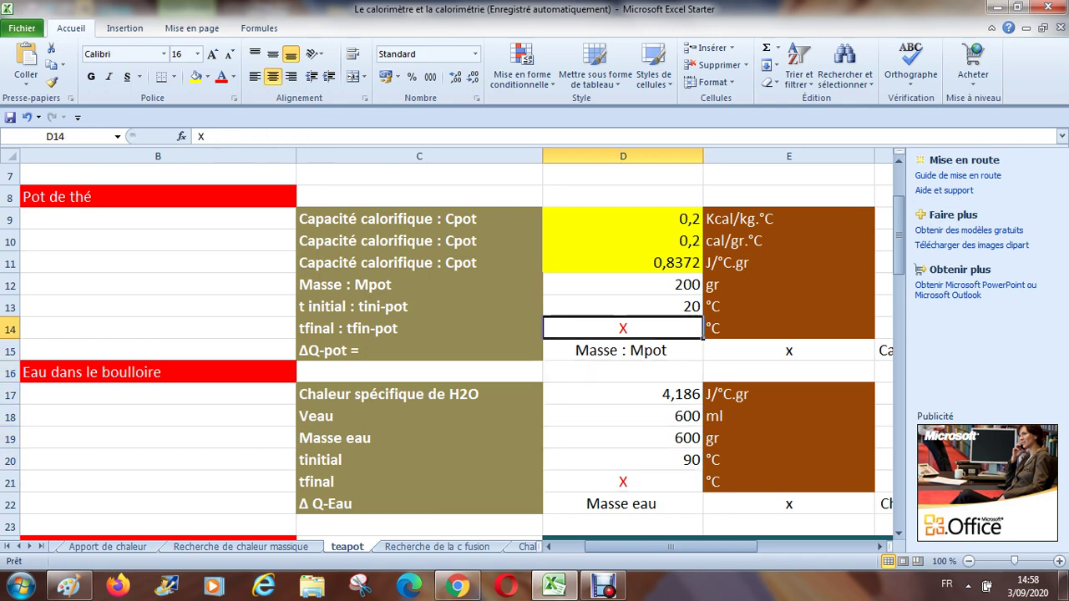
key("Down")
key("Down")
key("Down")
key("Down")
key("Down")
key("Down")
key("Down")
key("Down")
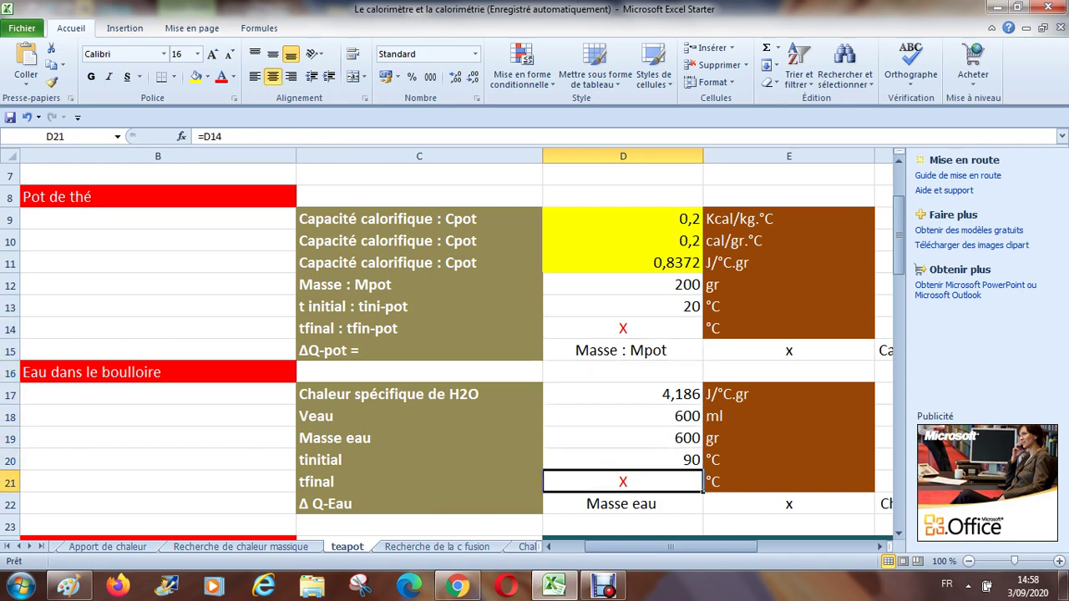
Step: Compare the pot's initial temperature in D13 with the water's initial temperature in D20
key("Up")
key("Up")
key("Up")
key("Up")
key("Up")
key("Up")
key("Up")
key("Up")
key("Up")
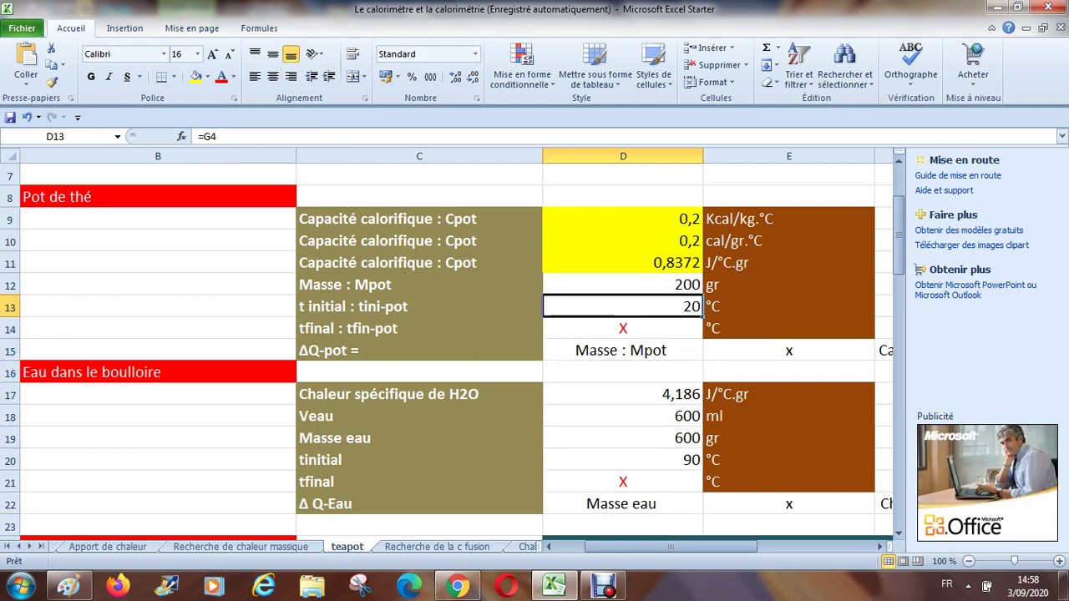
key("Down")
key("Down")
key("Down")
key("Down")
key("Down")
key("Down")
key("Down")
Step: Go back through the water's data to the first factor of the ΔQ-pot expression in D15
key("Up")
key("Up")
key("Up")
key("Up")
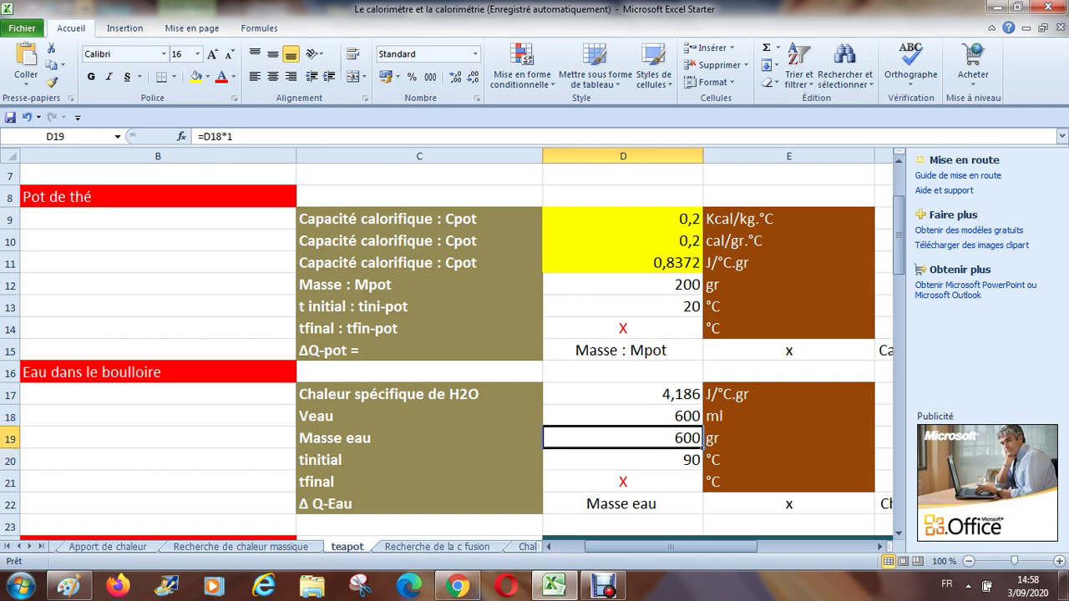
key("Up")
key("Up")
key("Down")
key("Down")
key("Down")
key("Down")
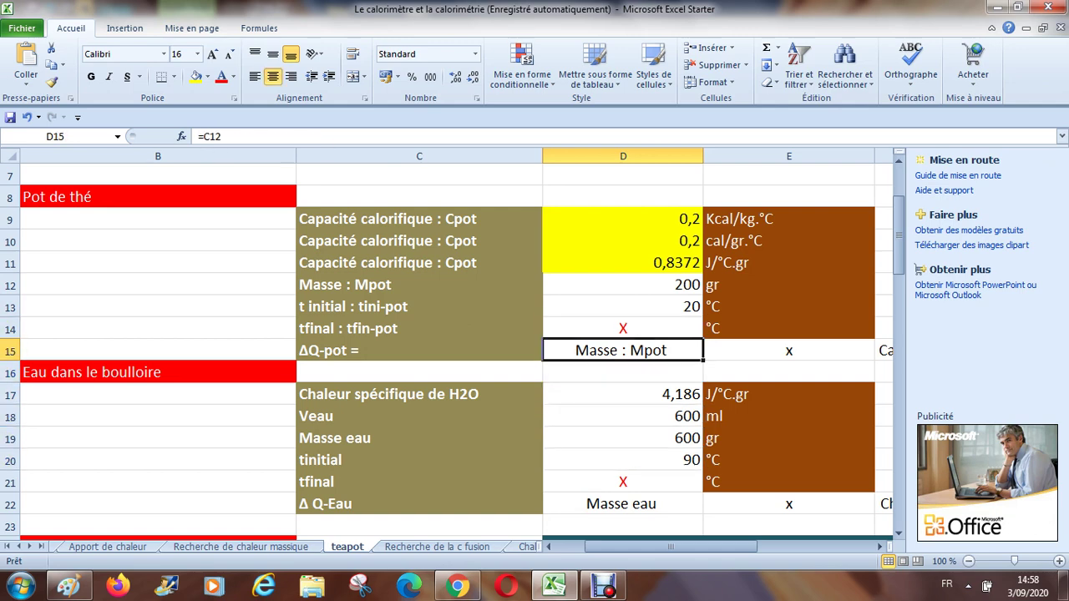
Step: Check the water's final temperature formula in D21 against the pot's unknown X in D14
key("Up")
key("Up")
key("Up")
key("Up")
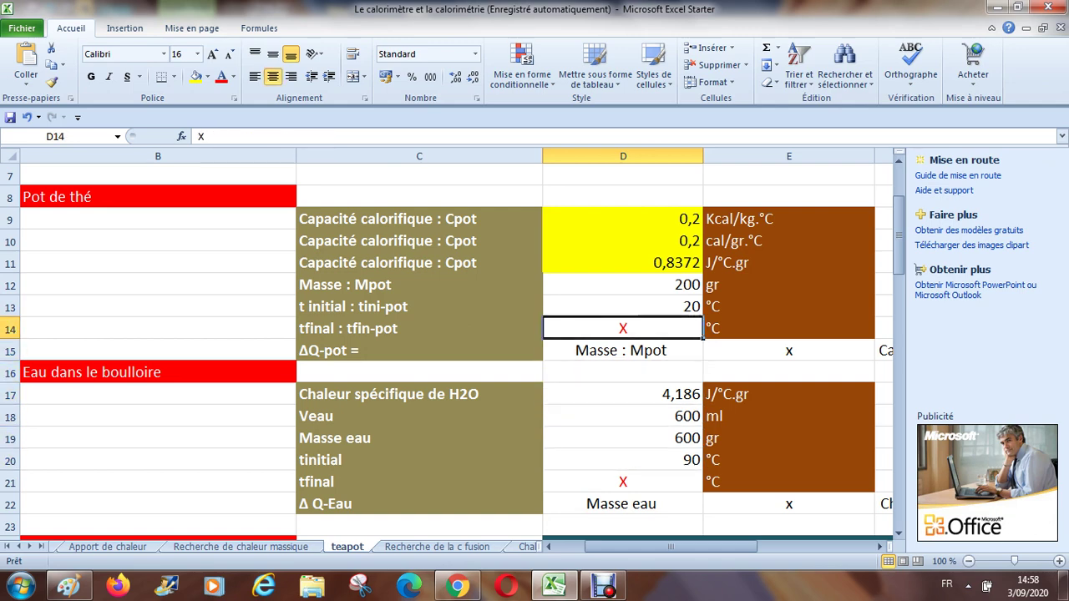
key("Down")
key("Down")
key("Down")
key("Down")
key("Down")
key("Down")
key("Down")
key("Down")
key("Down")
key("Up")
key("Up")
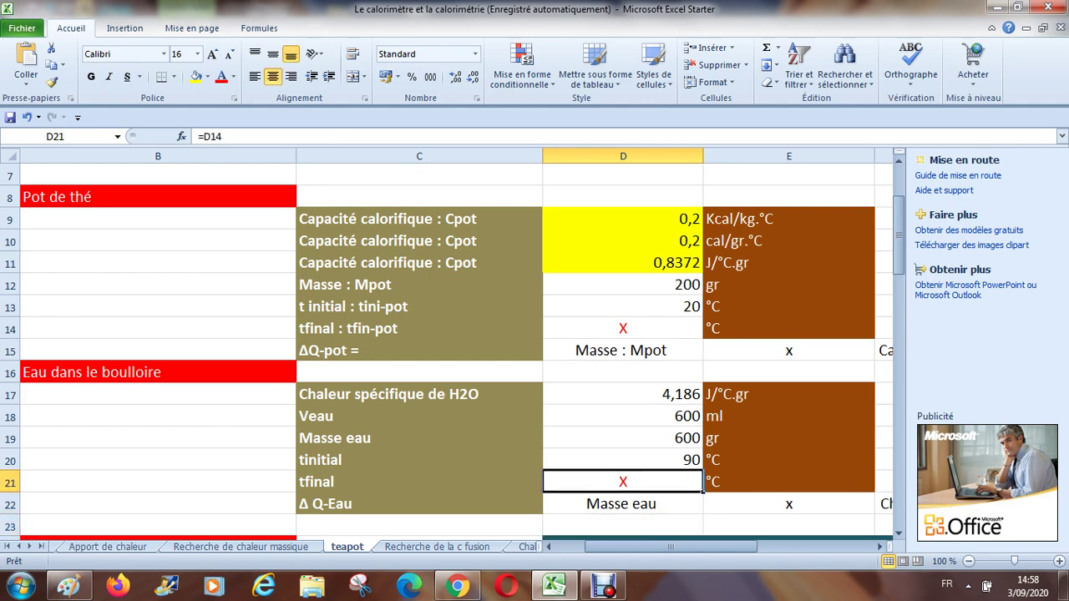
key("Up")
key("Up")
key("Up")
key("Up")
key("Up")
key("Up")
key("Up")
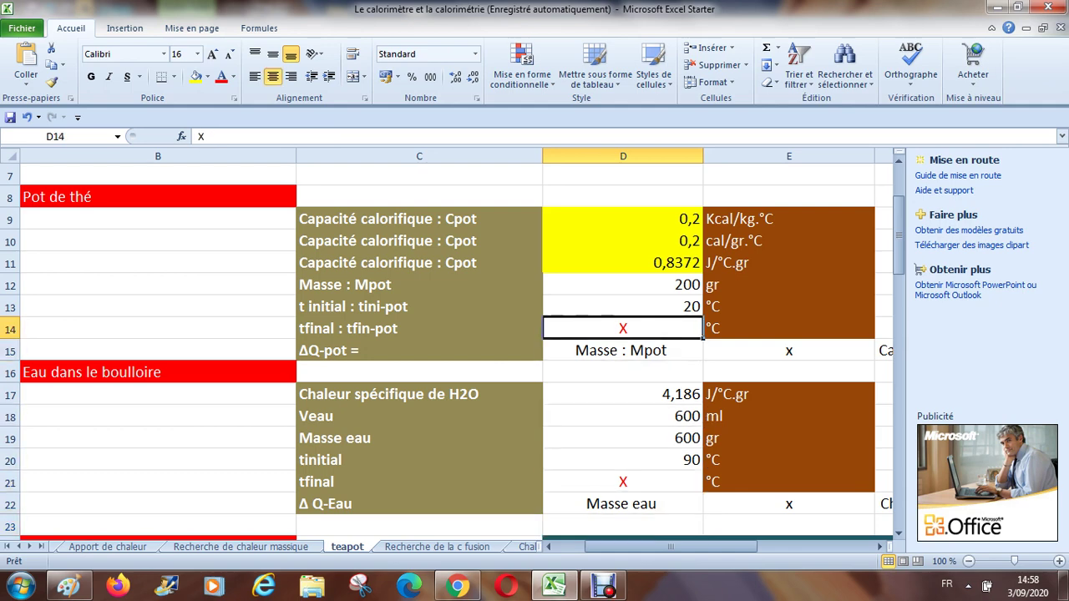
Step: Read the Δ Q-Eau expression in row 22 from its label to the temperature difference in H22
key("Down")
key("Down")
key("Down")
key("Down")
key("Down")
key("Down")
key("Down")
key("Down")
key("Down")
key("Down")
key("Down")
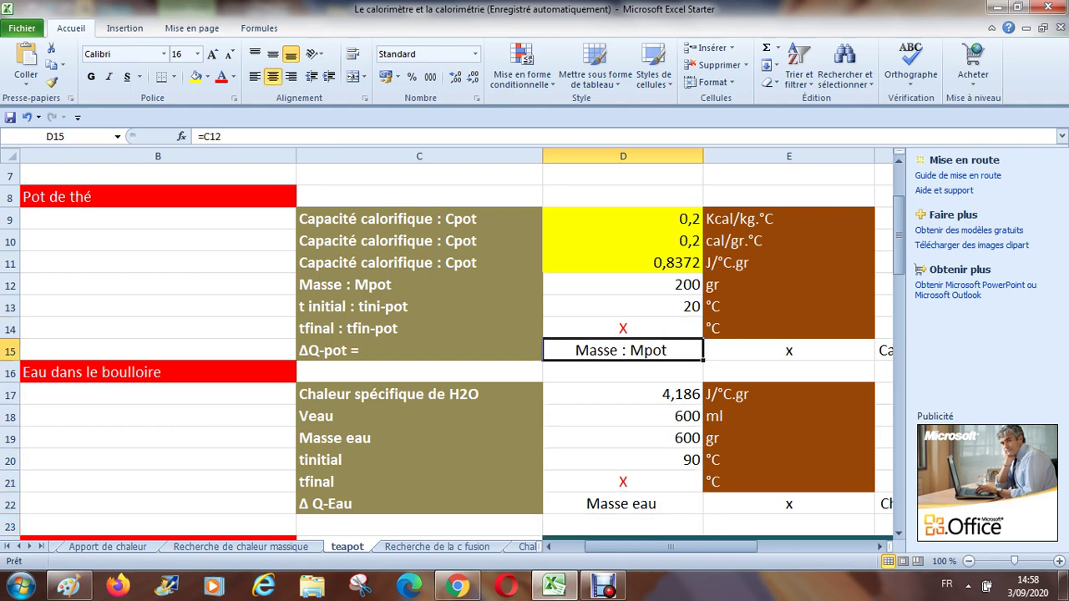
key("Left")
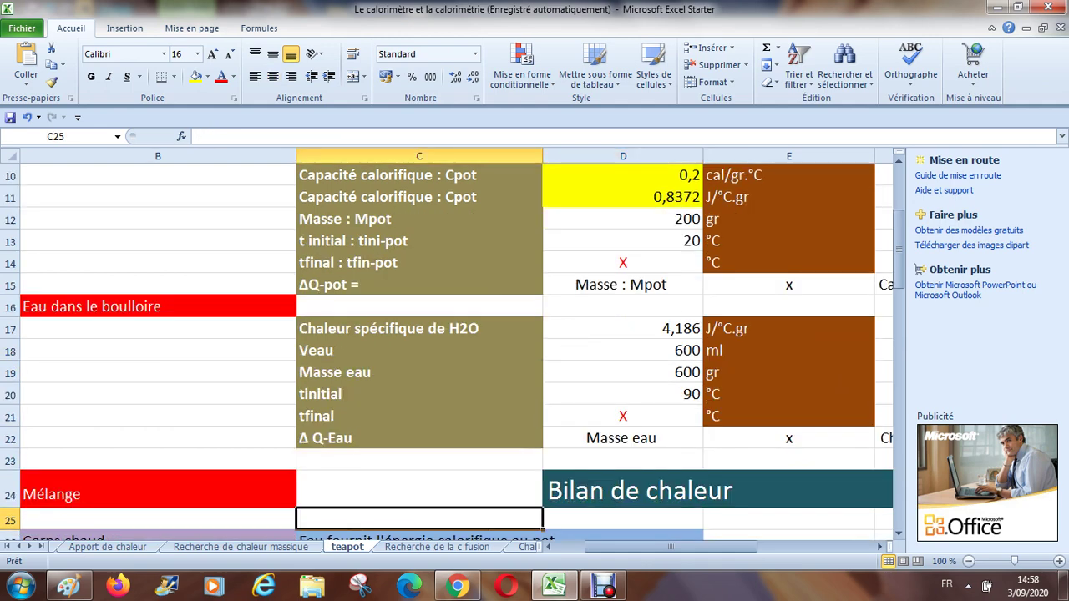
key("Up")
key("Up")
key("Up")
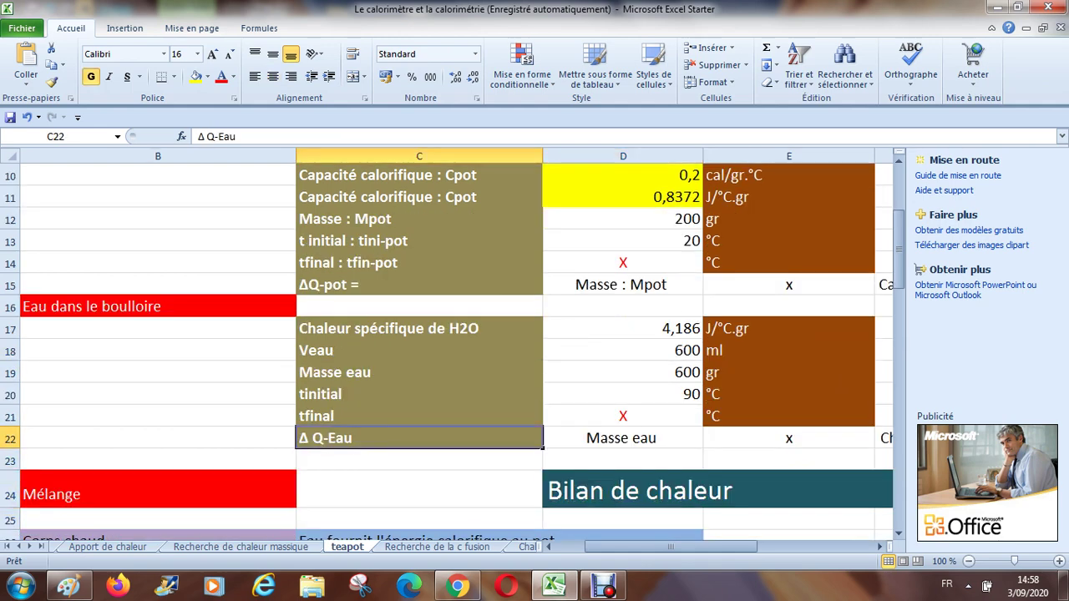
key("Right")
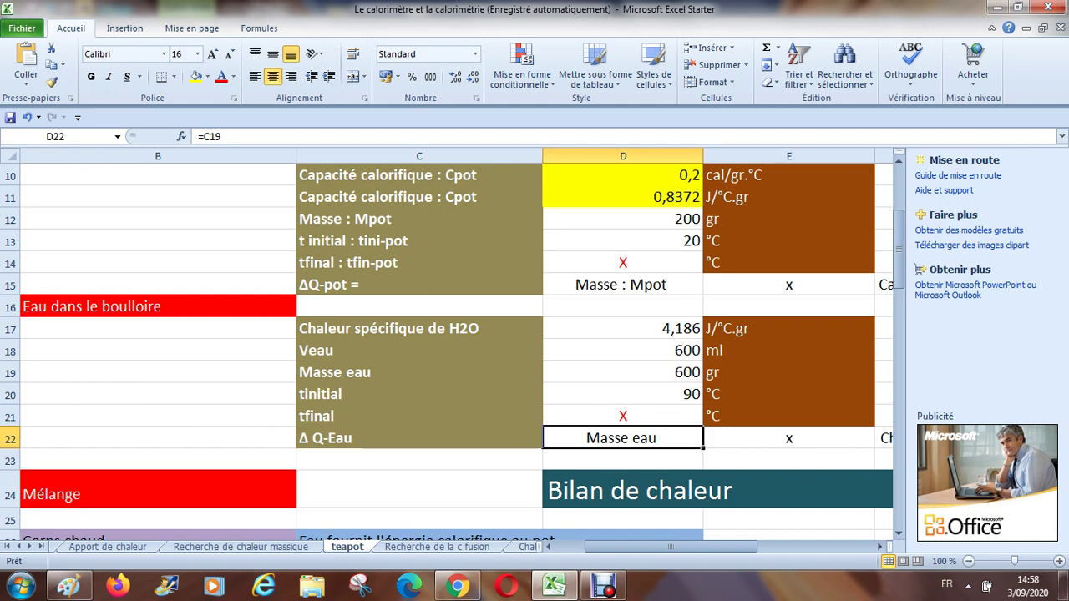
key("Right")
key("Right")
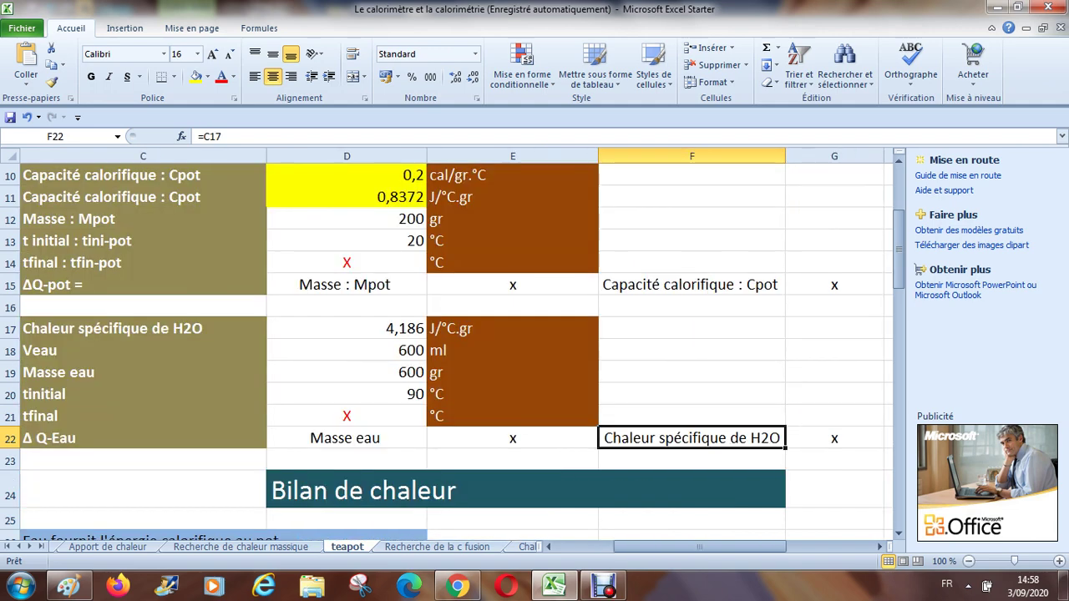
key("Right")
key("Right")
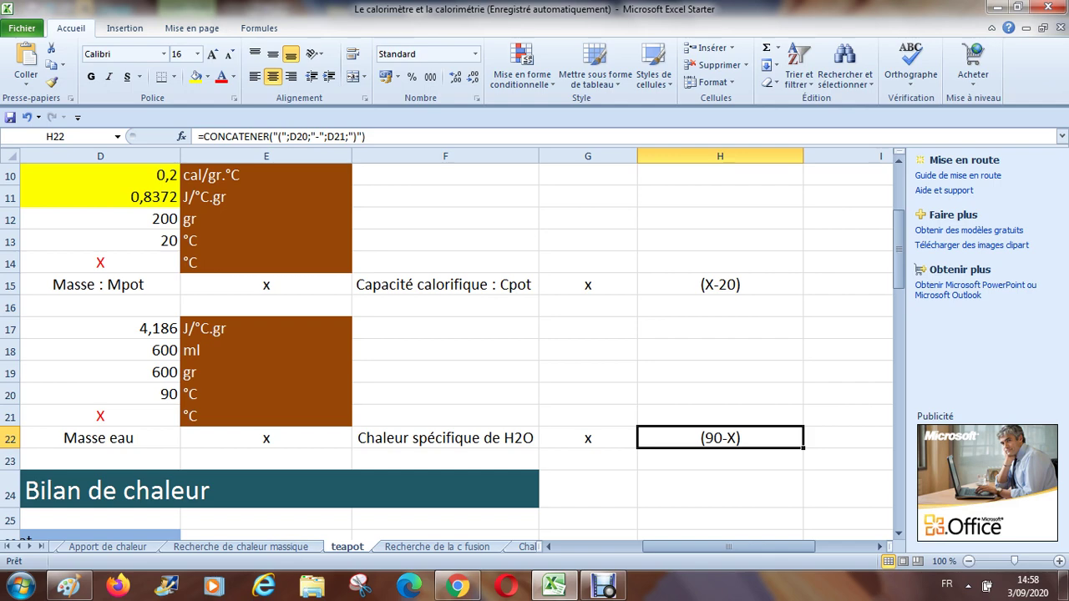
Step: Compare the pot's temperature difference in H15 with the water's in H22
key("Up")
key("Up")
key("Up")
key("Up")
key("Up")
key("Up")
key("Up")
key("Up")
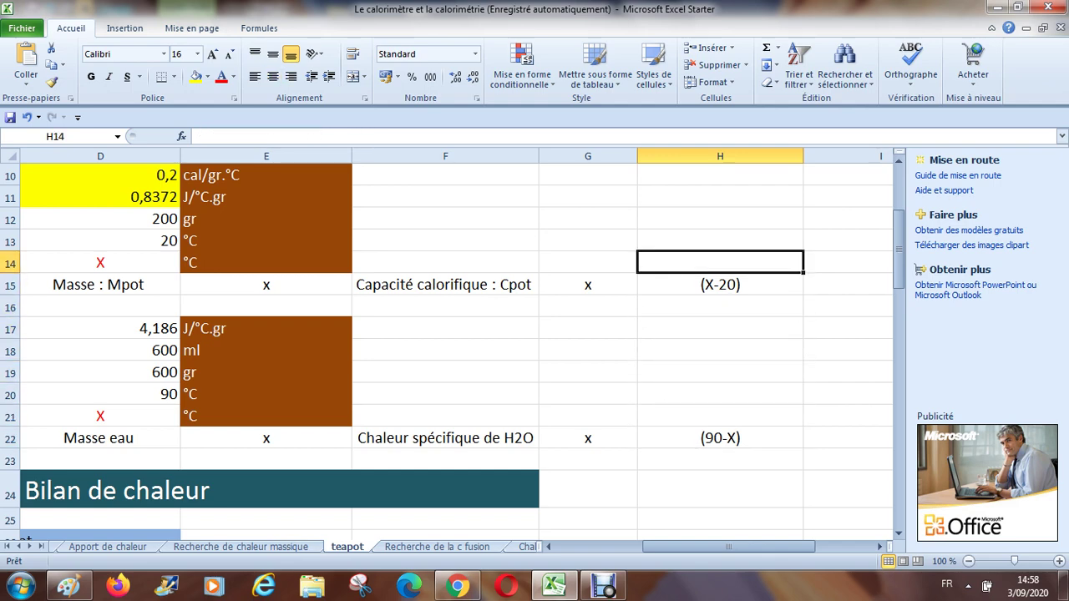
key("Down")
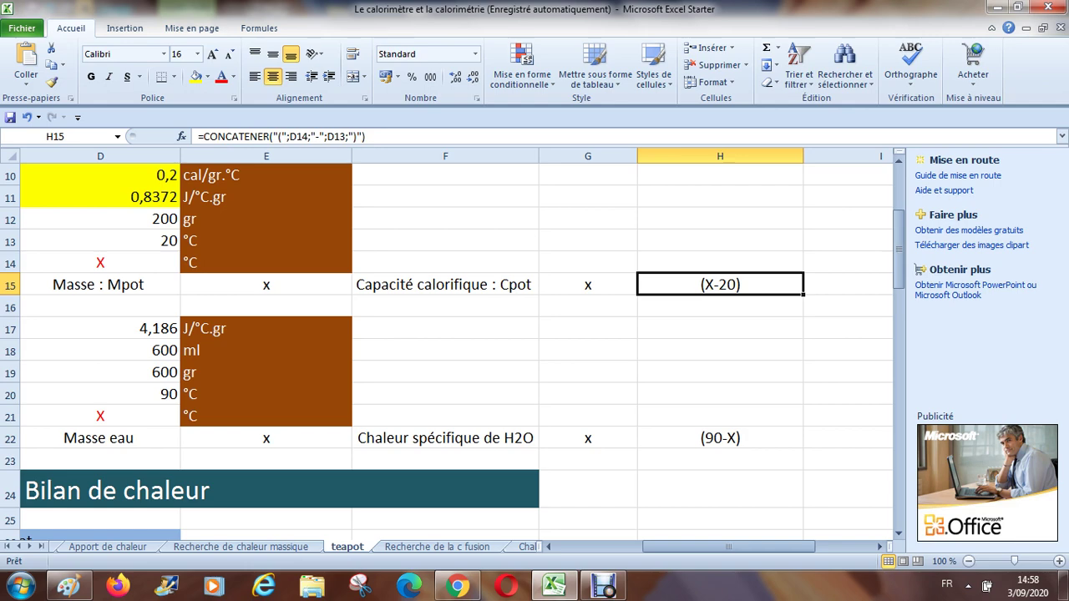
key("Down")
key("Down")
key("Down")
key("Down")
key("Down")
key("Down")
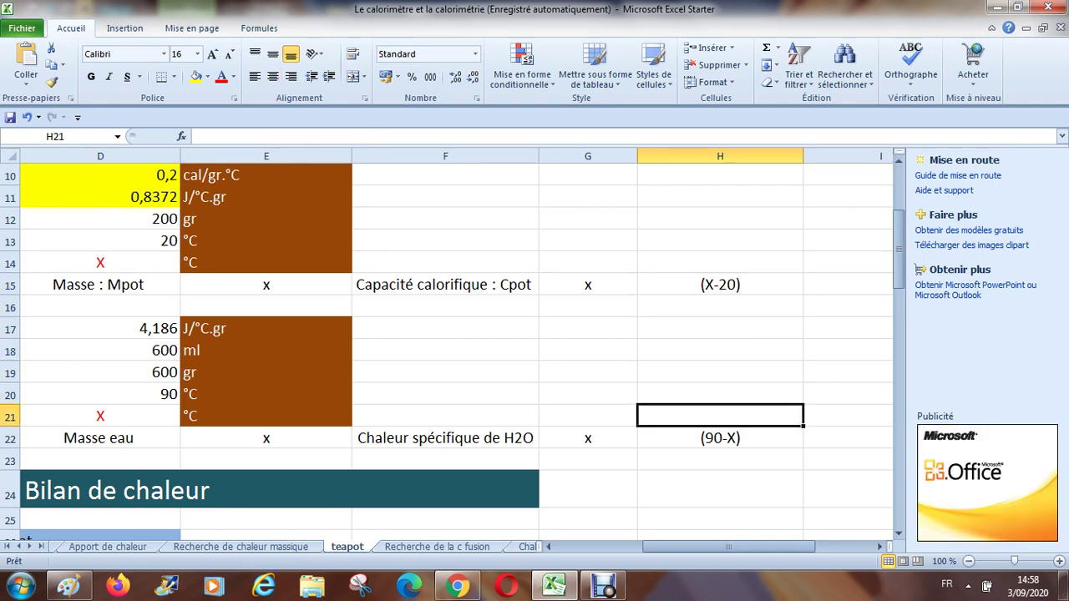
key("Down")
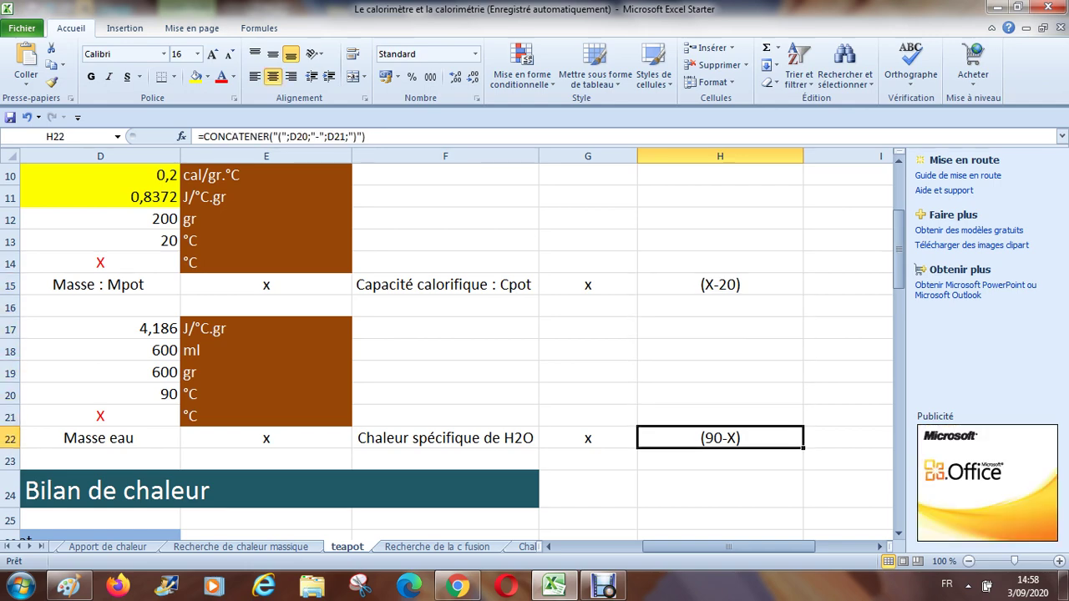
Step: Go back to the Δ Q-Eau label and look down through the heat balance section to the pot's statement in C32
key("Right")
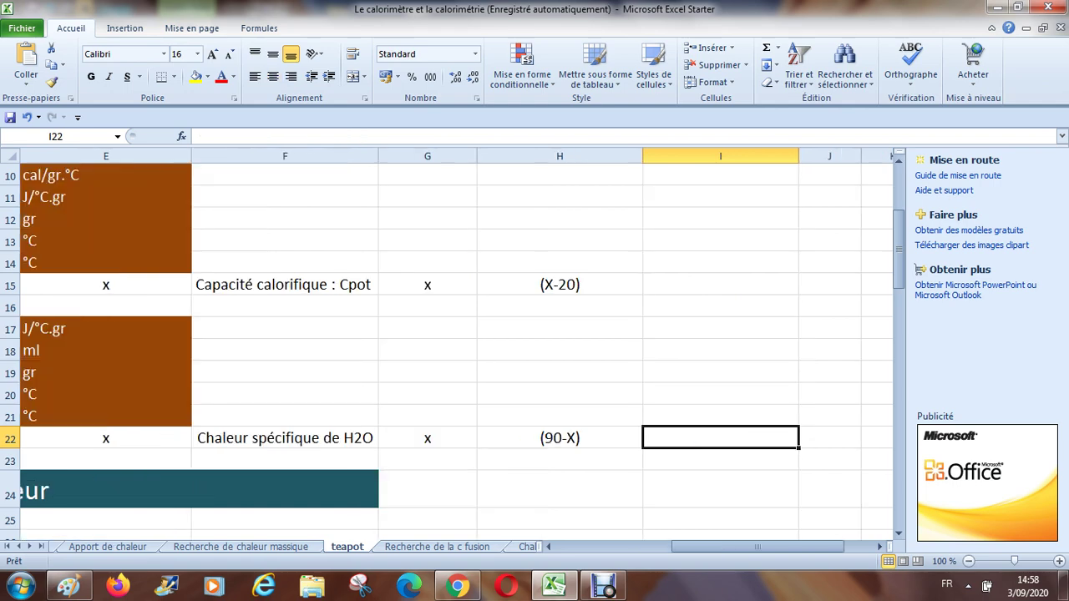
key("Left")
key("Left")
key("Left")
key("Left")
key("Left")
key("Left")
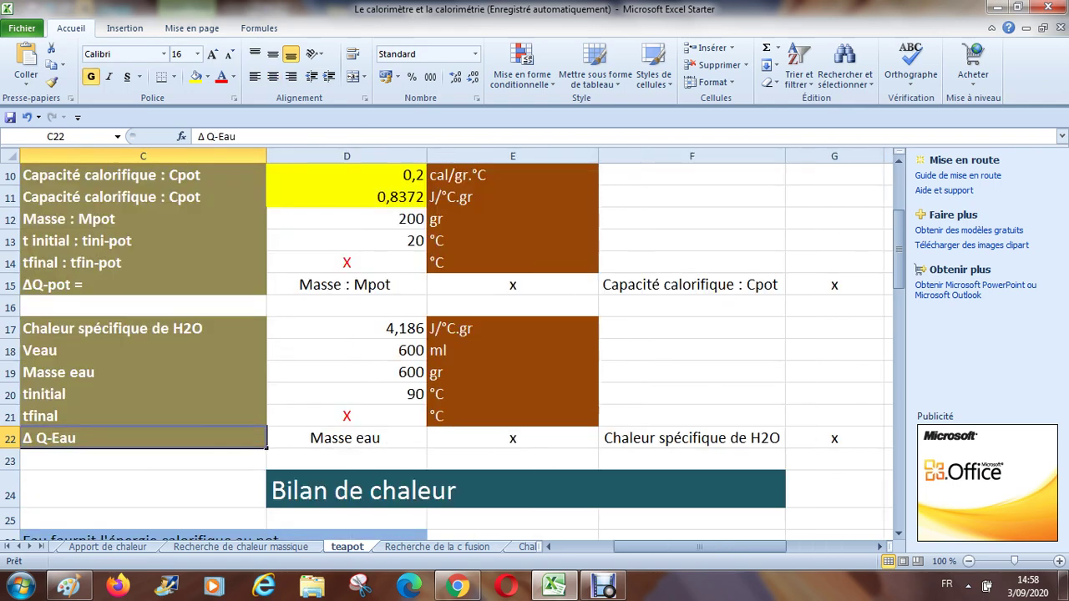
key("Down")
key("Down")
key("Down")
key("Down")
key("Down")
key("Down")
key("Down")
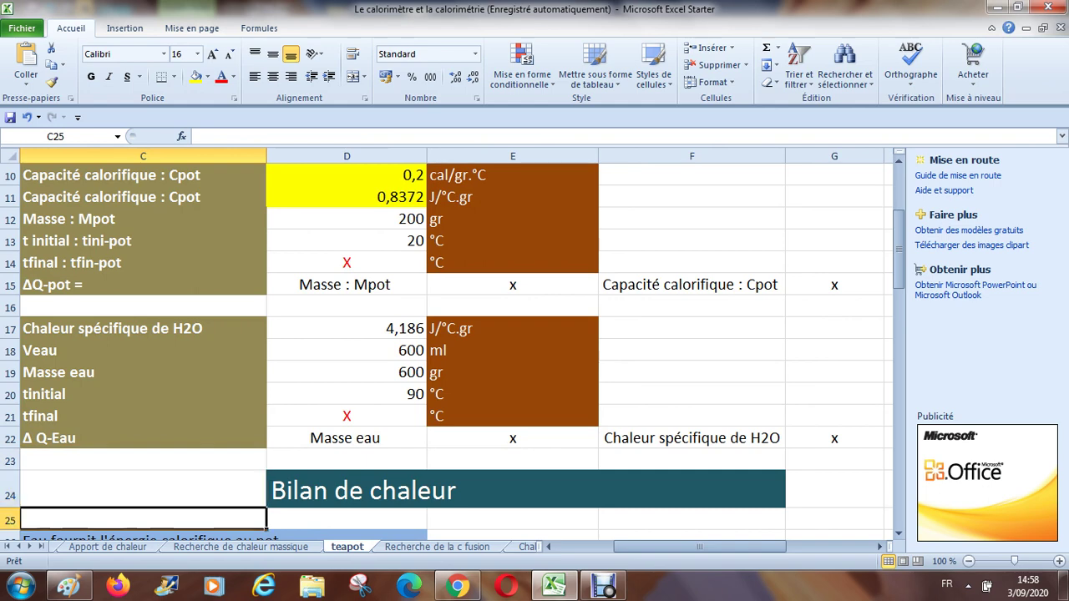
key("Down")
key("Down")
key("Down")
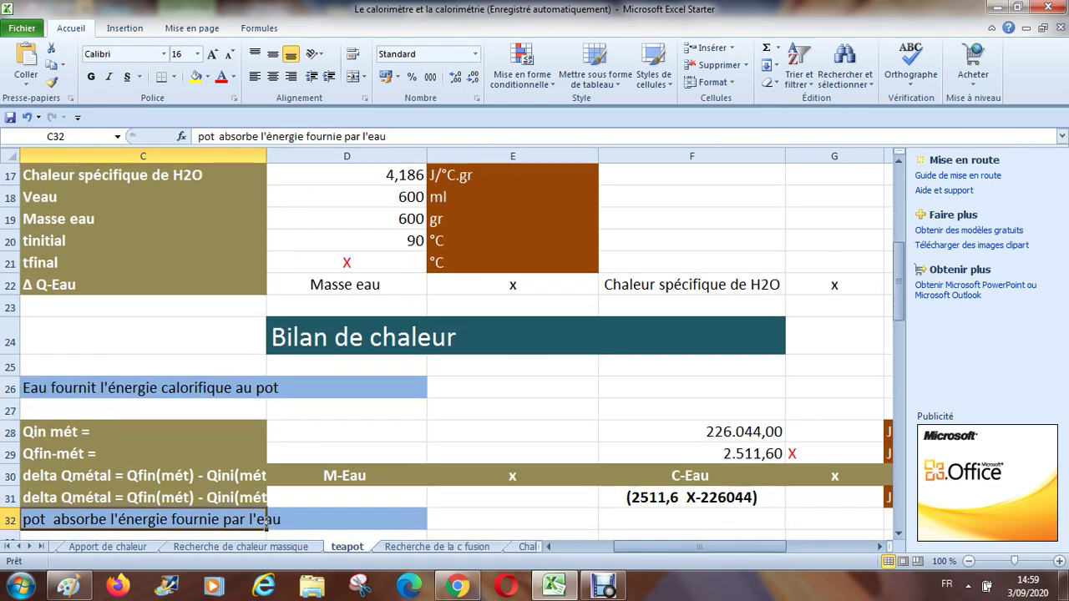
Step: Extend the label in B24 to "Mélange eau cnstituant le thé dans le pot en porcelaine" and widen column B to fit it
key("Up")
key("Up")
key("Up")
key("Up")
key("Up")
key("Up")
key("Up")
key("Up")
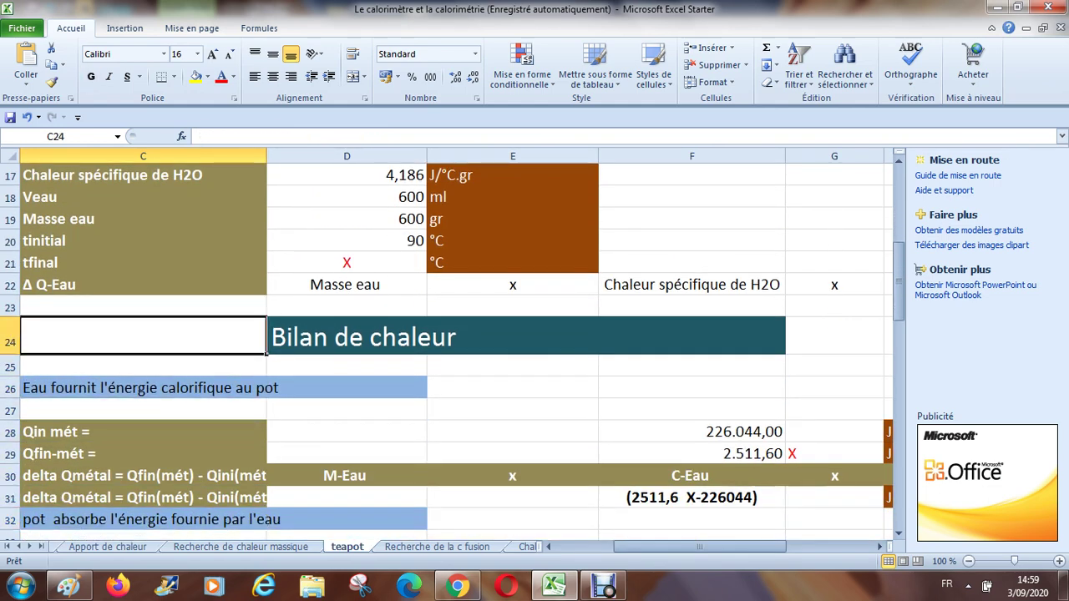
key("Left")
key("Left")
key("Right")
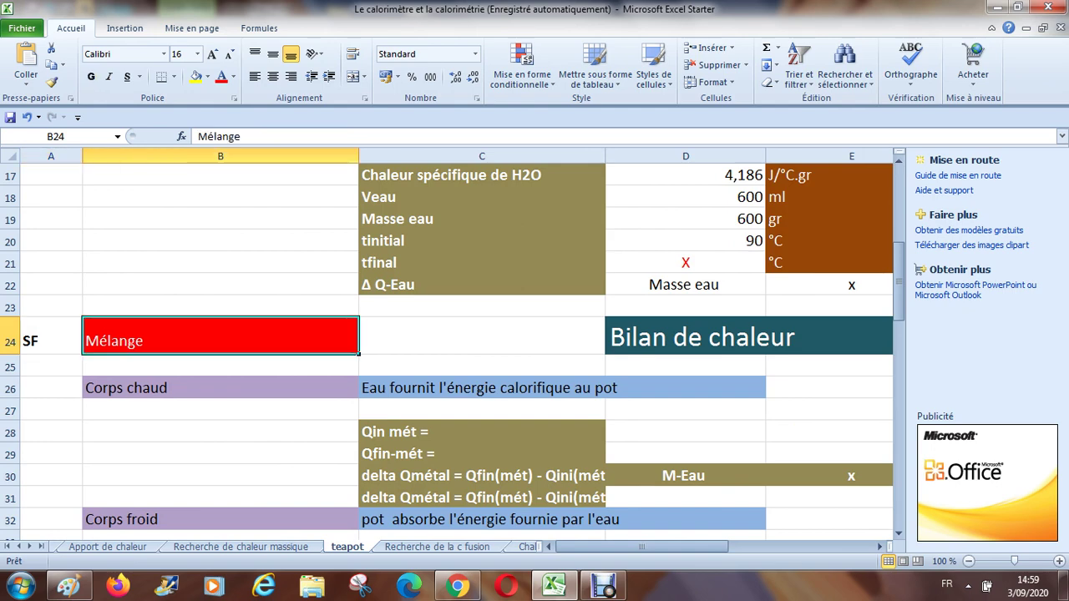
key("F2")
type("ea")
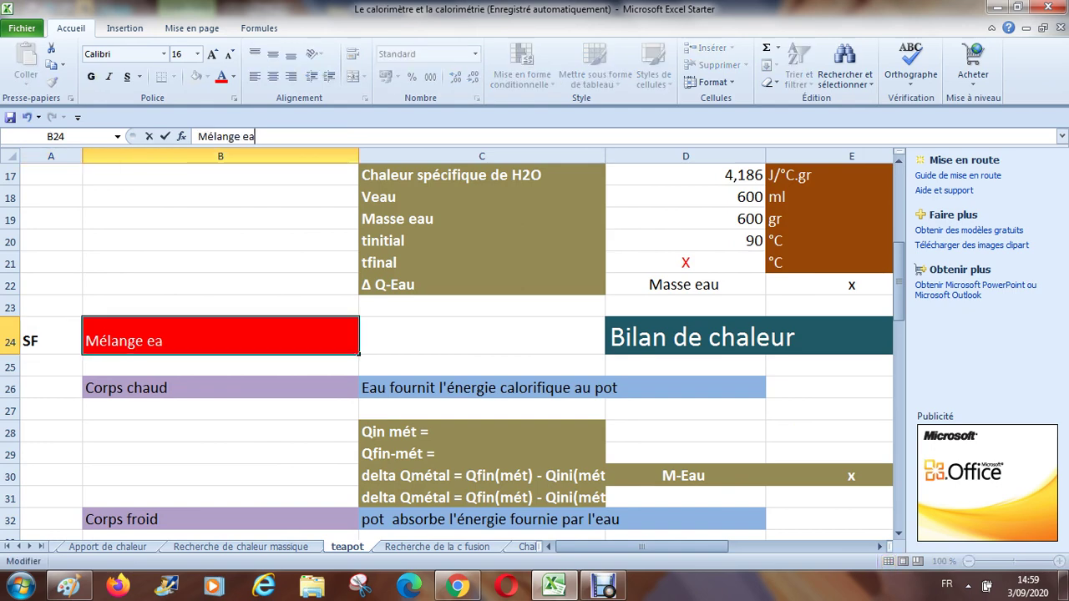
type("u cnstituant ")
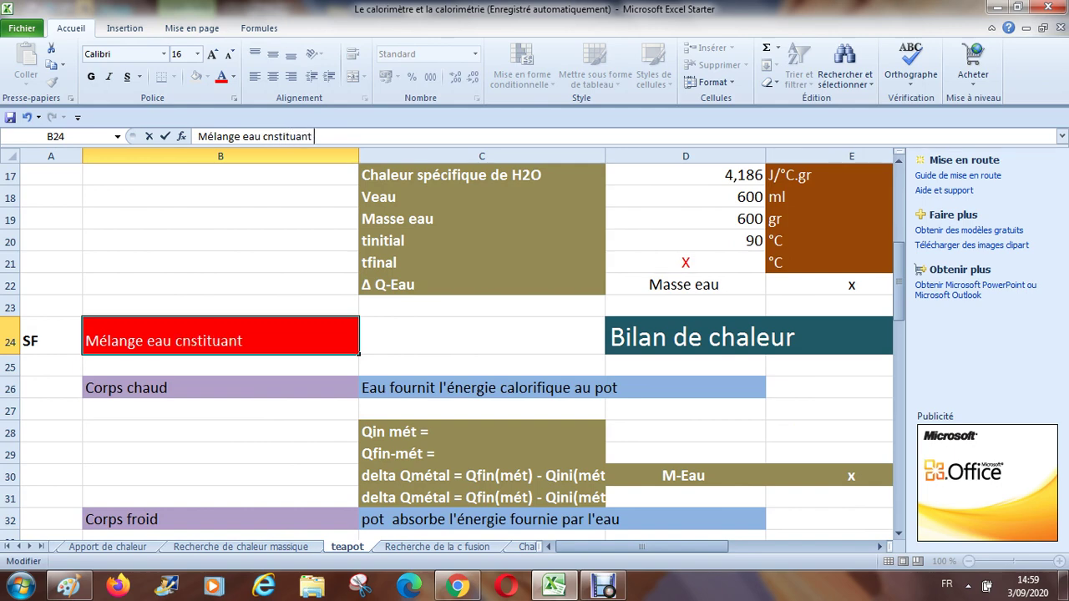
type("le thé dans le")
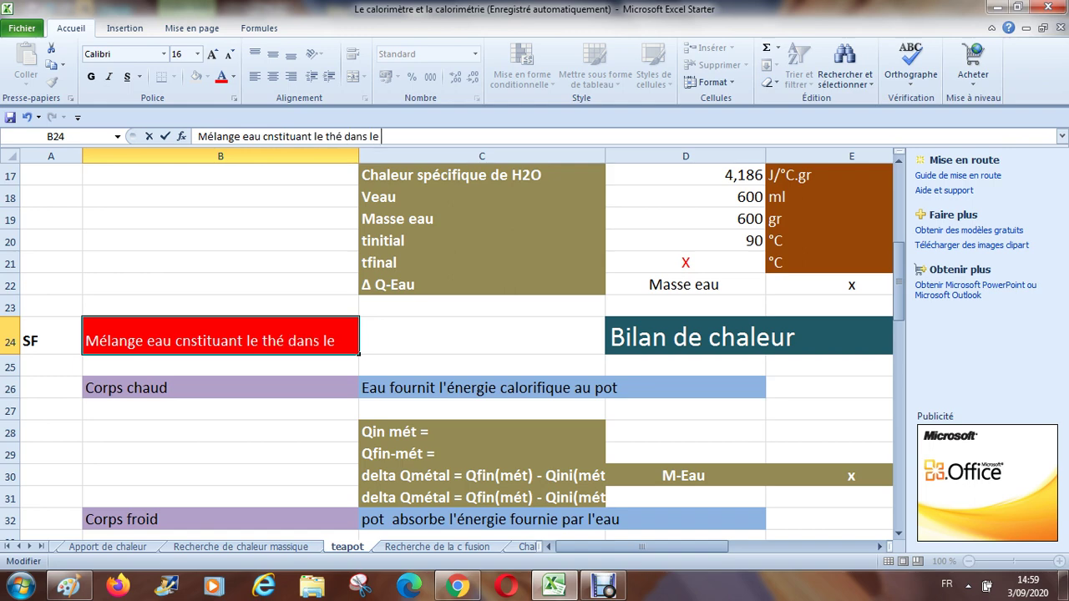
type(" pot en")
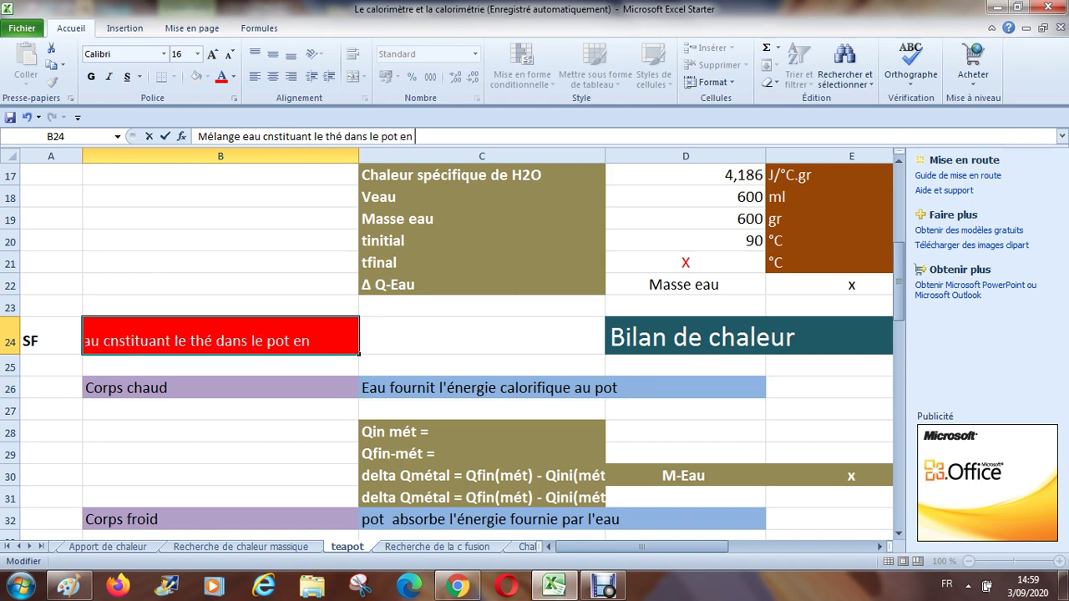
type(" porcelain")
key("Return")
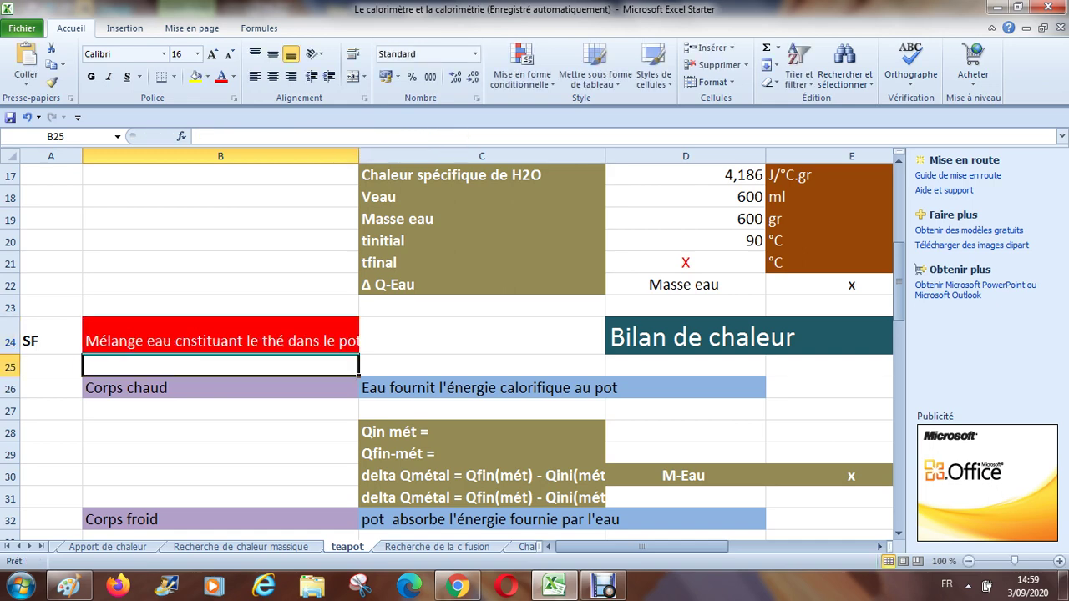
left_click_drag(359, 156, 474, 157)
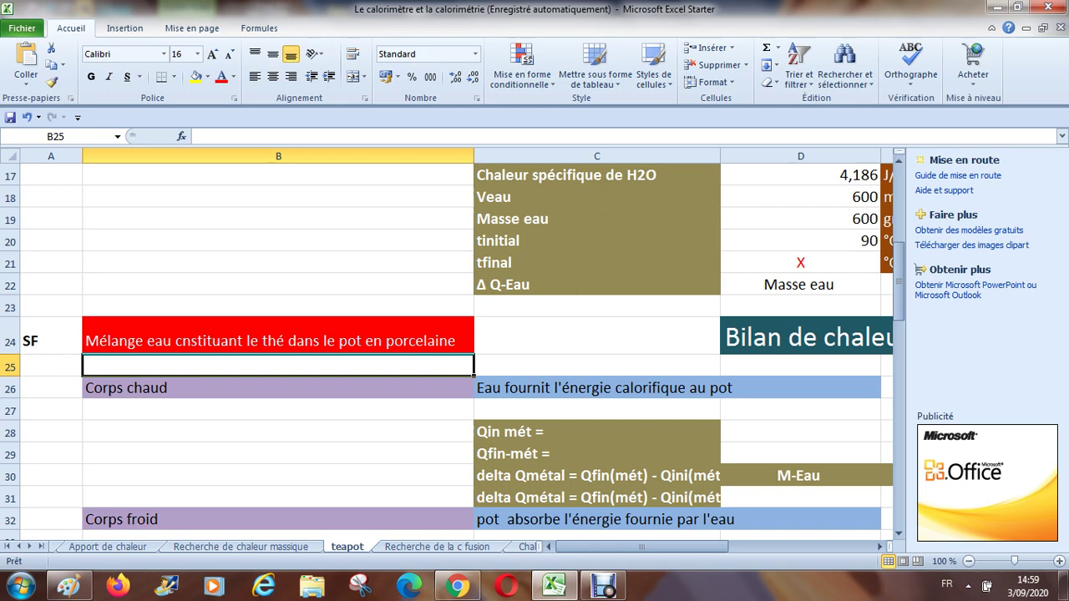
Step: Replace the word "cnstituant" with "+" in the B24 label
left_click(278, 335)
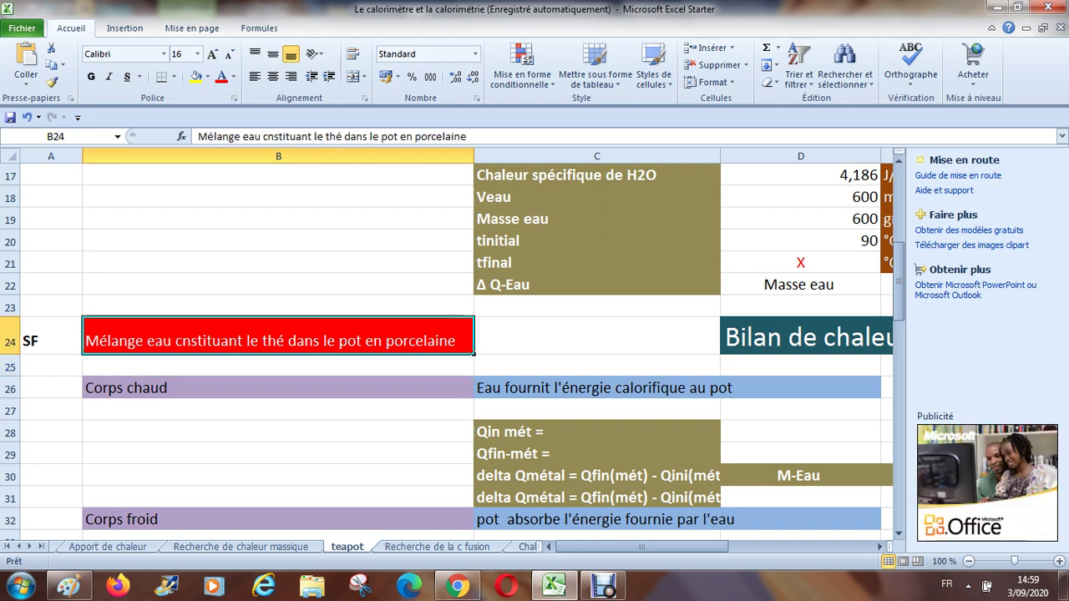
left_click(278, 365)
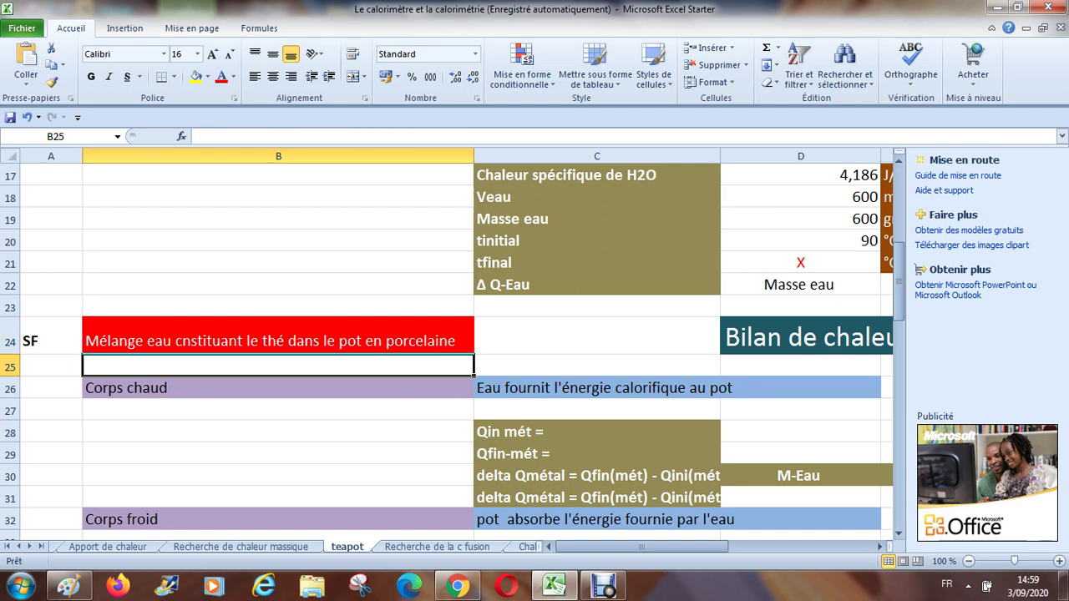
left_click(278, 335)
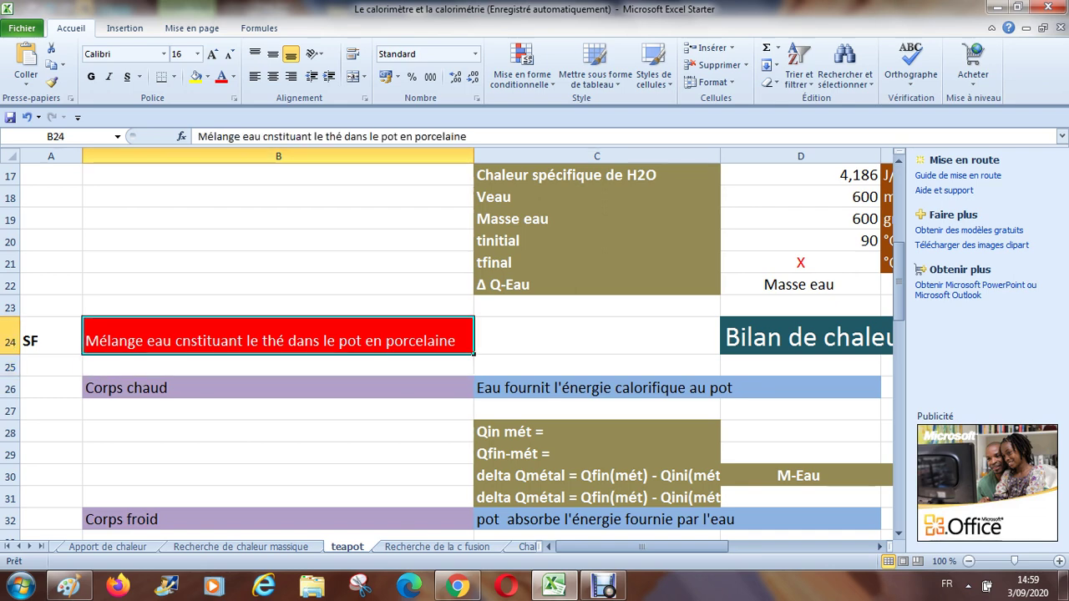
left_click(301, 136)
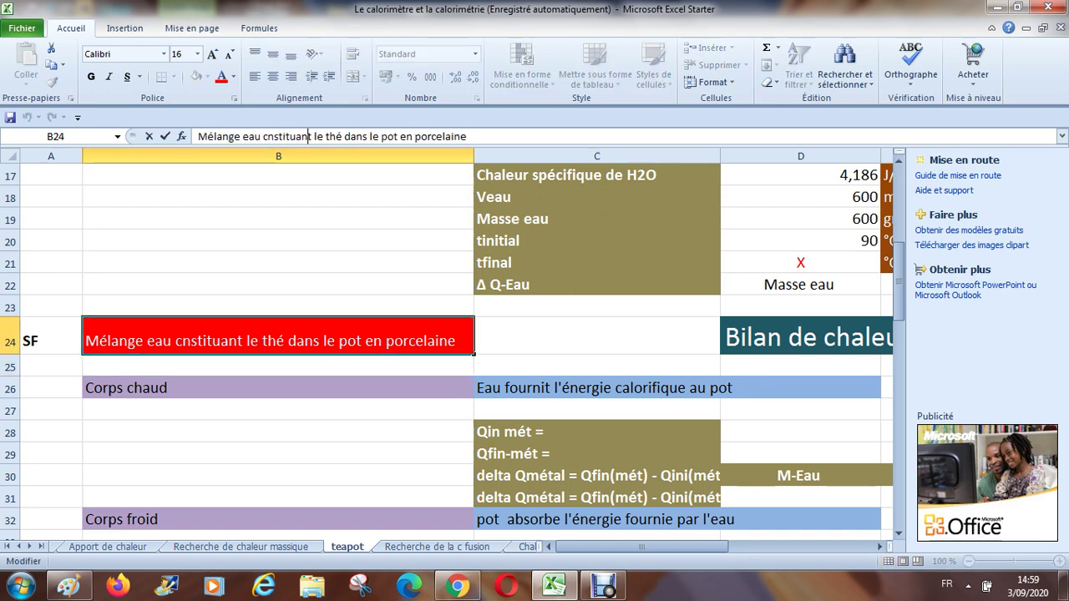
key("BackSpace")
key("BackSpace")
key("BackSpace")
key("BackSpace")
key("BackSpace")
key("BackSpace")
key("BackSpace")
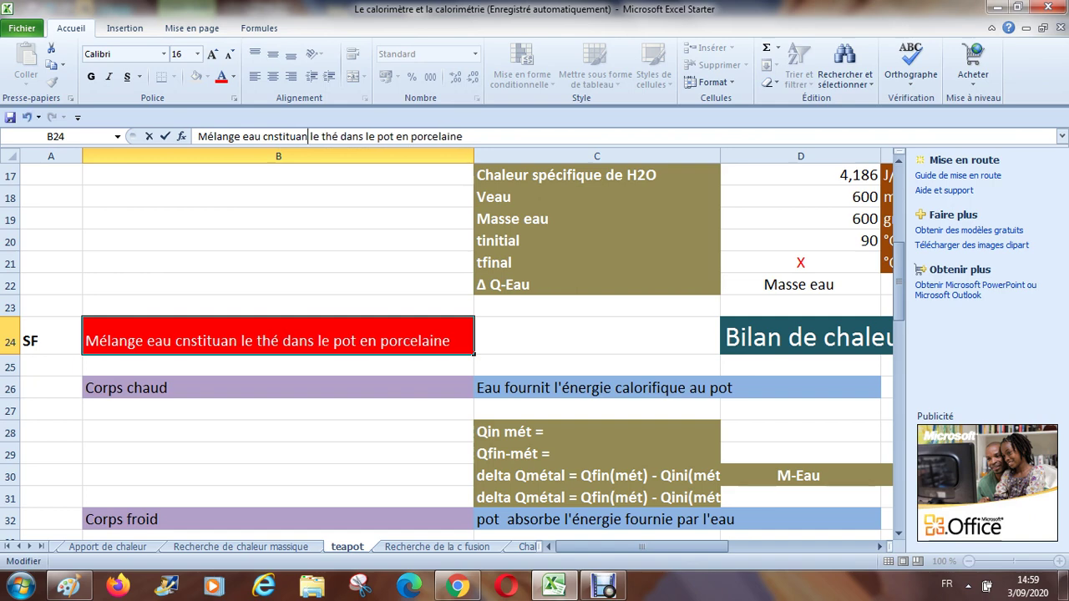
key("BackSpace")
key("BackSpace")
key("BackSpace")
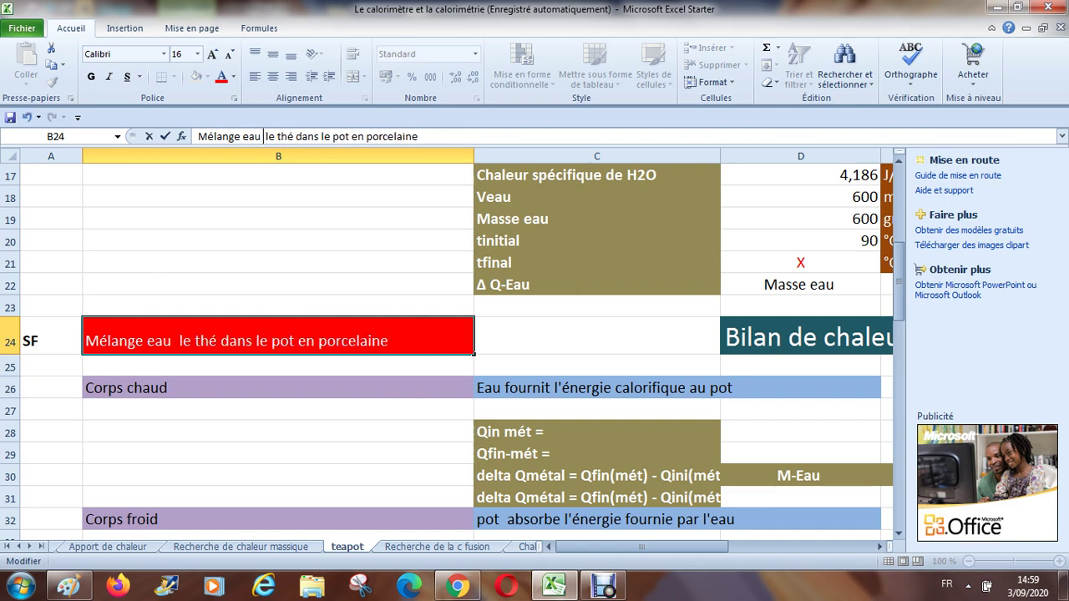
key("Right")
type("+")
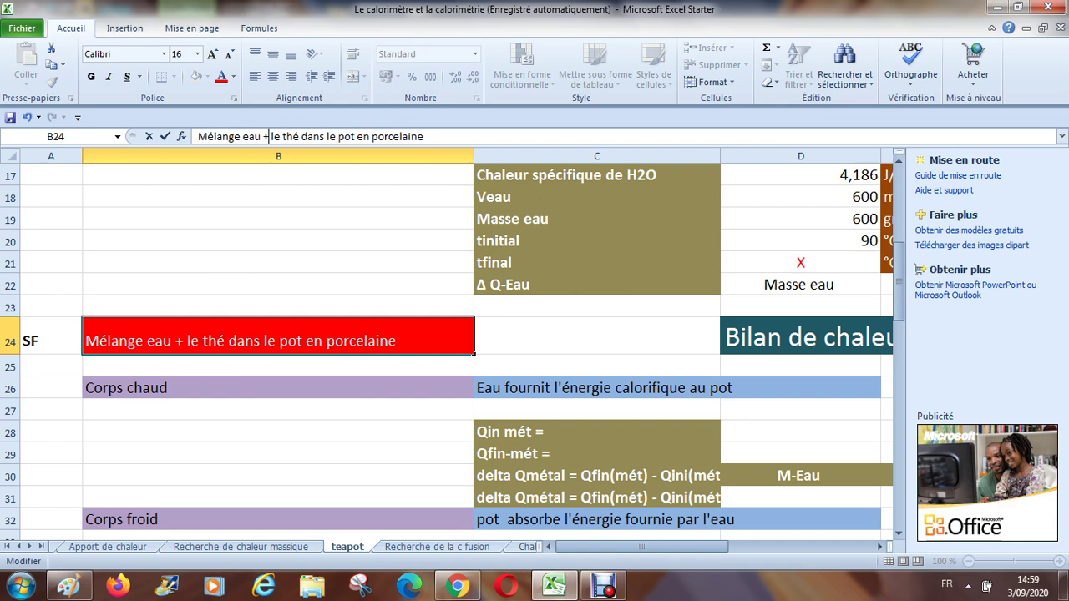
Step: Shorten the label in B24 to "thé dans le pot en porcelaine" and narrow column B to fit it
left_click(280, 136)
key("BackSpace")
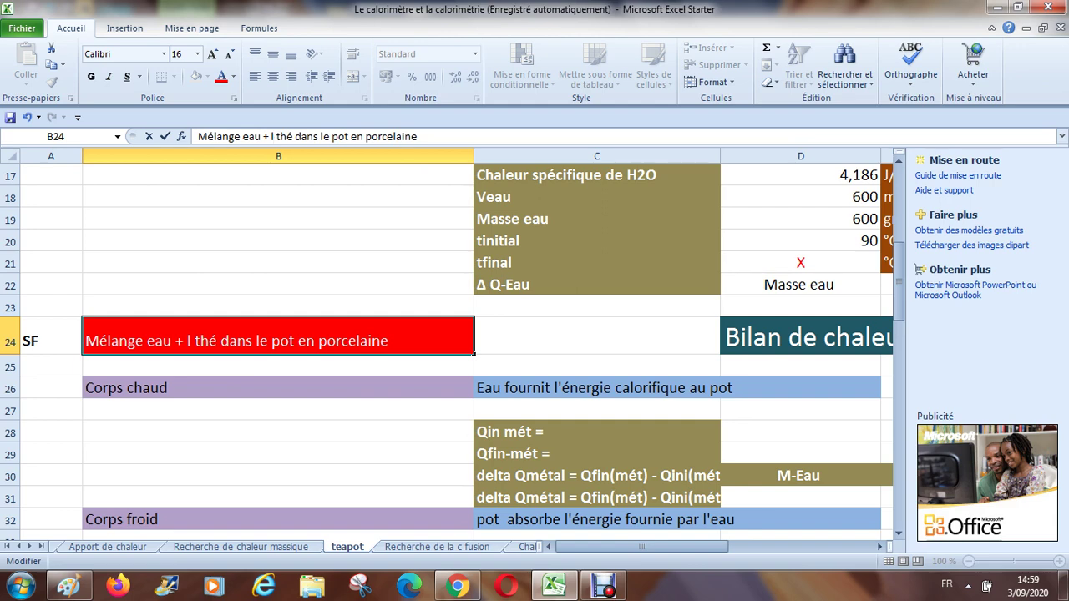
key("BackSpace")
key("BackSpace")
key("BackSpace")
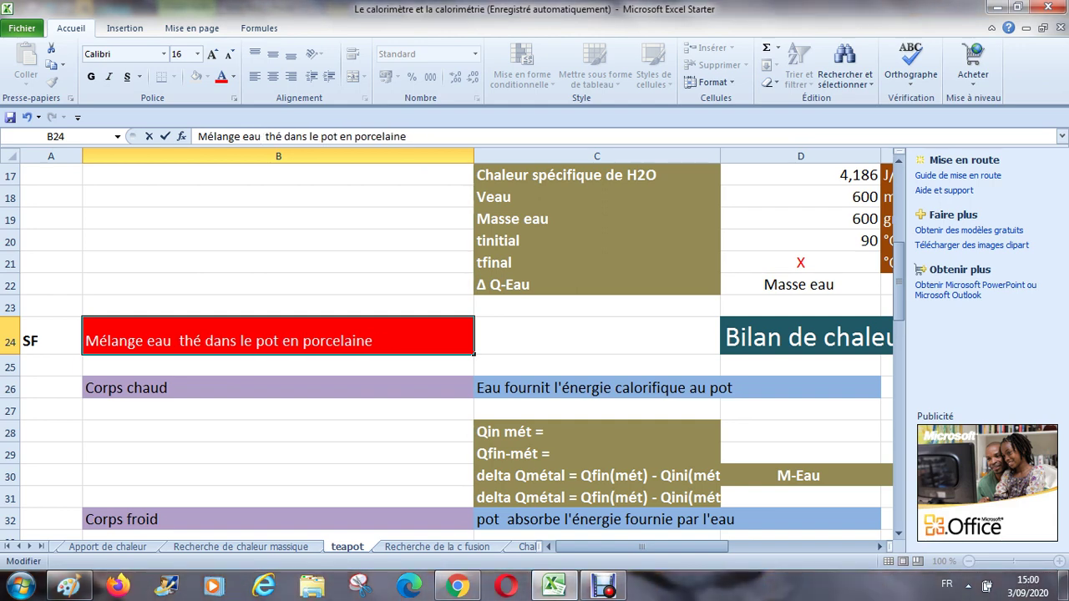
key("BackSpace")
key("BackSpace")
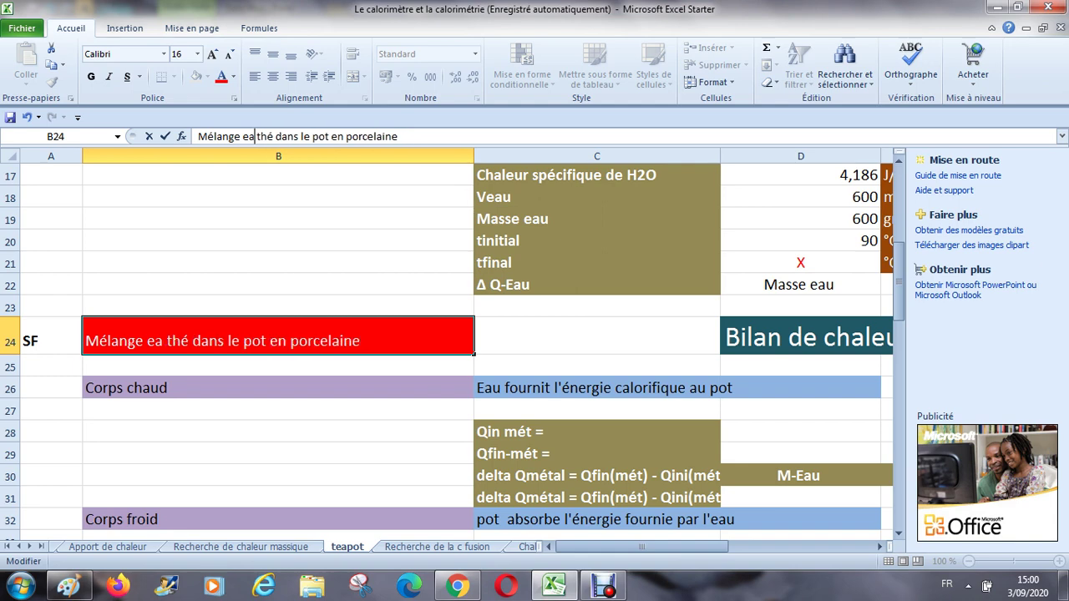
key("BackSpace")
key("BackSpace")
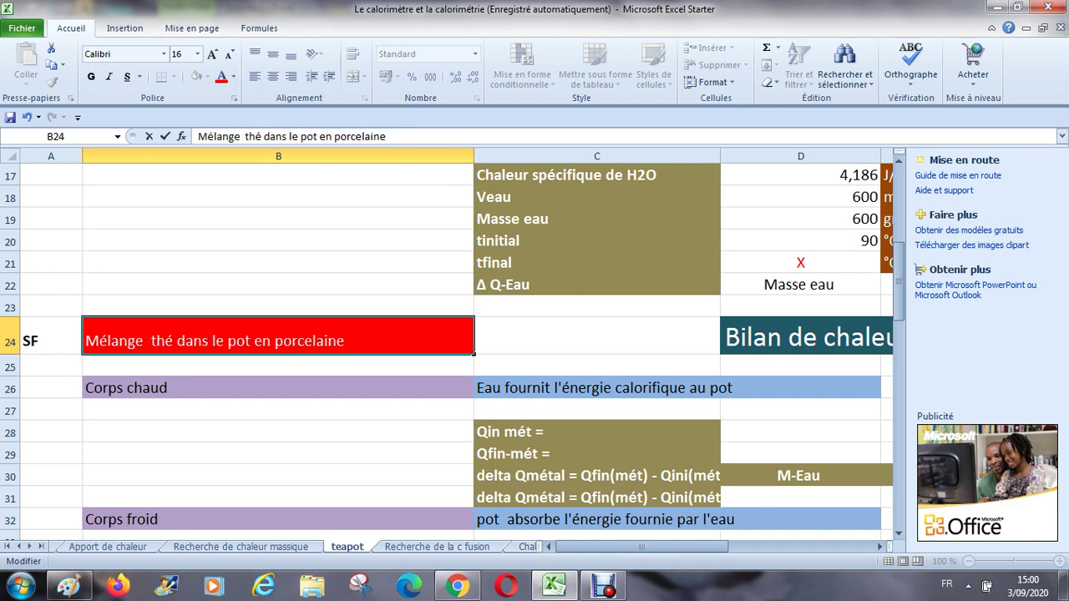
key("BackSpace")
key("BackSpace")
key("BackSpace")
key("BackSpace")
key("BackSpace")
key("BackSpace")
key("BackSpace")
key("BackSpace")
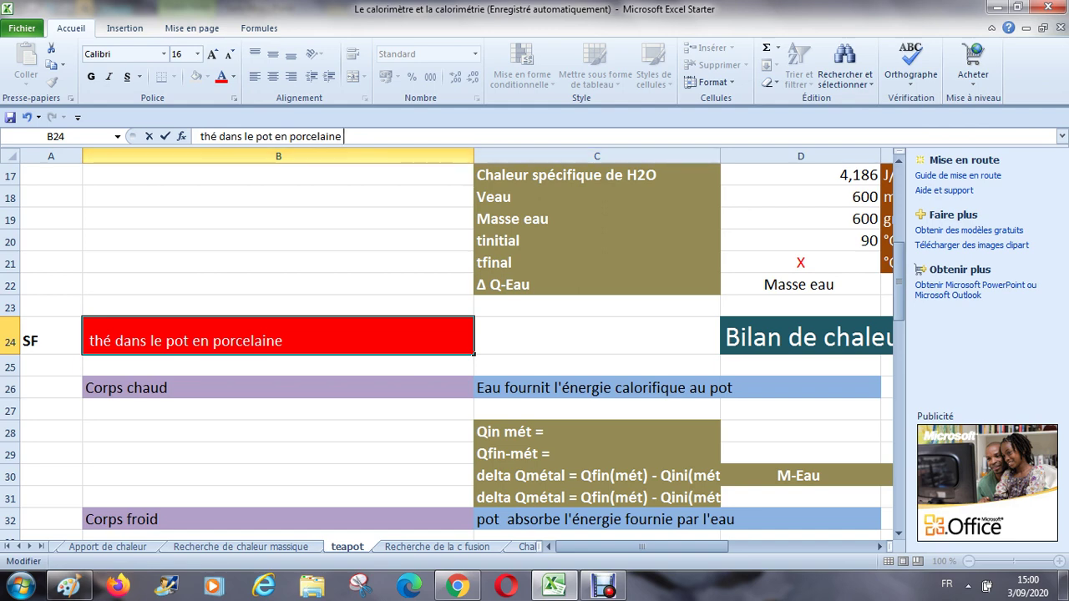
left_click(278, 196)
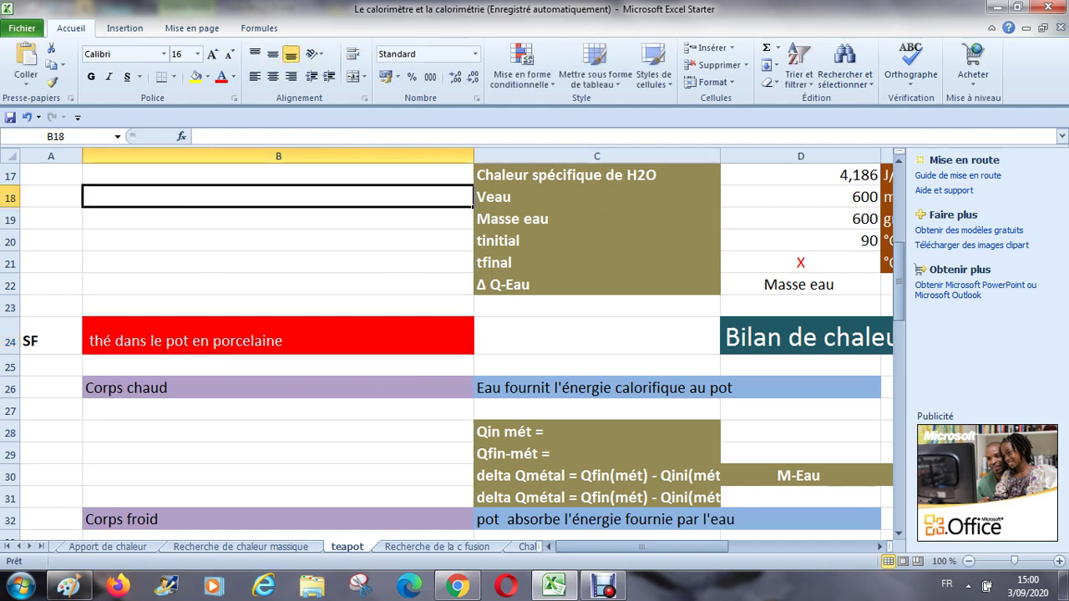
left_click_drag(473, 157, 390, 156)
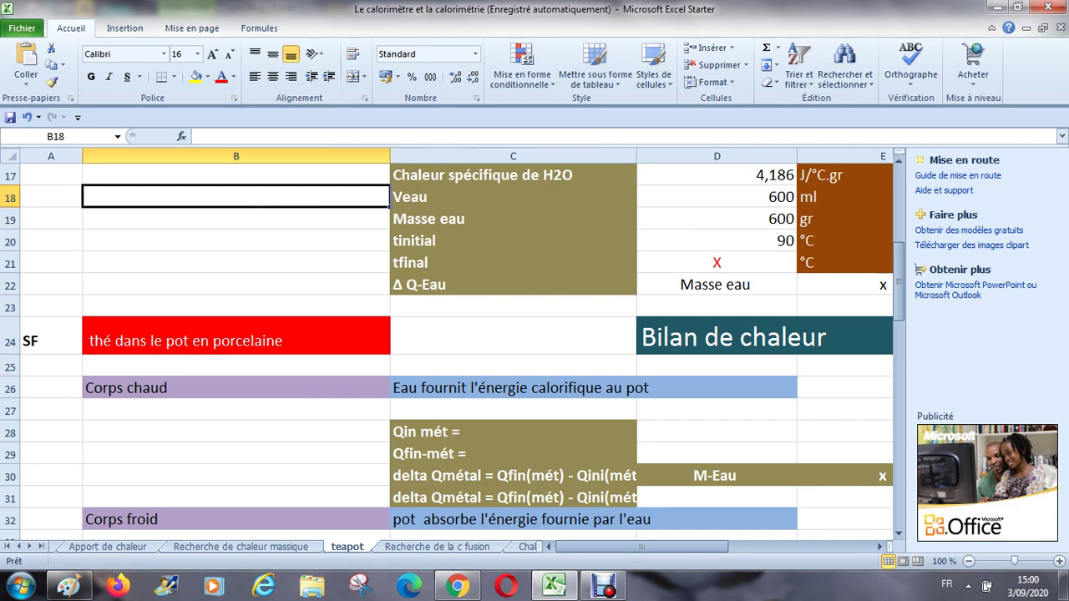
Step: Review the hot body statement in row 26 and the cold body statement in row 32
left_click(235, 387)
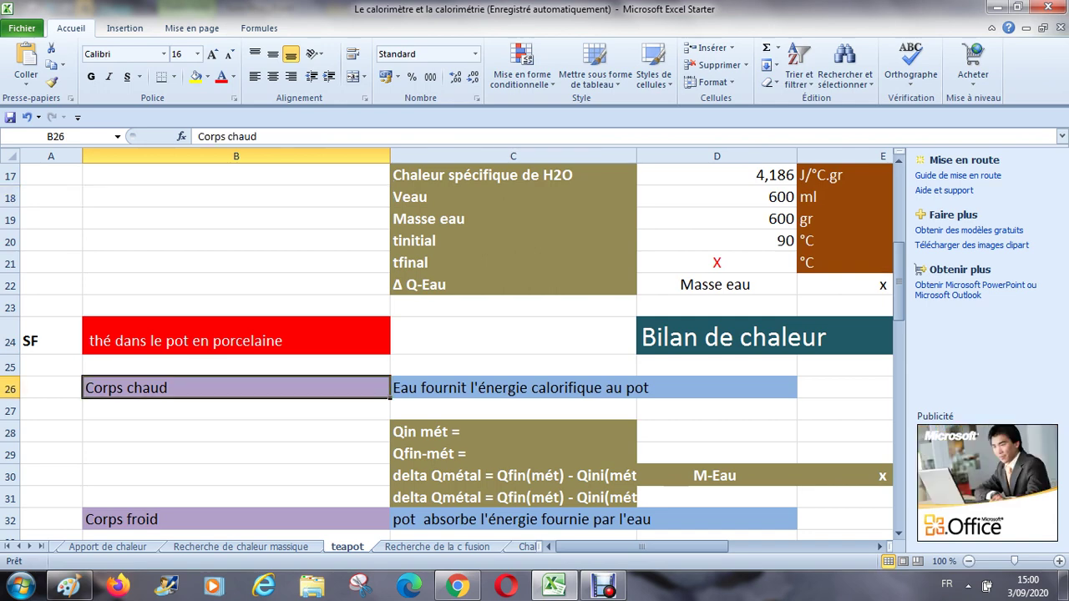
left_click(632, 389)
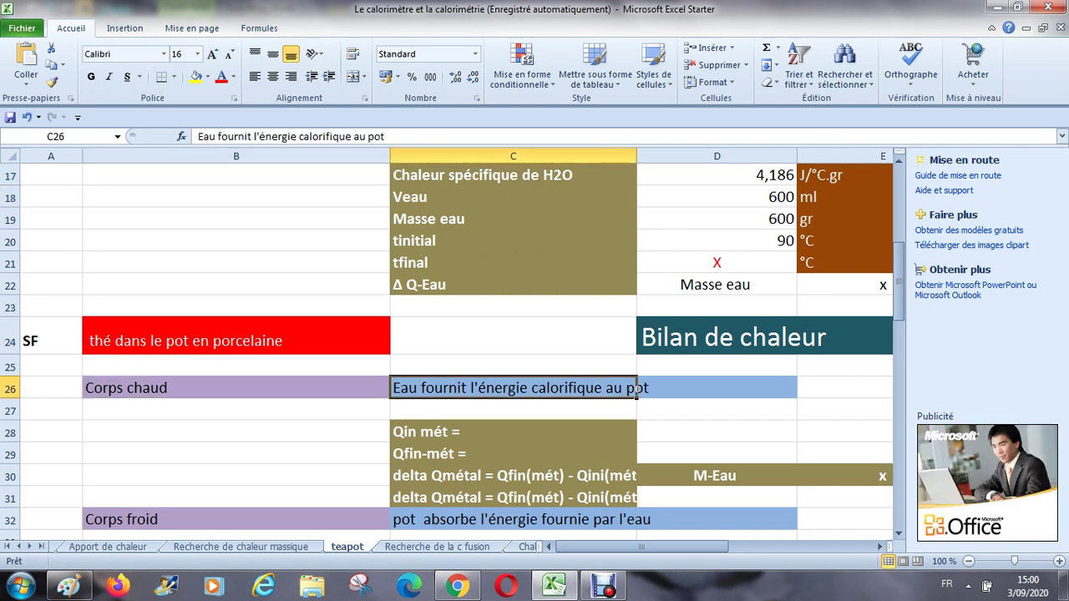
key("Right")
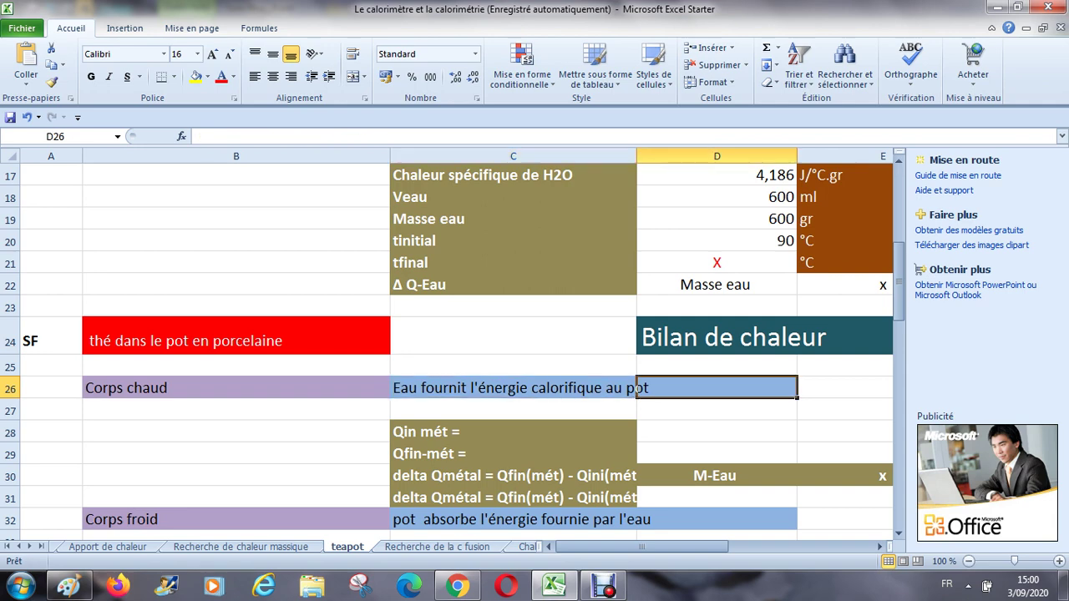
key("Down")
key("Down")
key("Down")
key("Down")
key("Down")
key("Down")
key("Down")
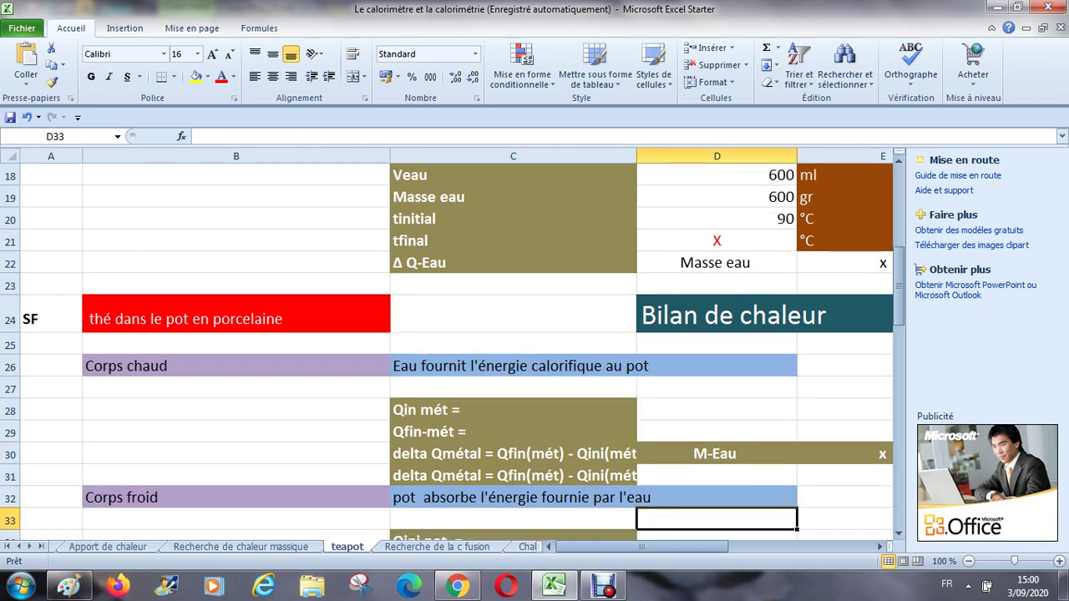
key("Up")
key("Left")
key("Left")
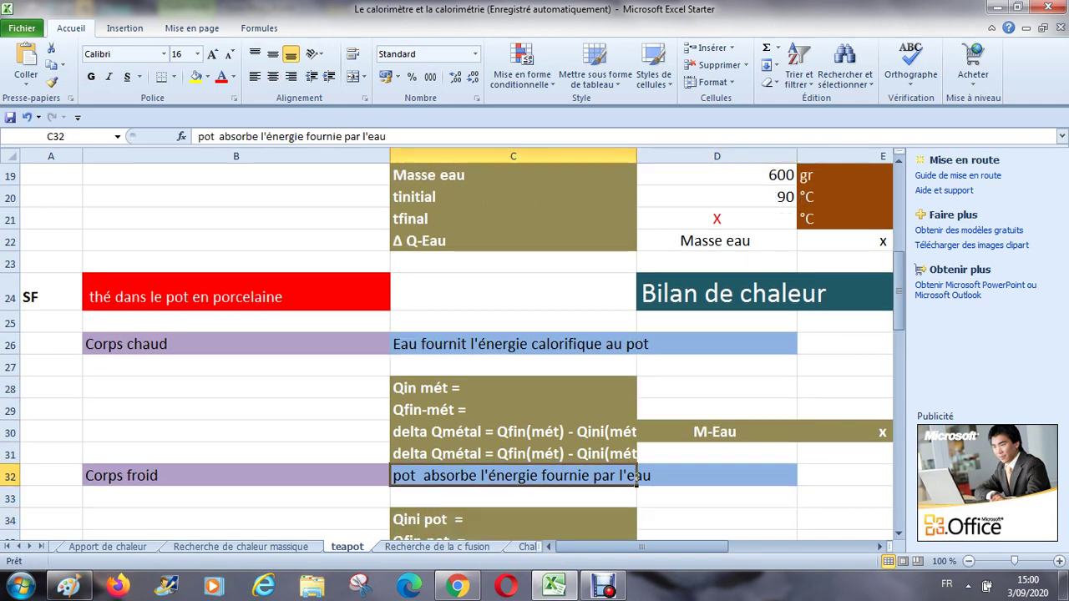
Step: Change the initial heat label in C28 to "Qin eau ="
key("Up")
key("Up")
key("Up")
key("Up")
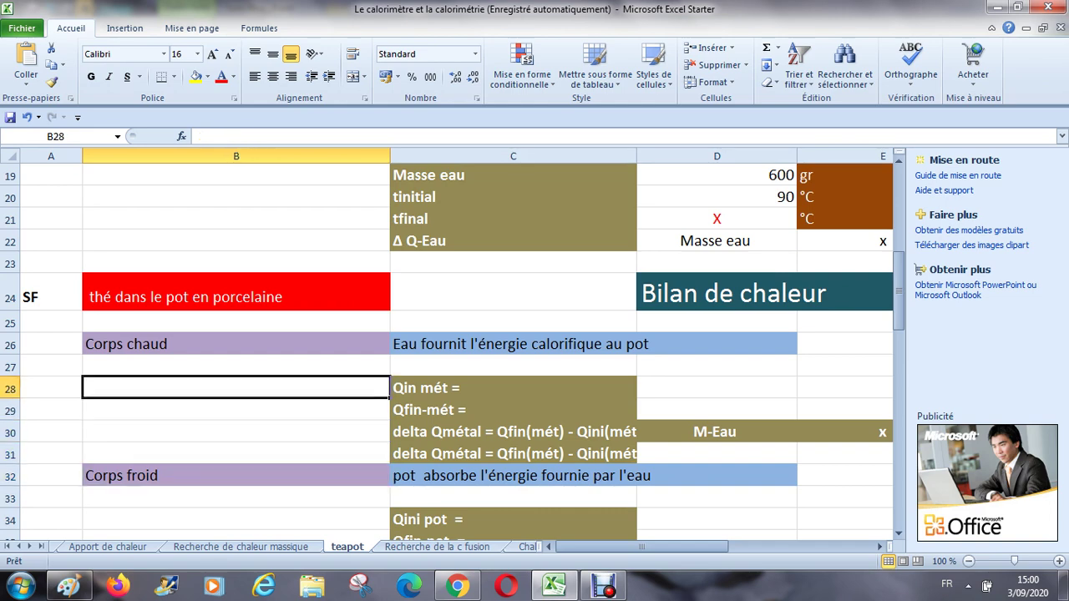
key("Right")
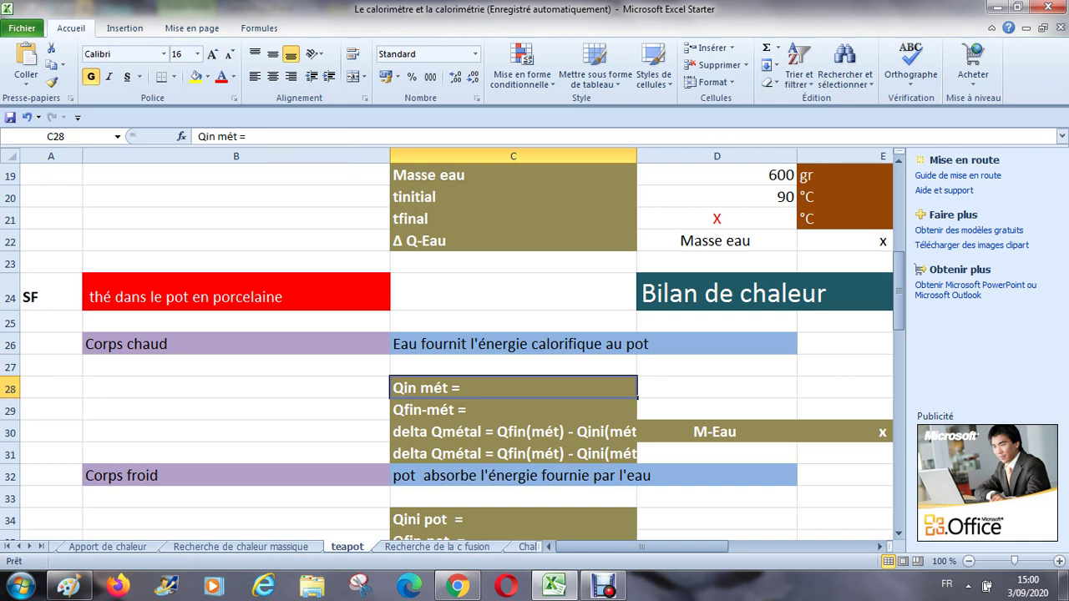
left_click(237, 136)
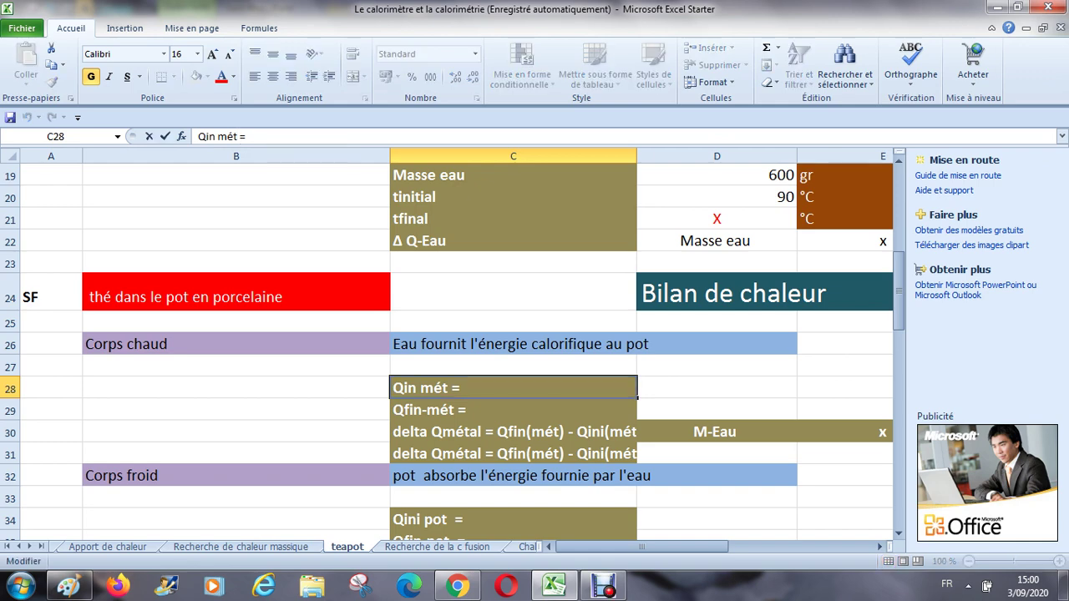
key("BackSpace")
key("BackSpace")
key("BackSpace")
type("eau")
key("End")
key("Left")
key("Tab")
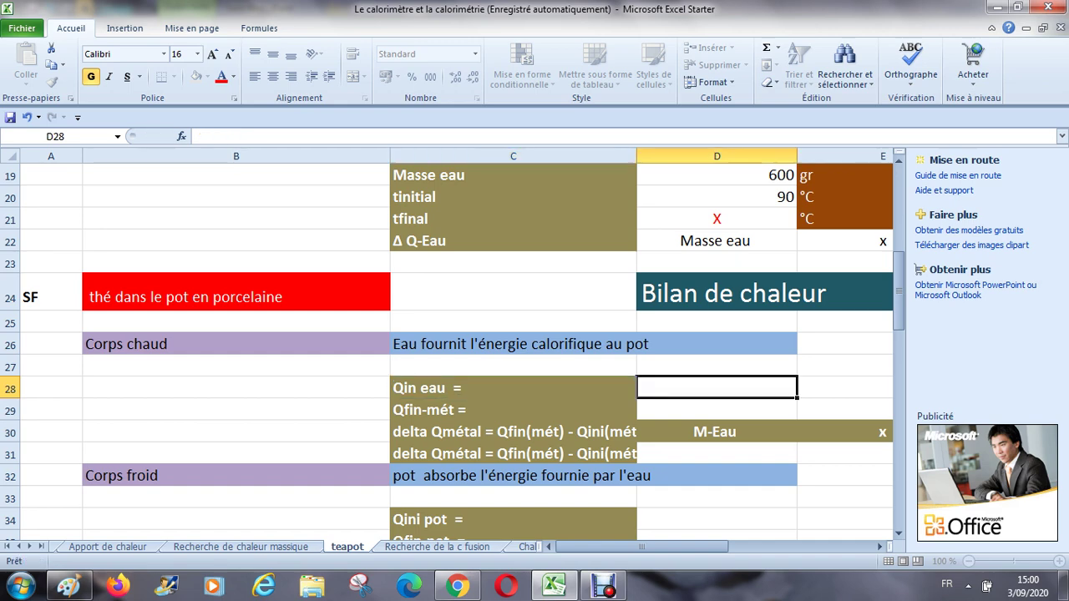
Step: Check the formula for the water's initial heat in F28
key("Right")
key("Right")
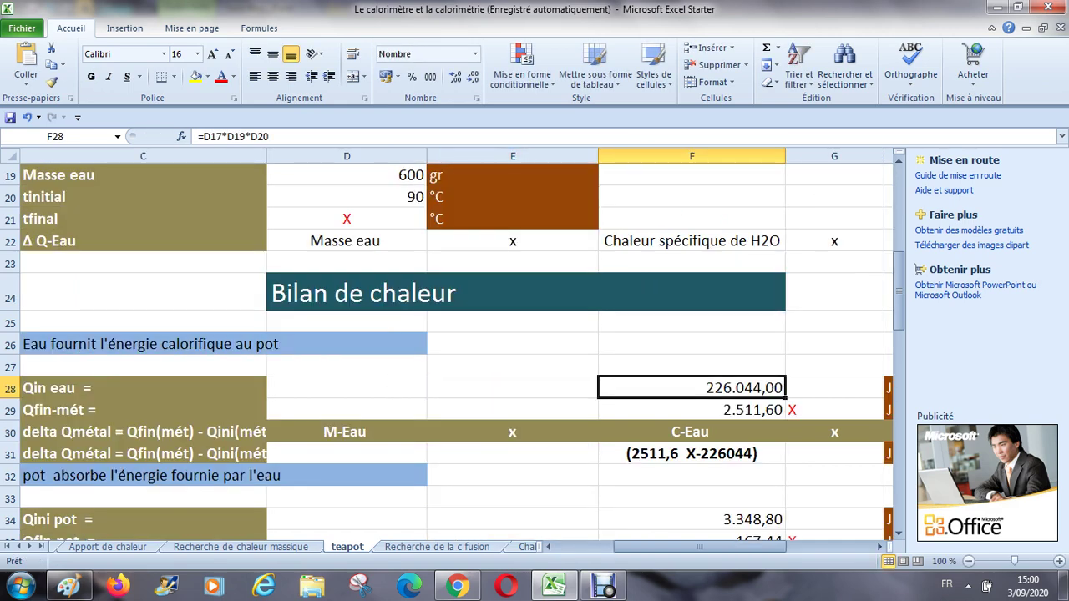
key("Up")
key("Up")
key("Up")
key("Up")
key("Down")
key("Down")
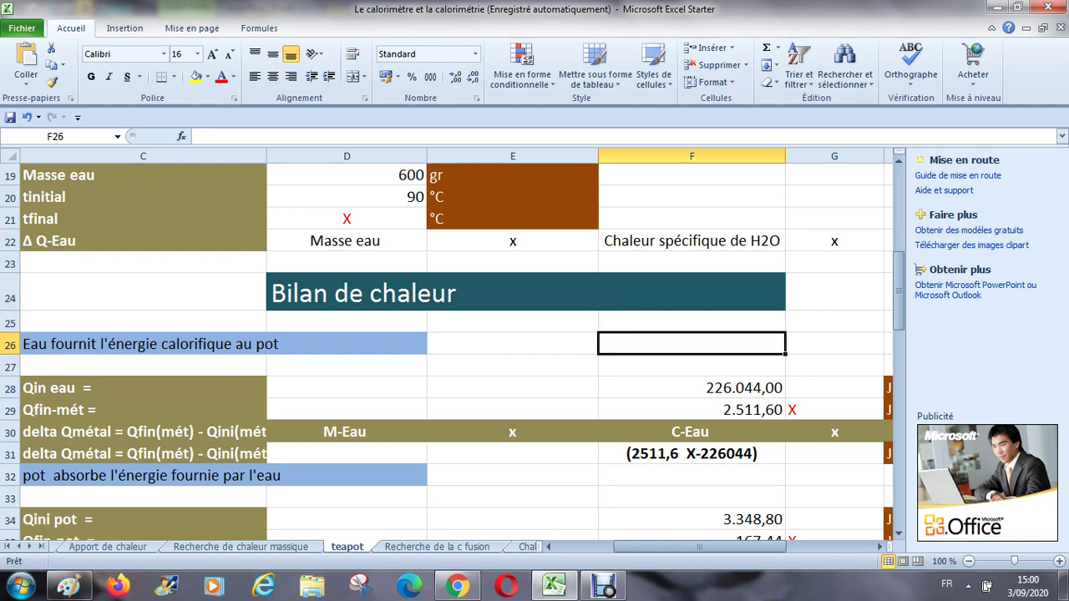
Step: Calculate the water's initial heat in E28 with the formula =D19*D20*D17, multiplying mass, initial temperature and specific heat
key("Down")
key("Down")
key("Left")
type("=")
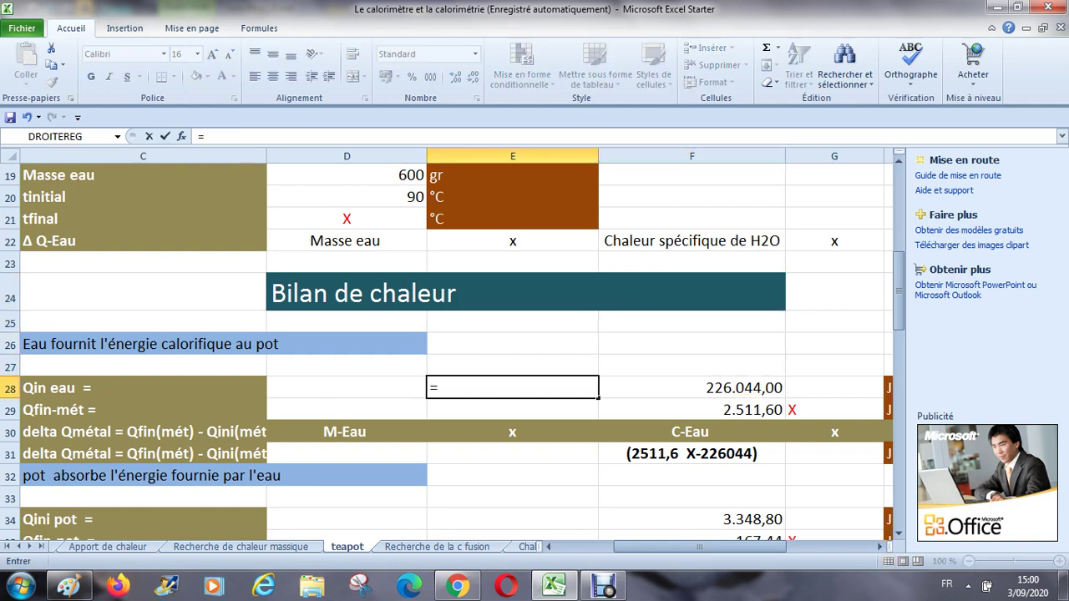
key("Up")
key("Up")
key("Up")
key("Up")
key("Up")
key("Up")
key("Up")
key("Up")
key("Up")
key("Up")
key("Up")
key("Up")
key("Up")
key("Up")
key("Up")
key("Up")
key("Up")
key("Up")
key("Up")
key("Up")
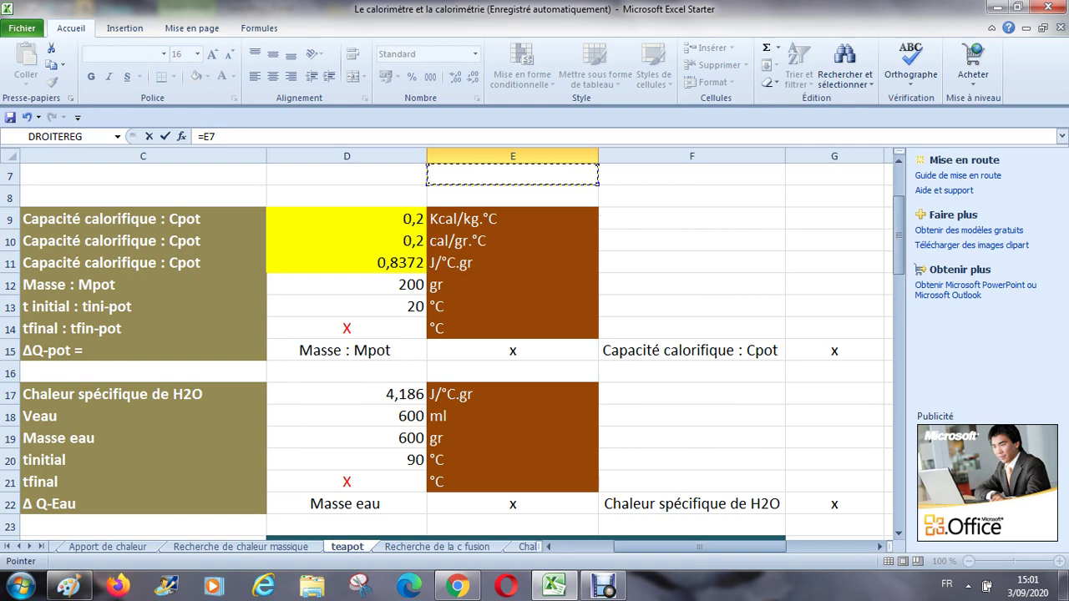
key("Down")
key("Down")
key("Down")
key("Down")
key("Down")
key("Down")
key("Down")
key("Down")
key("Down")
key("Down")
key("Down")
key("Down")
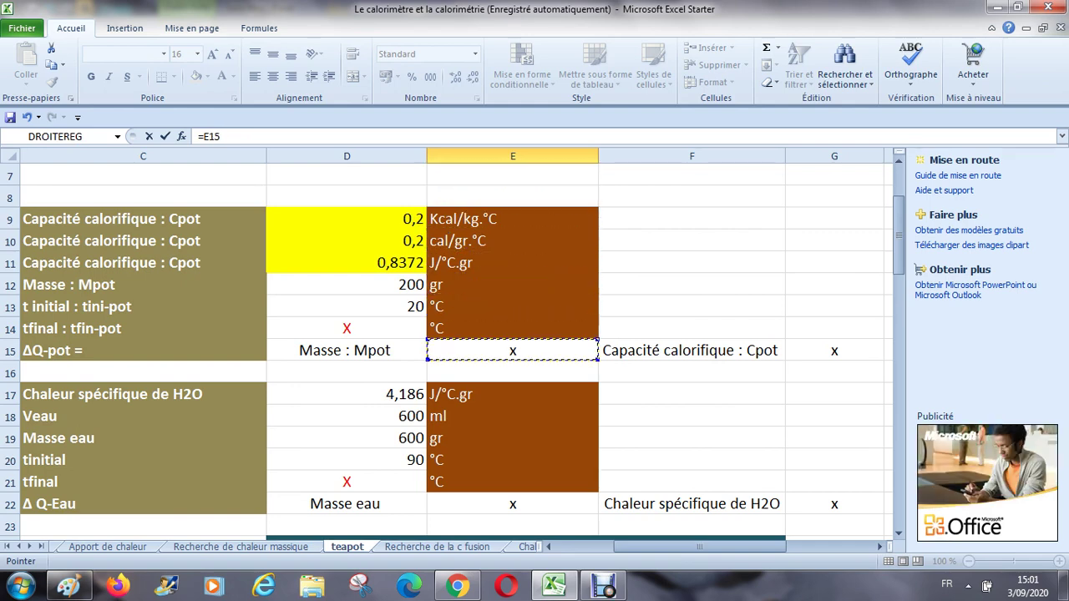
key("Left")
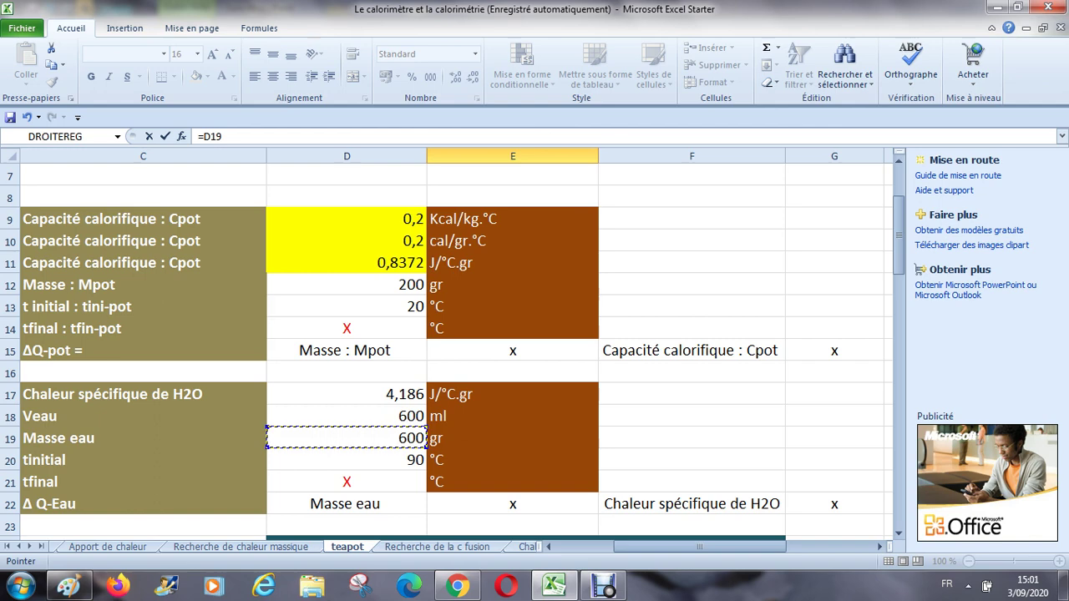
type("*")
left_click(347, 459)
type("*")
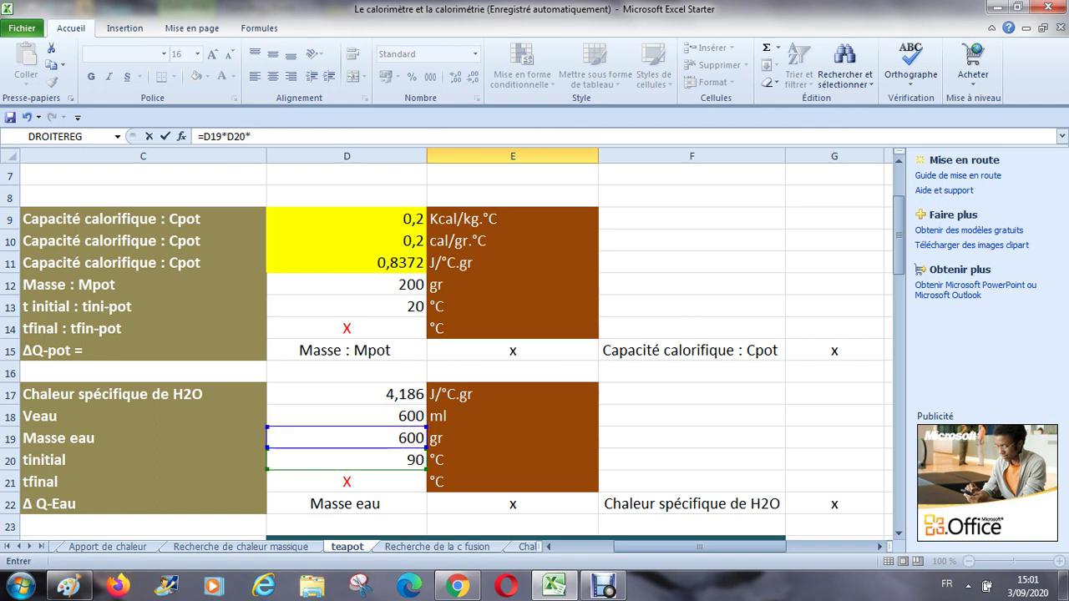
left_click(346, 393)
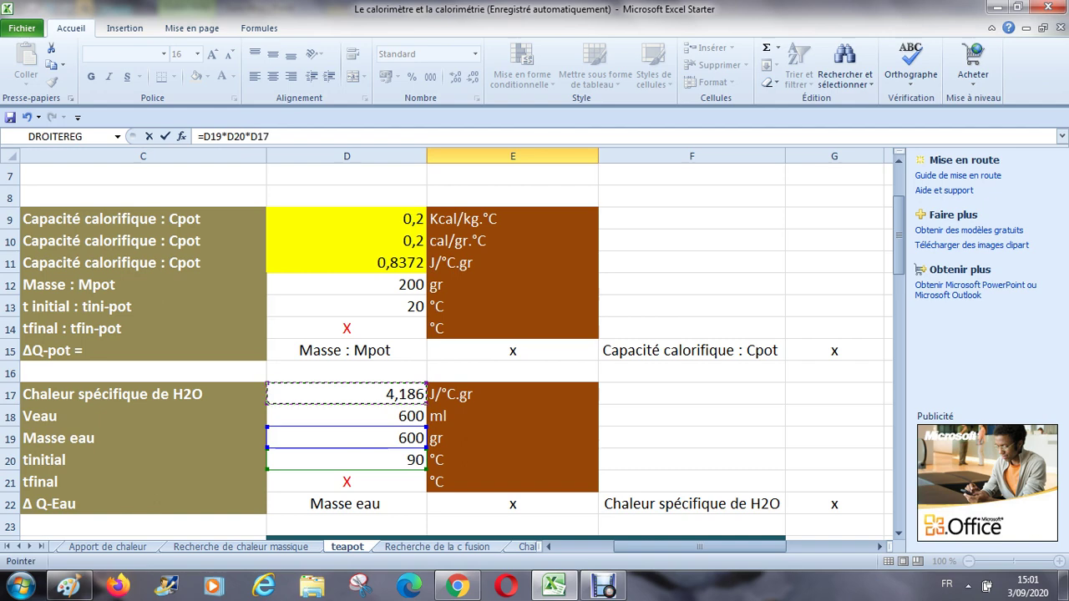
key("Return")
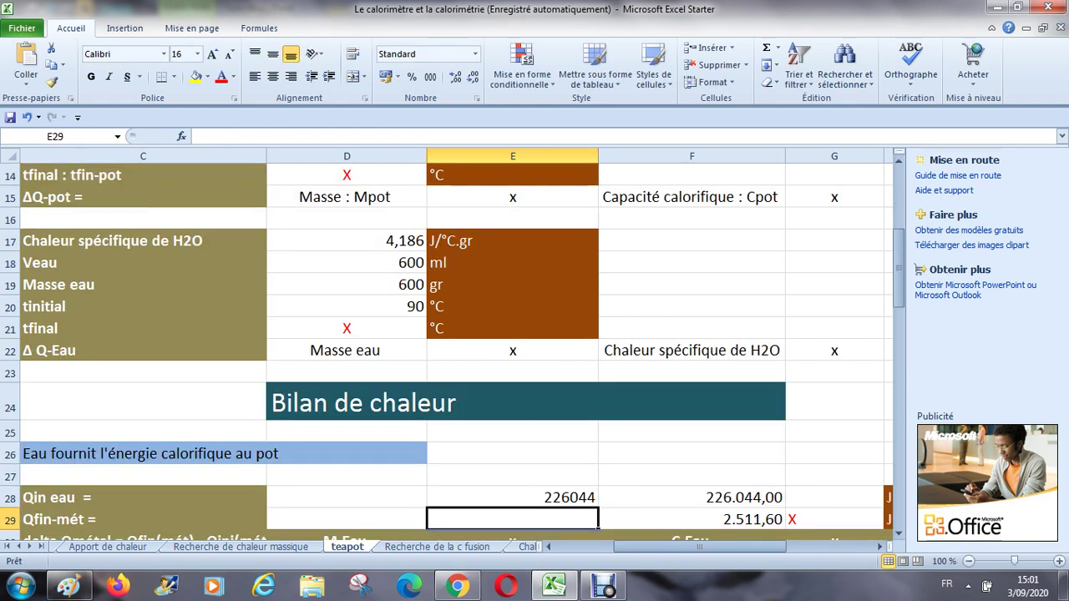
Step: Widen column E slightly, and clear E28 after comparing it with the initial heat in F28
left_click_drag(598, 156, 621, 156)
left_click(715, 497)
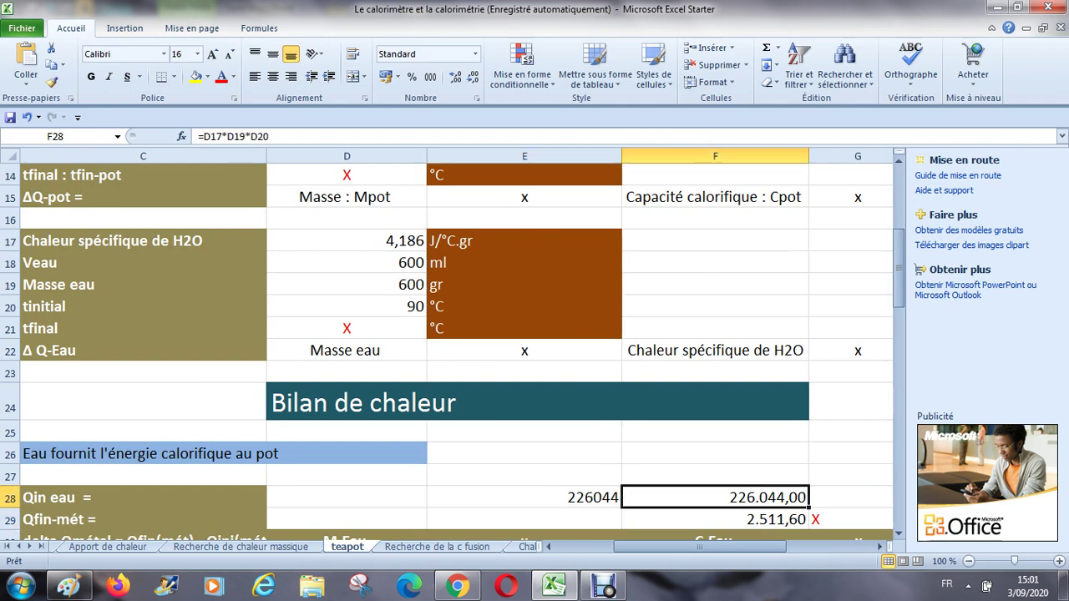
key("Down")
key("Down")
key("Down")
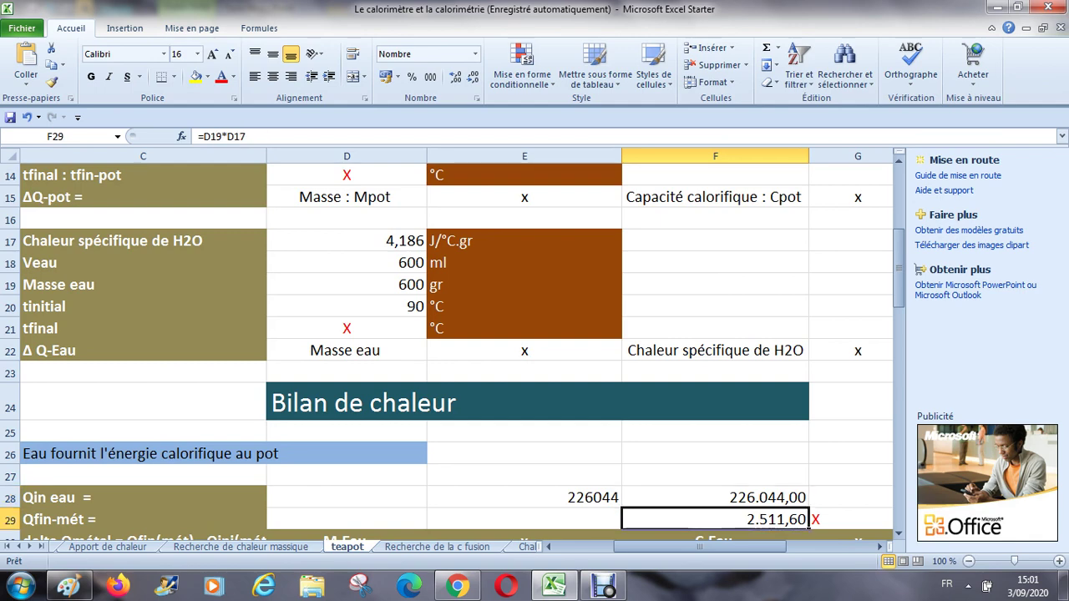
key("Up")
key("Up")
key("Up")
key("Left")
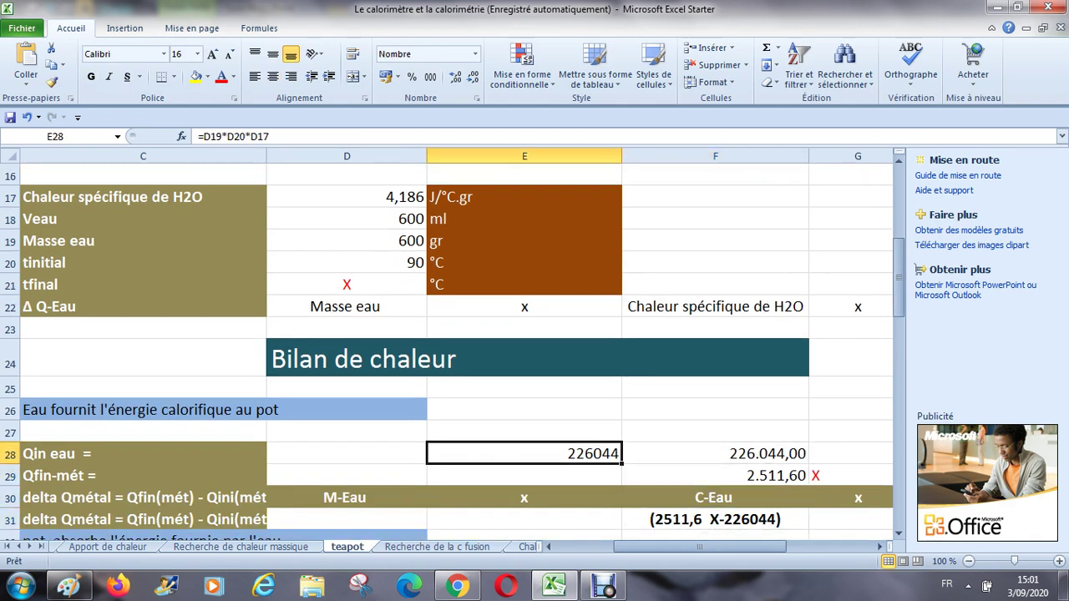
key("Delete")
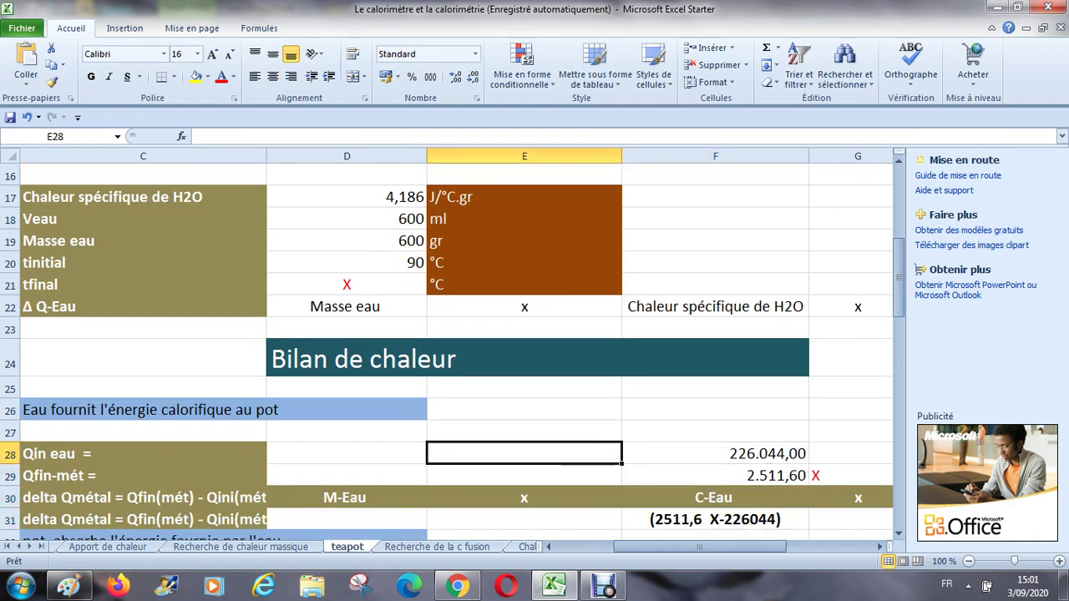
Step: Go back up to the water data and check the initial temperature in D20 and the mass in D19
key("Up")
key("Down")
key("Up")
key("Up")
key("Up")
key("Up")
key("Up")
key("Up")
key("Up")
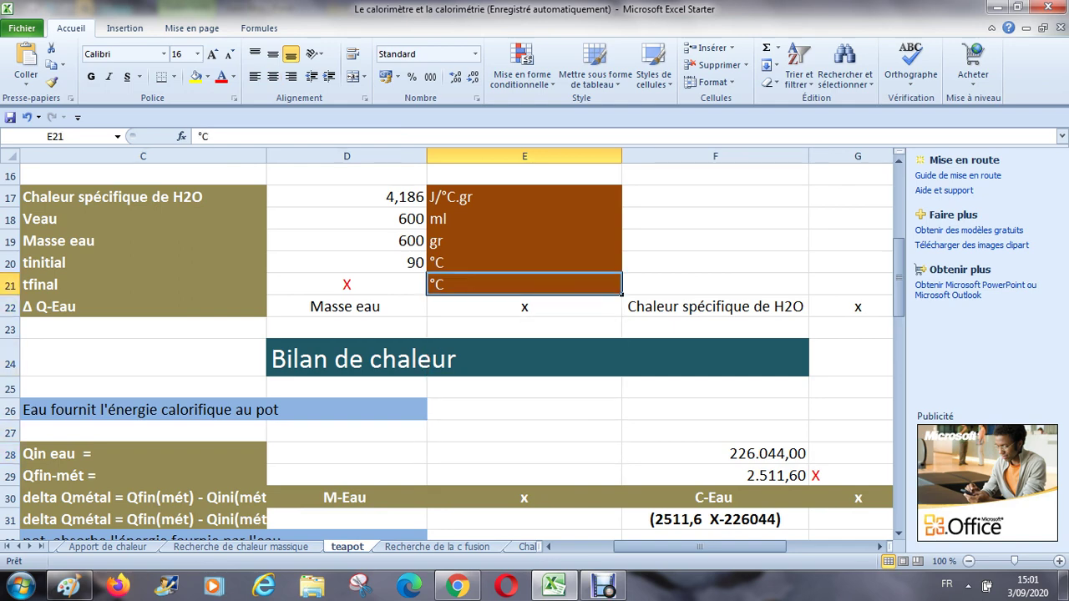
key("Left")
key("Up")
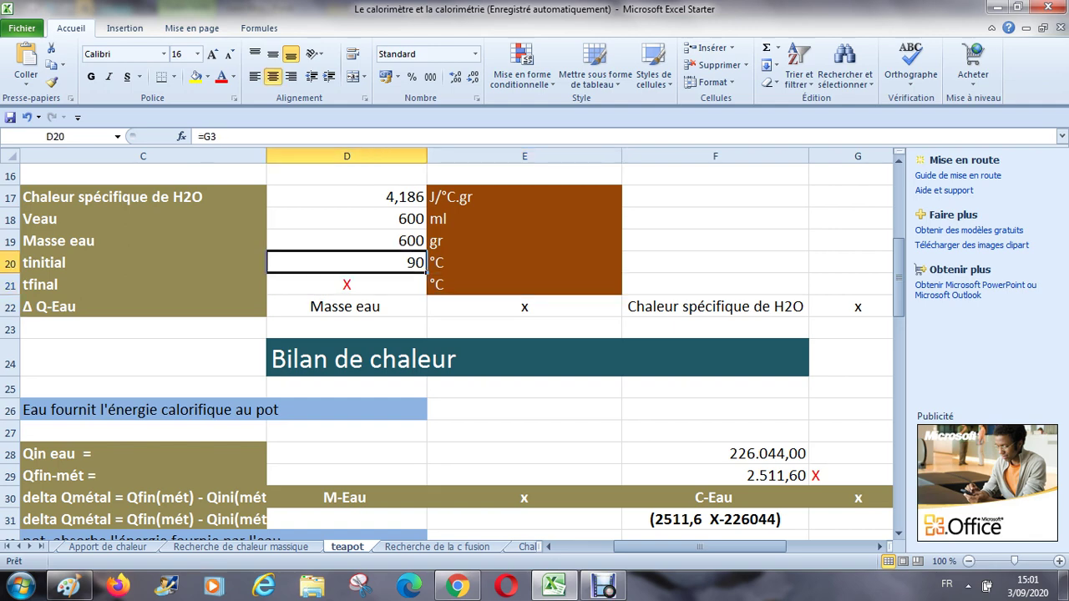
key("Up")
Step: Calculate the water's final heat coefficient in E29 with the formula =D19*D17, multiplying mass by specific heat
key("Down")
key("Down")
key("Down")
key("Down")
key("Down")
key("Down")
key("Down")
key("Down")
key("Down")
key("Down")
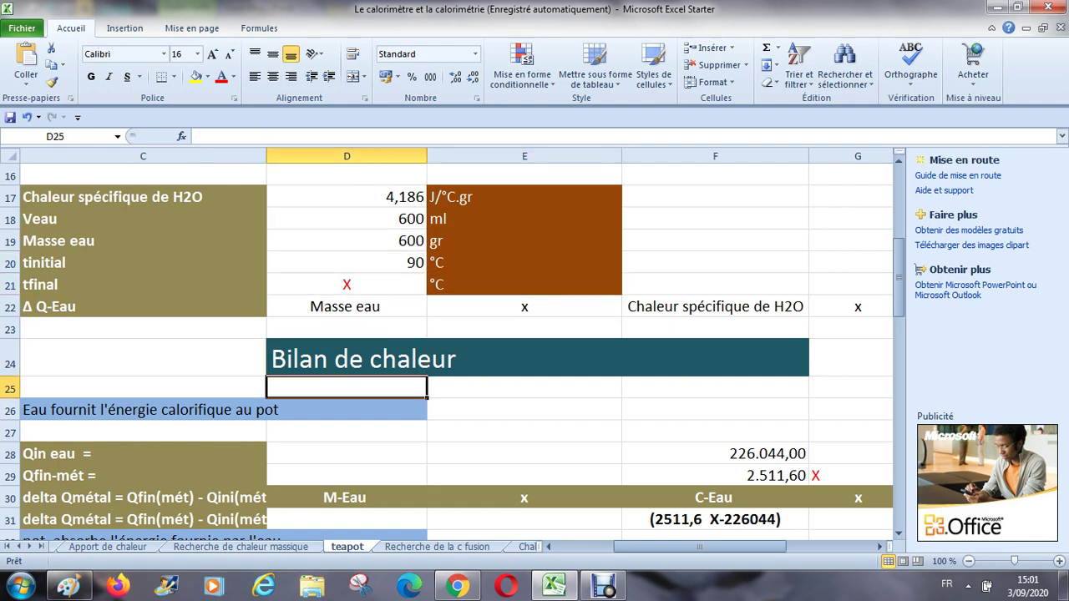
key("Right")
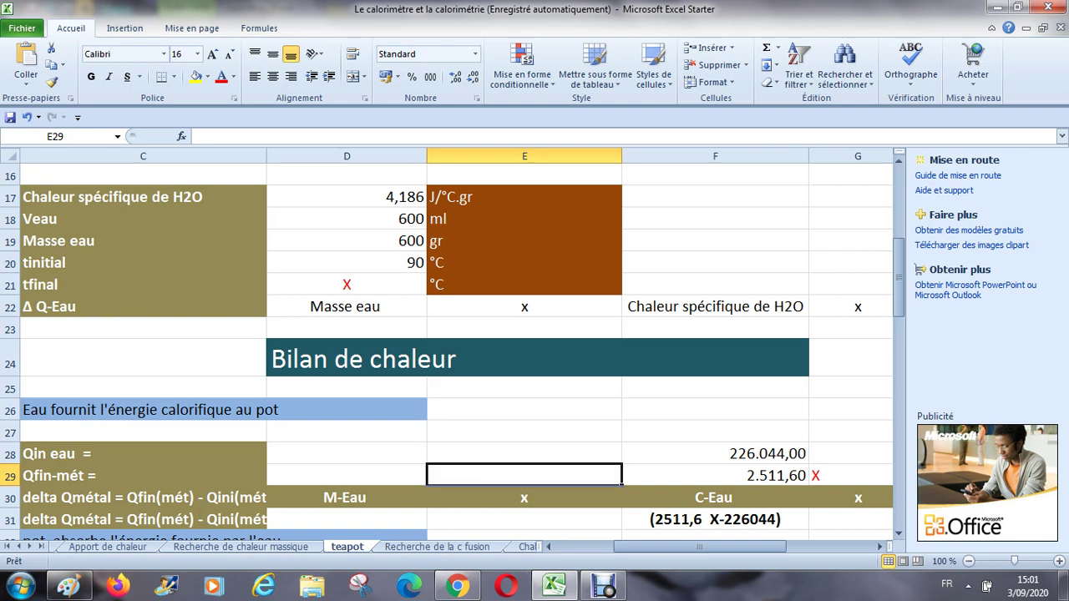
type("=")
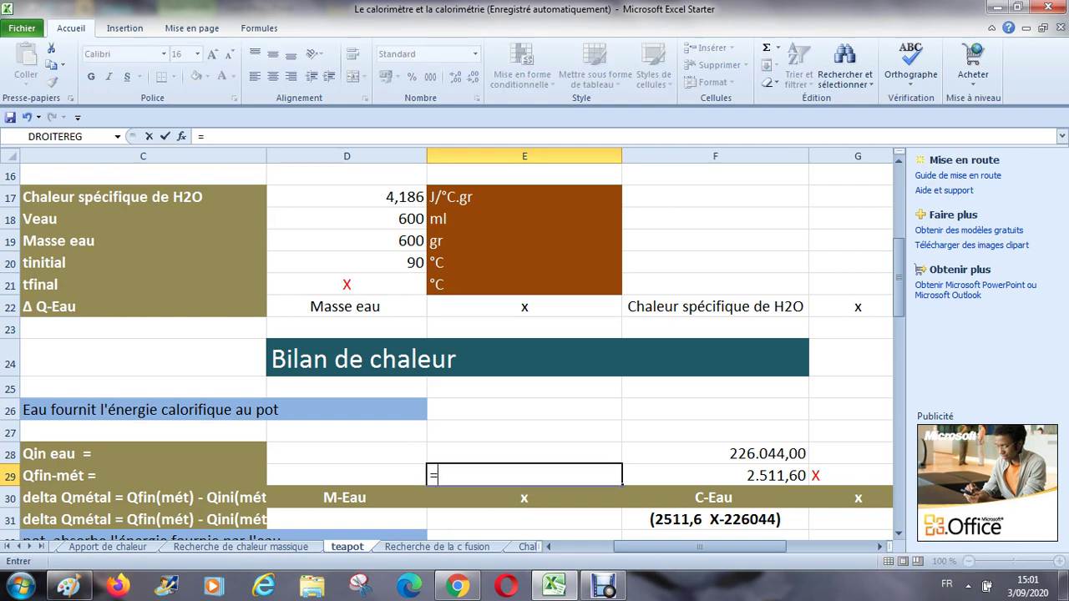
left_click(346, 240)
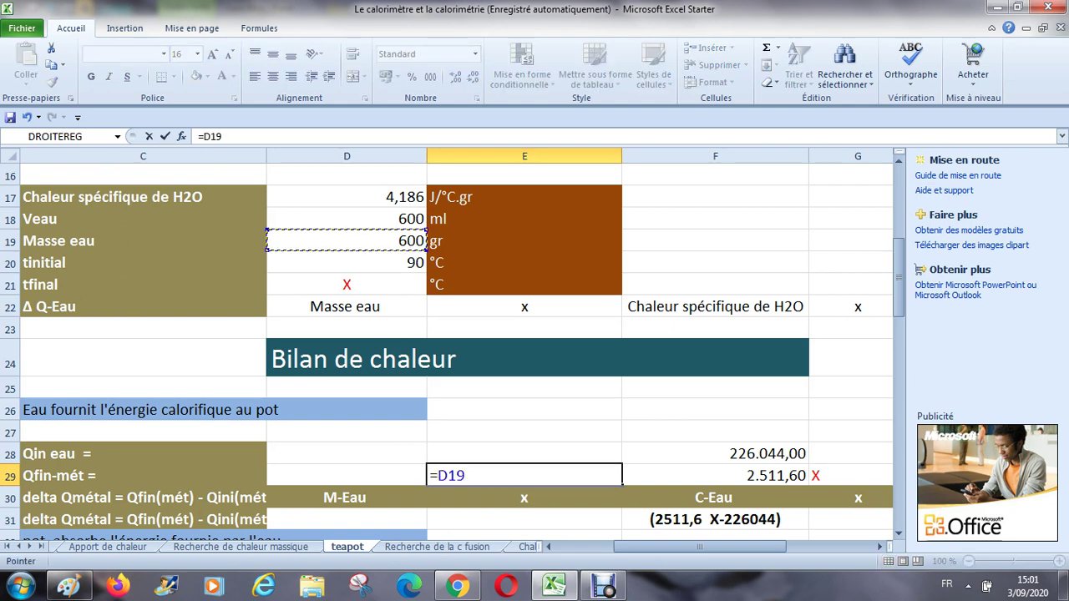
type("*")
left_click(346, 197)
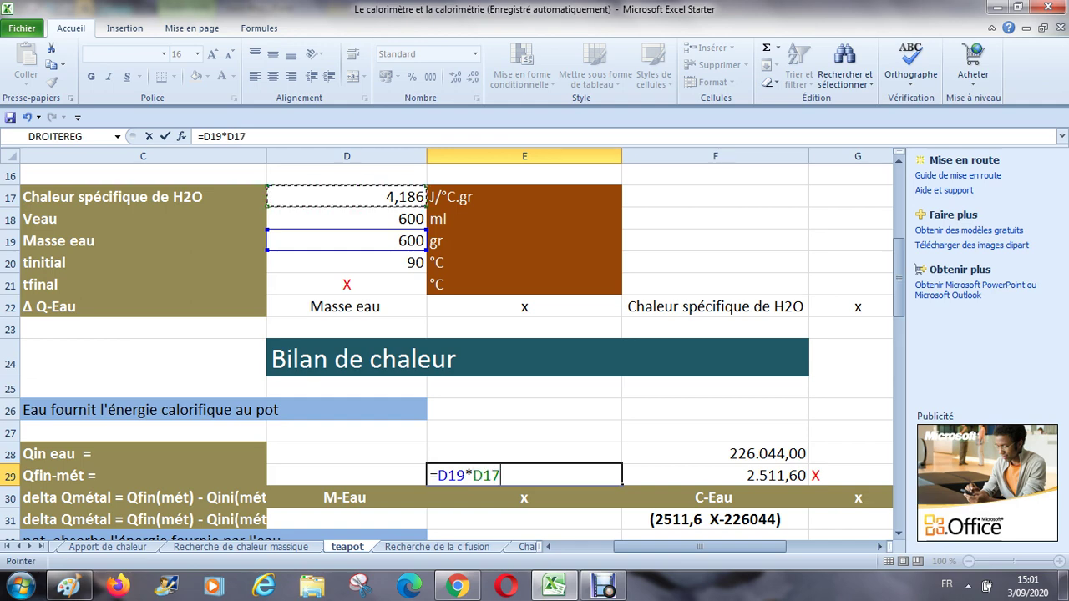
key("Return")
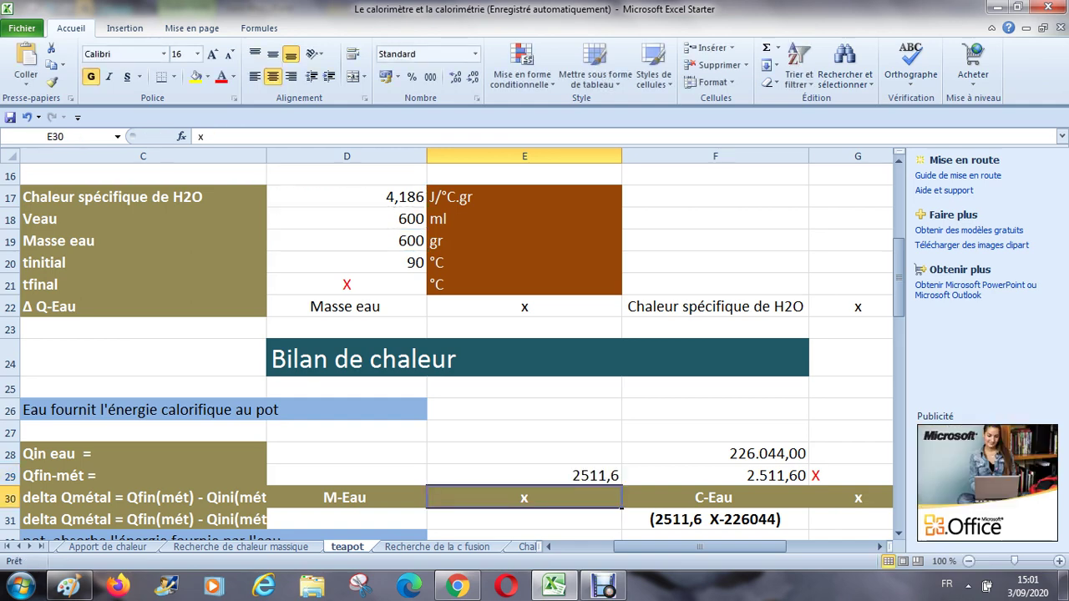
Step: Check the unknown factor X in G29, and clear the trial calculation in E29
left_click(850, 497)
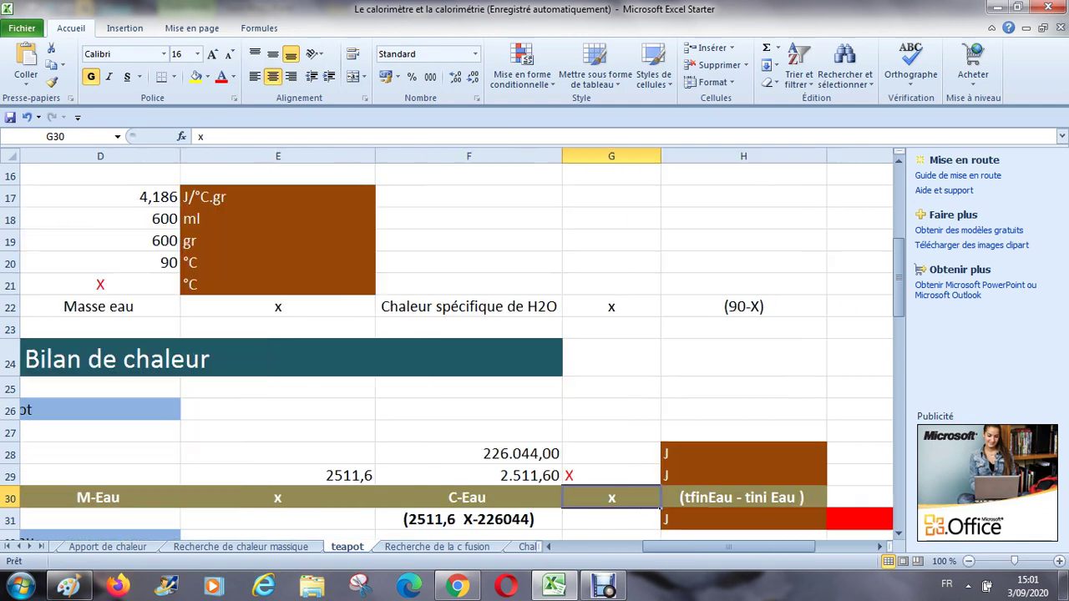
left_click(467, 497)
left_click(612, 475)
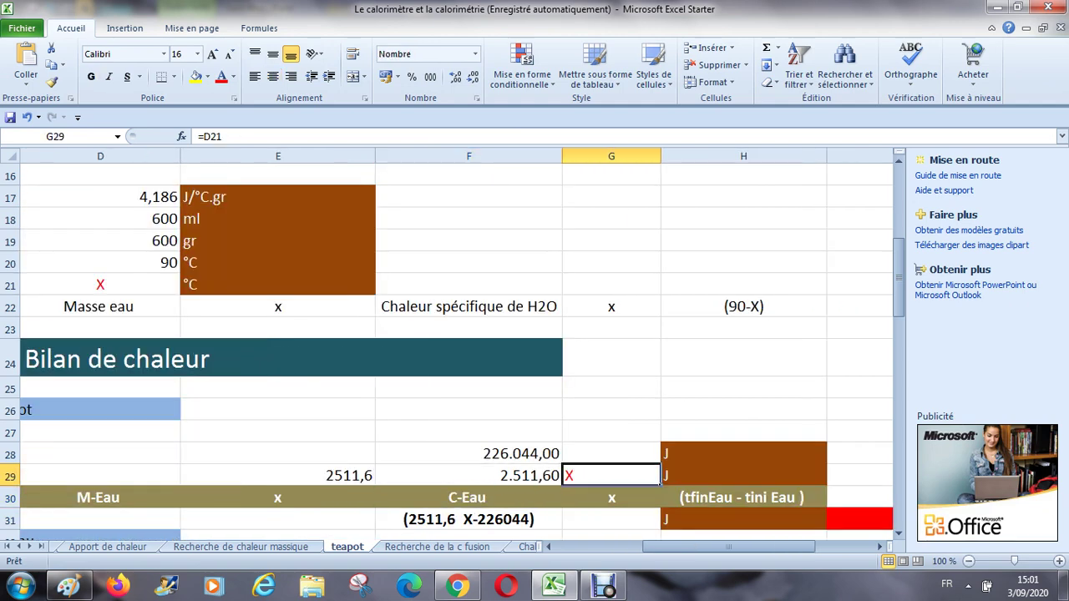
left_click(278, 475)
key("Delete")
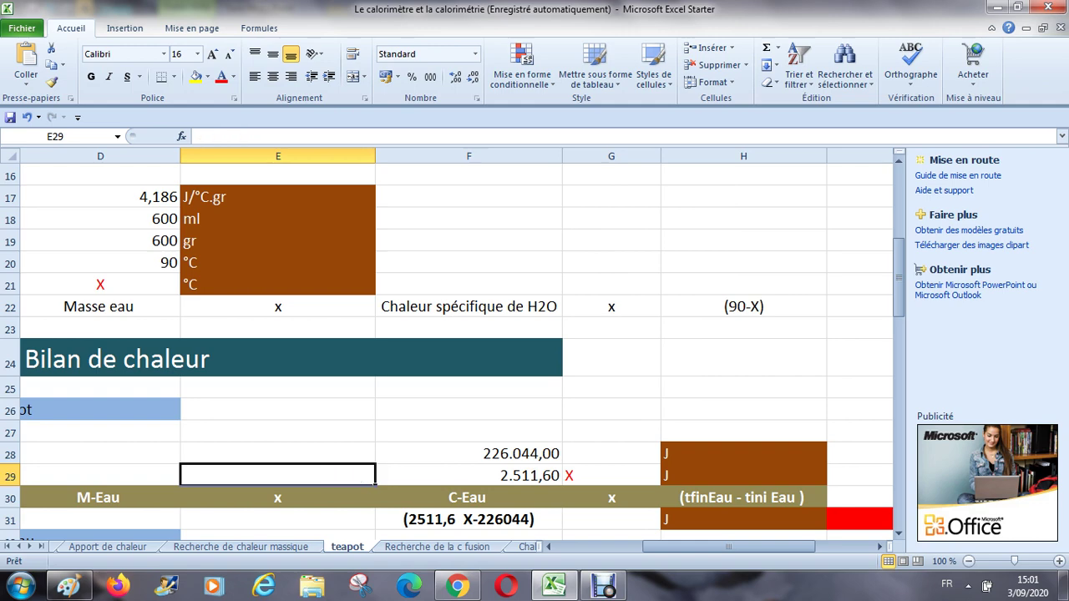
Step: Correct the label in C29 to read "Qfin-eau ="
key("Left")
key("Left")
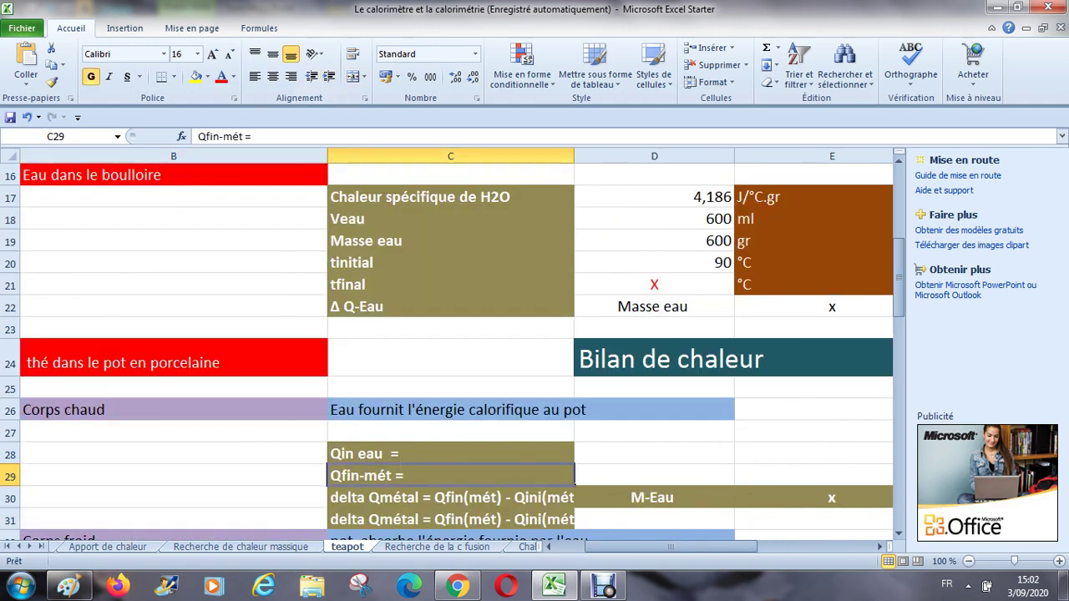
key("F2")
key("Left")
key("BackSpace")
key("BackSpace")
key("BackSpace")
key("BackSpace")
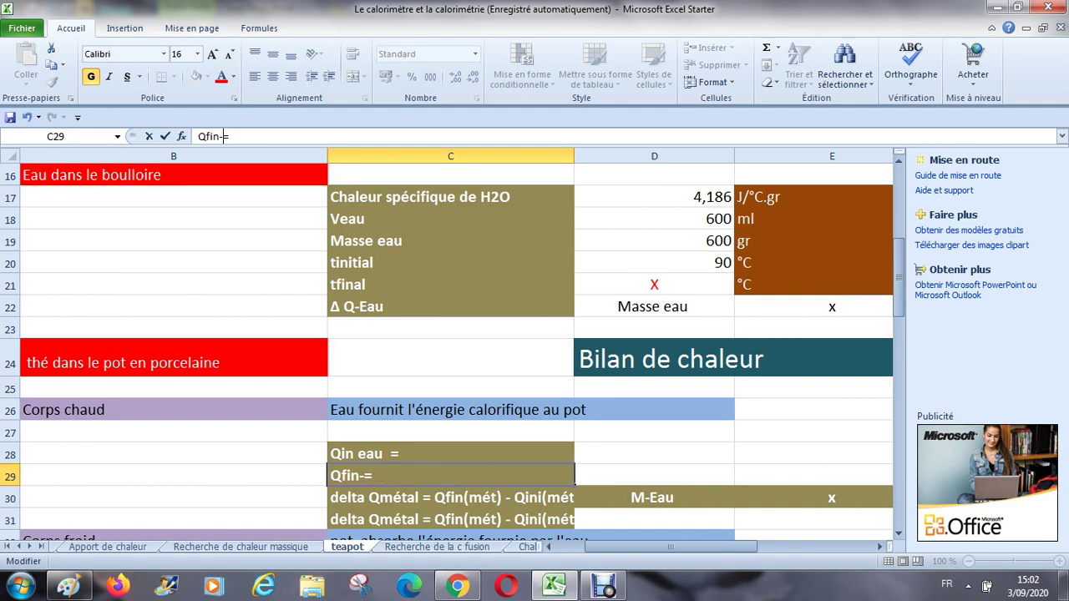
type("eau")
key("Return")
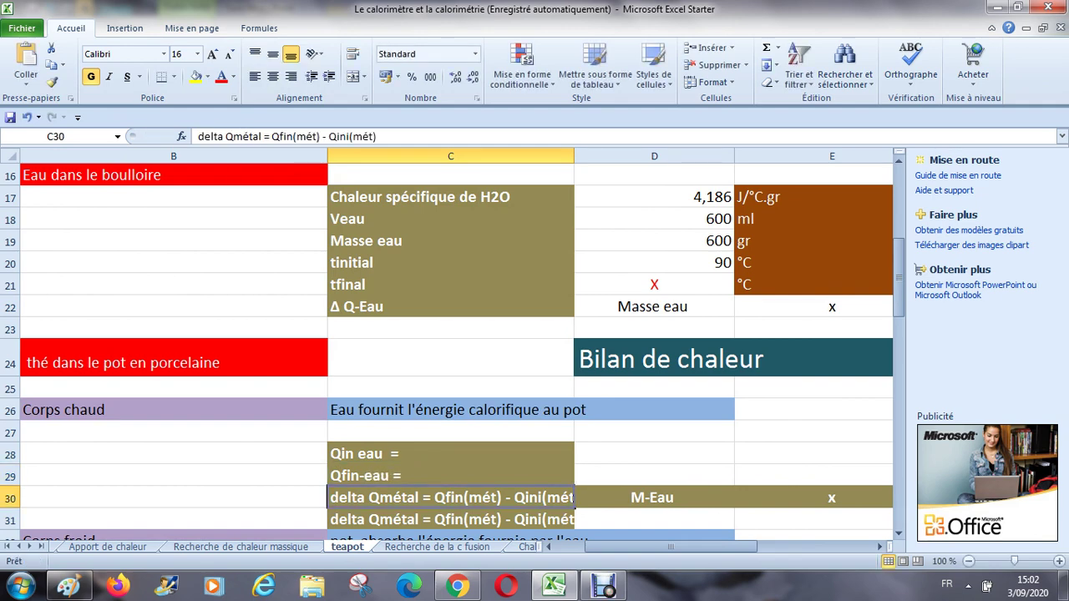
Step: Change the left side of the heat-change label in C30 to "delta Q eau"
key("Down")
key("Down")
key("Down")
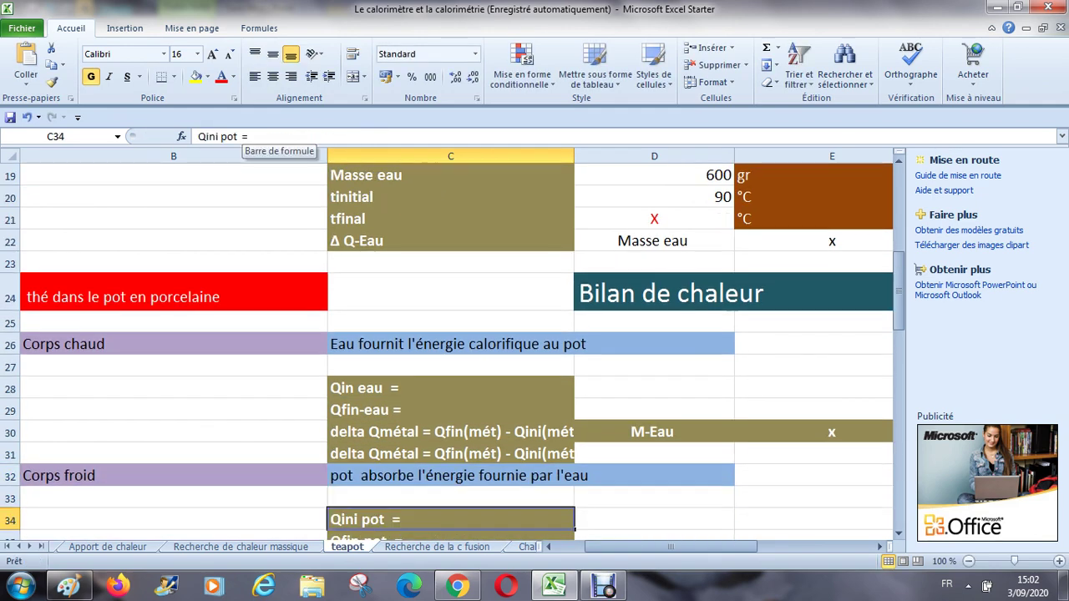
key("Up")
key("Up")
key("Up")
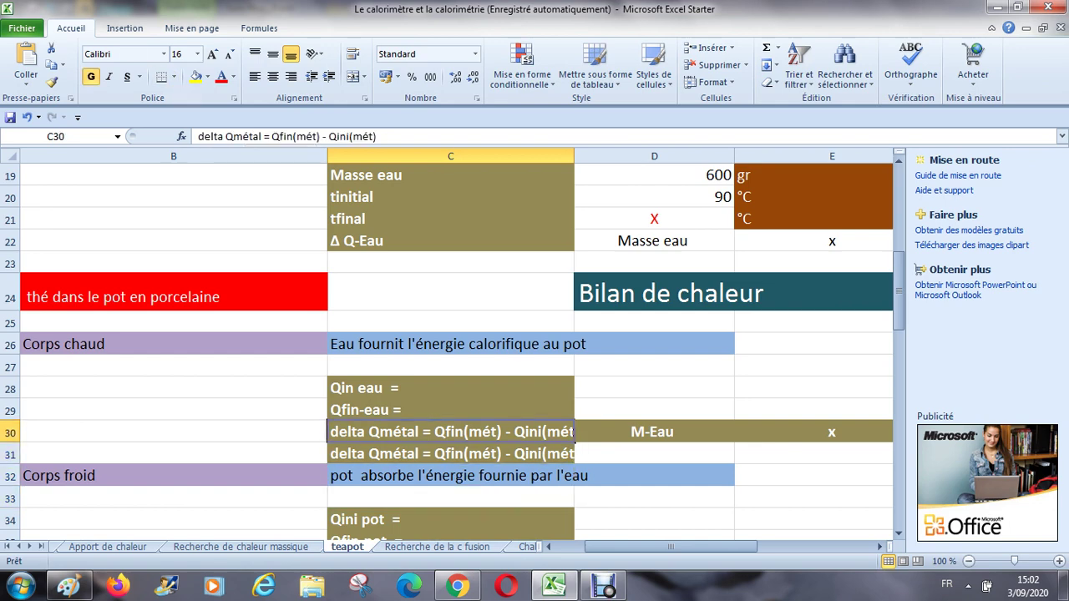
left_click(235, 136)
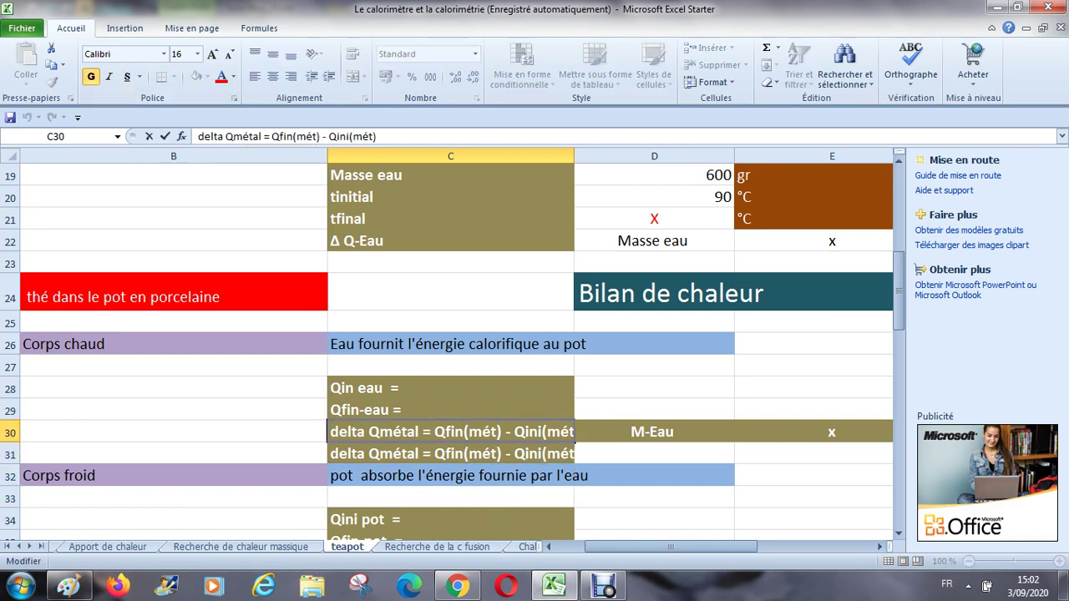
key("BackSpace")
key("BackSpace")
key("BackSpace")
key("BackSpace")
key("BackSpace")
type("eau")
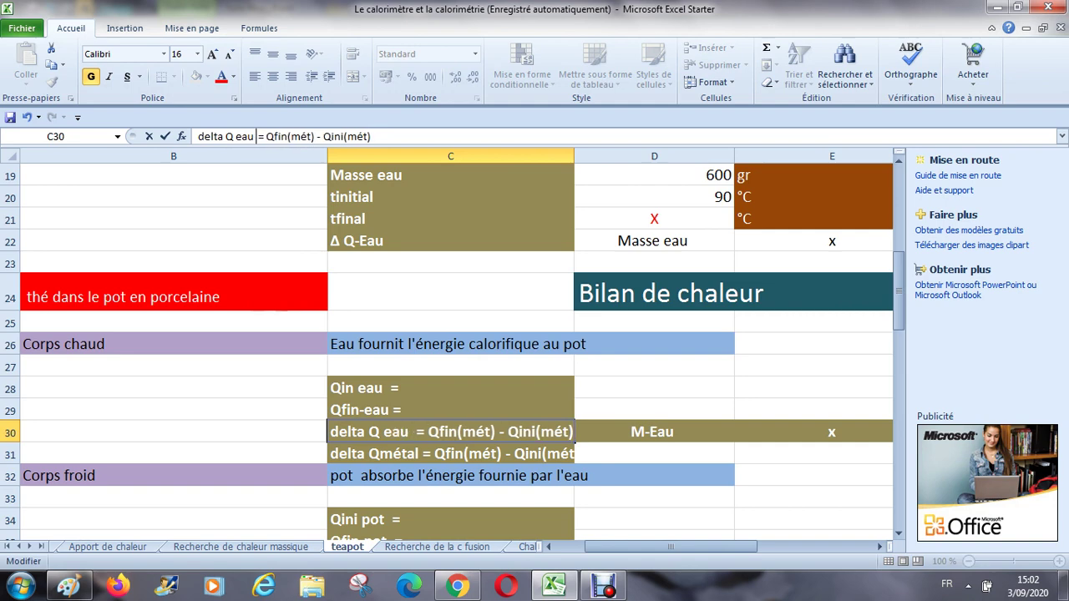
Step: Change the final-heat term of the label in C30 to "Qfin(eau )"
key("Right")
key("Right")
key("Right")
key("Right")
key("Right")
key("Right")
key("Right")
key("Right")
key("BackSpace")
key("BackSpace")
key("BackSpace")
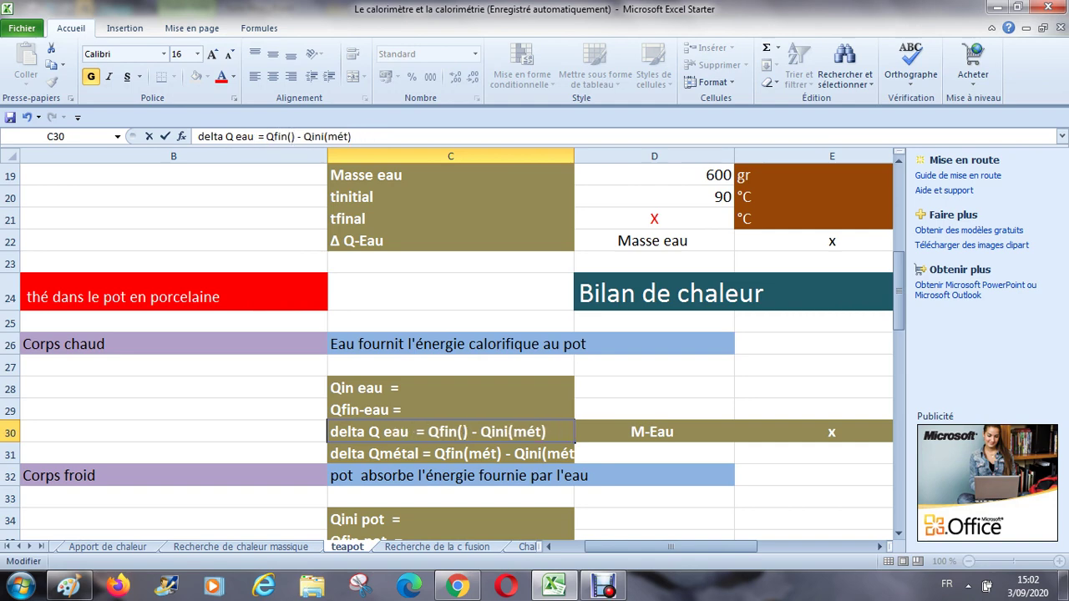
type("eau")
key("Right")
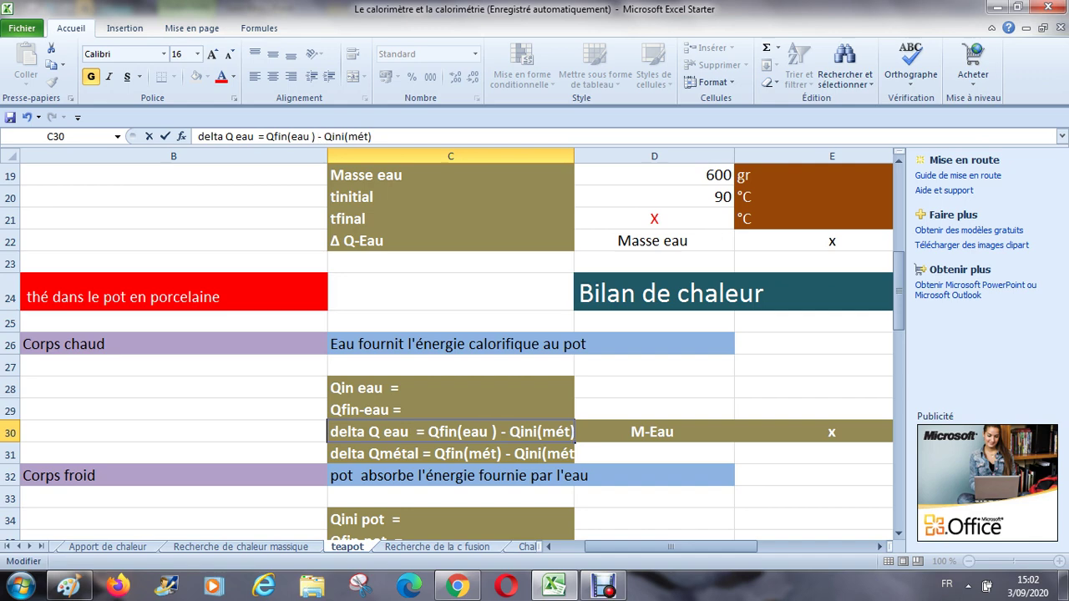
Step: Change the initial-heat term of the label in C30 to "Qini(eau )" and enter the corrected label
left_click(323, 136)
key("Right")
key("Right")
key("Right")
key("Right")
key("Right")
key("Right")
key("Right")
key("Right")
key("BackSpace")
key("BackSpace")
key("BackSpace")
type("eau")
key("Return")
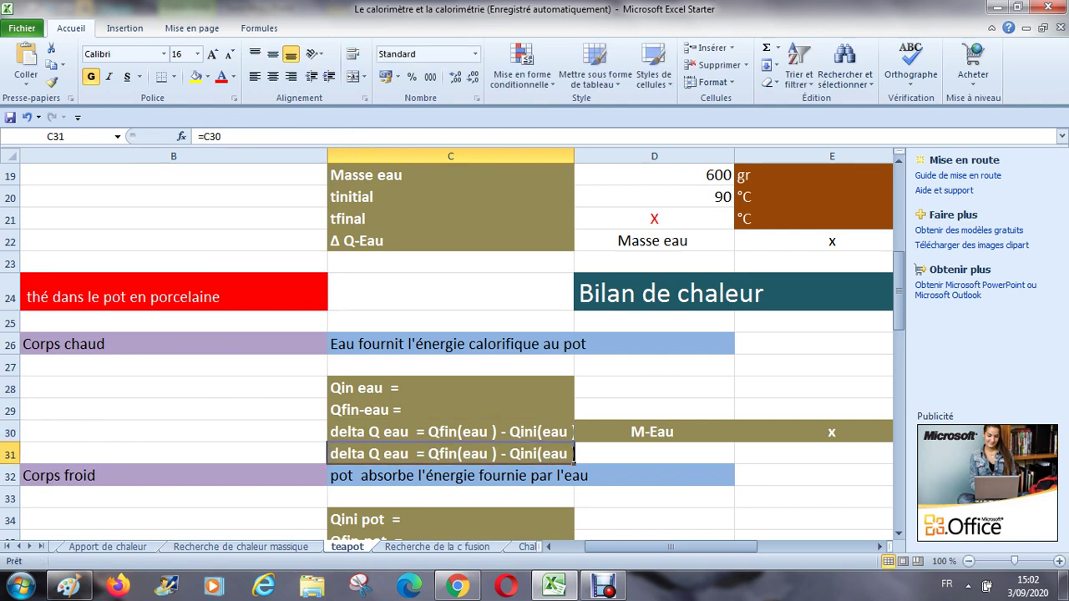
Step: Examine the factors of the water's heat-change expression along row 30, up to the temperature difference in H30
key("Down")
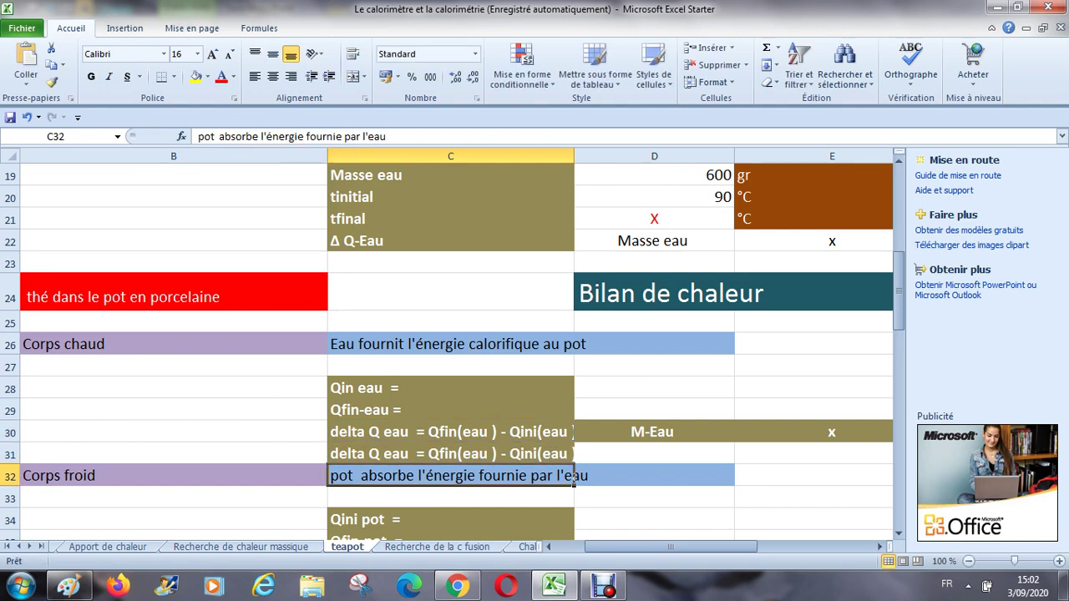
key("Up")
key("Up")
key("Up")
key("Right")
key("Right")
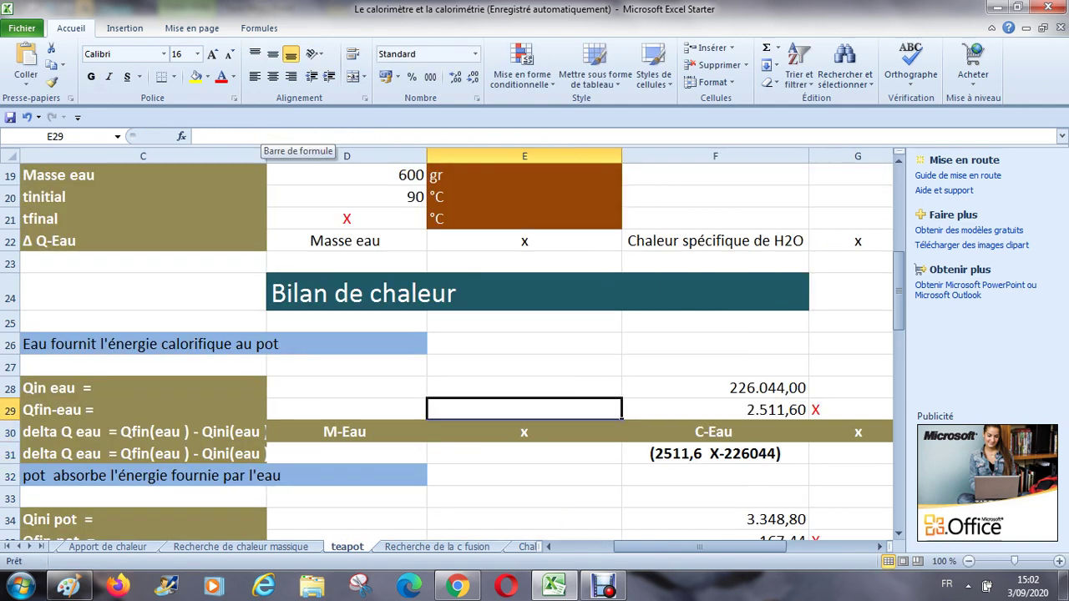
key("Down")
key("Right")
key("Right")
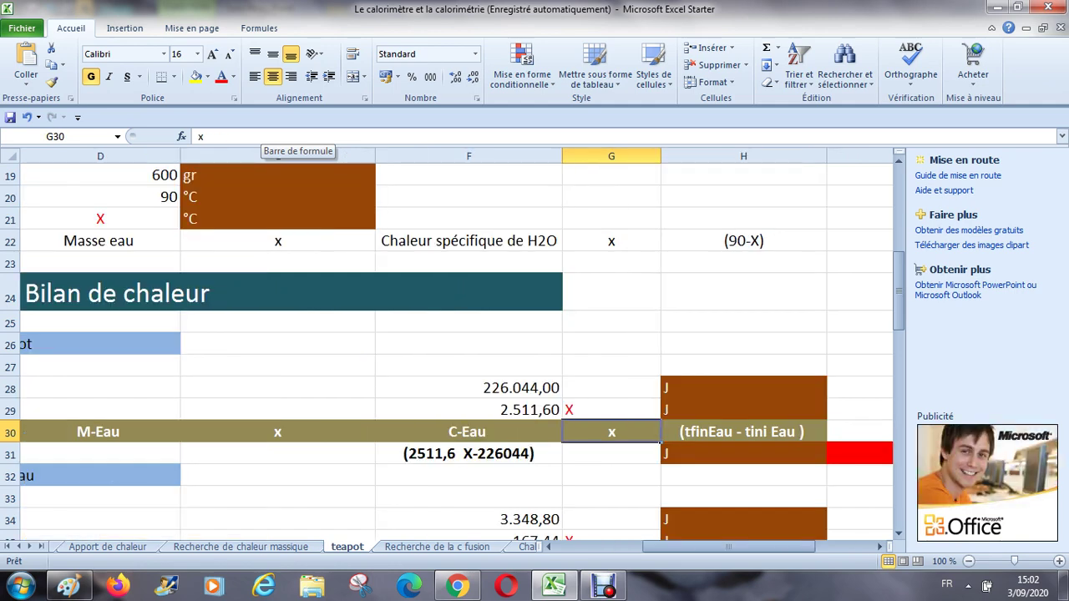
key("Right")
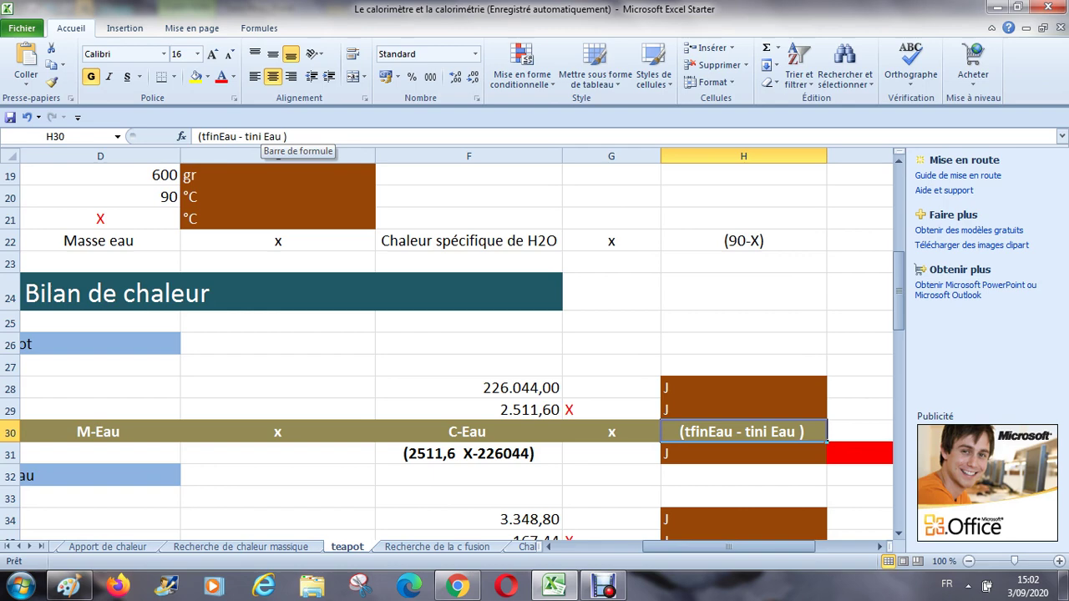
Step: Go through row 31 from the delta Q eau label in C31 past the resulting expression to G31
key("Left")
key("Left")
key("Left")
key("Left")
key("Left")
key("Down")
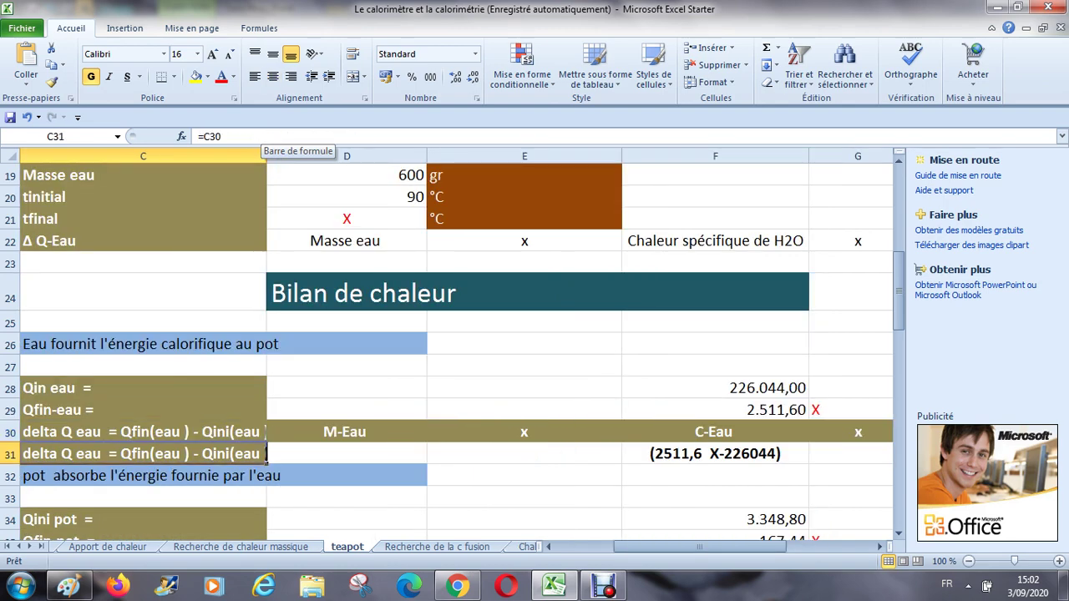
key("Right")
key("Right")
key("Right")
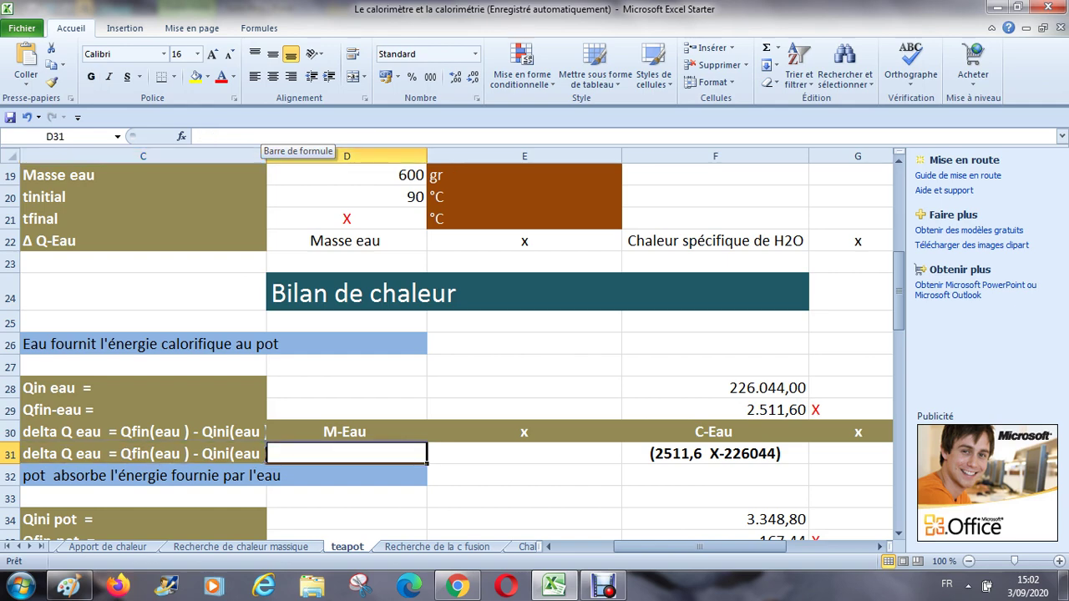
key("Right")
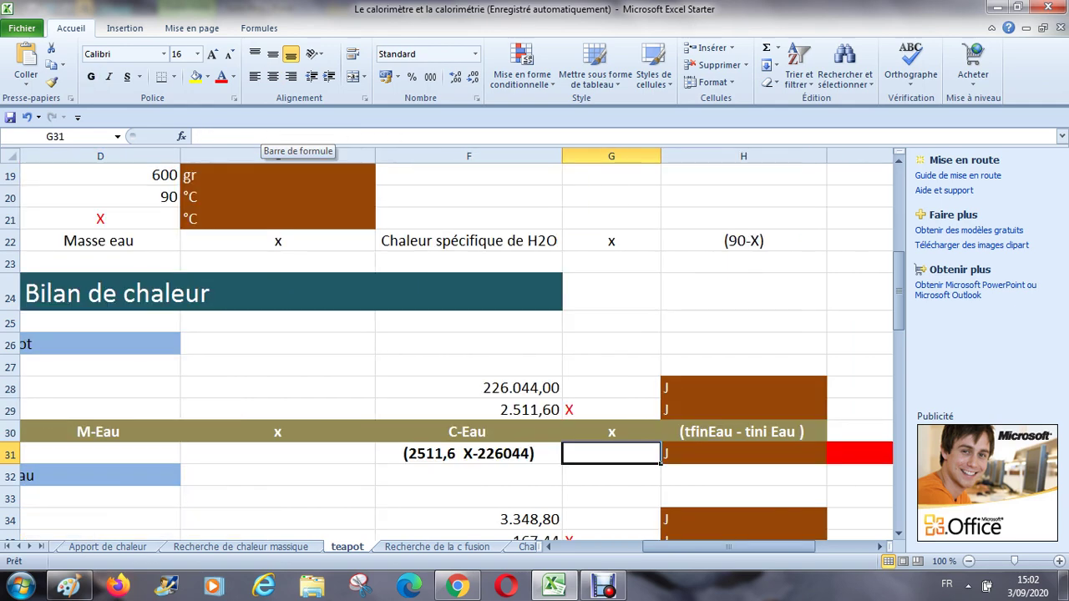
Step: Check the formulas for the water's final heat in F29, initial heat in F28 and the combined expression in F31
key("Up")
key("Up")
key("Left")
key("Right")
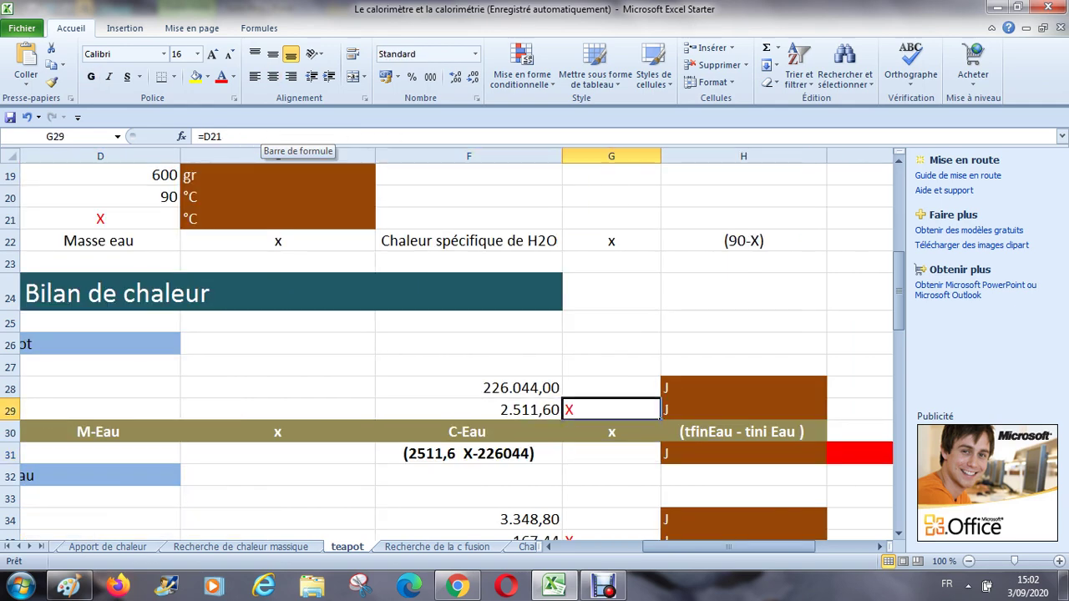
key("Left")
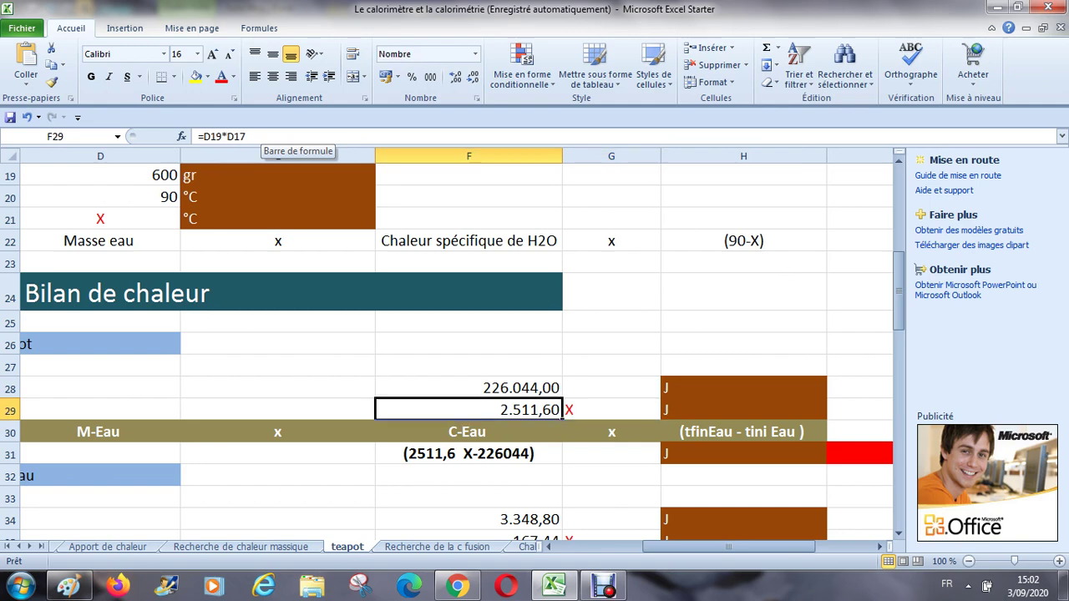
key("Up")
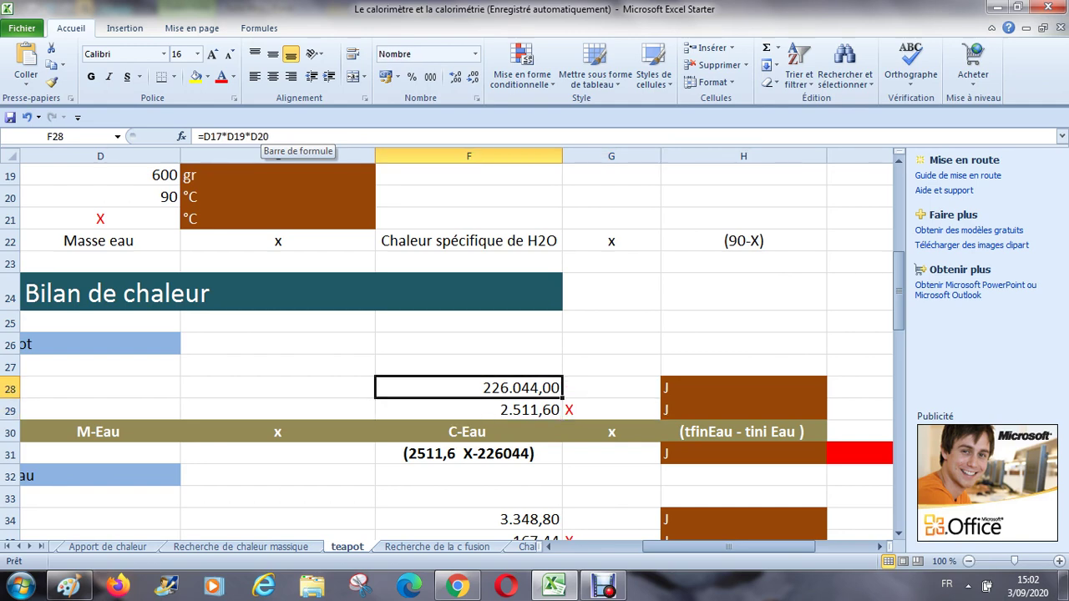
key("Down")
key("Down")
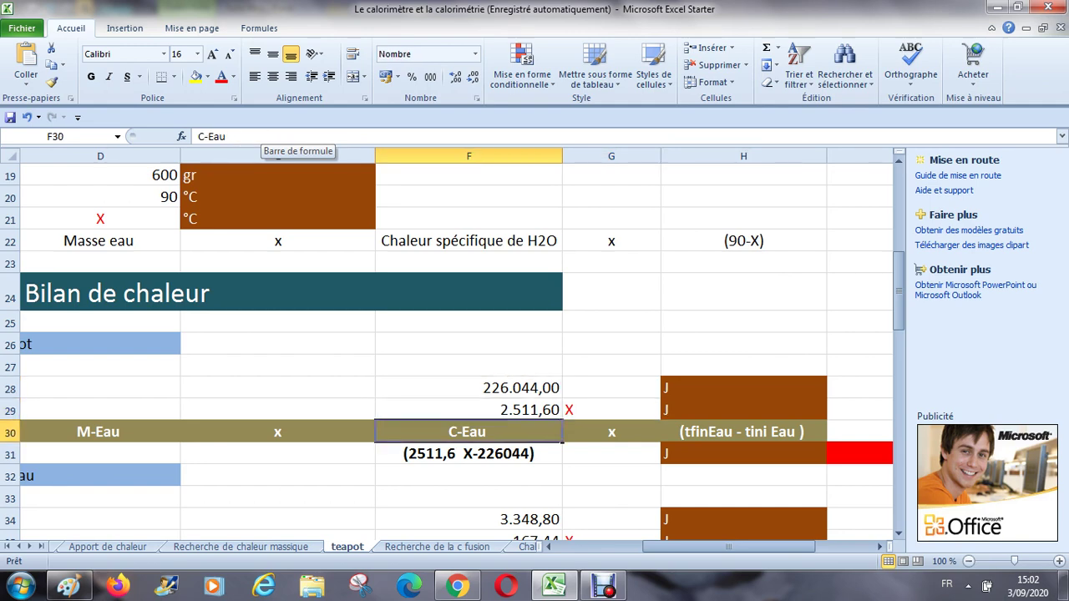
key("Down")
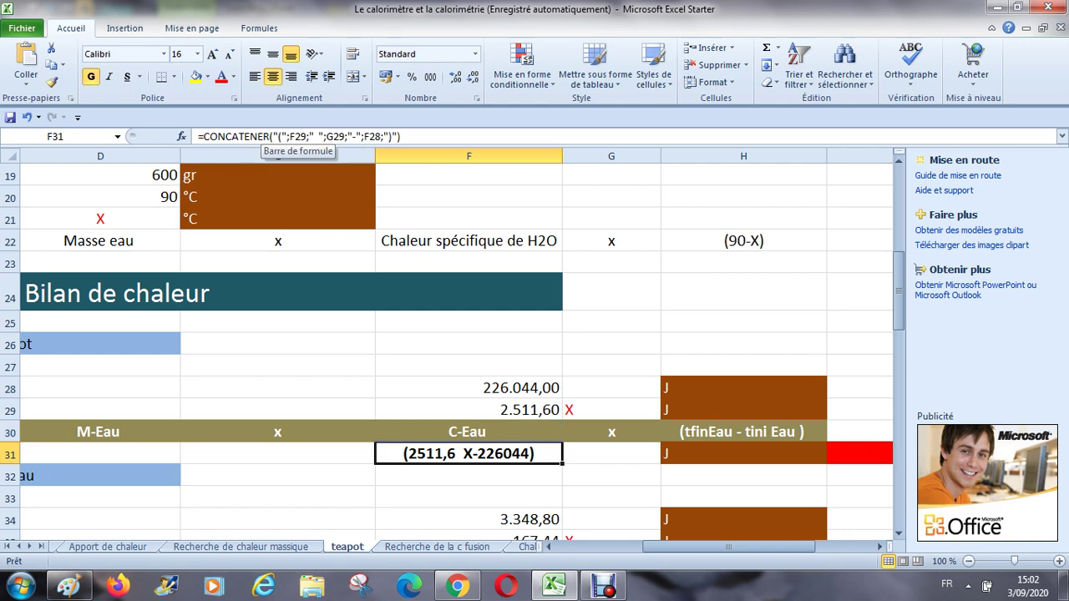
Step: Review the water heat labels in C28 to C31 and recheck the final heat formula in F29
key("Left")
key("Left")
key("Left")
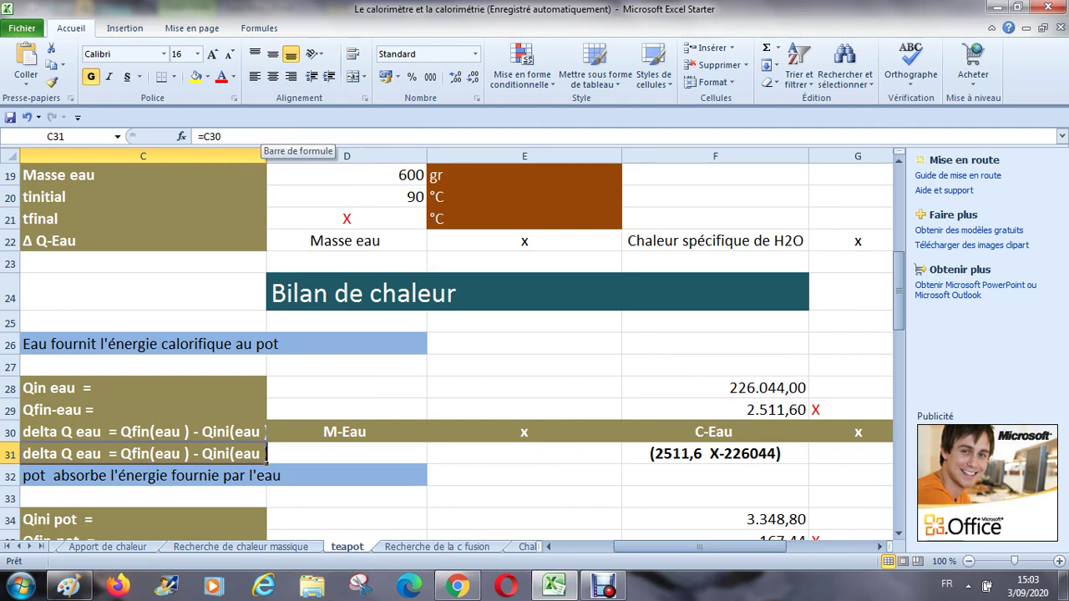
key("Up")
key("Up")
key("Up")
key("Down")
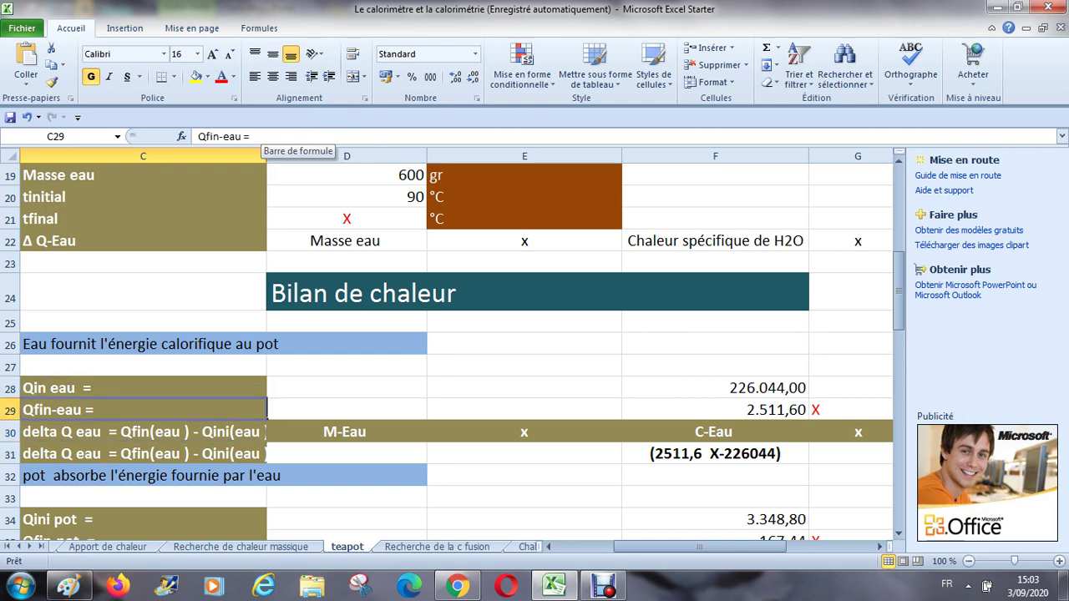
key("Down")
key("Up")
key("Right")
key("Right")
key("Right")
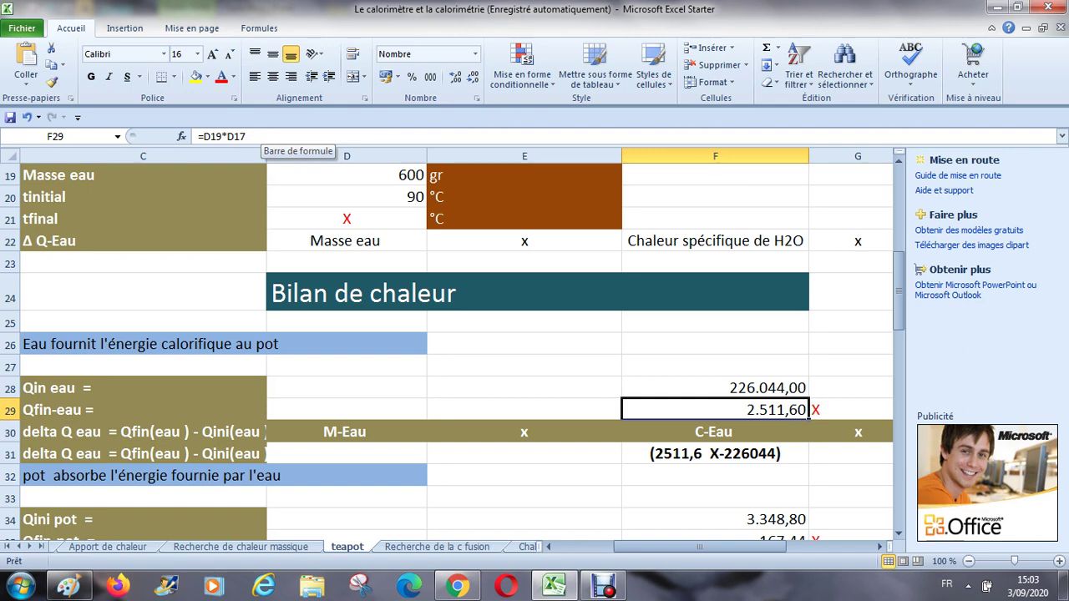
scroll(456, 351, "right", 1)
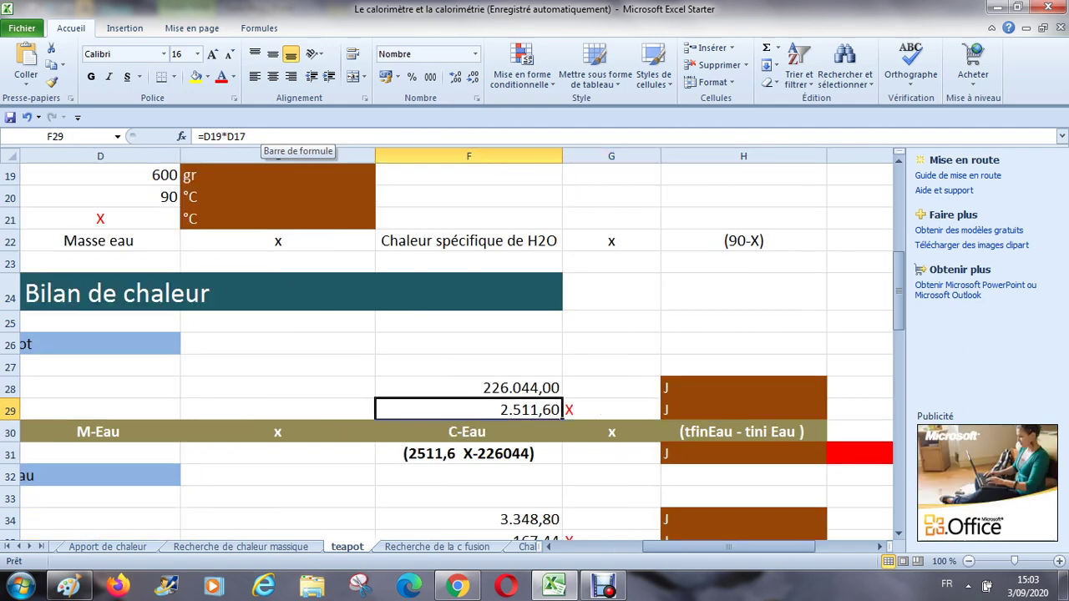
Step: Check the formulas for the water's initial heat in F28, final heat in F29 and their combined expression in F31
left_click(469, 388)
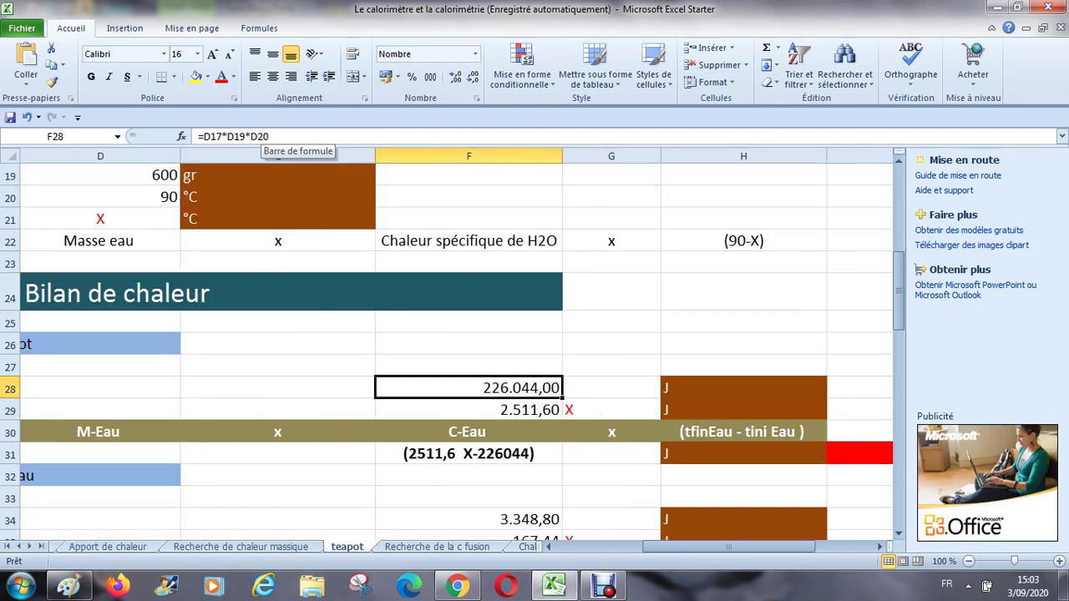
key("Down")
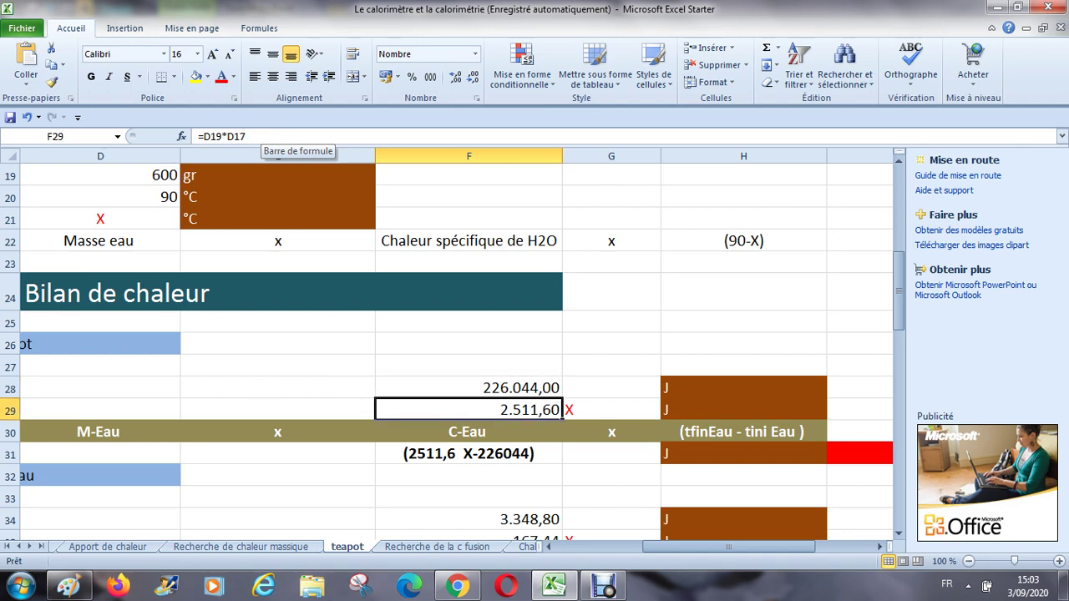
key("Down")
key("Down")
key("Left")
key("Right")
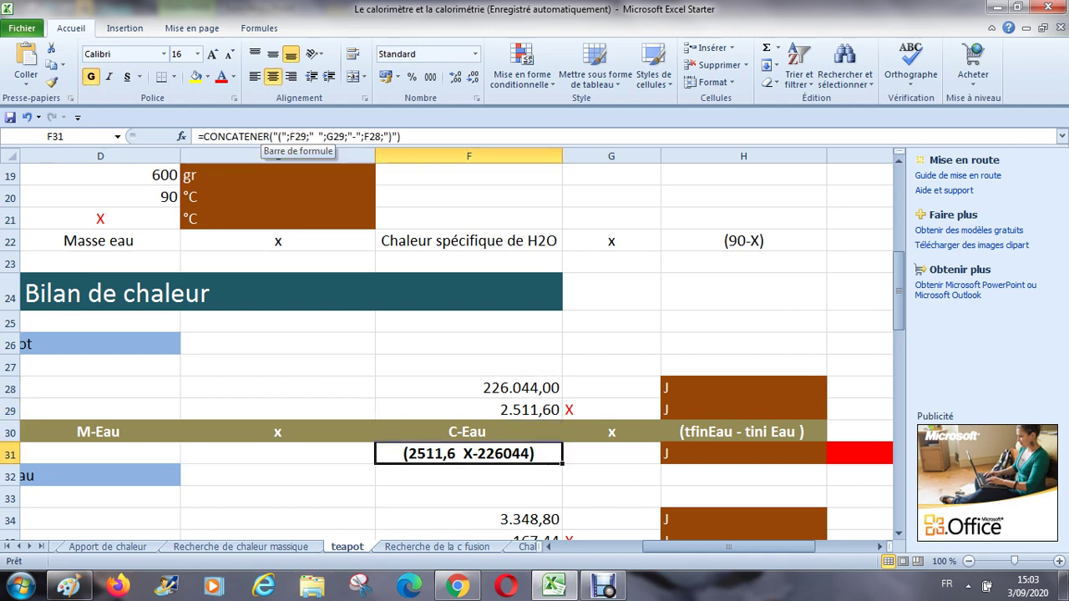
Step: Review the joule units beside the water's heat terms in H28 to H31 and the sign note in I31
key("Right")
key("Right")
key("Up")
key("Up")
key("Up")
key("Up")
key("Down")
key("Down")
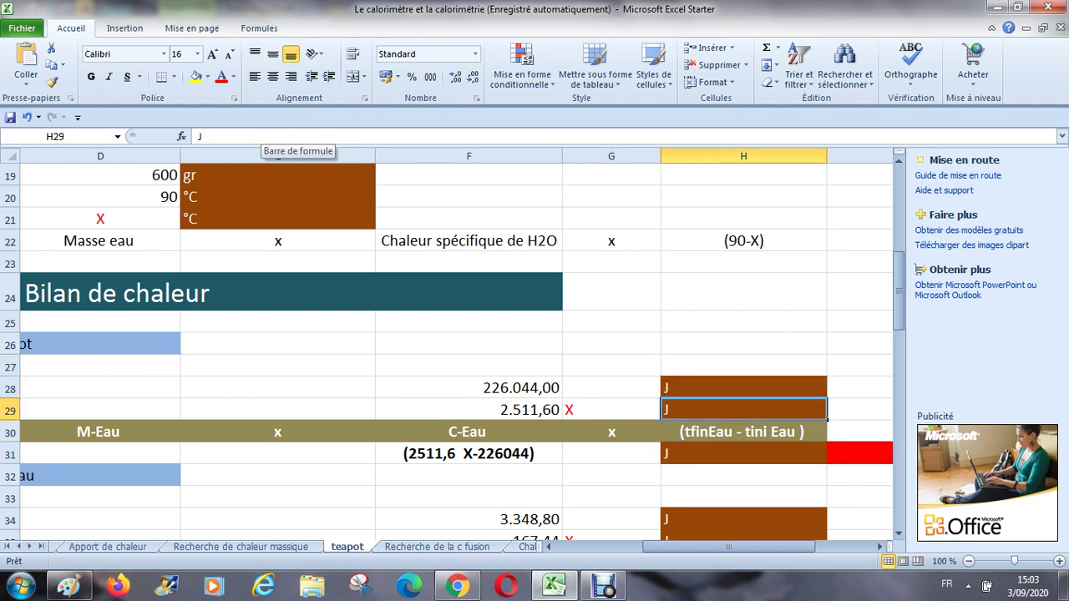
key("Down")
key("Down")
key("Right")
key("Left")
key("Left")
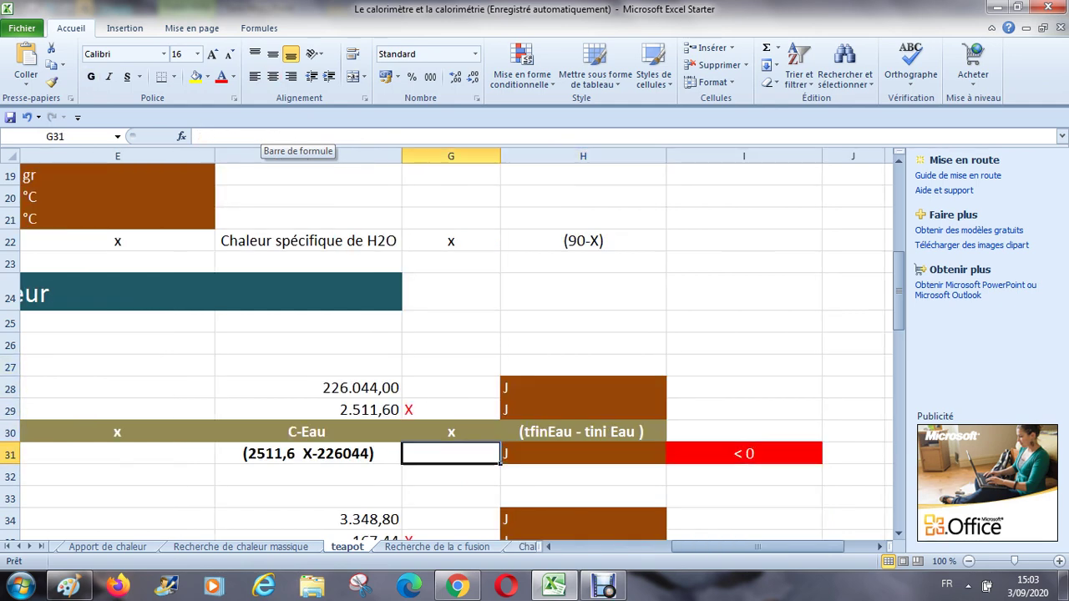
Step: Recheck the final heat formula in F29, then return to the hot body section and its initial heat label in C28
key("Left")
key("Up")
key("Up")
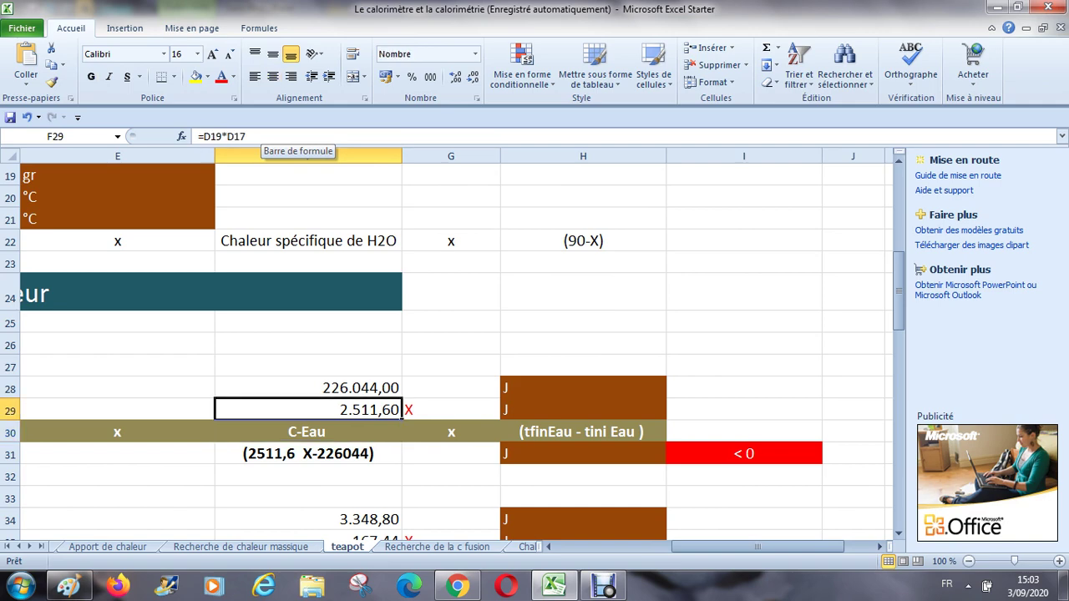
key("Left")
key("Left")
key("Left")
key("Left")
key("Up")
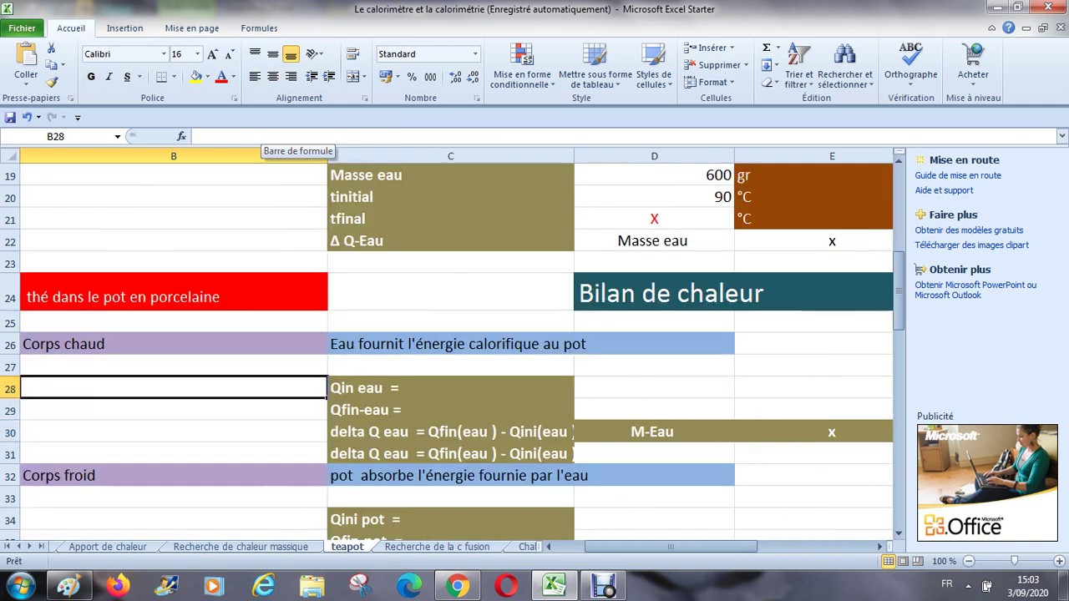
key("Up")
key("Up")
key("Right")
key("Down")
key("Down")
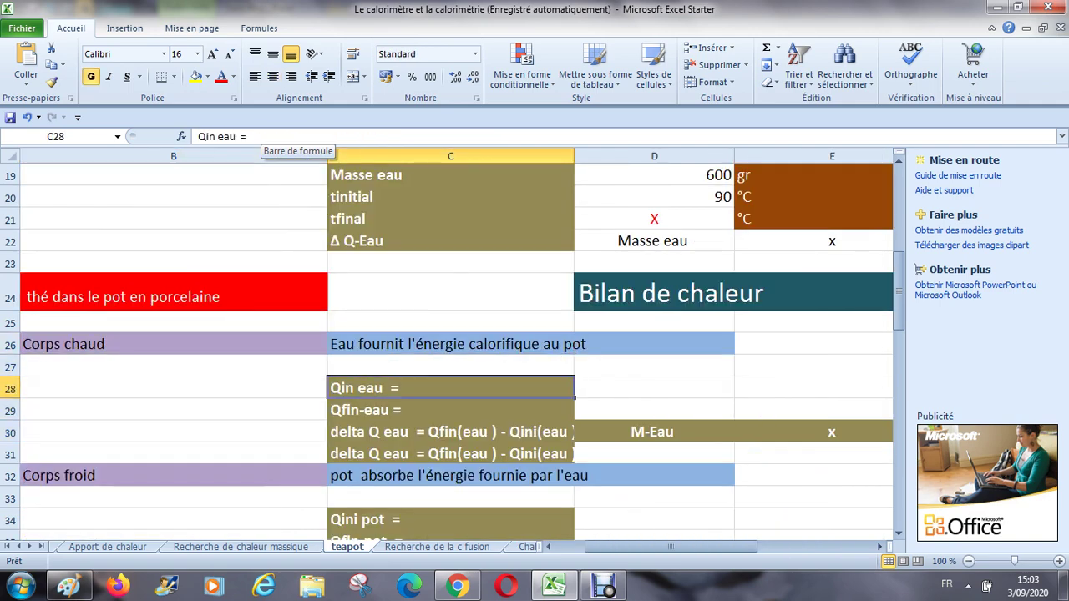
Step: Follow the water's heat change along row 31 from the label in C31 through the expression in F31 to the sign in I31
key("Down")
key("Down")
key("Down")
key("Right")
key("Right")
key("Right")
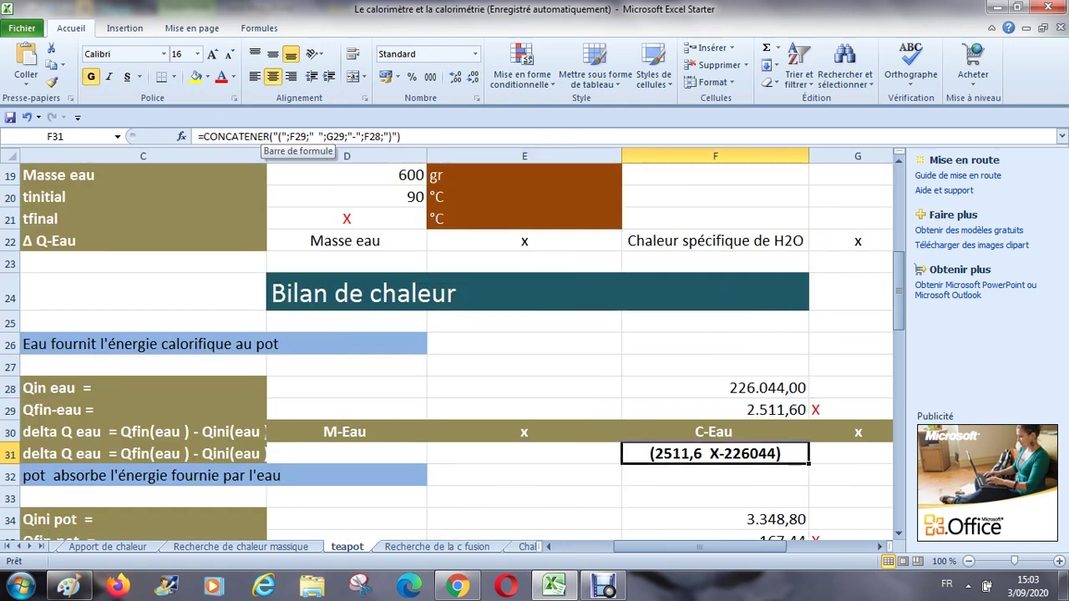
key("Right")
key("Right")
key("Right")
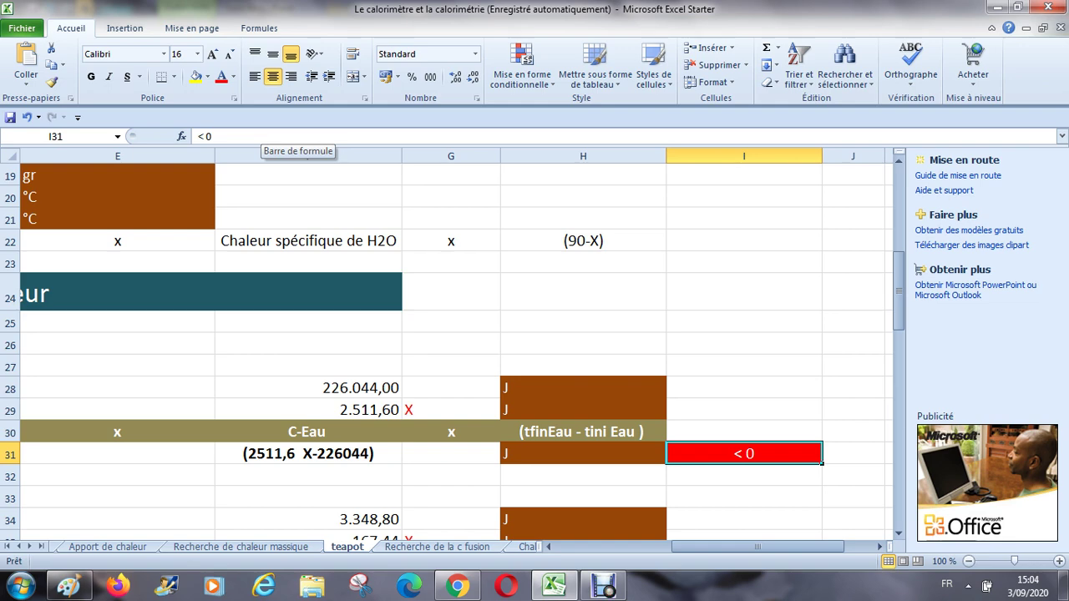
Step: Compare the expression in F31 with the heat terms in F29 and F28 to explain the sign in I31
key("Left")
key("Left")
key("Left")
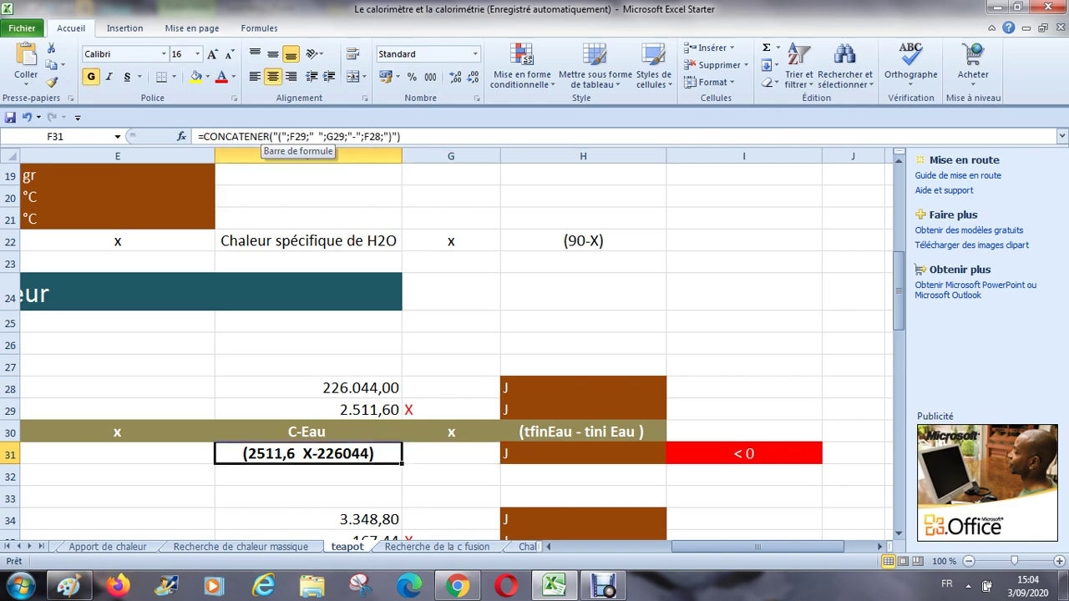
key("Up")
key("Up")
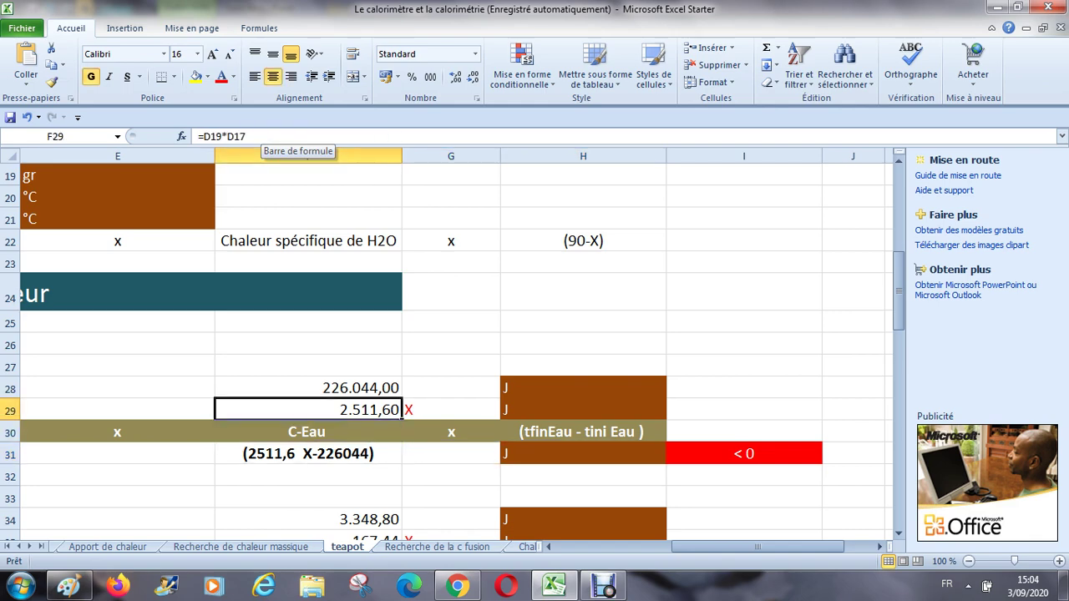
key("Up")
key("Down")
key("Down")
key("Down")
key("Right")
key("Right")
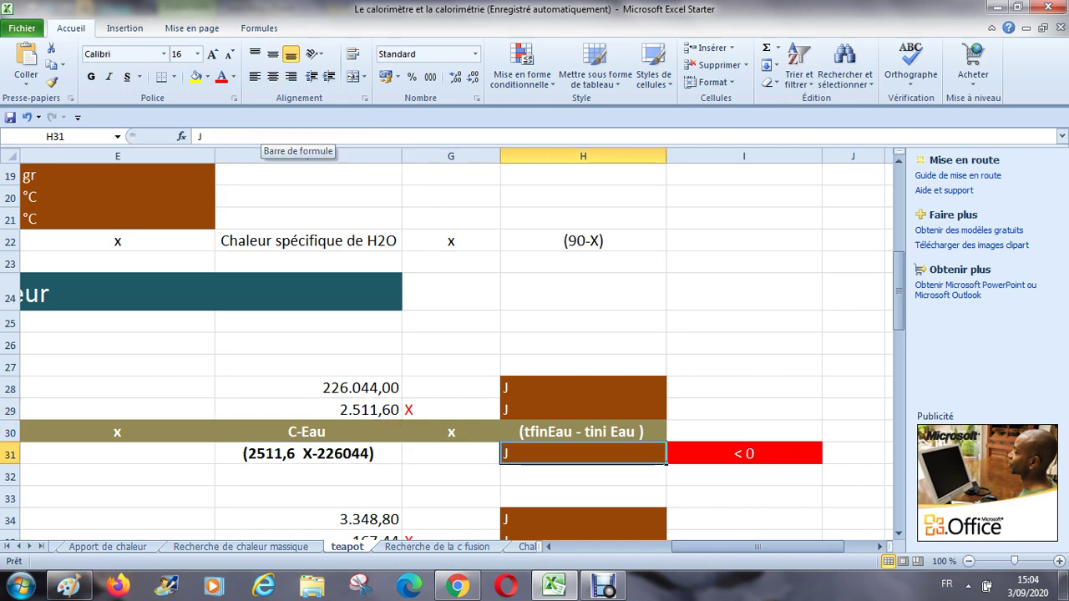
key("Right")
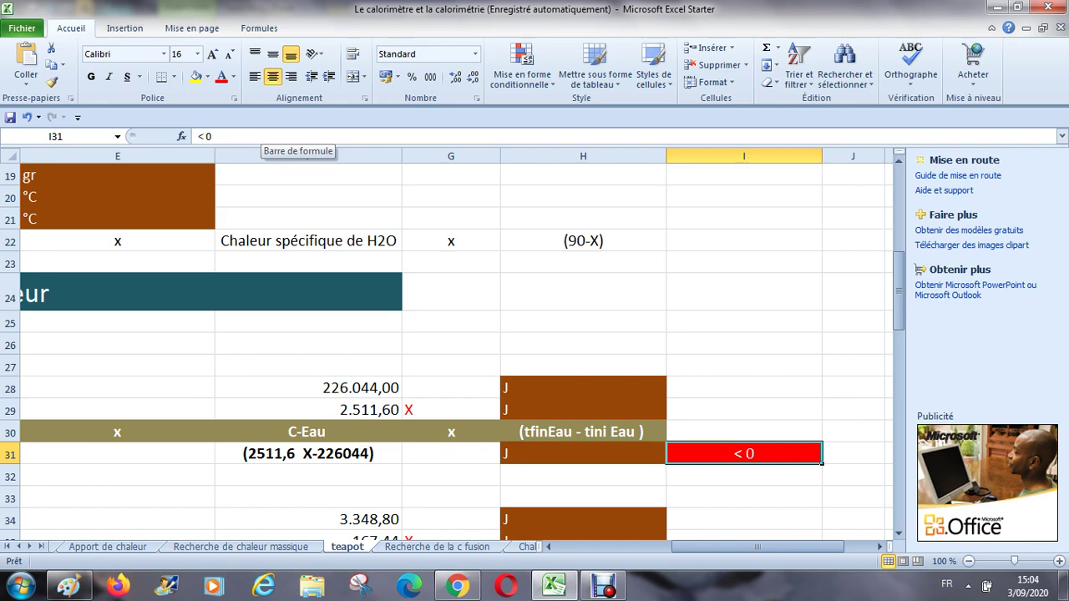
Step: Reread the water's heat-change expression in F31 together with its unit in H31 and sign in I31
key("Left")
key("Left")
key("Left")
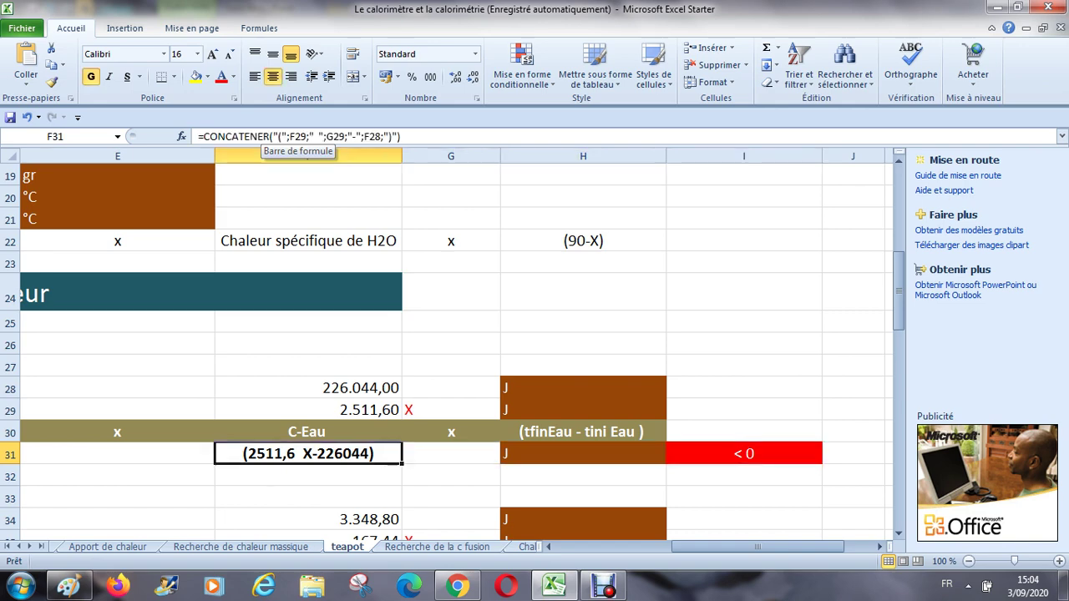
scroll(459, 351, "left", 1)
key("Left")
key("Right")
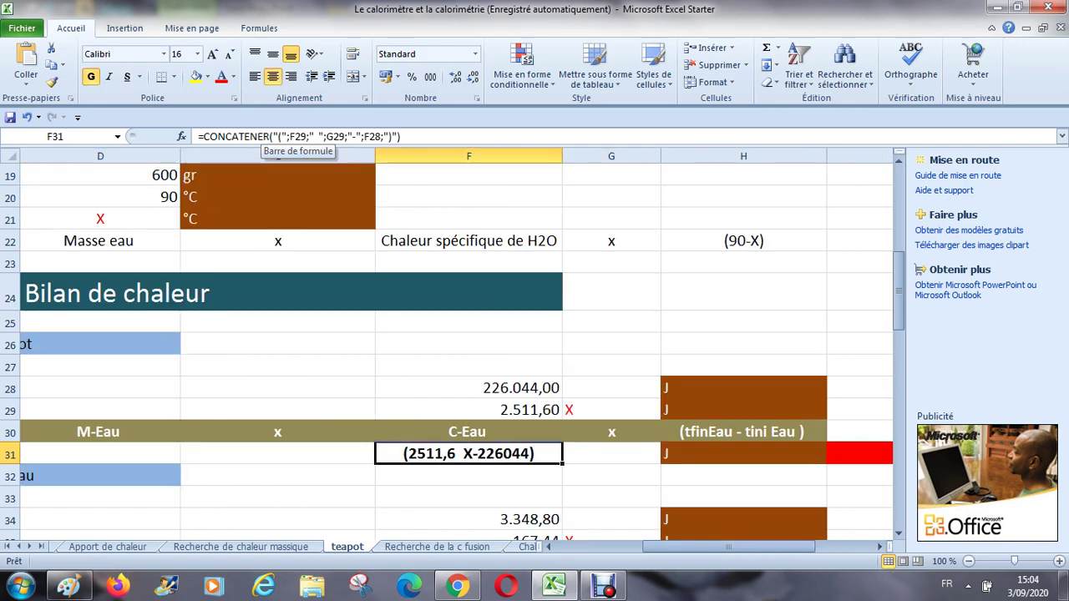
key("Right")
key("Right")
key("Right")
key("Left")
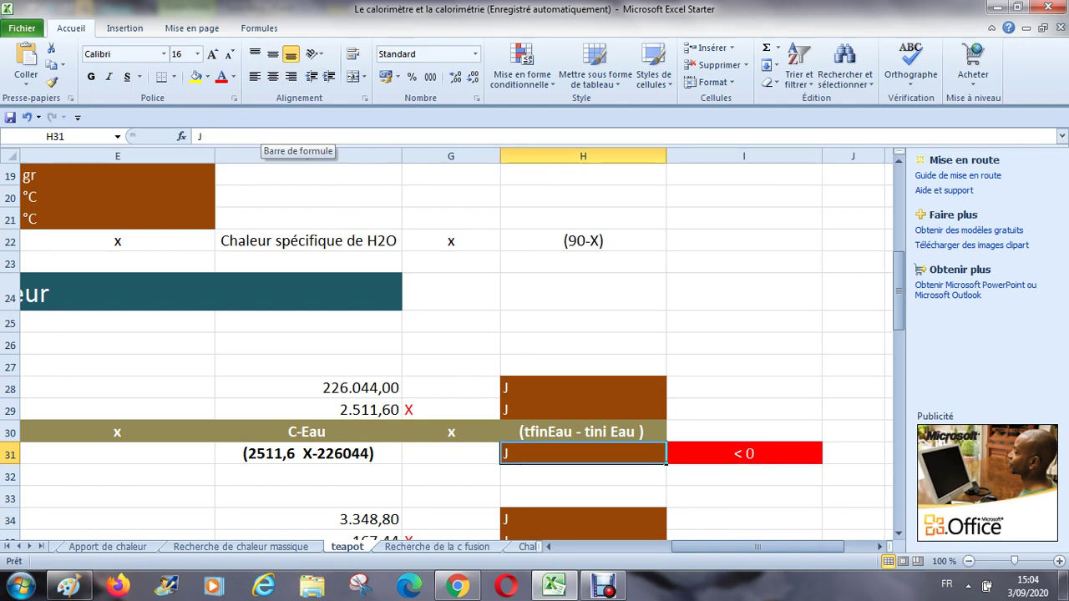
Step: Examine the cold body section from its headings in B32 and C32 down to the pot's mass factor in D36
key("Home")
key("Down")
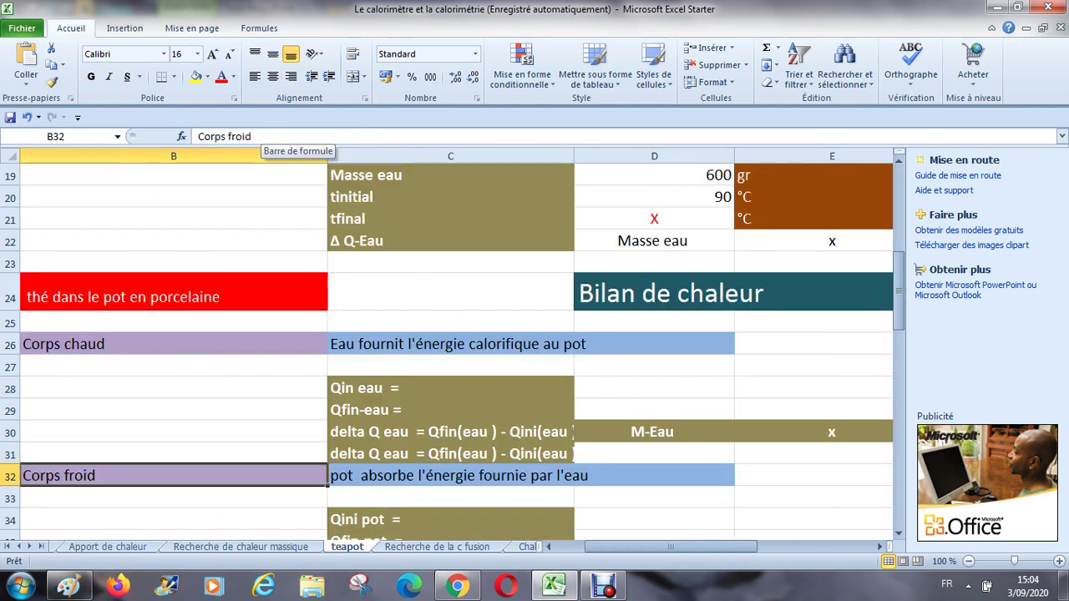
key("Right")
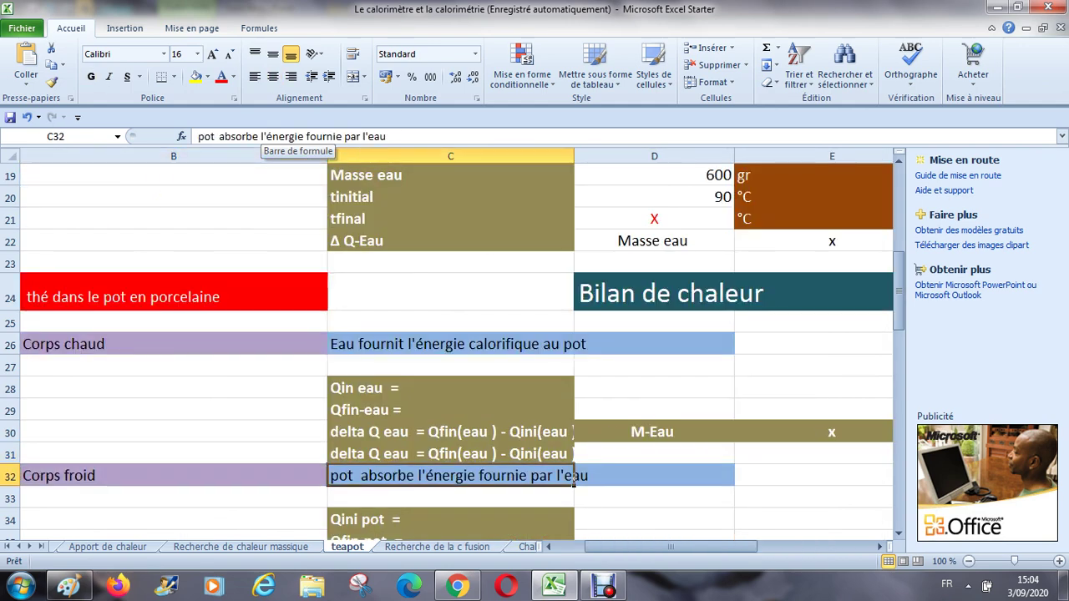
key("Right")
key("Down")
key("Down")
key("Down")
key("Down")
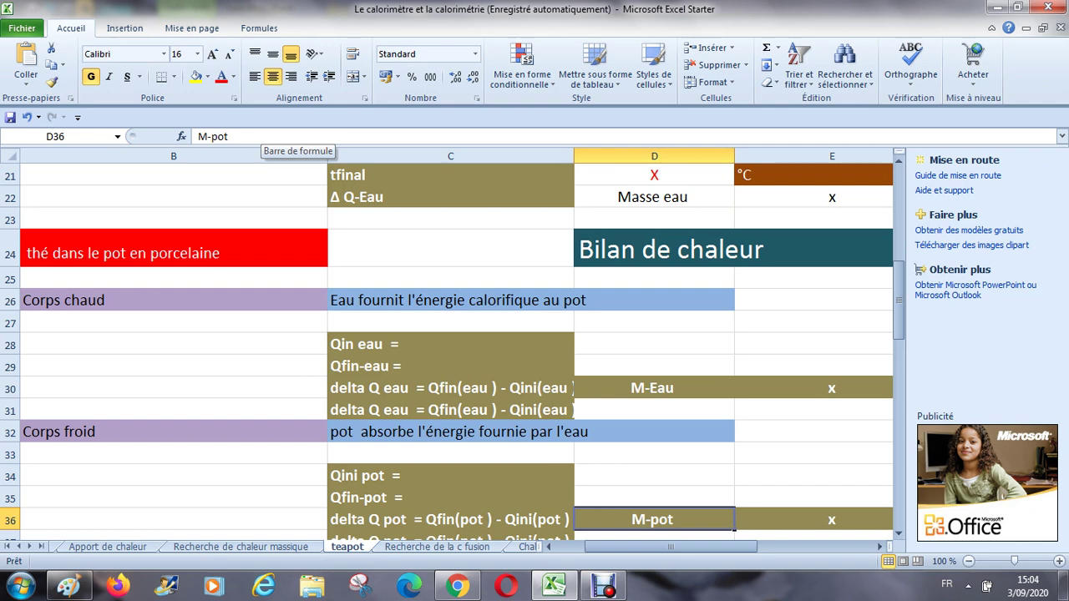
scroll(450, 334, "down", 1)
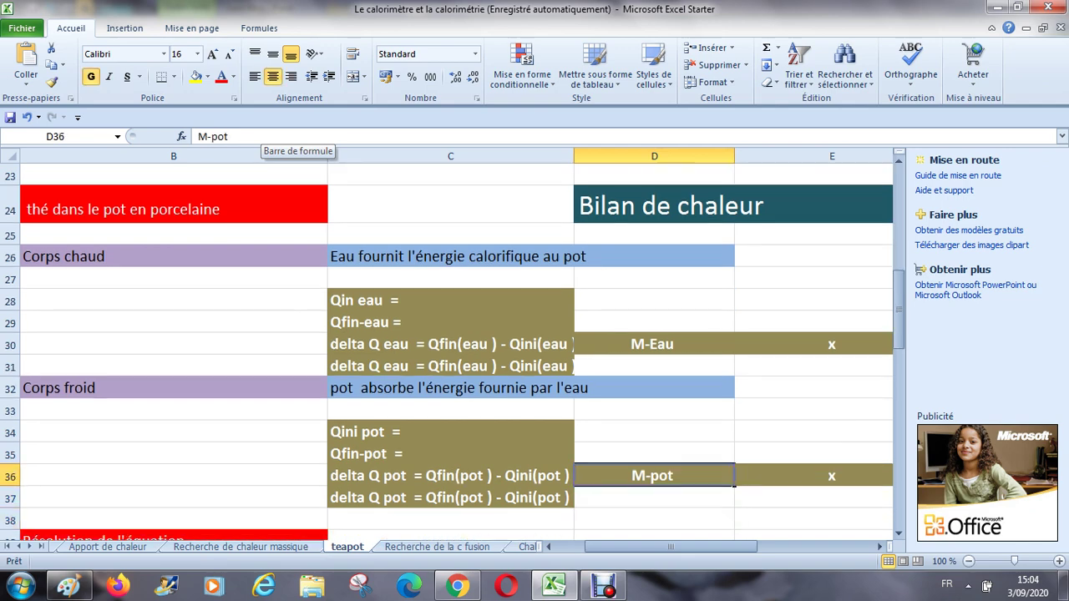
Step: Check the pot's initial heat from its label in C34 across to the formula in F34
key("Up")
key("Up")
key("Left")
key("Left")
key("Right")
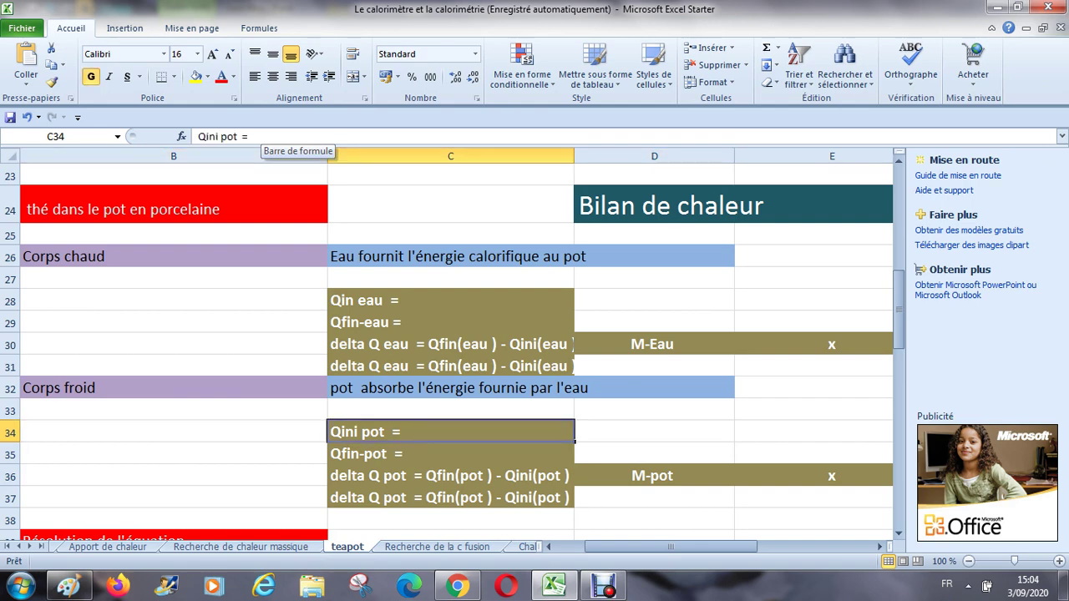
key("Right")
key("Right")
key("Right")
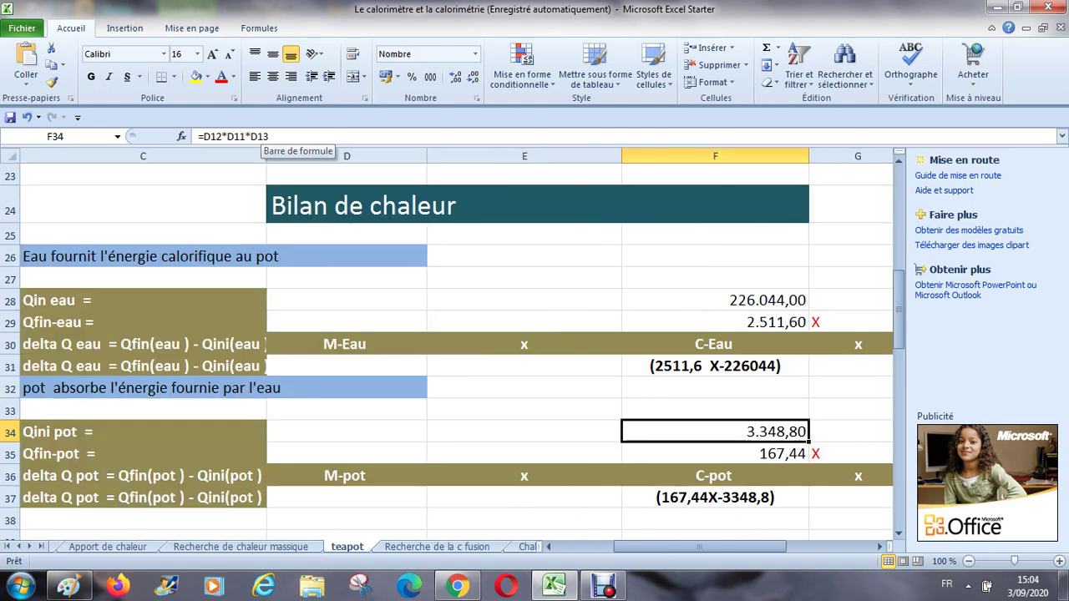
Step: Start a check formula in E34 with =D12*, using the pot's mass as the first factor
key("Left")
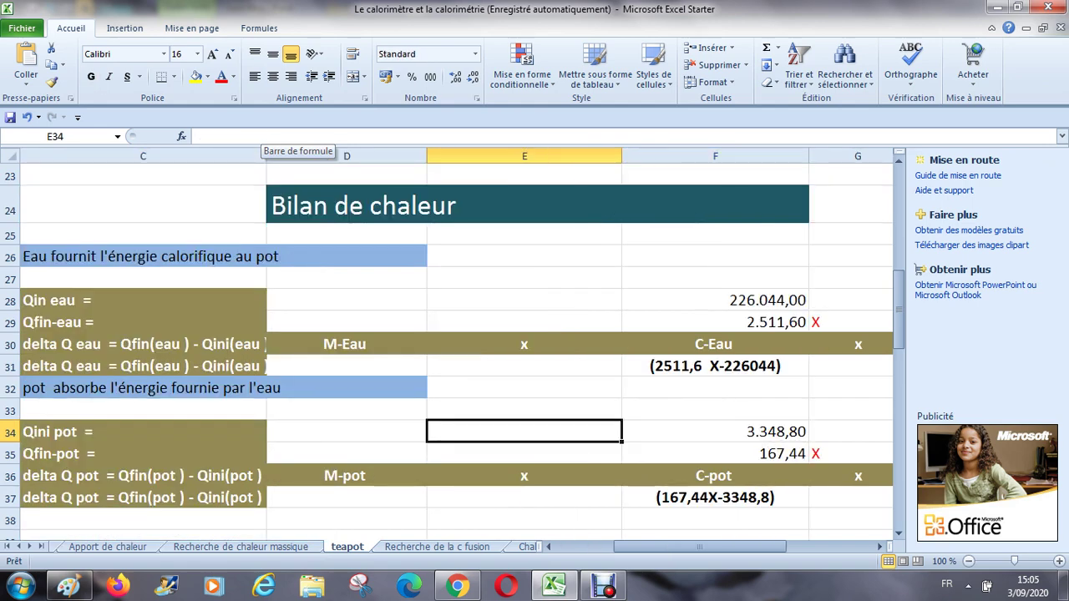
type("=")
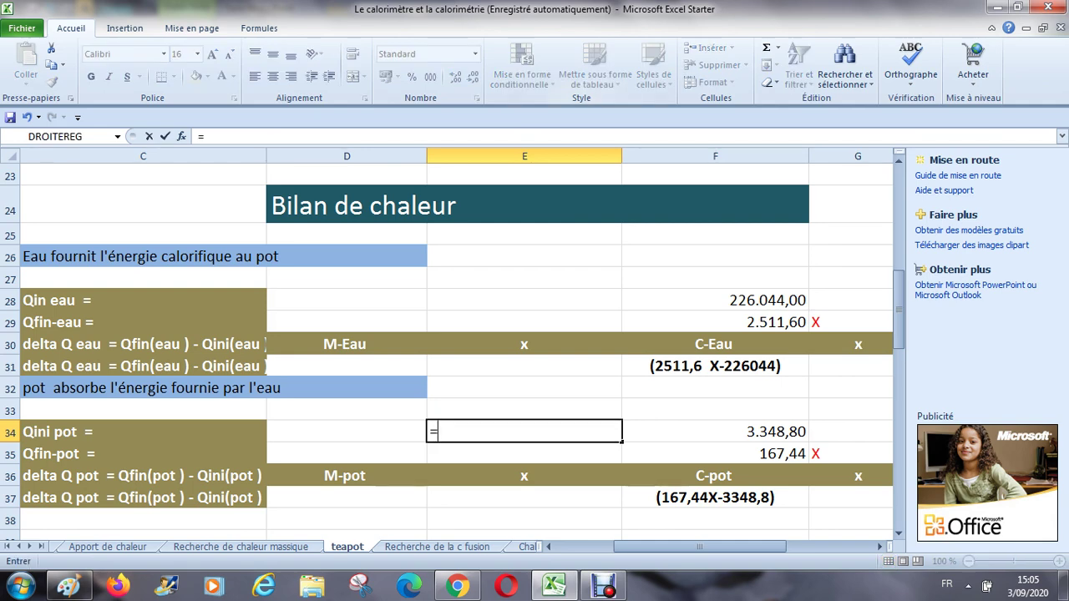
left_click_drag(898, 309, 899, 282)
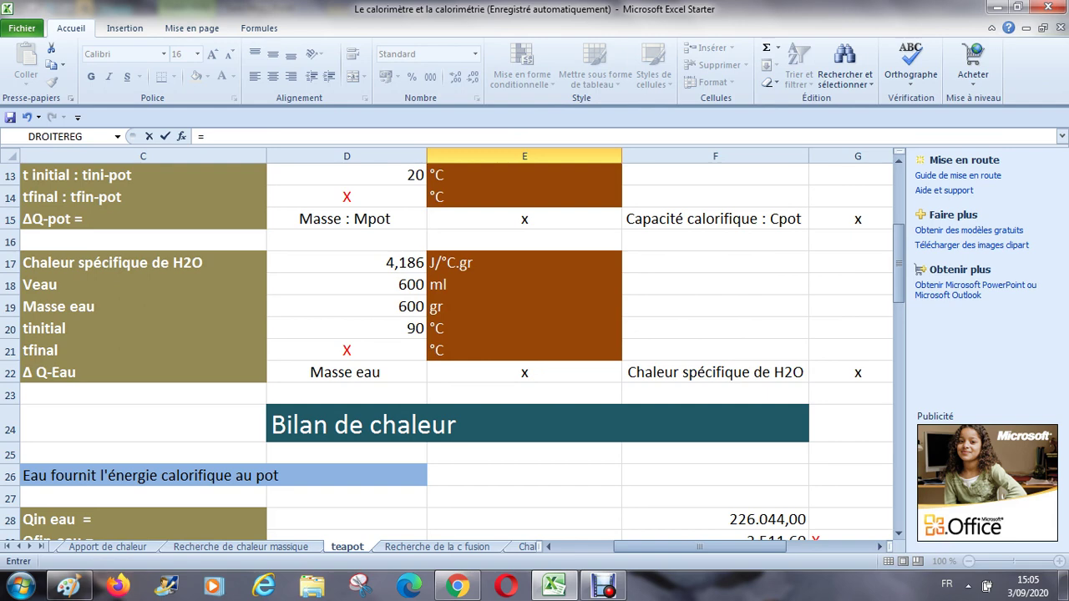
left_click_drag(899, 251, 898, 237)
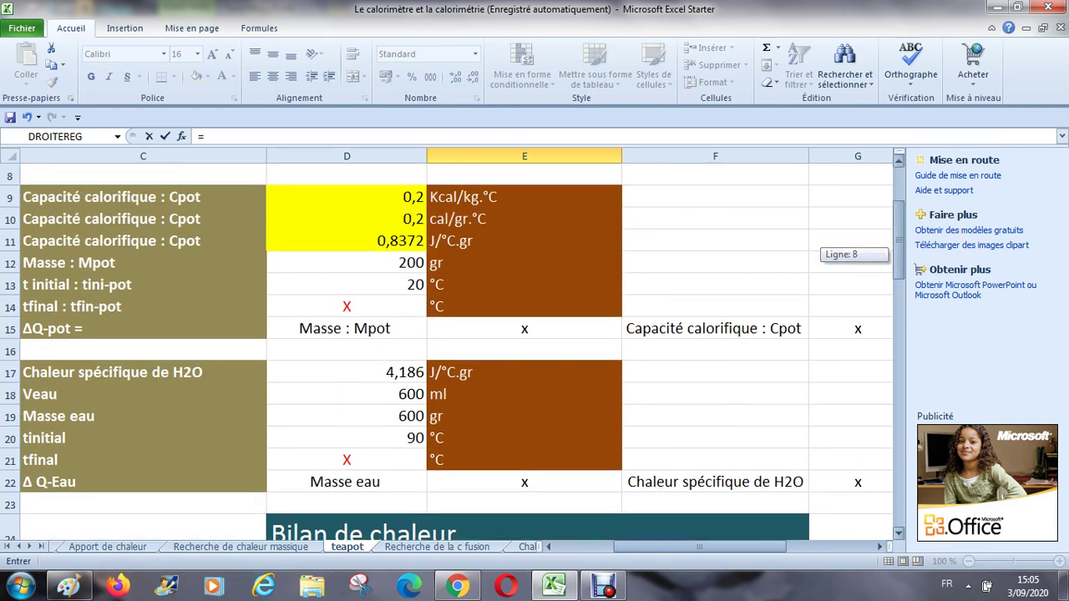
left_click(346, 262)
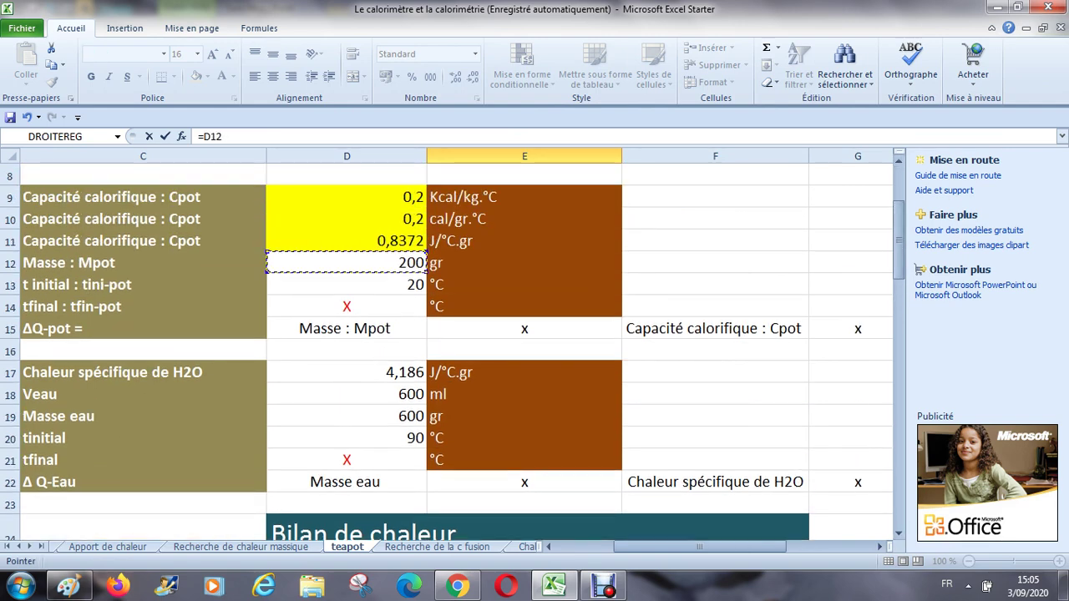
type("*")
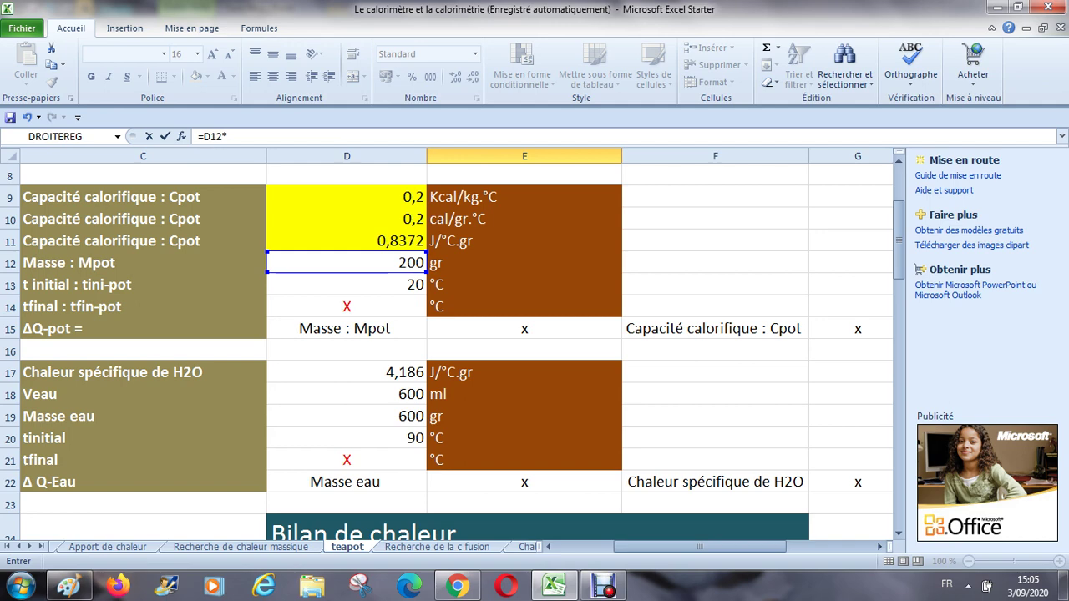
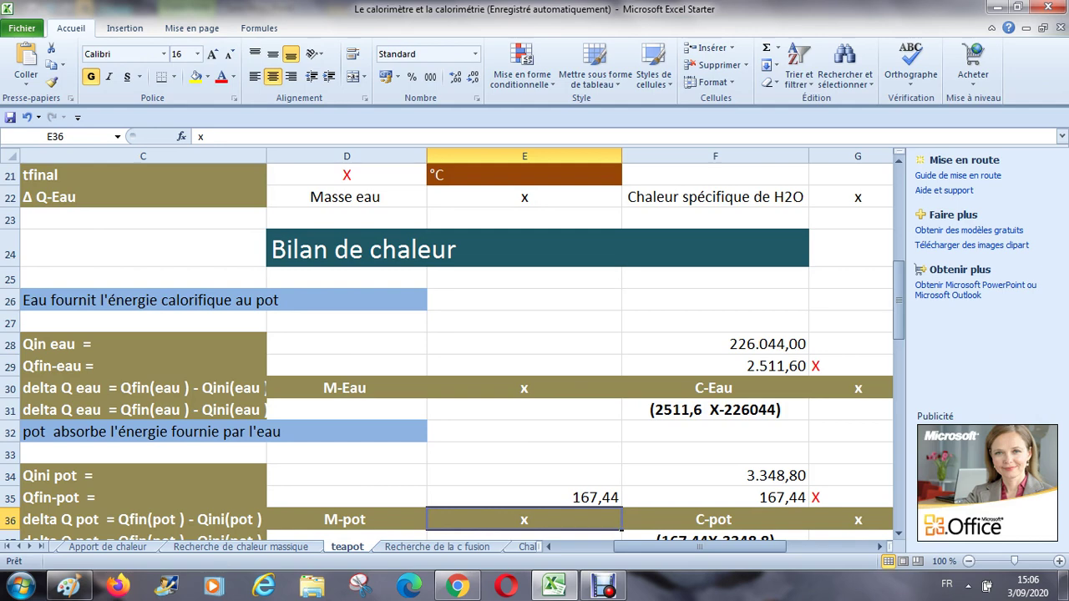
Step: Compare the check product in E35 with the pot's final heat term in F35 and G35, and review F34
left_click(524, 496)
left_click(611, 497)
left_click(468, 497)
left_click(611, 497)
key("Left")
key("Up")
Step: Go back up to the water's final heat term in F29 and G29 and the initial heat formula in F28
key("Up")
key("Up")
key("Up")
key("Up")
key("Up")
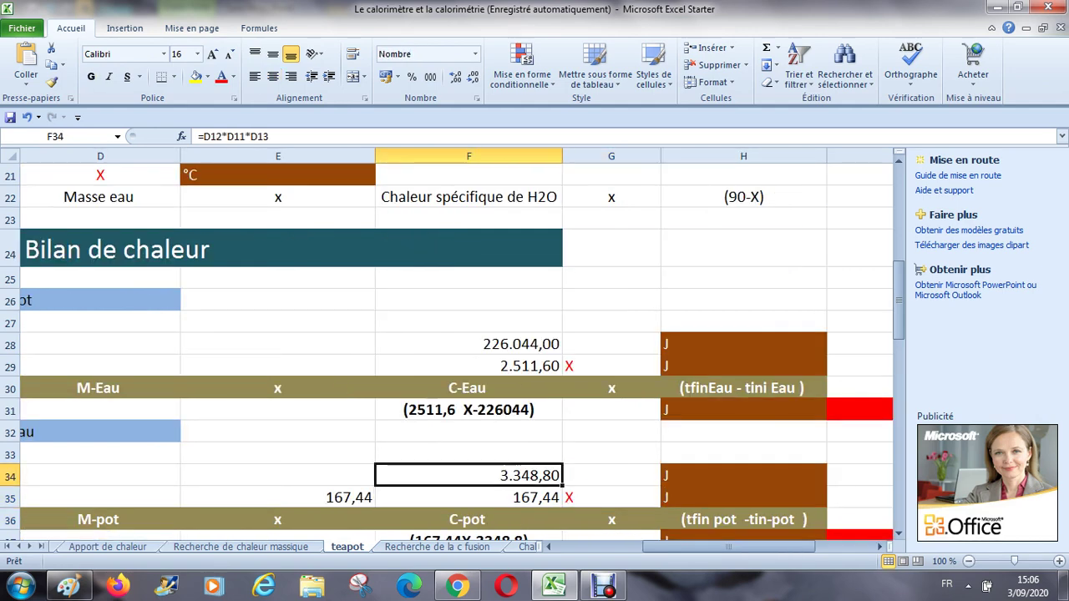
key("Right")
key("Left")
key("Up")
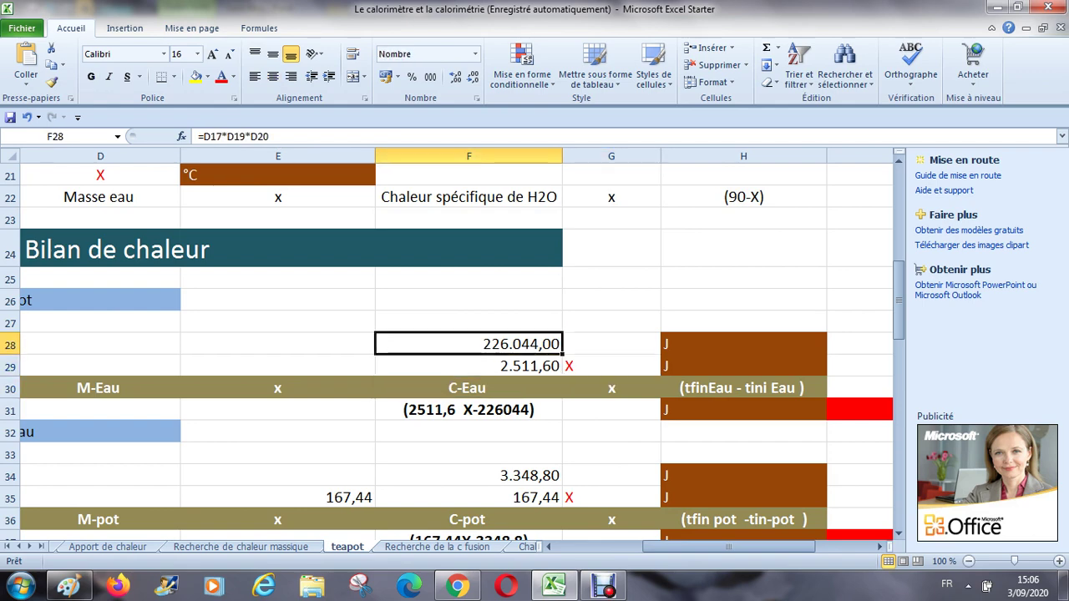
Step: Compare the water's heat terms in F28 and F29 with the pot's initial heat formula in F34
key("Down")
key("Up")
key("Down")
key("Down")
key("Down")
key("Down")
key("Down")
key("Down")
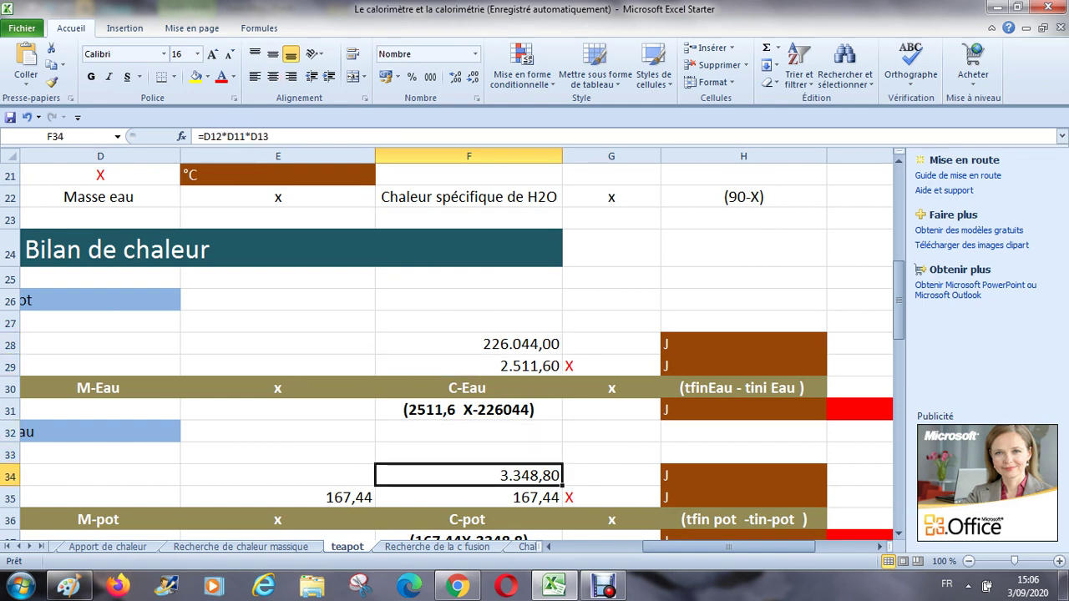
Step: Compare the unknown X beside the water's final heat in G29 with the one beside the pot's final heat in G35
key("Up")
key("Up")
key("Up")
key("Up")
key("Up")
key("Right")
key("Down")
key("Down")
key("Down")
key("Down")
key("Down")
key("Down")
Step: Delete the check formula =D12*D11 from E35
key("Left")
key("Left")
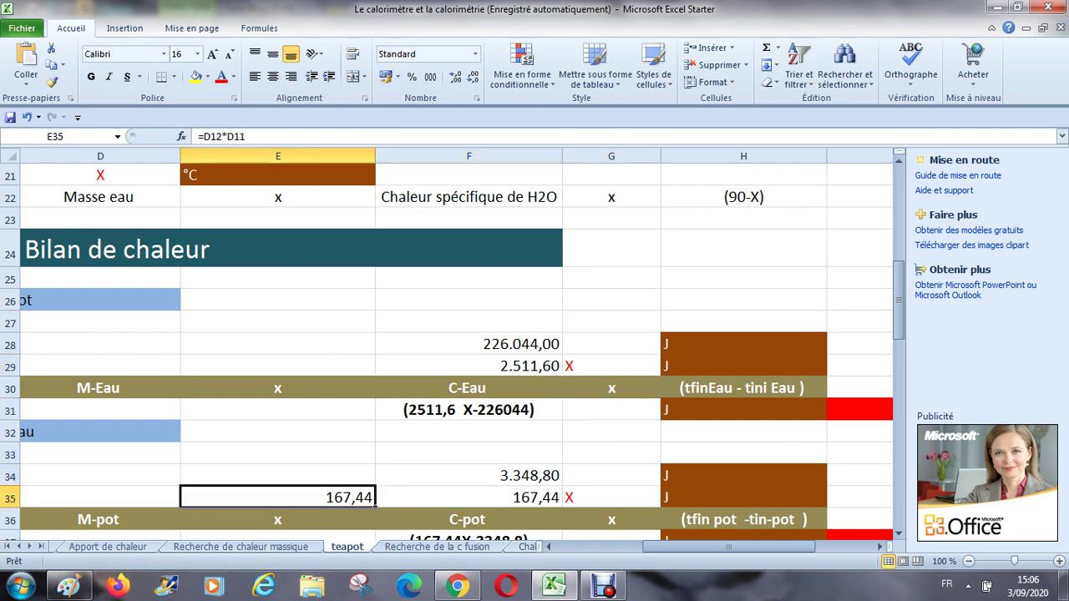
key("Delete")
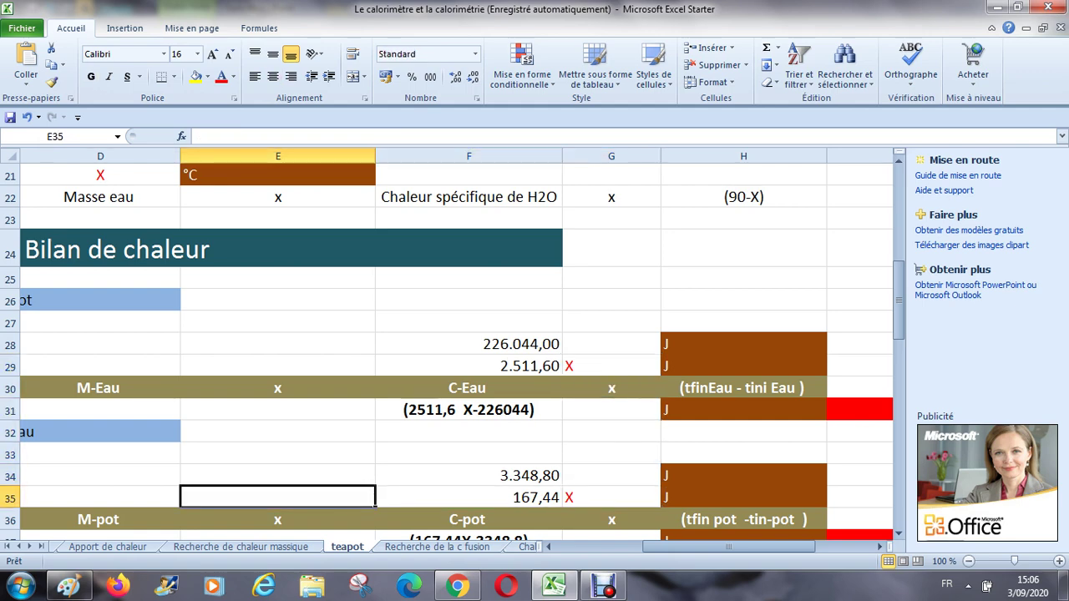
Step: Go down to the pot's heat variation expression in F37 and examine its CONCATENER formula
left_click(277, 474)
key("Down")
key("Down")
key("Down")
key("Left")
key("Left")
key("Up")
key("Right")
key("Right")
key("Right")
key("Right")
key("Left")
key("Left")
key("Down")
key("Right")
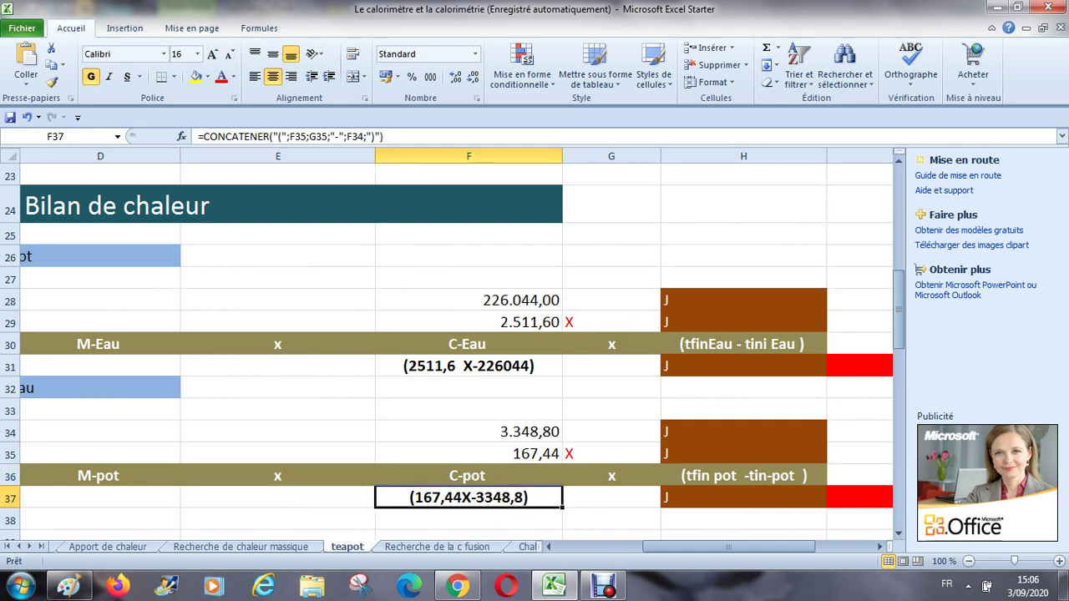
Step: Compare the water's heat variation expression in F31 with the pot's expression in F37
key("Up")
key("Up")
key("Up")
key("Up")
key("Up")
key("Up")
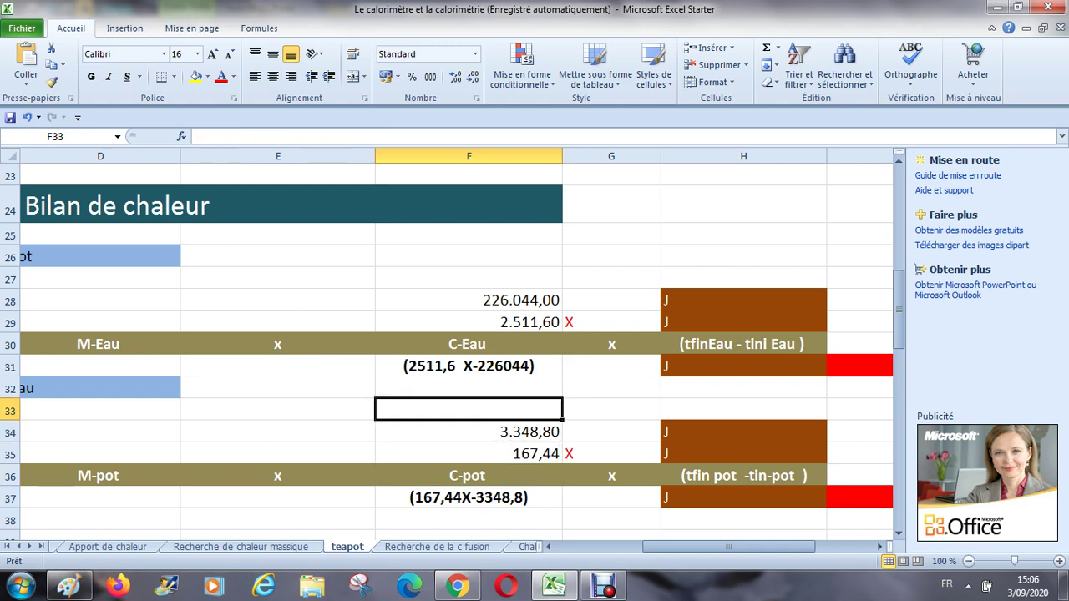
key("Down")
key("Down")
key("Down")
key("Down")
key("Down")
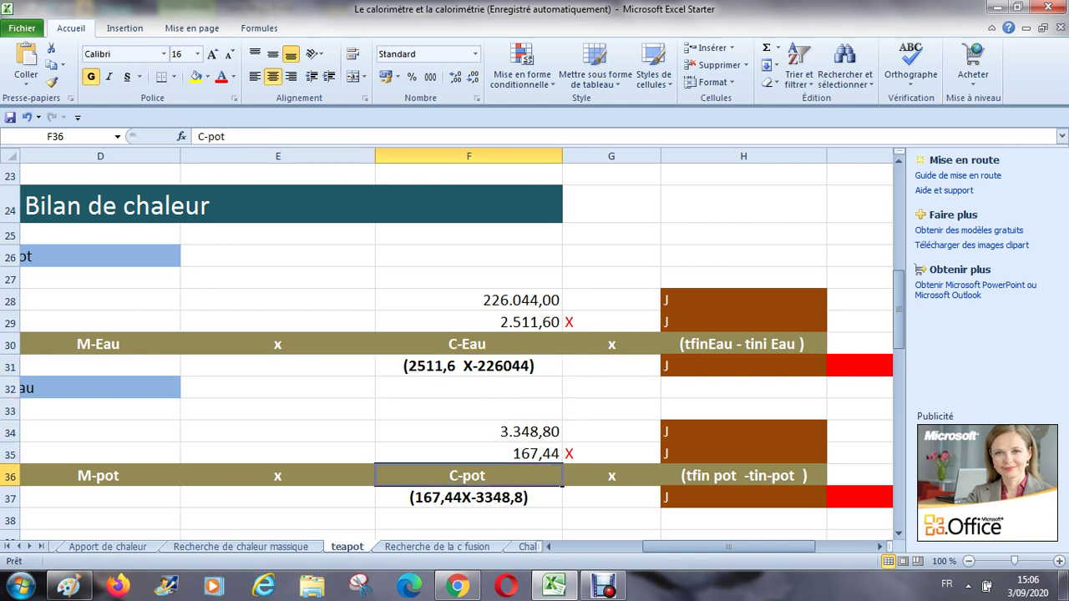
key("Up")
key("Up")
key("Up")
key("Up")
key("Up")
key("Up")
key("Down")
key("Down")
key("Down")
key("Down")
key("Down")
key("Up")
key("Up")
key("Up")
key("Up")
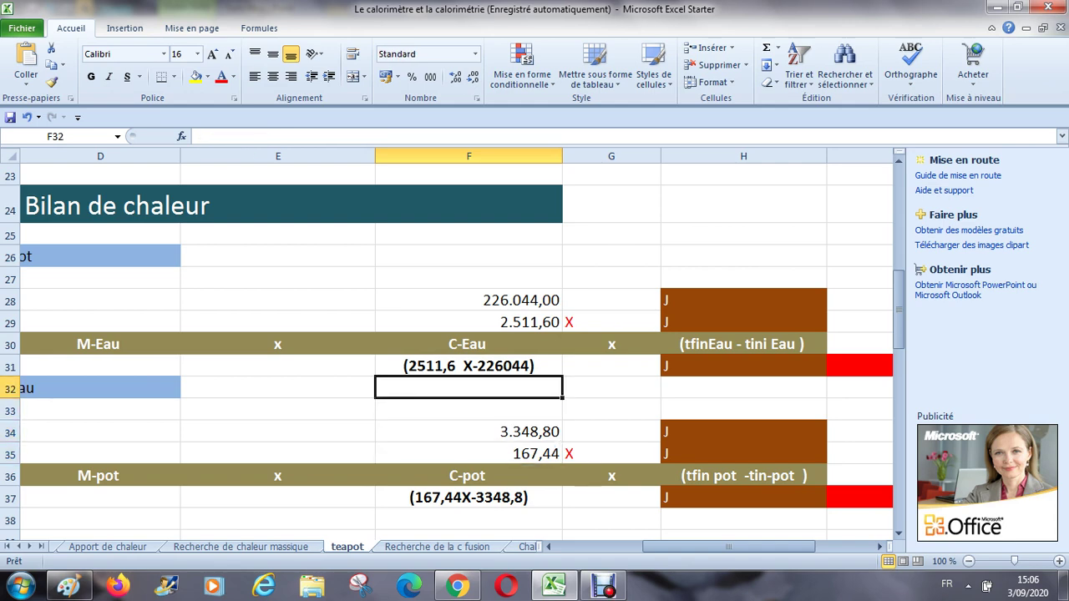
Step: Examine the water's heat variation in F31 together with its unit in H31 and its sign in I31
key("Right")
key("Right")
key("Right")
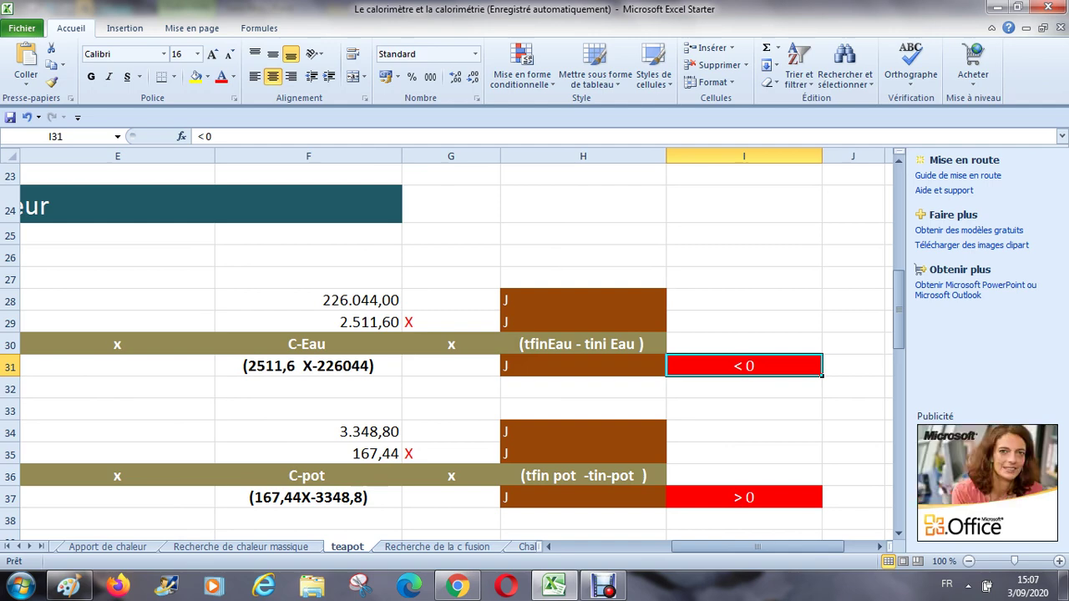
left_click(583, 366)
left_click(309, 365)
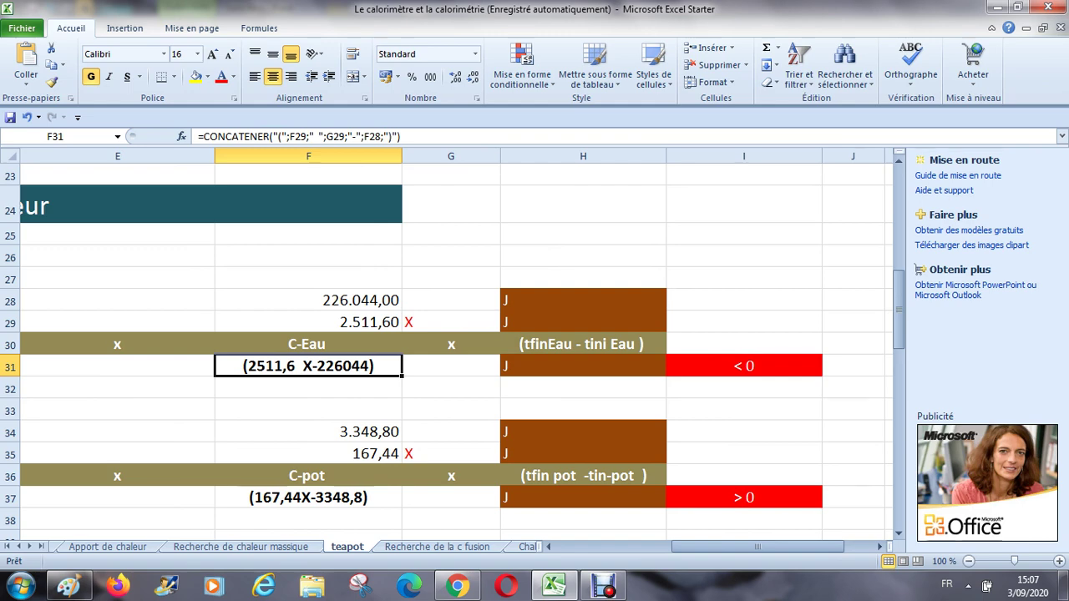
left_click(450, 366)
key("Right")
key("Right")
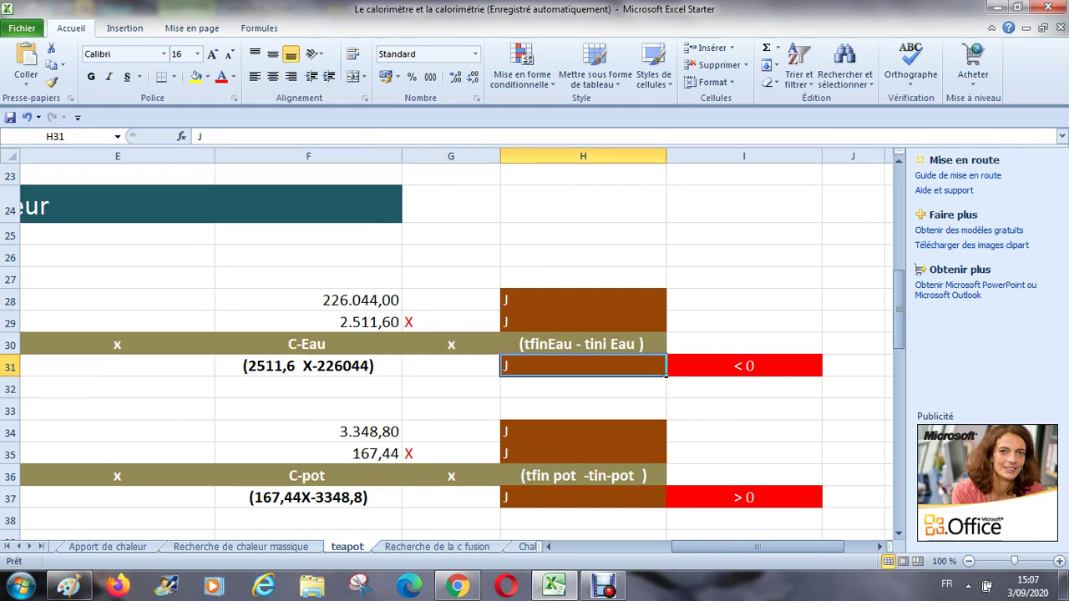
key("Right")
key("Left")
Step: Return to the pot's heat variation row and reread the expression in F37
key("Down")
key("Down")
key("Down")
key("Down")
key("Down")
key("Down")
key("Down")
key("Up")
key("Left")
key("Left")
key("Left")
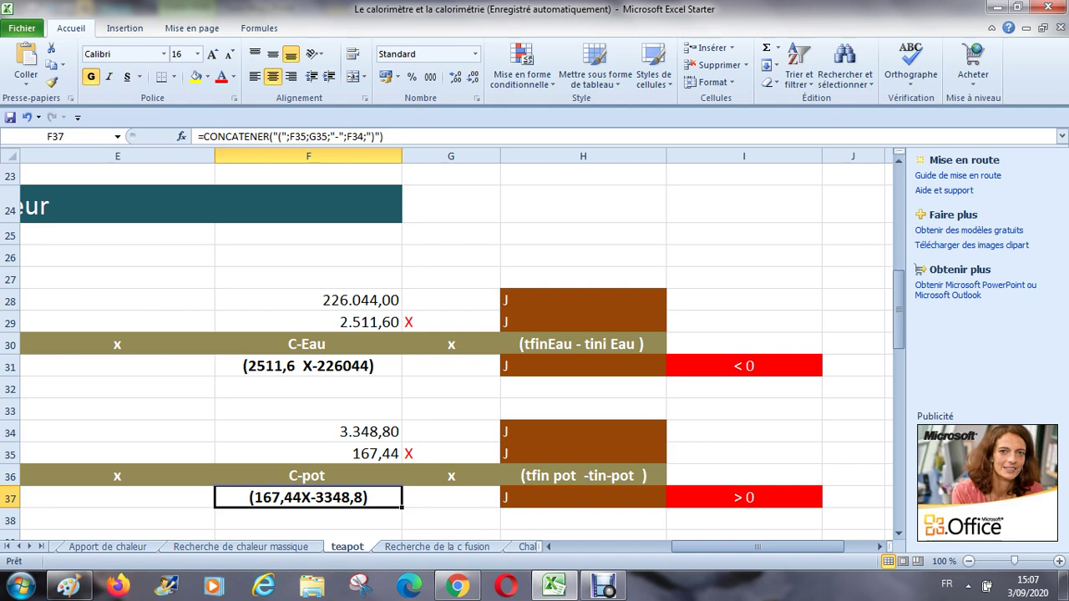
Step: Check the pot's heat variation in F37 against its sign in I37, going back and forth along row 37
key("Right")
key("Right")
key("Right")
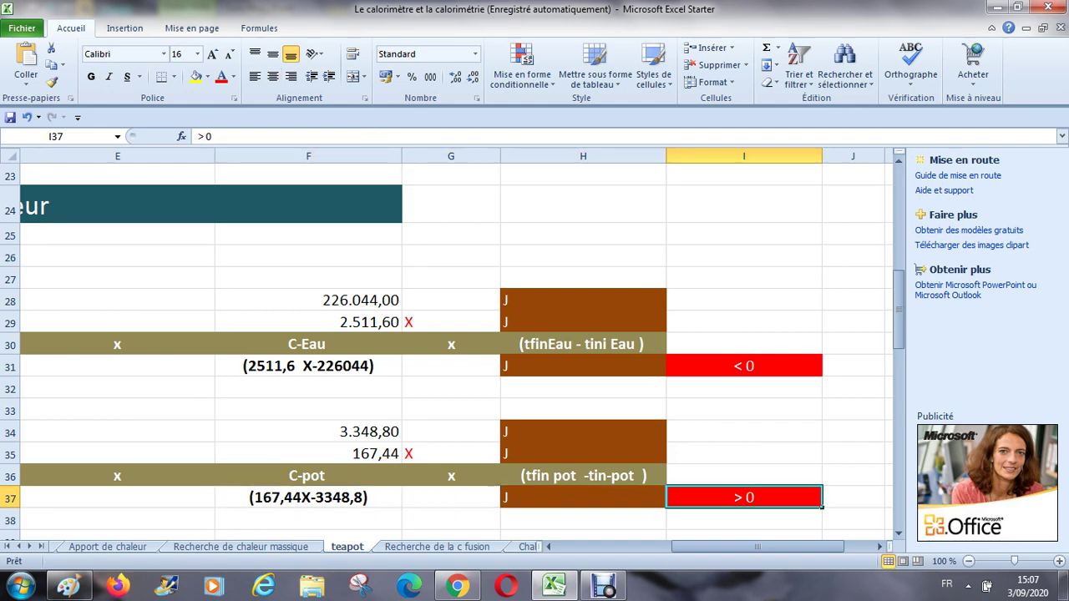
key("Left")
key("Left")
key("Left")
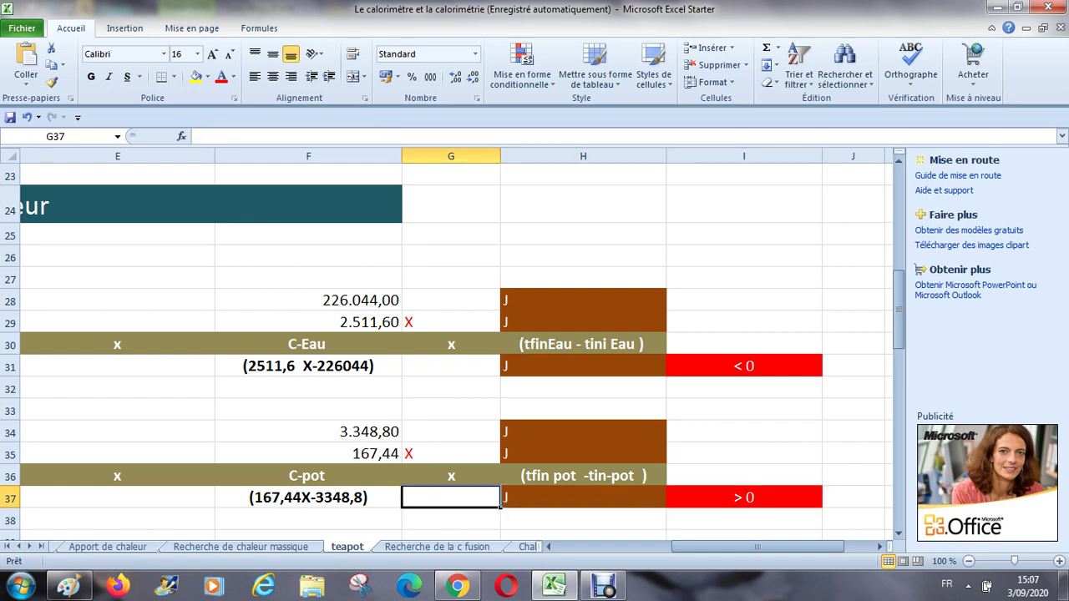
key("Right")
key("Right")
key("Right")
key("Left")
key("Left")
key("Left")
key("Right")
key("Right")
key("Right")
key("Left")
key("Left")
key("Left")
key("Right")
key("Right")
key("Right")
key("Left")
key("Left")
key("Left")
key("Right")
key("Right")
key("Right")
key("Left")
key("Left")
key("Left")
Step: Go back up to the water's heat variation row and review its sign in I31
key("Left")
key("Up")
key("Up")
key("Up")
key("Up")
key("Up")
key("Up")
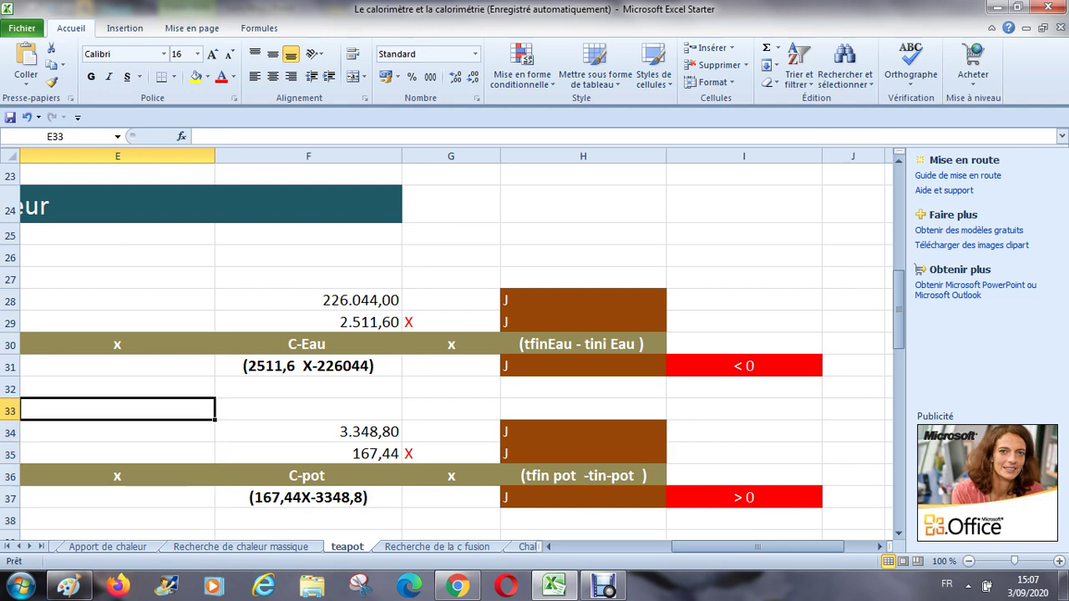
key("Right")
key("Right")
key("Right")
key("Right")
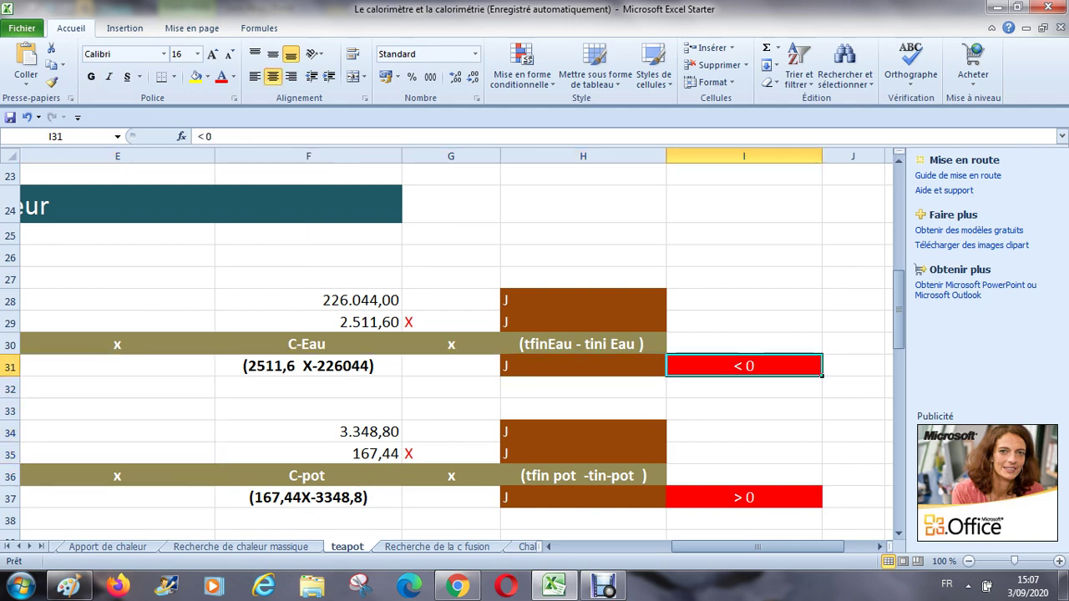
key("Left")
Step: Go down to the "Résolution de l'équation" section and its - ΔQ -Eau heading in D40
key("Home")
key("Down")
key("Down")
key("Down")
key("Down")
key("Down")
key("Down")
key("Down")
key("Down")
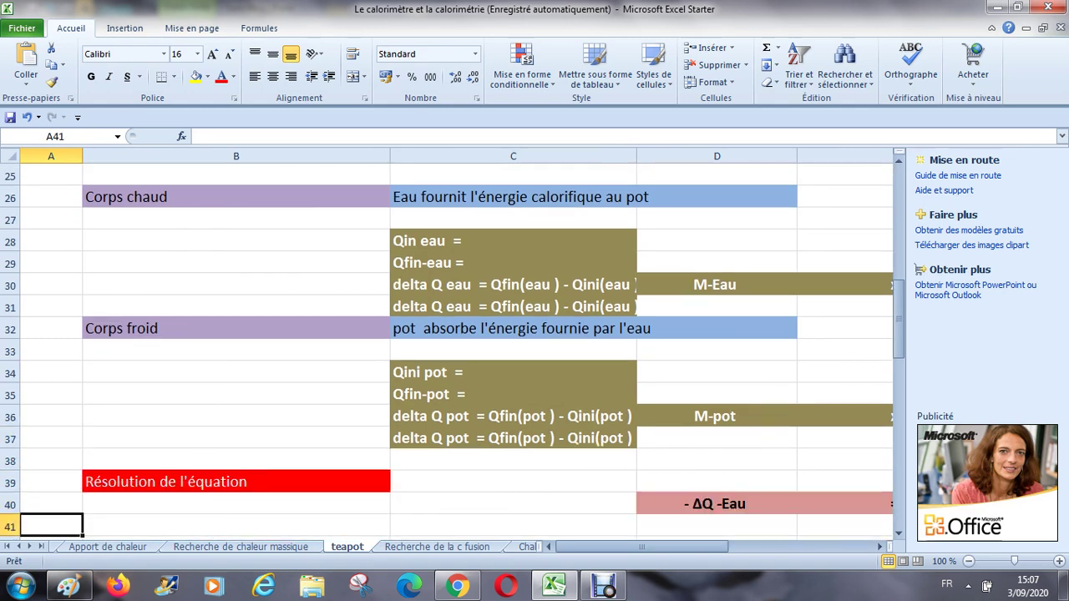
key("Right")
key("Right")
key("Right")
key("Down")
Step: Examine the heat balance in row 40, comparing - ΔQ -Eau in D40 with ΔQ -pot in F40
key("Right")
key("Right")
key("Right")
key("Left")
key("Left")
key("Left")
key("Right")
key("Right")
key("Left")
key("Left")
key("Right")
key("Right")
key("Left")
key("Left")
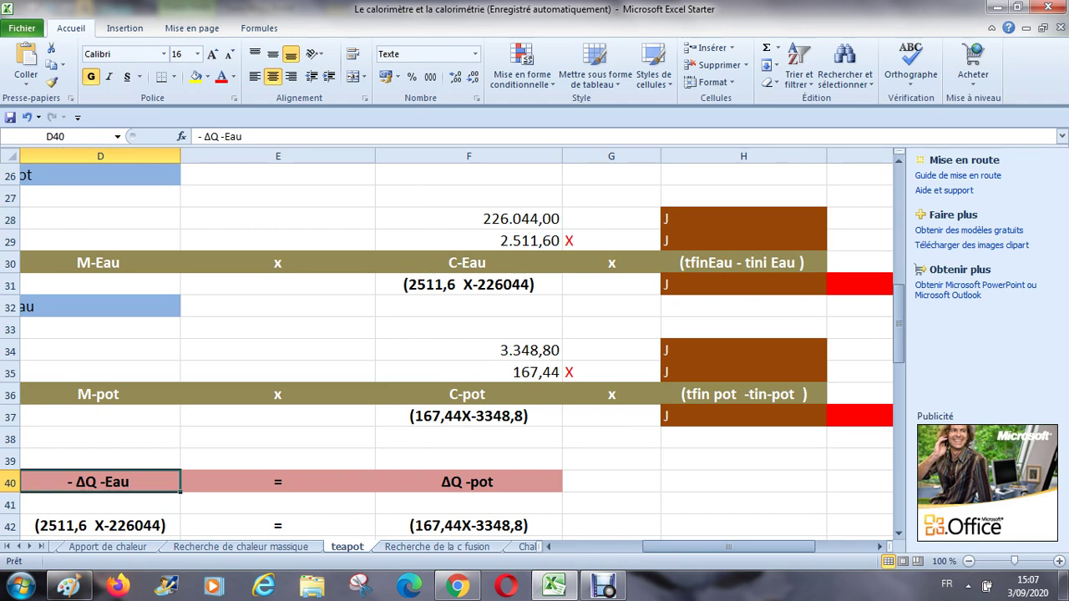
key("Right")
key("Right")
key("Down")
key("Left")
key("Left")
Step: Go back from the heat balance to the water's expression in F31 and its sign in I31
key("Up")
key("Up")
key("Up")
key("Up")
key("Up")
key("Up")
key("Up")
key("Up")
key("Up")
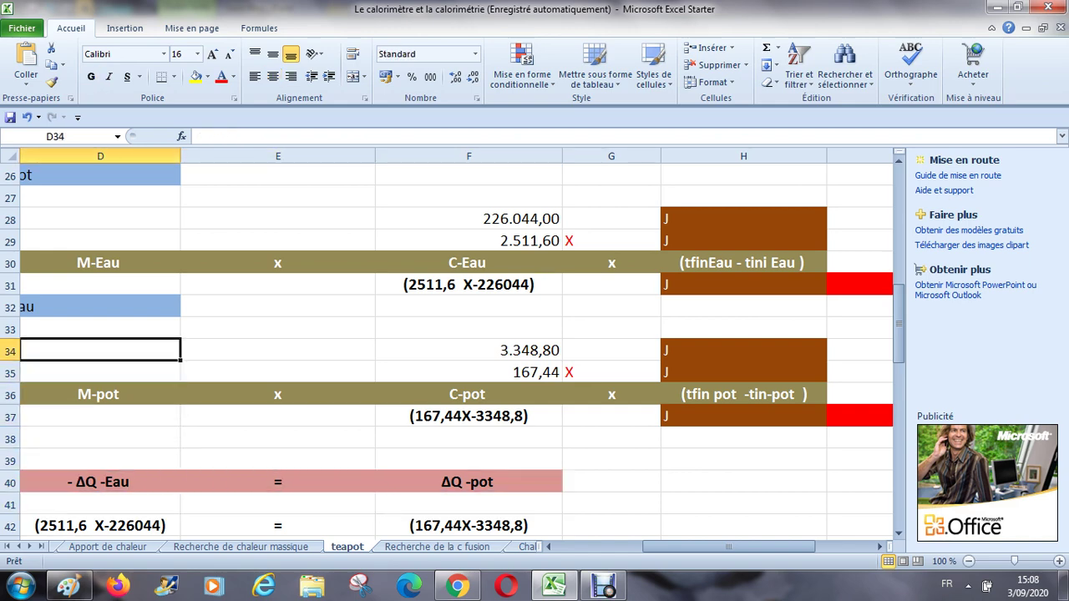
key("Right")
key("Right")
key("Up")
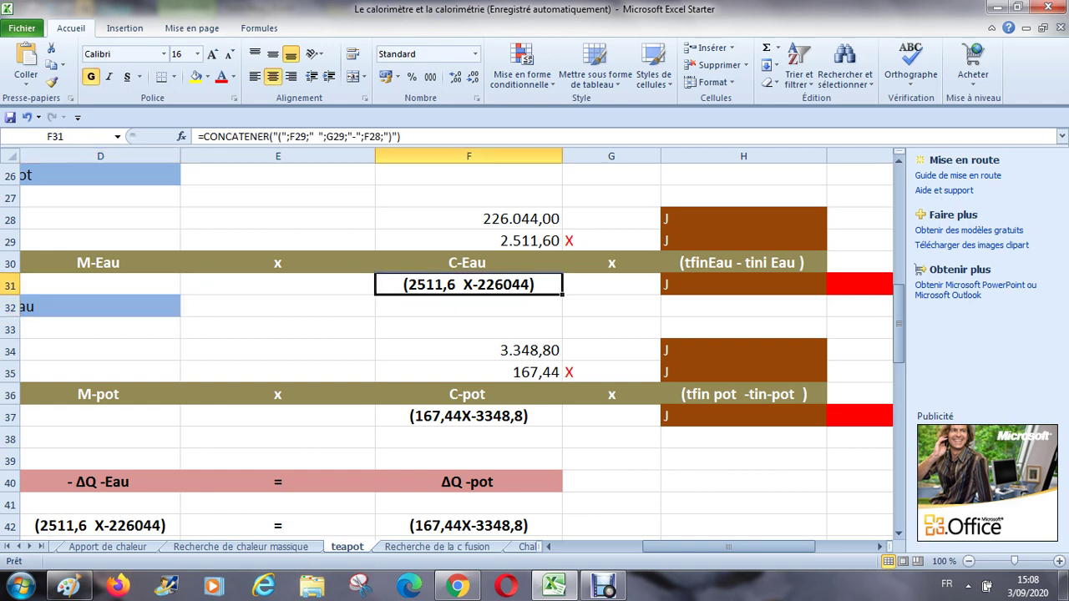
key("Right")
key("Right")
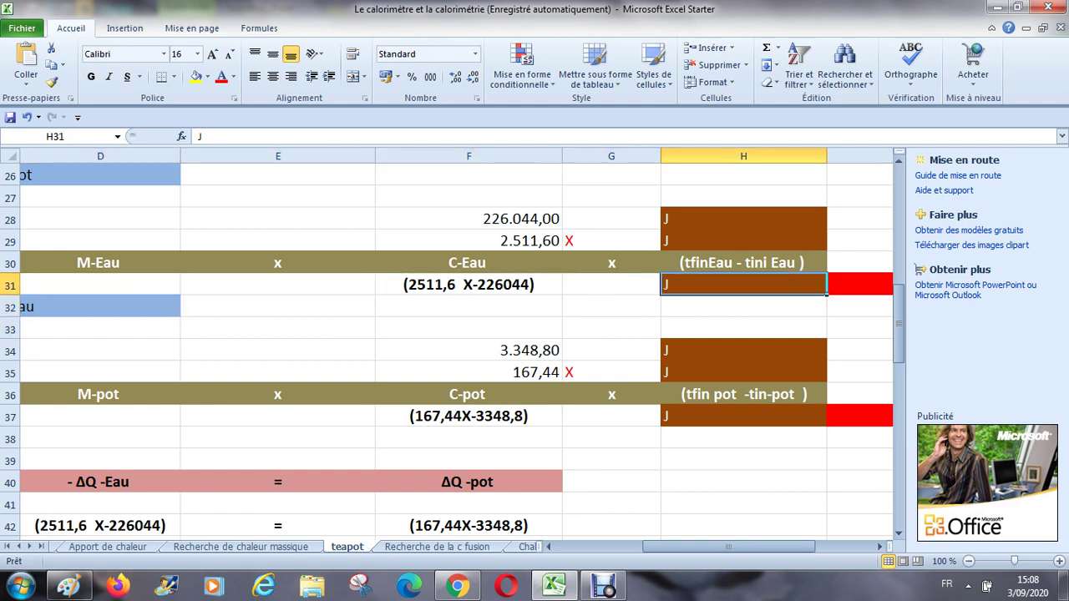
key("Right")
key("Right")
key("Left")
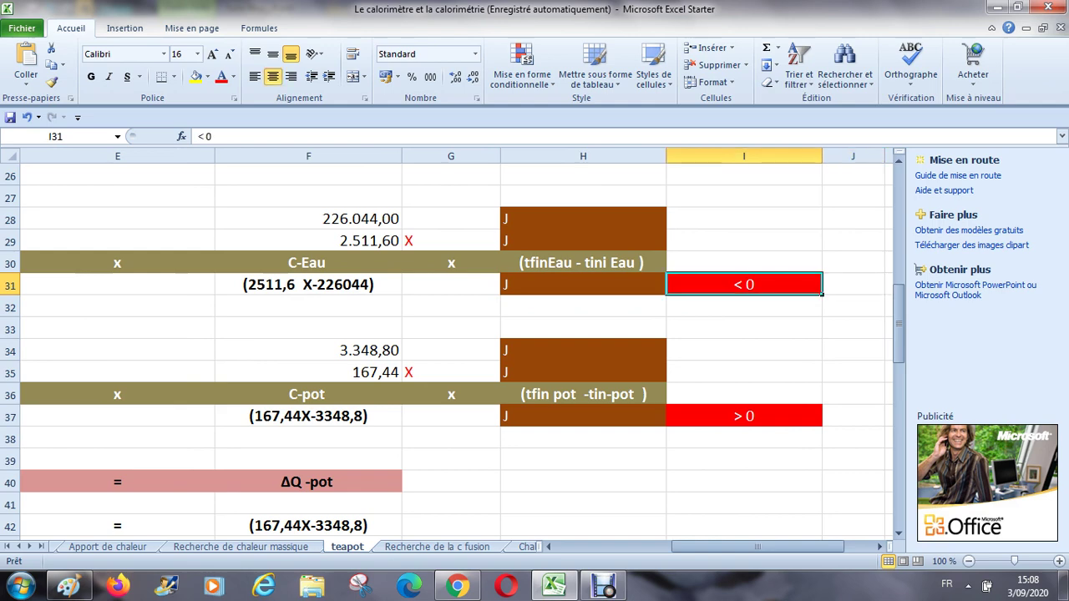
Step: Go down to the equation's first line in row 42 and review the minus sign in C42 and the water expression in D42
key("Down")
key("Down")
key("Down")
key("Down")
key("Down")
key("Down")
key("Down")
key("Down")
key("Left")
key("Left")
key("Left")
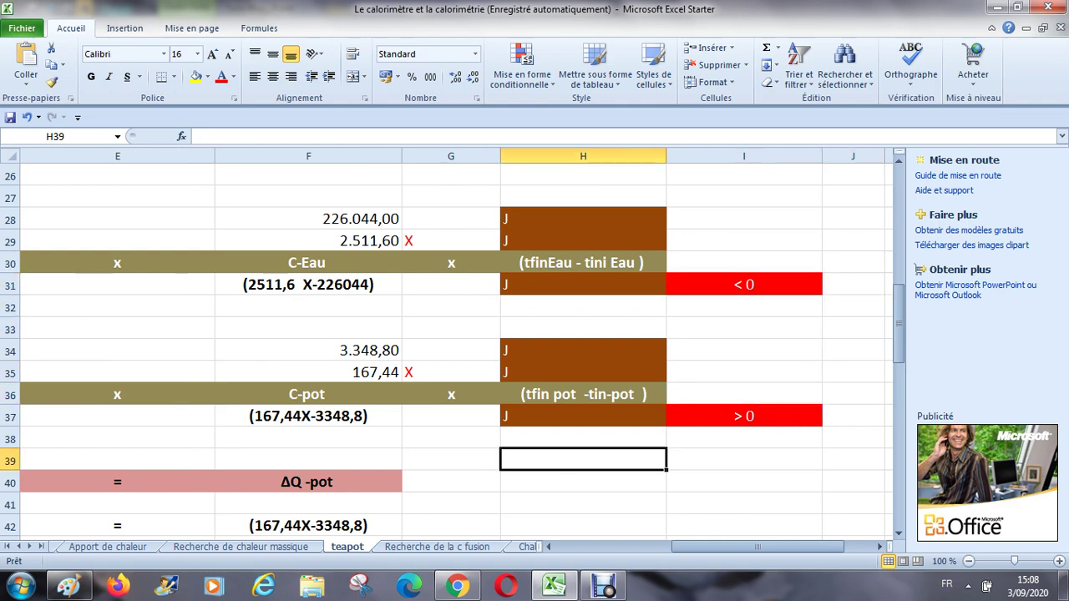
key("Left")
key("Left")
key("Left")
key("Down")
key("Down")
key("Down")
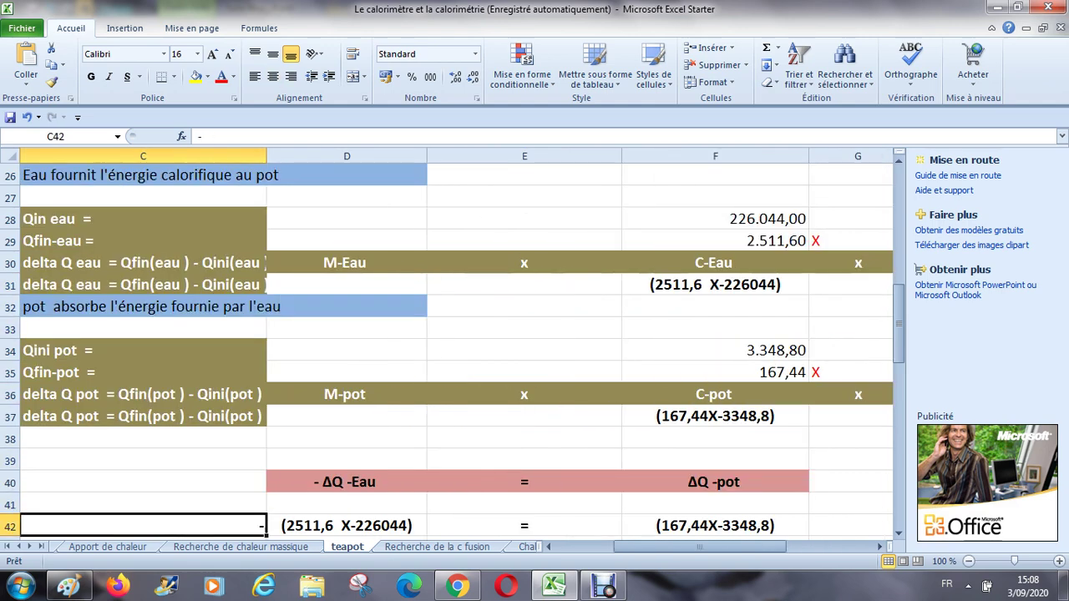
key("Right")
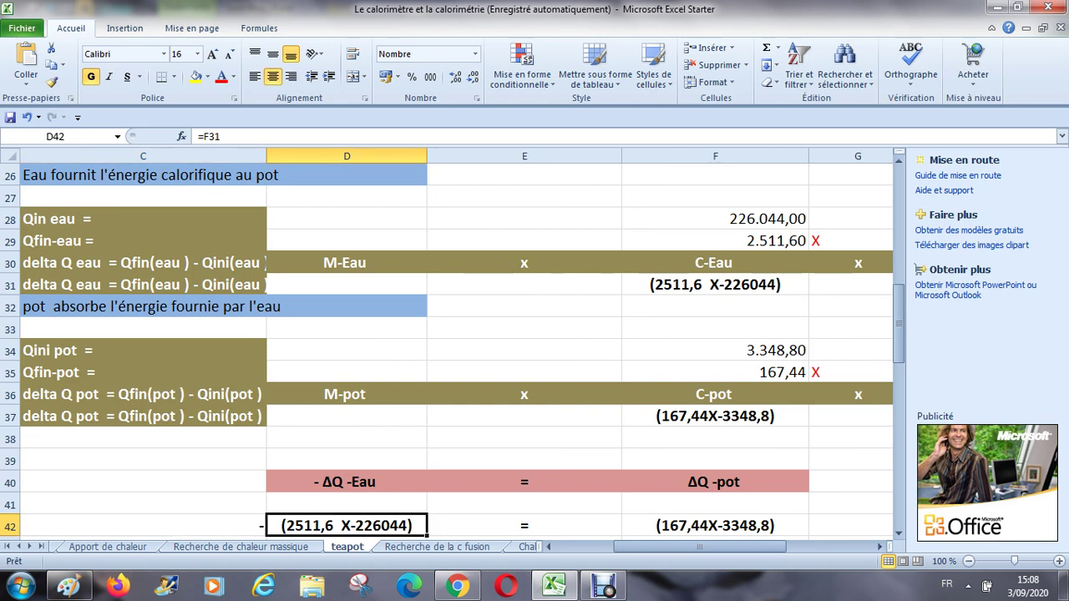
Step: Look over the equation lines below row 42, returning to the minus sign and water expression in C42:D42
key("Down")
key("Down")
key("Down")
key("Up")
key("Up")
key("Up")
key("Left")
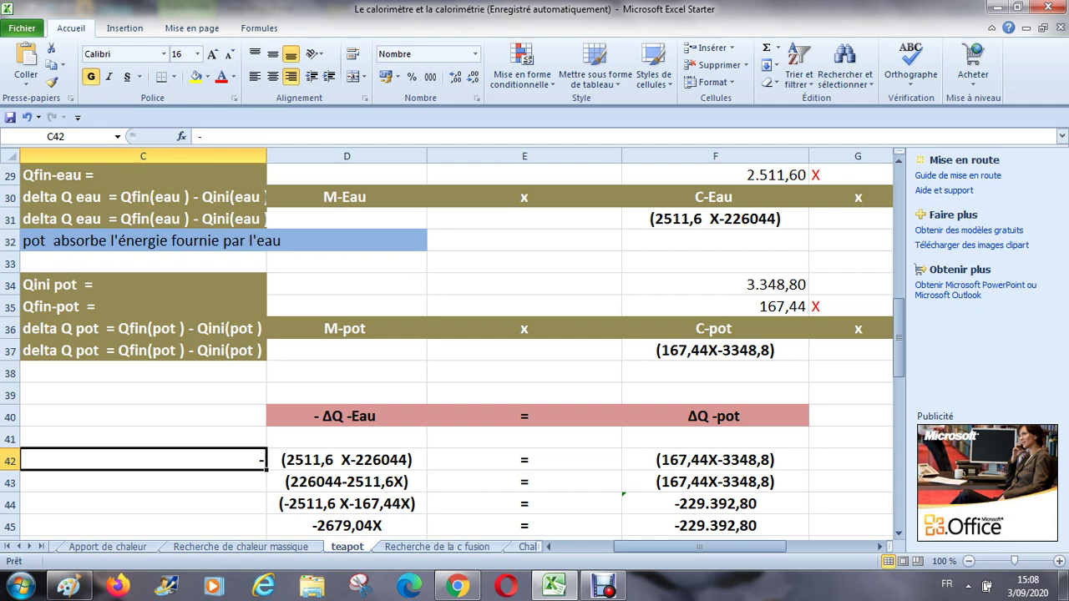
left_click(347, 459)
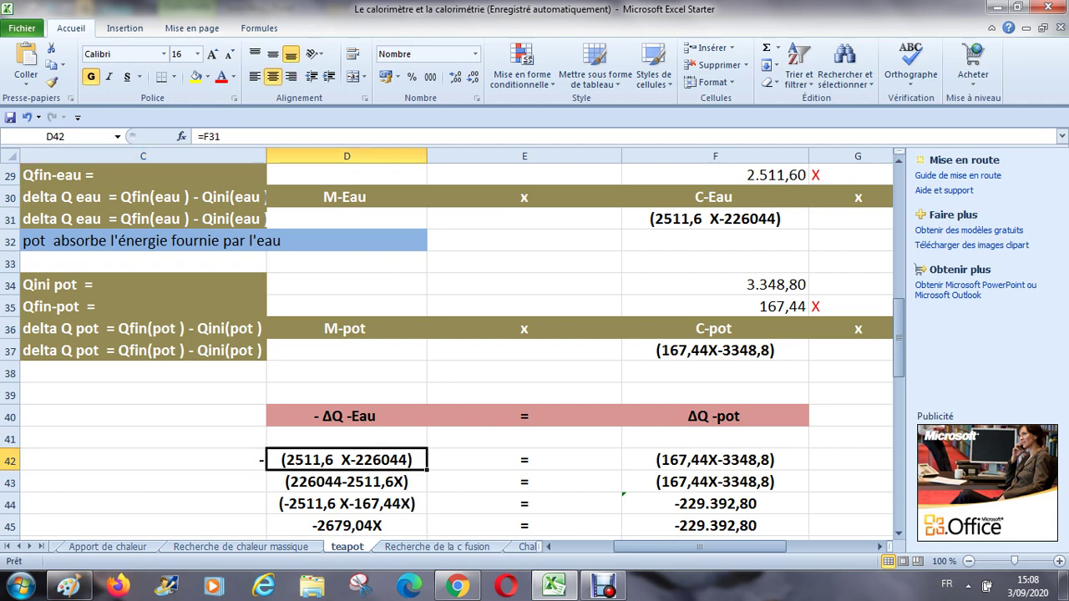
key("shift+Left")
key("shift+Right")
Step: Go back up to row 32, moving across to F32 beneath the water's expression in F31
key("Up")
key("Up")
key("Up")
key("Up")
key("Up")
key("Up")
key("Up")
key("Up")
key("Up")
key("Up")
key("Up")
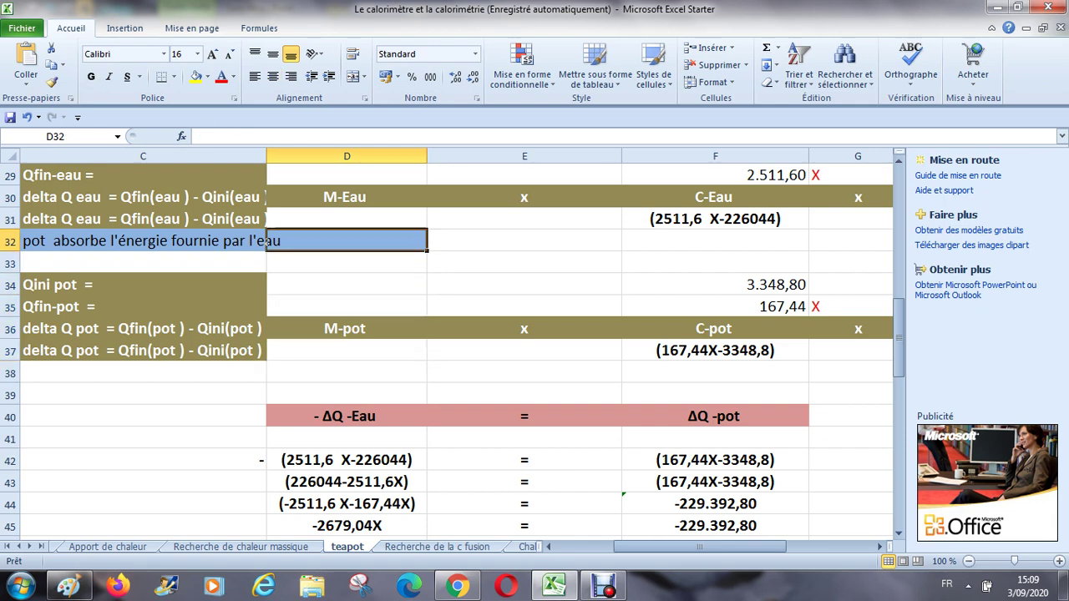
key("Right")
key("Right")
Step: Go back down to the pot's expression in F42 on the equation's first line
key("Down")
key("Down")
key("Down")
key("Down")
key("Down")
key("Down")
key("Down")
key("Down")
key("Down")
key("Down")
key("Down")
key("Down")
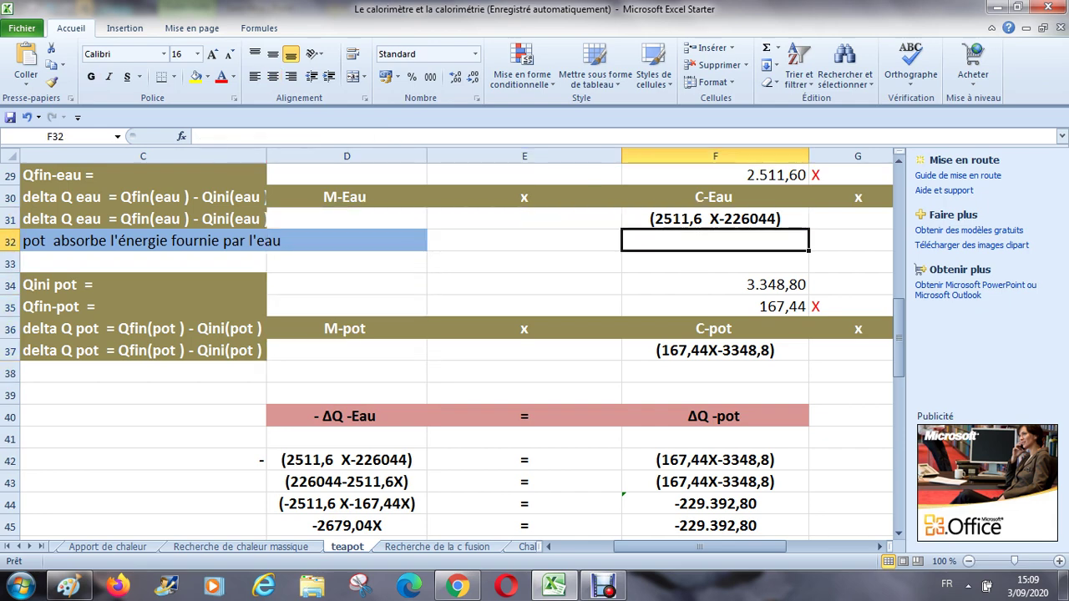
key("Up")
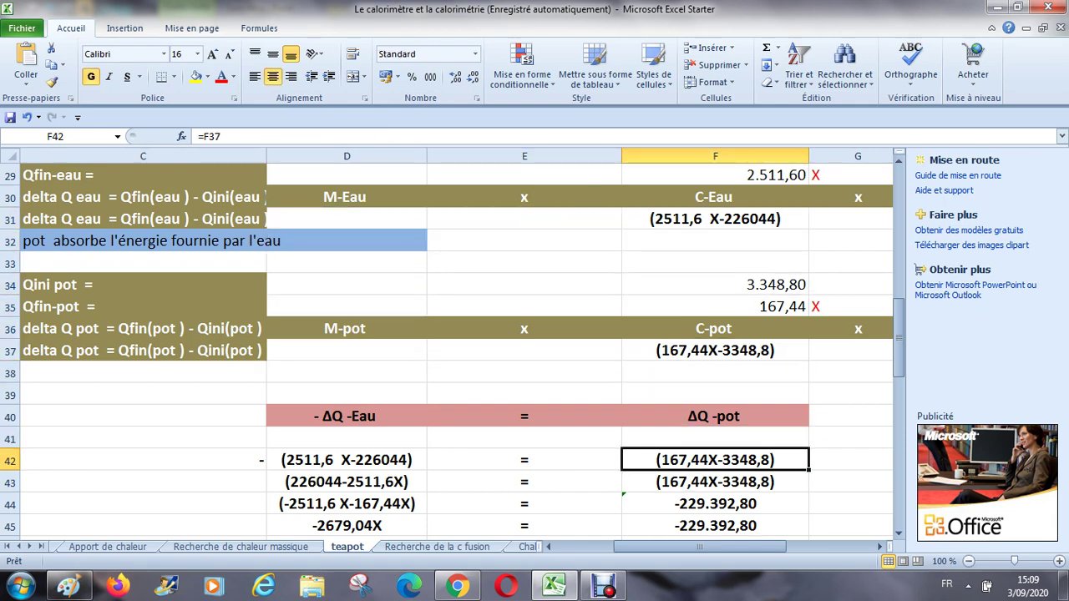
Step: Compare the water expression in D42 with the pot expression in F42, including the equals sign in E42
key("Left")
key("Left")
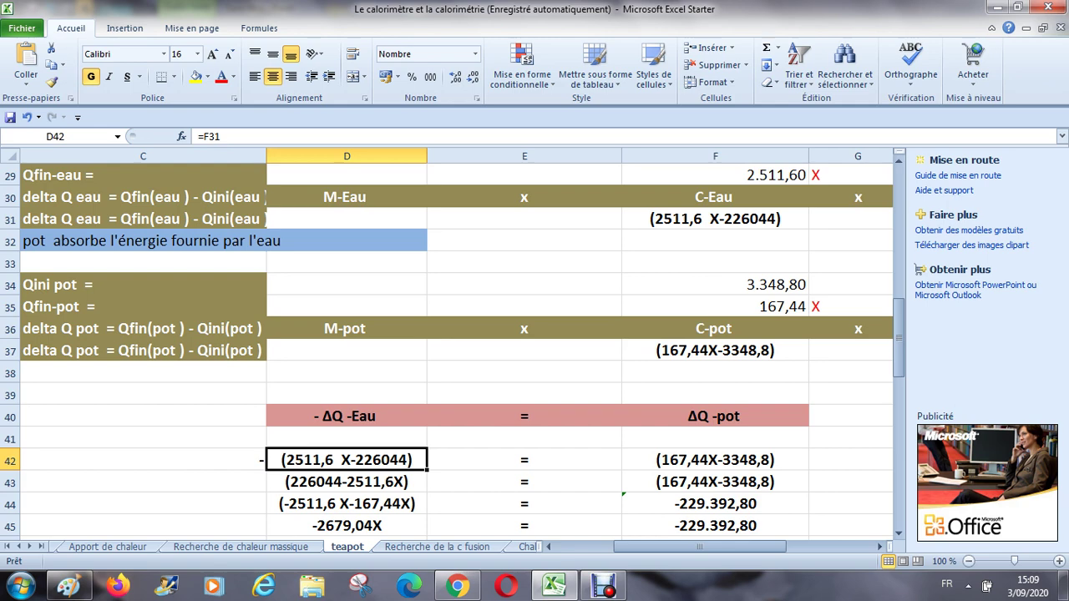
key("Right")
key("Right")
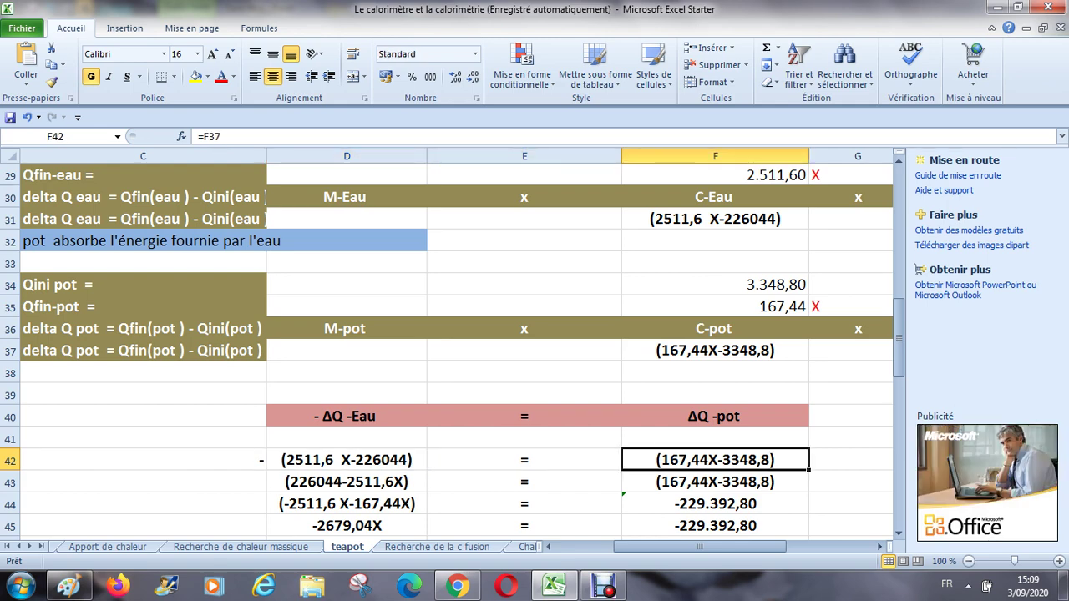
key("Left")
key("Left")
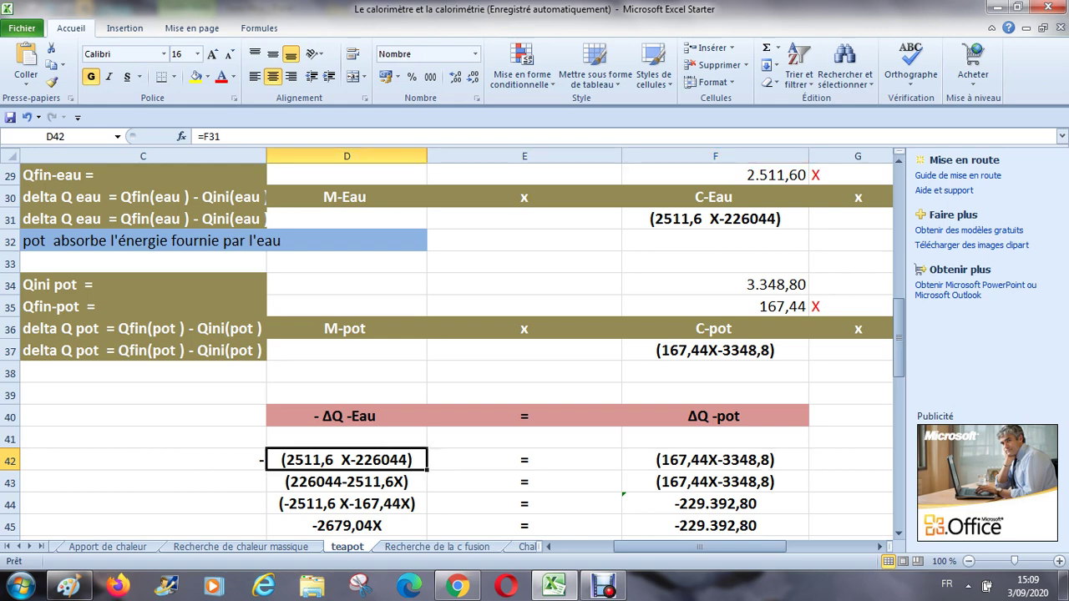
key("Right")
key("Right")
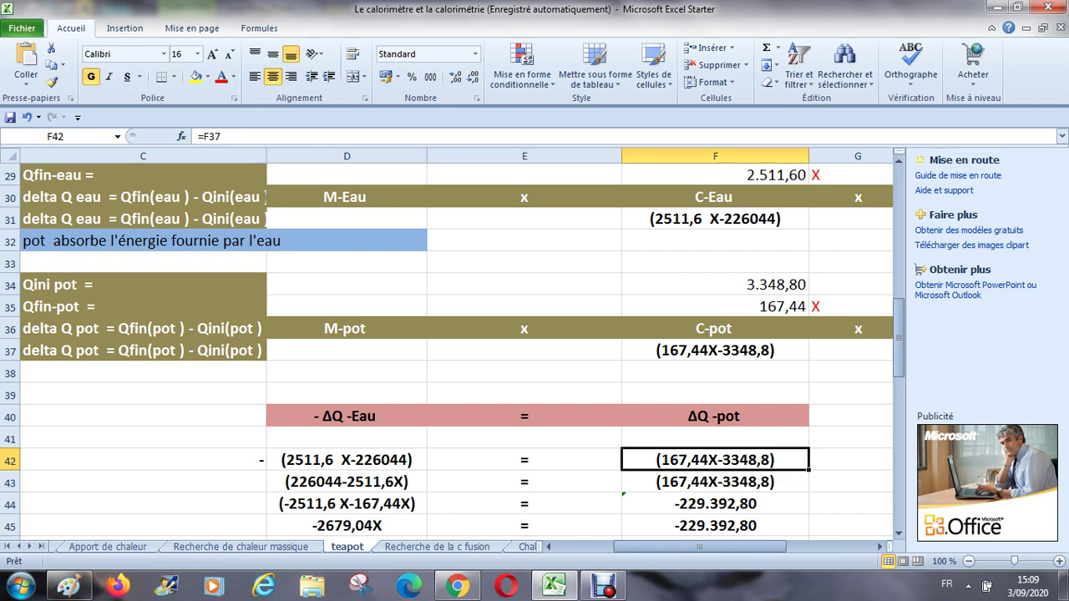
key("Left")
key("Left")
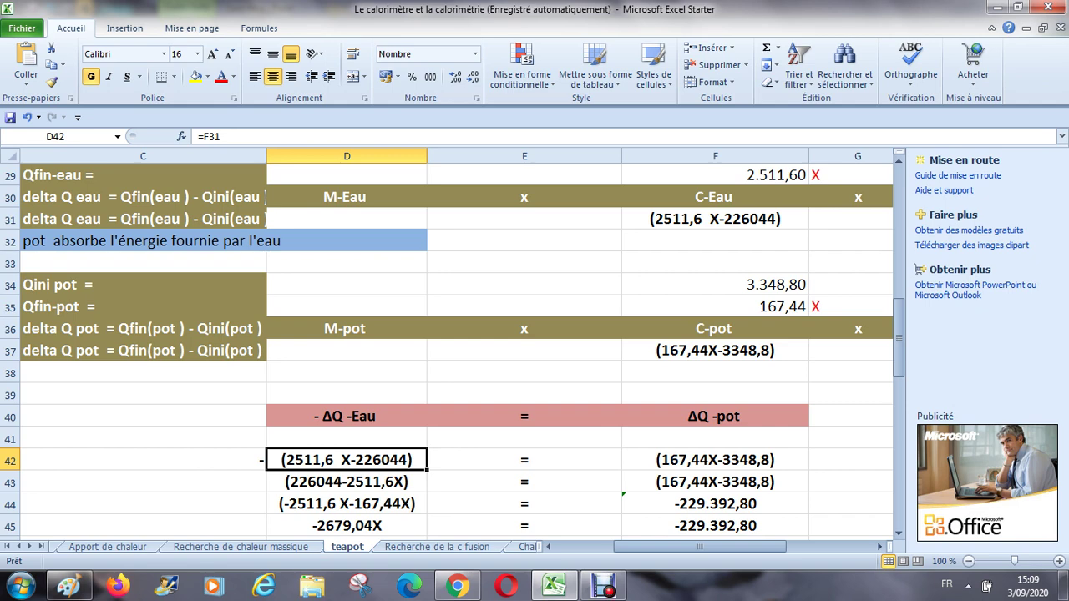
key("Right")
key("Right")
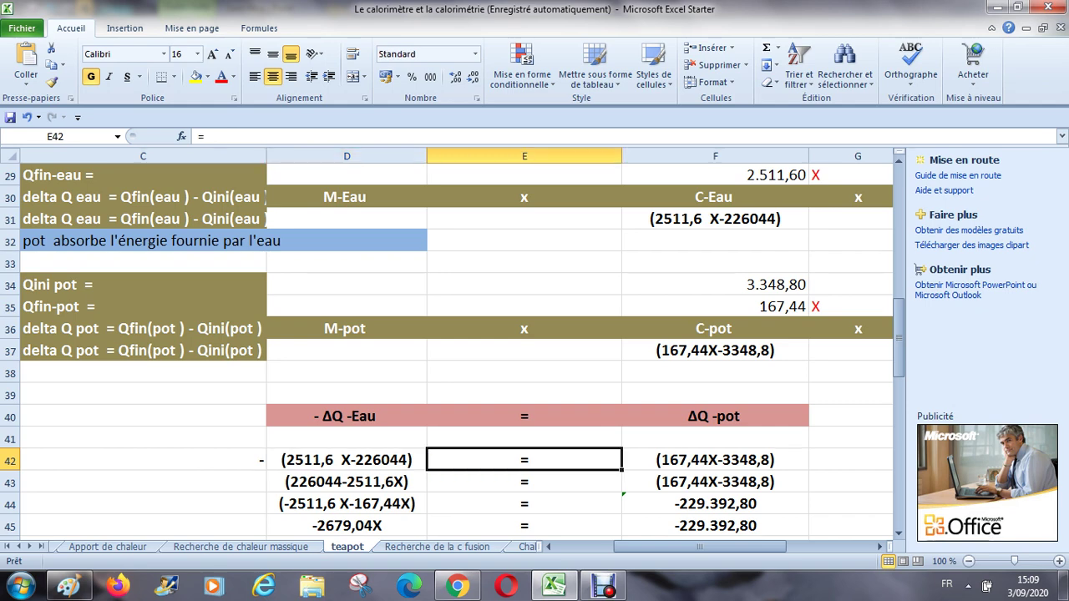
key("Left")
key("Right")
key("Left")
key("Left")
key("Right")
key("Right")
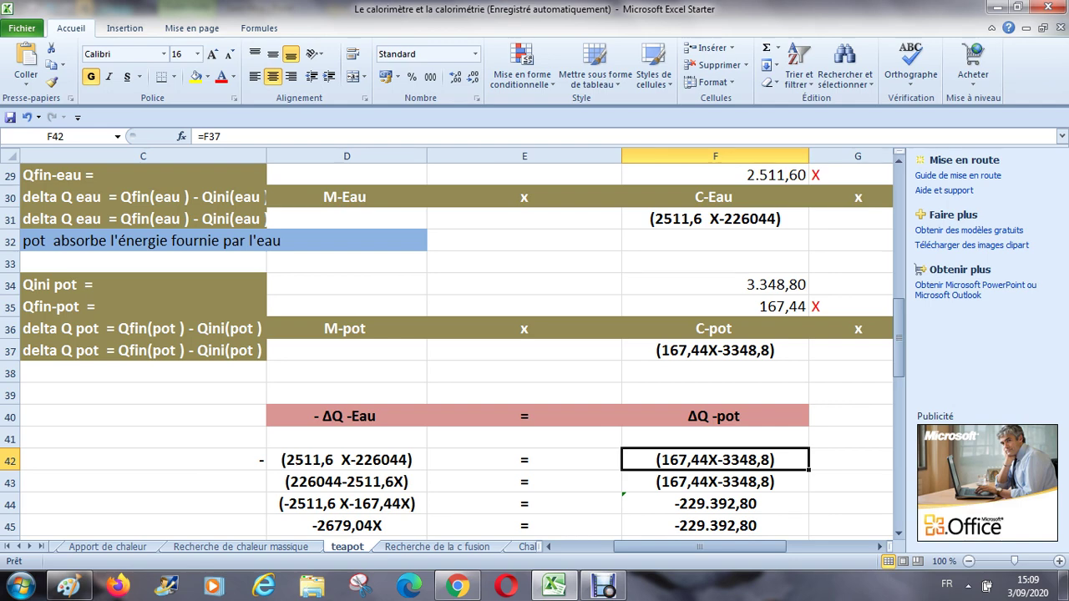
Step: Compare the negated water expression in D42 with its sign-reversed form in D43
left_click(347, 459)
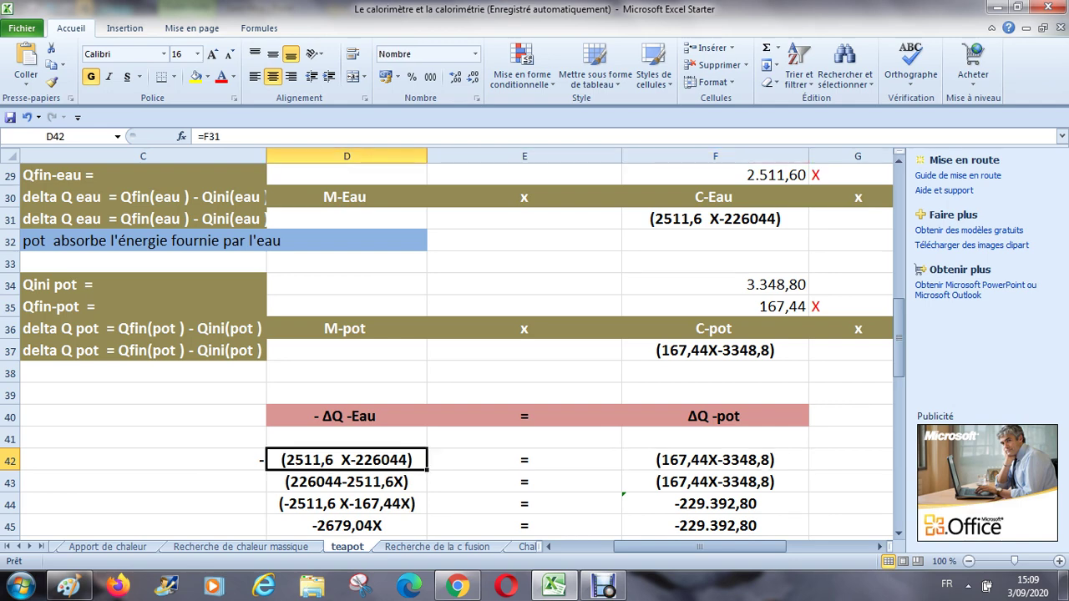
key("Down")
key("Down")
key("Up")
key("Up")
key("Left")
key("Right")
key("Down")
key("Up")
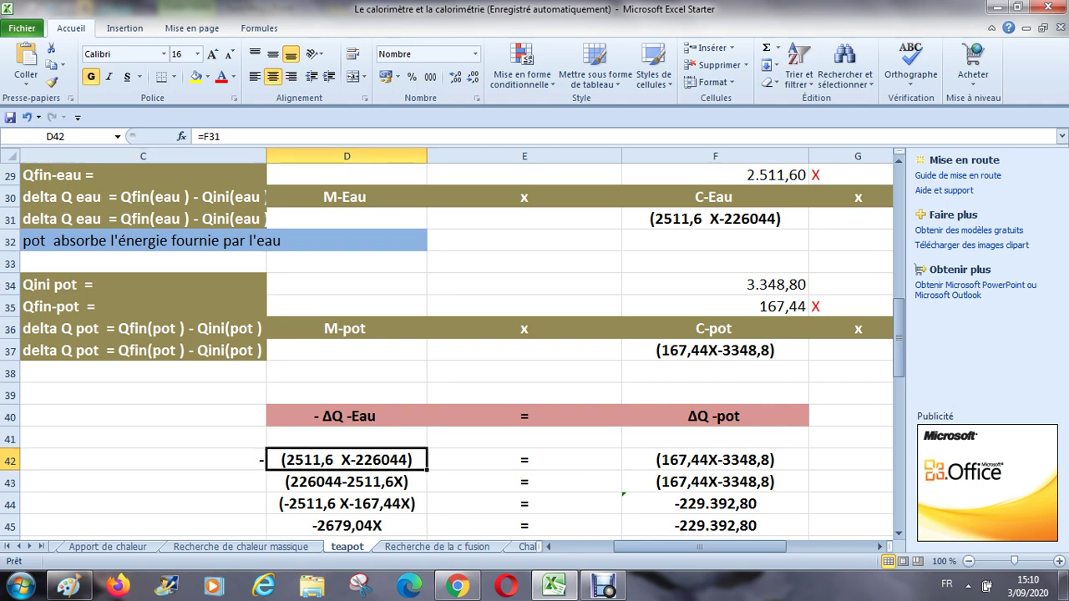
left_click(346, 482)
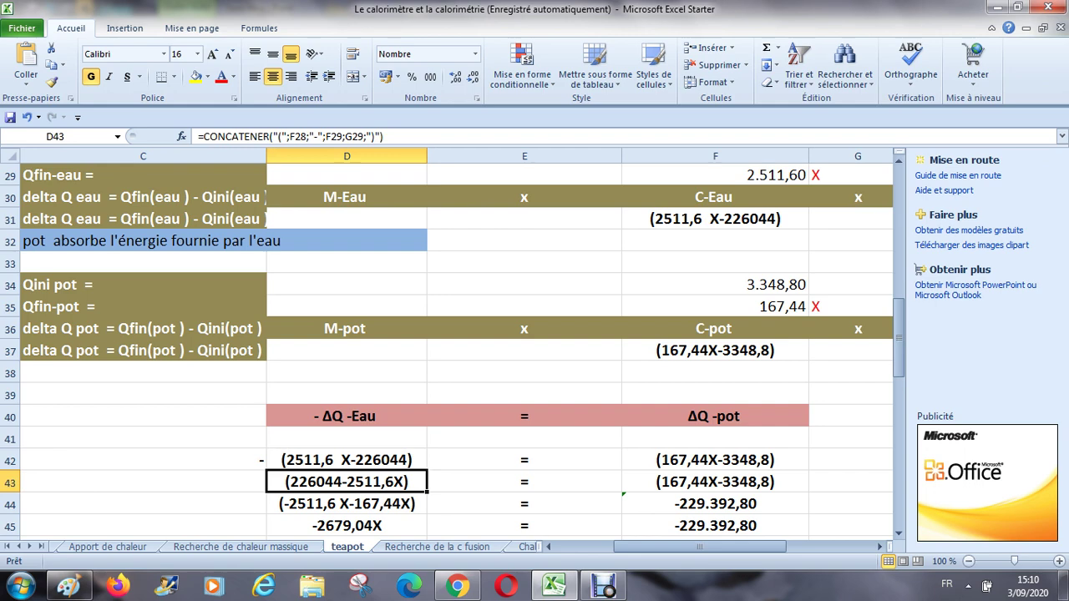
Step: Follow the pot expression from F42 to F43, continuing to the regrouped terms in D44 and F44
left_click(347, 460)
left_click(715, 460)
left_click(715, 482)
key("Down")
key("Left")
key("Left")
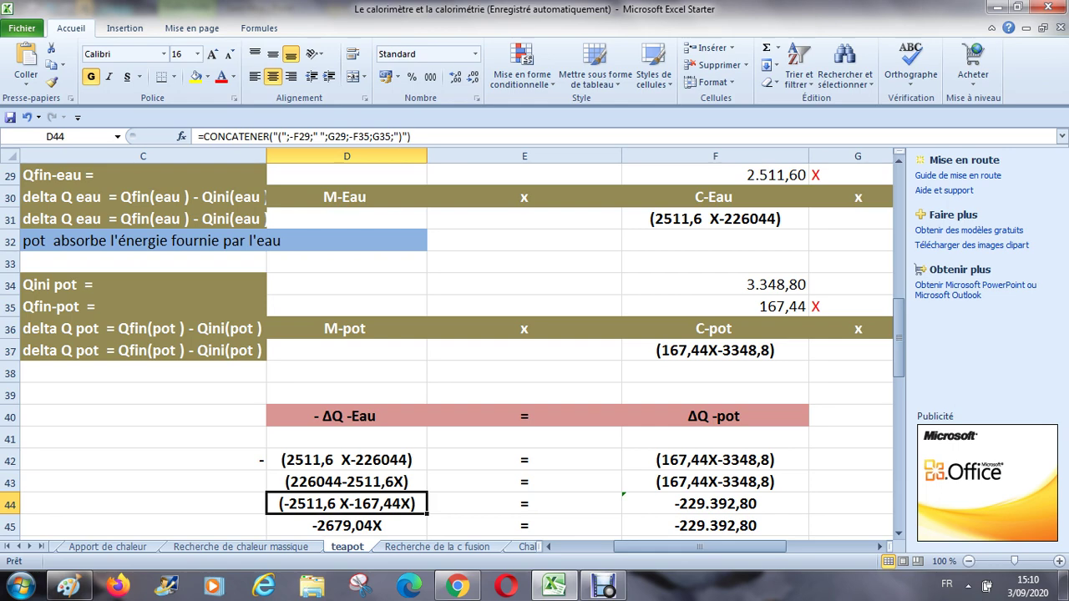
left_click(715, 504)
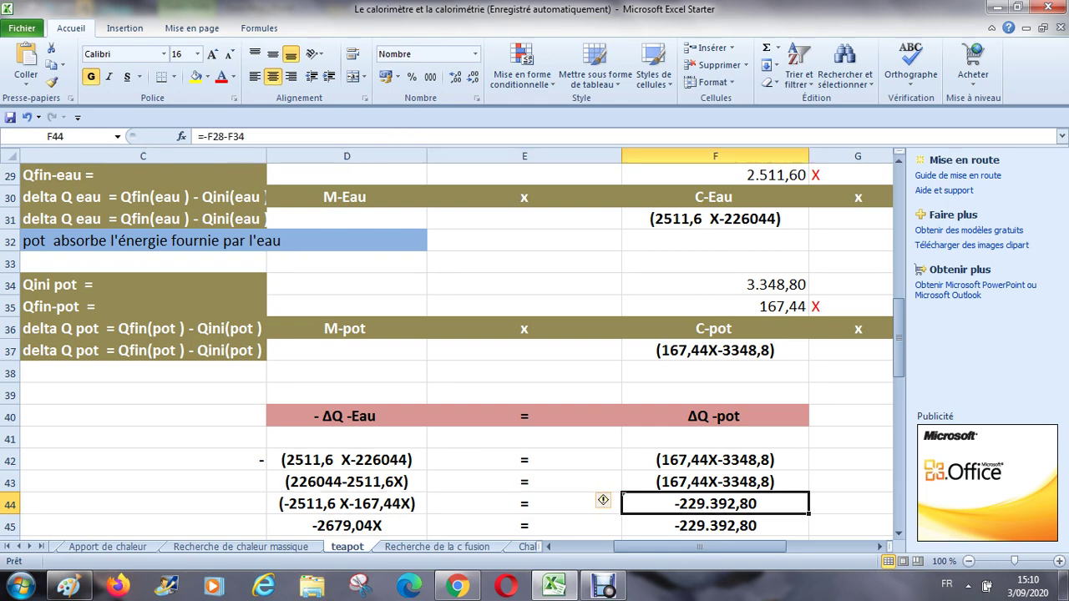
Step: Check the formula for X in F46 against the constants in F44 and F45
key("Down")
key("Down")
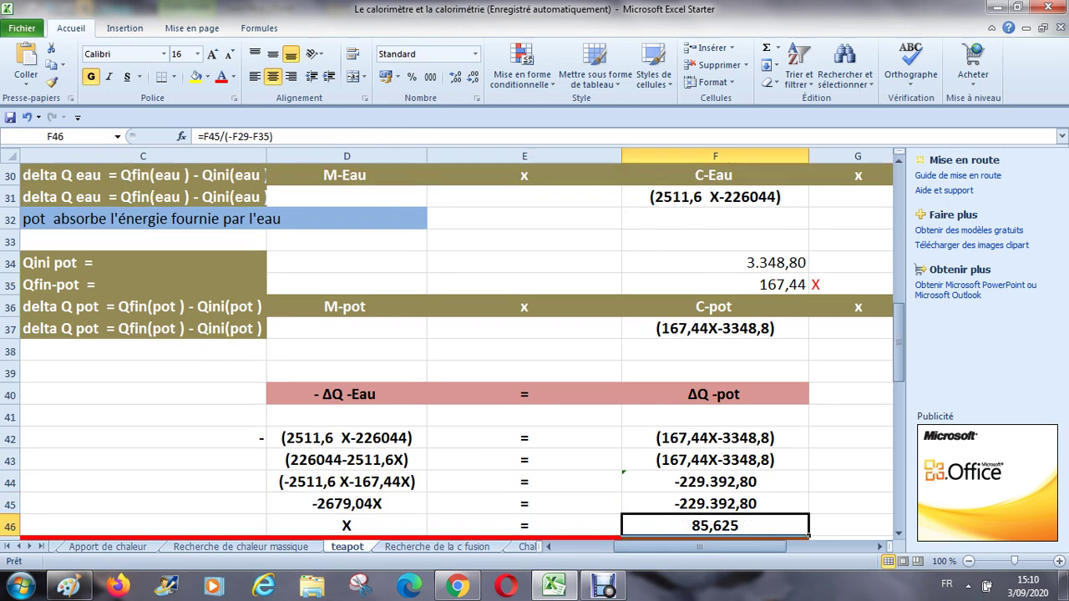
key("Up")
key("Up")
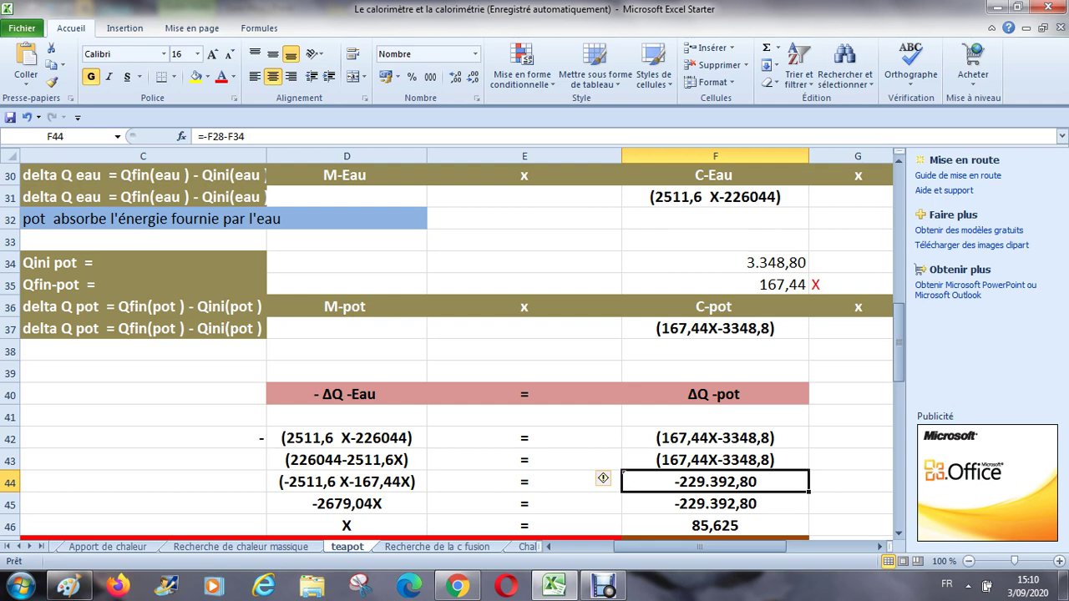
left_click(714, 503)
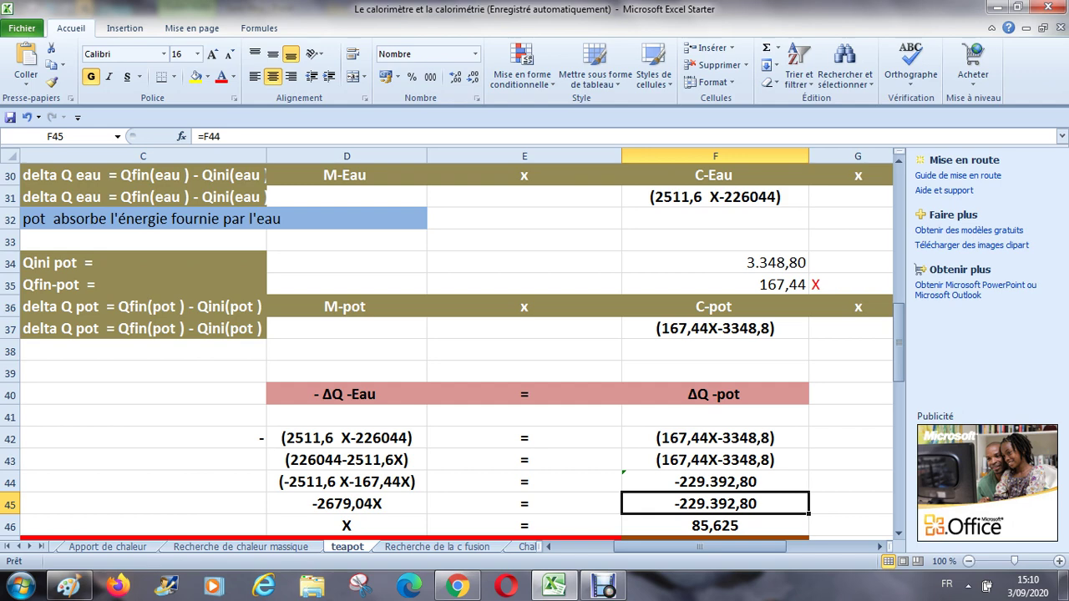
Step: Examine the reduced equation in row 45, from the X term in D45 to the constant in F45
left_click(715, 525)
left_click(524, 525)
left_click(524, 504)
key("Left")
key("Down")
key("Down")
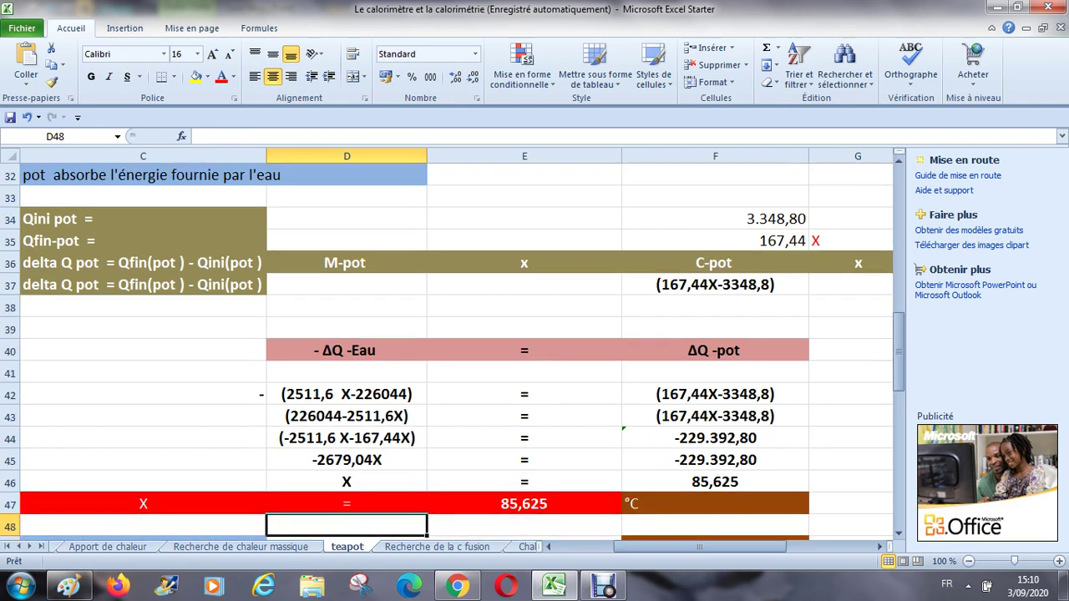
left_click(346, 459)
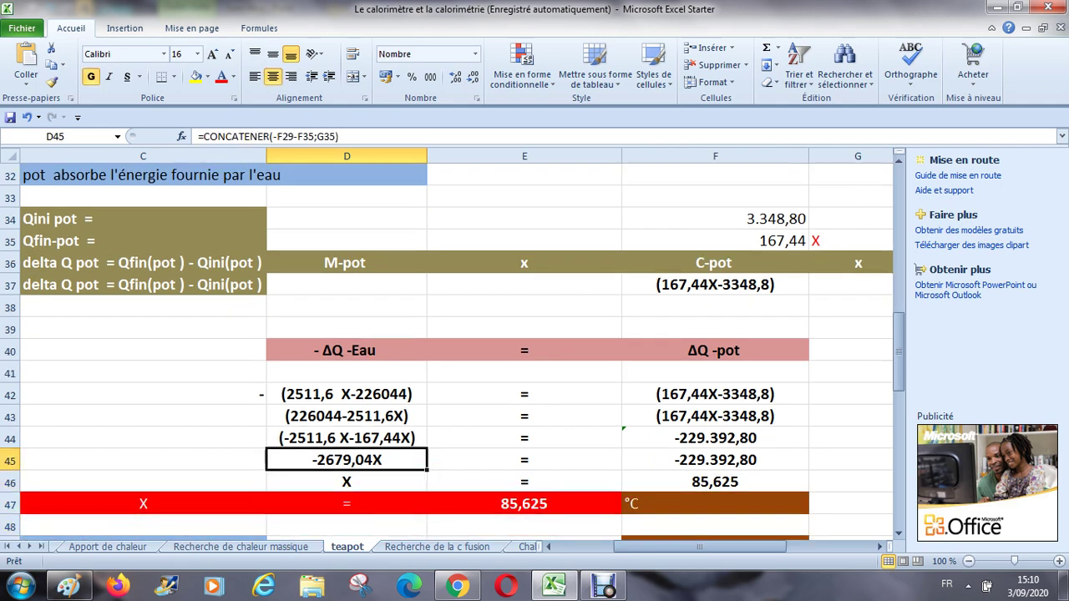
key("Right")
key("Right")
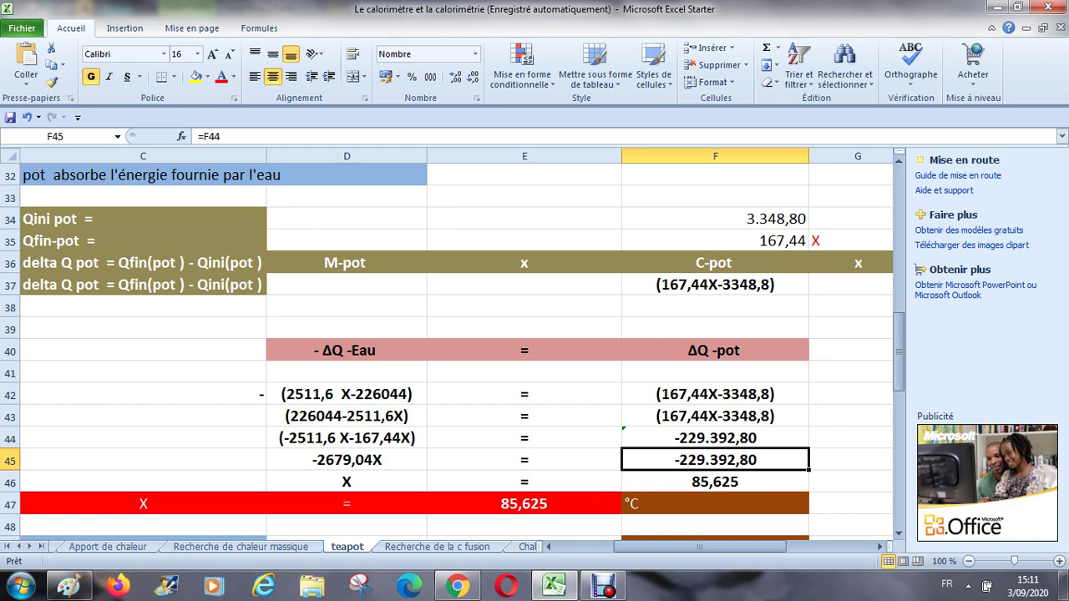
Step: Review the division solving for X in F46 and the final temperature in E47
key("Left")
key("Left")
key("Right")
key("Right")
key("Down")
key("Down")
key("Down")
key("Down")
key("Up")
key("Up")
key("Up")
key("Down")
key("Up")
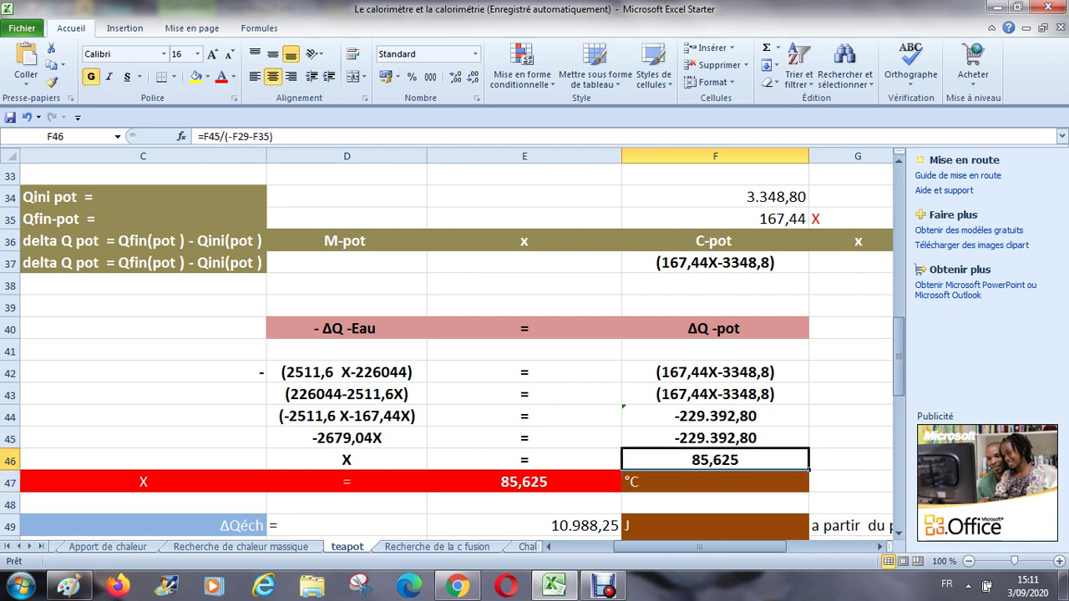
key("Down")
key("Left")
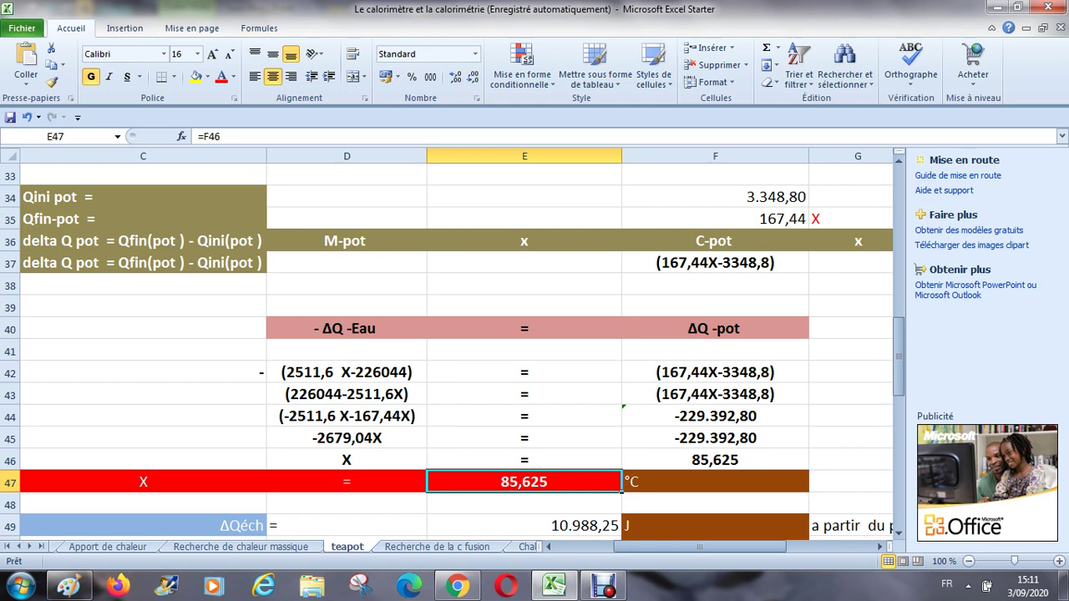
Step: Trace the calculation back from the result in E47 through the heat balance to the problem statement in row 3
key("Up")
key("Up")
key("Up")
key("Up")
key("Up")
key("Up")
key("Up")
key("Up")
key("Up")
key("Up")
key("Up")
key("Up")
key("Up")
key("Up")
key("Up")
key("Up")
key("Up")
key("Up")
key("Up")
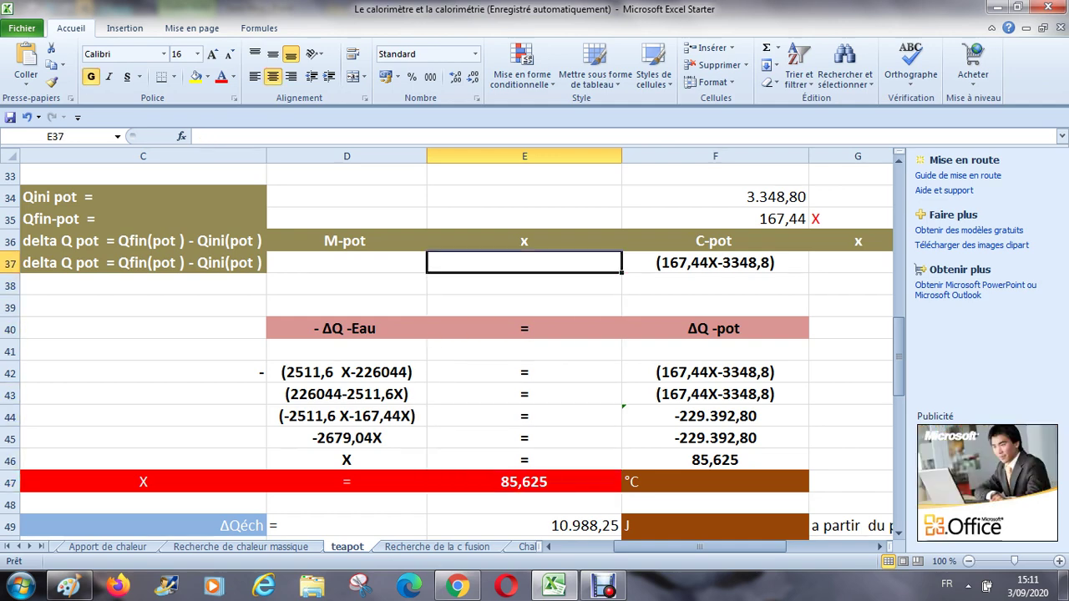
key("Up")
key("Up")
key("Up")
key("Up")
key("Up")
key("Up")
key("Up")
key("Up")
key("Up")
key("Up")
key("Up")
key("Up")
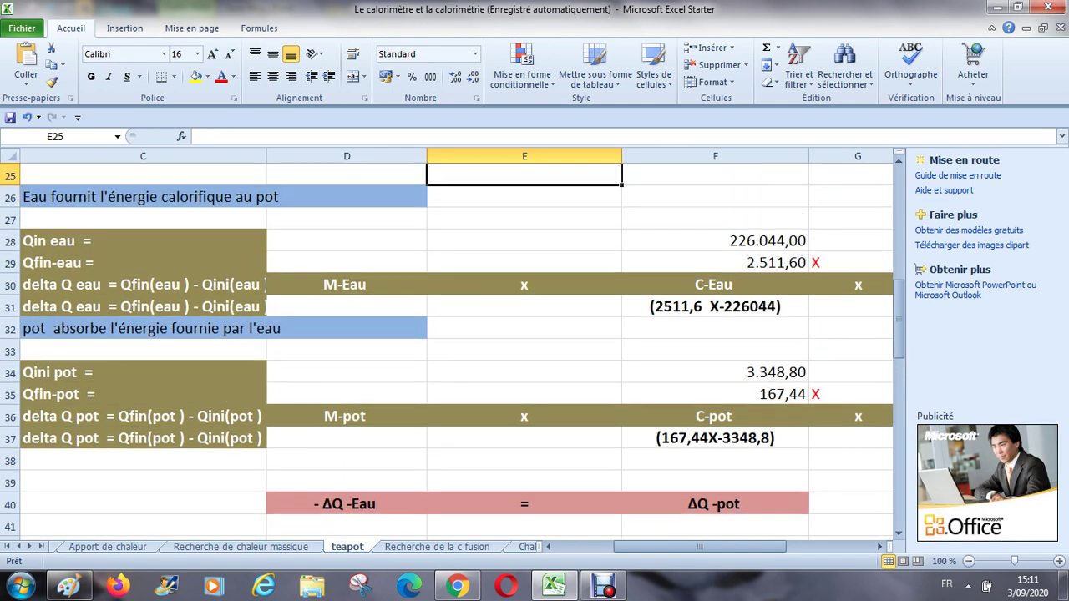
key("Up")
key("Up")
key("Up")
key("Up")
key("Up")
key("Up")
key("Up")
key("Up")
key("Up")
key("Up")
key("Up")
key("Up")
key("Up")
key("Up")
key("Up")
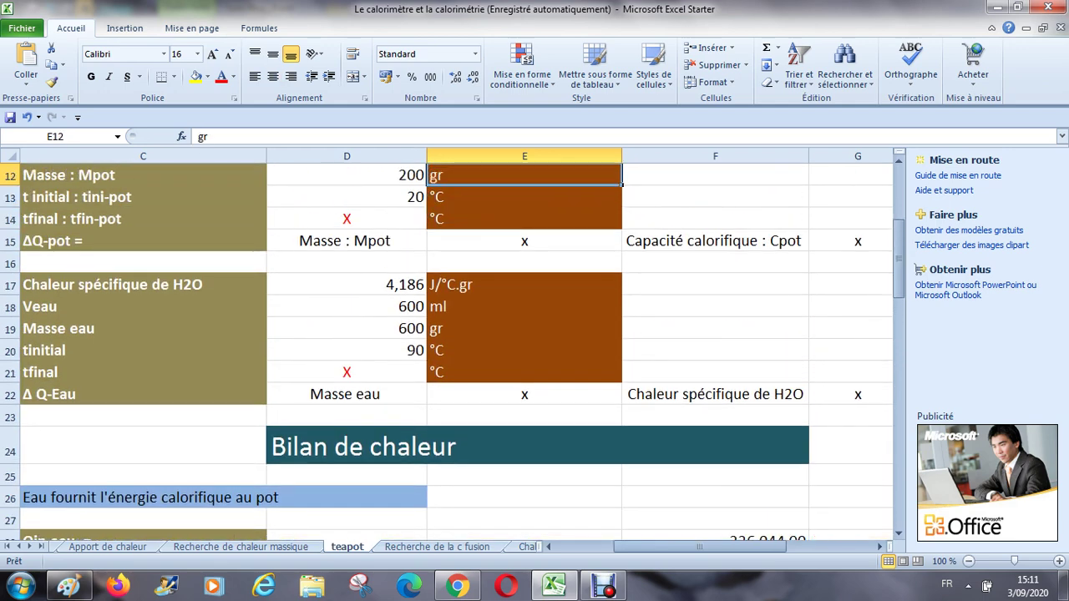
key("Down")
key("Down")
key("Down")
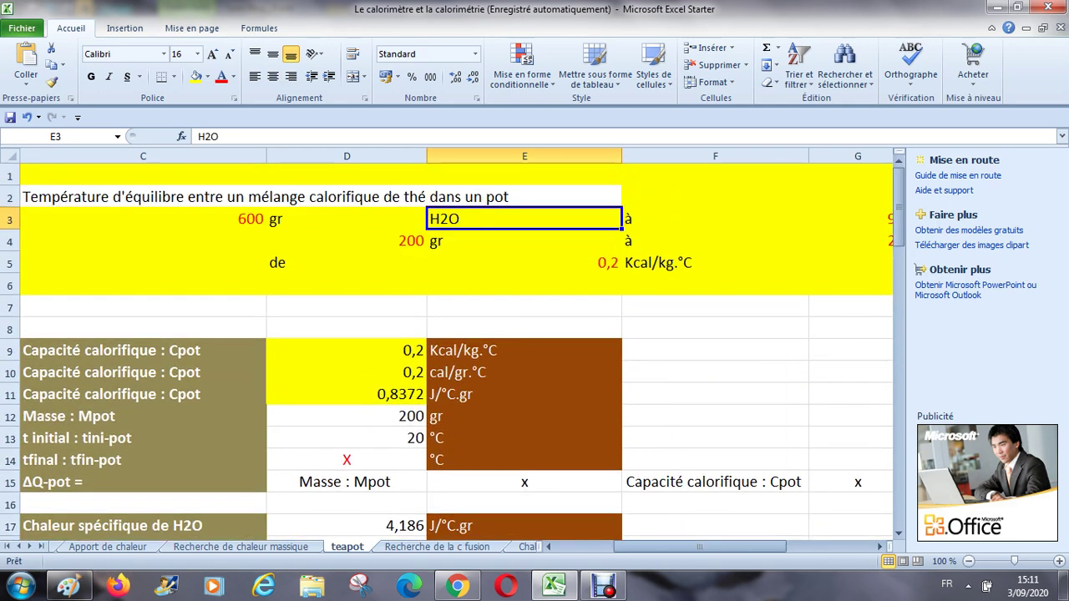
Step: Review the water's given values in row 3, from the temperature in G3 to the mass in C3
key("Up")
key("Right")
key("Right")
key("Down")
key("Up")
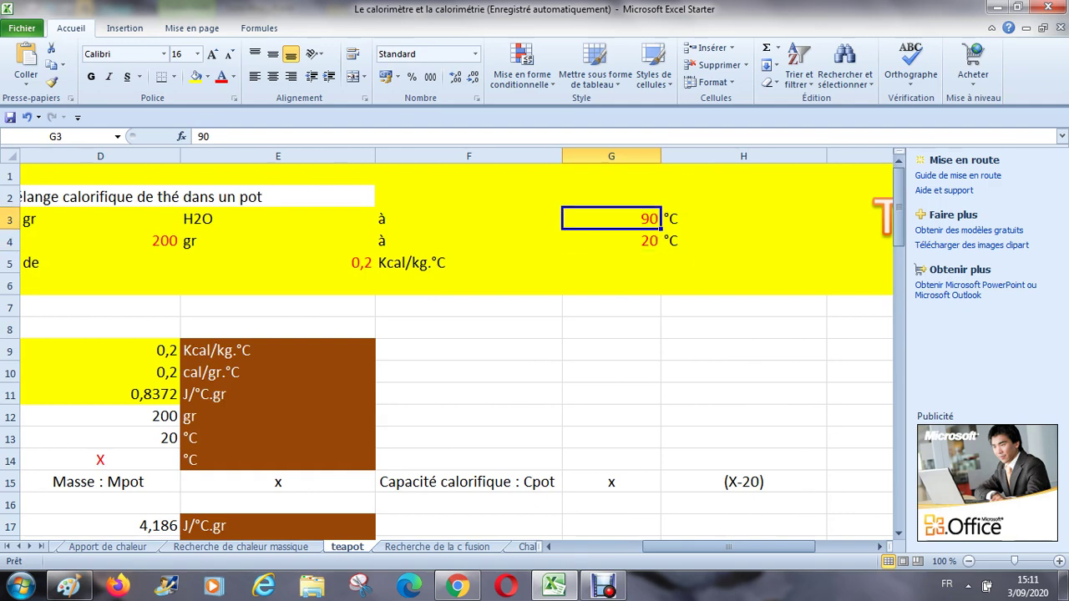
key("Down")
key("Up")
key("Left")
key("Left")
key("Left")
key("Left")
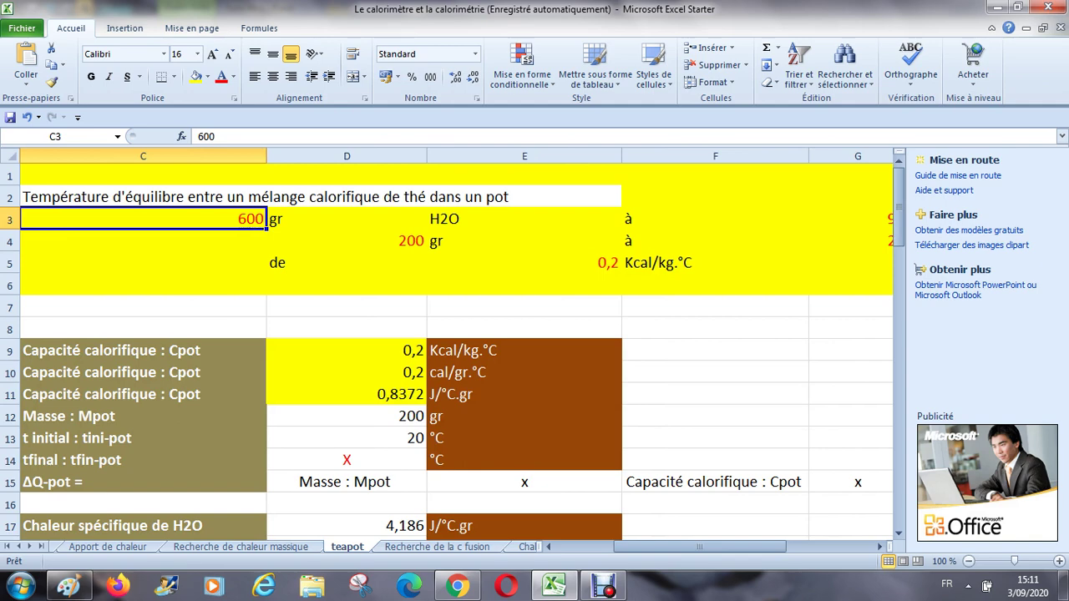
Step: Check the pot's given mass in D4 and its heat capacity in E5
left_click(143, 241)
left_click(346, 241)
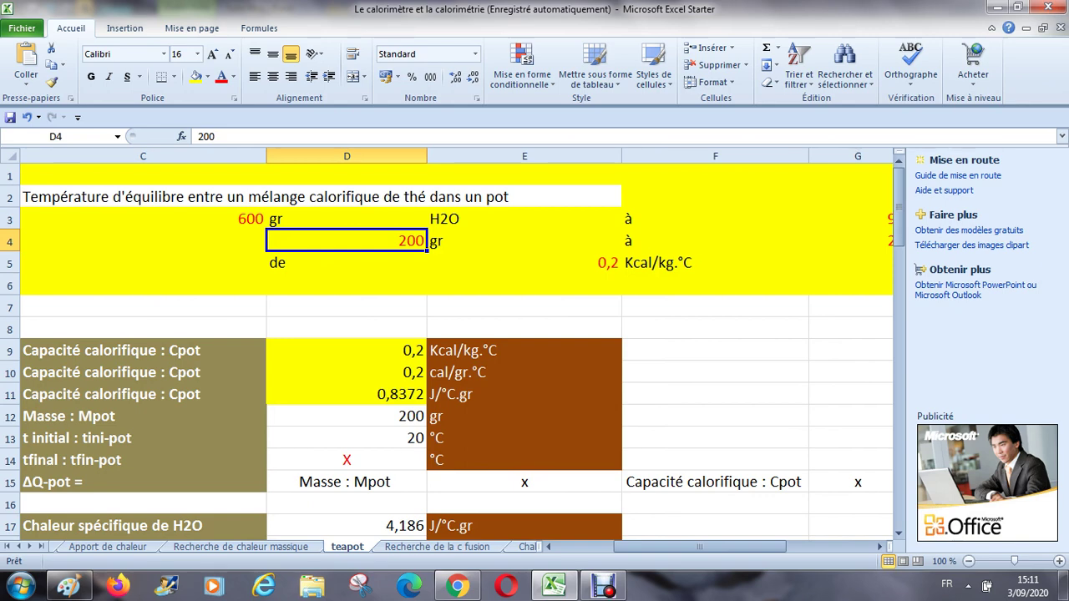
left_click(525, 241)
left_click(525, 262)
left_click(524, 285)
Step: Look over the pot and water data in rows 9 to 21 with their units in column E
left_click(524, 526)
scroll(525, 375, "down", 2)
left_click(525, 503)
key("Up")
key("Up")
key("Up")
key("Up")
key("Up")
key("Up")
key("Up")
key("Up")
key("Up")
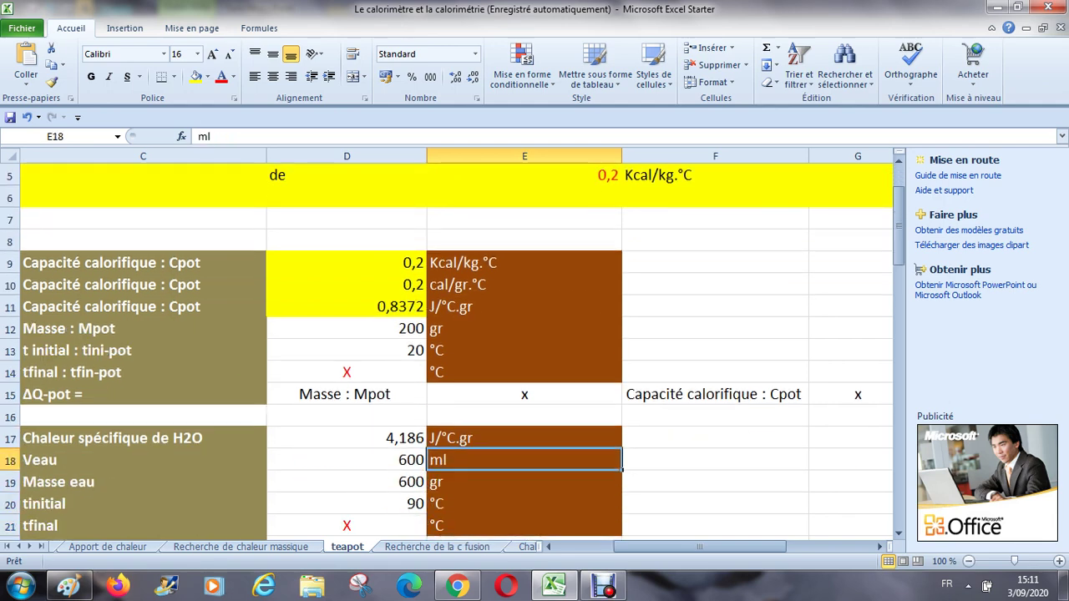
Step: Inspect the sheet reference behind the specific heat of water in D17
key("Left")
key("Down")
key("Down")
key("Down")
key("Down")
key("Down")
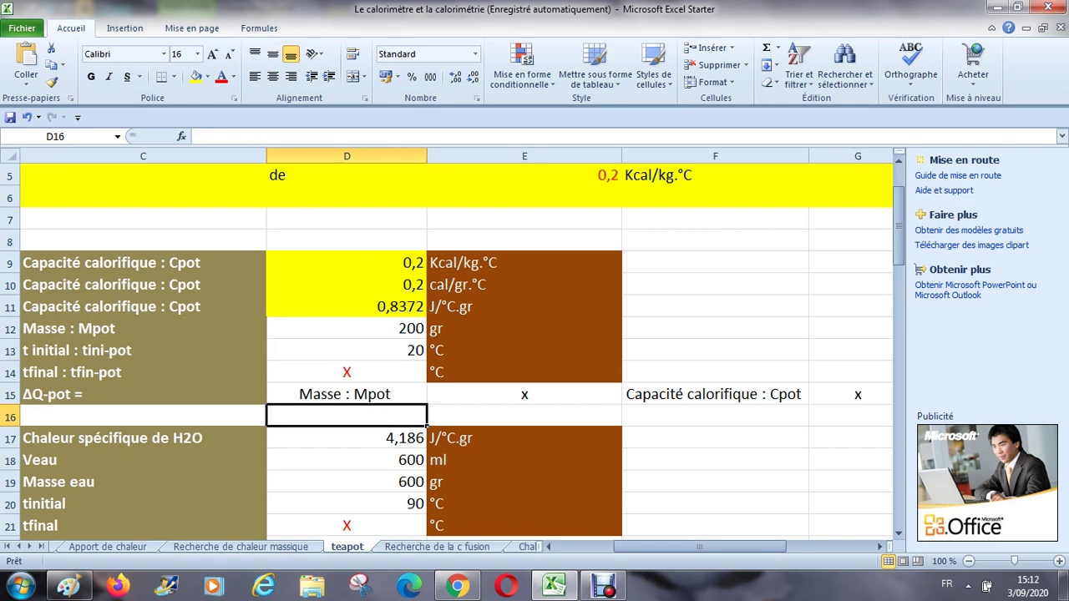
left_click(425, 438)
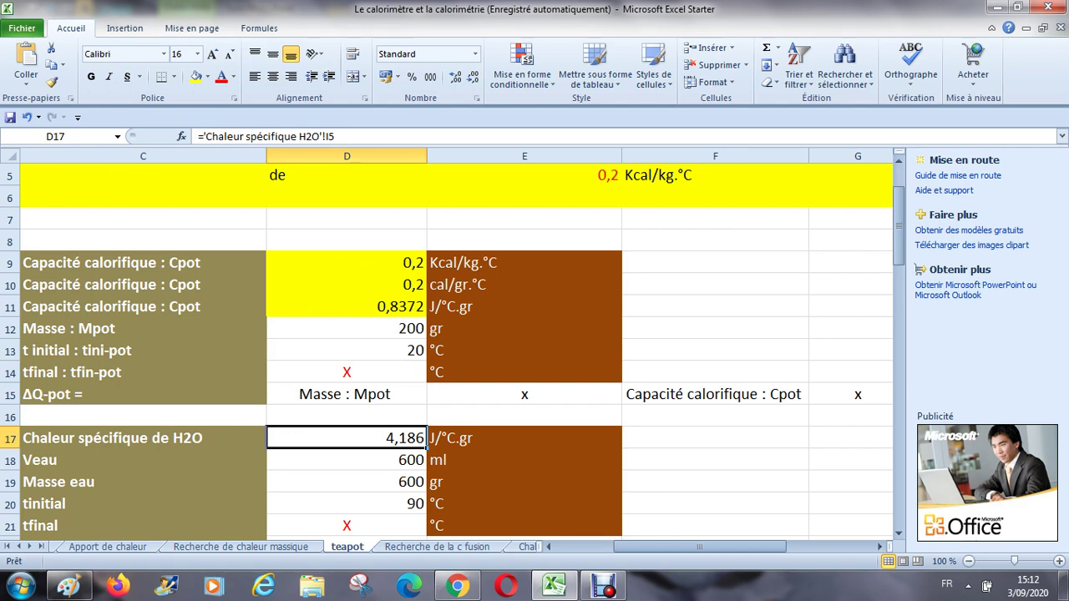
Step: Check the pot's unknown final temperature in D14 and the heat capacity conversion formula in D11
key("Up")
key("Up")
key("Up")
key("Up")
key("Up")
key("Up")
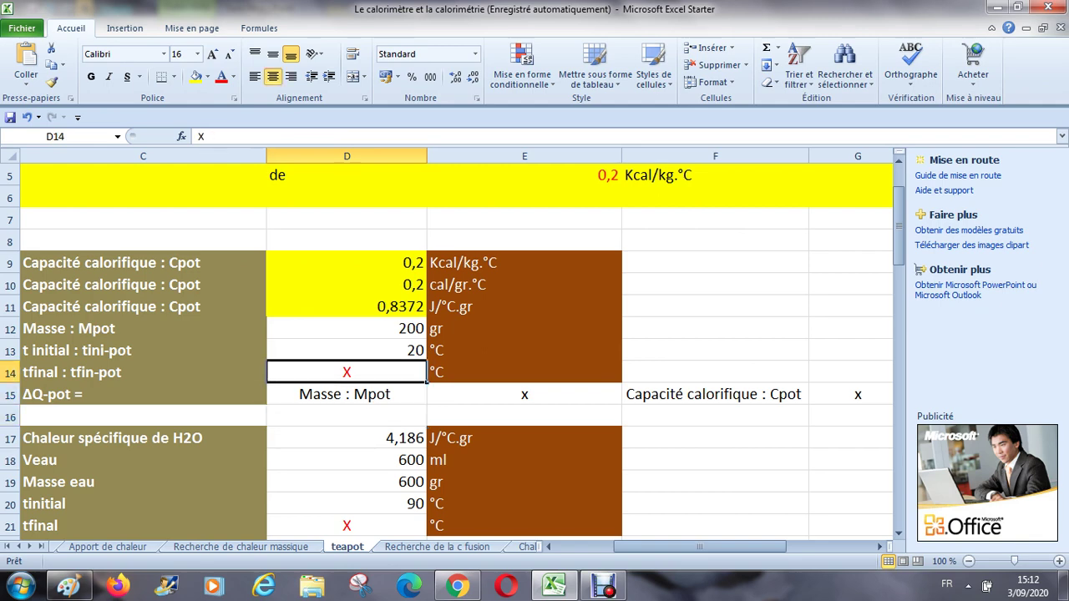
key("Up")
key("Down")
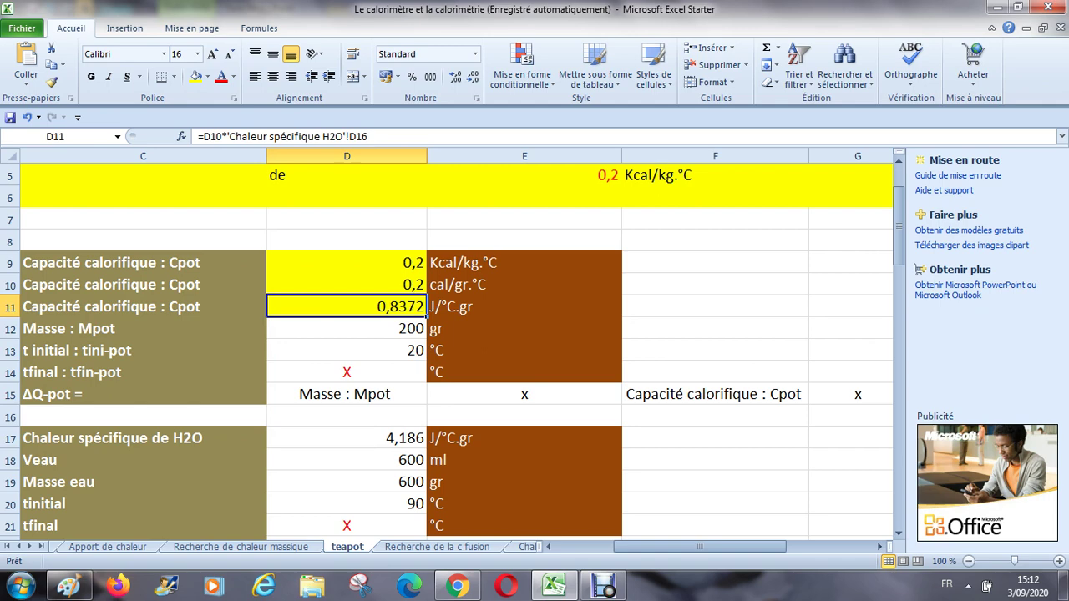
Step: Go over the pot data in column D, from the heat capacity and mass to the ΔQ-pot expression in D15
left_click(347, 328)
left_click(347, 371)
key("Down")
key("Down")
key("Down")
key("Up")
key("Up")
key("Up")
key("Up")
key("Up")
key("Up")
key("Up")
key("Up")
key("Up")
key("Down")
key("Down")
key("Down")
key("Down")
key("Down")
key("Down")
key("Down")
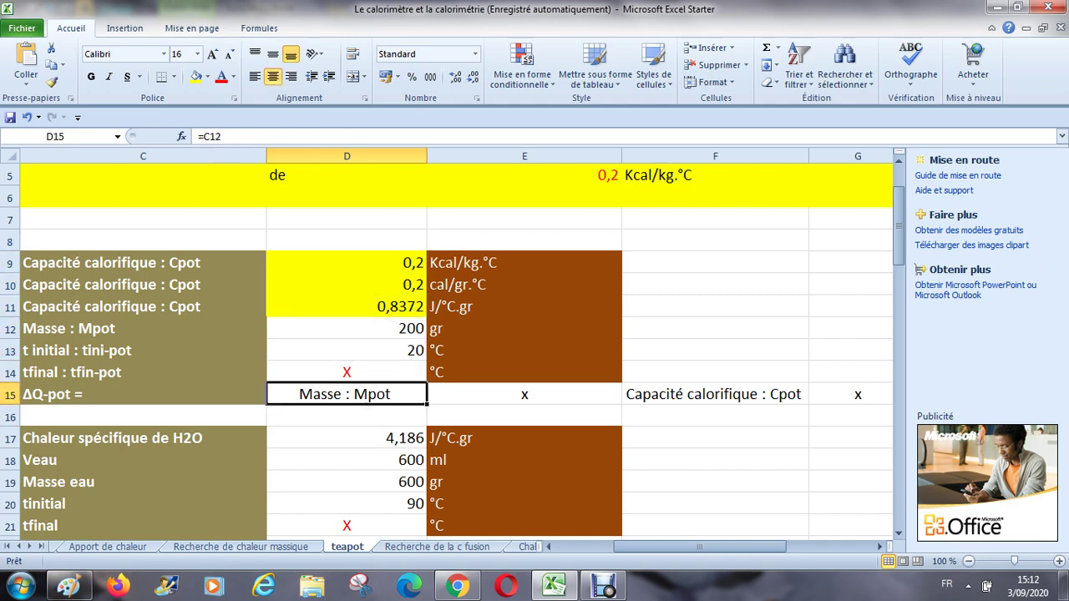
Step: Compare the water's specific heat in D17 with the pot's initial temperature reference in D13
key("Down")
key("Down")
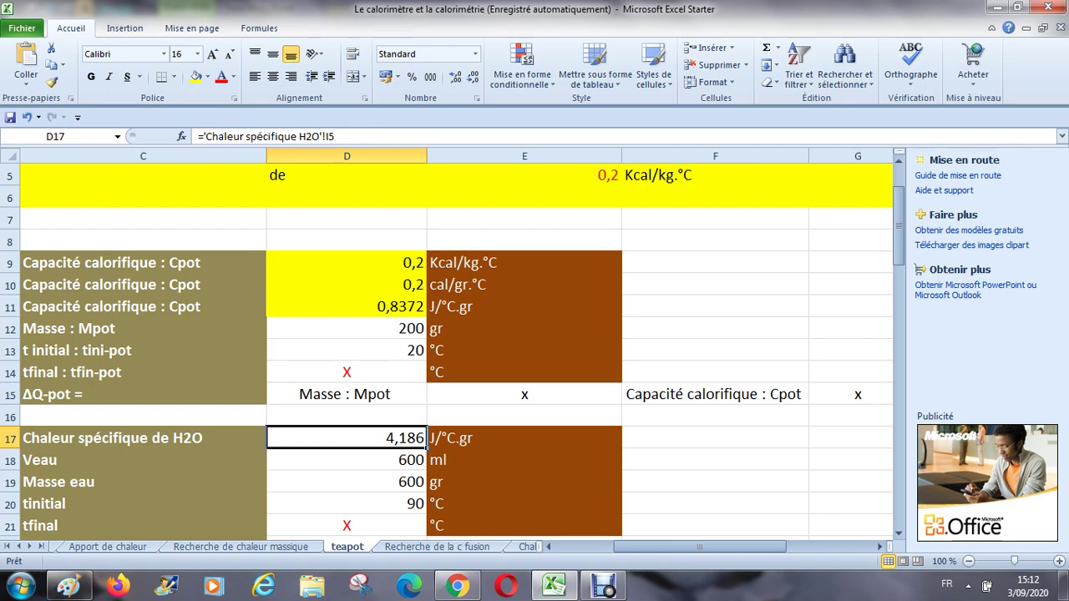
key("Up")
key("Up")
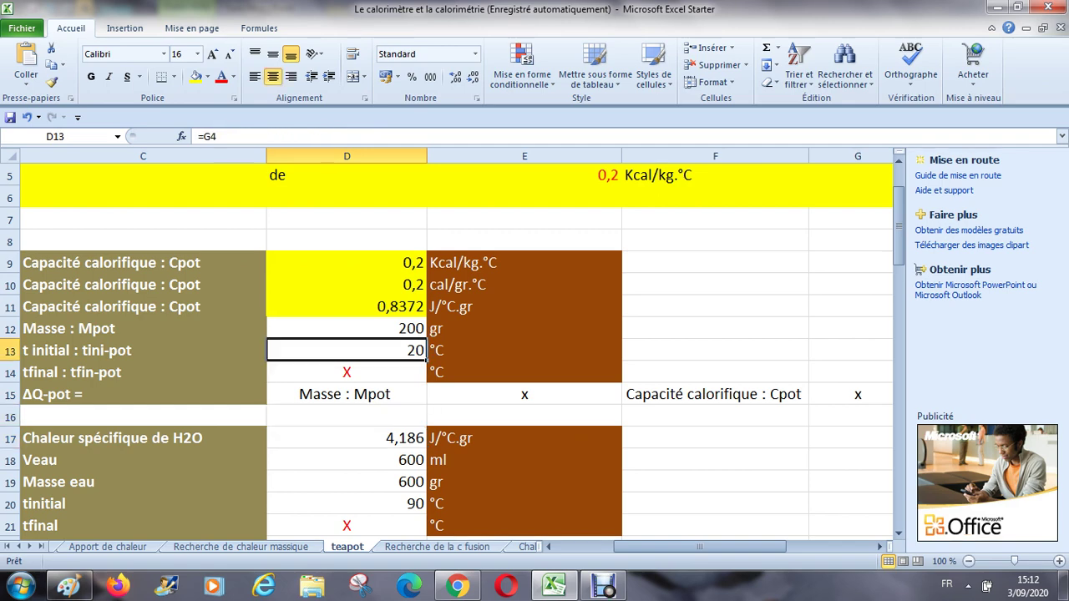
Step: Recheck the pot mass in D4 and the water mass in C3 of the problem statement
key("Page_Up")
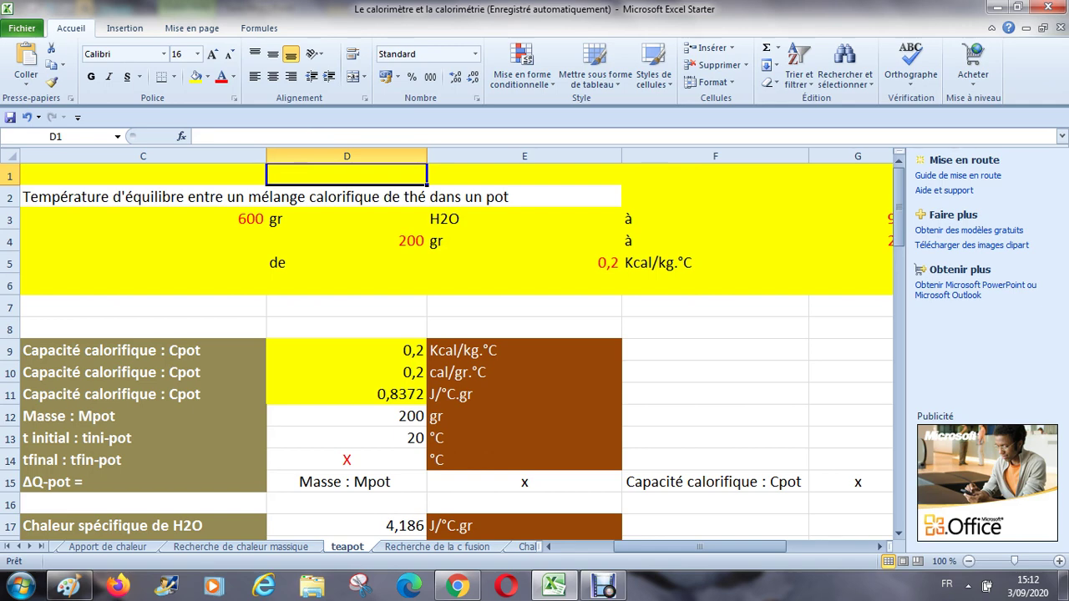
key("Down")
key("Down")
key("Down")
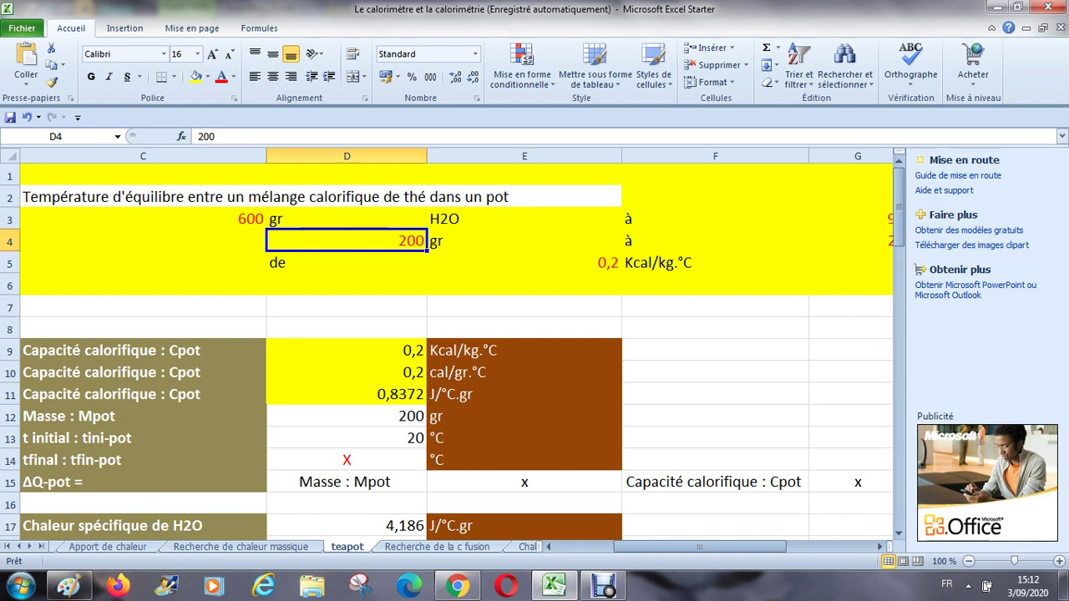
left_click(347, 219)
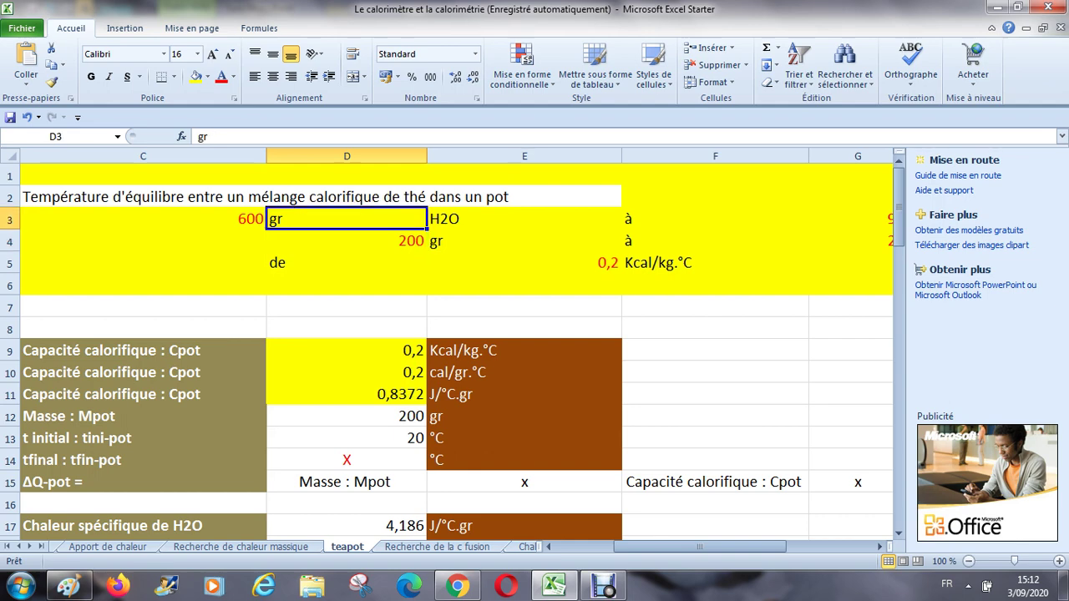
left_click(143, 219)
left_click(346, 219)
left_click(142, 218)
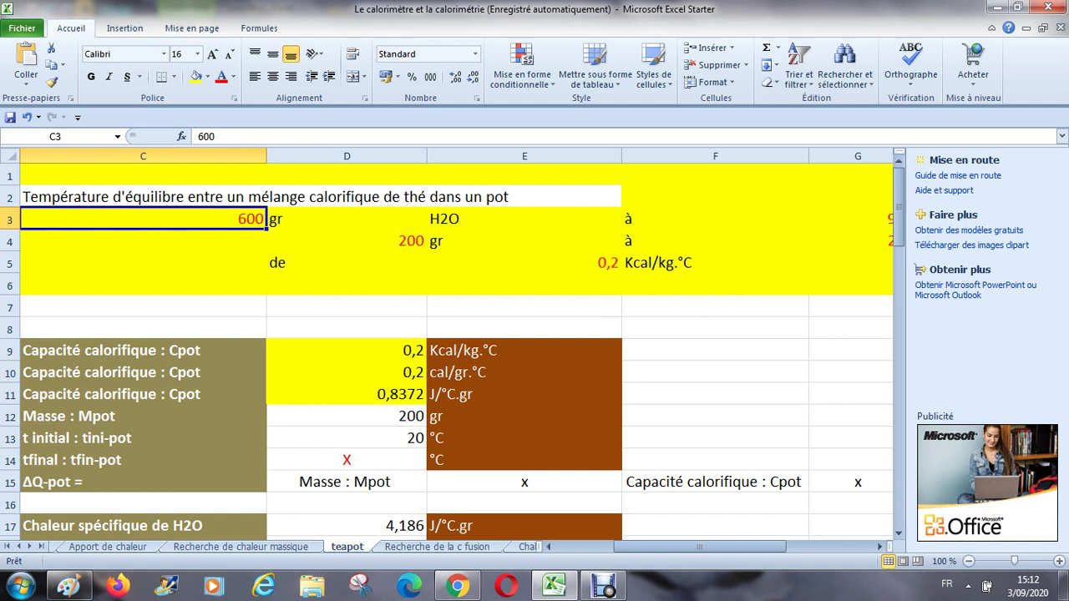
Step: Follow column D from the problem statement through the pot and water data to the water heat balance in row 31
key("Down")
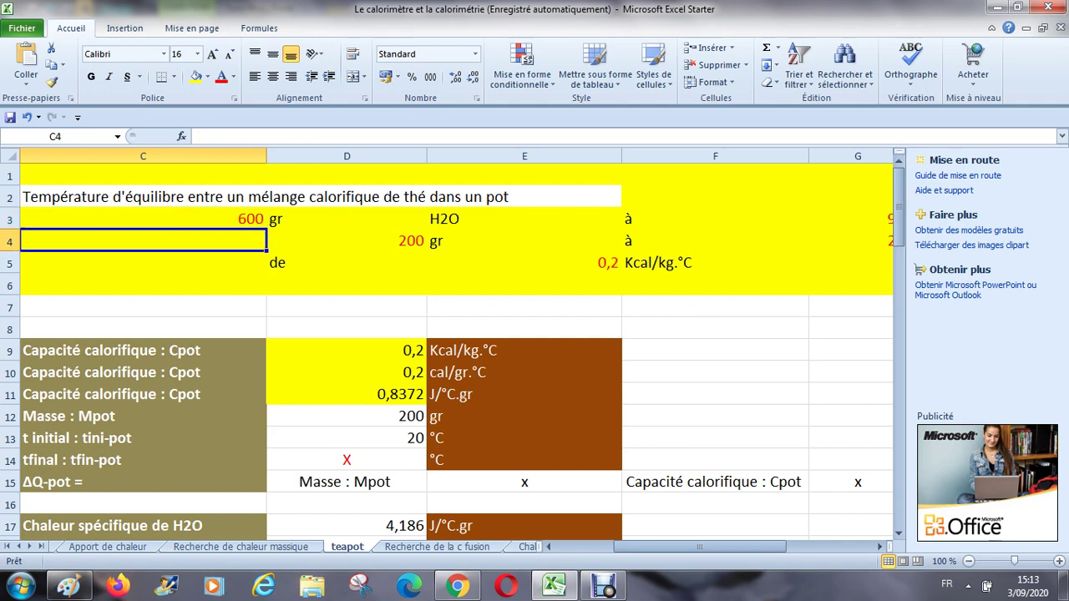
key("Left")
key("Right")
key("Right")
key("Down")
key("Down")
key("Down")
key("Down")
key("Down")
key("Down")
key("Down")
key("Down")
key("Down")
key("Down")
key("Down")
key("Down")
key("Down")
key("Down")
key("Down")
key("Down")
key("Down")
key("Down")
key("Down")
key("Down")
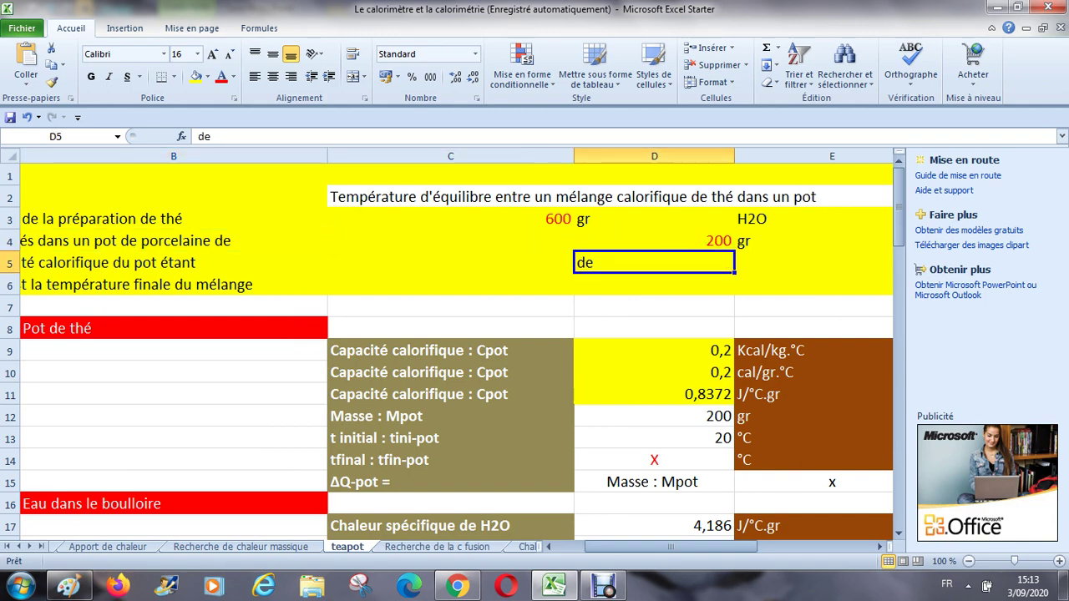
key("Down")
key("Down")
key("Down")
key("Down")
key("Down")
key("Down")
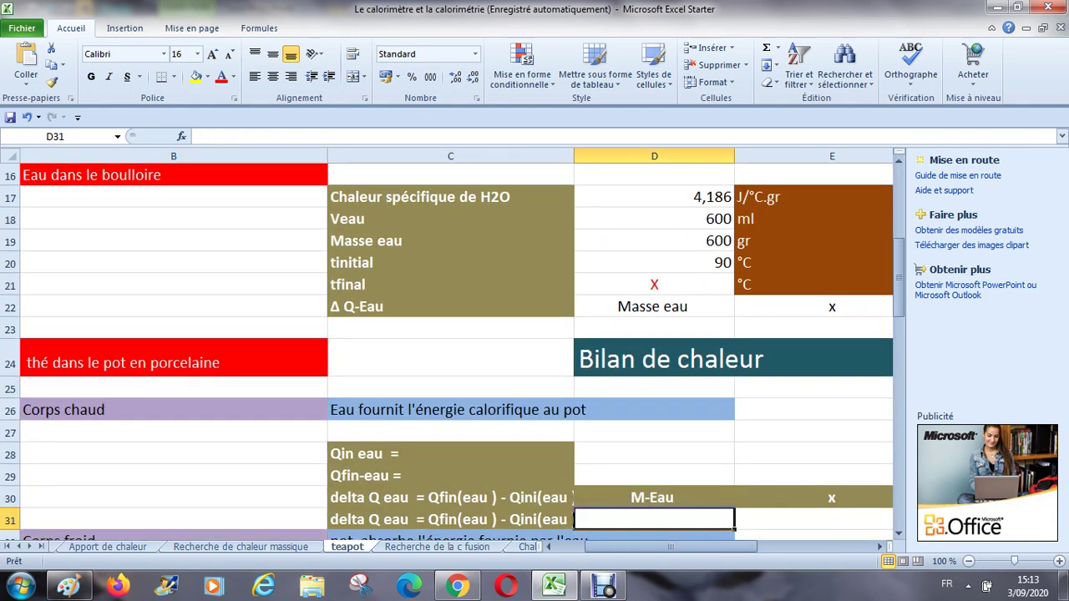
Step: Go over the heat balance in column D, from the water rows down to the pot's delta Q in row 37
key("Up")
key("Up")
key("Down")
key("Down")
key("Down")
key("Down")
key("Down")
key("Down")
key("Down")
key("Down")
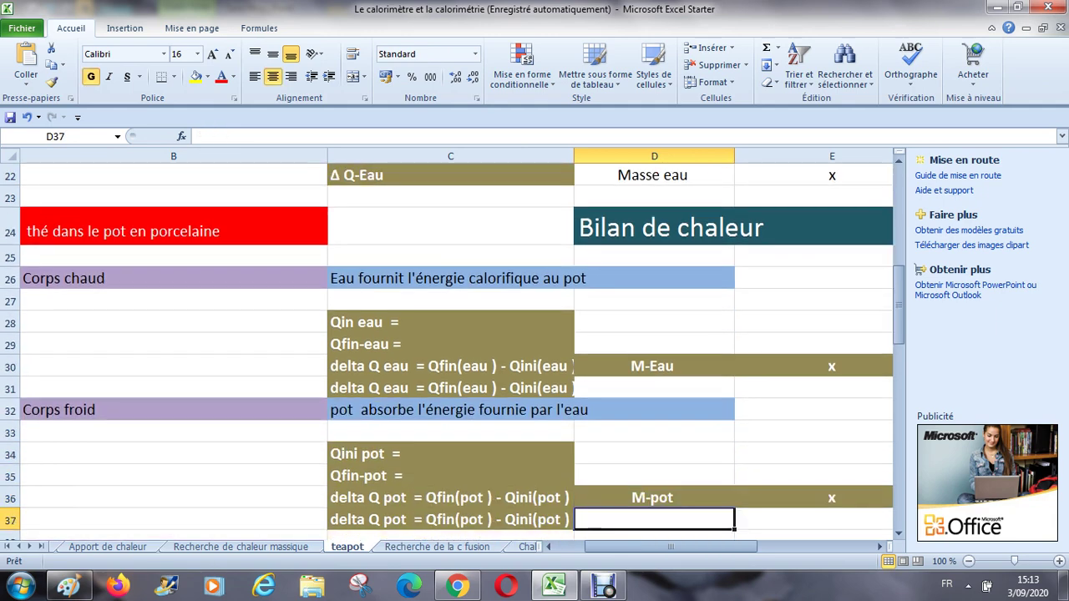
Step: Examine the equation setting - ΔQ-Eau equal to ΔQ-pot in rows 40 to 42, as far as the equals sign in column E
key("Right")
key("Down")
key("Down")
key("Down")
key("Down")
key("Down")
key("Down")
key("Down")
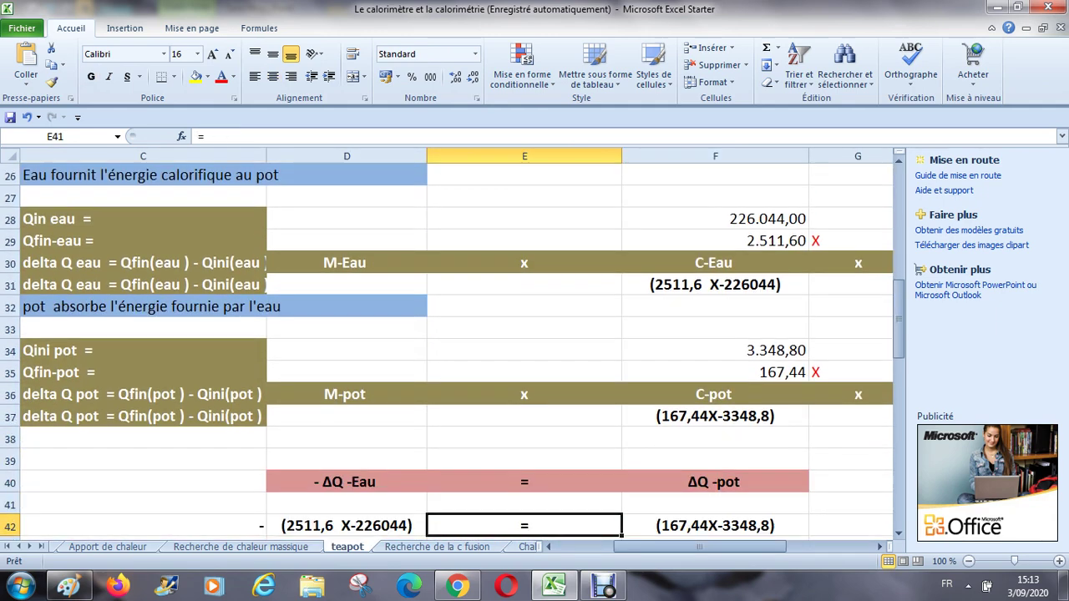
Step: Examine the equation lines in rows 42 to 47 that solve the heat balance for X
key("Down")
key("Down")
key("Down")
key("Down")
key("Down")
key("Down")
key("Down")
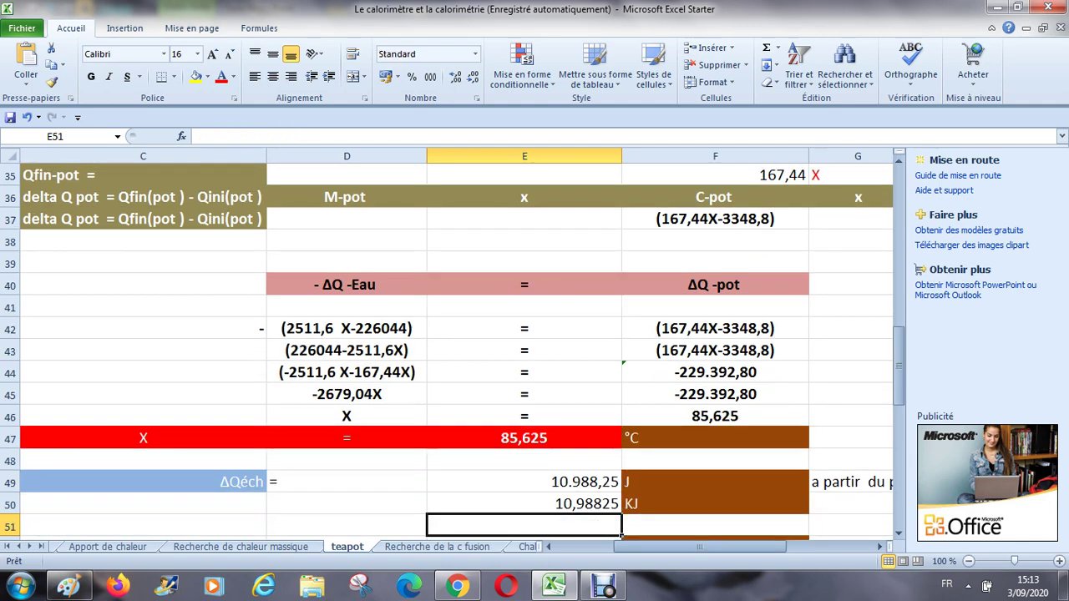
key("Up")
key("Up")
key("Up")
key("Up")
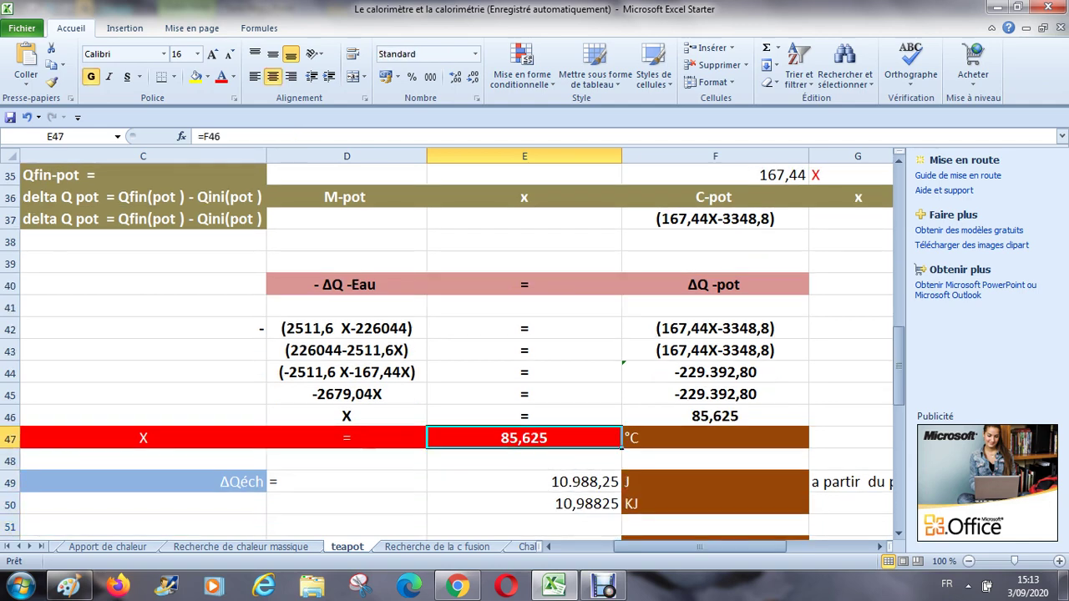
Step: Examine the exchanged heat ΔQéch block below the final temperature, including its values and units
key("Down")
key("Left")
key("Left")
key("Down")
key("Down")
key("Down")
key("Down")
key("Down")
key("Up")
key("Up")
key("Up")
key("Up")
key("Up")
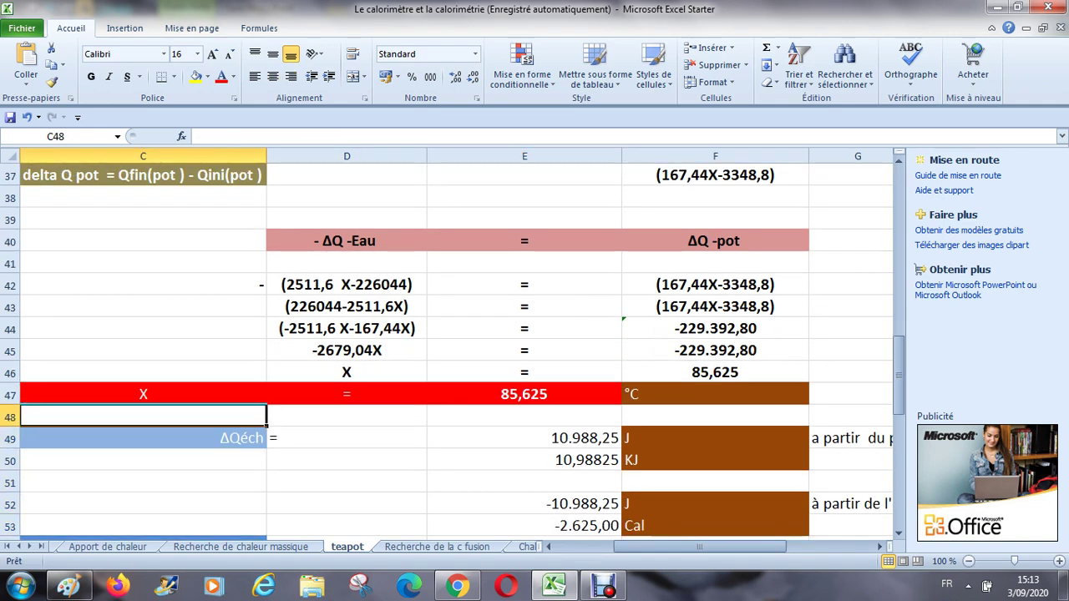
key("Down")
key("Right")
key("Right")
key("Right")
key("Left")
key("Left")
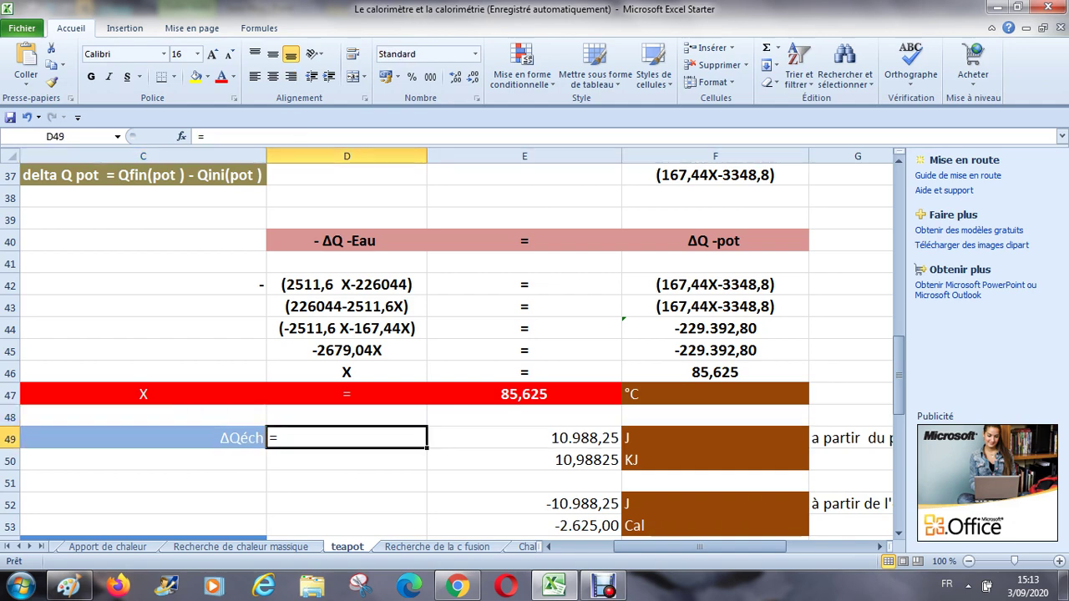
Step: Enter the formula =D12*D11*(E47-20) in D50 to compute the heat absorbed by the pot
key("Down")
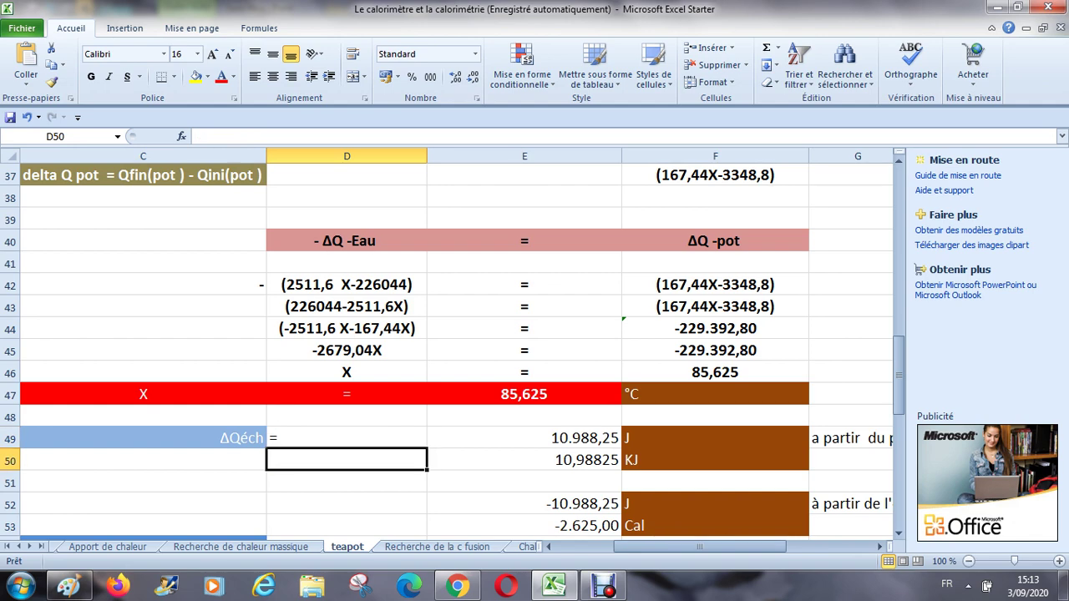
type("=")
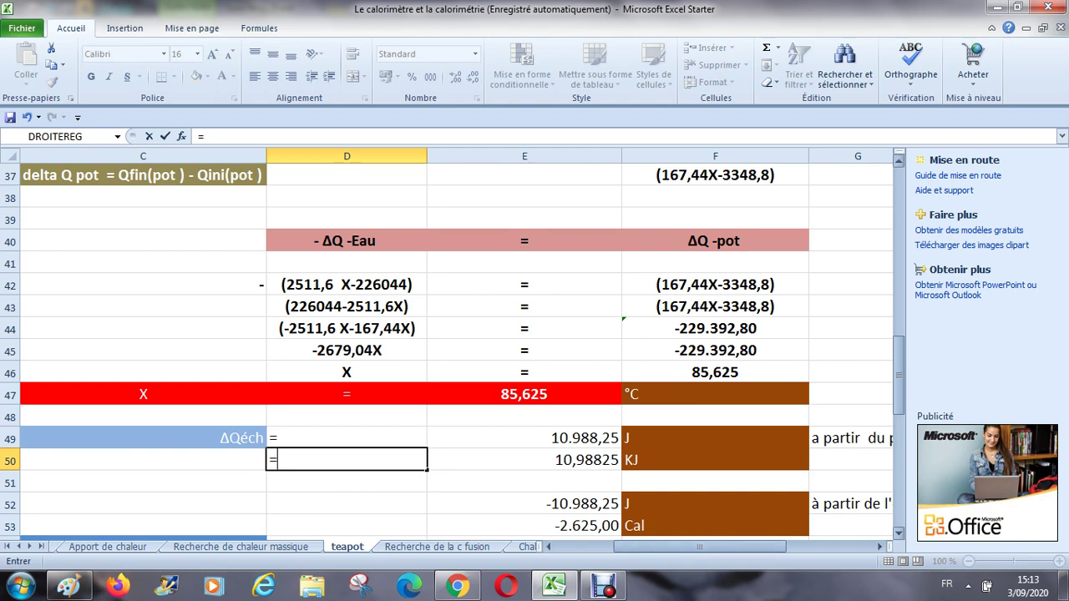
left_click_drag(898, 380, 899, 201)
left_click(347, 373)
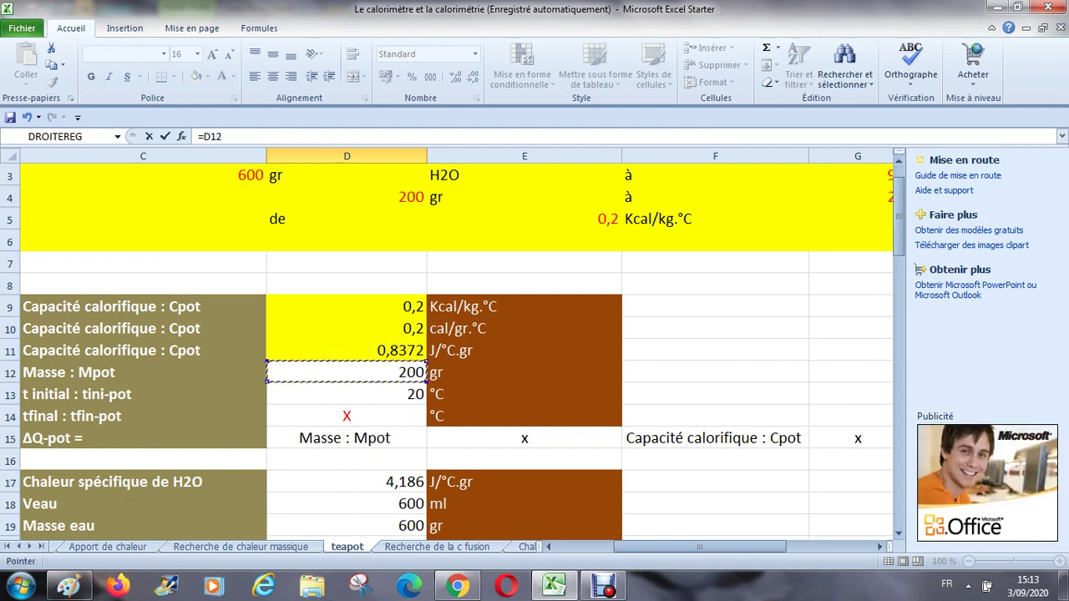
type("*")
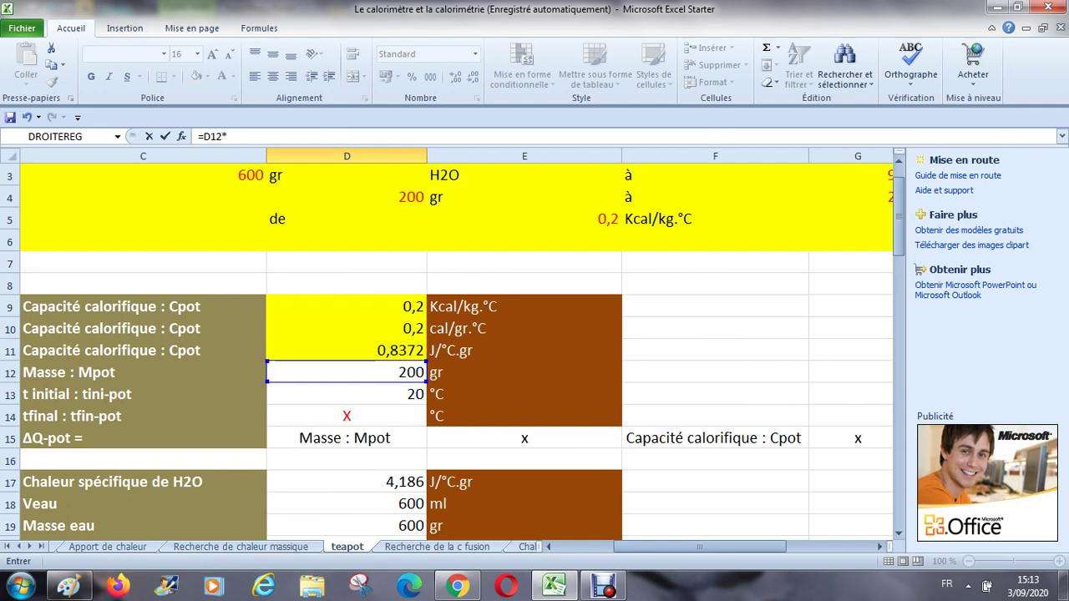
left_click(346, 350)
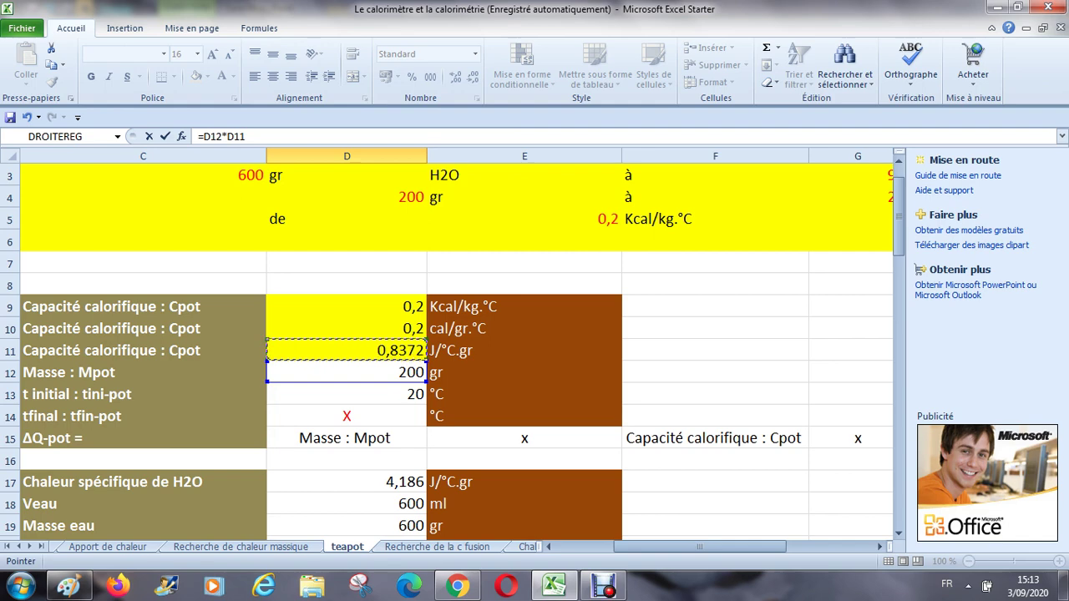
left_click(244, 137)
type("*(")
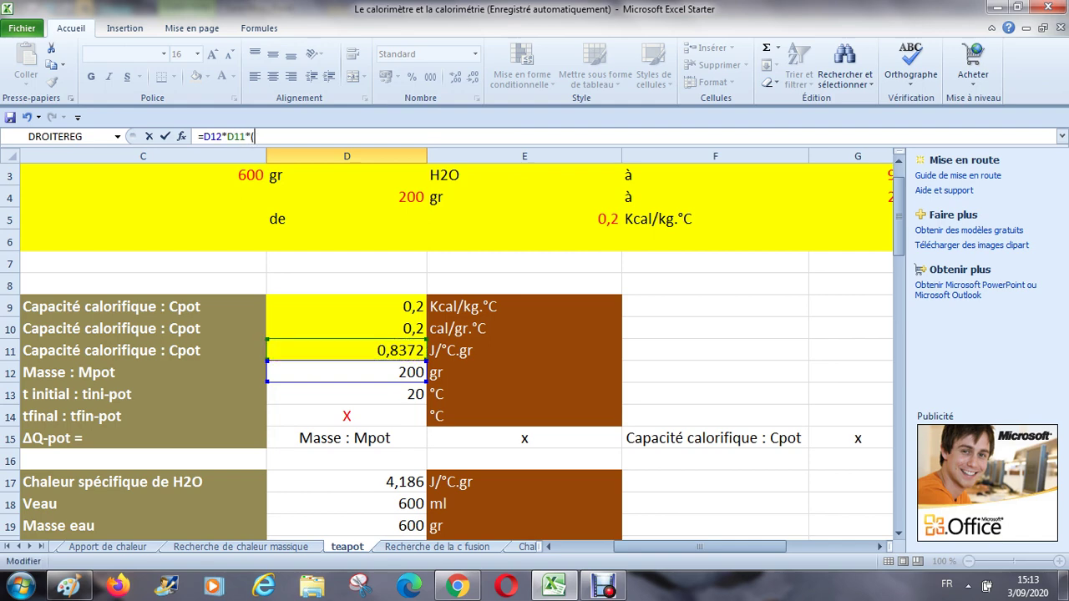
left_click_drag(898, 217, 898, 354)
left_click(524, 460)
type("-")
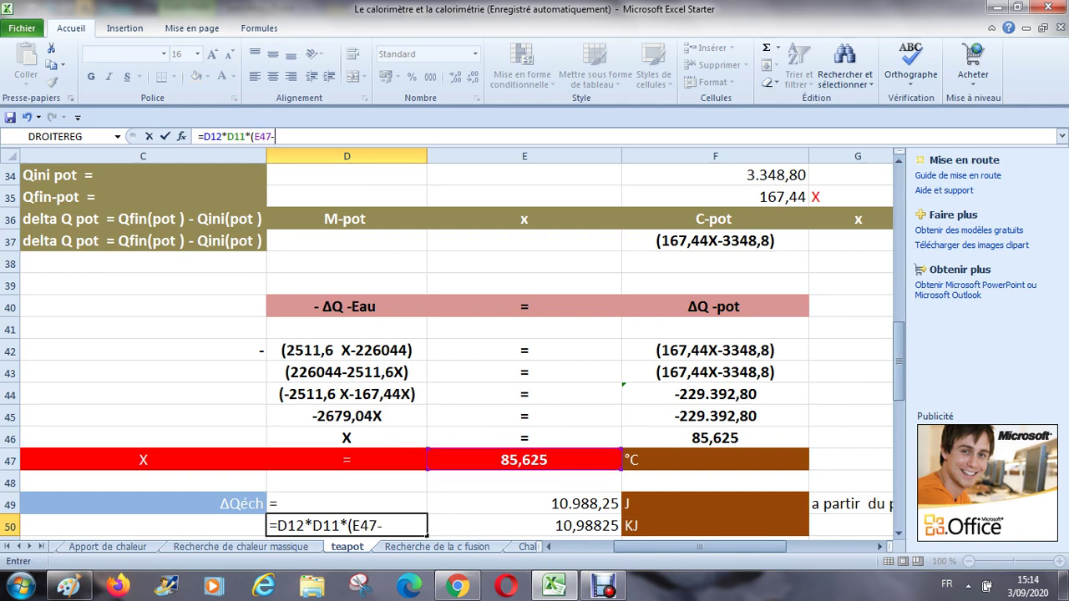
type("20)")
key("Return")
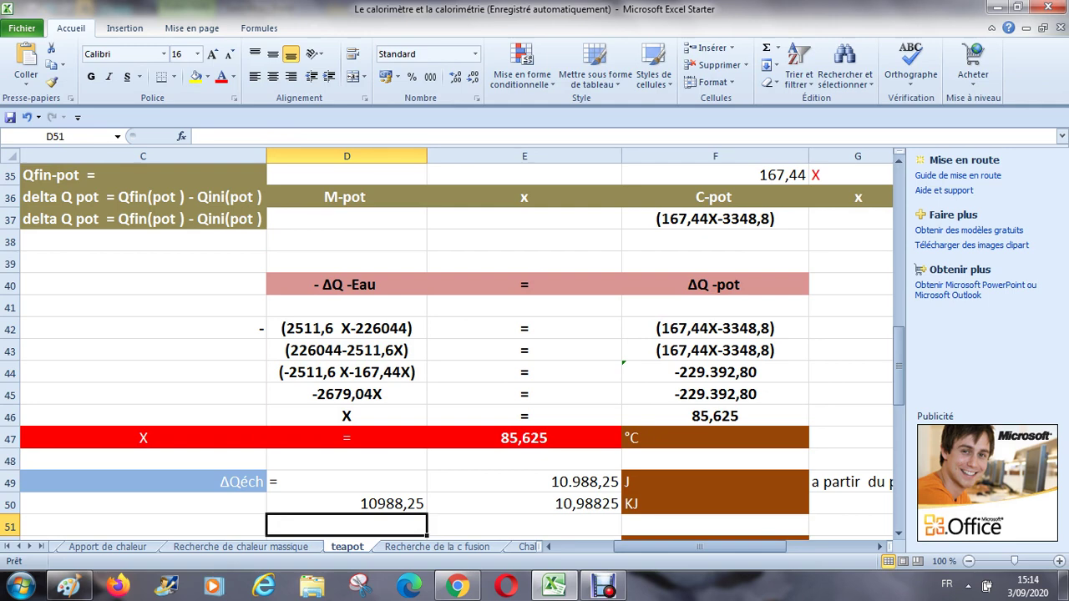
Step: Clear the pot heat check formula from D50
left_click(900, 533)
left_click(899, 533)
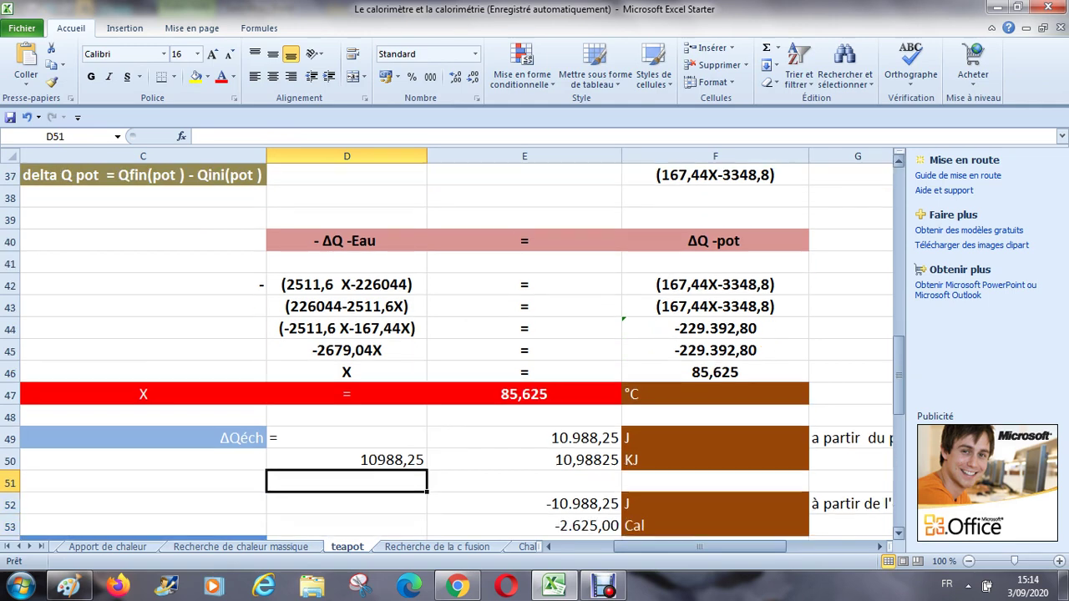
left_click(899, 533)
left_click(899, 533)
left_click(899, 532)
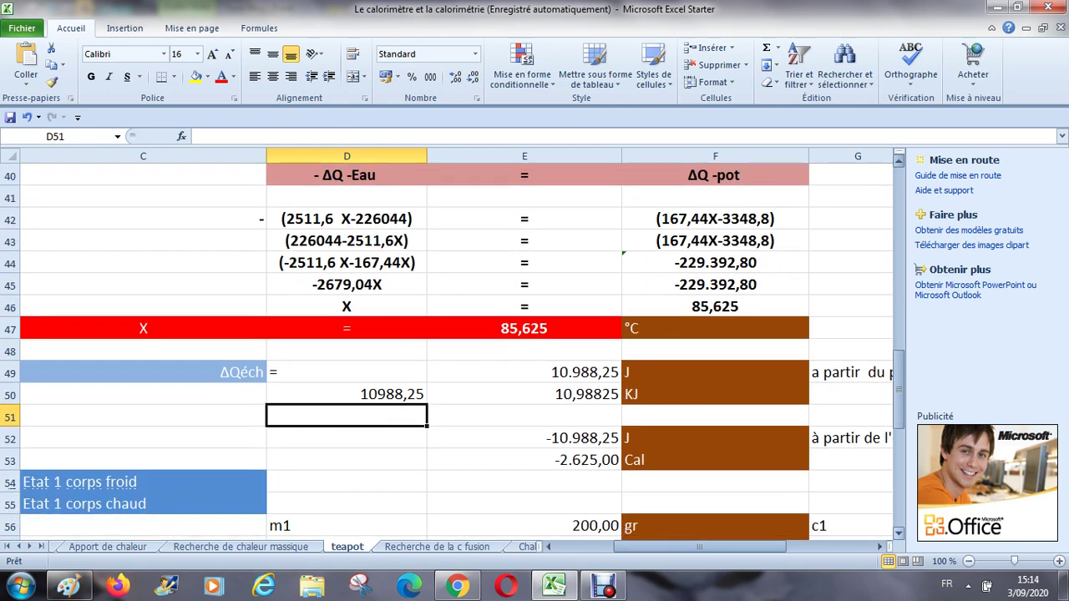
left_click(347, 393)
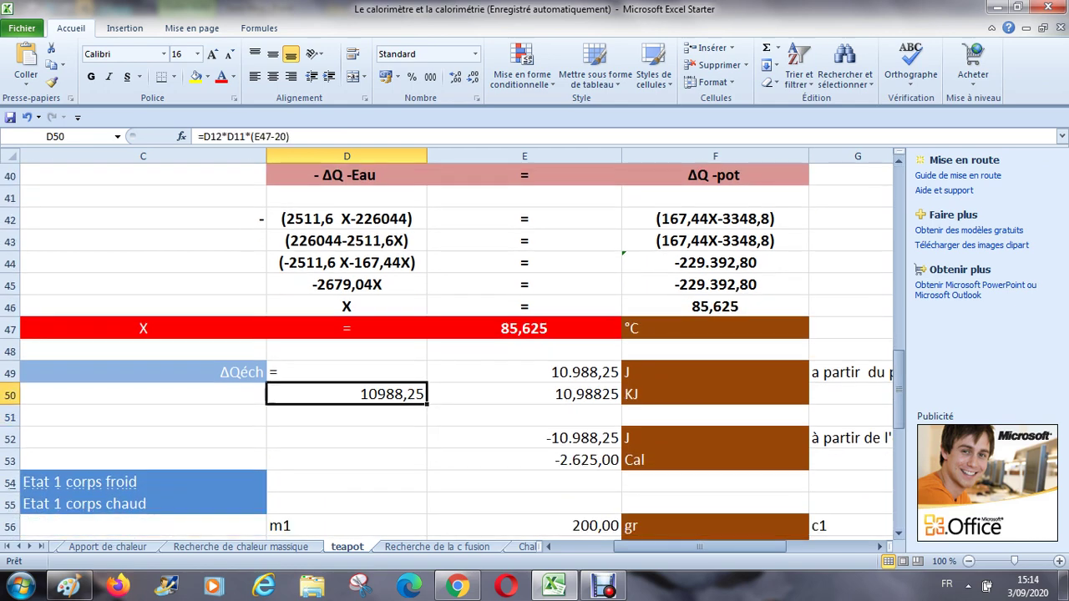
key("Delete")
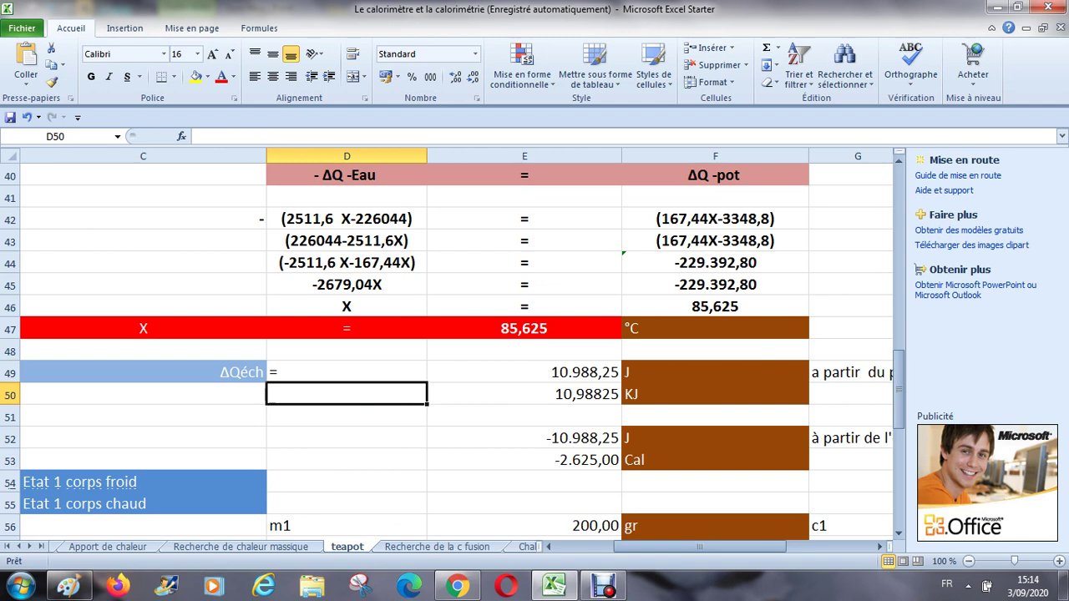
Step: Examine the source, sign and reaction type noted for the pot's exchanged heat across row 49
key("Up")
key("Right")
key("Right")
key("Right")
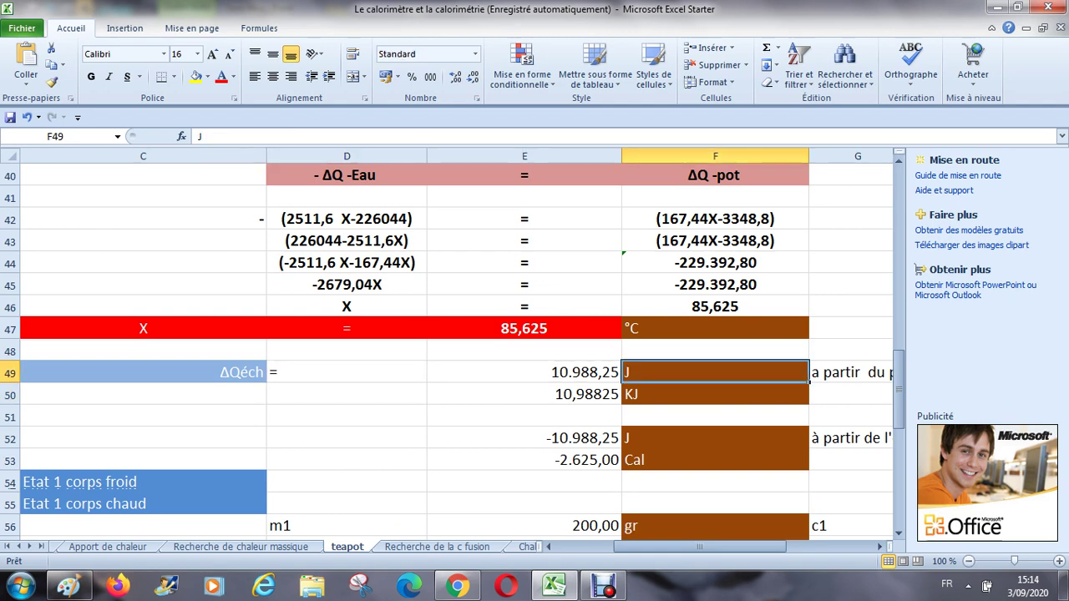
key("Right")
key("Right")
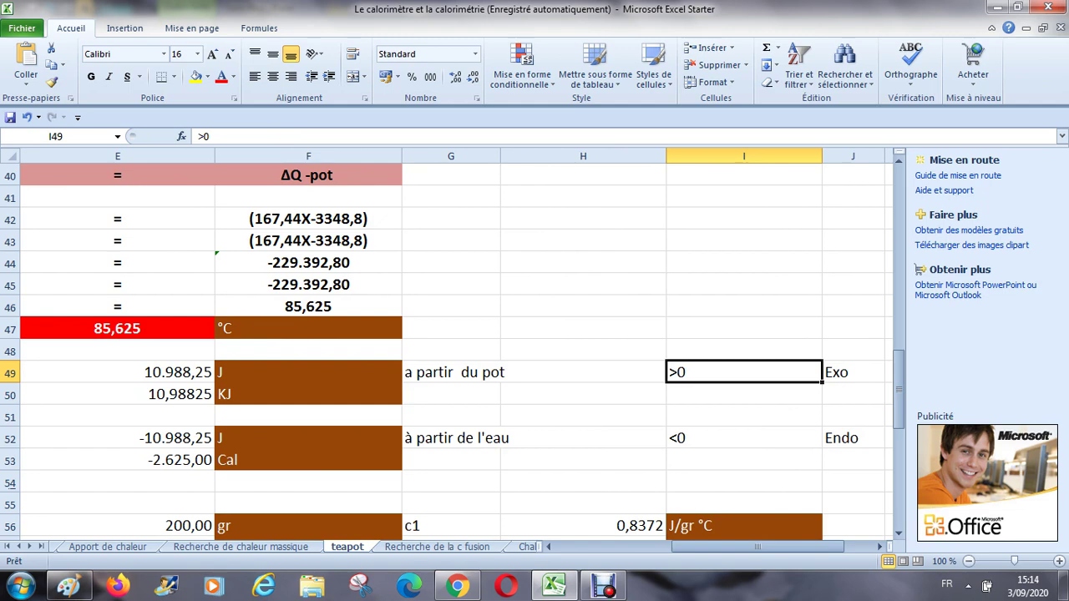
key("Right")
key("Left")
key("Left")
key("Left")
key("Right")
key("Right")
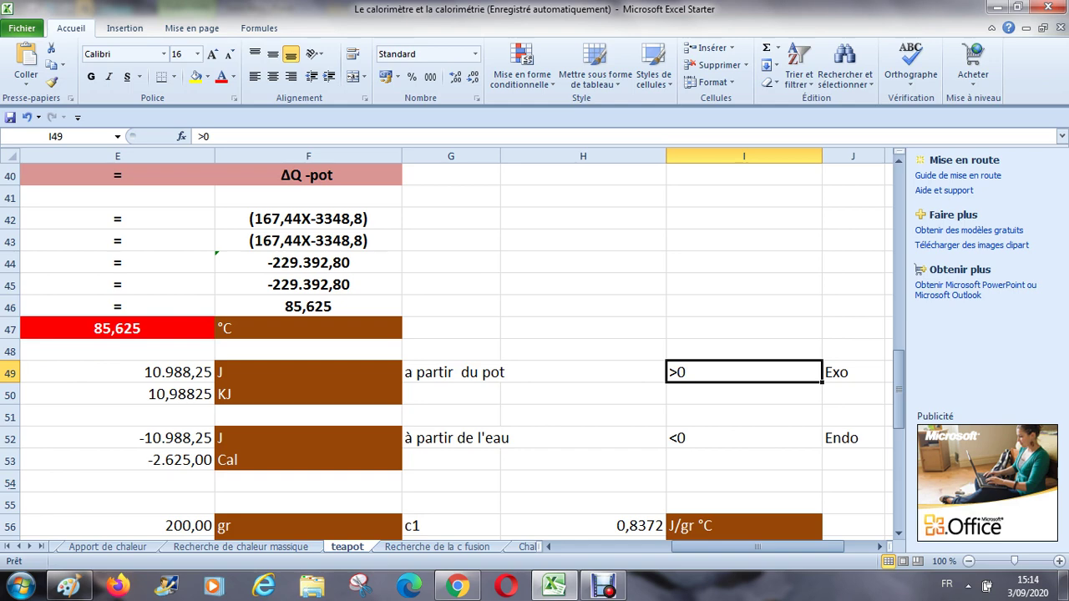
Step: Enter the formula =D19*D17*(E47-D20) in D52 to compute the heat exchanged by the water
key("Left")
key("Left")
key("Left")
key("Left")
key("Left")
key("Down")
key("Down")
key("Down")
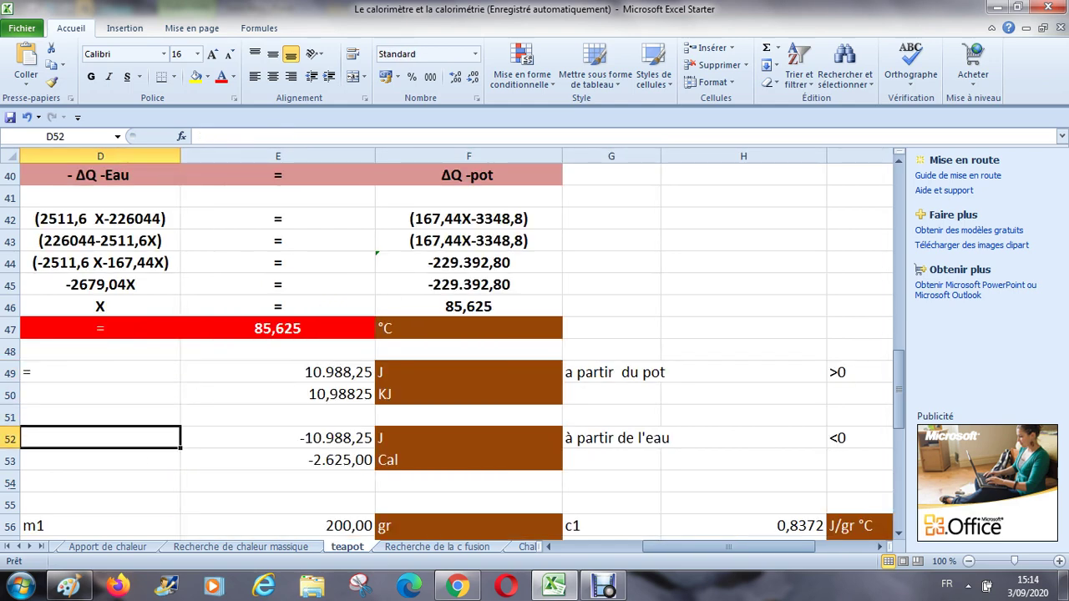
type("=")
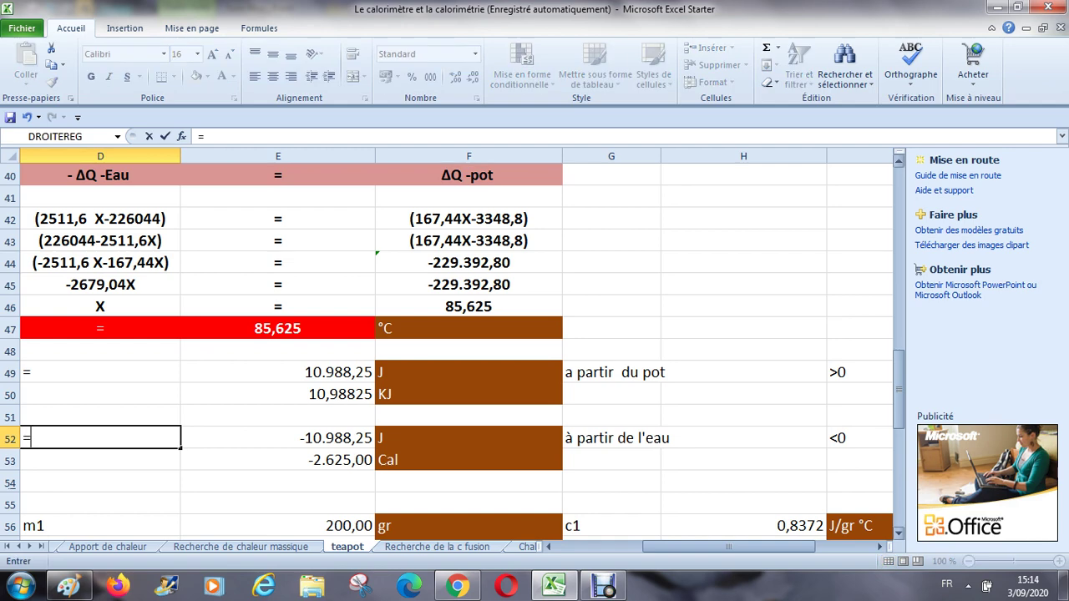
left_click_drag(899, 389, 899, 272)
left_click(100, 263)
type("*")
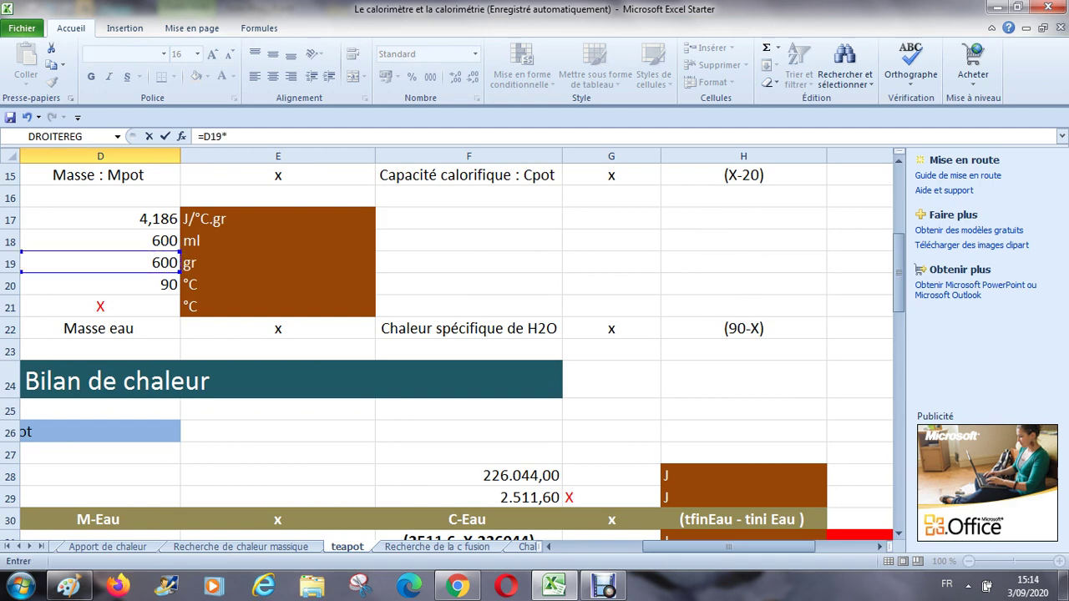
left_click(100, 219)
type("*")
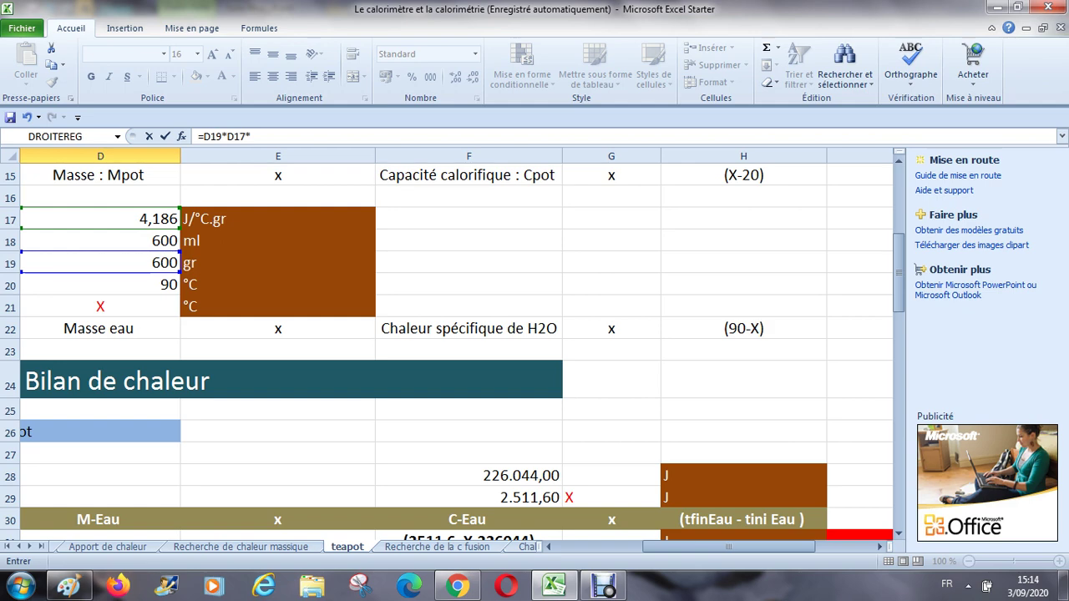
left_click_drag(898, 242, 898, 325)
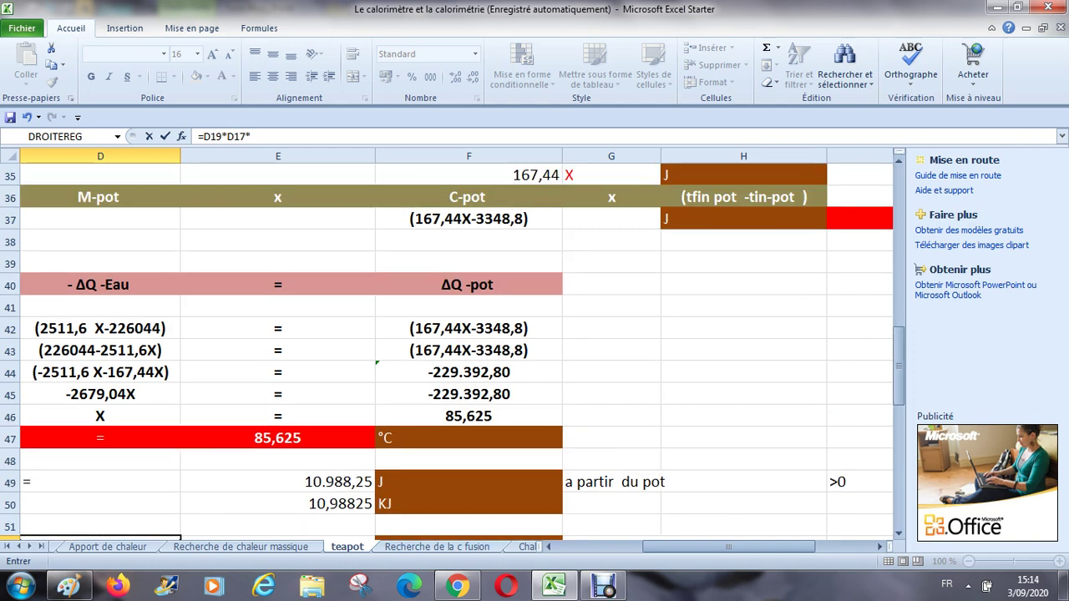
key("F2")
type("(")
left_click(277, 438)
type("-")
left_click_drag(899, 380, 899, 235)
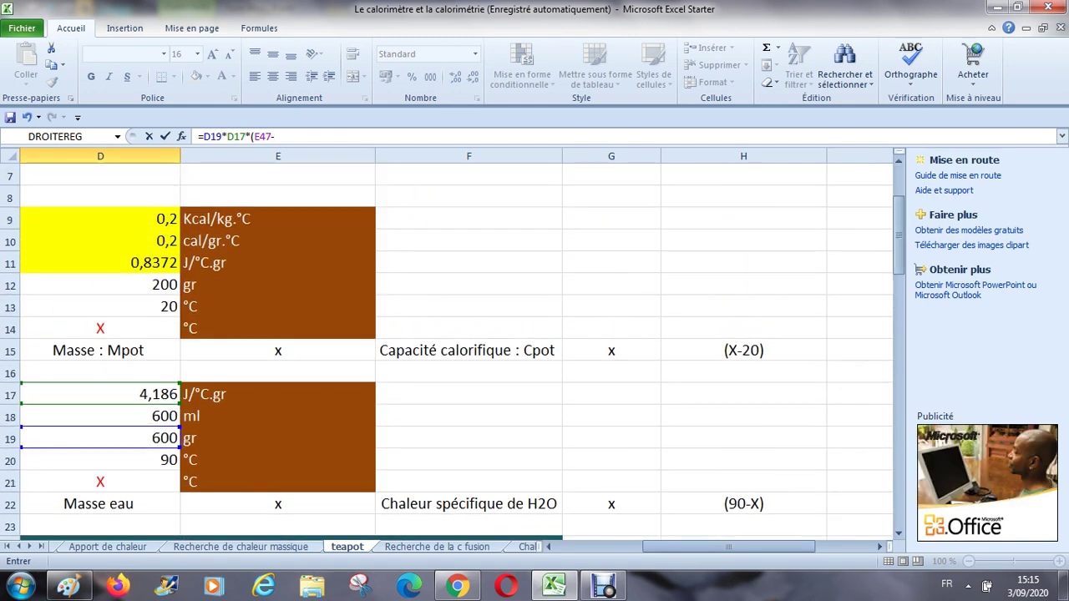
left_click(100, 459)
type(")")
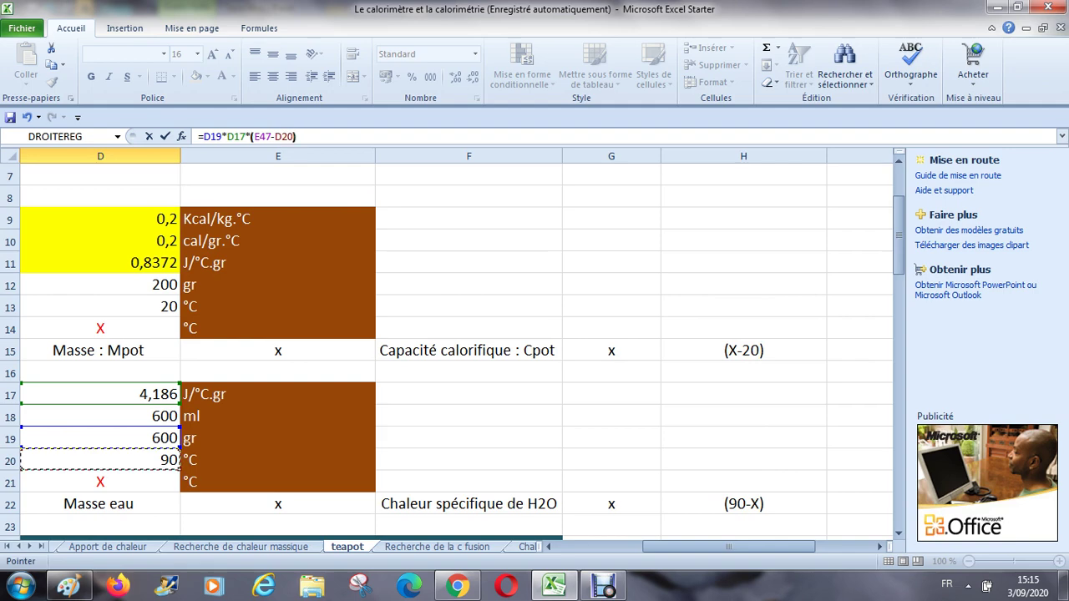
key("Return")
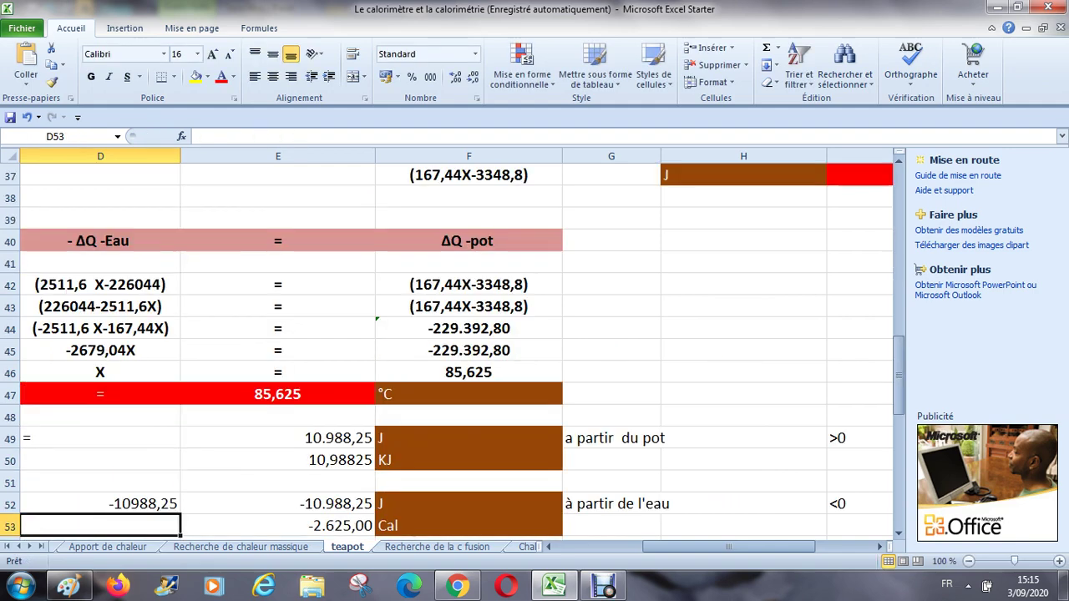
Step: Compare the water heat check in D52 with E52 and clear the check formula
left_click(101, 503)
left_click(100, 481)
left_click(100, 503)
left_click(278, 503)
left_click(469, 504)
left_click(278, 504)
left_click(101, 504)
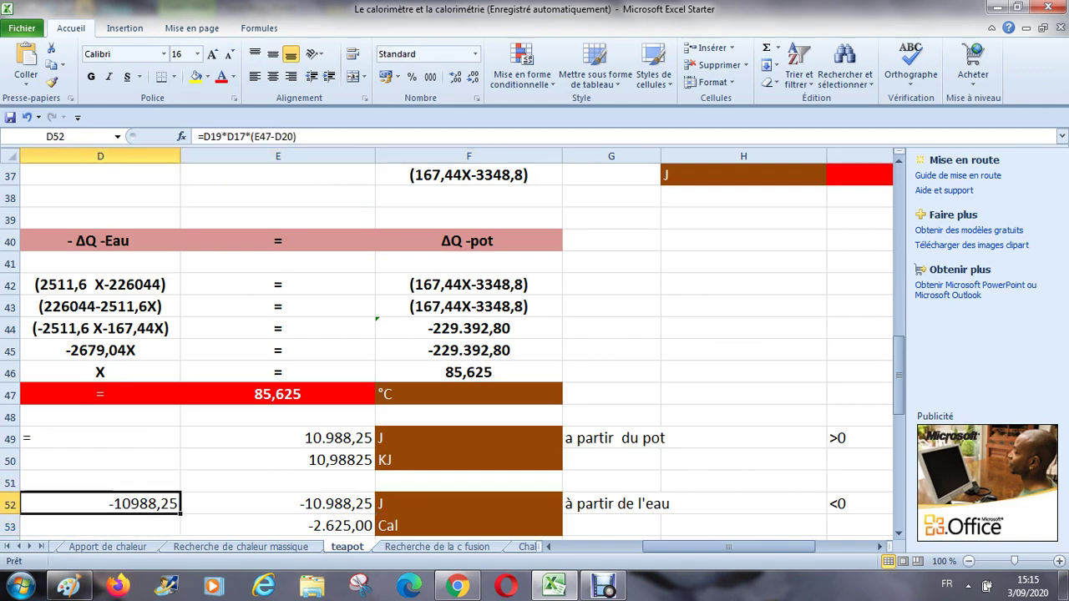
key("Delete")
Step: Go back up to the water's delta Q line in row 31 and check its sign in I31
key("Up")
key("Up")
key("Up")
key("Up")
key("Up")
key("Up")
key("Up")
key("Up")
key("Up")
key("Up")
key("Up")
key("Up")
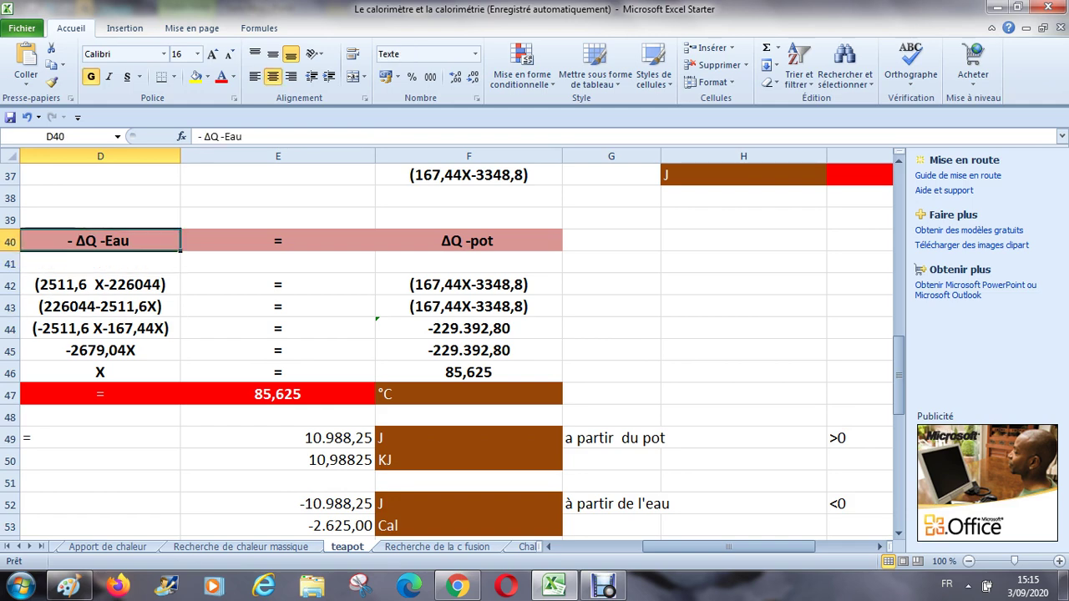
key("Up")
key("Up")
key("Up")
key("Up")
key("Up")
key("Up")
key("Up")
key("Up")
key("Up")
key("Up")
key("Right")
key("Right")
key("Down")
key("Right")
key("Right")
key("Right")
key("Right")
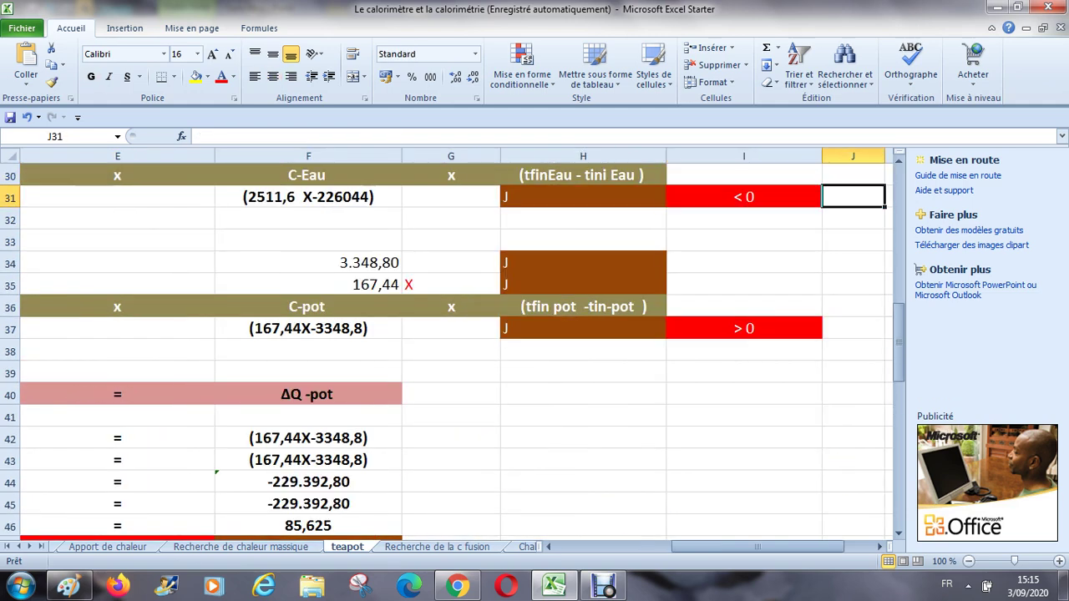
key("Left")
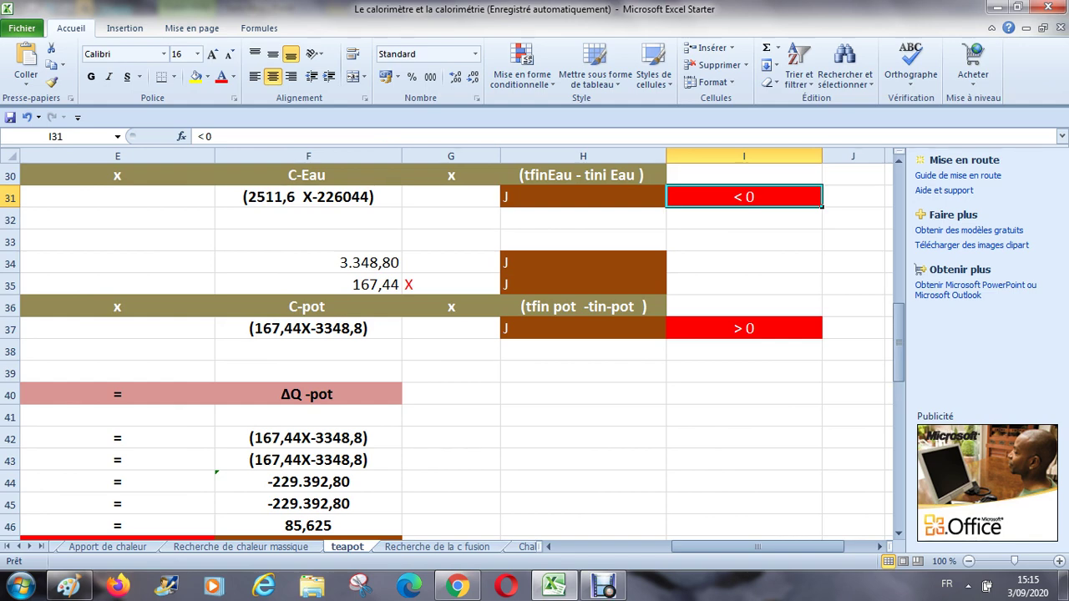
Step: Review the water's delta Q expression in F31 against its unit and sign along row 31
key("Right")
key("Left")
key("Left")
key("Left")
key("Left")
key("Left")
key("Right")
key("Right")
key("Right")
key("Right")
key("Left")
key("Left")
key("Left")
key("Left")
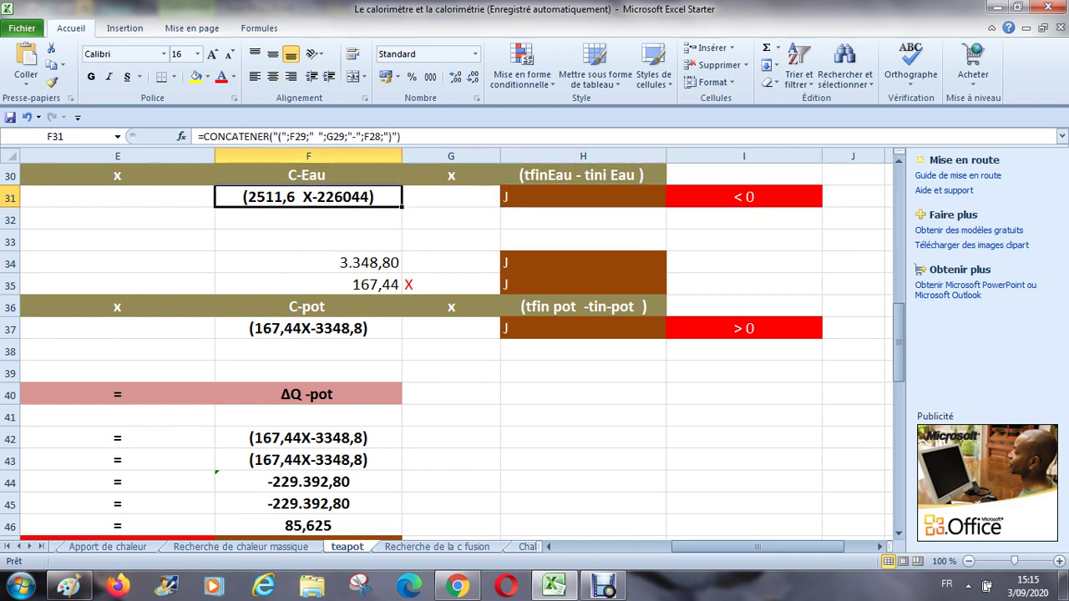
Step: Return to the exchanged heat results and examine the water's values in joules and calories in E52 and E53
key("Down")
key("Down")
key("Down")
key("Down")
key("Down")
key("Down")
key("Down")
key("Down")
key("Down")
key("Down")
key("Down")
key("Down")
key("Down")
key("Down")
key("Down")
key("Down")
key("Down")
key("Down")
key("Down")
key("Down")
key("Down")
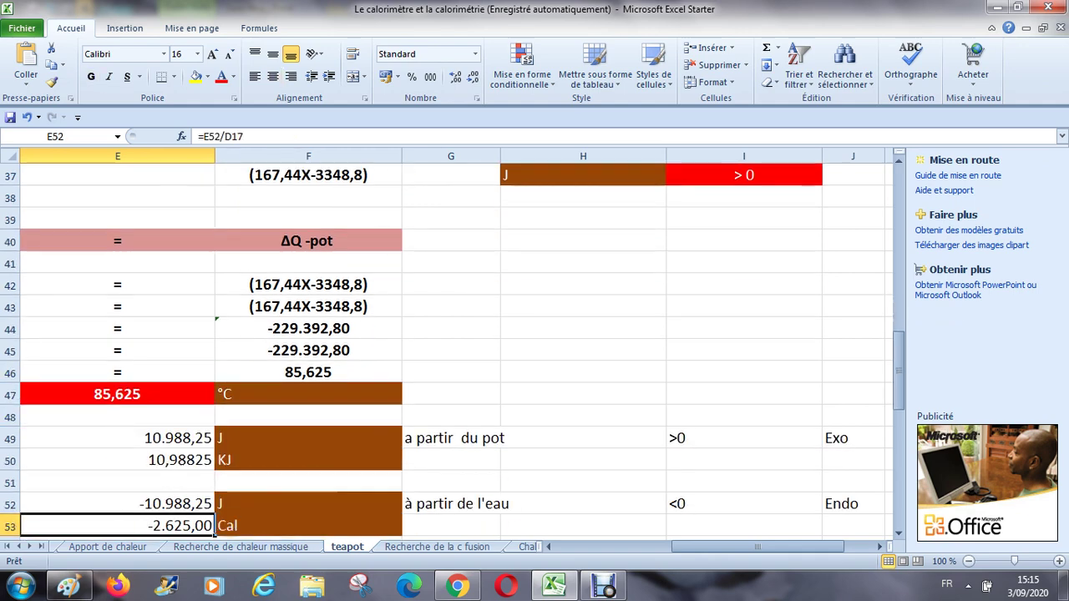
Step: Check the water's exchanged heat formula in E52 and its source label in G52
key("Up")
key("Up")
key("Up")
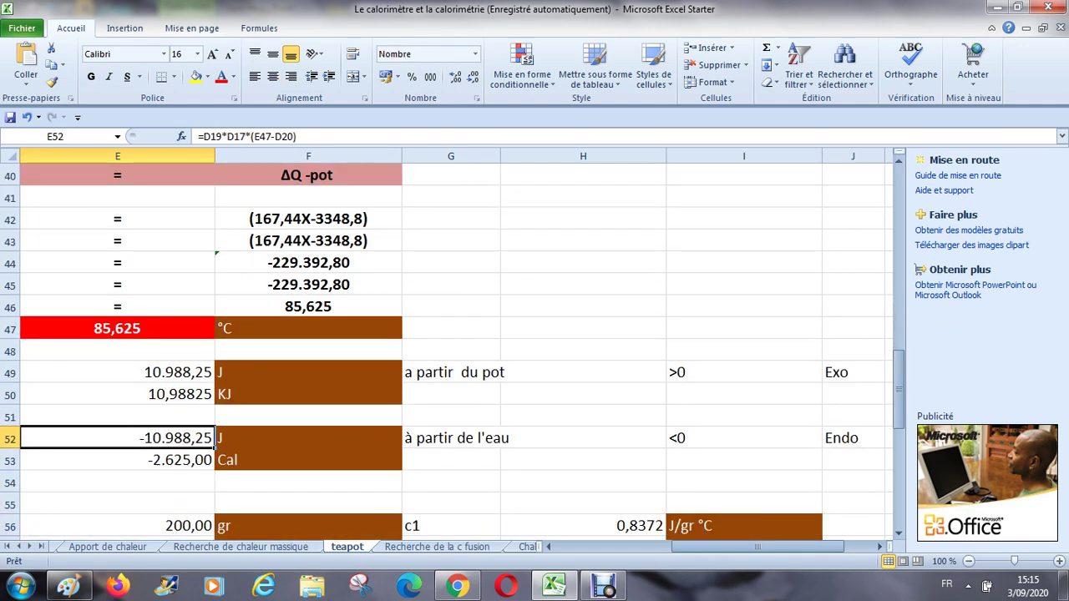
key("Left")
key("Left")
key("Right")
key("Right")
key("Right")
key("Right")
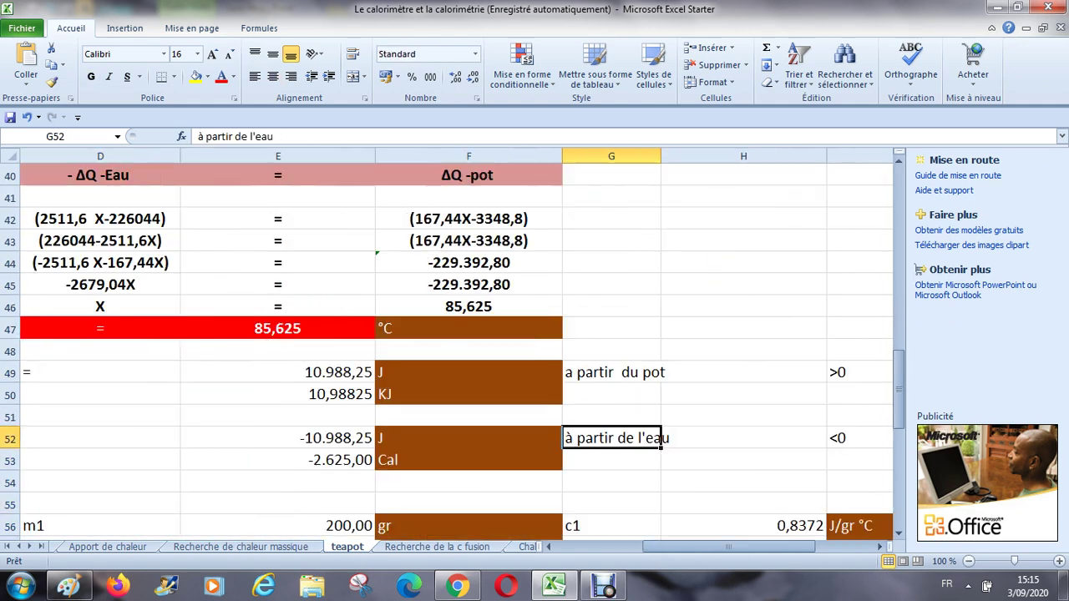
key("Right")
key("Left")
key("Left")
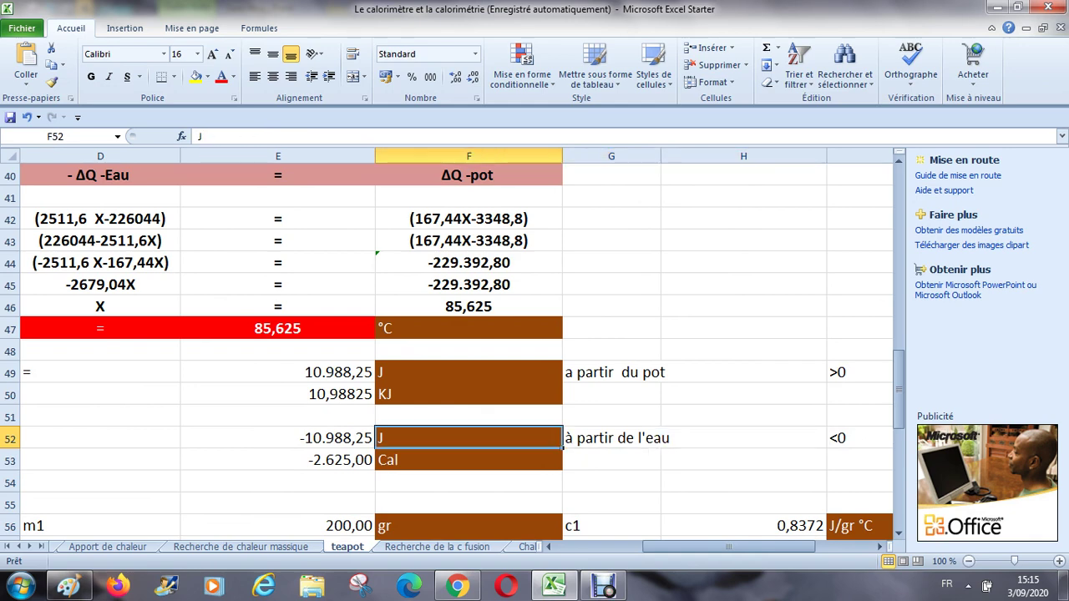
Step: Compare the pot's exchanged heat formulas in E49 and E50 with the water's in E52 and E53
key("Left")
key("Up")
key("Up")
key("Up")
key("Down")
key("Down")
key("Down")
key("Down")
key("Up")
key("Up")
key("Up")
key("Up")
key("Down")
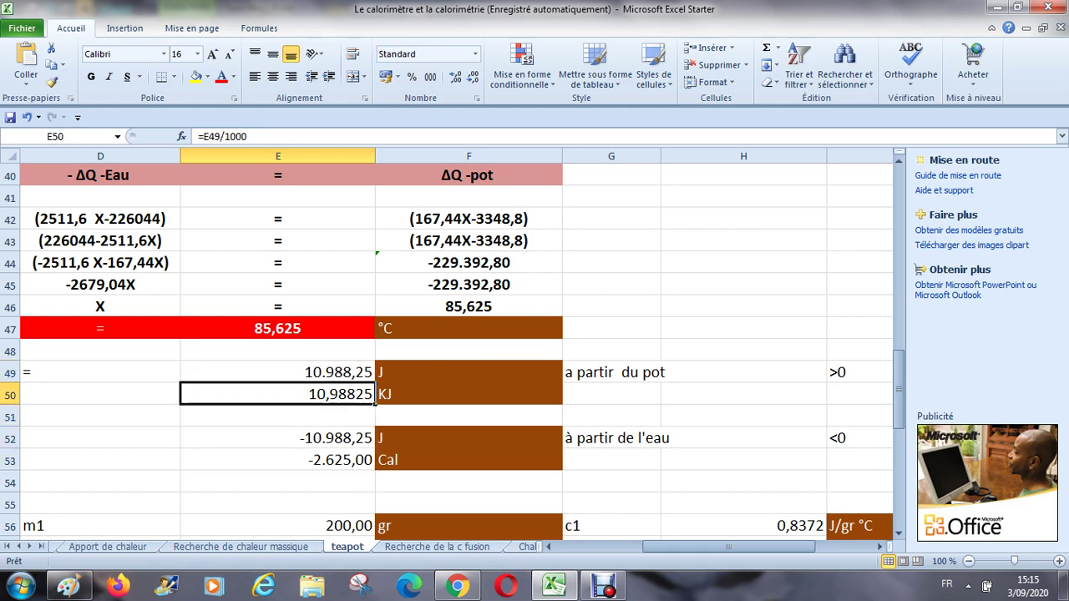
key("Down")
key("Down")
key("Down")
key("Down")
key("Up")
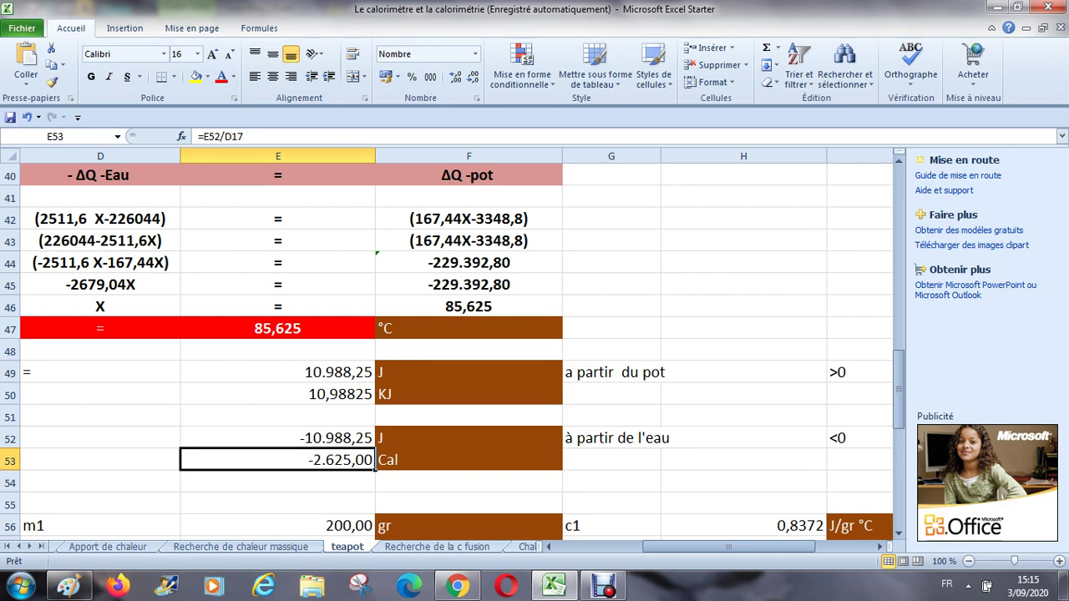
Step: Inspect the m1 mass reference in E56 below the exchanged heat results
key("Down")
key("Down")
key("Down")
key("Down")
key("Down")
key("Down")
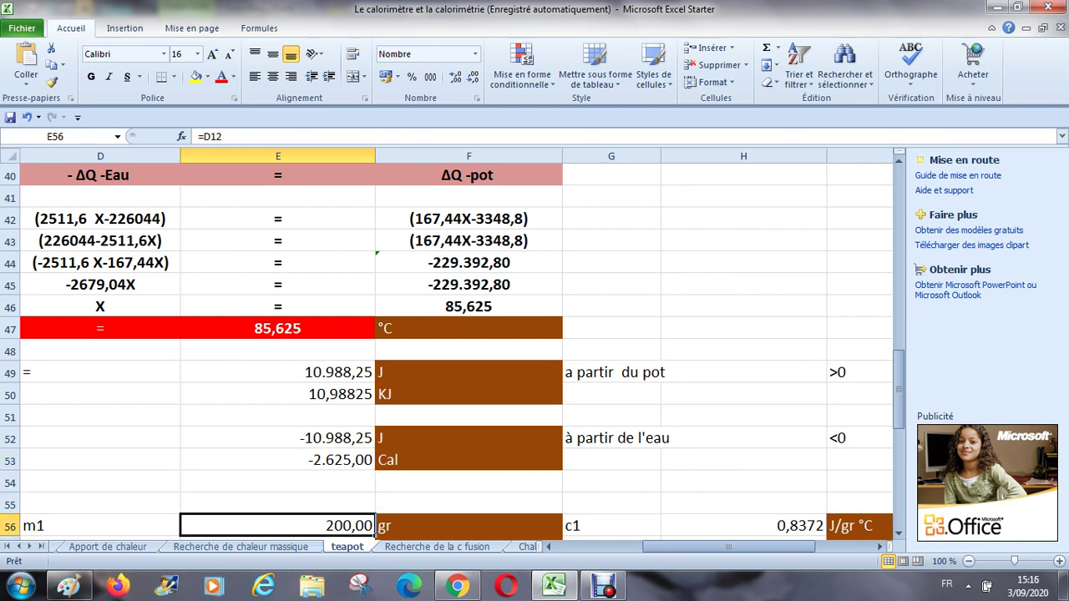
Step: Go back up column B to the teapot problem statement at the top of the sheet
key("Left")
key("Left")
key("Left")
key("Up")
key("Up")
key("Down")
key("Up")
key("Up")
key("Up")
key("Up")
key("Up")
key("Up")
key("Up")
key("Up")
key("Up")
key("Up")
key("Up")
key("Up")
key("Up")
key("Up")
key("Up")
key("Up")
key("Up")
key("Up")
key("Up")
key("Up")
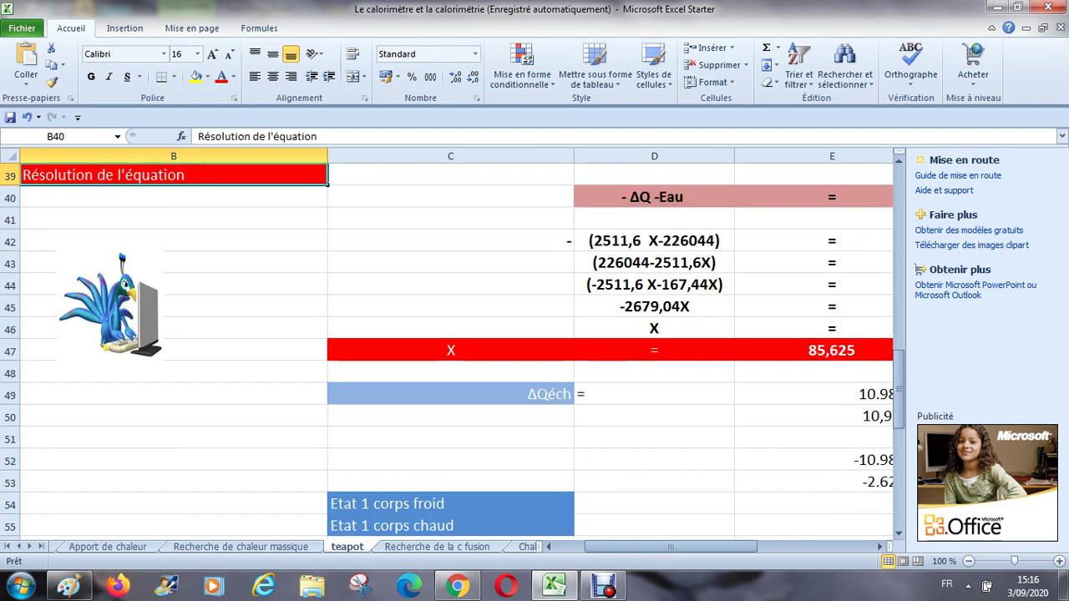
key("Up")
key("Up")
key("Up")
key("Up")
key("Up")
key("Up")
key("Up")
key("Up")
key("Up")
key("Up")
key("Up")
key("Up")
key("Up")
key("Up")
key("Up")
key("Up")
key("Up")
key("Up")
key("Up")
key("Up")
Step: Review the section headings down column B from the teapot data to the equation resolution
key("Down")
key("Down")
key("Down")
key("Down")
key("Down")
key("Down")
key("Down")
key("Down")
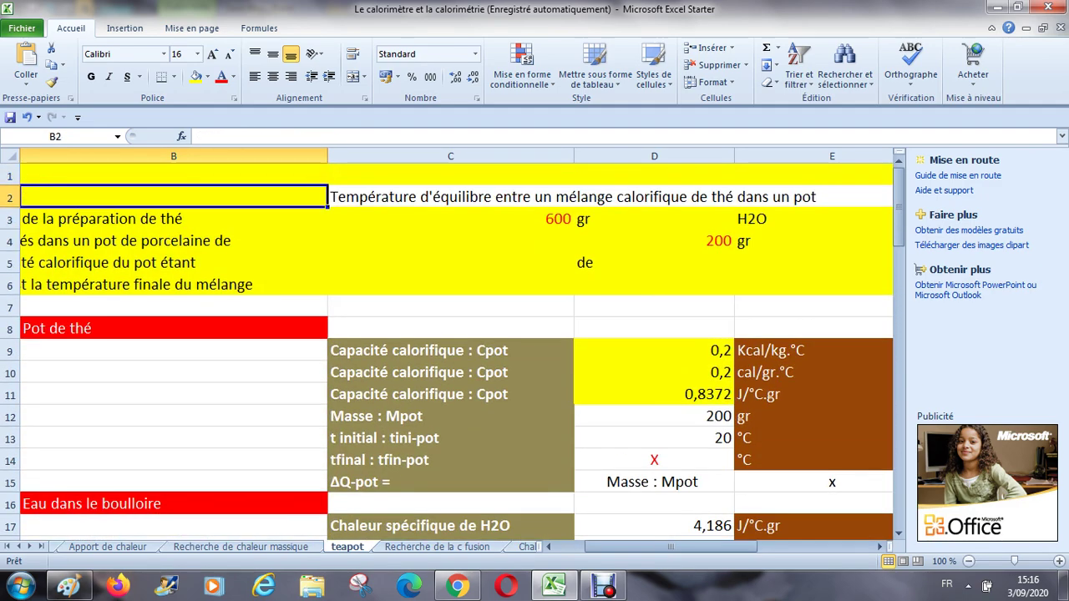
key("Down")
key("Down")
key("Down")
key("Down")
key("Down")
key("Down")
key("Down")
key("Down")
key("Down")
key("Down")
key("Down")
key("Down")
key("Down")
key("Down")
key("Down")
key("Down")
key("Down")
key("Down")
key("Down")
key("Down")
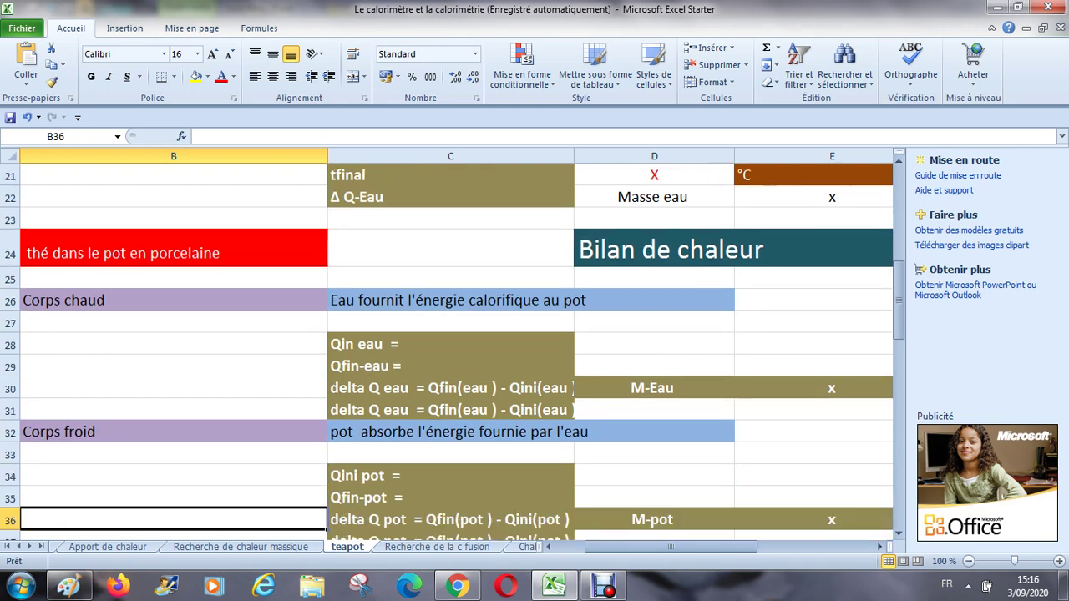
key("Down")
key("Down")
key("Down")
key("Down")
key("Down")
key("Down")
key("Down")
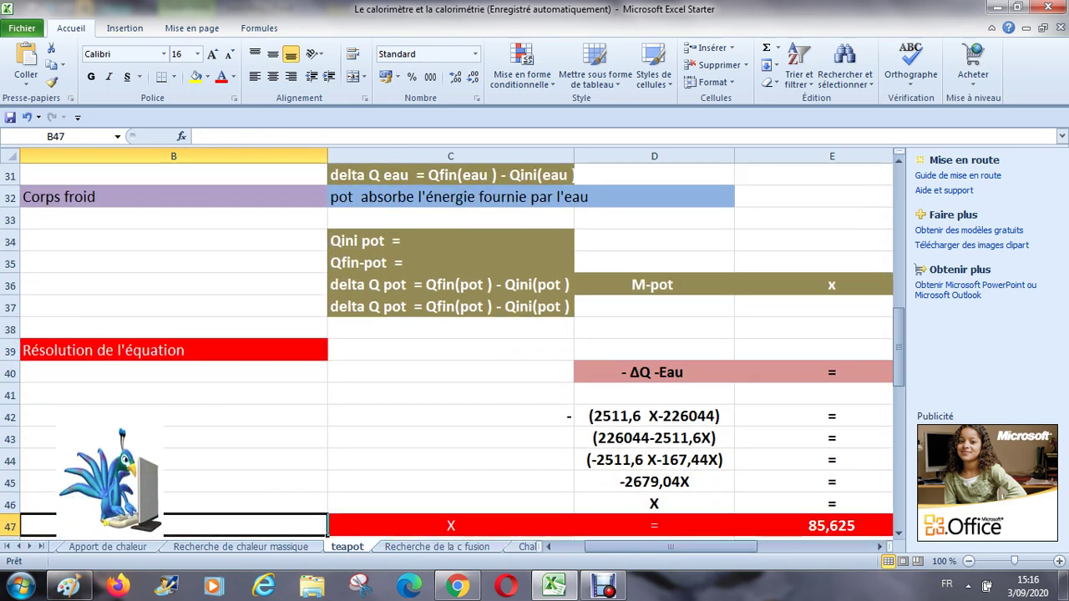
Step: Examine the equation resolution lines from row 42 down to row 45
key("Up")
key("Up")
key("Up")
key("Up")
key("Right")
key("Right")
key("Right")
key("Right")
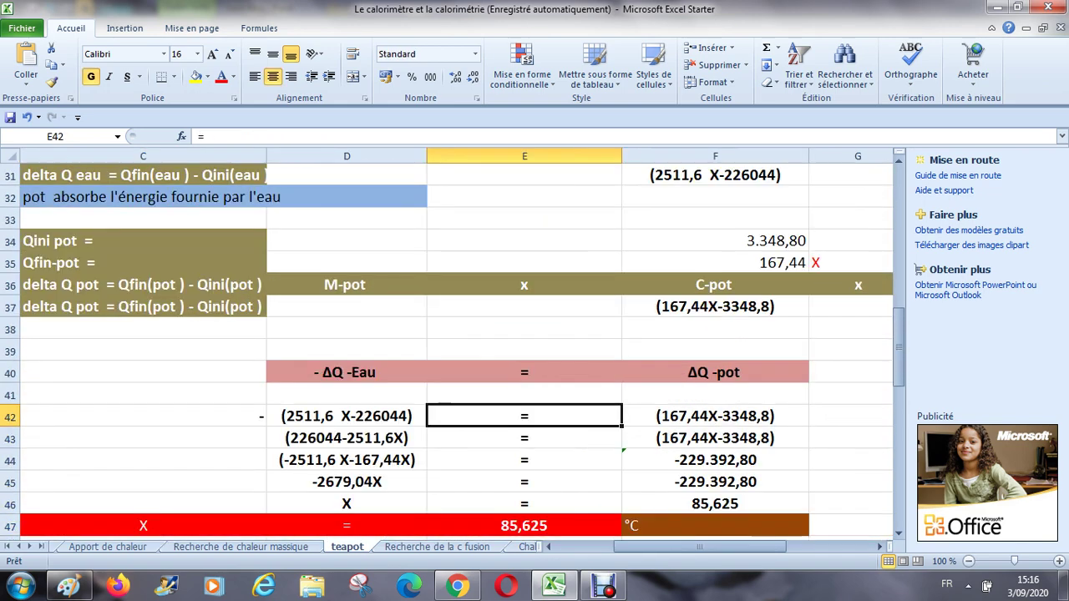
key("Down")
key("Down")
key("Down")
key("Left")
key("Left")
key("Left")
Step: Correct the hot body label in C55 to "Etat 2 corps chaud"
key("Down")
key("Down")
key("Down")
key("Down")
key("Down")
key("Down")
key("Down")
key("Down")
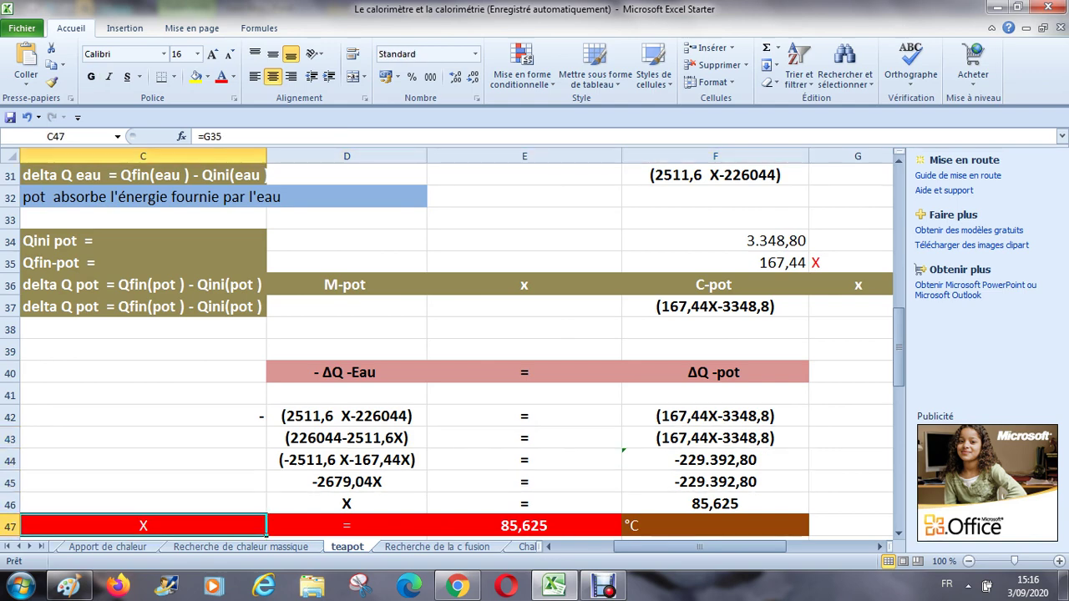
key("Down")
key("Down")
key("Down")
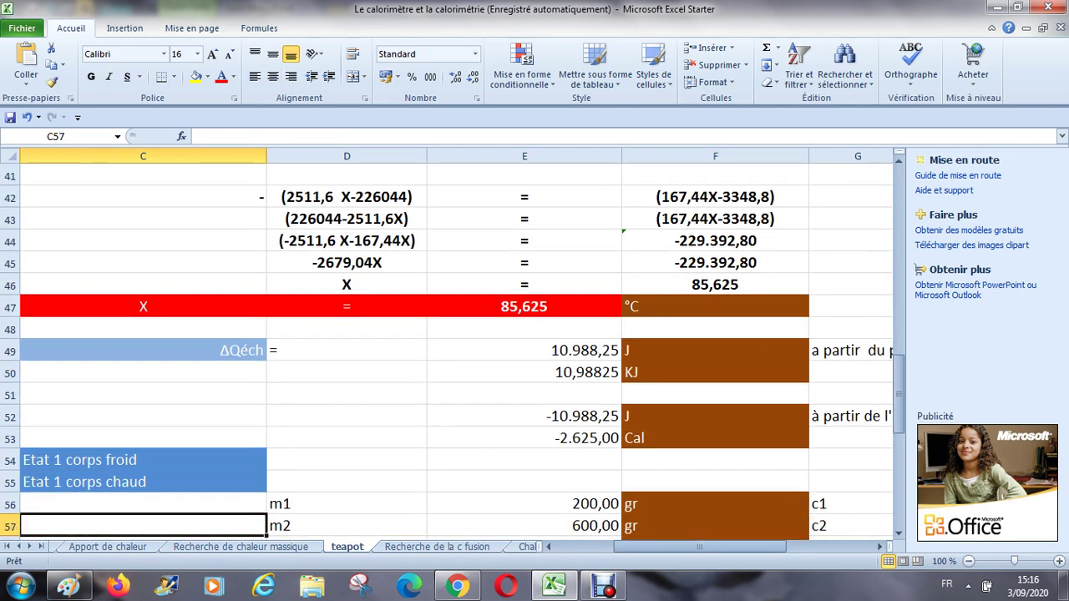
key("Up")
key("Up")
key("Up")
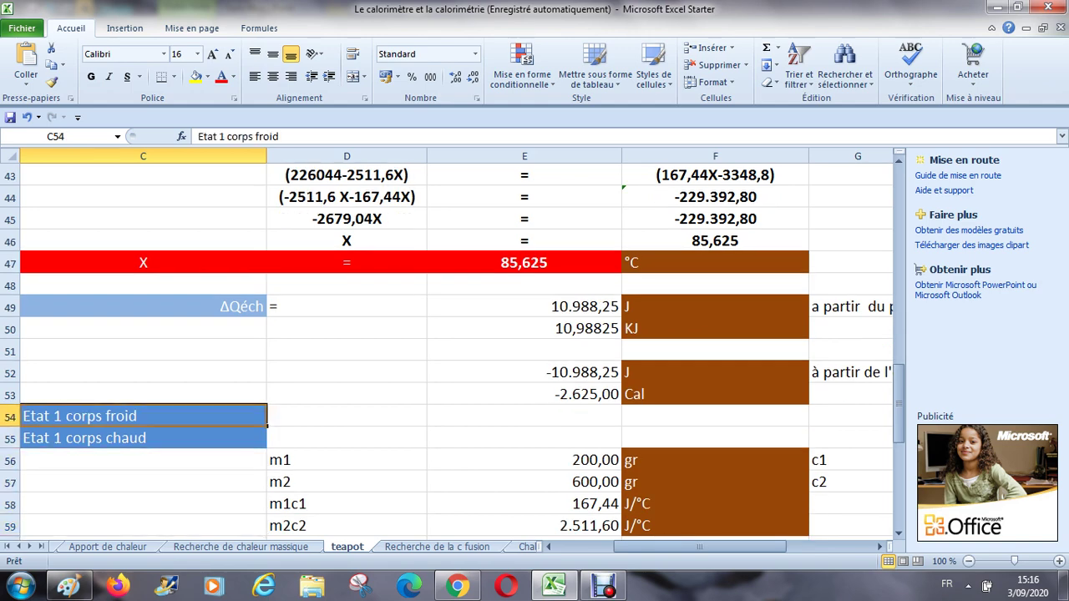
key("Down")
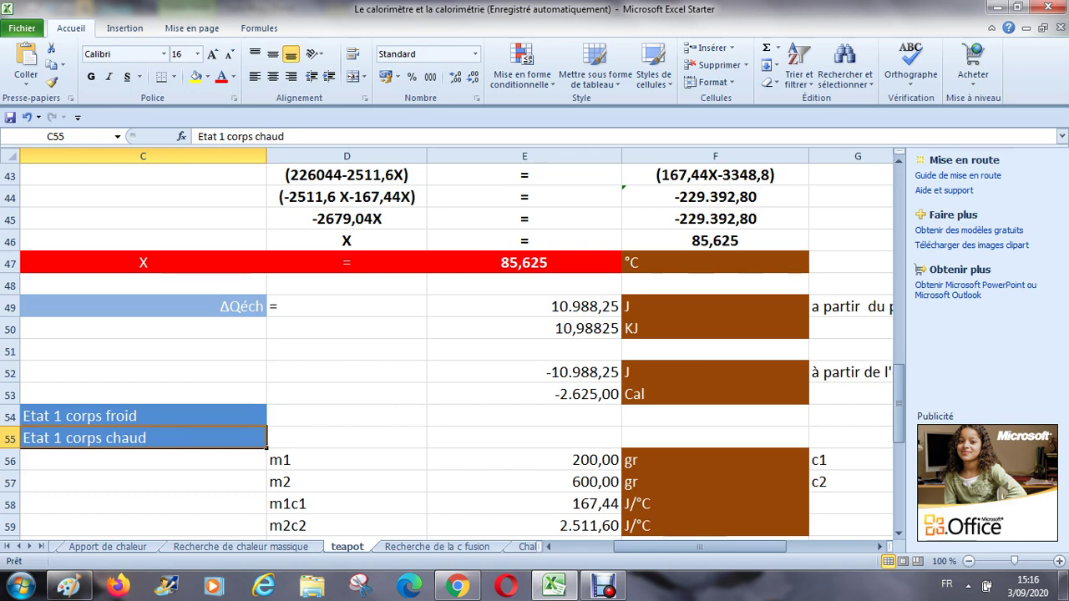
left_click(224, 136)
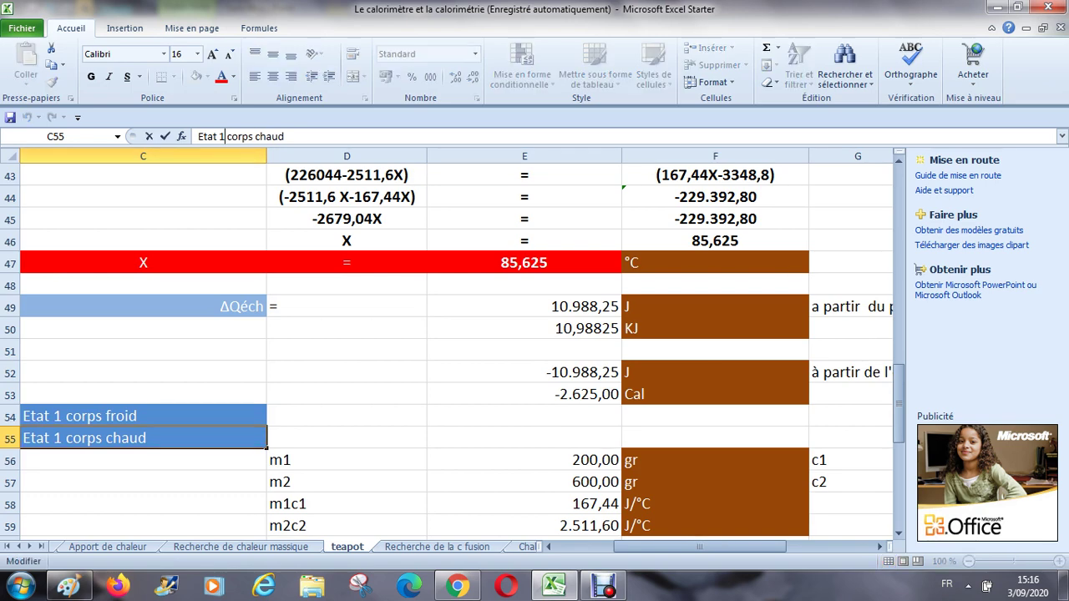
key("BackSpace")
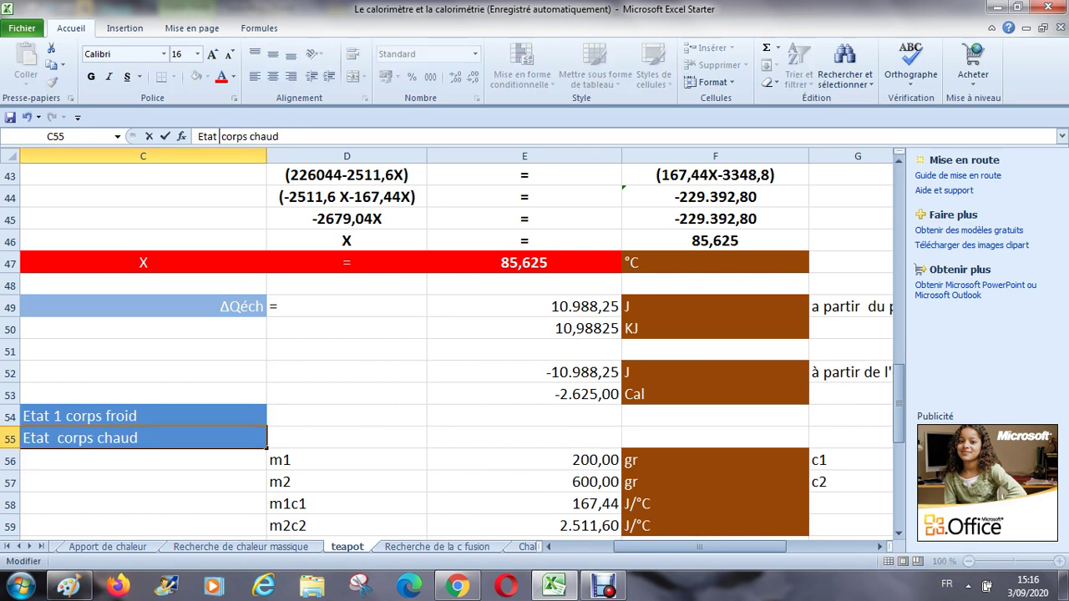
type("2")
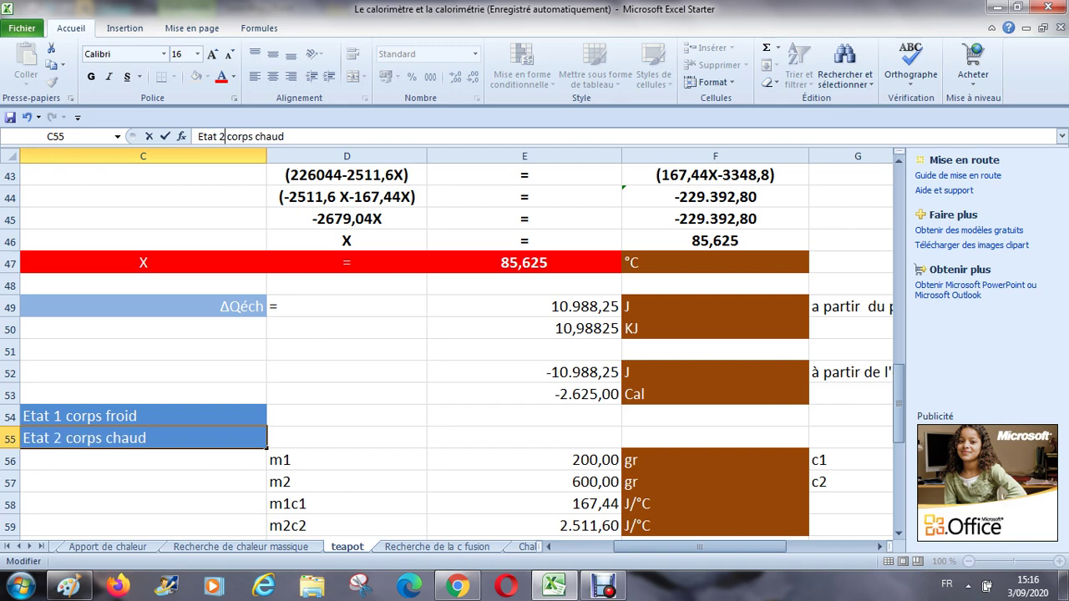
key("Return")
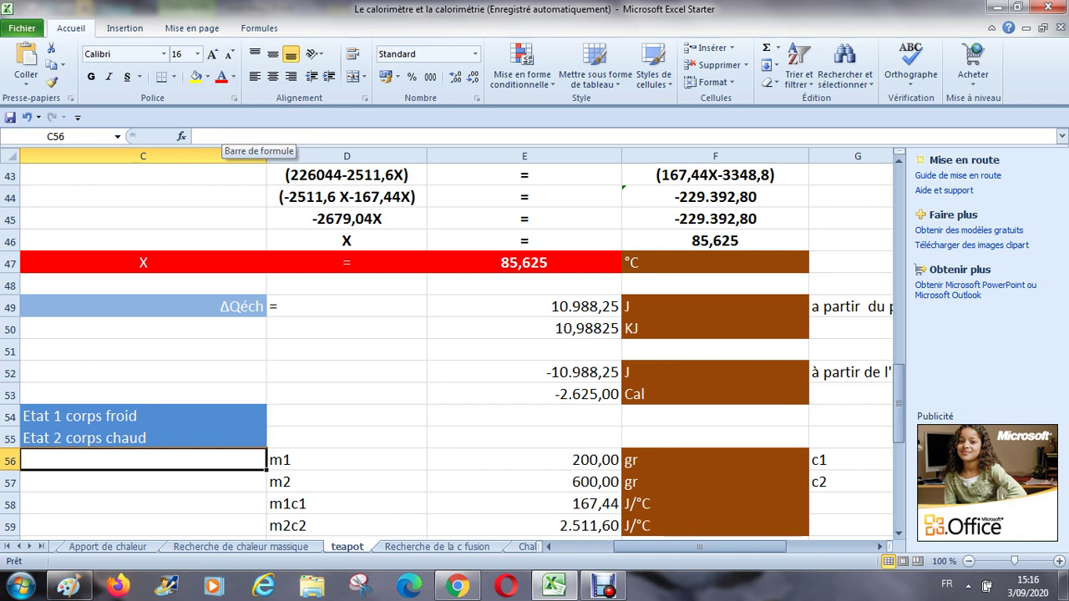
Step: Review the cold body and hot body state labels in C54 and C55
key("Up")
key("Up")
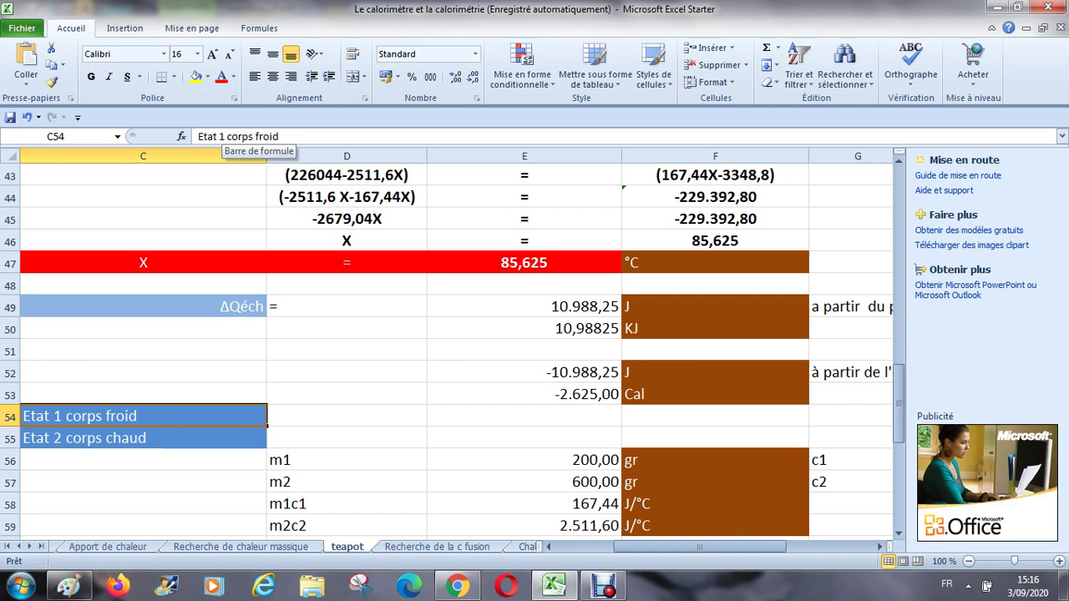
key("Down")
key("Down")
key("Down")
key("Down")
key("Down")
key("Down")
key("Down")
key("Down")
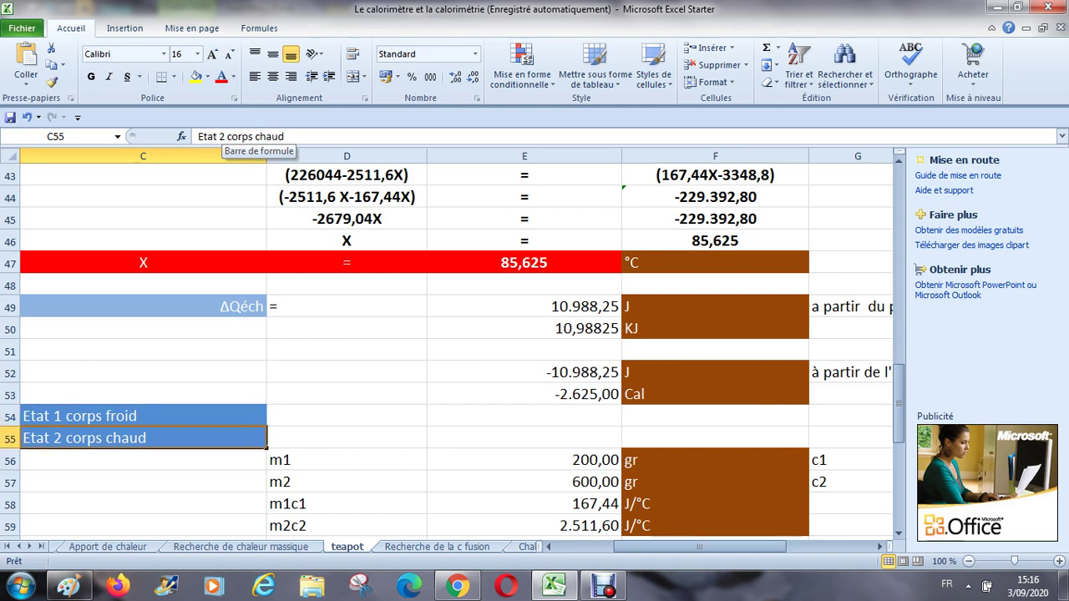
Step: Review the cold and hot body state labels in C54:C55 and the m1 to m1c1 labels in D56:D58
key("Up")
key("Up")
key("Up")
key("Up")
key("Up")
key("Up")
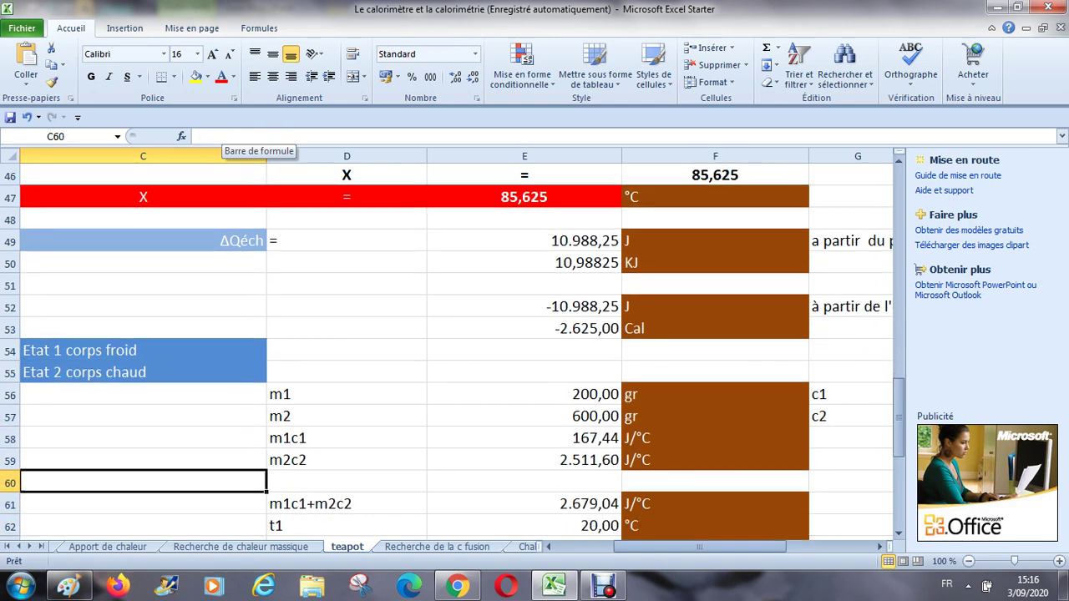
key("Right")
key("Up")
key("Left")
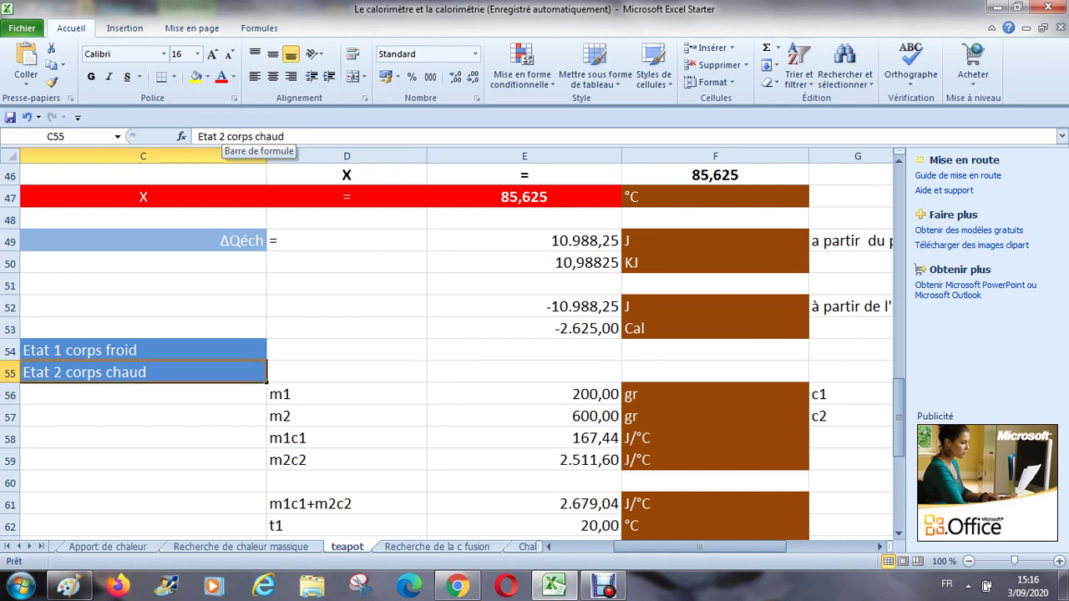
key("Left")
key("Right")
key("Right")
key("Right")
key("Down")
key("Left")
key("Down")
key("Down")
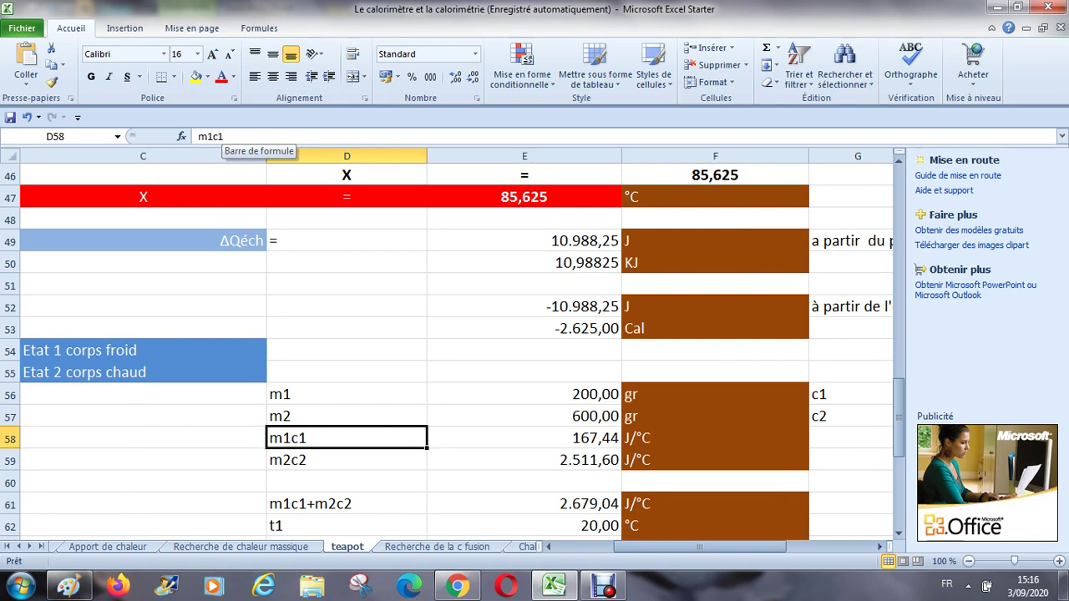
Step: Relate the cold and hot body labels to the m1 and m2 rows and inspect the m1 mass formula in E56
key("Right")
key("Right")
key("Left")
key("Left")
key("Up")
key("Up")
key("Up")
key("Left")
key("Up")
key("Down")
key("Down")
key("Down")
key("Right")
key("Up")
key("Up")
key("Down")
key("Left")
key("Up")
key("Down")
key("Right")
key("Right")
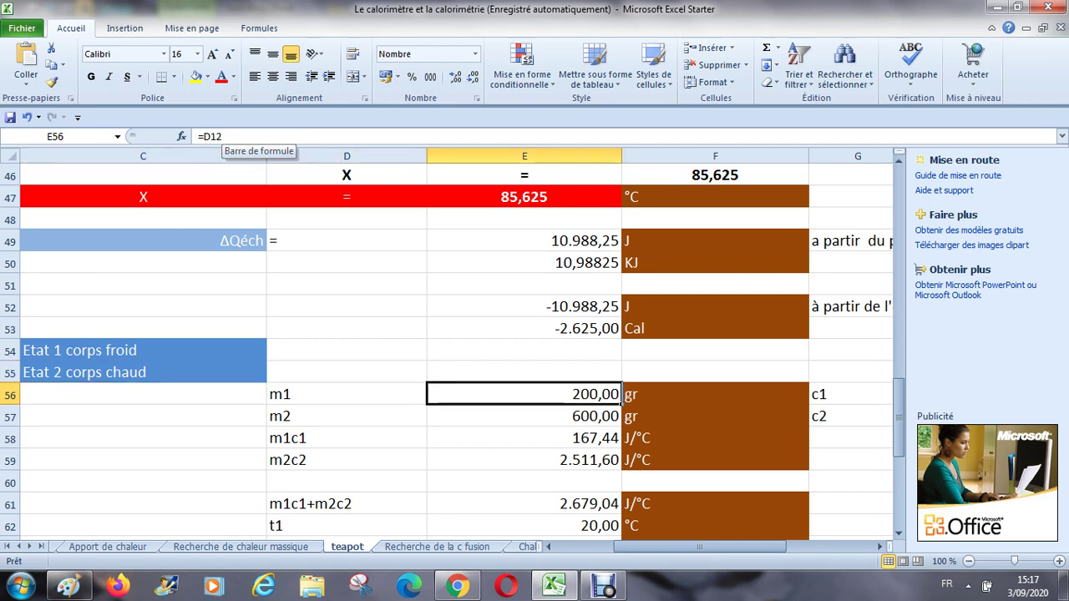
Step: Examine the m1 unit in F56, the c1 specific heat reference in H56 and its unit in I56
key("Right")
key("Right")
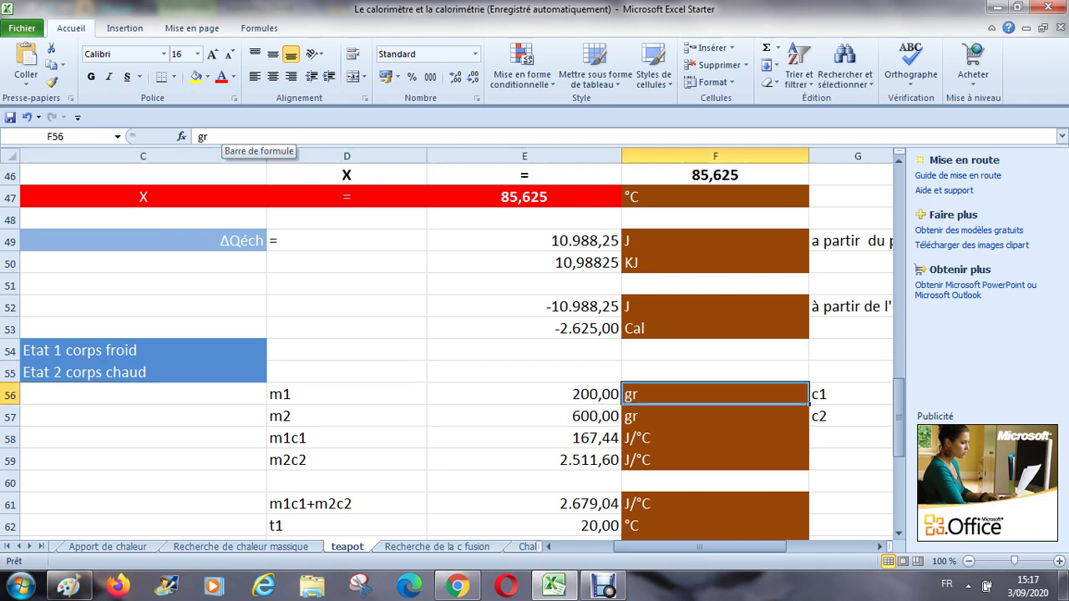
key("Right")
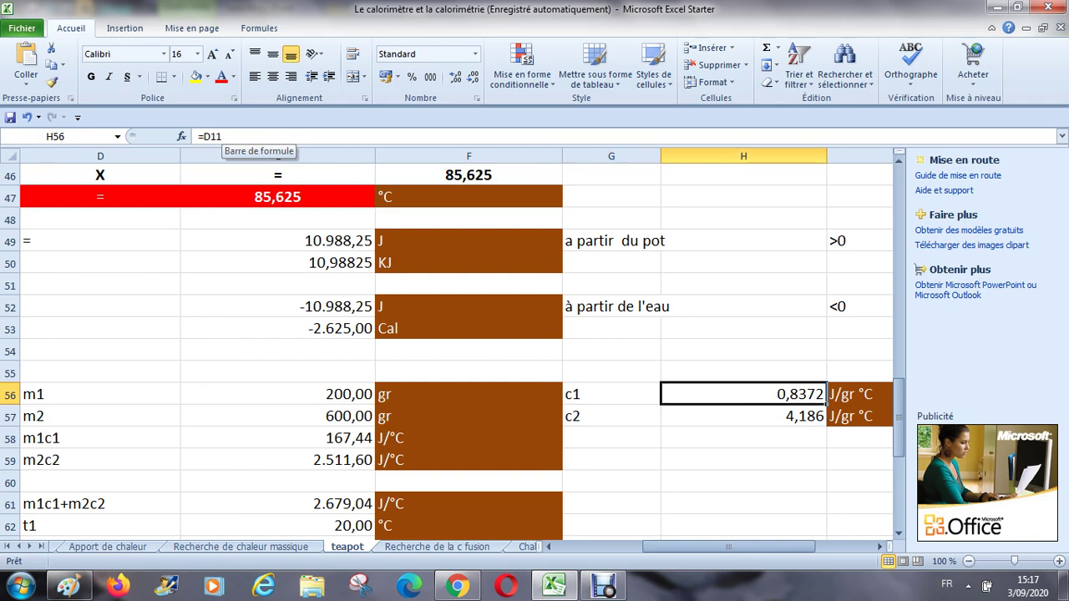
key("Right")
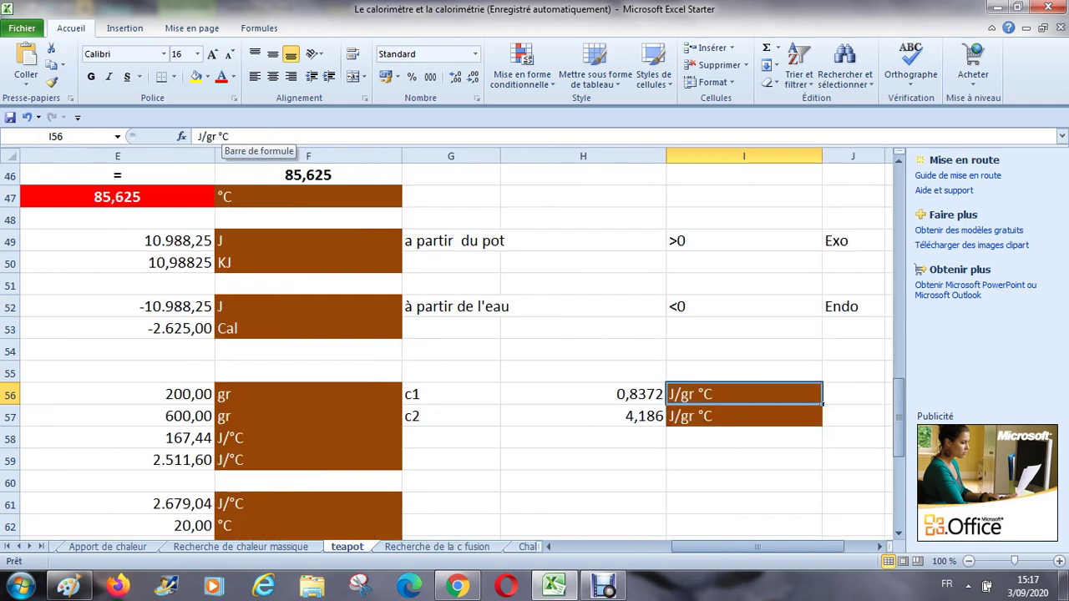
Step: Trace back up to the problem statement and check the pot's given specific heat in E5
key("Left")
key("Up")
key("Up")
key("Up")
key("Up")
key("Up")
key("Up")
key("Up")
key("Up")
key("Up")
key("Up")
key("Up")
key("Up")
key("Up")
key("Up")
key("Up")
key("Up")
key("Up")
key("Up")
key("Up")
key("Up")
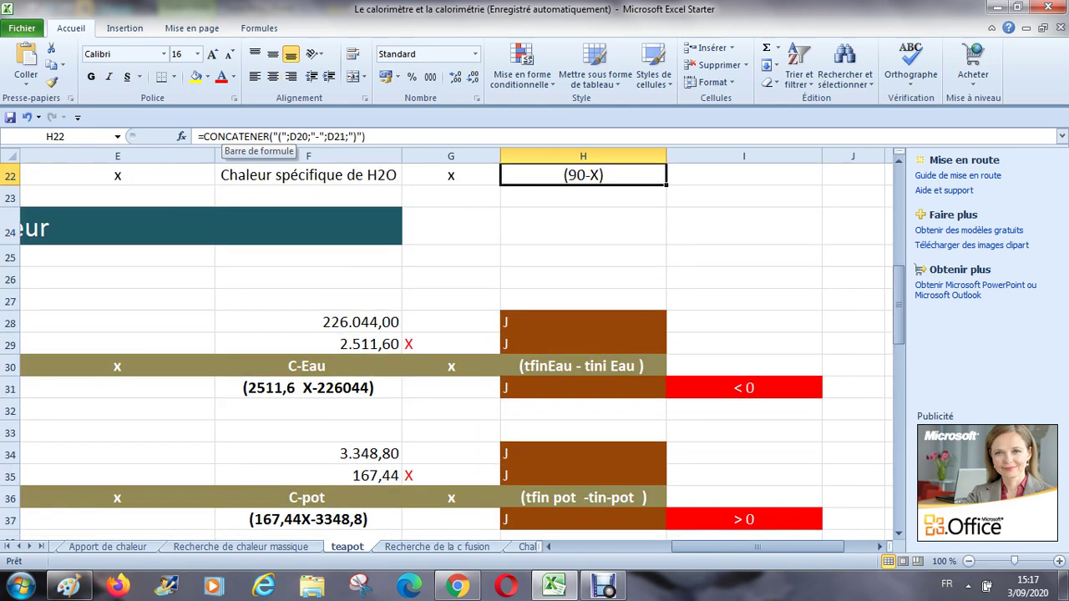
key("Up")
key("Up")
key("Up")
key("Up")
key("Up")
key("Up")
key("Up")
key("Up")
key("Up")
key("Up")
key("Up")
key("Up")
key("Up")
key("Up")
key("Up")
key("Up")
key("Up")
key("Up")
key("Up")
key("Up")
key("Down")
key("Down")
key("Down")
key("Down")
key("Left")
key("Down")
key("Left")
key("Up")
key("Left")
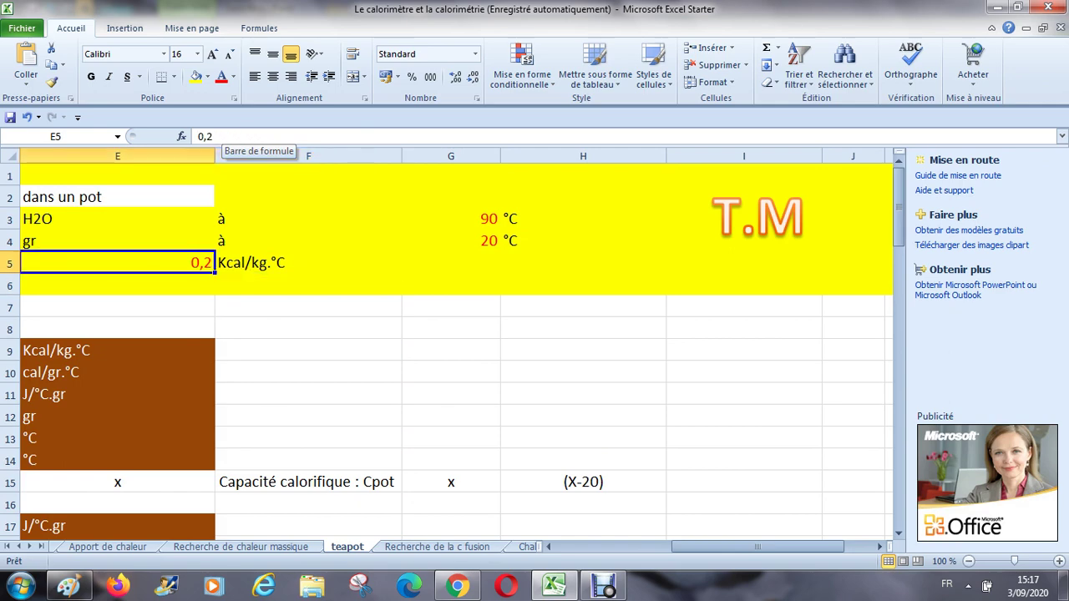
Step: Review the pot's data down column D, starting from the specific heat reference in D9
key("Left")
key("Down")
key("Down")
key("Down")
key("Down")
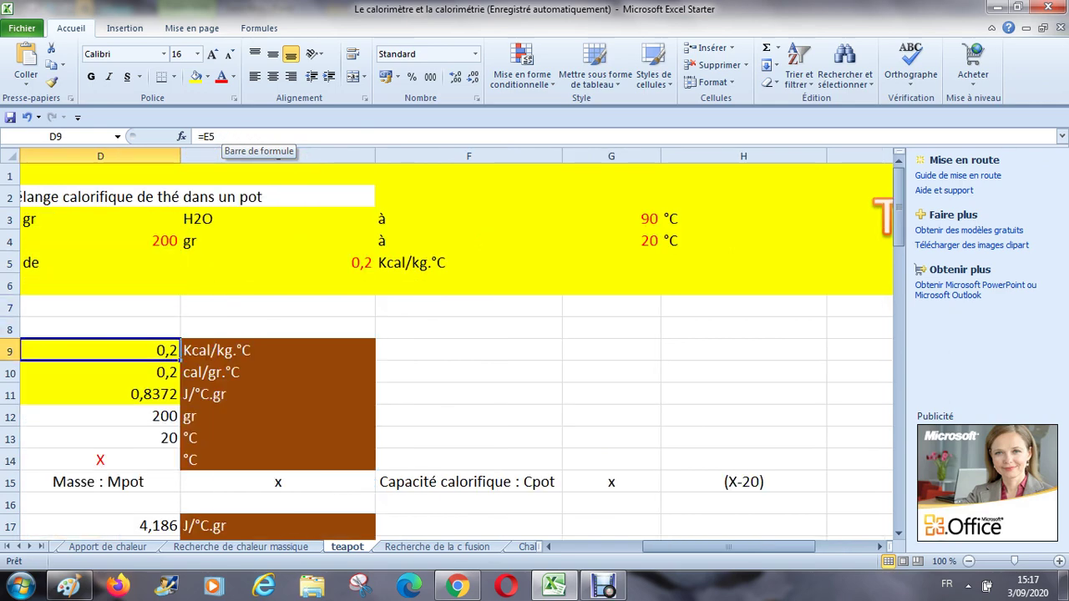
key("Down")
key("Down")
key("Down")
key("Down")
key("Down")
key("Down")
key("Down")
key("Down")
key("Down")
key("Down")
key("Down")
key("Down")
key("Down")
key("Down")
key("Down")
key("Down")
key("Down")
key("Down")
key("Down")
key("Down")
key("Down")
key("Down")
key("Down")
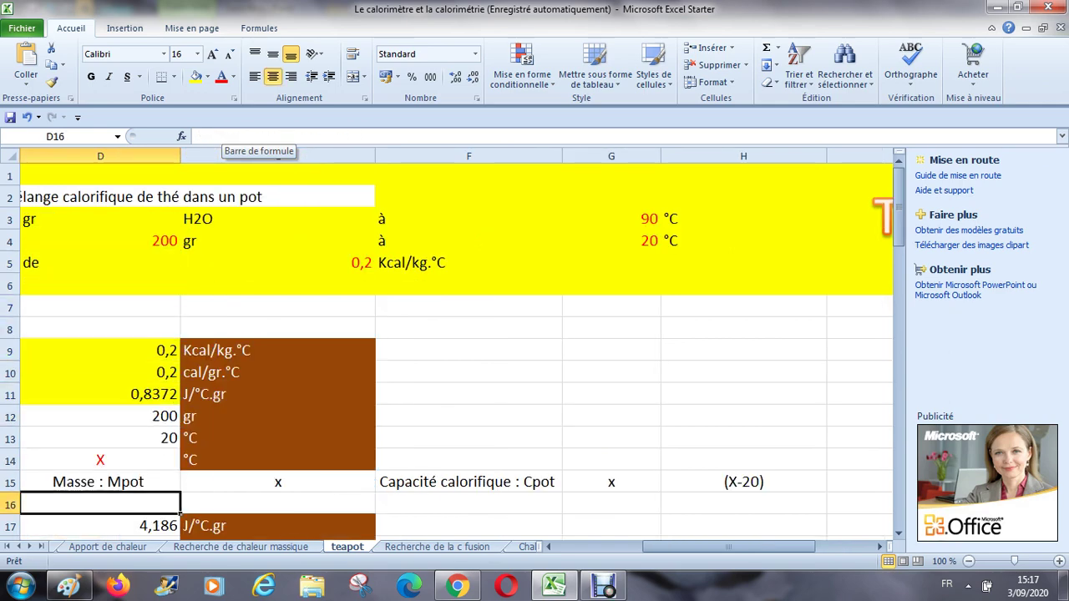
Step: Return to the state calculation block and examine the c1 and c2 references in H56 and H57
key("Down")
key("Down")
key("Down")
key("Down")
key("Down")
key("Down")
key("Down")
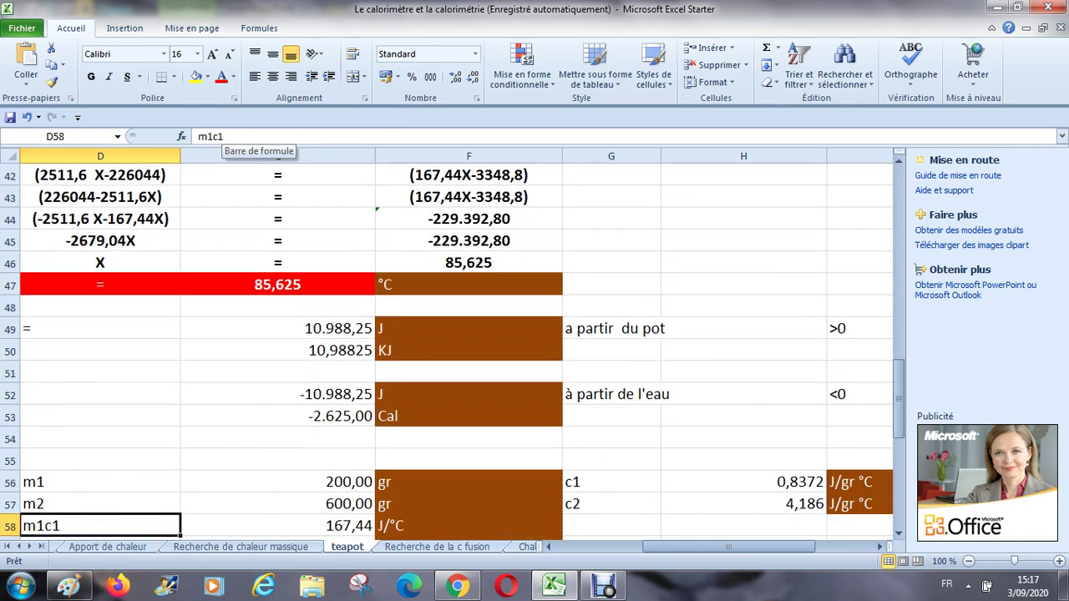
key("Up")
key("Up")
key("Up")
key("Up")
key("Up")
key("Up")
key("Right")
key("Right")
key("Right")
key("Right")
key("Right")
key("Left")
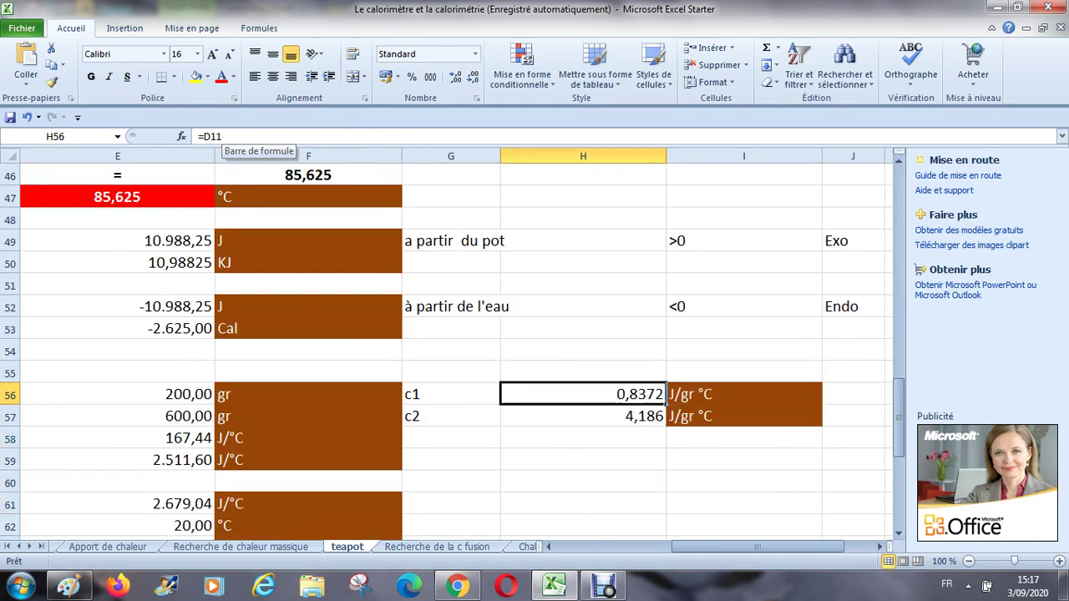
key("Down")
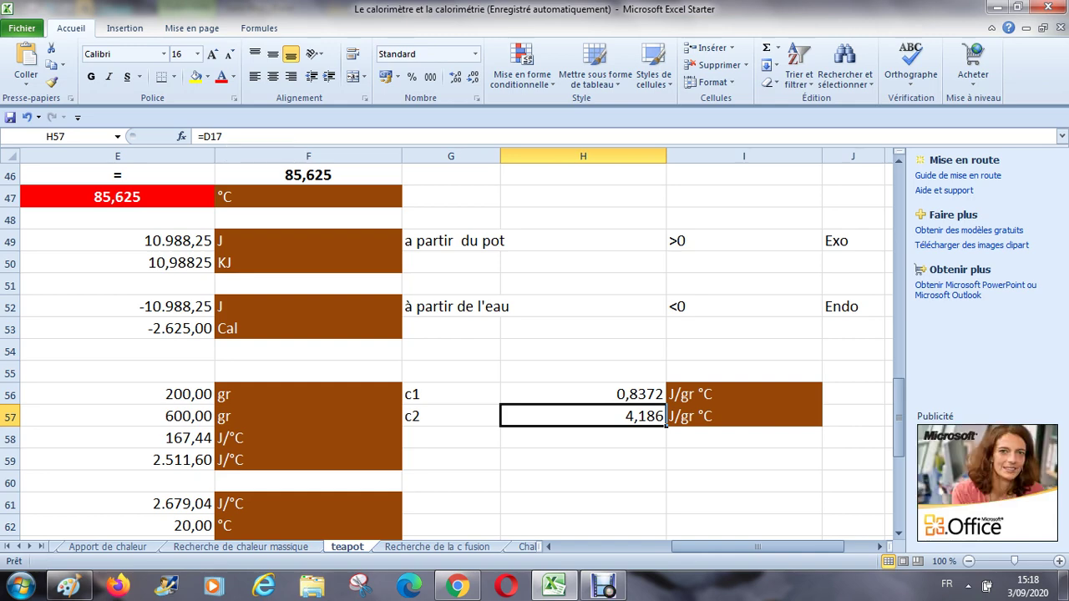
Step: Inspect the m2 and m1c1 labels in D57:D58 and the m1c1 product formula in E58
key("Left")
key("Left")
key("Left")
key("Left")
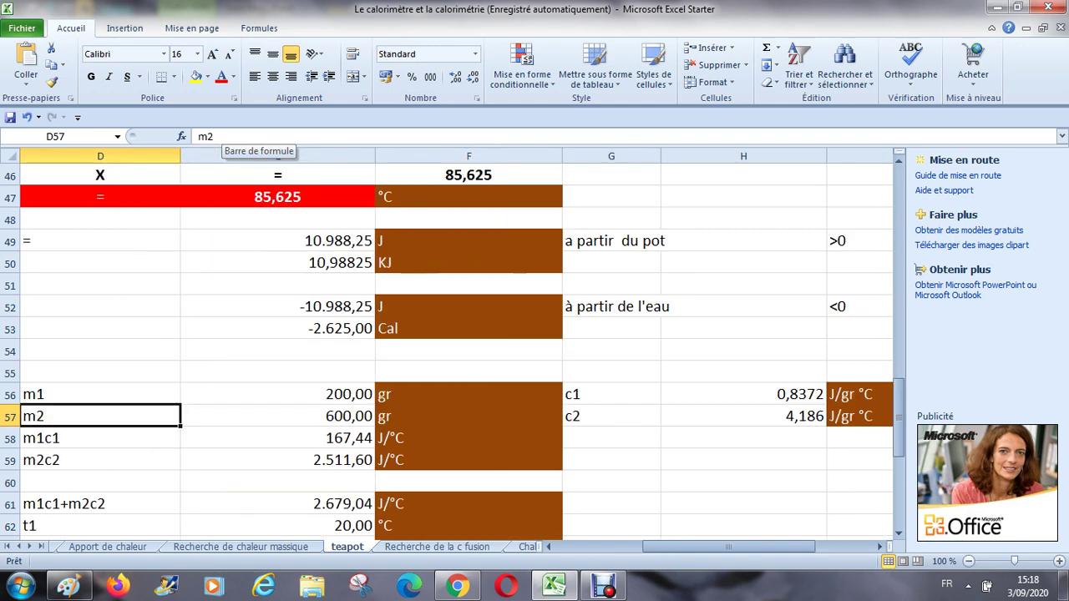
key("Down")
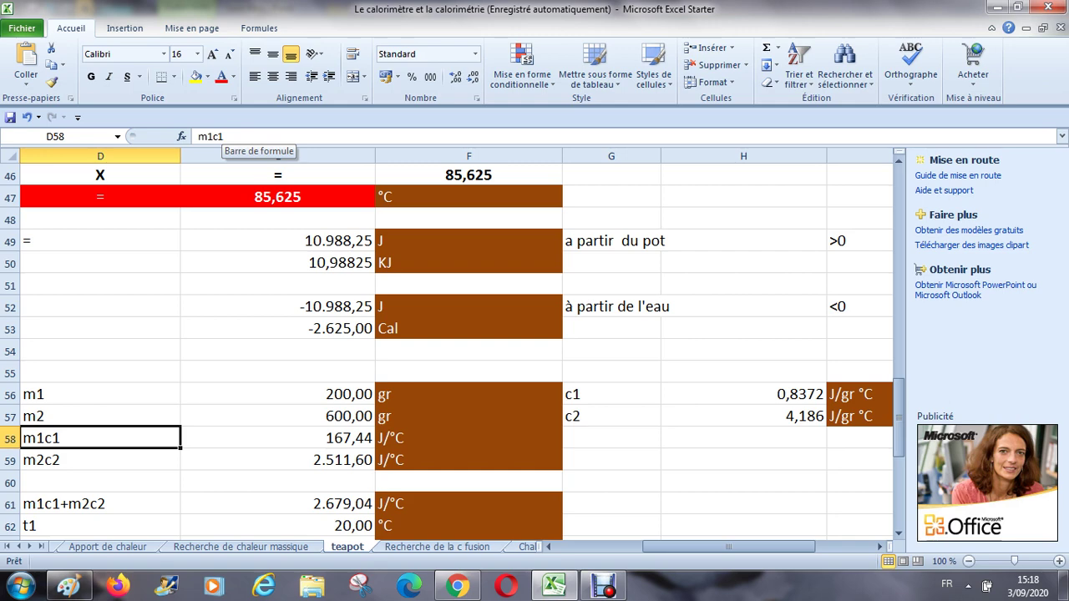
key("Left")
key("Right")
key("Right")
key("Right")
key("Left")
key("Left")
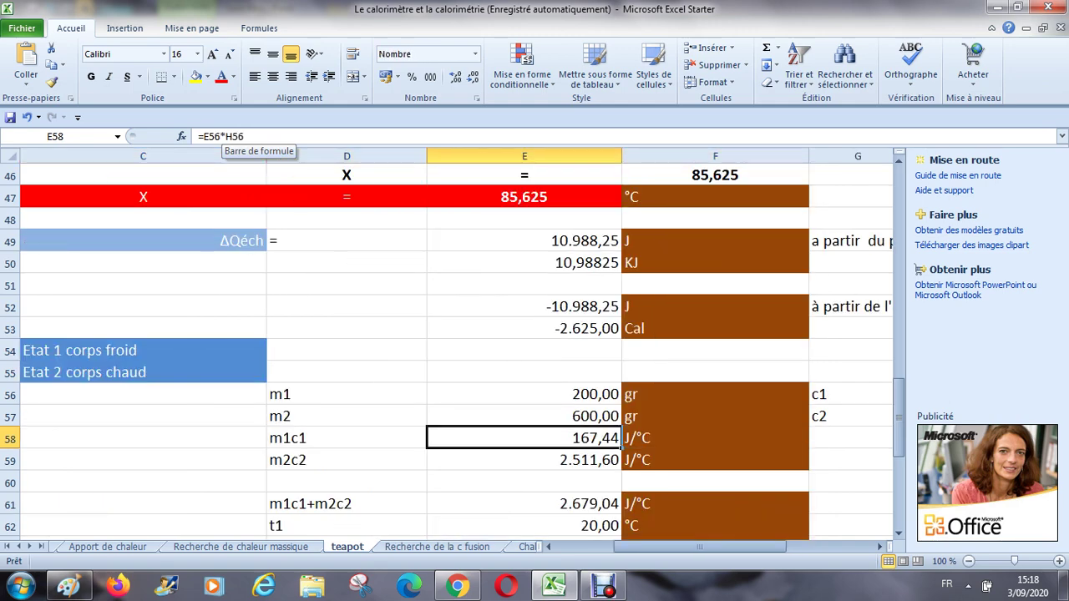
Step: Check the m2c2 row 59 and the units in column F up to the m2 row
key("Down")
key("Right")
key("Right")
key("Up")
key("Up")
key("Up")
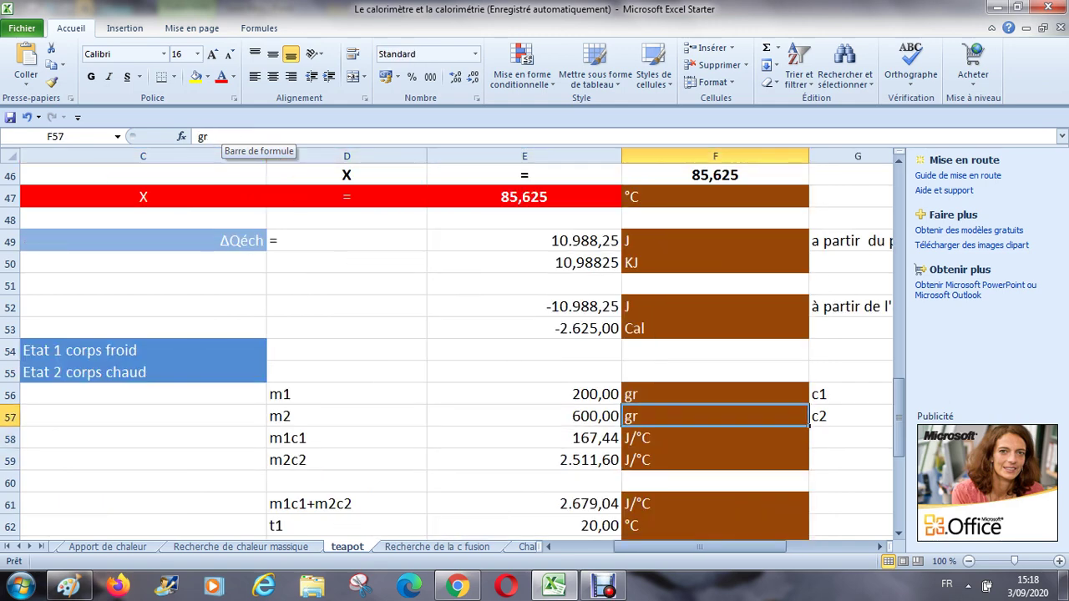
Step: Check the m1 row 56 across to the c1 specific heat reference in H56
key("Left")
key("Right")
key("Right")
key("Right")
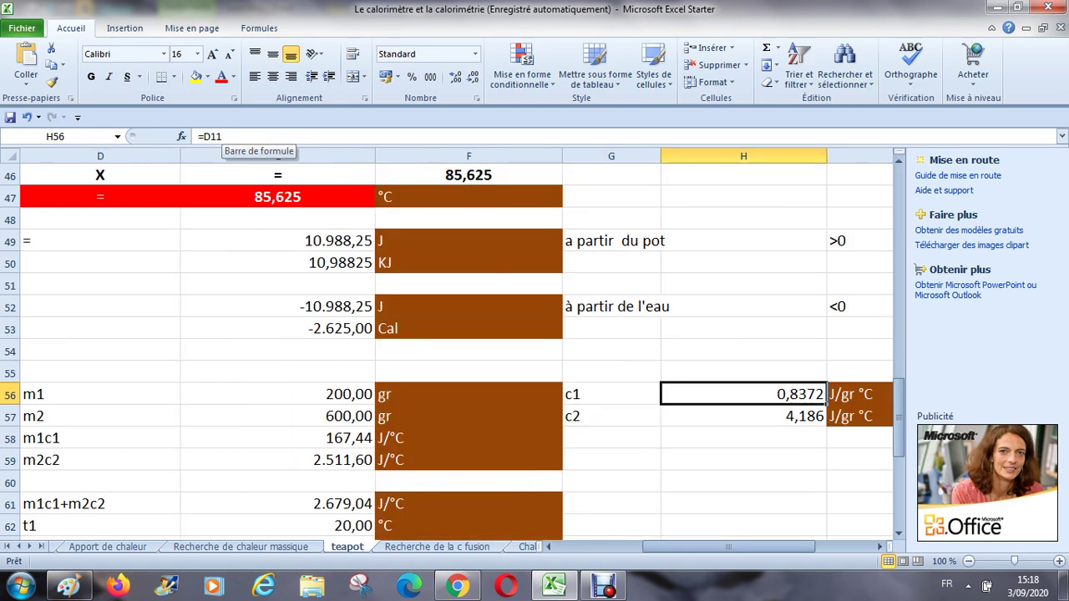
key("Left")
key("Left")
key("Left")
Step: Inspect the m2 row 57 together with the c2 specific heat reference in H57
key("Down")
key("Right")
key("Right")
key("Right")
key("Right")
key("Left")
key("Left")
key("Left")
key("Left")
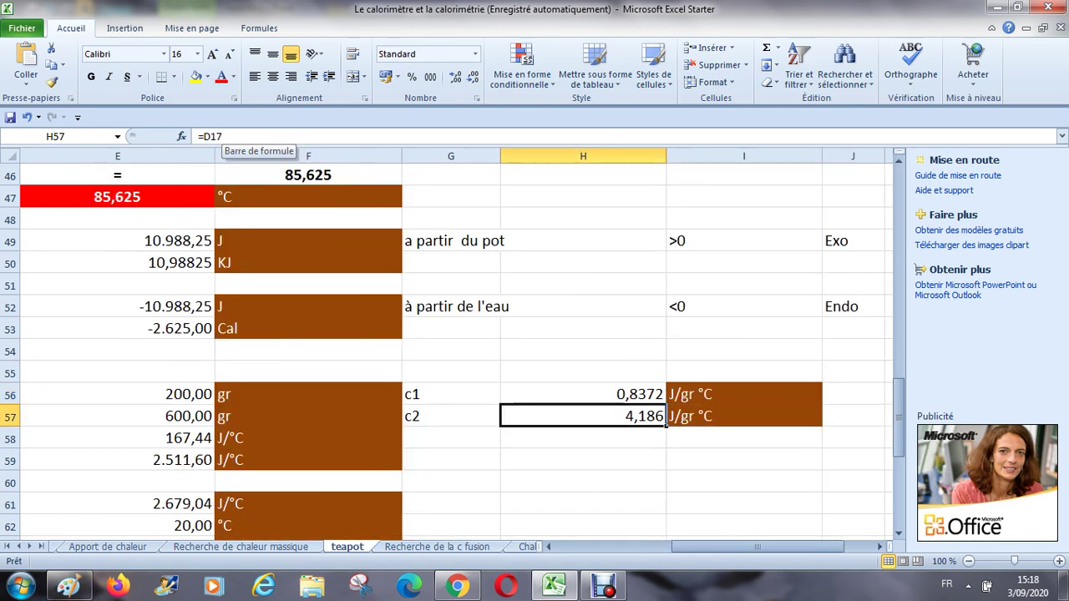
Step: Review the m1c1 row 58 and the m2c2 product formula in E59
key("Left")
key("Left")
key("Down")
key("Right")
key("Right")
key("Right")
key("Down")
key("Left")
key("Left")
key("Left")
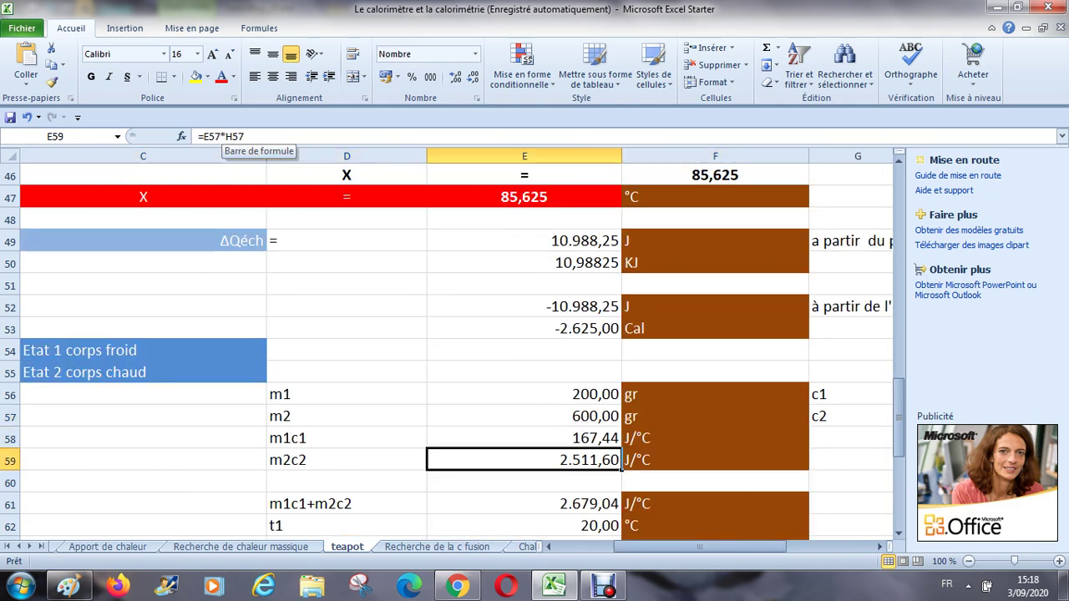
Step: Examine the m1c1+m2c2 sum formula in E61, compare it with its addends in E58:E59, and check its unit
key("Down")
key("Down")
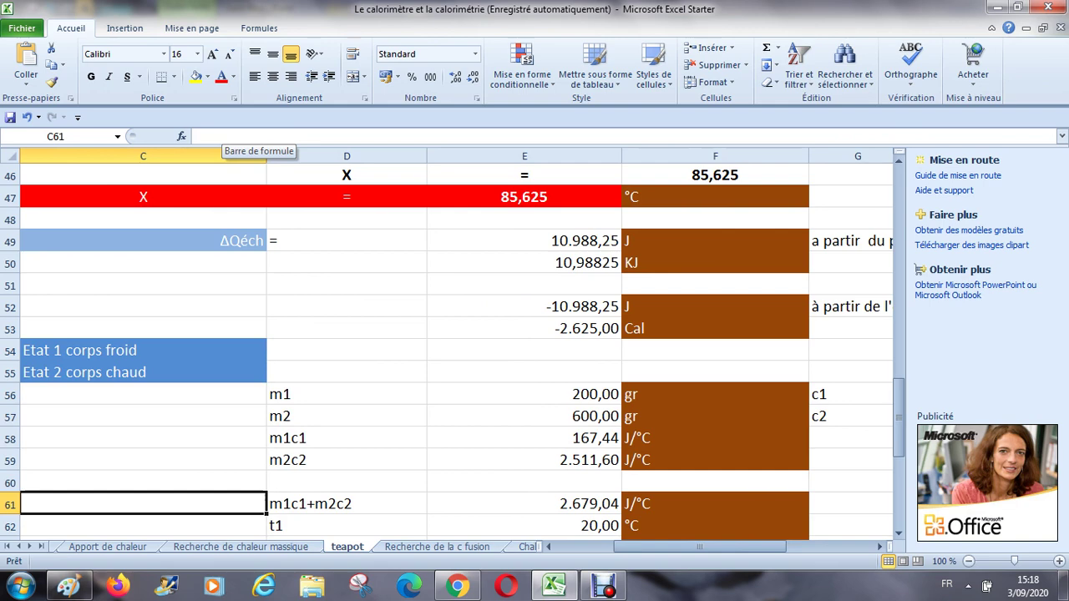
key("Right")
key("Right")
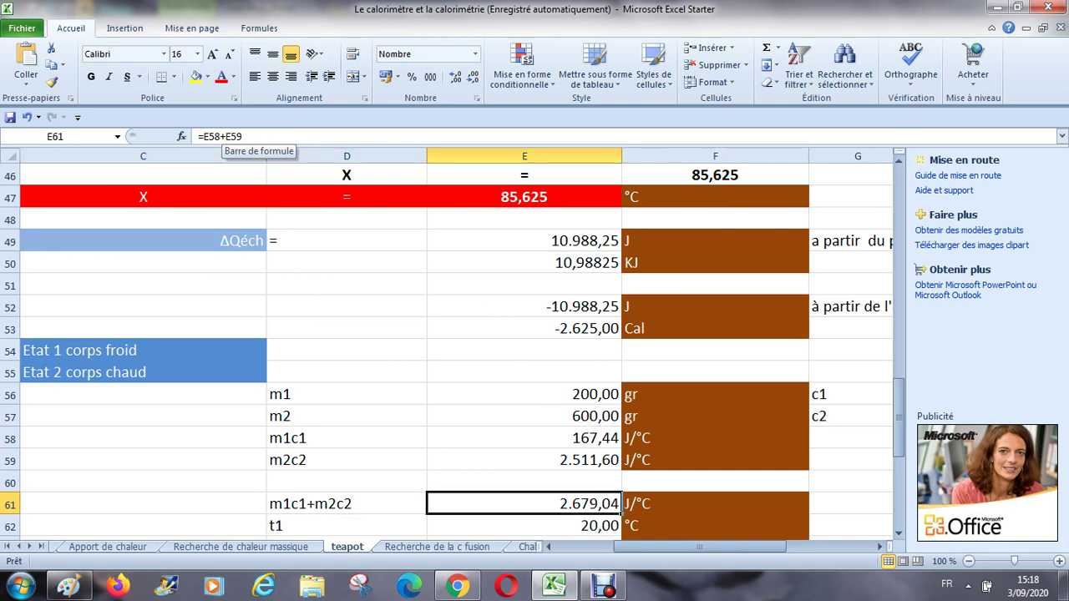
key("Up")
key("Up")
key("Up")
key("Down")
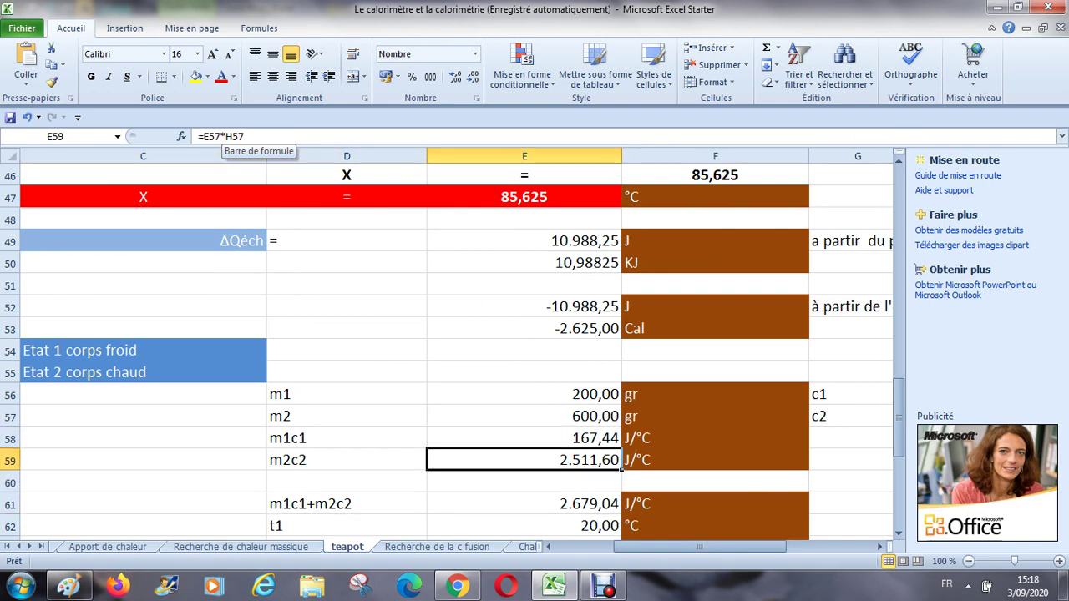
key("Down")
key("Down")
key("Right")
Step: Check the temperature units in column F and the t1 label and reference in D62:E62
key("Down")
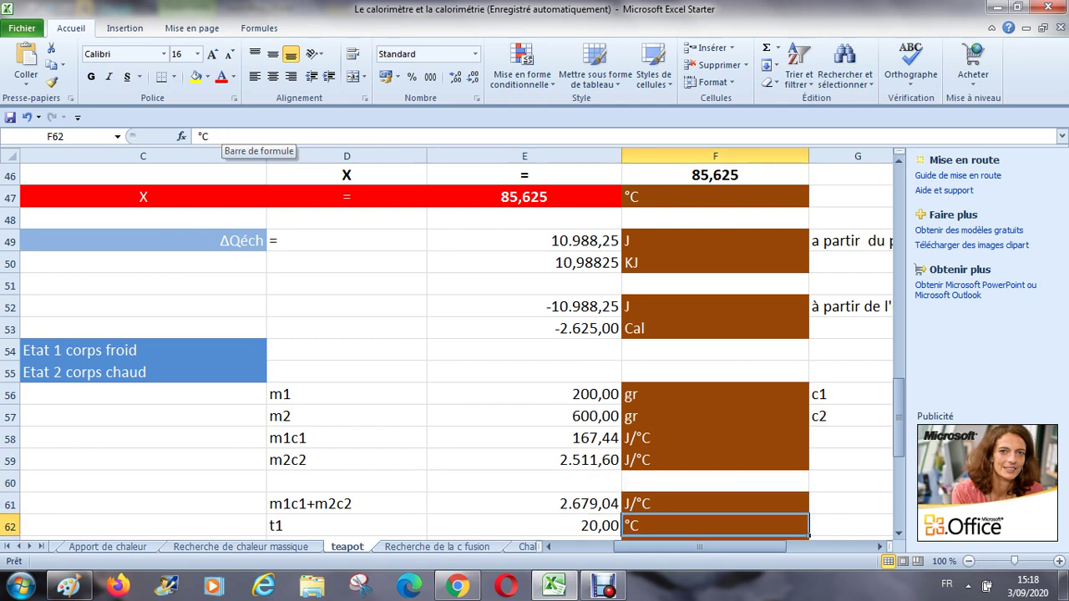
key("Down")
key("Down")
key("Down")
key("Up")
key("Up")
key("Up")
key("Left")
key("Left")
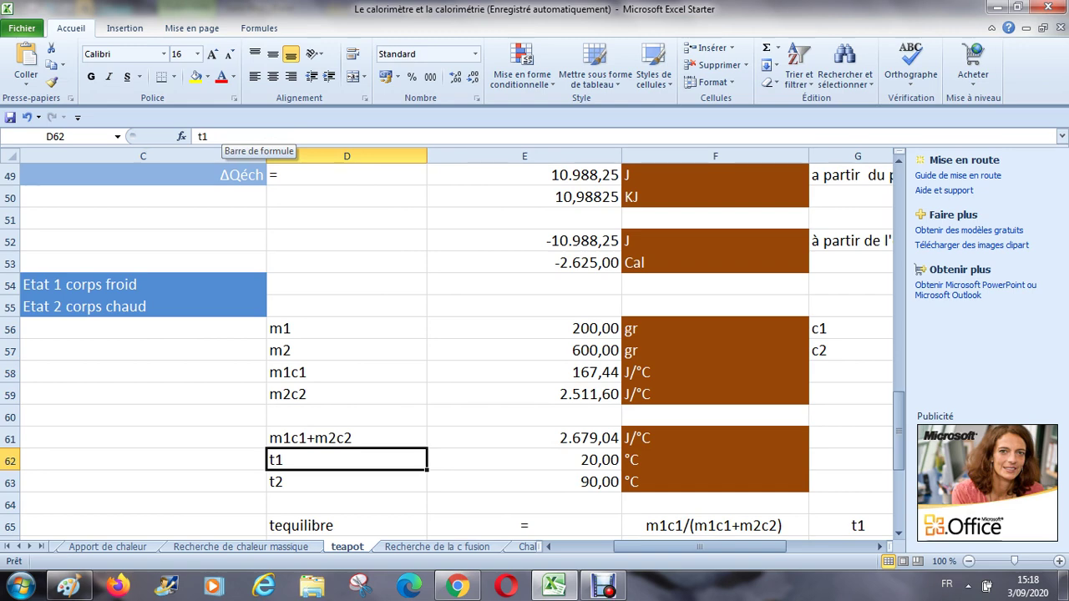
key("Right")
key("Right")
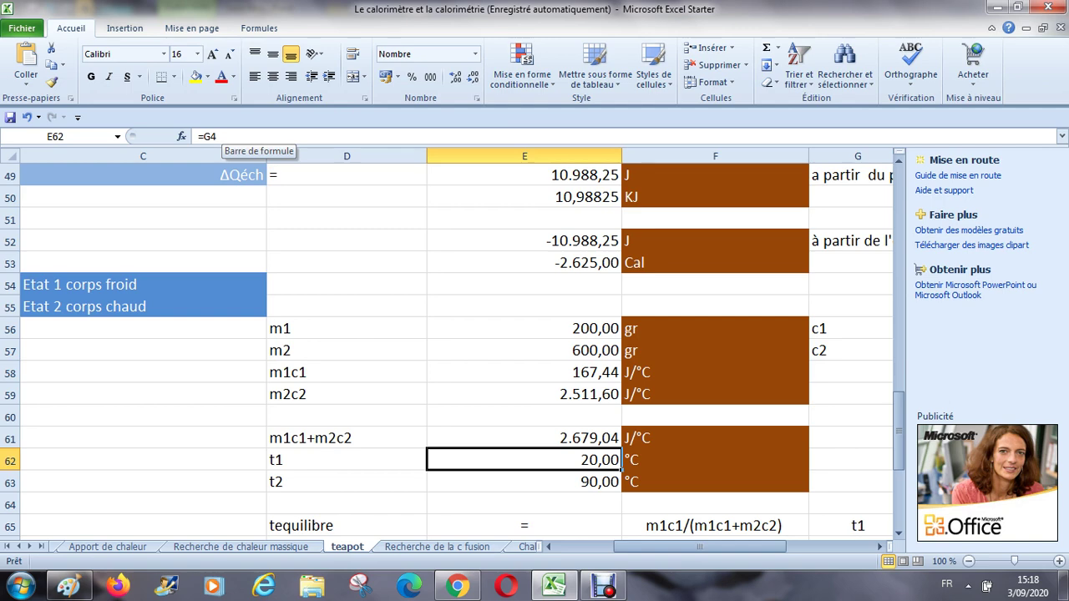
Step: Inspect the t2 row 63, covering its label, source value and unit
key("Down")
key("Left")
key("Left")
key("Right")
key("Right")
key("Right")
key("Left")
key("Left")
key("Left")
key("Left")
Step: Locate the tequilibre rows 65 and 67 and examine the start of the equilibrium formula in row 65
key("Down")
key("Down")
key("Down")
key("Down")
key("Up")
key("Up")
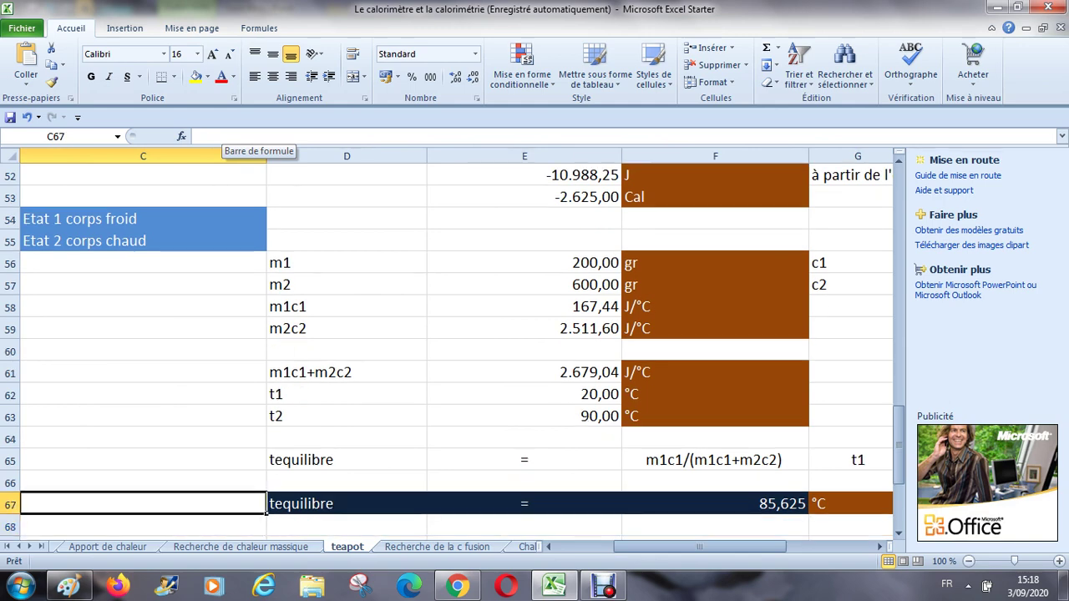
key("Right")
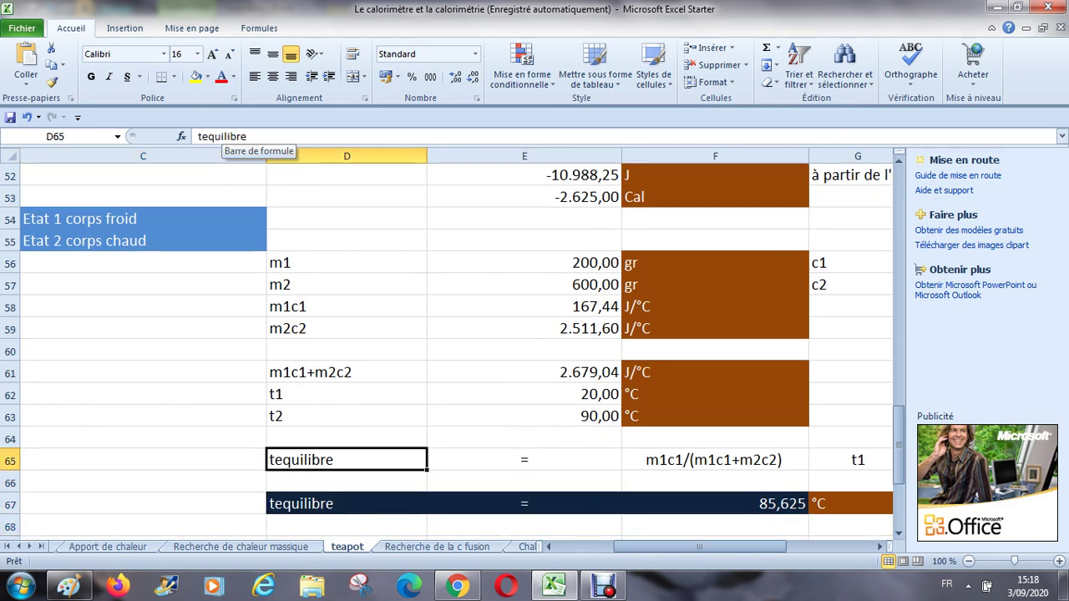
key("Right")
key("Right")
key("Right")
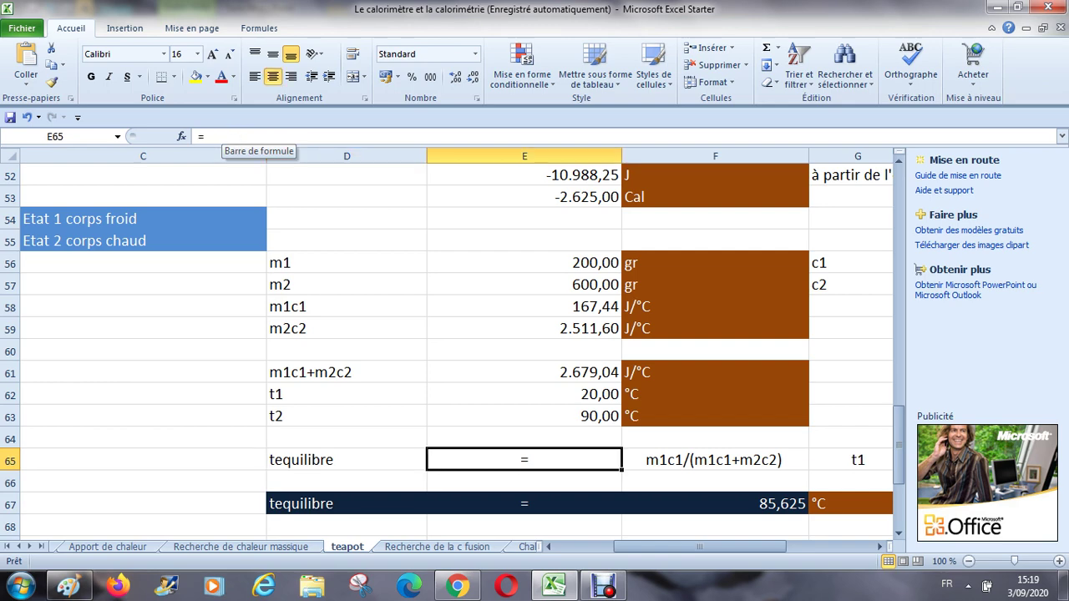
key("Left")
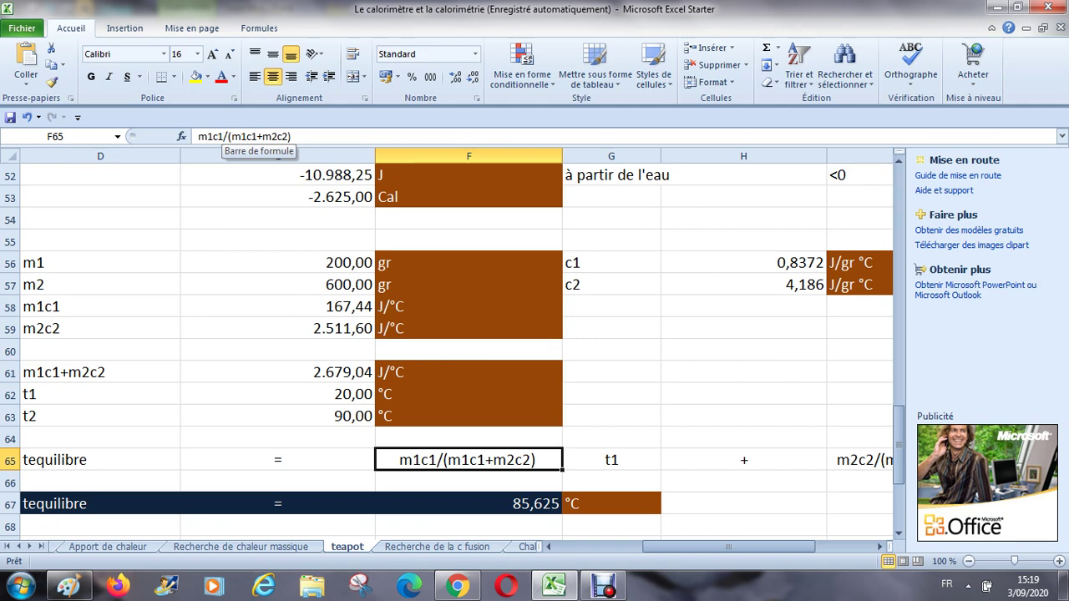
Step: Examine the t1, plus sign, m2c2/(m1c1+m2c2) and t2 terms of the tequilibre formula in row 65
left_click(611, 459)
left_click(743, 459)
left_click(858, 459)
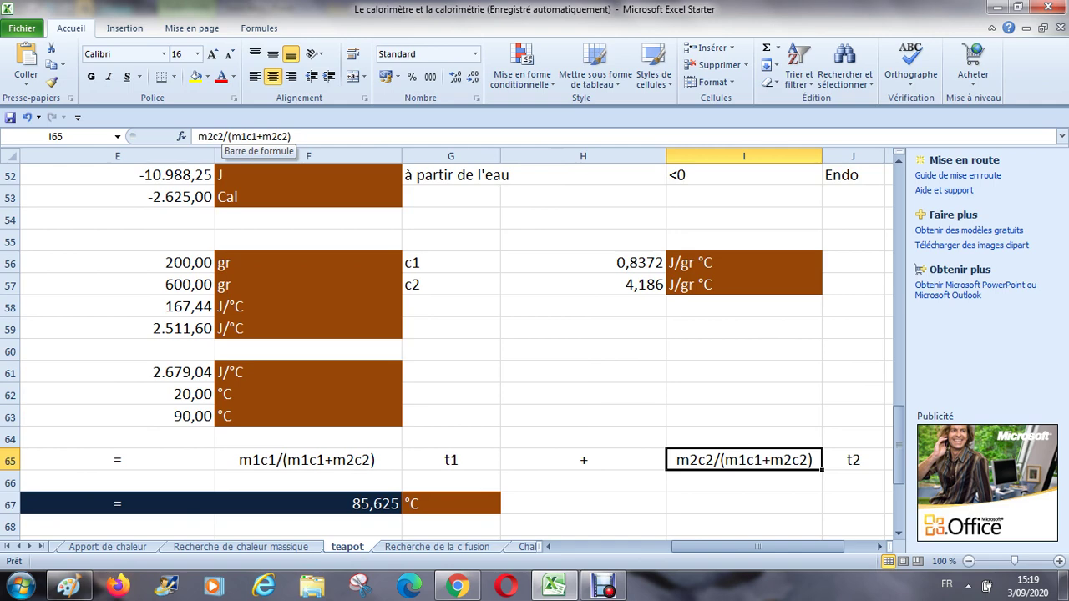
key("Right")
key("Right")
key("Left")
key("ctrl+Left")
key("Left")
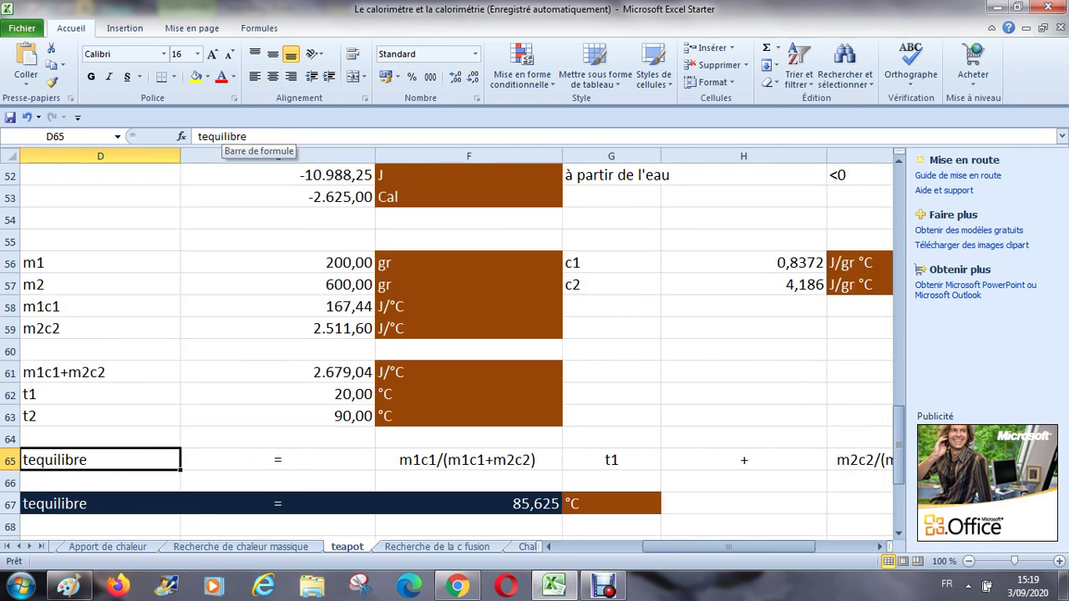
Step: Return up column C from the tequilibre formula to the X result in row 47 and the calculations above it
key("Left")
key("Up")
key("Up")
key("Up")
key("Up")
key("Up")
key("Up")
key("Up")
key("Up")
key("Up")
key("Up")
key("Up")
key("Up")
key("Up")
key("Up")
key("Up")
key("Up")
key("Up")
key("Up")
key("Up")
key("Up")
key("Up")
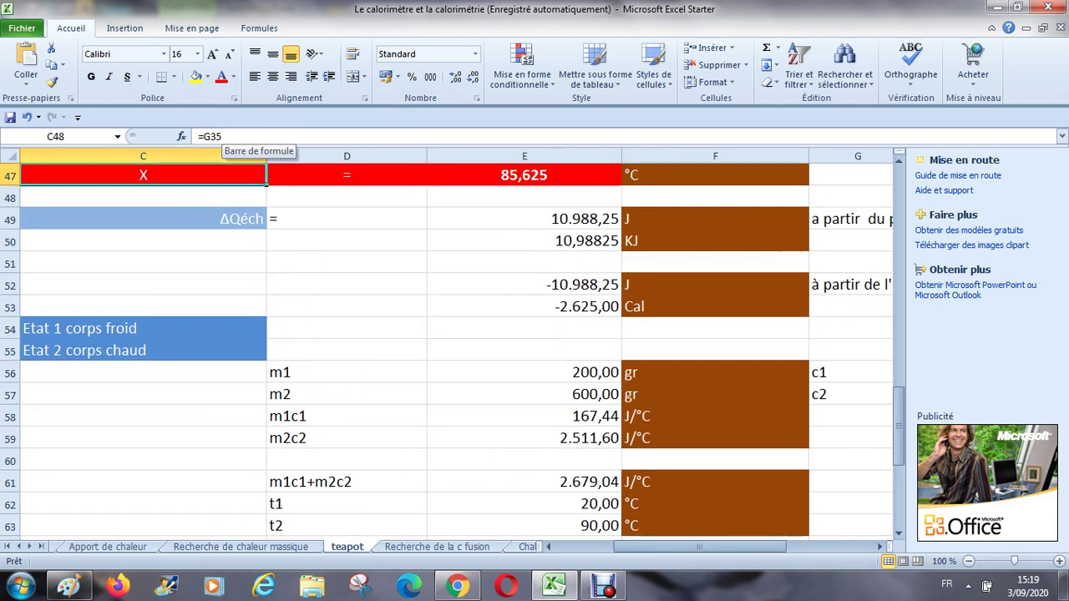
Step: Review the water and pot heat balance equations for X in rows 40 to 47
key("Down")
key("Down")
key("Down")
key("Down")
key("Down")
key("Down")
key("Down")
key("Down")
key("Down")
key("Down")
key("Down")
key("Down")
key("Down")
key("Up")
key("Up")
key("Right")
key("Right")
key("Right")
key("Right")
key("Down")
key("Down")
key("Down")
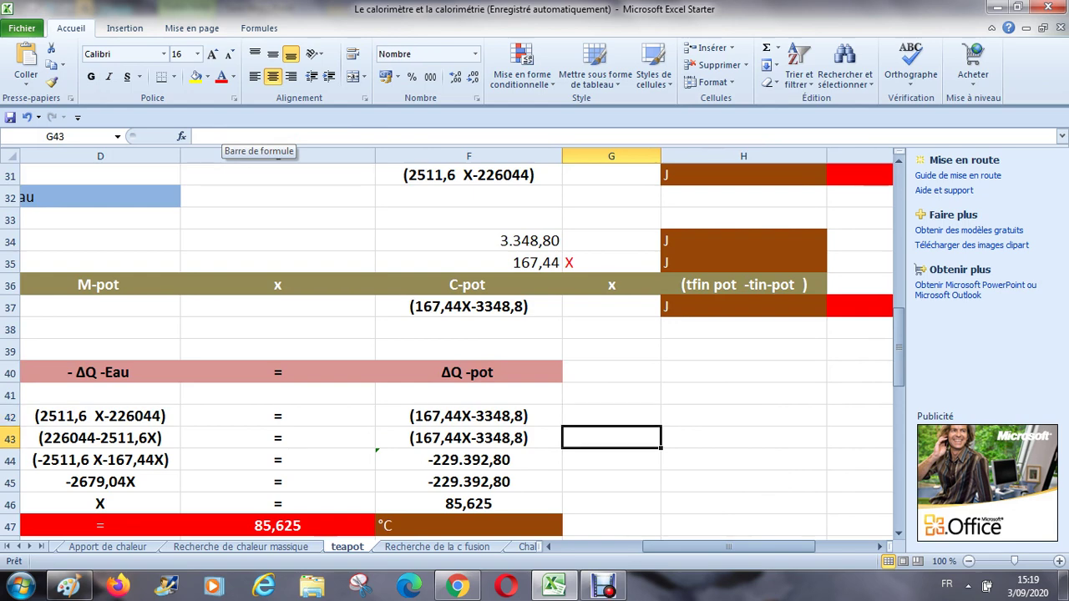
Step: Return to the Bilan de chaleur section and review the water and pot heat expressions in rows 24 to 37
key("Up")
key("Up")
key("Up")
key("Up")
key("Up")
key("Up")
key("Up")
key("Up")
key("Up")
key("Up")
key("Up")
key("Up")
key("Up")
key("Up")
key("Up")
key("Up")
key("Up")
key("Up")
key("Up")
key("Up")
key("Up")
key("Up")
key("Up")
key("Up")
key("Down")
key("Down")
key("Down")
key("Down")
key("Down")
key("Down")
key("Down")
key("Down")
key("Down")
key("Down")
key("Down")
key("Left")
key("Up")
key("Up")
key("Up")
key("Up")
key("Up")
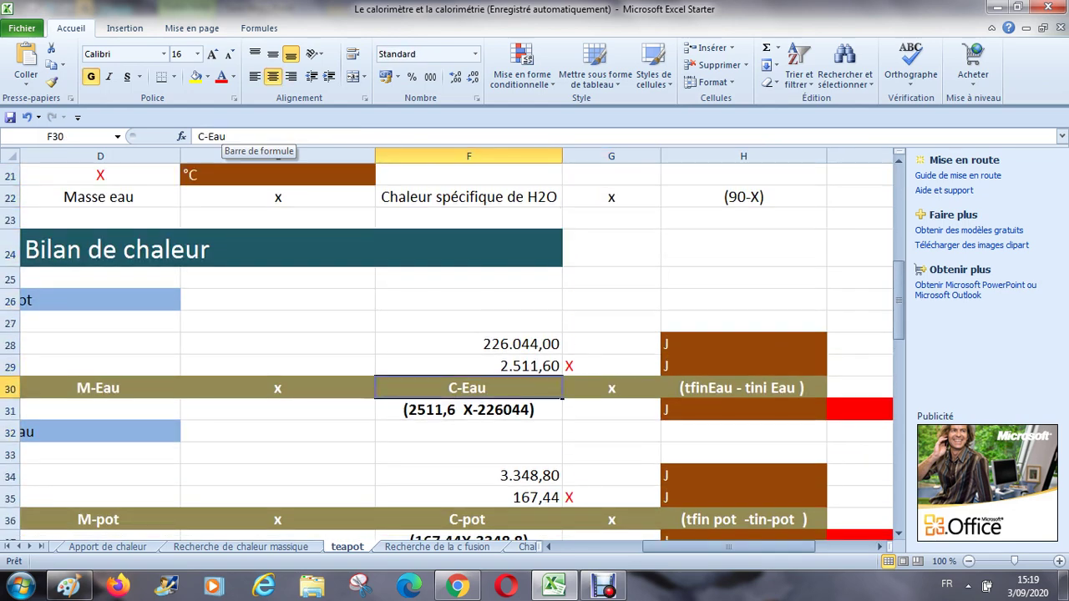
Step: Follow column E from the M-Eau and C-Eau row down to the ΔQ water and pot equations in rows 40 to 45
key("Left")
key("Down")
key("Down")
key("Down")
key("Down")
key("Down")
key("Down")
key("Down")
key("Down")
key("Down")
key("Down")
key("Down")
key("Down")
key("Down")
key("Down")
key("Down")
key("Down")
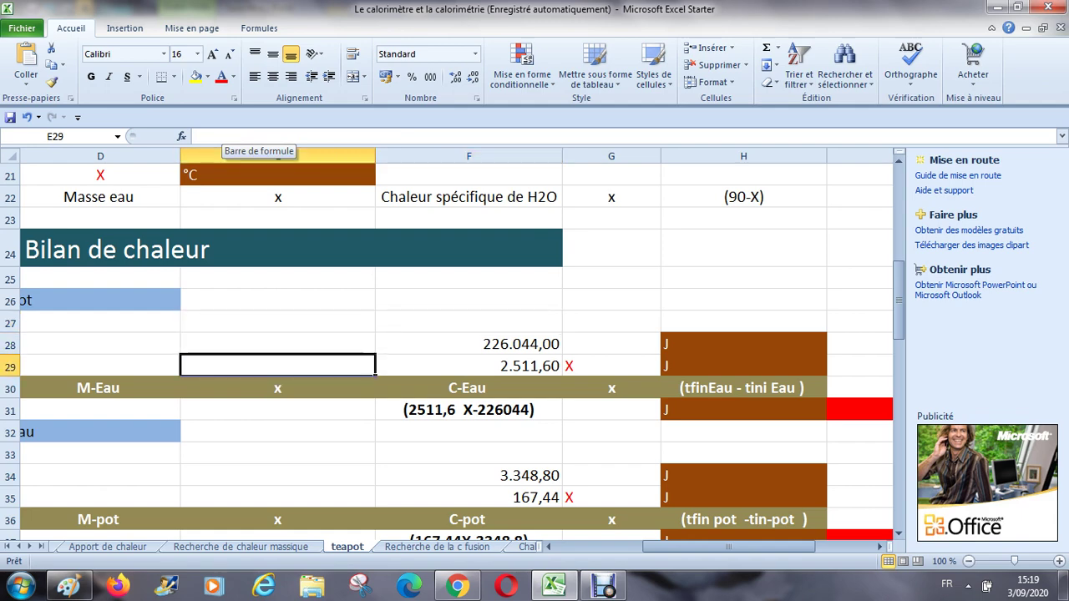
key("Down")
key("Down")
key("Down")
key("Down")
key("Down")
key("Down")
key("Down")
key("Down")
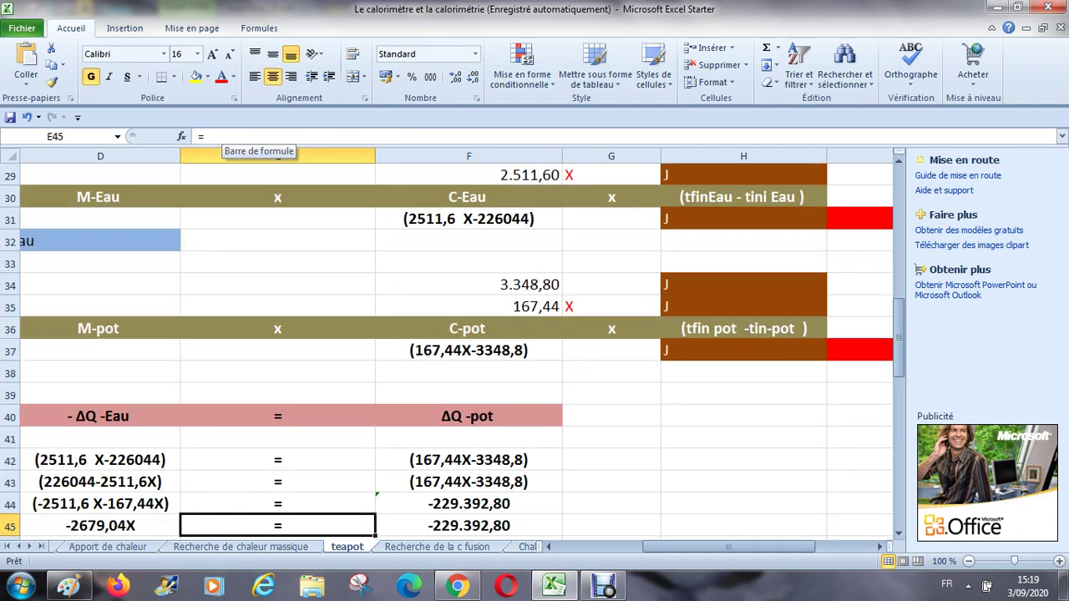
Step: Examine the X result in row 47 and the exchanged heat calculations for the pot and the water in rows 49 to 52
key("Down")
key("Down")
key("Down")
key("Down")
key("Down")
key("Down")
key("Down")
key("Down")
key("Down")
key("Down")
key("Down")
key("Down")
key("Down")
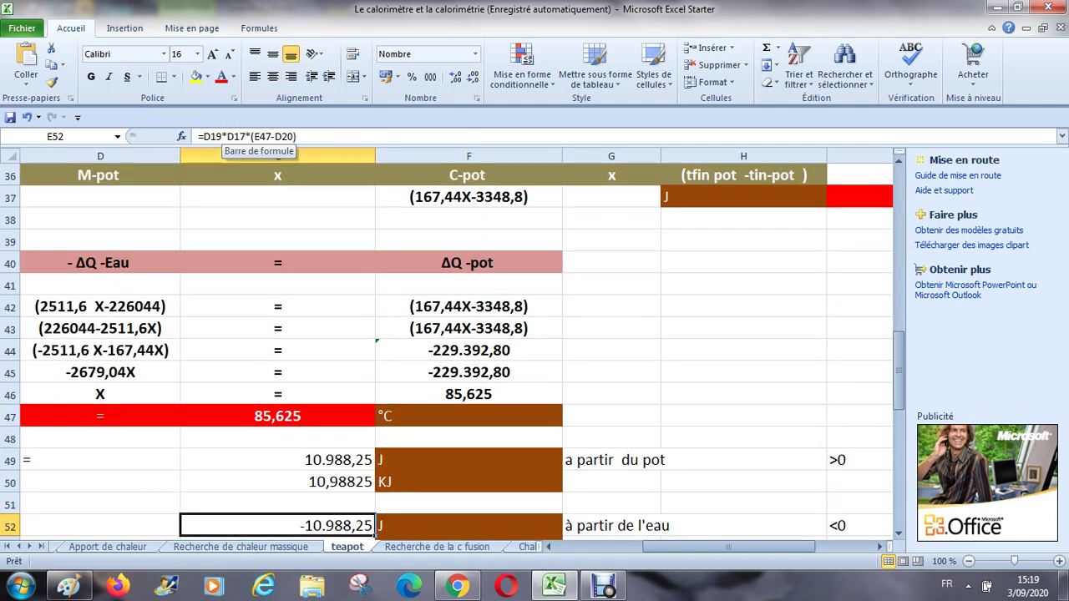
Step: Examine the cold and hot body states in rows 54 and 55 and the mass m1 in row 56
key("Left")
key("Left")
key("Up")
key("Up")
key("Up")
key("Up")
key("Up")
key("Up")
key("Up")
key("Up")
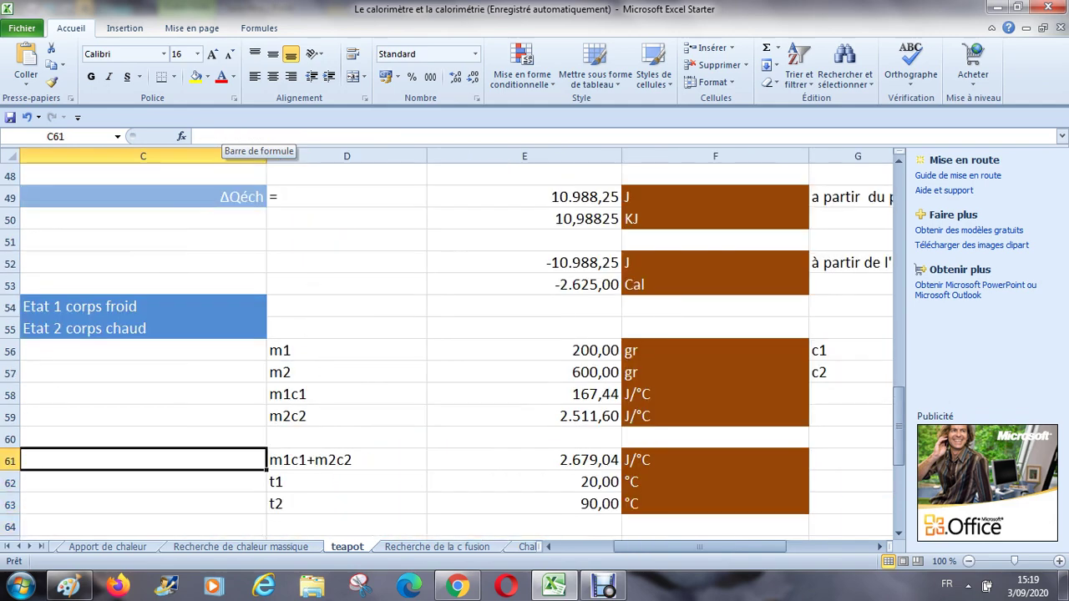
key("Right")
key("Right")
key("Right")
key("Right")
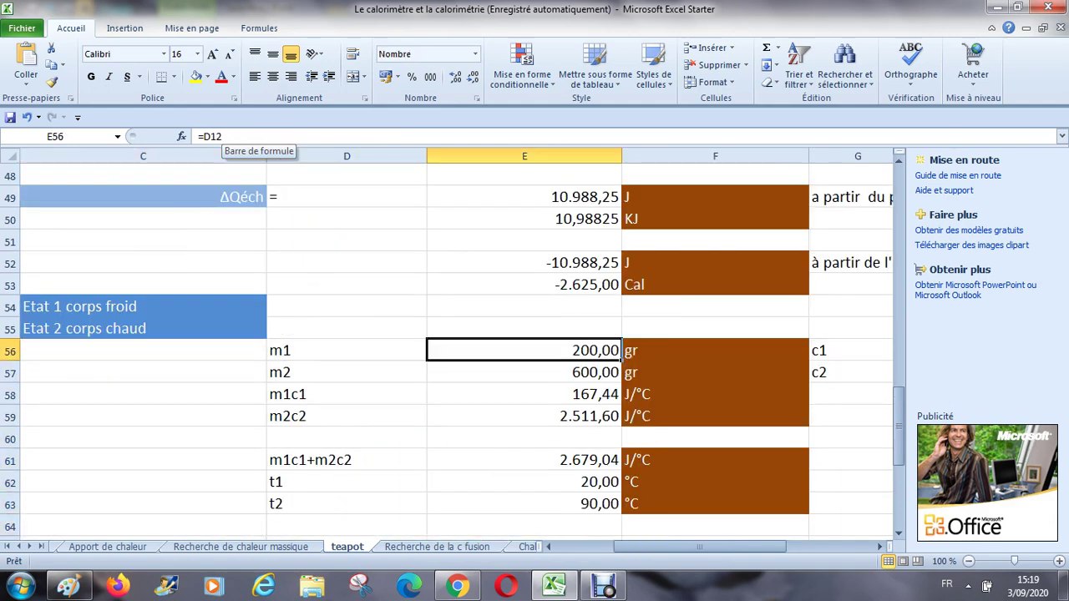
Step: Examine the specific heats c1 and c2 beside the masses in rows 56 and 57
key("Left")
key("Left")
key("Left")
key("Left")
key("Left")
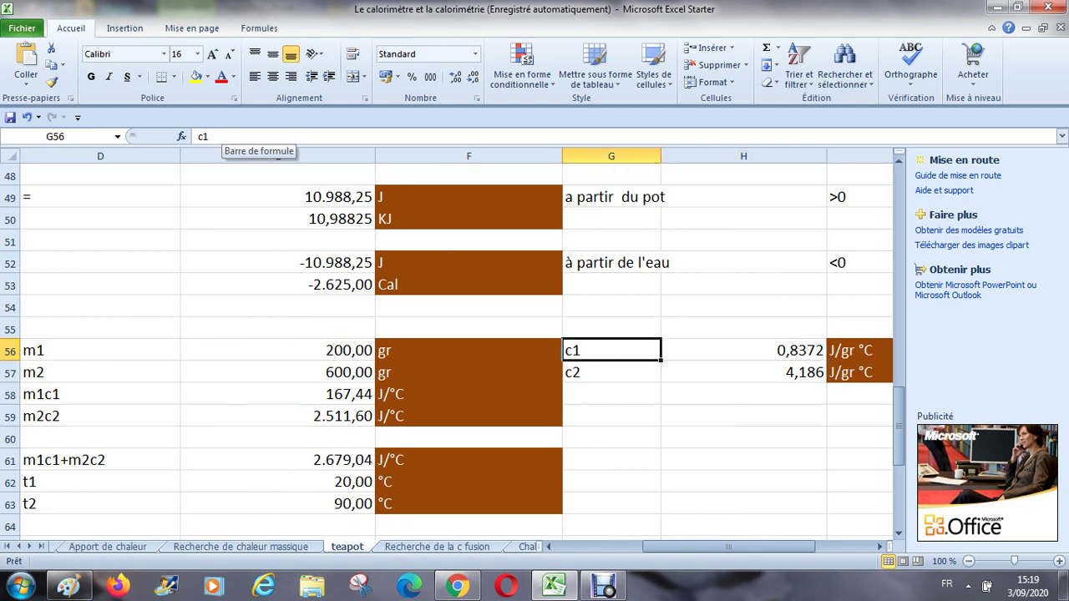
key("Down")
key("Right")
key("Right")
key("Right")
key("Right")
key("Right")
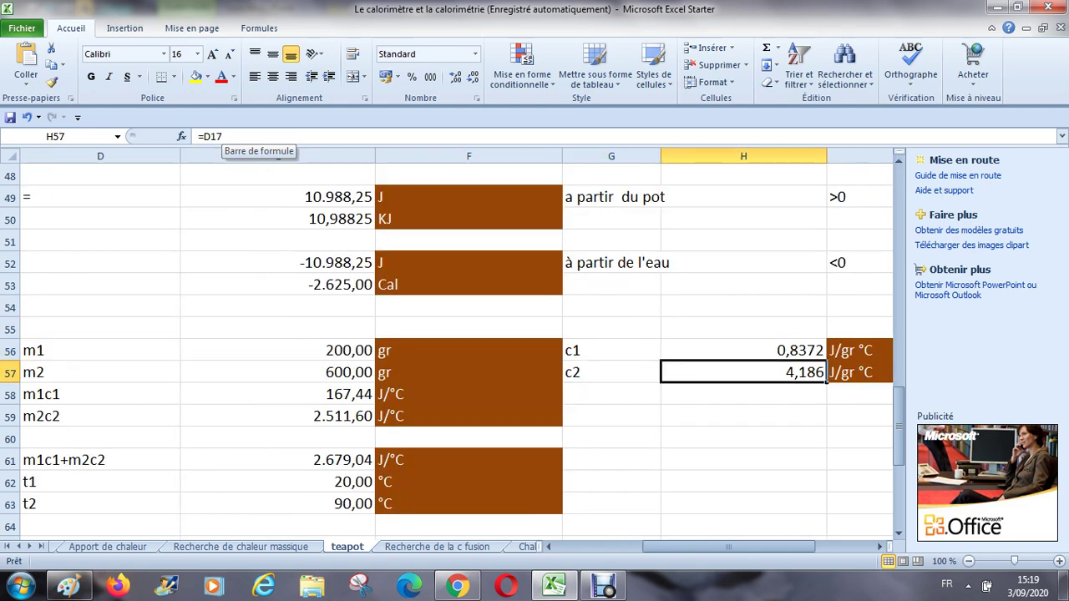
Step: Trace how the masses and specific heats in rows 56 and 57 form the m1c1 and m2c2 products in rows 58 and 59
key("Down")
key("Left")
key("Left")
key("Left")
key("Left")
key("Right")
key("Up")
key("Up")
key("Right")
key("Right")
key("Right")
key("Left")
key("Left")
key("Left")
key("Down")
key("Down")
key("Down")
key("Right")
key("Right")
key("Right")
key("Left")
key("Left")
key("Left")
key("Down")
key("Down")
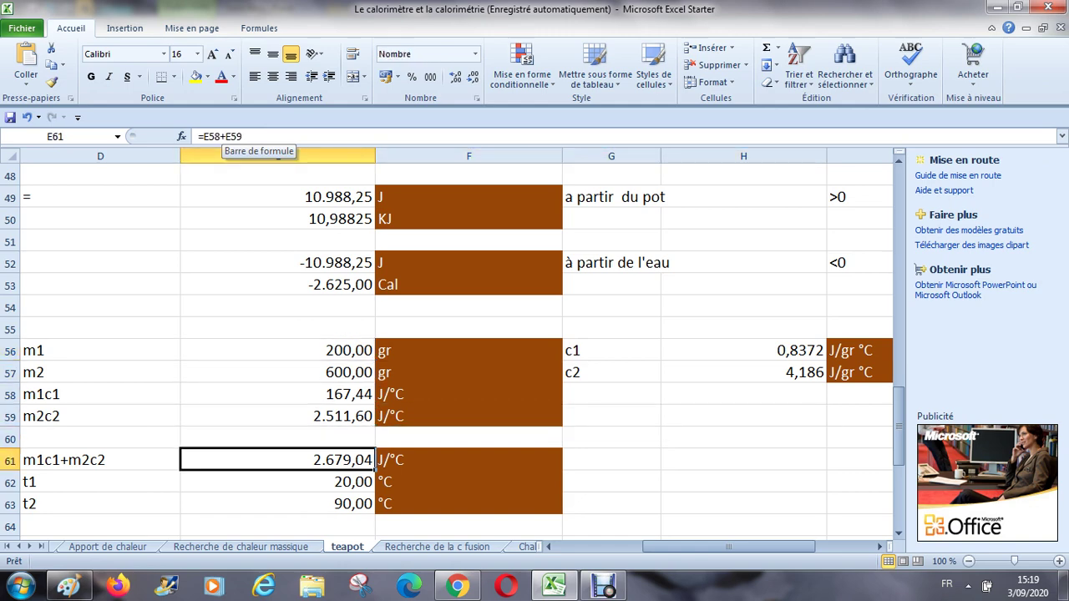
Step: Check the m1c1+m2c2 sum in row 61 against its two terms in rows 58 and 59
key("Up")
key("Up")
key("Up")
key("Down")
key("Up")
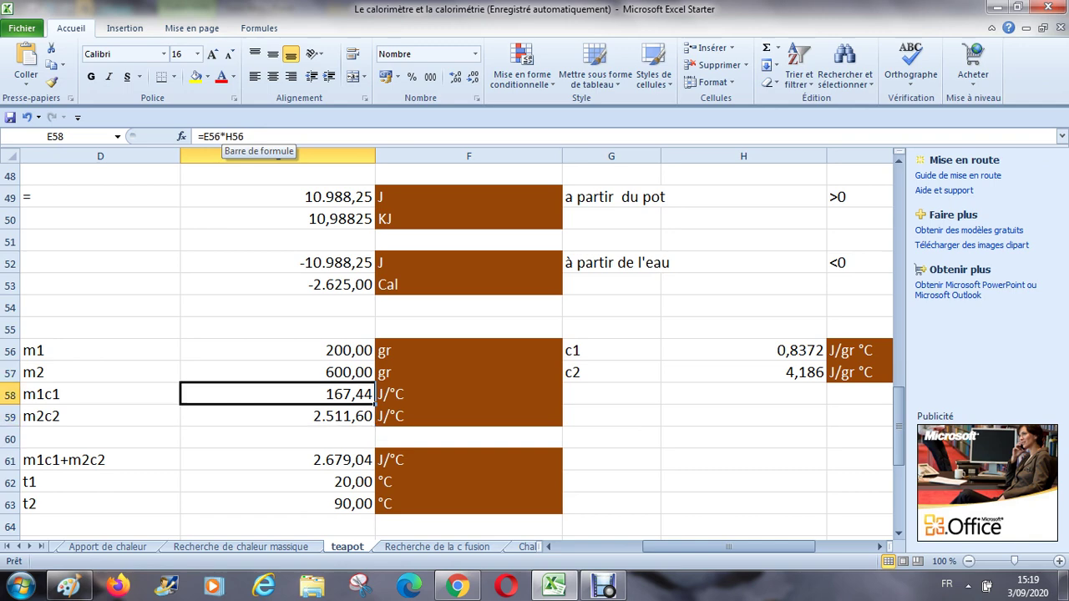
key("Down")
key("Down")
key("Down")
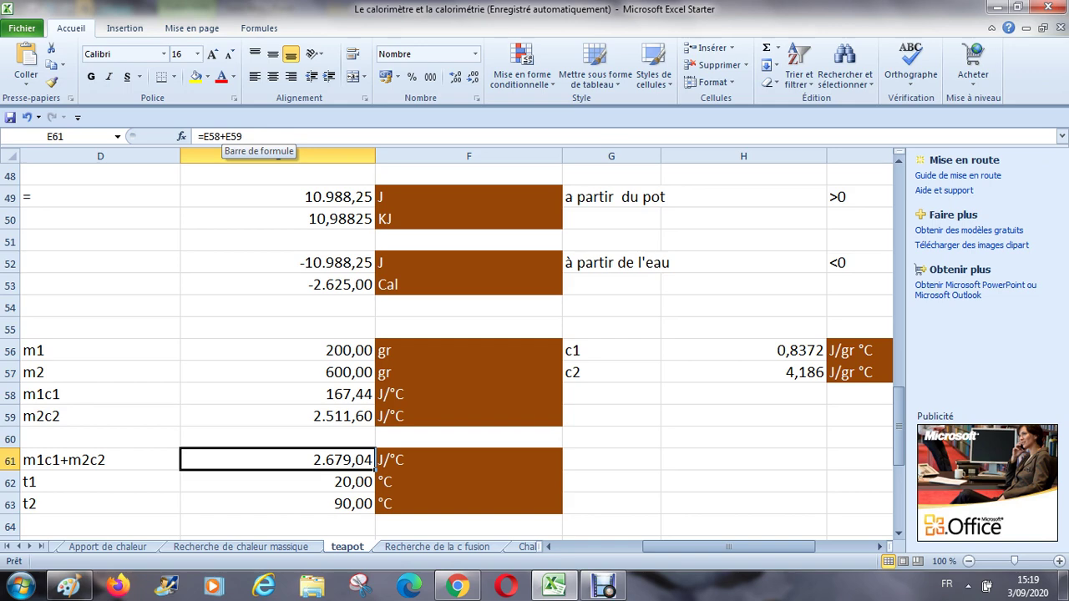
Step: Review the t1 and t2 temperatures in rows 62 and 63 and continue to the tequilibre formula in row 65
key("Left")
key("Left")
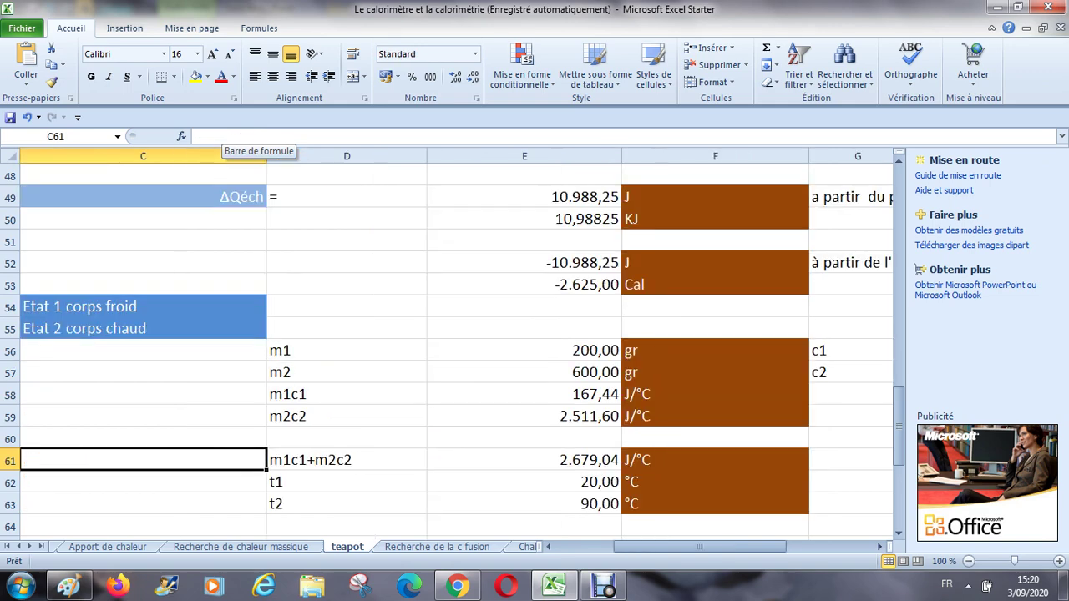
key("Down")
key("Right")
key("Down")
key("Right")
key("Right")
key("Down")
key("Down")
key("Down")
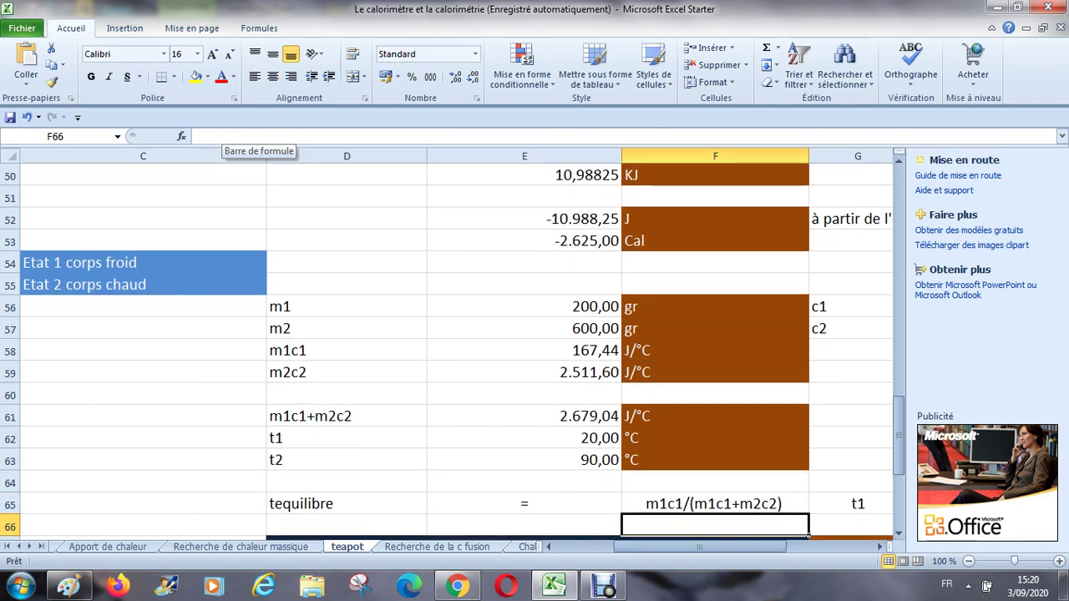
Step: Examine the first term of the tequilibre formula in row 65, the m1c1/(m1c1+m2c2) factor in F65 and its t1
key("Down")
key("Left")
key("Up")
key("Up")
key("Right")
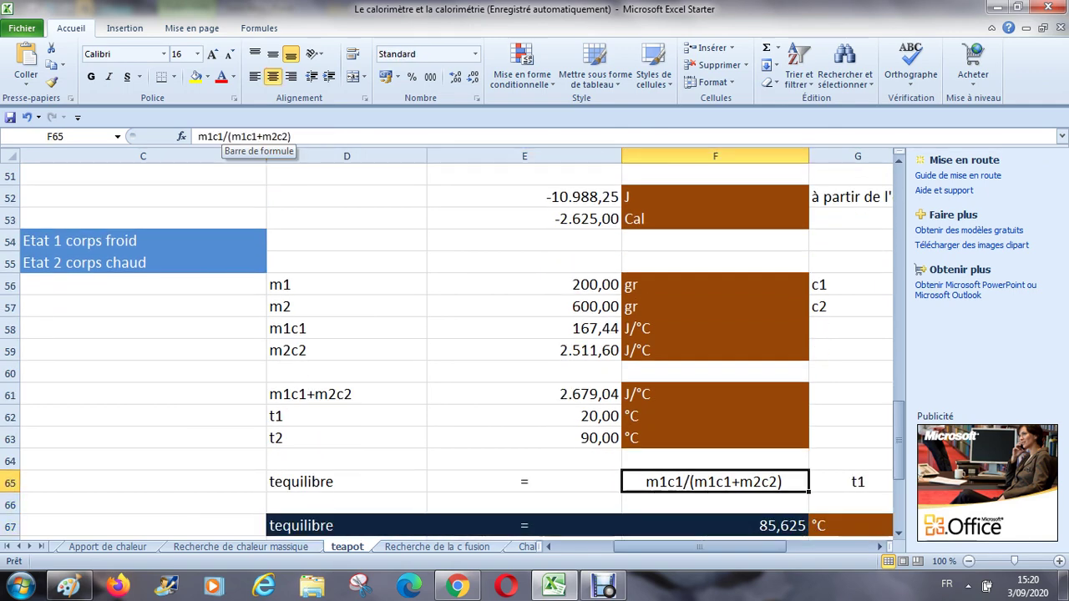
key("Right")
key("Left")
key("Left")
key("Right")
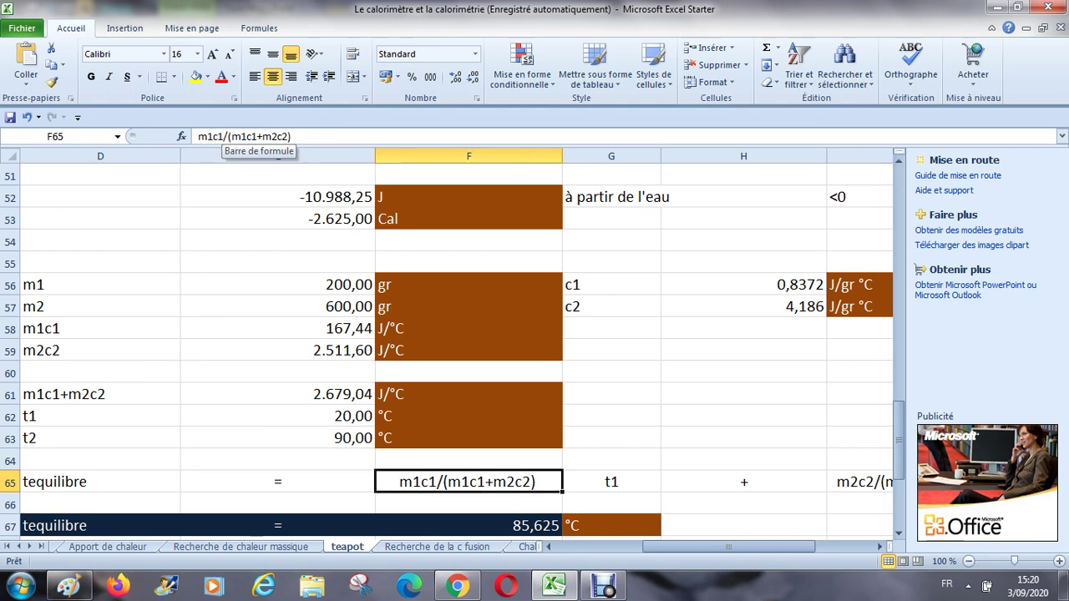
Step: Follow the tequilibre formula across row 65 to its second term, m2c2/(m1c1+m2c2) multiplied by t2
key("Right")
key("Left")
key("Up")
key("Up")
key("Up")
key("Left")
key("Right")
key("Right")
key("Right")
key("Down")
key("Right")
key("Down")
key("Down")
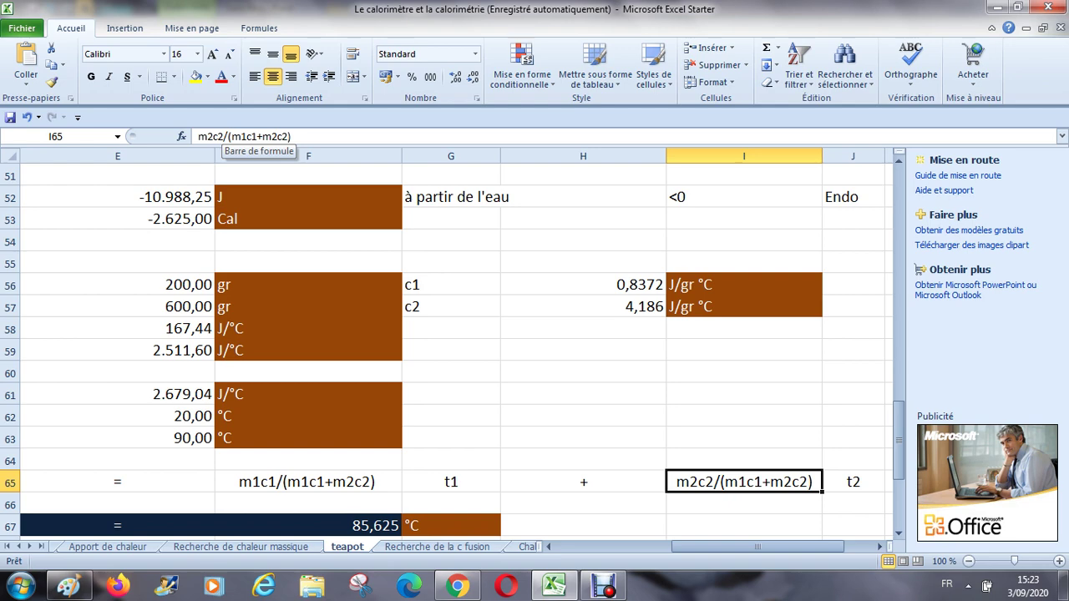
Step: Go back from the tequilibre formula through the X solution to the water heat terms in the Bilan de chaleur section
key("Up")
key("Up")
key("Up")
key("Up")
key("Up")
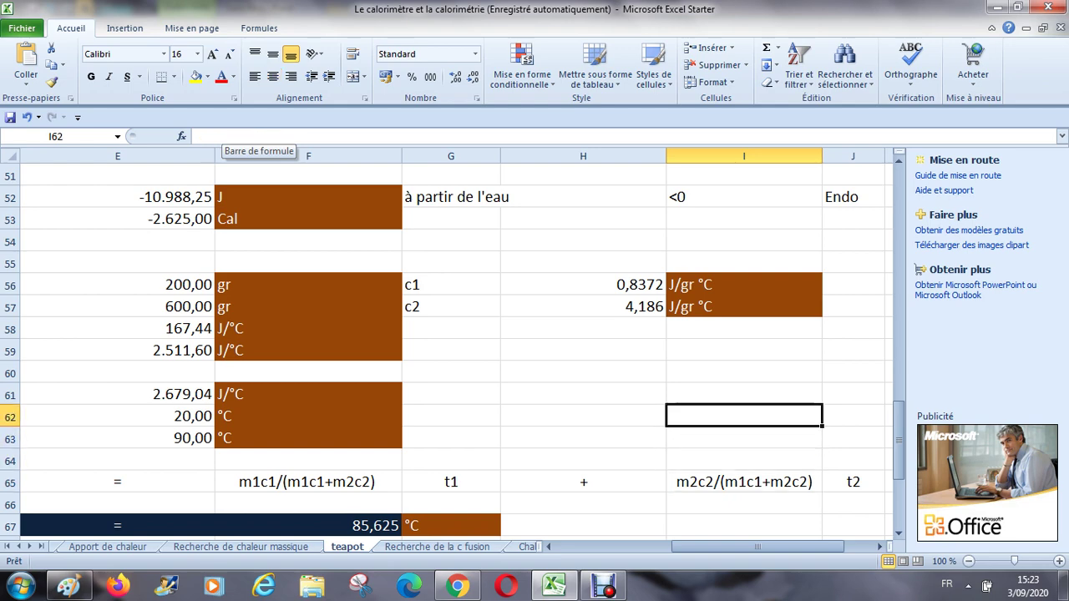
key("Up")
key("Up")
key("Up")
key("Up")
key("Up")
key("Up")
key("Up")
key("Up")
key("Up")
key("Up")
key("Up")
key("Up")
key("Up")
key("Up")
key("Up")
key("Up")
key("Up")
key("Up")
key("Up")
key("Up")
key("Up")
key("Up")
key("Up")
key("Up")
key("Up")
key("Up")
key("Up")
key("Up")
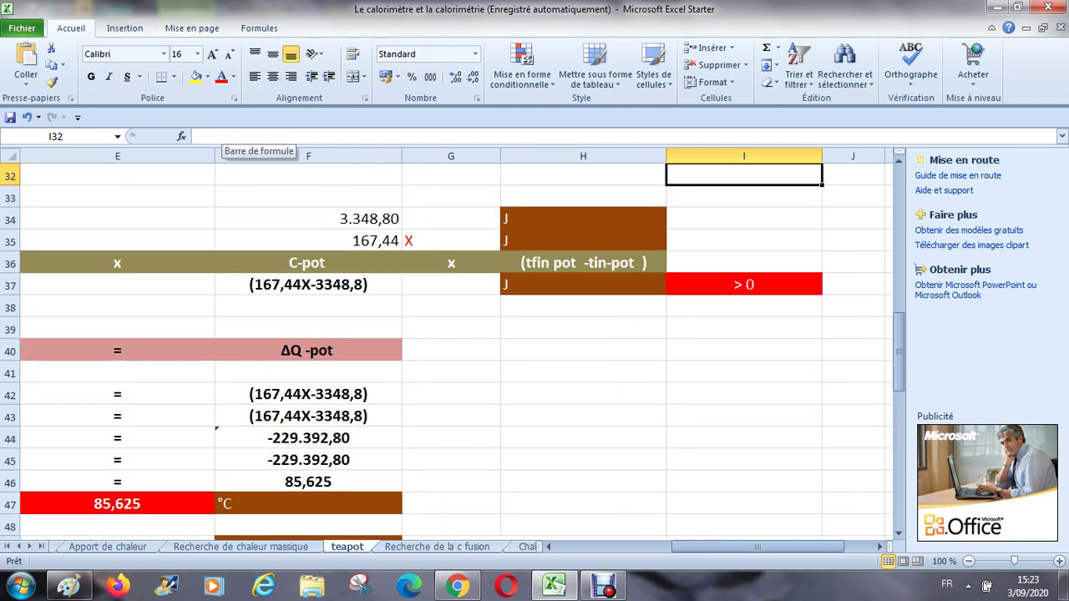
key("Up")
key("Up")
key("Up")
key("Up")
key("Up")
key("Down")
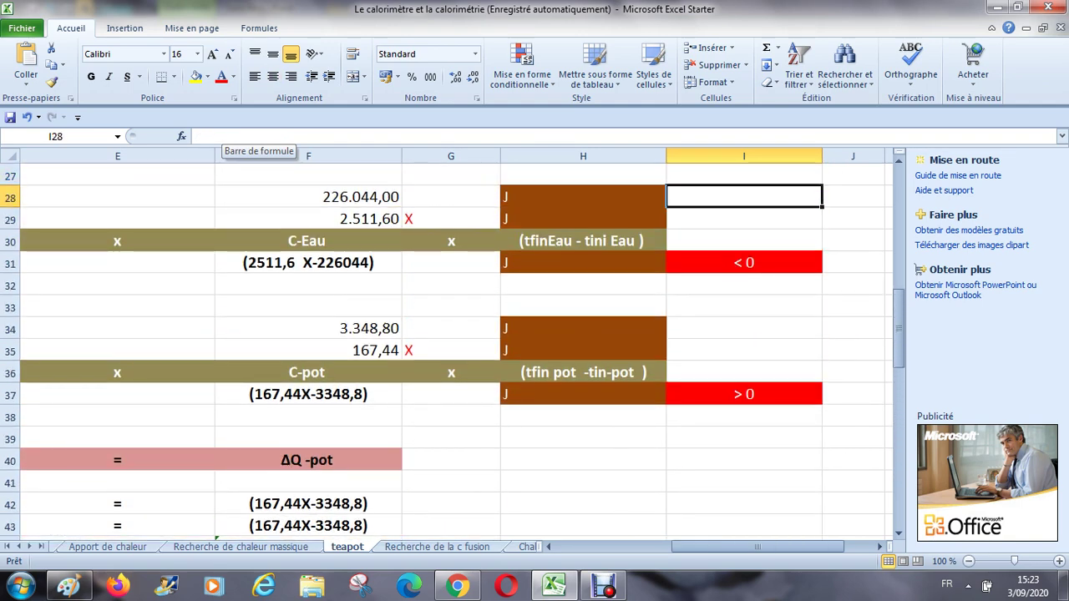
key("Up")
key("Up")
key("Up")
key("Up")
key("Down")
key("Down")
key("Down")
key("Down")
Step: Review the Qin eau, Qfin-eau and delta Q eau entries in rows 28 to 30 of the heat balance
key("Left")
key("Left")
key("Left")
key("Down")
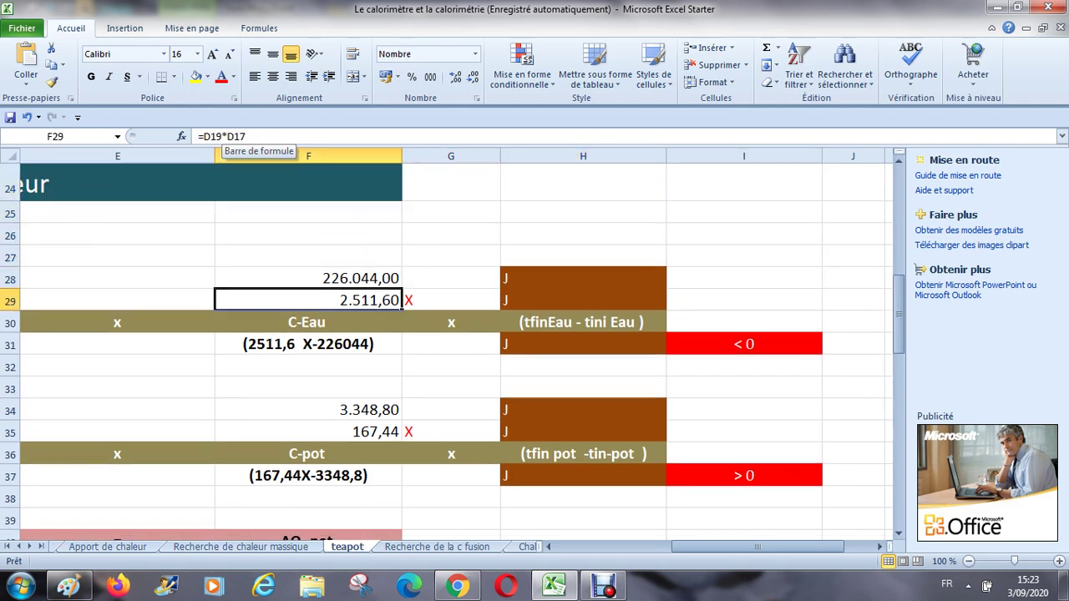
key("Up")
key("Left")
key("Left")
key("Left")
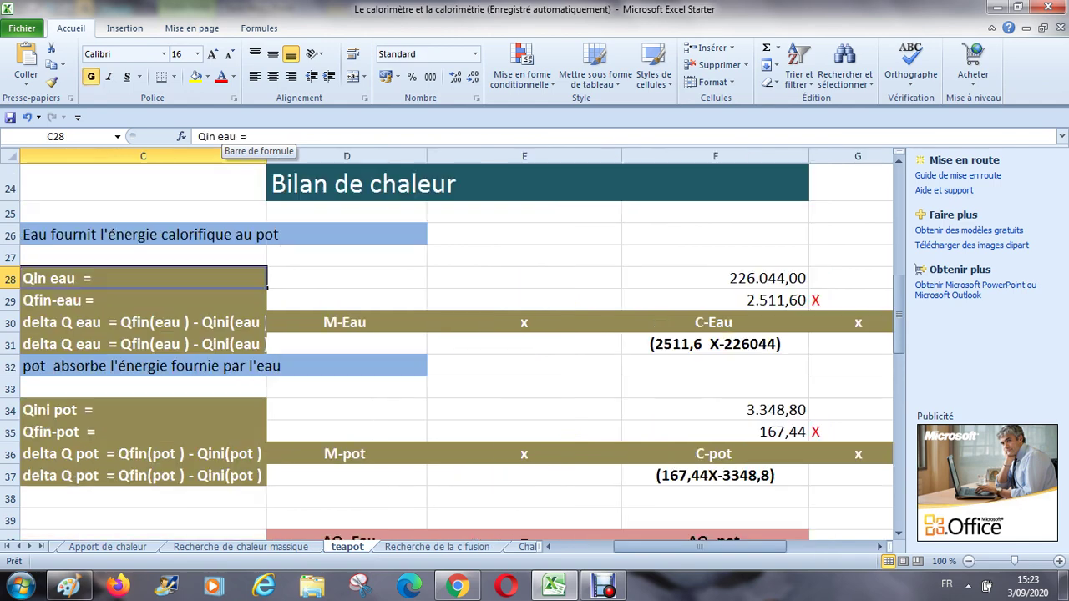
key("Down")
key("Down")
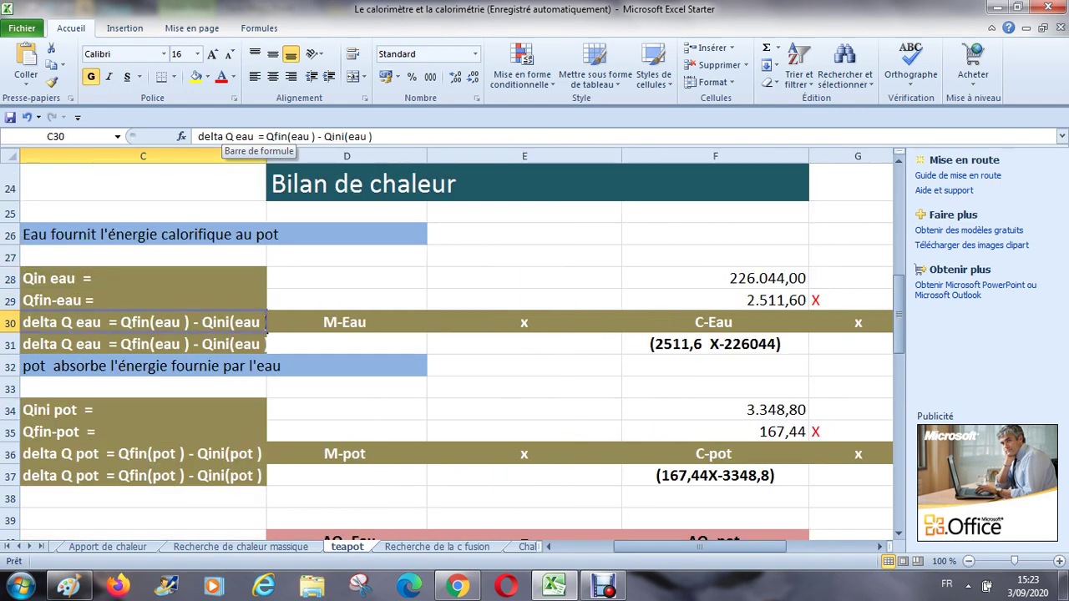
key("Up")
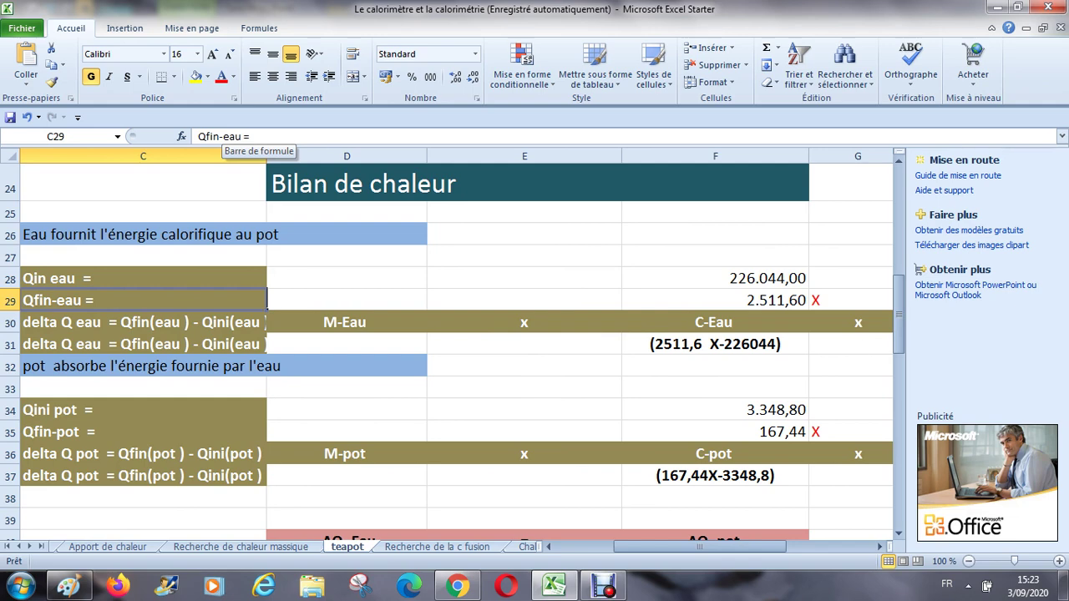
Step: Inspect the CONCATENER formula in F31 that builds the water's delta Q expression
left_click(347, 298)
key("Right")
key("Down")
key("Down")
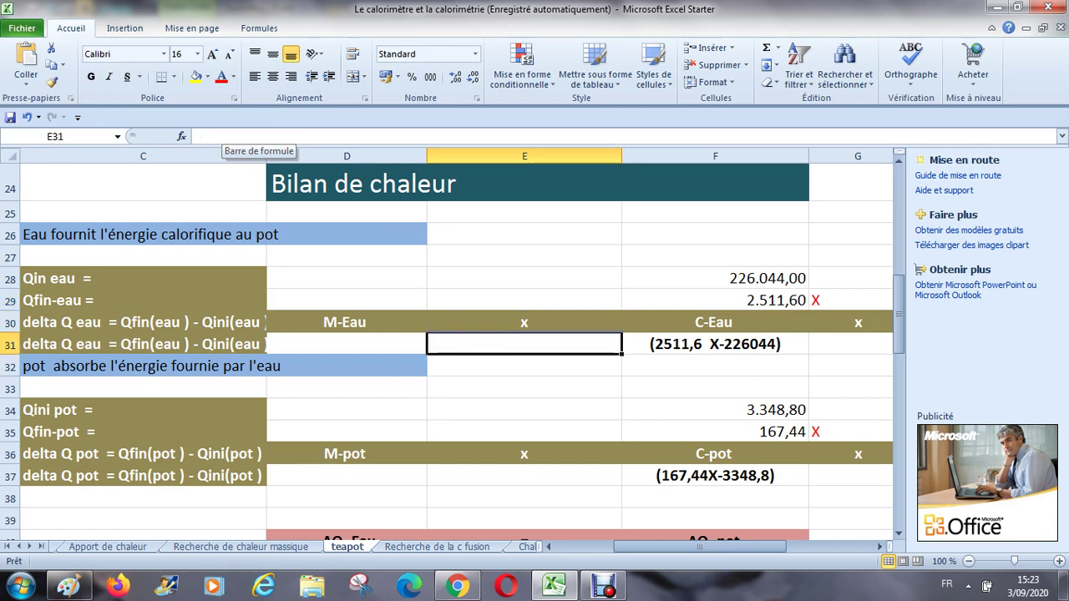
left_click(714, 343)
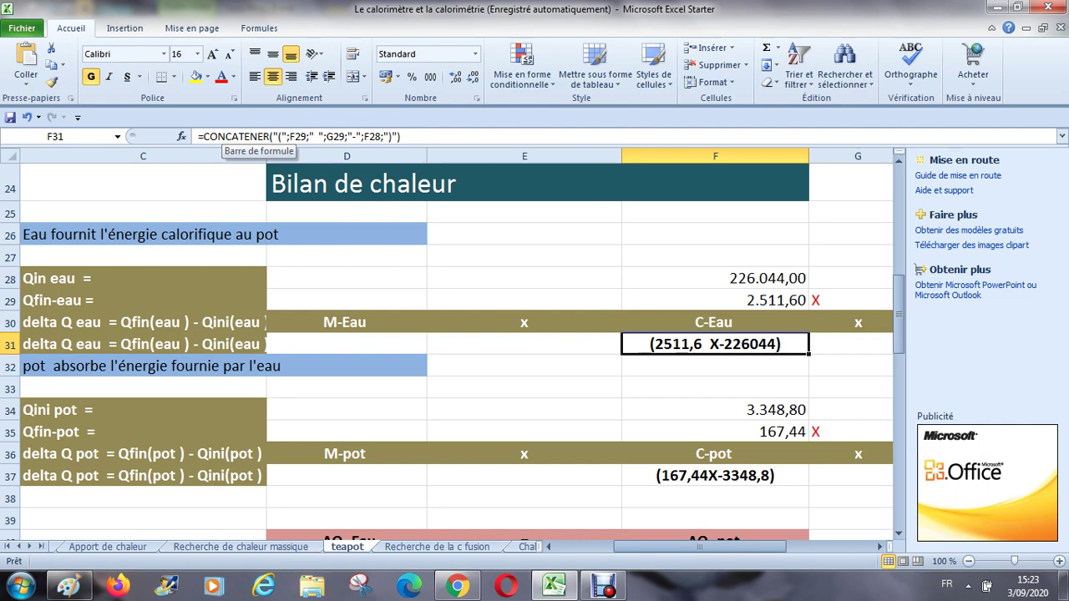
Step: Follow the pot's heat terms in rows 34 to 37 into the heat balance equation solved for X in rows 40 to 47
key("Down")
key("Down")
key("Down")
key("Down")
key("Down")
key("Down")
key("Down")
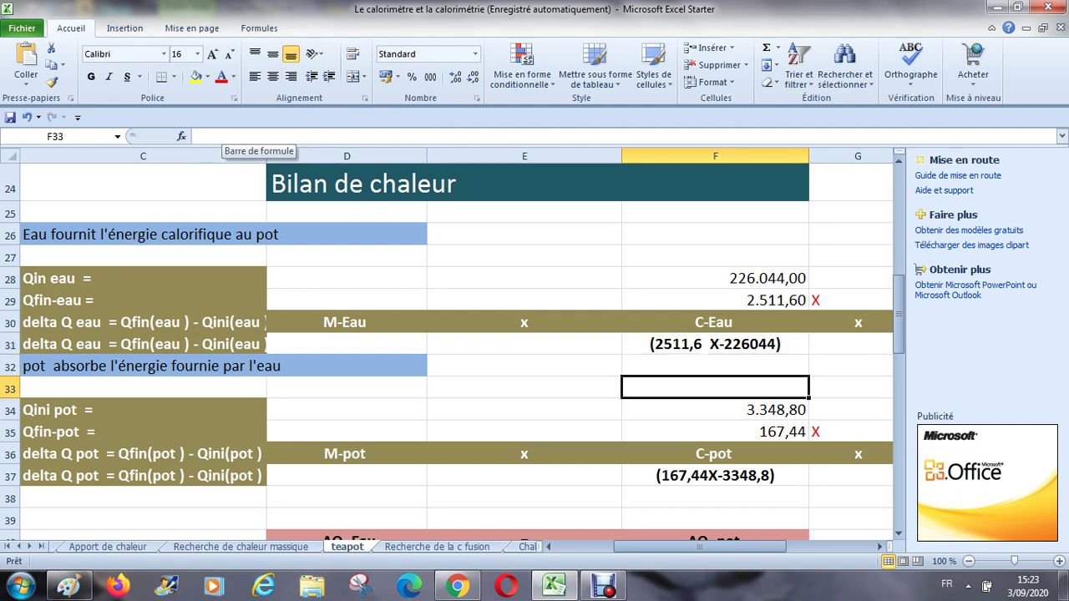
key("Down")
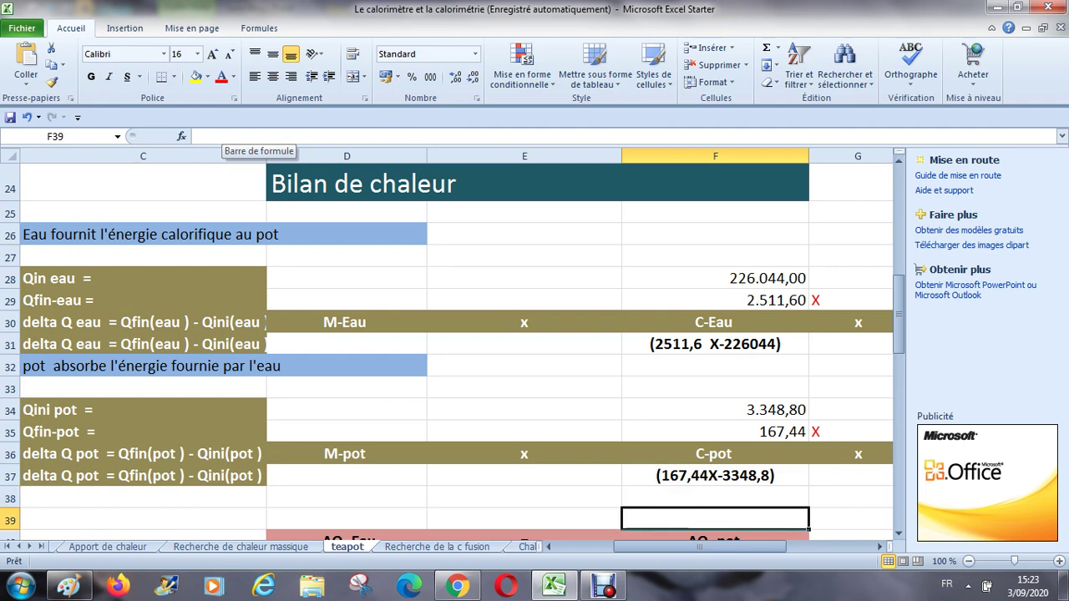
key("Down")
key("Down")
key("Down")
key("Down")
key("Down")
key("Down")
key("Down")
key("Down")
key("Down")
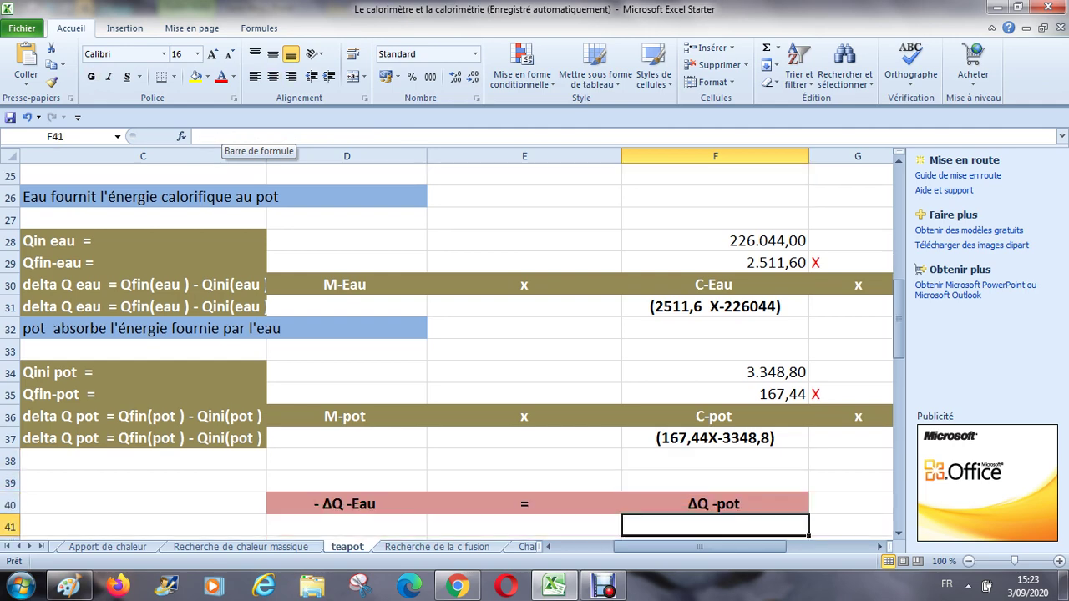
key("Down")
key("Down")
key("Down")
key("Down")
key("Down")
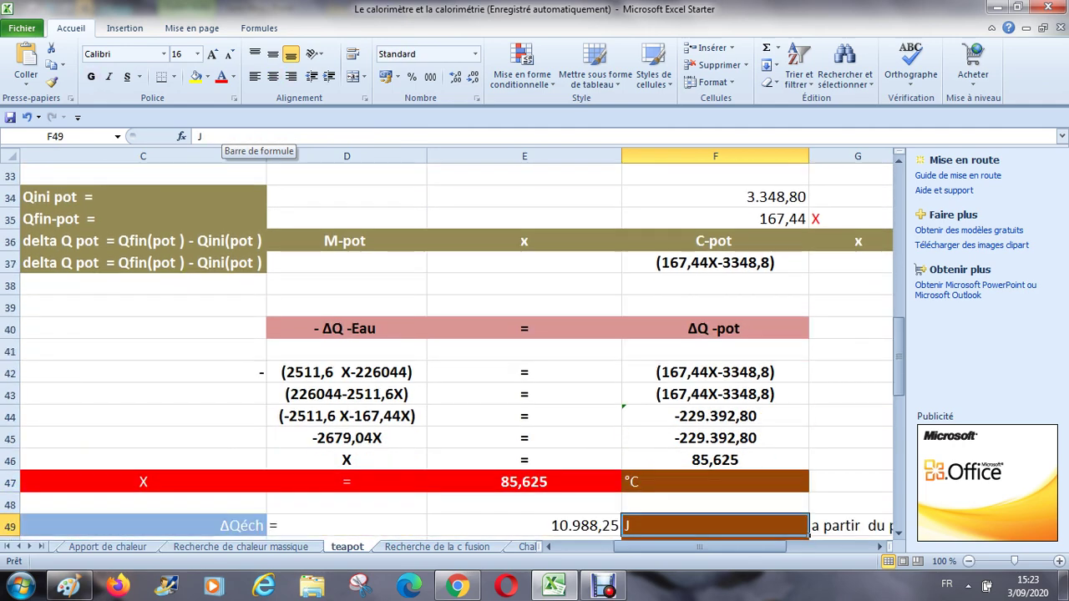
Step: Review the exchanged heat ΔQéch in rows 49 to 53 and the masses and mc products in rows 56 to 61
key("Down")
key("Down")
key("Down")
key("Down")
key("Down")
key("Down")
key("Down")
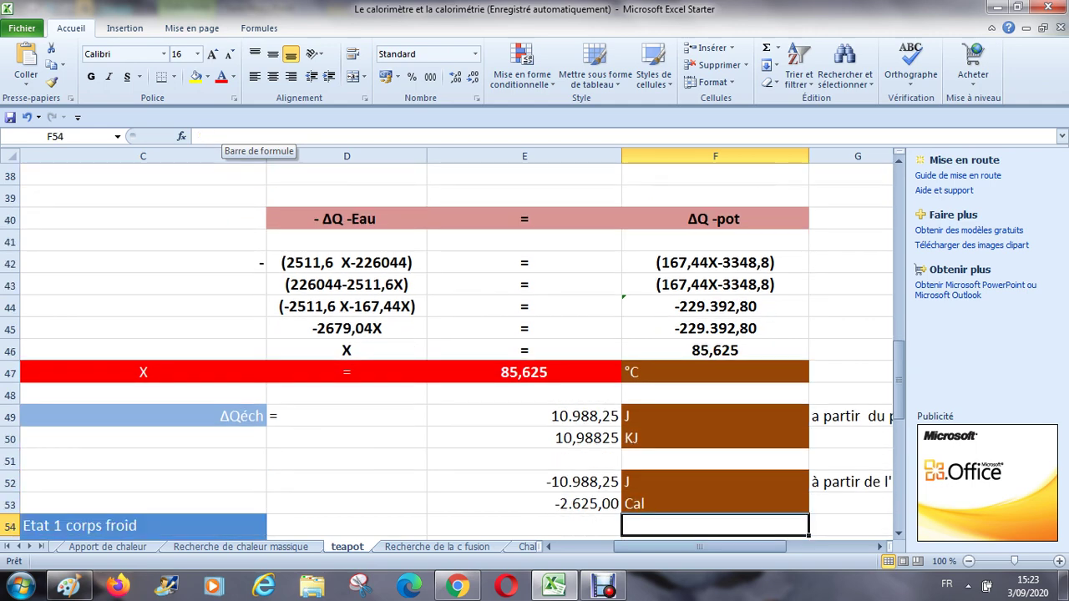
key("Down")
key("Down")
key("Down")
key("Down")
key("Down")
key("Down")
key("Down")
key("Down")
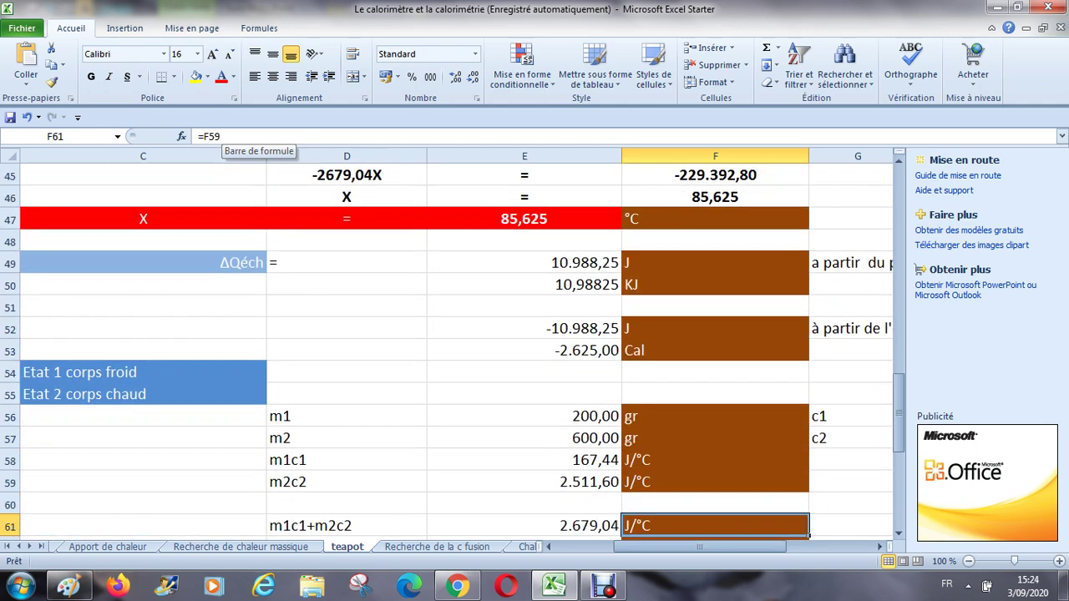
Step: Inspect the formula in F67 that calculates tequilibre from the mc products and the two starting temperatures
key("Up")
key("Down")
key("Up")
key("Right")
key("Left")
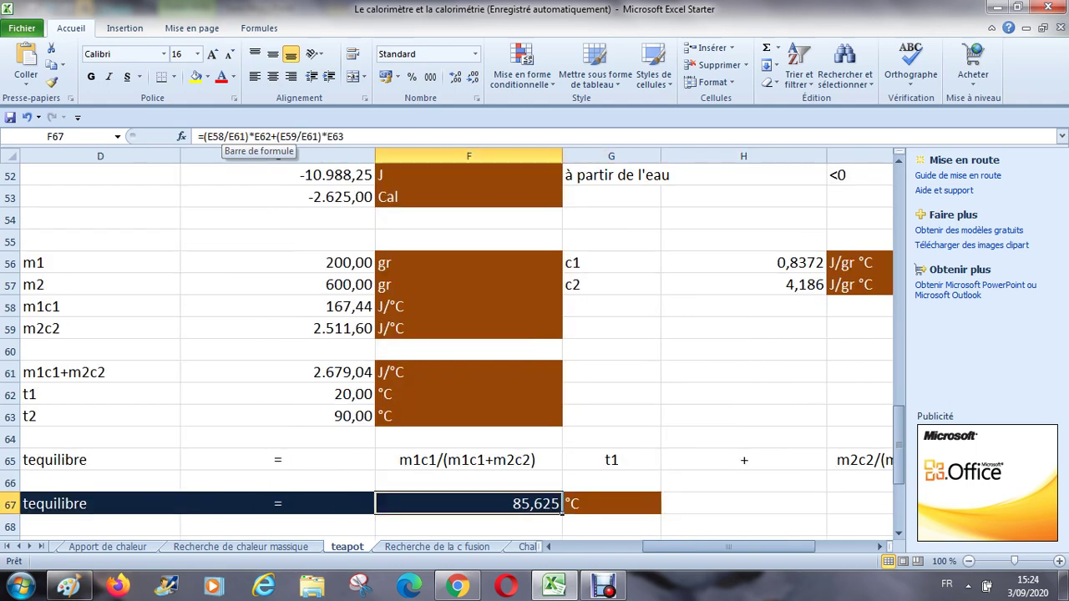
Step: Compare the tequilibre result in row 67 with the heat balance value of X in E47
key("Up")
key("Up")
key("Up")
key("Up")
key("Up")
key("Up")
key("Up")
key("Up")
key("Up")
key("Up")
key("Up")
key("Up")
key("Up")
key("Up")
key("Up")
key("Up")
key("Up")
key("Up")
key("Up")
key("Up")
key("Up")
key("Down")
key("Down")
key("Down")
key("Left")
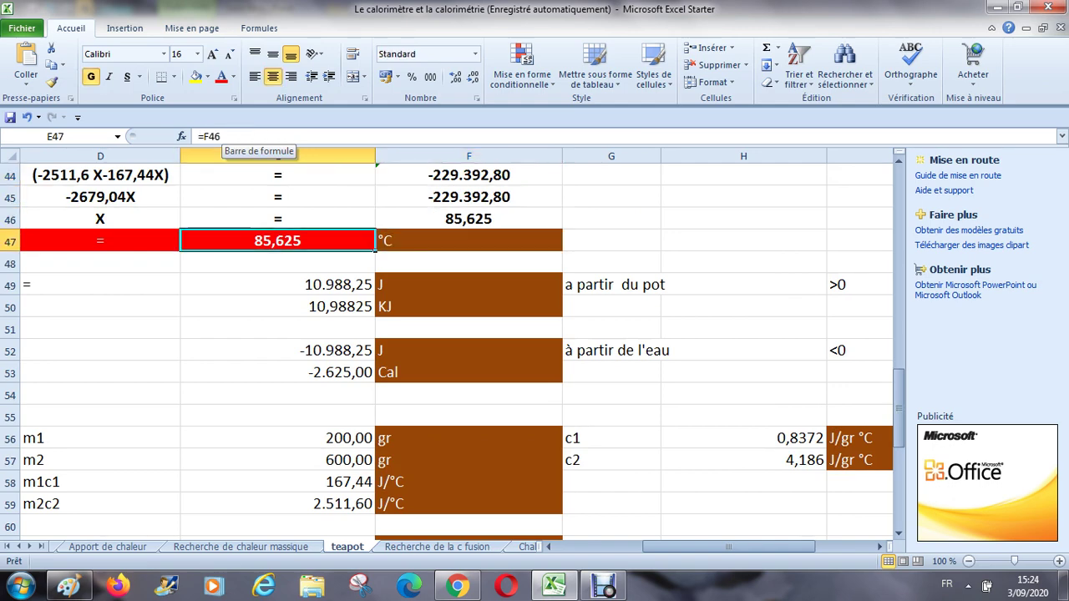
Step: Check the X label in C47, revisit the teapot problem data in rows 1 to 17, and return to the X solution
key("Return")
key("Up")
key("Left")
key("Left")
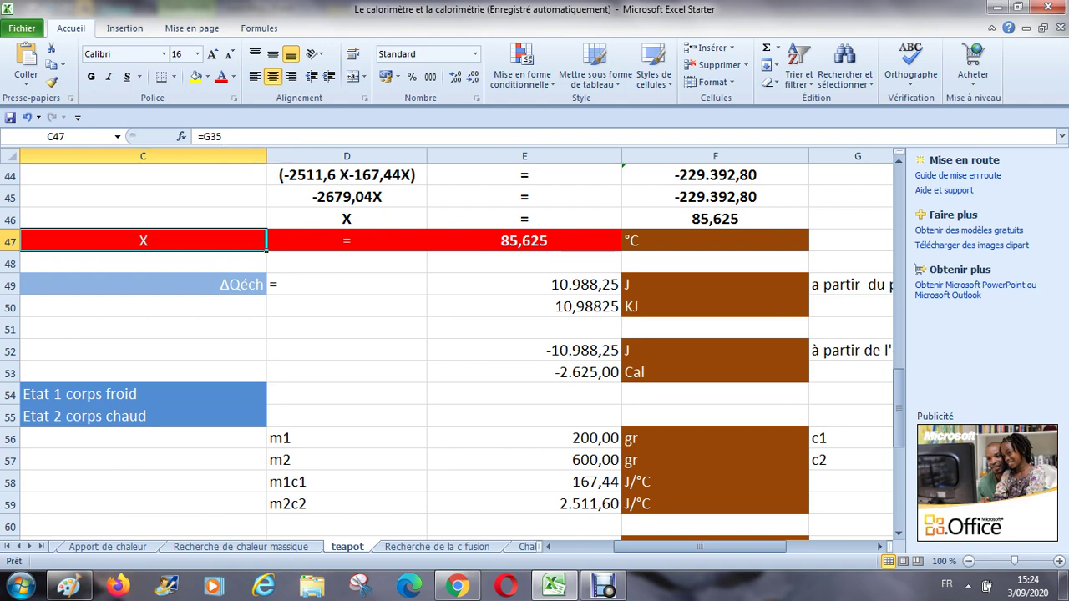
scroll(455, 351, "up", 15)
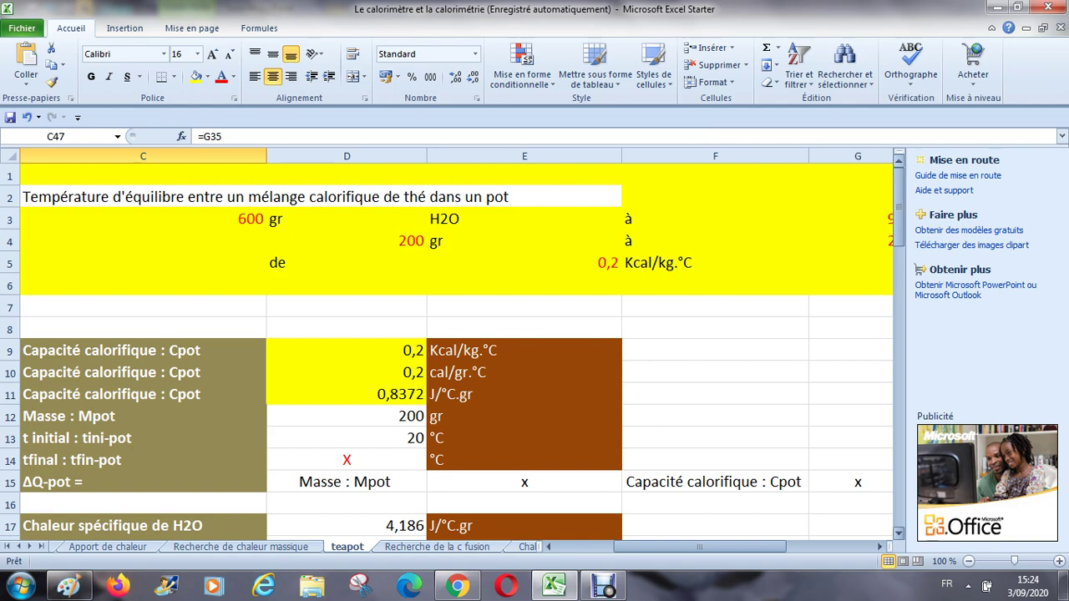
key("Down")
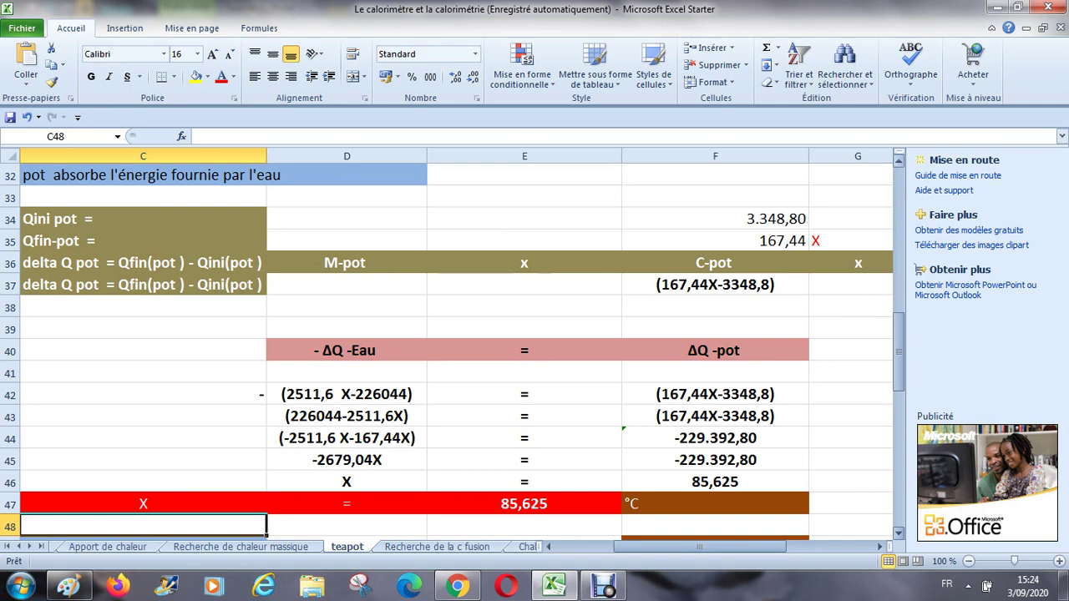
Step: Set the water's initial temperature in G3 of the problem data to 30 °C
left_click(143, 504)
key("Page_Up")
key("Page_Up")
key("Page_Up")
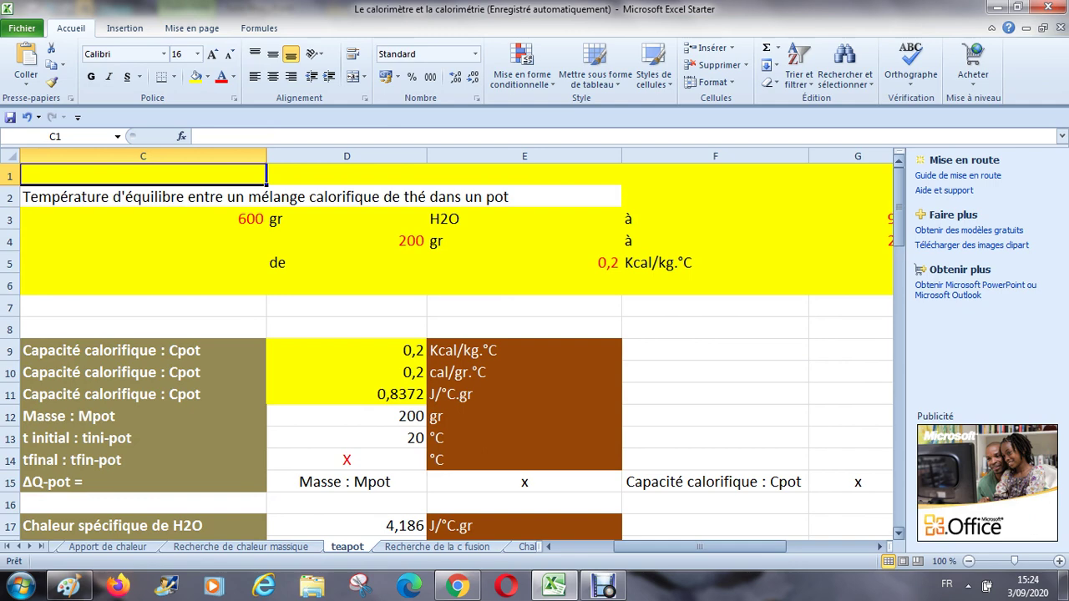
key("Down")
key("Right")
key("Right")
key("Right")
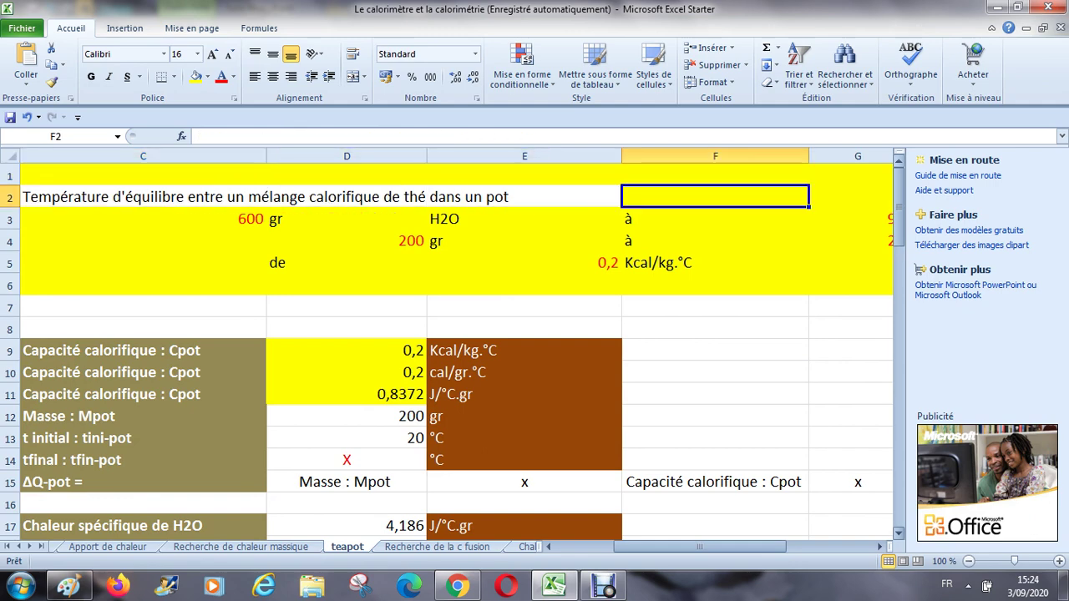
key("Right")
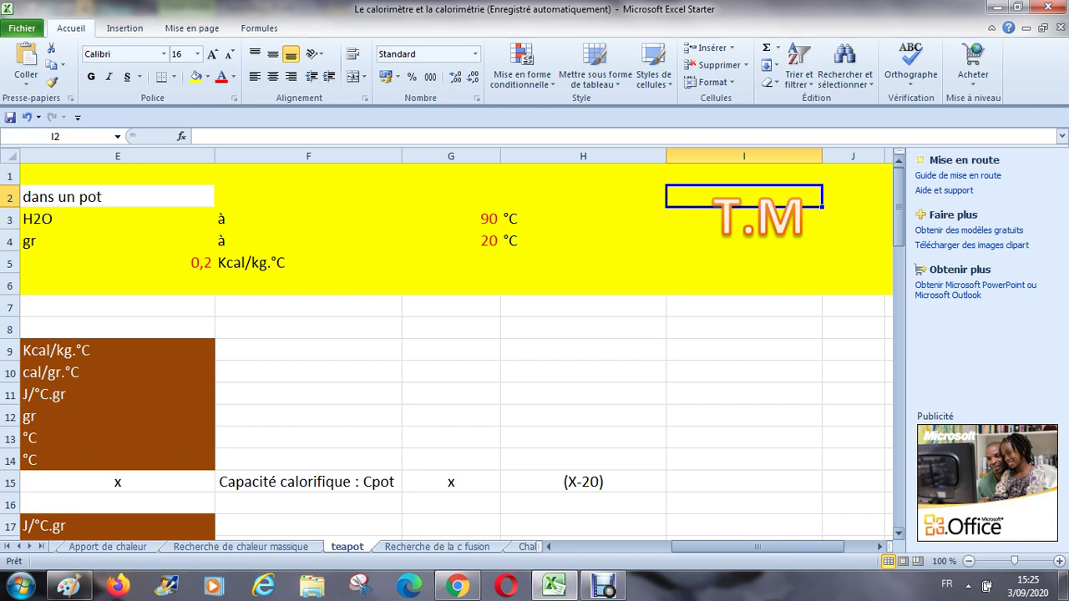
left_click(451, 219)
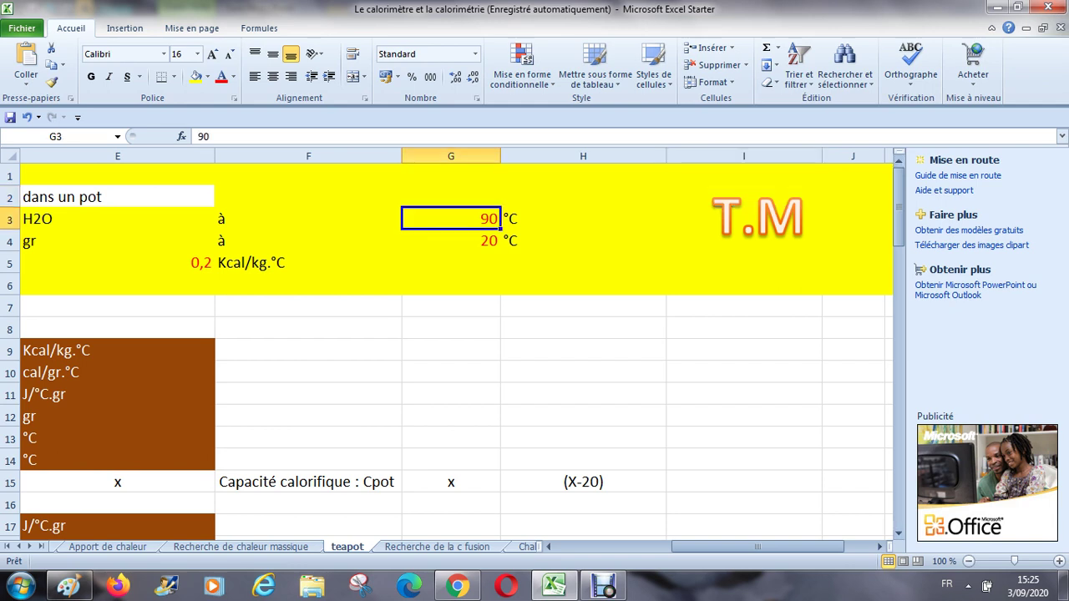
type("30")
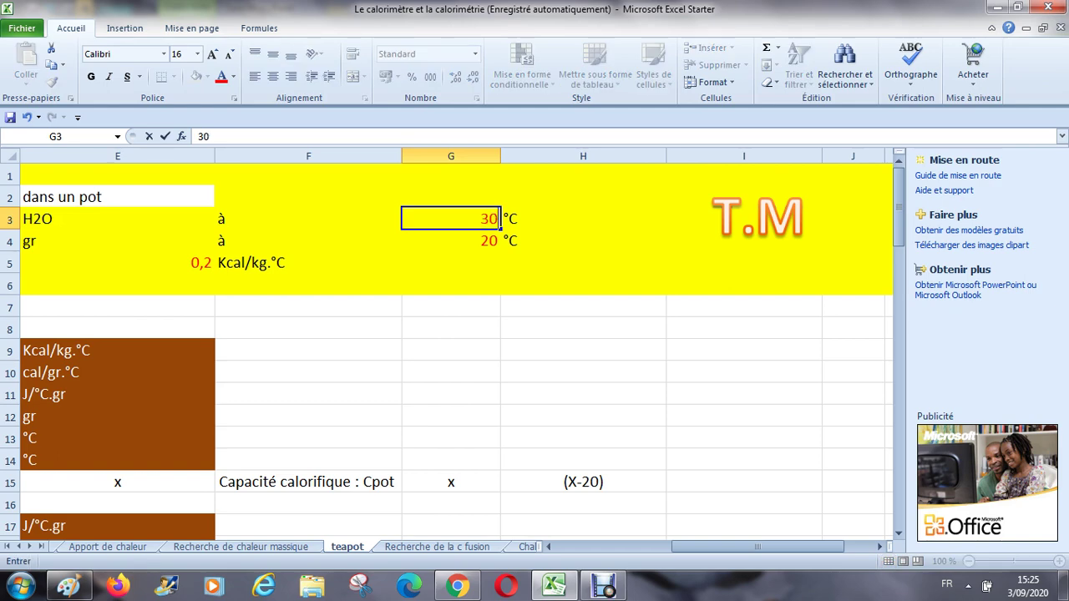
key("Return")
Step: Follow the recalculated heat balance through rows 28 to 46 and check the value of X in E47
key("Down")
key("Down")
key("Down")
key("Down")
key("Down")
key("Down")
key("Down")
key("Down")
key("Down")
key("Down")
key("Down")
key("Down")
key("Down")
key("Down")
key("Down")
key("Down")
key("Down")
key("Down")
key("Down")
key("Down")
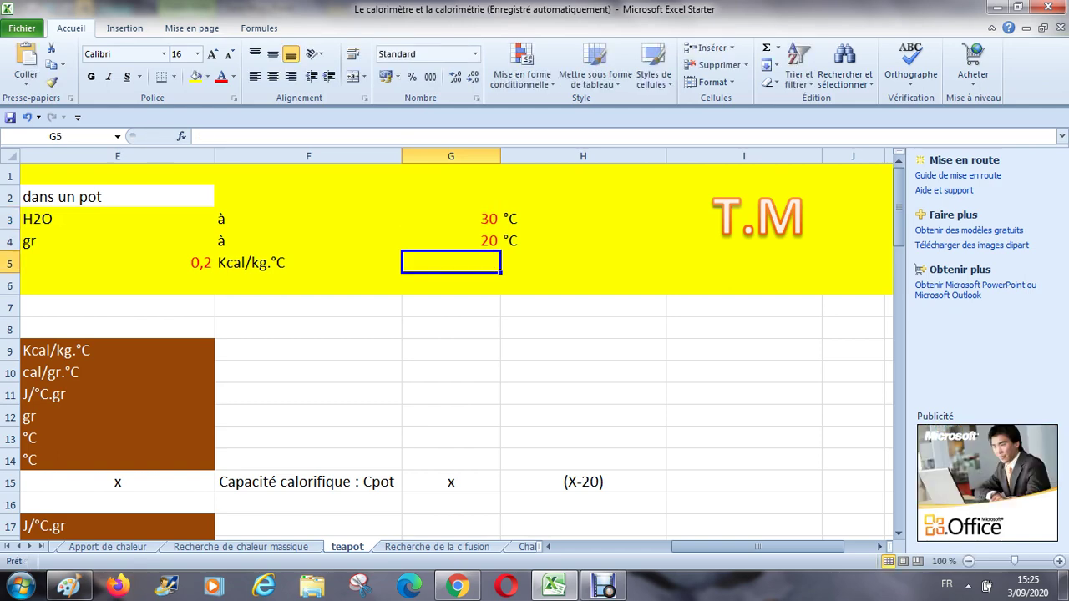
key("Left")
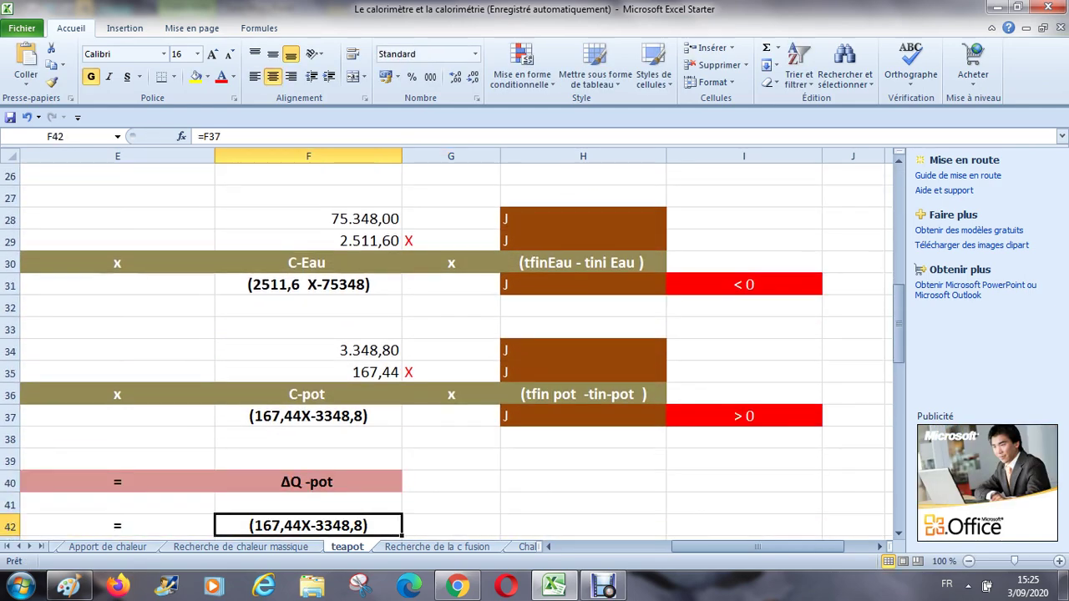
key("Down")
key("Down")
key("Down")
key("Down")
key("Down")
key("Down")
key("Down")
key("Down")
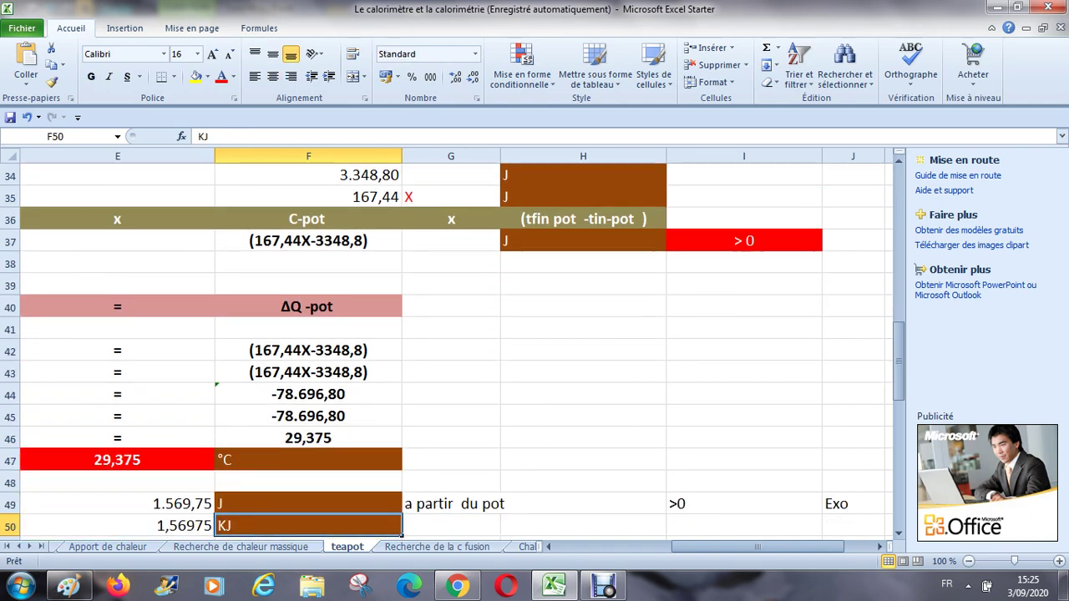
key("Up")
key("Up")
key("Up")
key("Left")
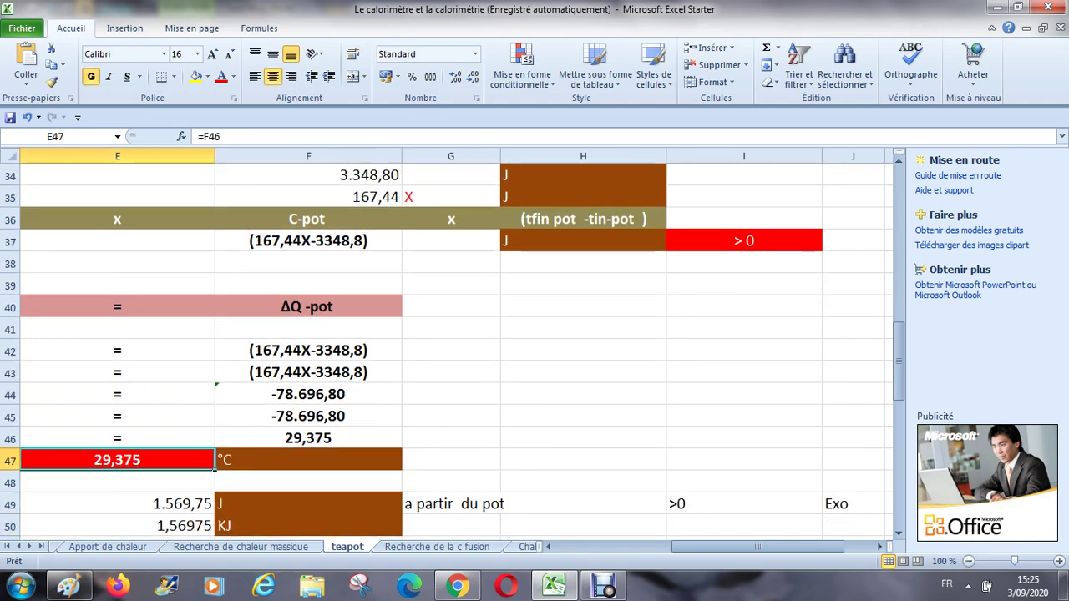
key("Left")
key("Right")
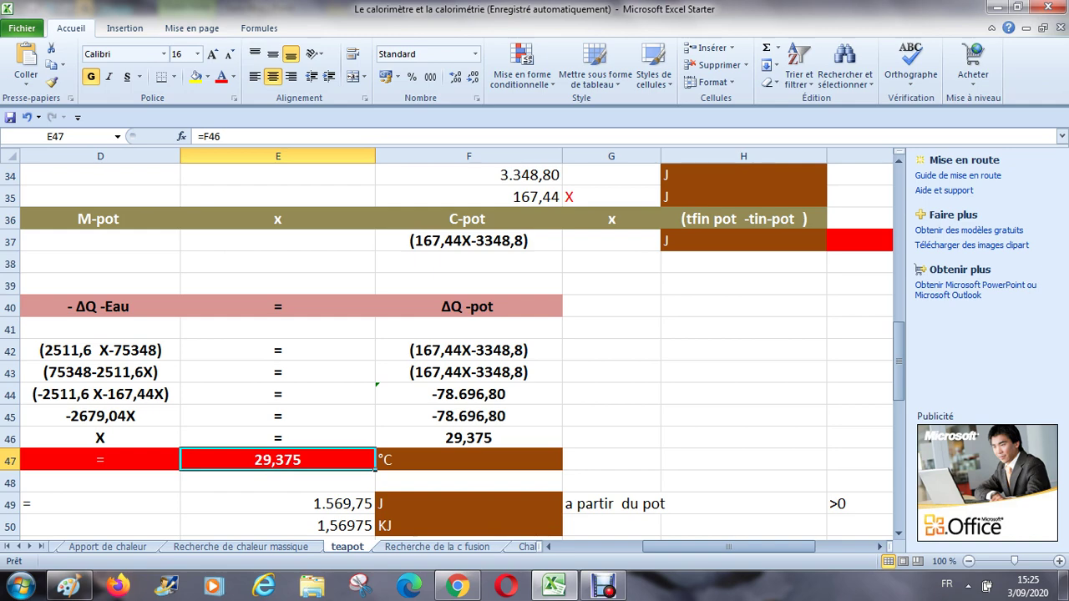
Step: Review the terms of the tequilibre formula in row 65 and compare its result in row 67 with X
key("Down")
key("Down")
key("Down")
key("Down")
key("Down")
key("Down")
key("Down")
key("Down")
key("Down")
key("Down")
key("Down")
key("Down")
key("Down")
key("Down")
key("Down")
key("Down")
key("Down")
key("Down")
key("Down")
key("Down")
key("Up")
key("Right")
key("Right")
key("Right")
key("Right")
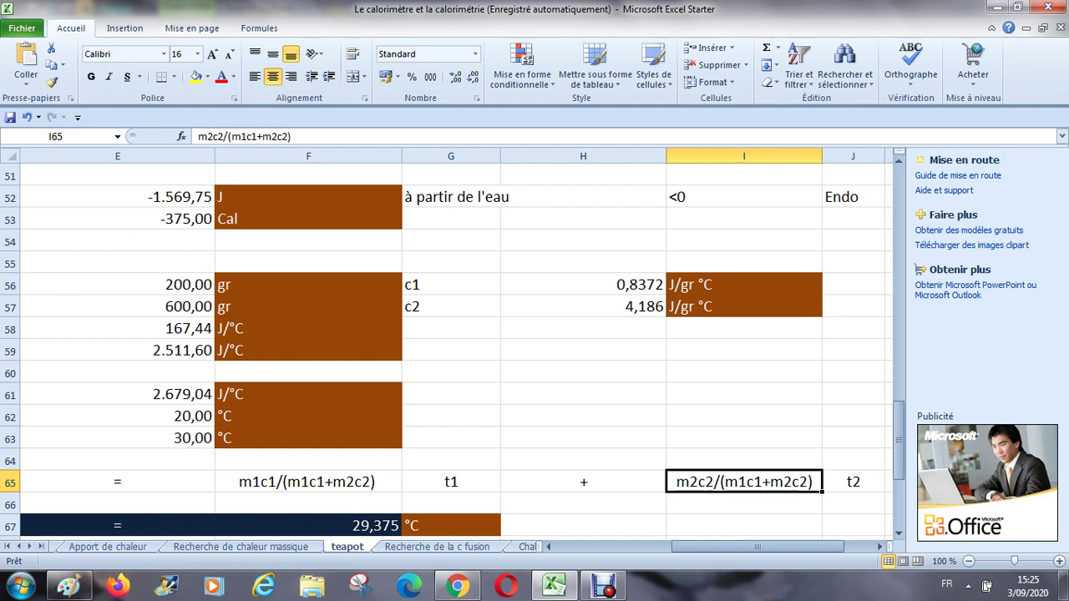
left_click(853, 482)
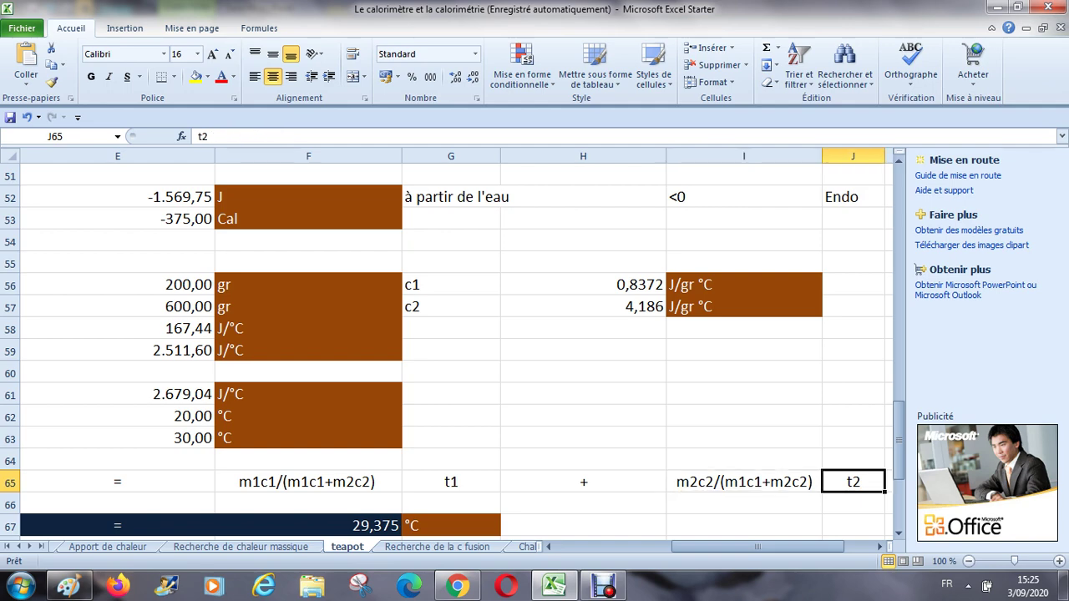
left_click(743, 481)
key("Left")
key("Left")
key("Left")
key("Left")
key("Left")
key("Left")
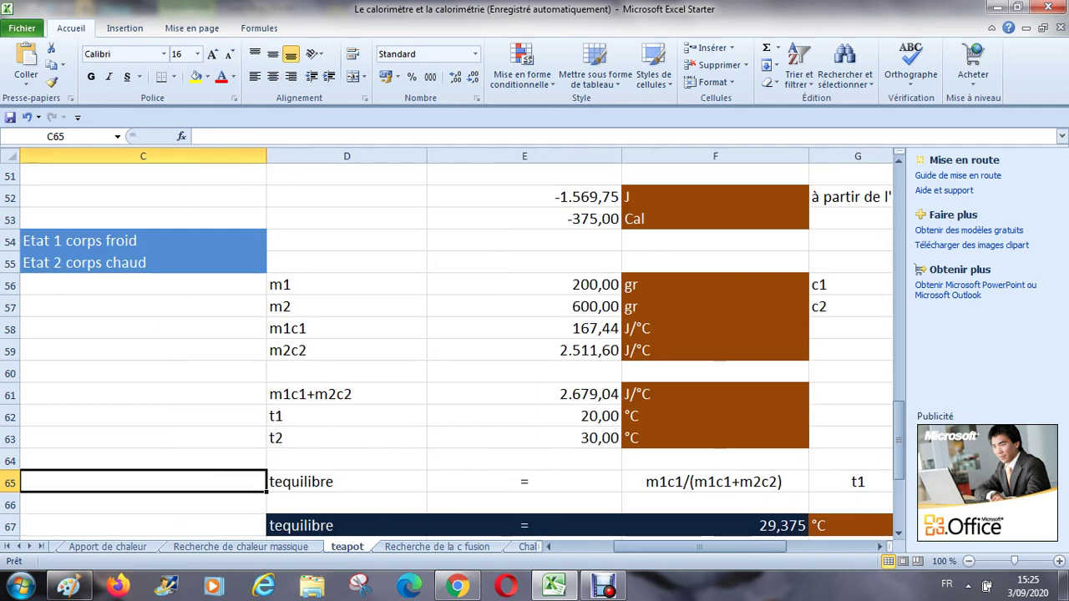
Step: Review the starting temperatures t1 and t2, the mass m1, and the specific heats c1 and c2
key("Up")
key("Up")
key("Up")
key("Up")
key("Up")
key("Up")
key("Up")
key("Up")
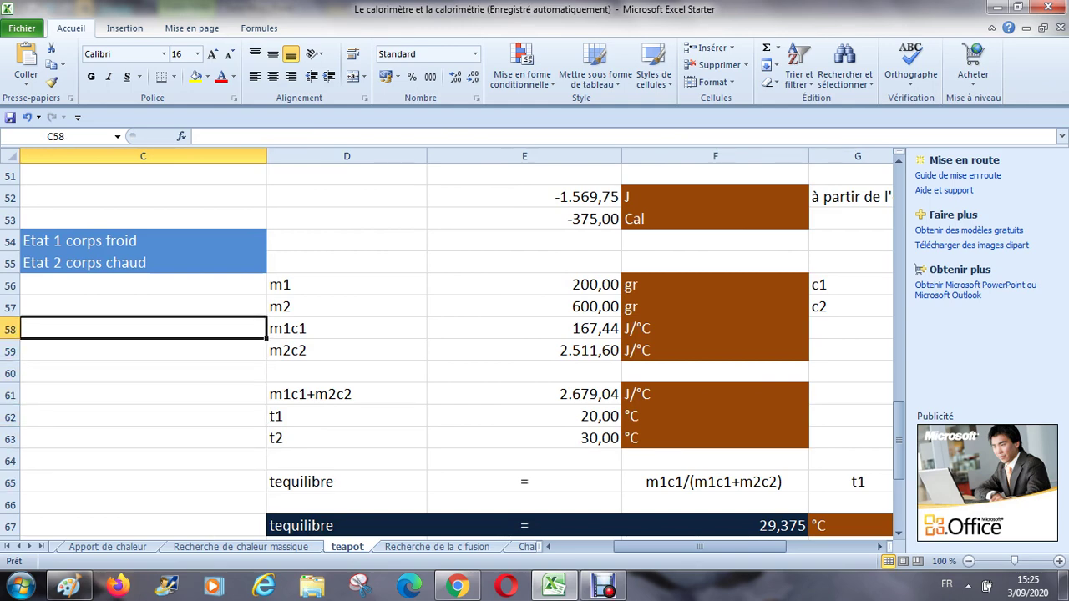
key("Down")
key("Down")
key("Down")
key("Down")
key("Down")
key("Right")
key("Right")
key("Down")
key("Down")
key("Up")
key("Up")
key("Up")
key("Up")
key("Up")
key("Up")
key("Up")
key("Up")
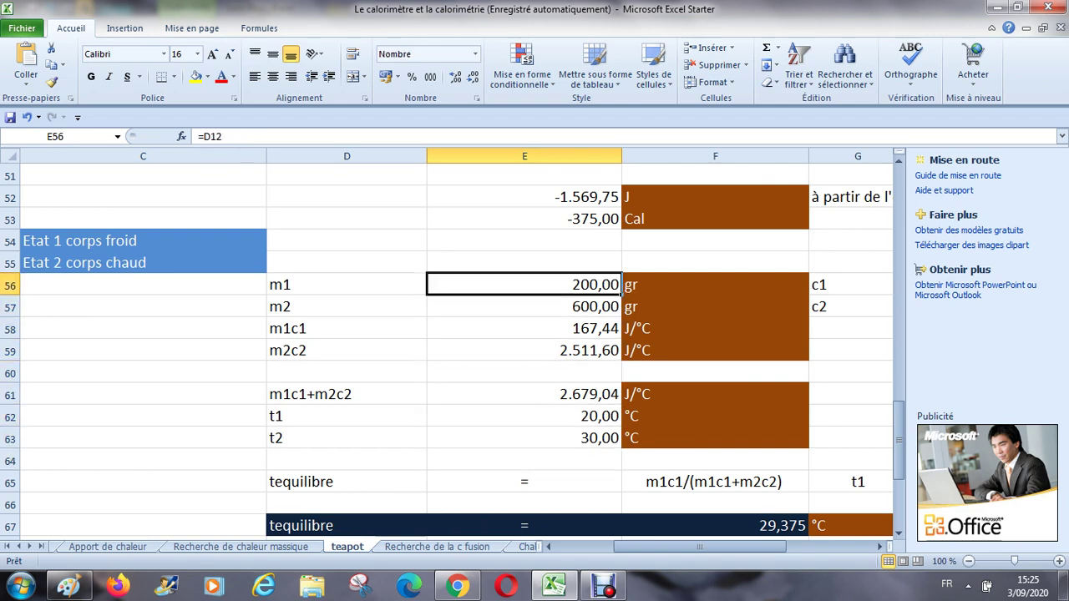
key("Right")
key("Right")
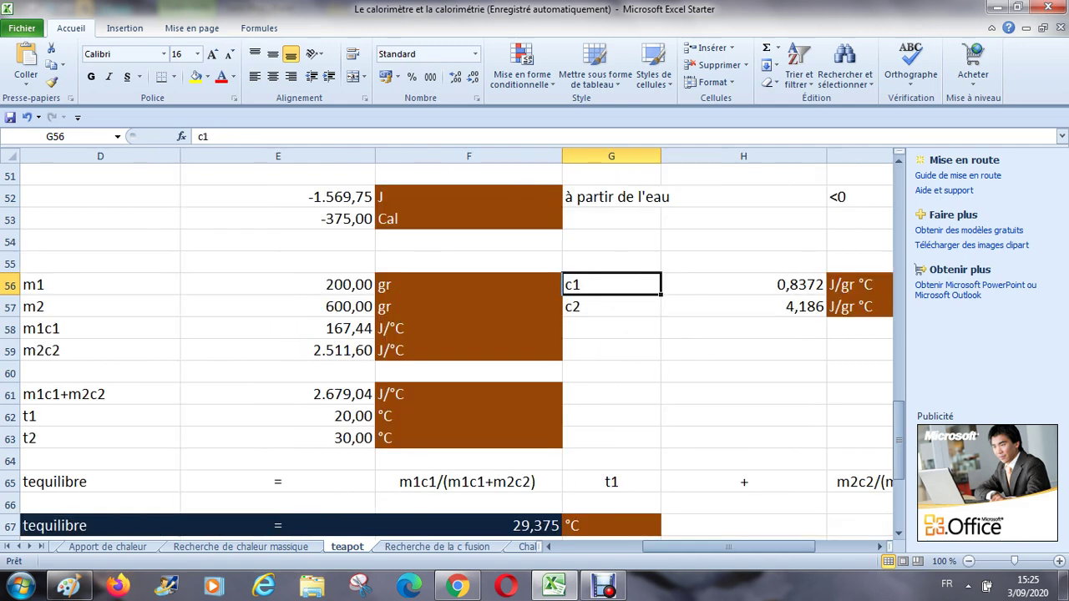
key("Right")
key("Down")
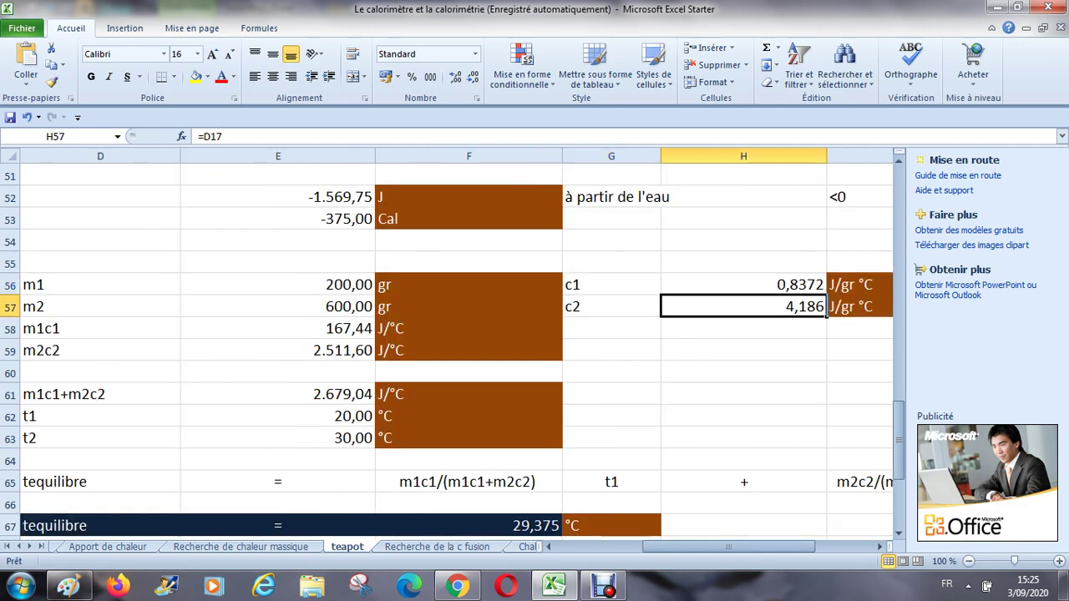
Step: Match the masses m1 and m2 with their specific heats in rows 56 and 57, and check the sum formula in E61
key("Left")
key("Left")
key("Left")
key("Right")
key("Right")
key("Right")
key("Left")
key("Left")
key("Left")
key("Up")
key("Right")
key("Right")
key("Right")
key("Down")
key("Down")
key("Left")
key("Left")
key("Down")
key("Down")
key("Down")
key("Left")
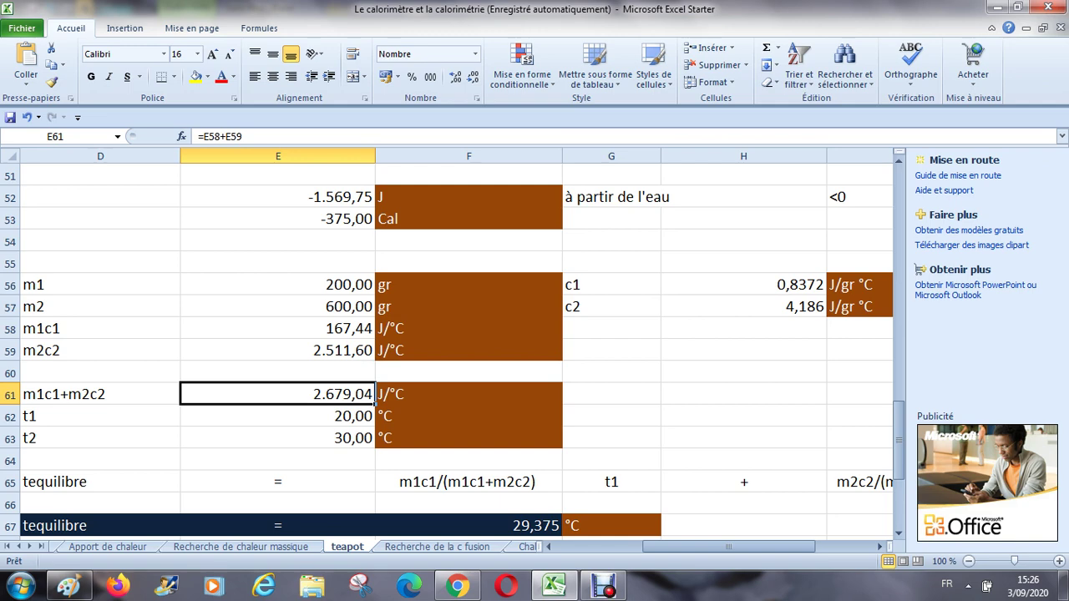
Step: Inspect the m1c1 and m2c2 product formulas in E58 and E59, and view the rest of the calculation through row 67
key("Up")
key("Up")
key("Up")
key("Down")
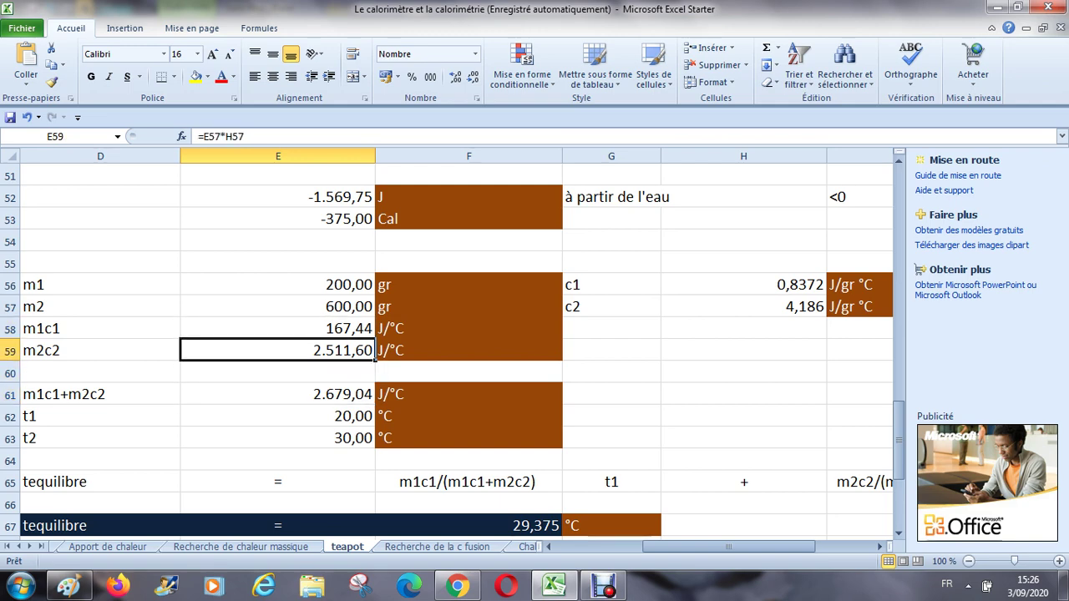
key("Up")
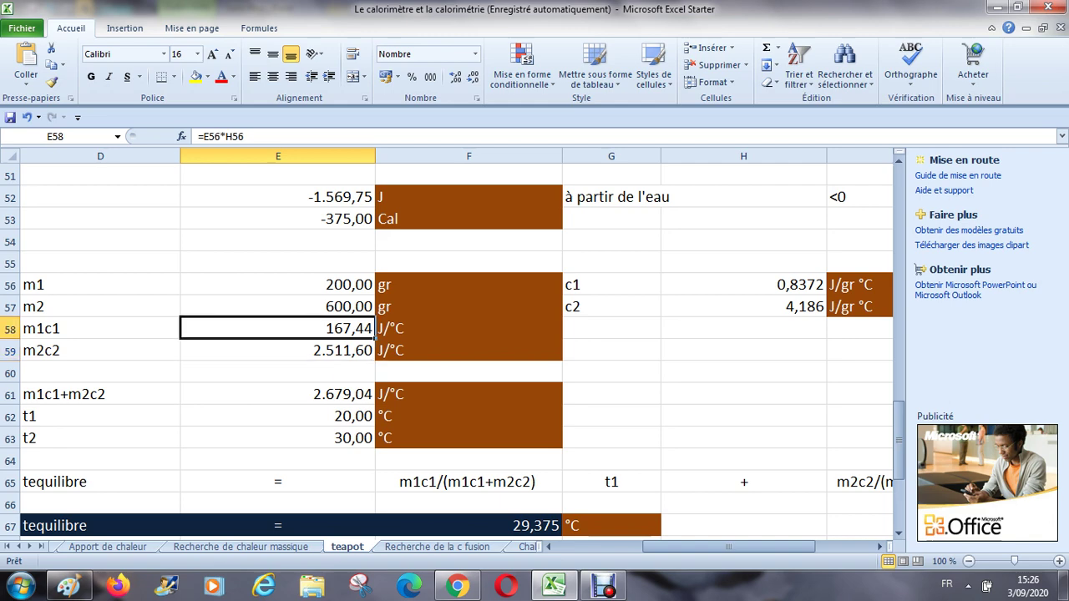
key("Down")
key("Up")
key("Down")
key("Down")
key("Down")
key("Down")
key("Down")
key("Down")
key("Down")
key("Down")
key("Down")
key("Down")
key("Down")
key("Down")
key("Down")
key("Down")
key("Down")
key("Down")
key("Down")
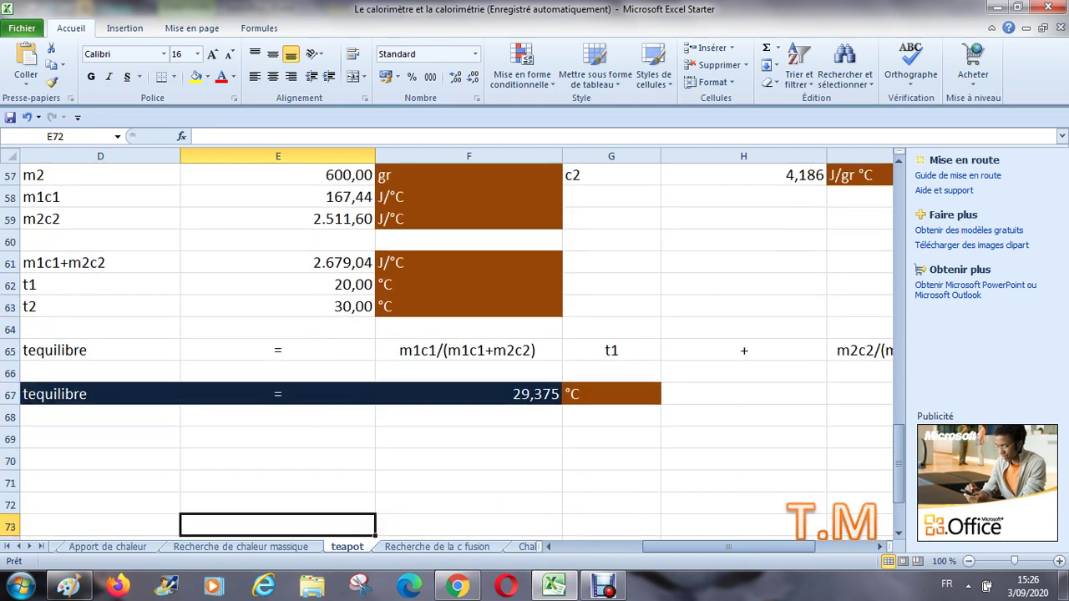
Step: Review the tequilibre formula in row 65, matching the m1c1 fraction with t1 and the m2c2 fraction with t2
key("Up")
key("Up")
key("Up")
key("Up")
key("Up")
key("Up")
key("Up")
key("Up")
key("Up")
key("Up")
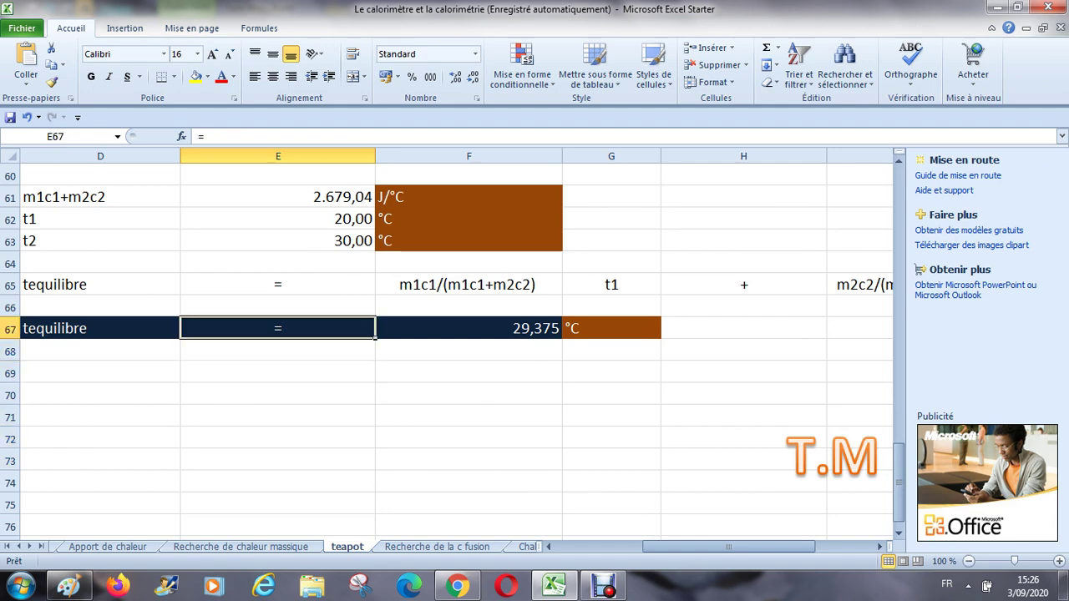
key("Right")
key("Right")
key("Right")
key("Right")
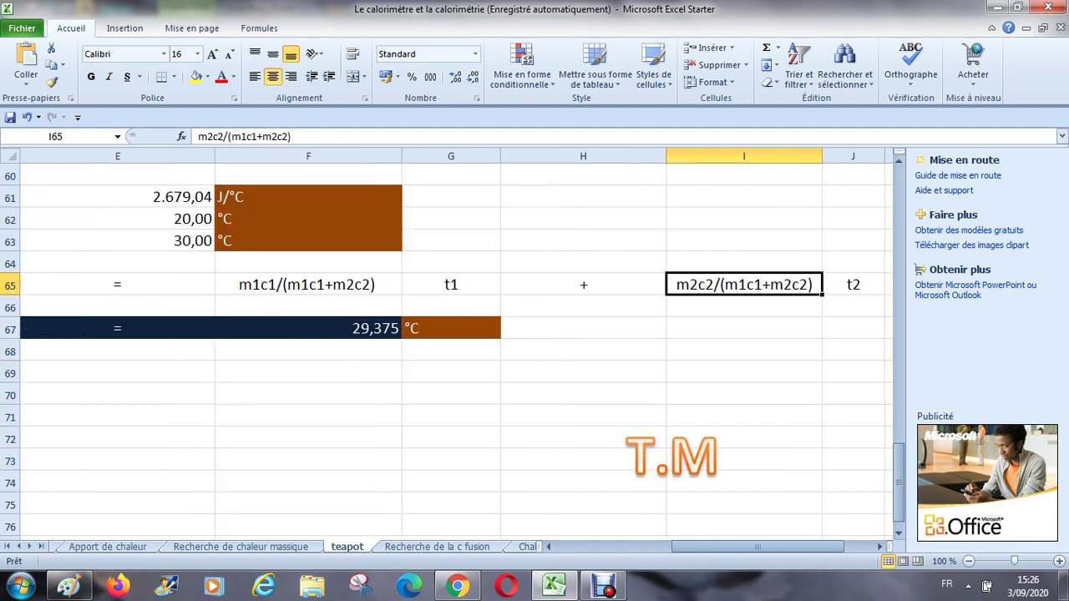
key("Left")
key("Left")
key("Left")
key("Left")
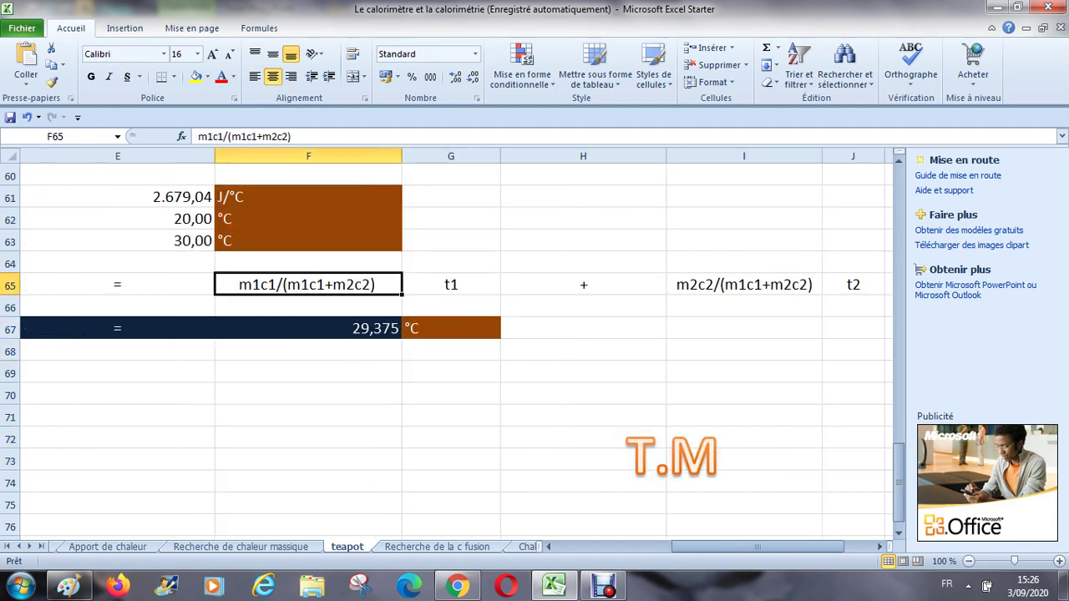
left_click(308, 285)
left_click(451, 285)
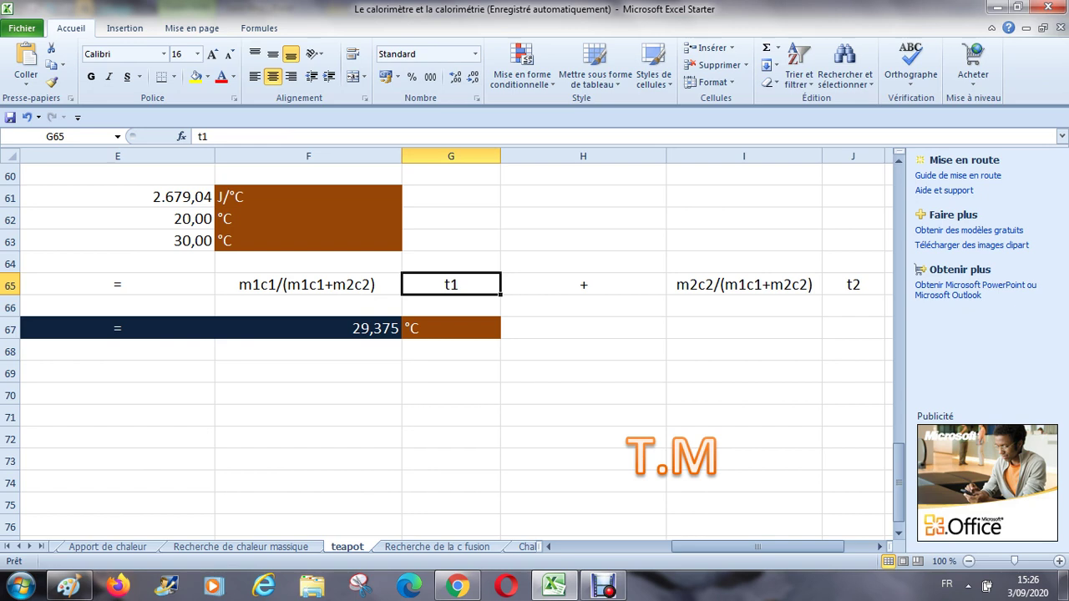
left_click(743, 284)
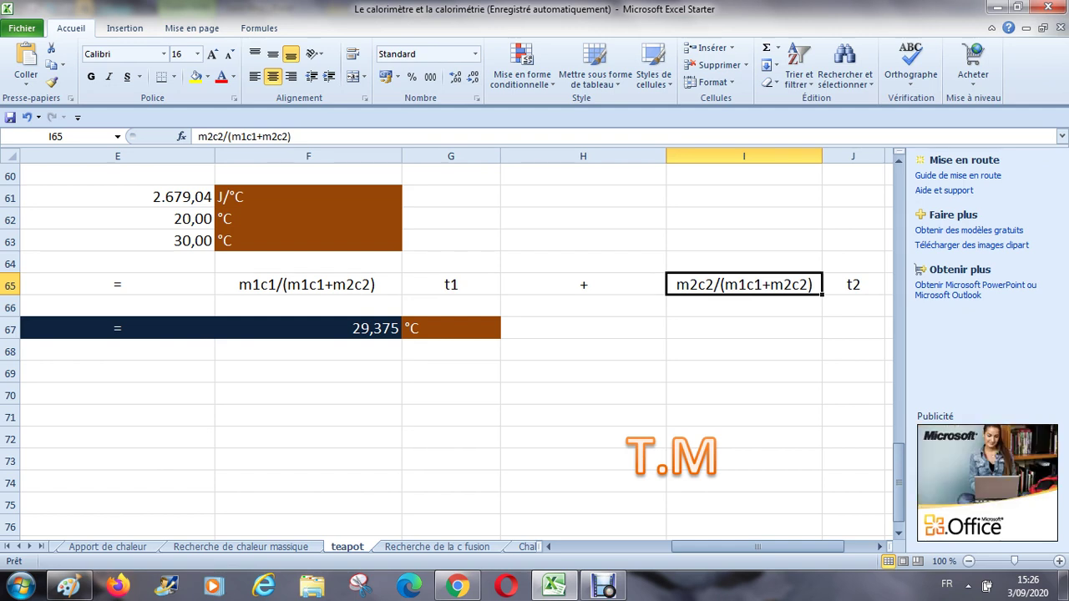
left_click(853, 285)
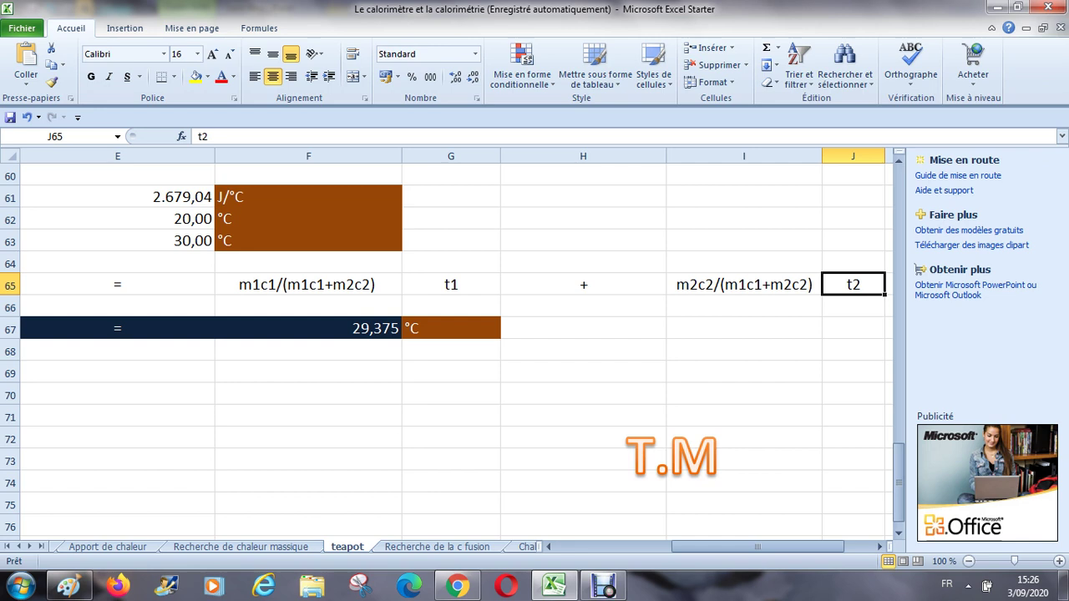
Step: Go back up to the X result in row 47 and view the heat values of the pot and the water below it
key("Up")
key("Up")
key("Up")
key("Up")
key("Up")
key("Up")
key("Up")
key("Up")
key("Up")
key("Up")
key("Up")
key("Up")
key("Up")
key("Up")
key("Up")
key("Up")
key("Up")
key("Up")
key("Up")
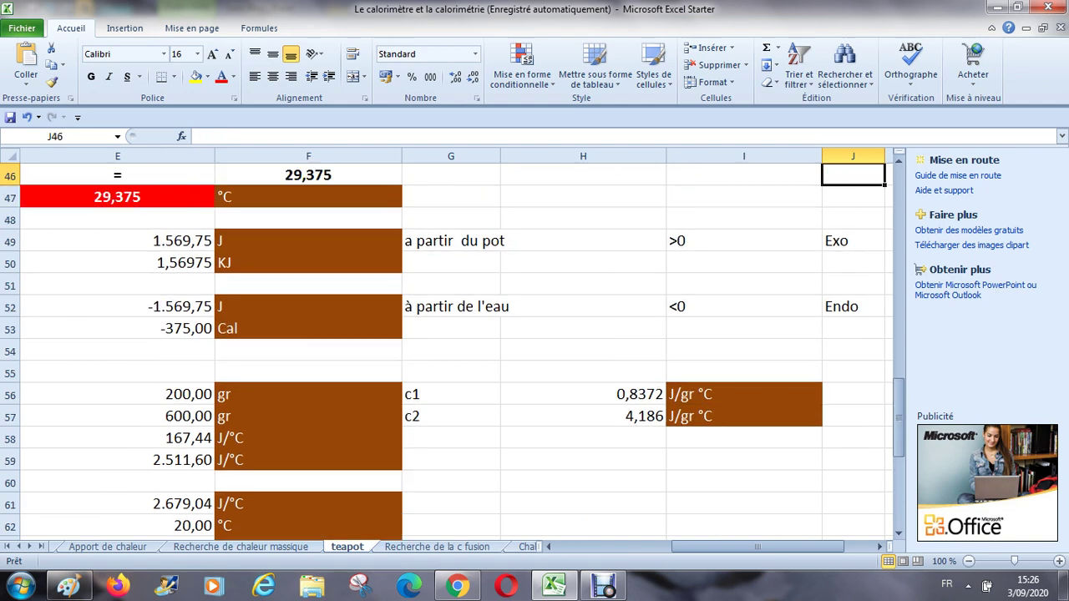
Step: Switch to Paint and examine where X lies between the hot water and the cold pot on the temperature diagram
left_click(69, 587)
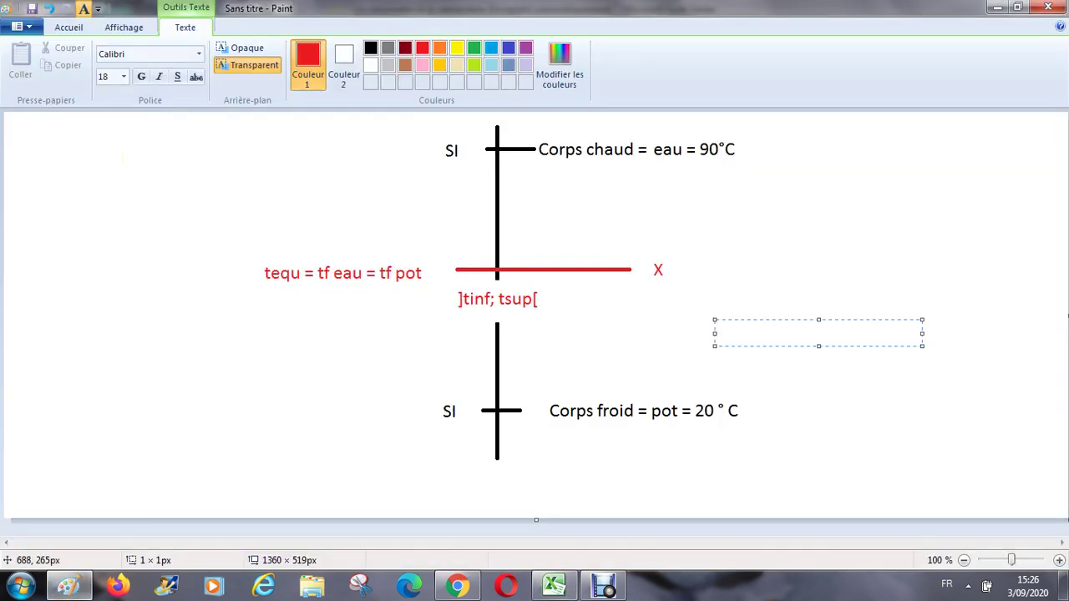
left_click(645, 285)
left_click(663, 317)
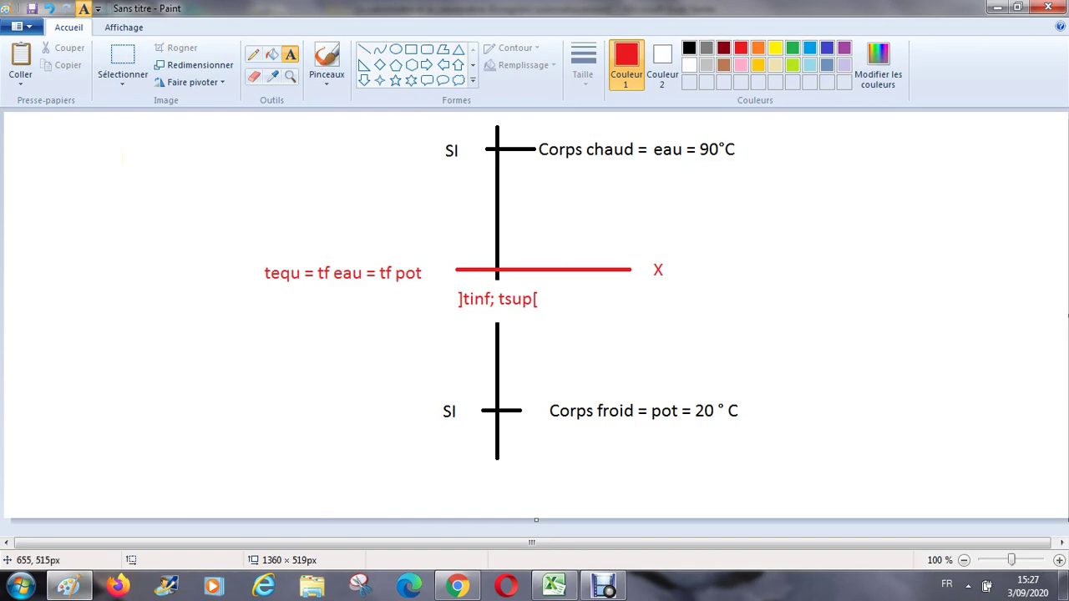
Step: Switch back to Excel and compare the weighting factors of t1 and t2 in row 65 of the teapot sheet
left_click(554, 585)
left_click(583, 438)
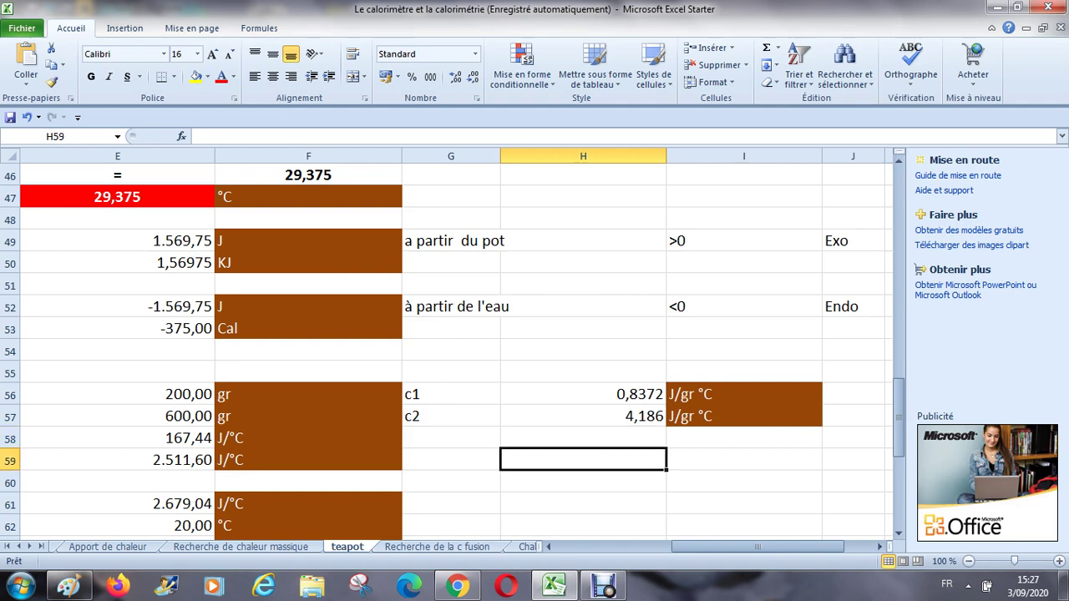
key("Down")
key("Down")
key("Down")
key("Down")
key("Down")
key("Down")
key("Down")
key("Down")
key("Down")
key("Down")
key("Down")
key("Down")
key("Down")
key("Down")
key("Down")
key("Up")
key("Up")
key("Up")
key("Up")
key("Up")
key("Up")
key("Up")
key("Up")
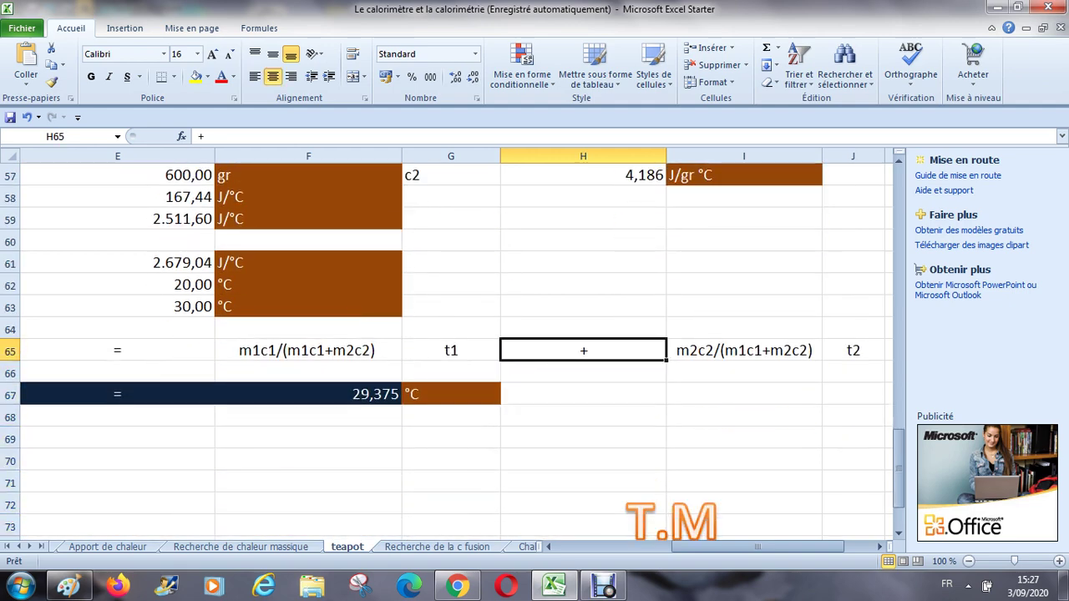
key("Right")
key("Right")
key("Left")
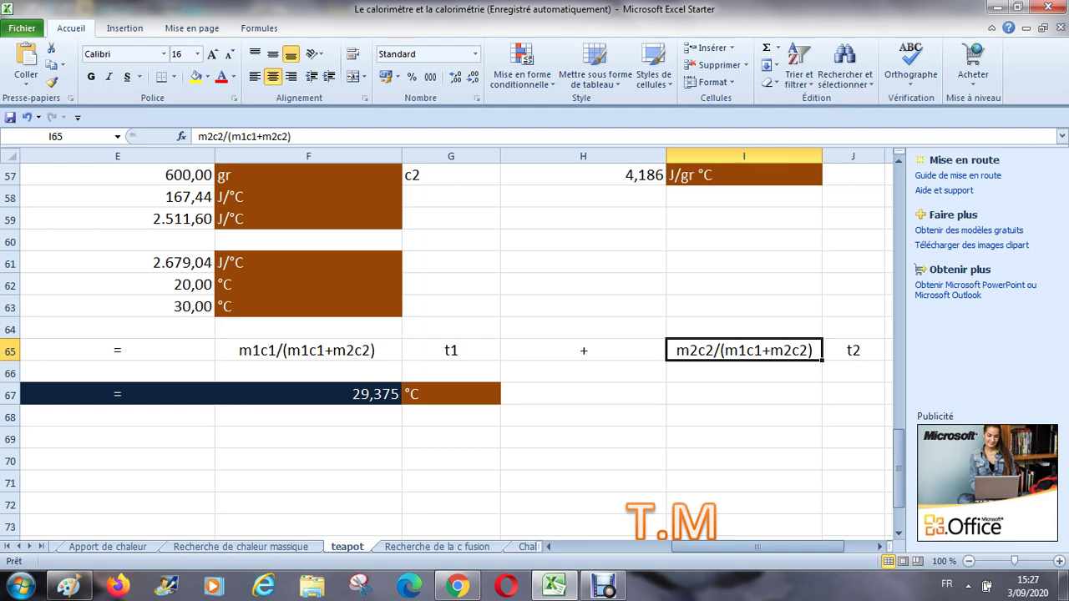
left_click(852, 350)
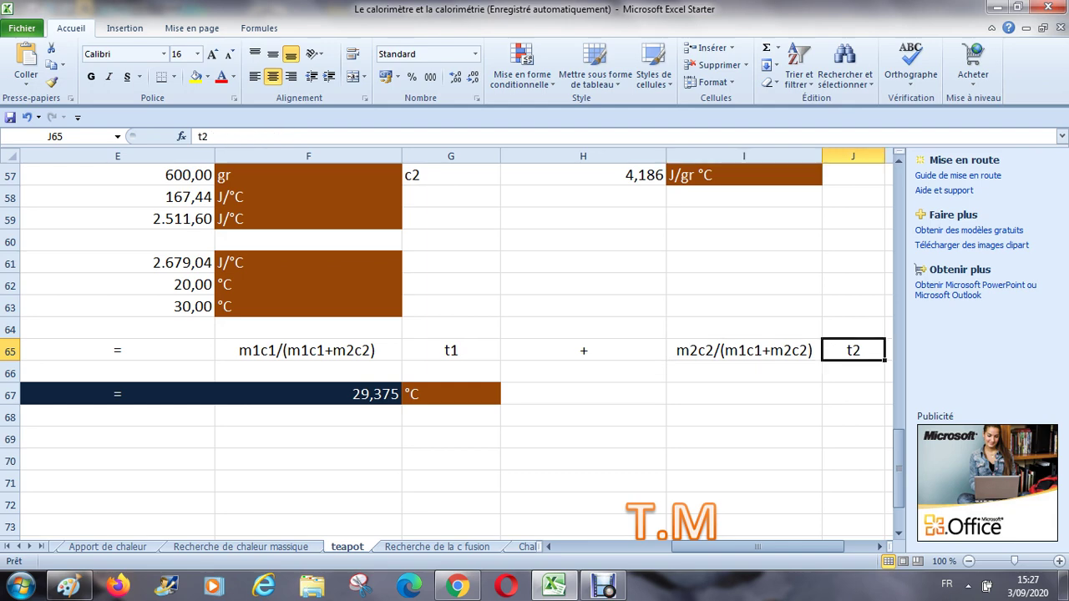
left_click(743, 350)
left_click(450, 350)
left_click(308, 350)
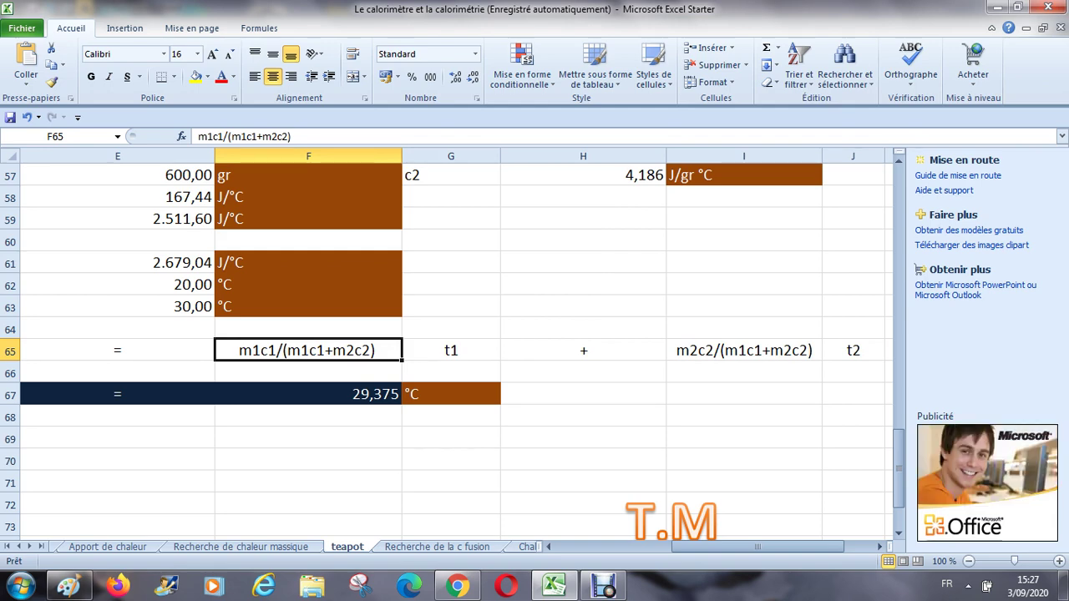
left_click(451, 350)
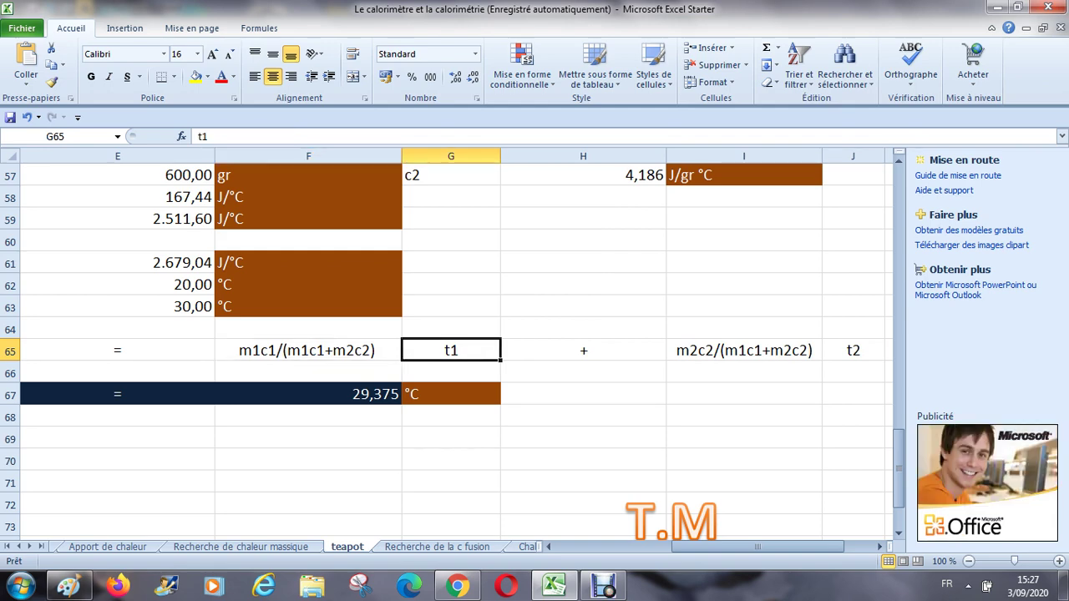
left_click(583, 350)
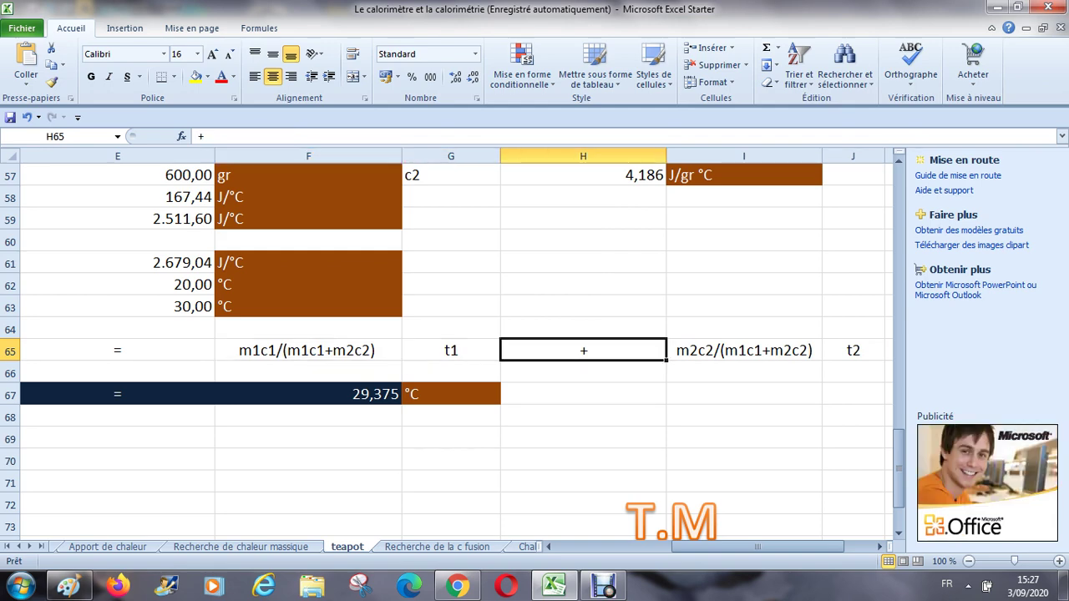
left_click(852, 350)
left_click(743, 350)
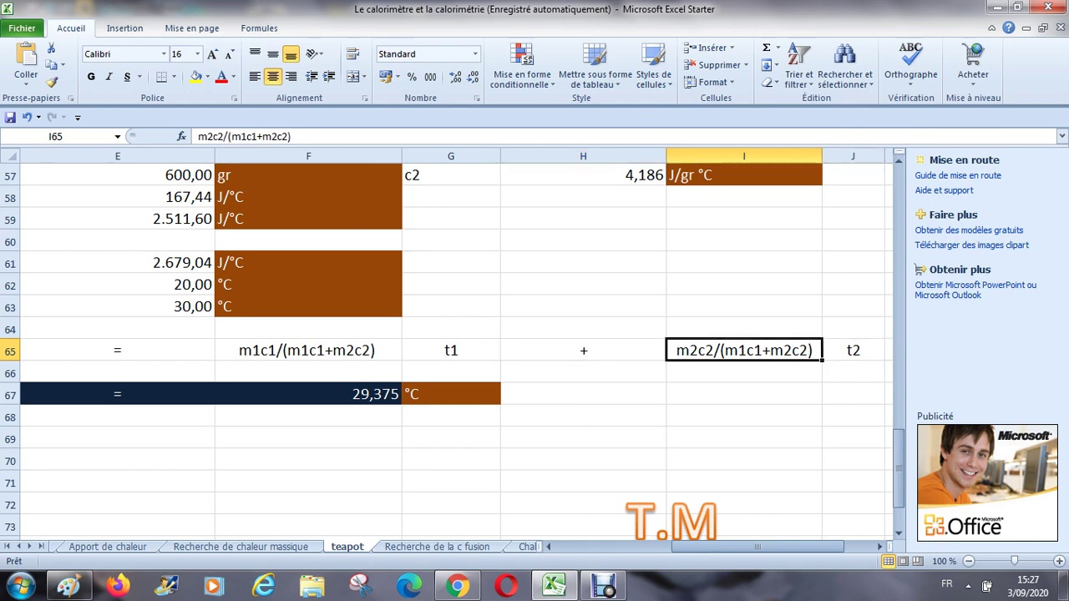
Step: Set the water mass in C3 to 100 gr and the porcelain pot mass in D4 to 1000 gr
key("Left")
key("Home")
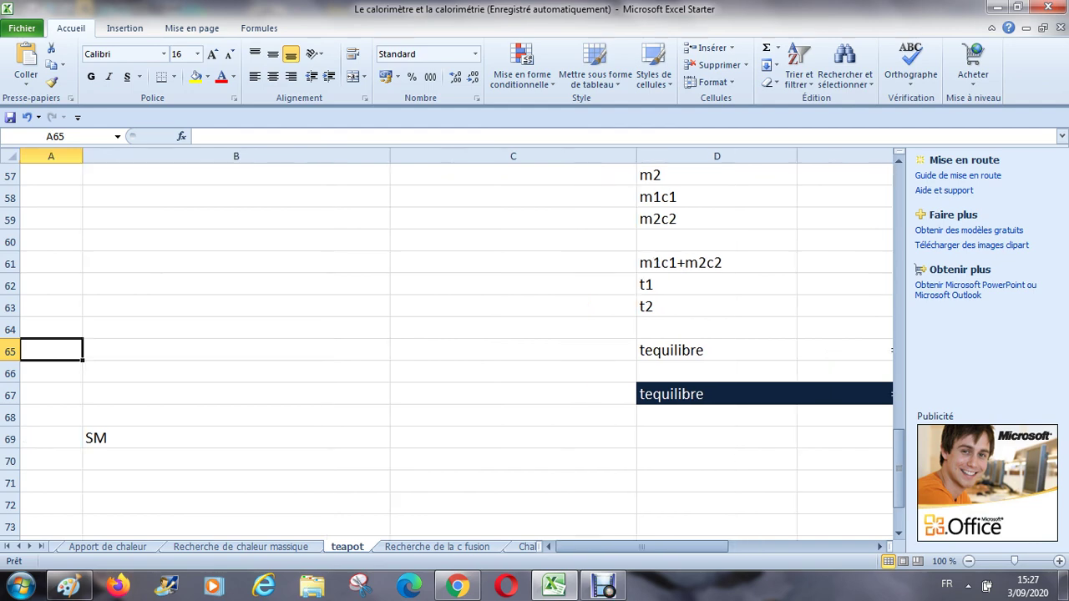
key("Up")
key("Up")
key("Up")
key("Up")
key("Up")
key("Up")
key("Up")
key("Up")
key("Up")
key("Up")
key("Up")
key("Up")
key("Up")
key("Up")
key("Up")
key("Up")
key("Up")
key("Up")
key("Up")
key("Up")
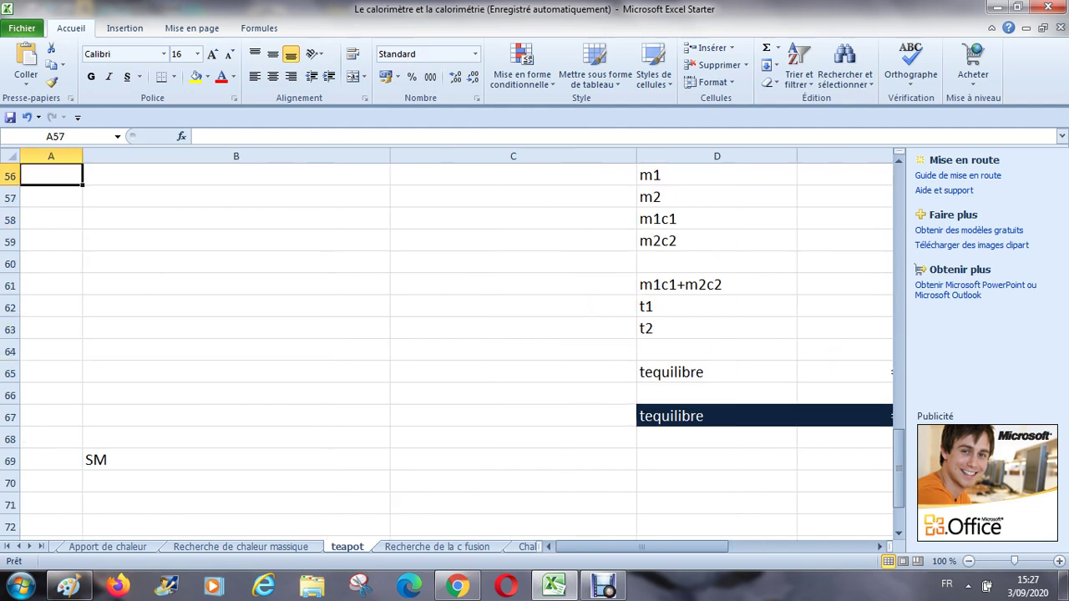
key("Up")
key("Up")
key("Up")
key("Up")
key("Up")
key("Up")
key("Up")
key("Up")
key("Up")
key("Up")
key("Up")
key("Up")
key("Up")
key("Up")
key("Up")
key("Up")
key("Up")
key("Up")
key("Up")
key("Up")
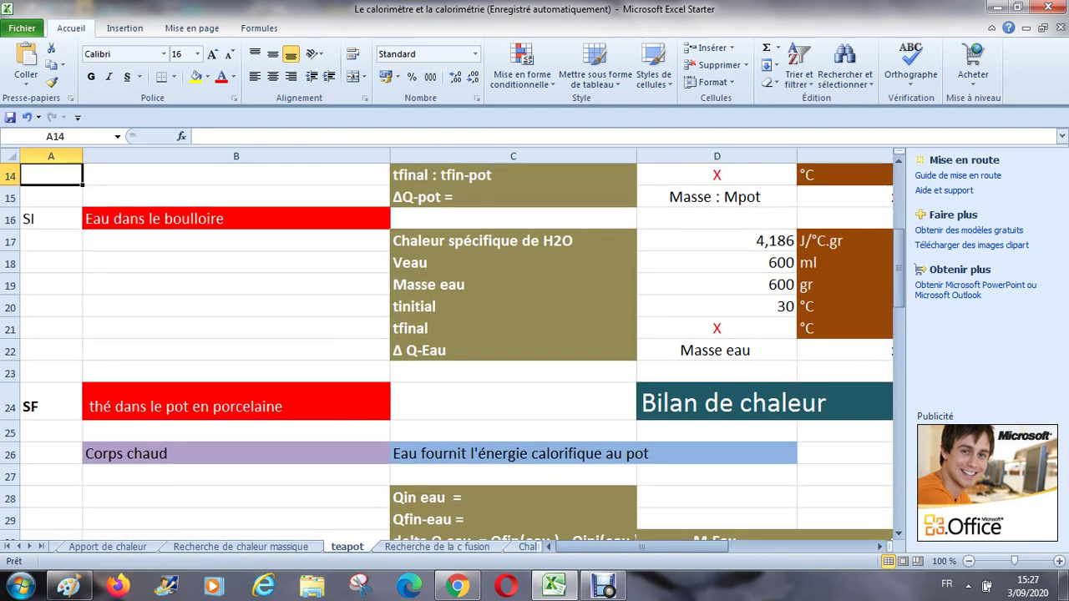
key("Down")
key("Down")
key("Down")
key("Up")
key("Right")
key("Right")
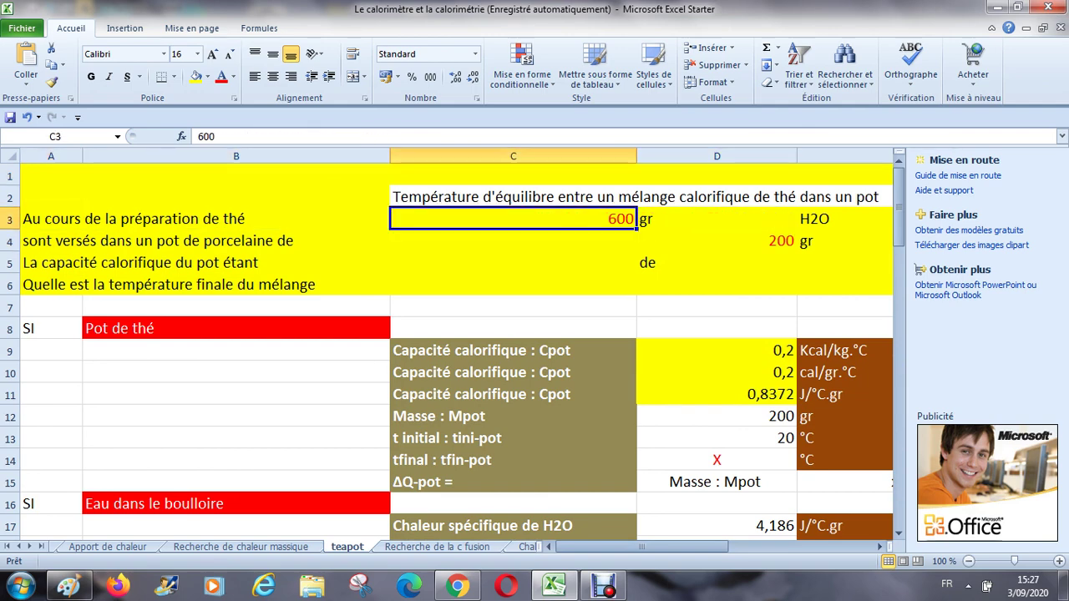
type("100")
key("Return")
key("Right")
type("1000")
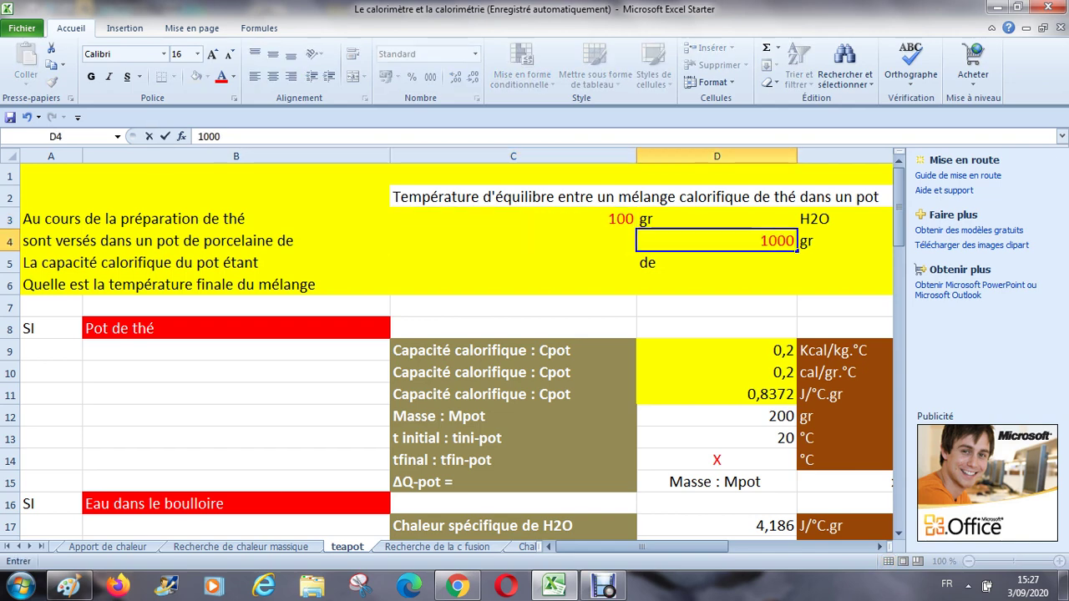
key("Return")
Step: Review the pot's heat capacity in E5 and its unit conversions in D9 to D11, including the formula in D11
key("Up")
key("Right")
left_click(525, 262)
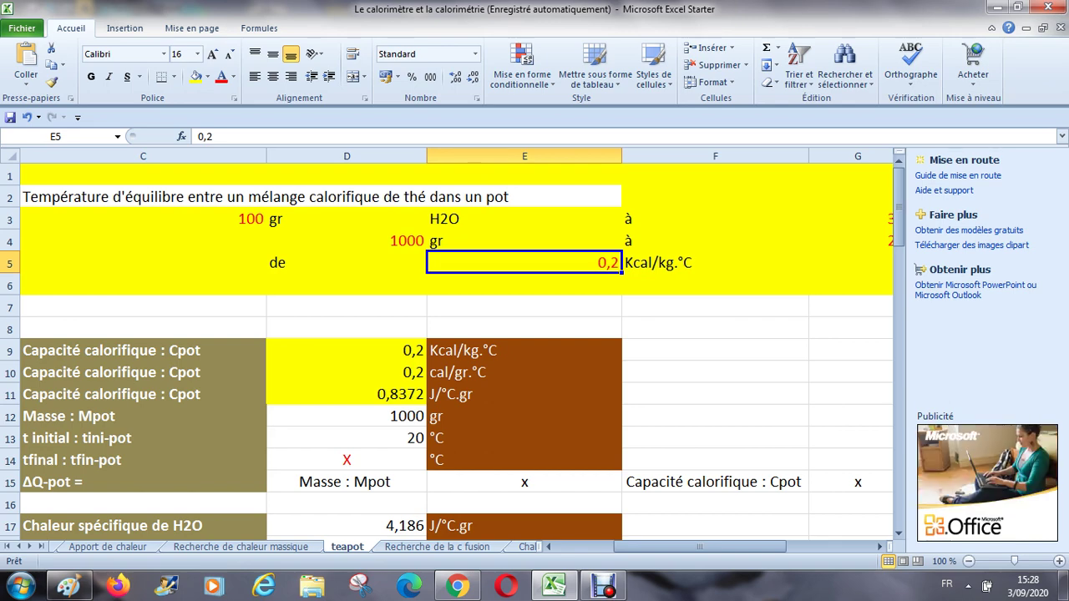
key("Down")
key("Down")
key("Down")
key("Down")
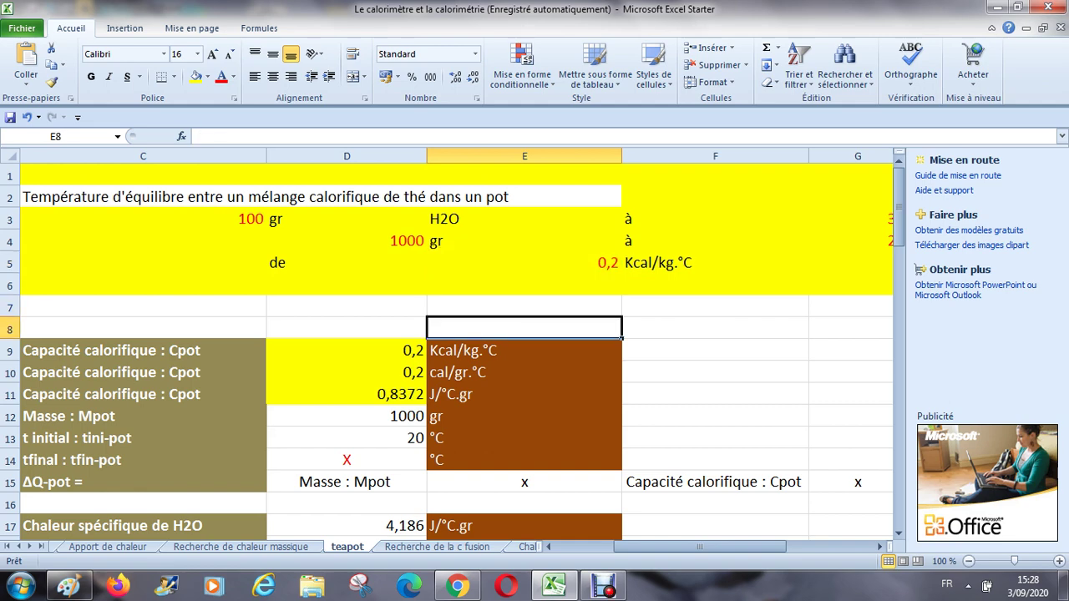
key("Up")
key("Up")
key("Up")
key("Up")
key("Right")
key("Down")
key("Down")
key("Down")
key("Down")
key("Down")
key("Down")
key("Left")
key("Left")
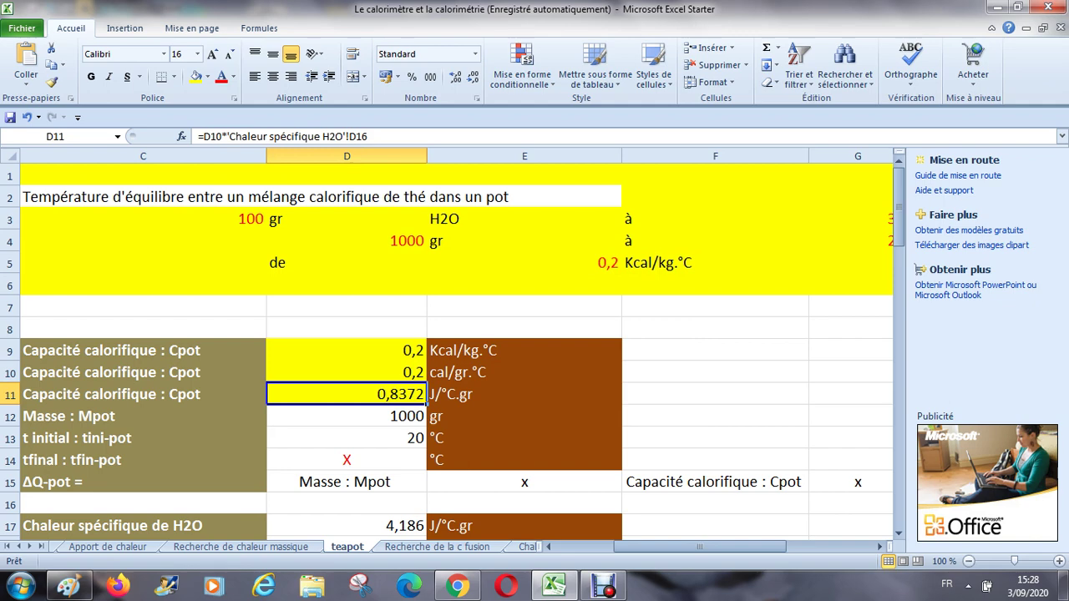
Step: Review the heat-balance calculation between water and pot through to the solution for X in row 46
key("Down")
key("Down")
key("Down")
key("Down")
key("Down")
key("Down")
key("Down")
key("Down")
key("Down")
key("Down")
key("Down")
key("Down")
key("Down")
key("Down")
key("Down")
key("Down")
key("Down")
key("Down")
key("Down")
key("Down")
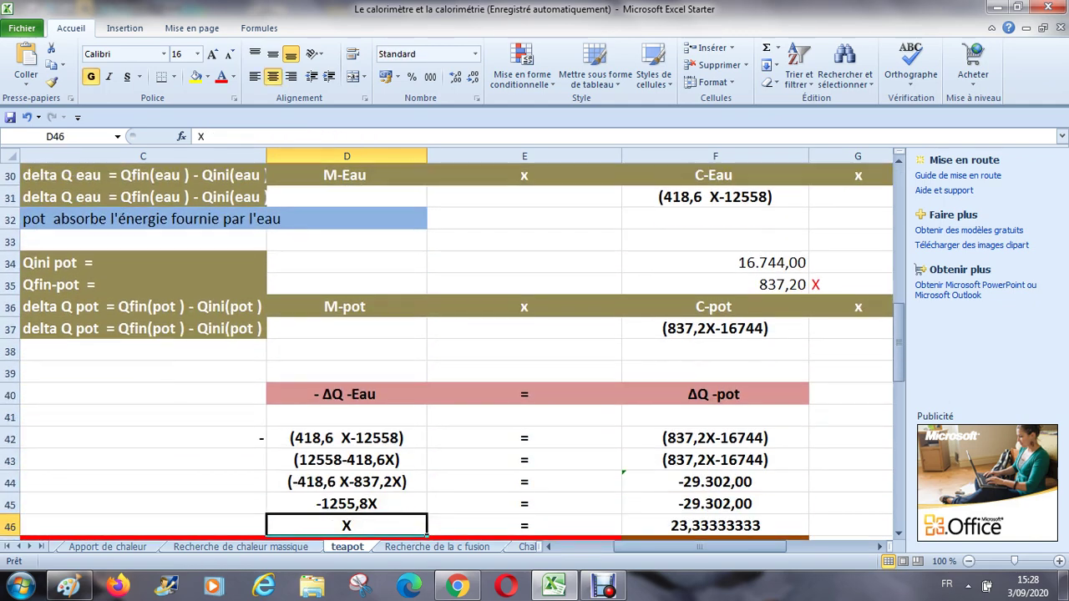
Step: Compare X with the tequilibre result in F67 and inspect that cell's formula
key("Down")
key("Down")
key("Down")
key("Down")
key("Down")
key("Down")
key("Down")
key("Down")
key("Down")
key("Down")
key("Down")
key("Down")
key("Down")
key("Down")
key("Down")
key("Down")
key("Down")
key("Down")
key("Down")
key("Down")
key("Up")
key("Up")
key("Up")
key("Up")
key("Up")
key("Up")
key("Up")
key("Right")
key("Right")
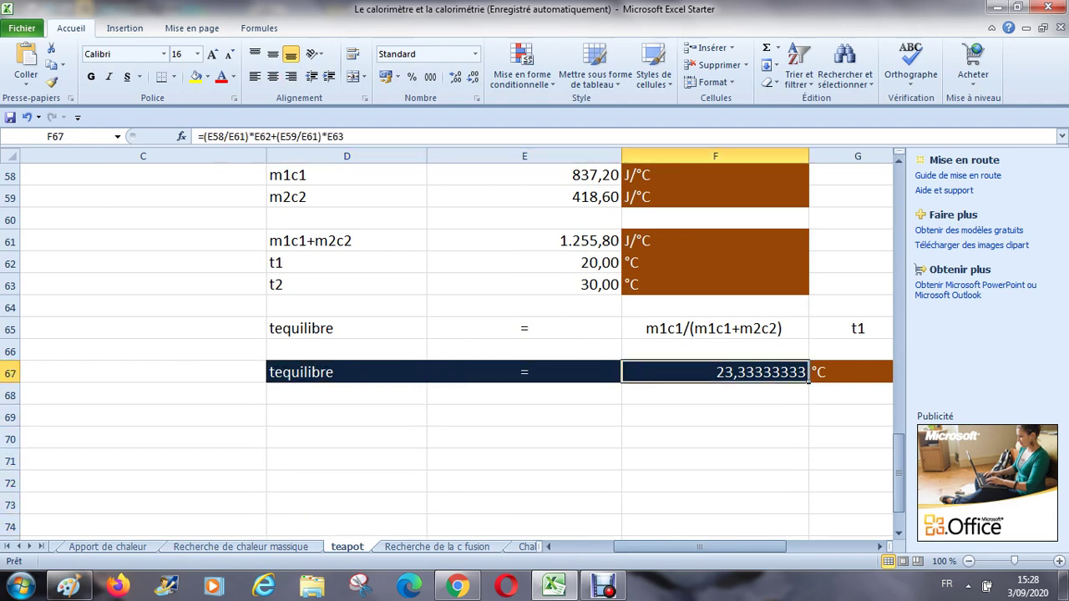
Step: Check the t1 and t2 temperatures in E62 and E63, including the input cell that t2 refers to
key("Right")
key("Left")
key("Up")
key("Up")
key("Up")
key("Up")
key("Left")
key("Up")
key("Down")
key("Down")
key("Down")
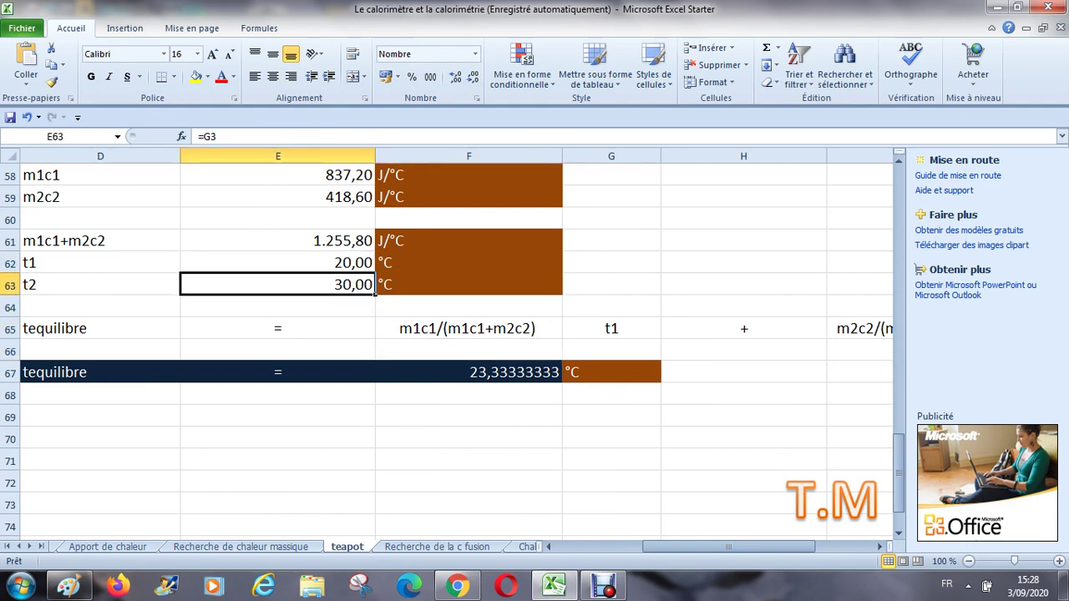
Step: Review the tequilibre expression in row 65, from the t1 factor to the t2 factor, against the result in row 67
key("Right")
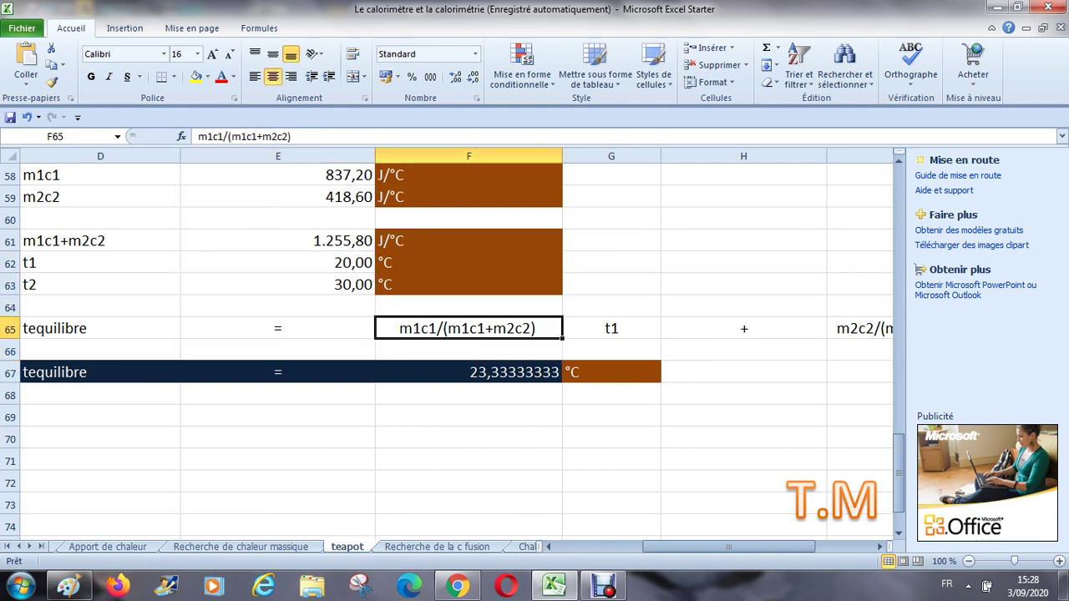
key("Right")
key("Right")
key("Right")
key("Left")
key("Right")
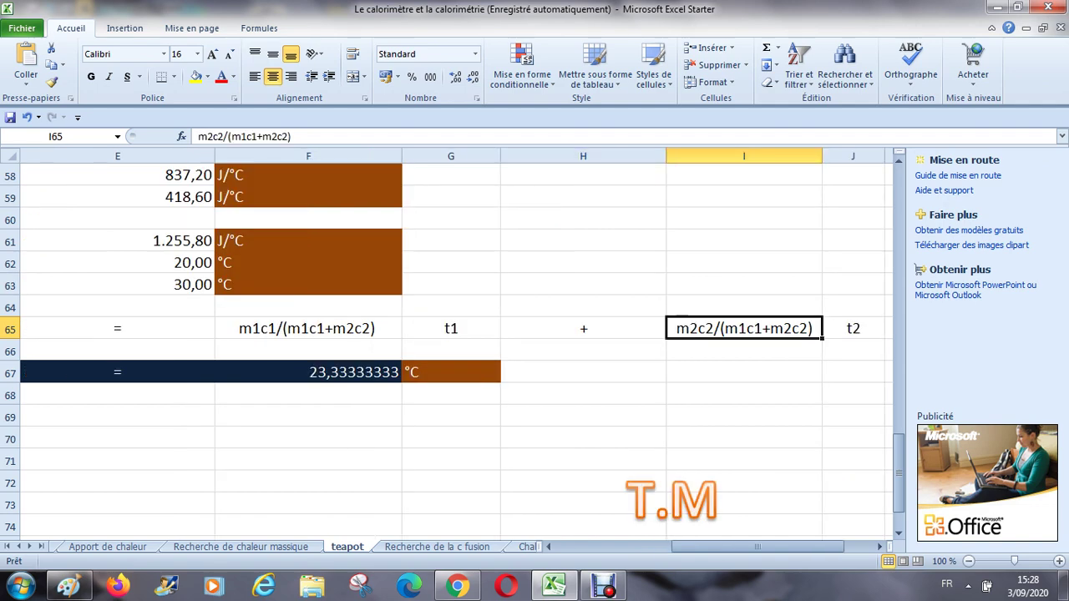
key("Left")
key("Down")
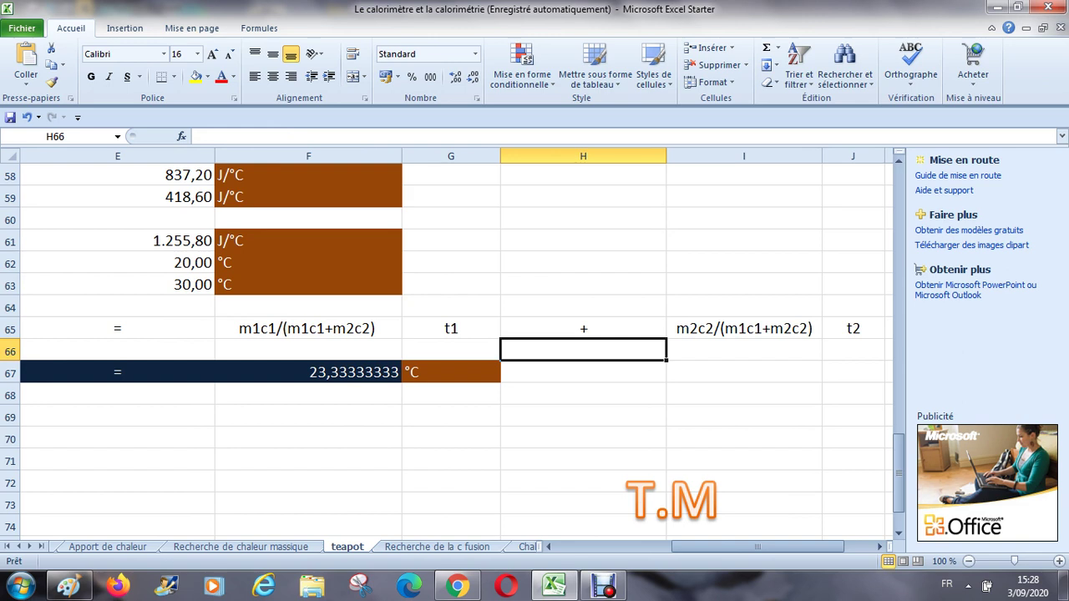
key("Down")
key("Left")
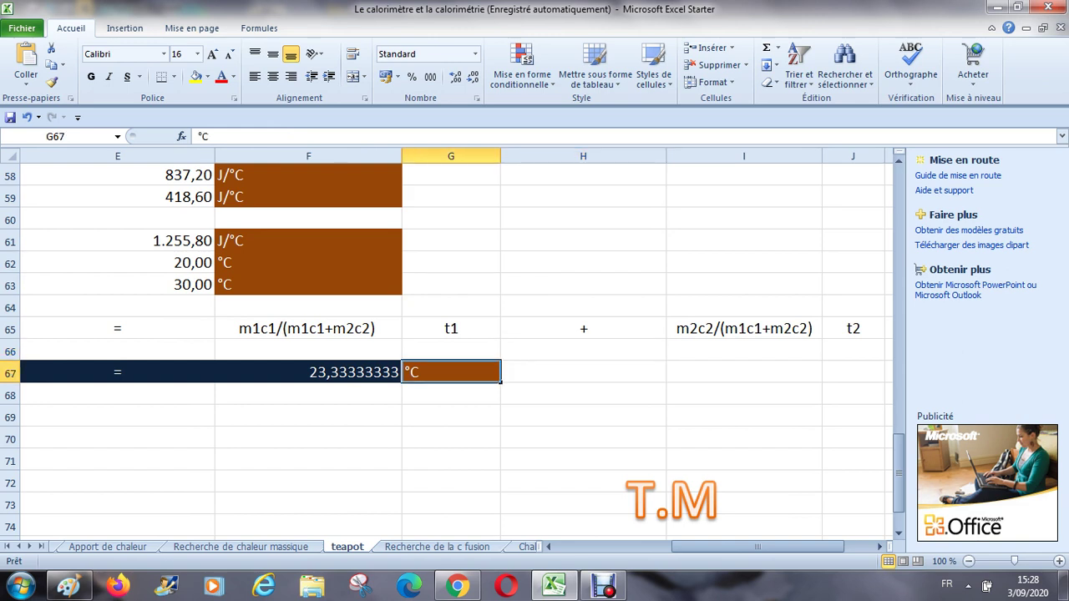
Step: Switch to Paint to view the temperature diagram, and return to the t2 weighting factor in I65 in Excel
left_click(68, 584)
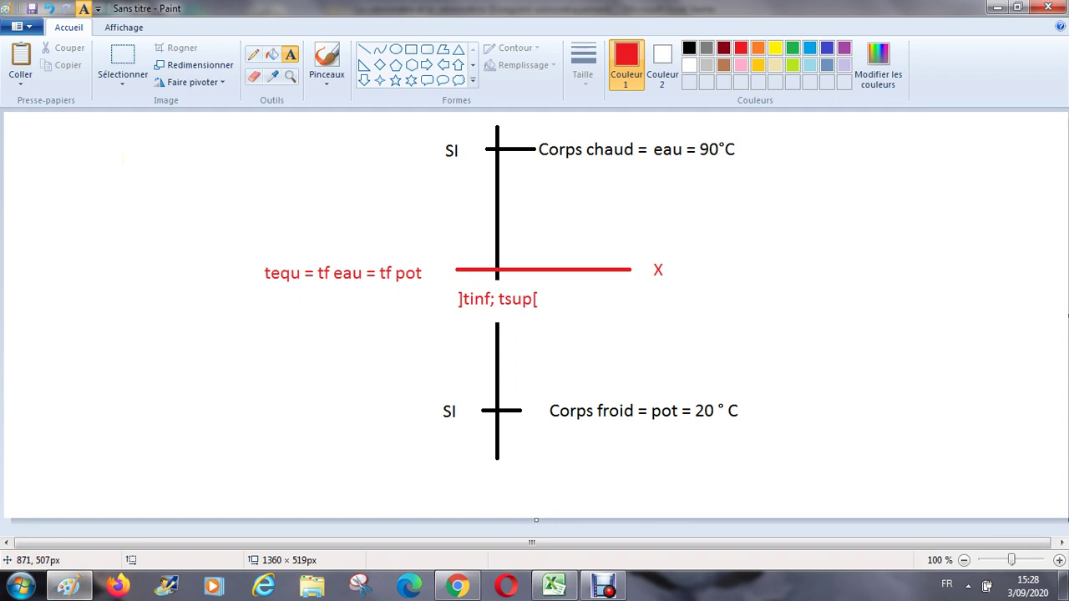
key("alt+Tab")
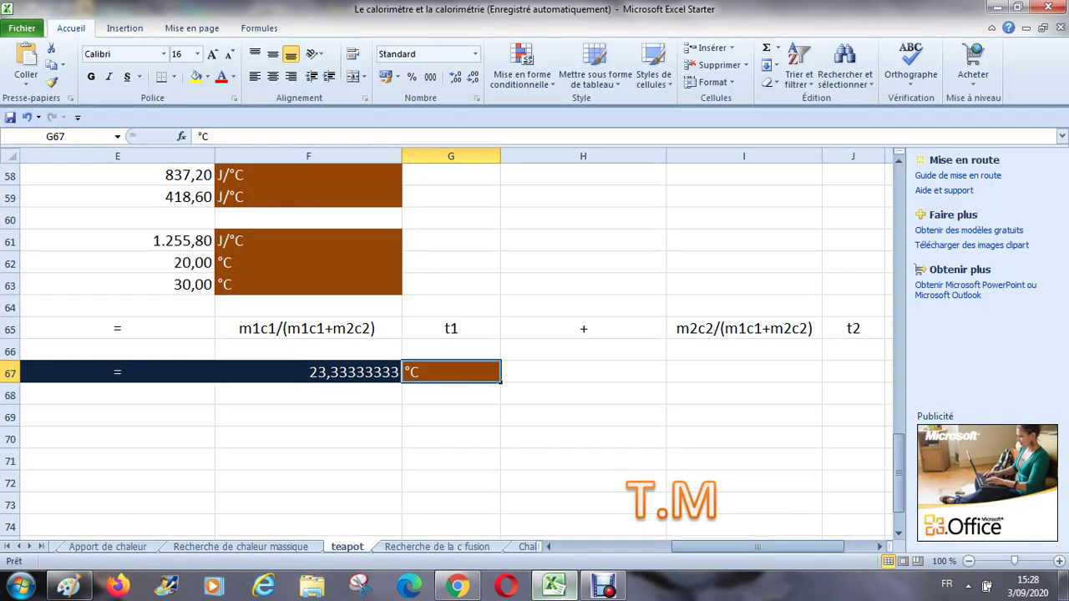
left_click(743, 372)
key("Up")
key("Up")
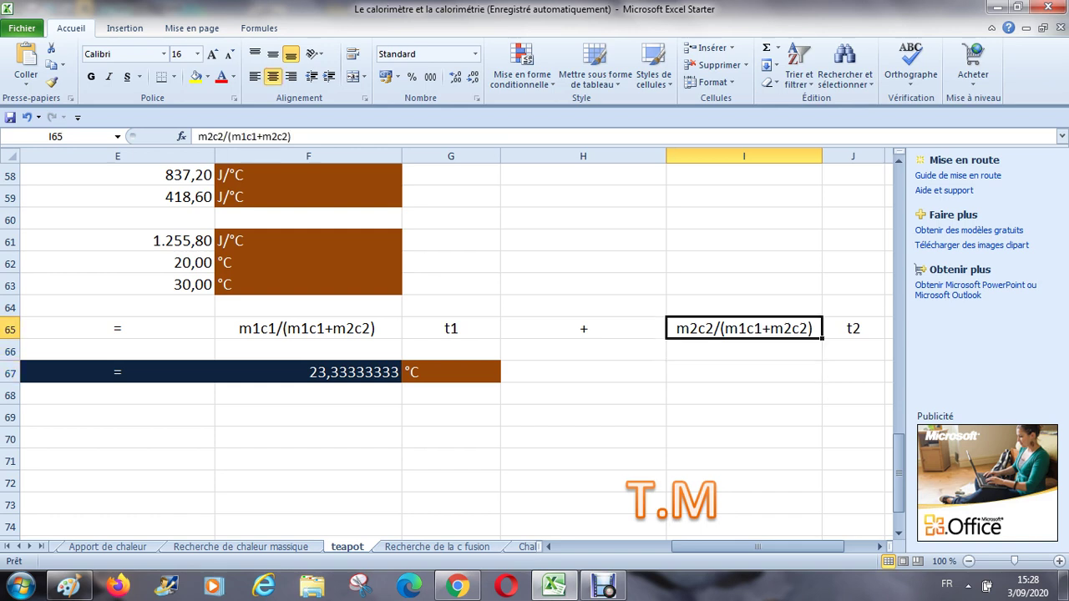
Step: Compare the m1c1/(m1c1+m2c2) factor of t1 in F65 with the m2c2/(m1c1+m2c2) factor of t2 in I65
key("Left")
key("Left")
key("Left")
key("Left")
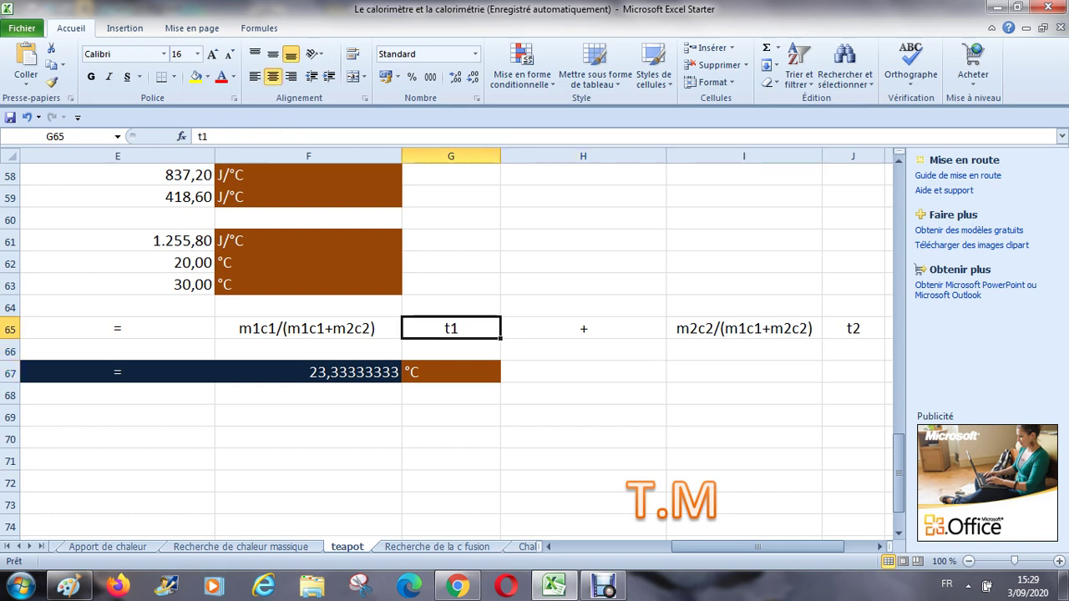
key("Right")
key("Right")
key("Right")
key("Right")
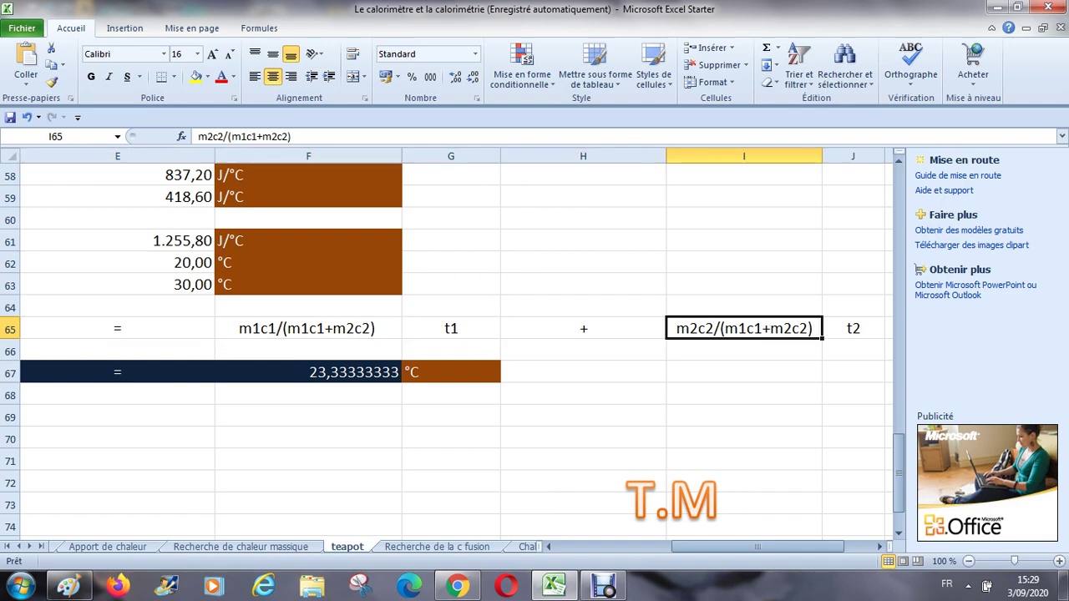
key("Right")
key("Left")
key("Left")
key("Left")
key("Left")
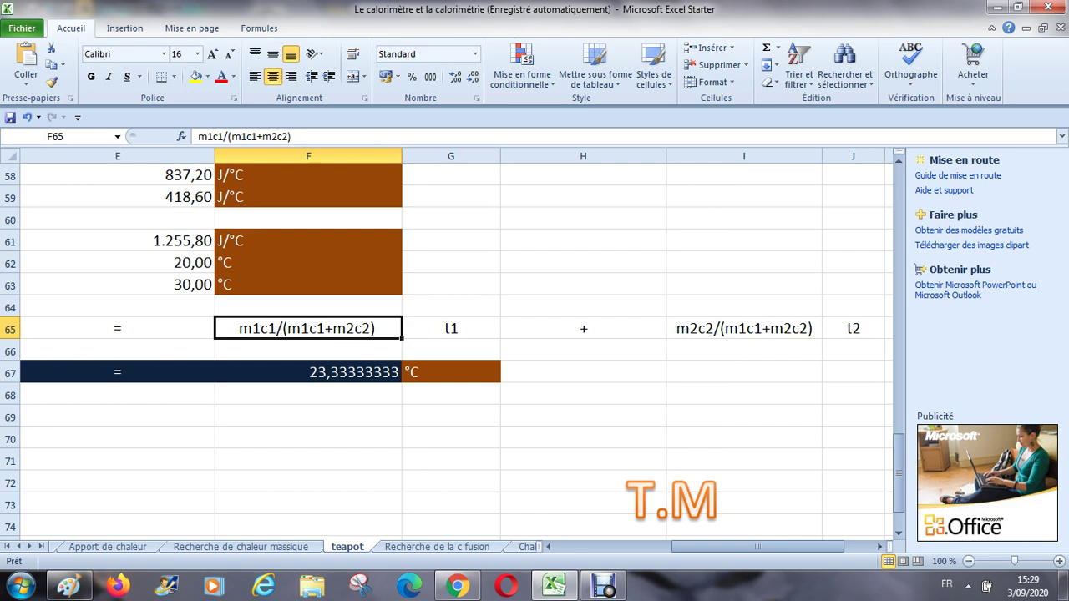
left_click(450, 328)
left_click(308, 329)
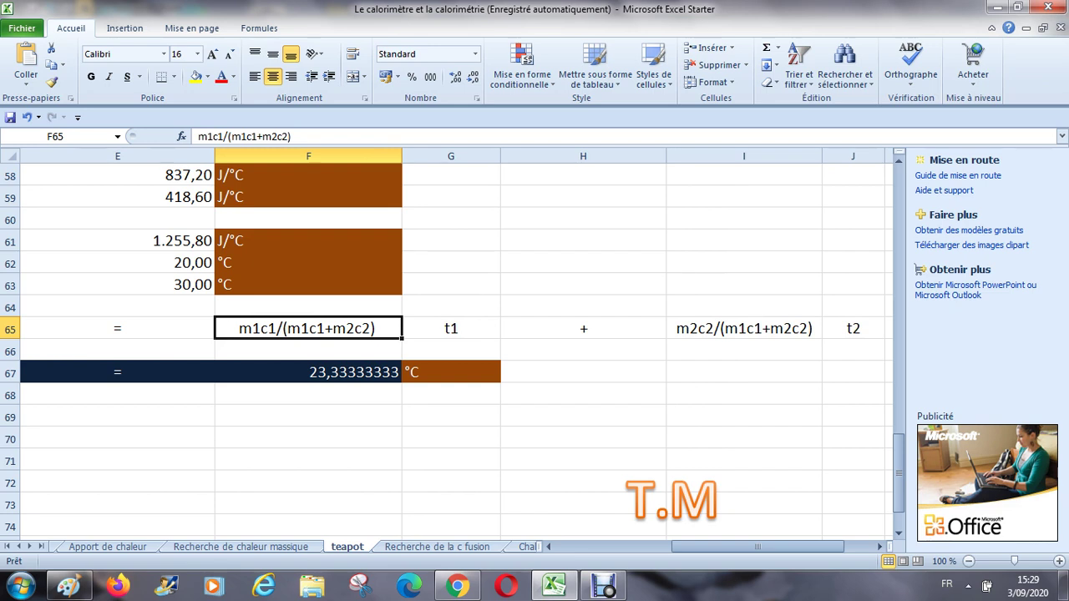
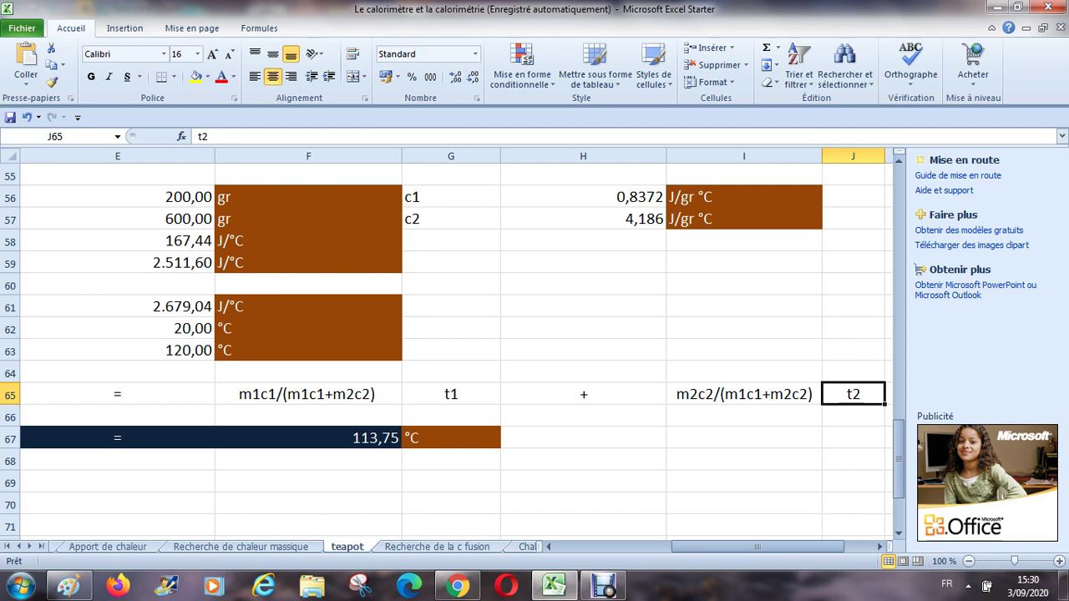
Step: Examine the masses and specific heats in rows 56 and 57 alongside the tequilibre result in row 67
key("Up")
key("Up")
key("Up")
key("Up")
key("Up")
key("Up")
key("Up")
key("Up")
key("Up")
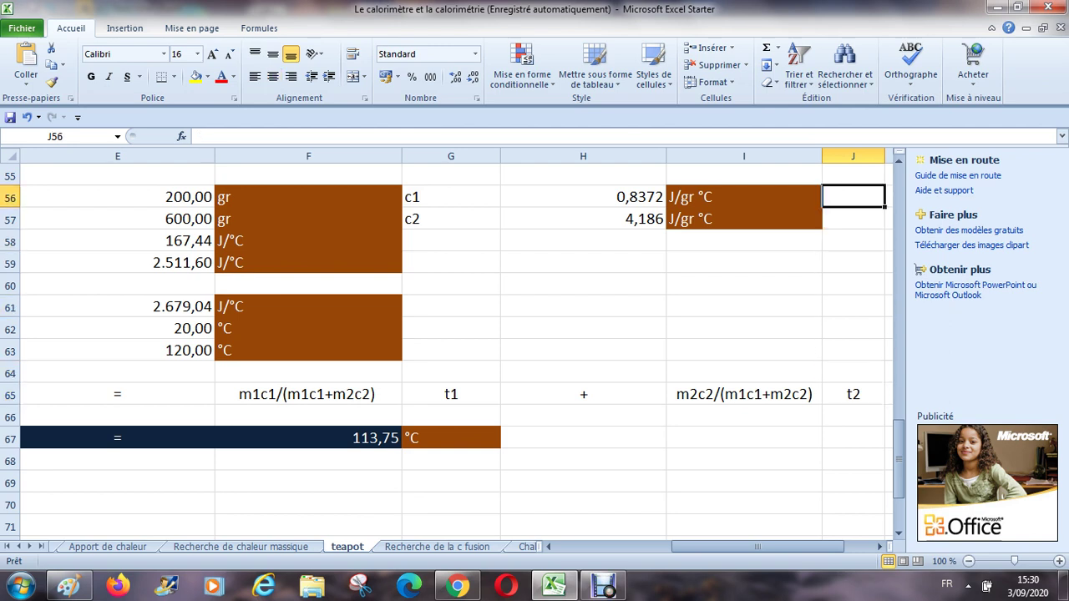
key("Down")
key("Down")
key("Down")
key("Down")
key("Down")
key("Down")
key("Down")
key("Down")
key("Down")
key("Down")
key("Down")
key("Left")
key("Left")
key("Left")
key("Left")
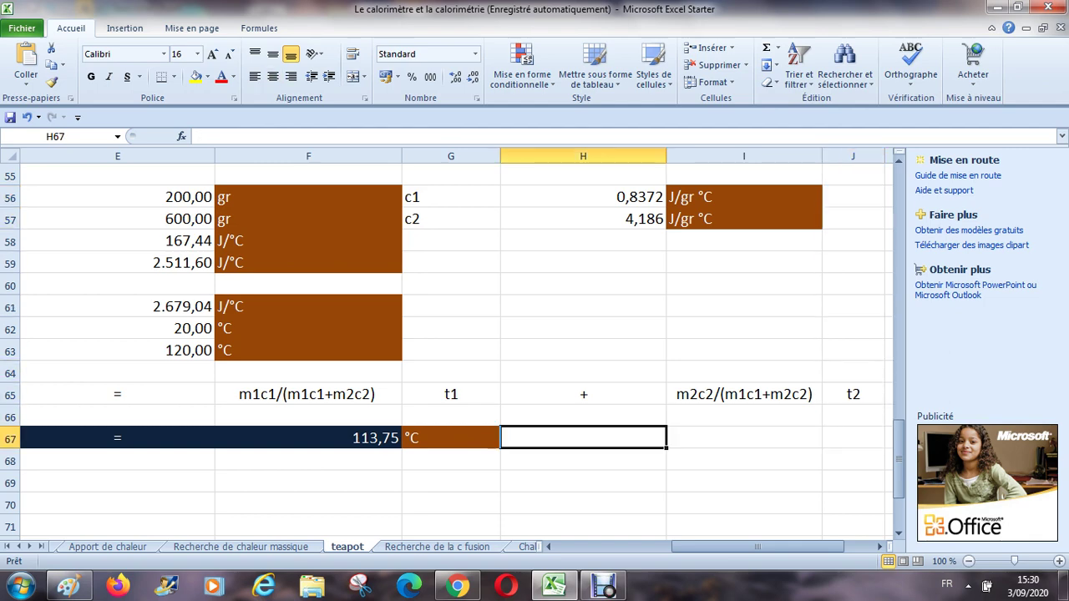
Step: Go back to the input data and check the water's and pot's starting temperatures in G3 and G4
key("Up")
key("Up")
key("Up")
key("Up")
key("Up")
key("Up")
key("Up")
key("Up")
key("Up")
key("Up")
key("Up")
key("Up")
key("Up")
key("Up")
key("Up")
key("Up")
key("Up")
key("Up")
key("Up")
key("Up")
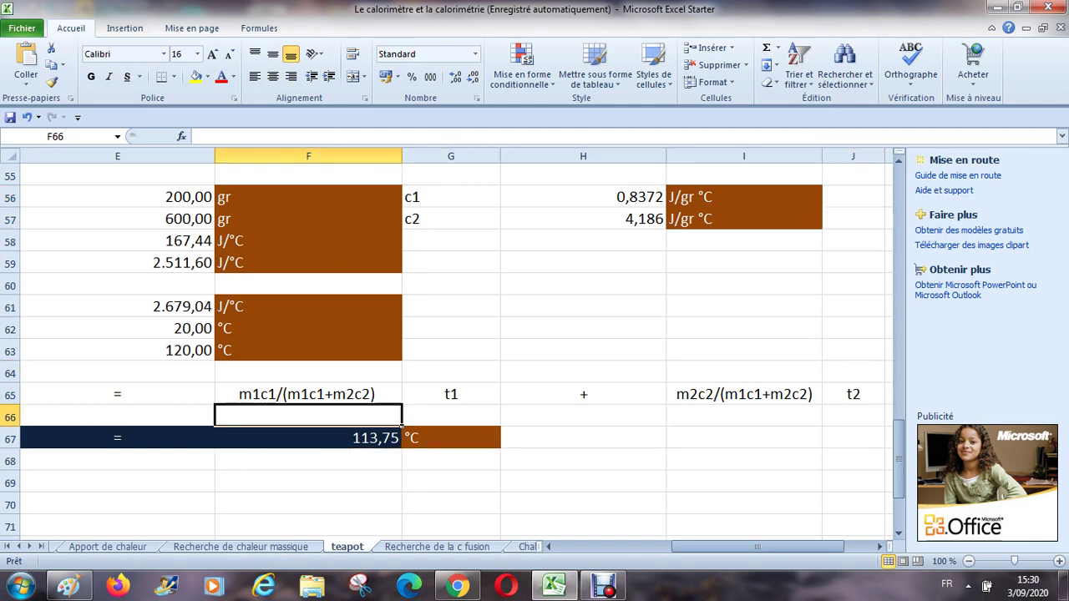
key("Up")
key("Up")
key("Up")
key("Up")
key("Up")
key("Up")
key("Up")
key("Up")
key("Up")
key("Up")
key("Up")
key("Up")
key("Up")
key("Up")
key("Up")
key("Up")
key("Up")
key("Up")
key("Up")
key("Up")
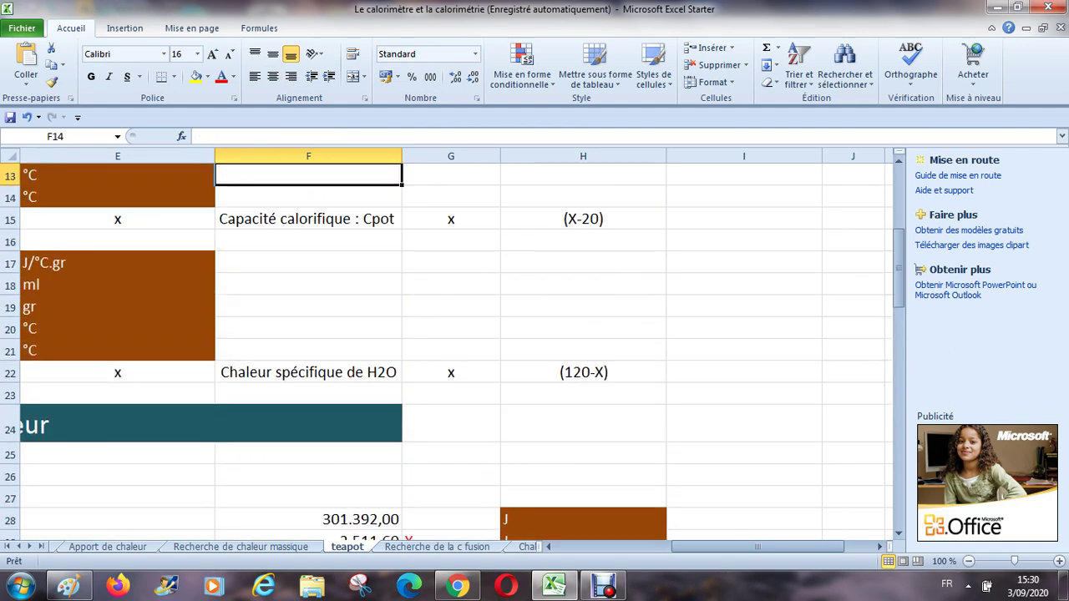
key("Down")
key("Down")
key("Down")
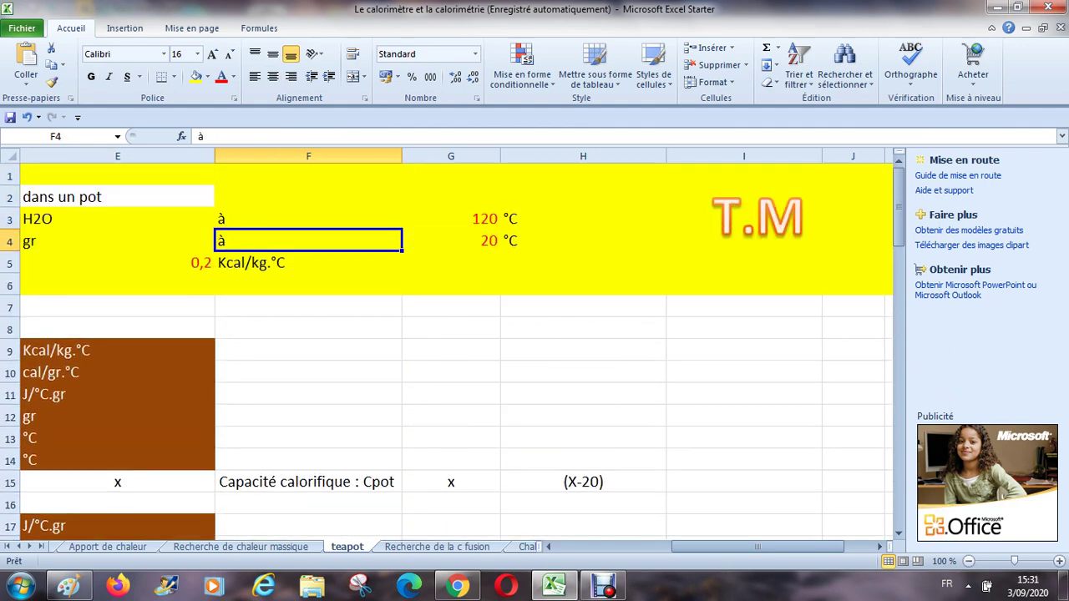
key("Right")
key("Up")
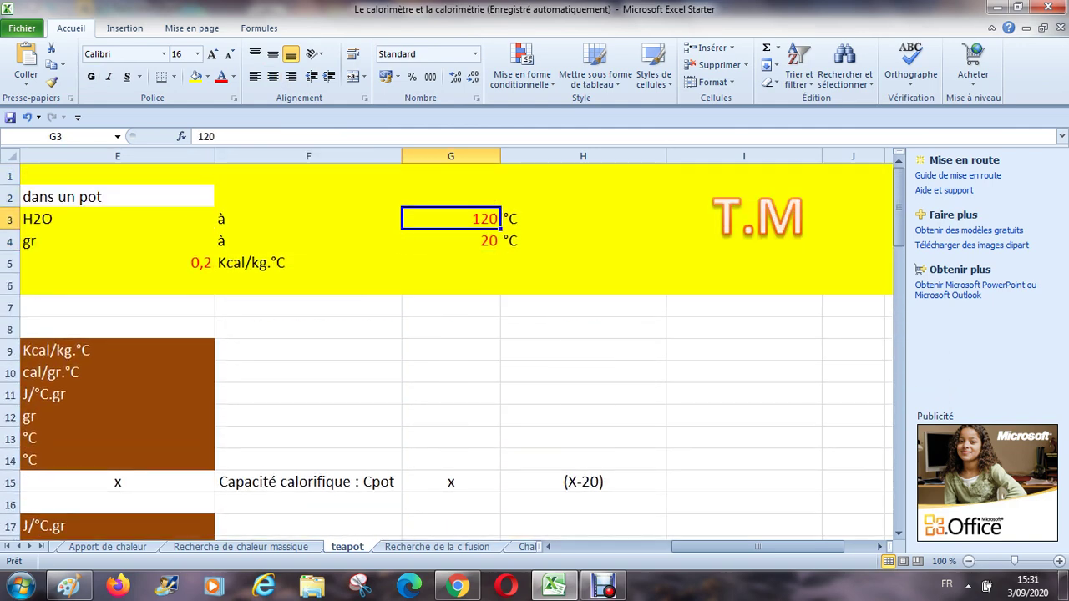
key("Down")
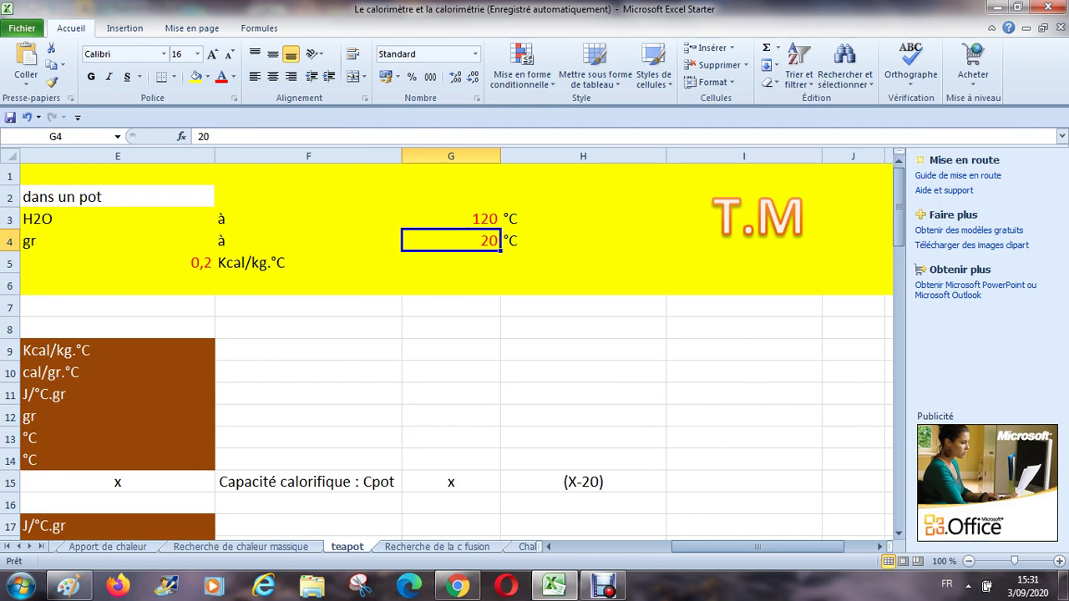
Step: Set the water's starting temperature in G3 to 300 °C
left_click(450, 219)
type("300")
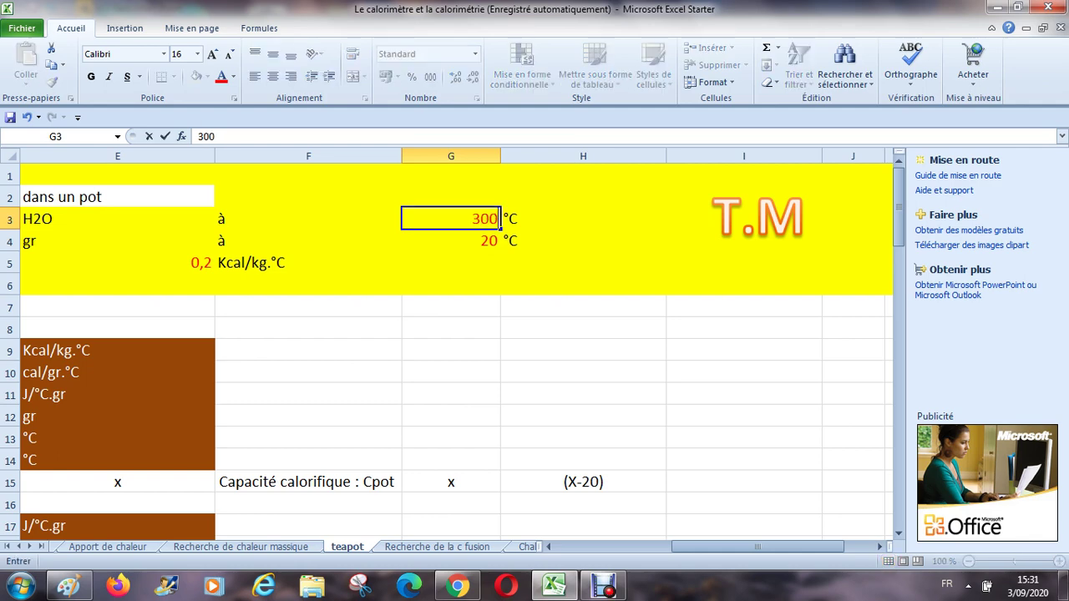
key("Down")
Step: Check the weighted tequilibre result and its formula in F67 for the new water temperature
key("Down")
key("Down")
key("Down")
key("Down")
key("Down")
key("Down")
key("Down")
key("Down")
key("Down")
key("Down")
key("Down")
key("Down")
key("Down")
key("Down")
key("Down")
key("Down")
key("Down")
key("Down")
key("Down")
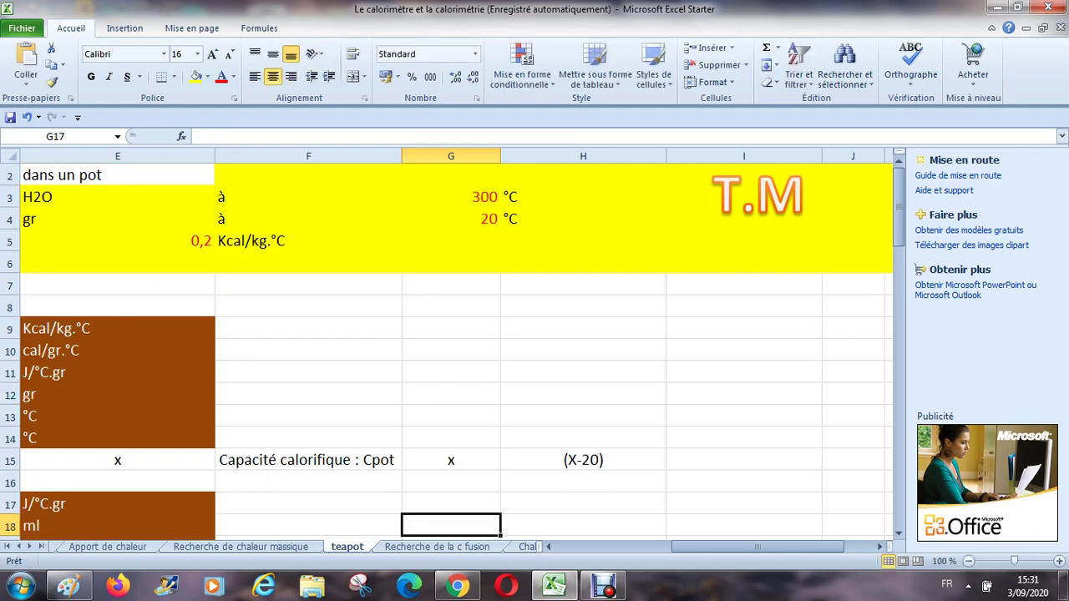
key("Down")
key("Down")
key("Down")
key("Down")
key("Down")
key("Down")
key("Down")
key("Down")
key("Down")
key("Down")
key("Down")
key("Down")
key("Down")
key("Down")
key("Down")
key("Down")
key("Down")
key("Down")
key("Down")
key("Down")
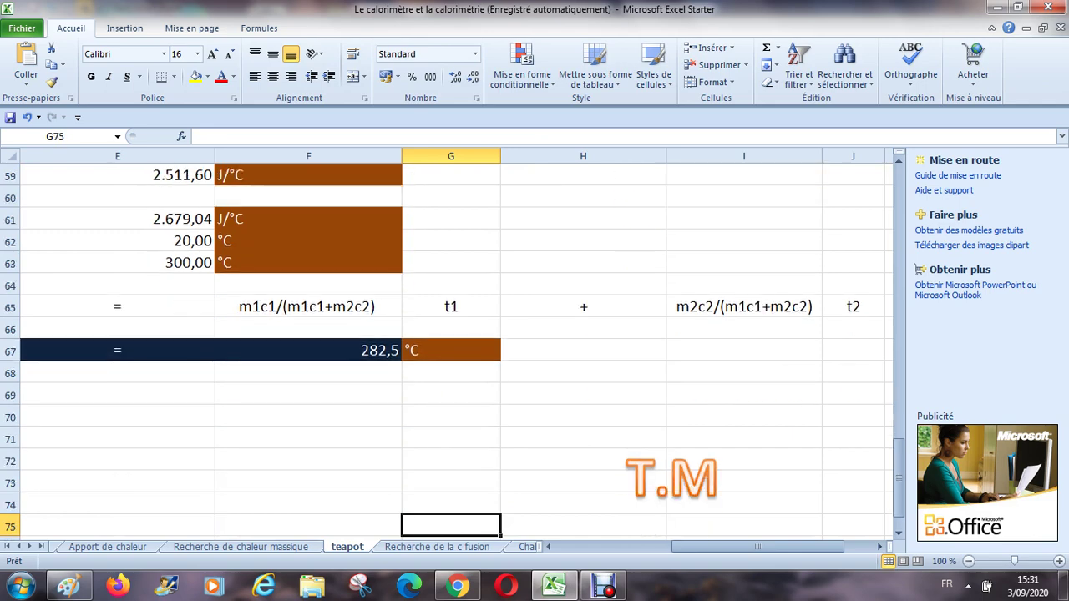
key("Up")
key("Up")
key("Up")
key("Up")
key("Up")
key("Up")
key("Up")
key("Up")
key("Left")
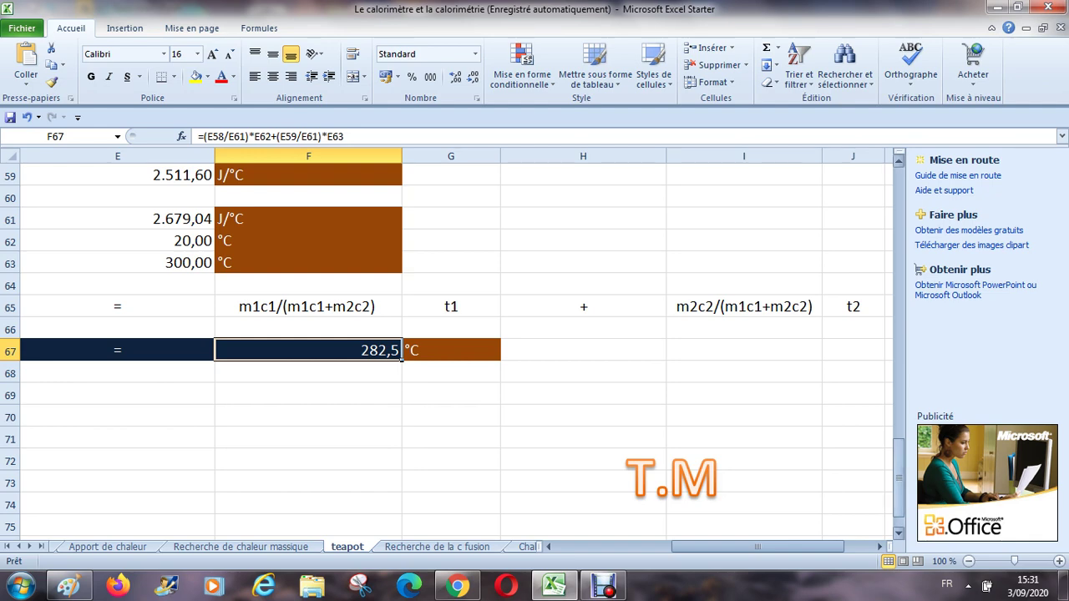
Step: Return to the input data and set the pot's starting temperature in G4 to 80 °C
left_click_drag(898, 480, 898, 205)
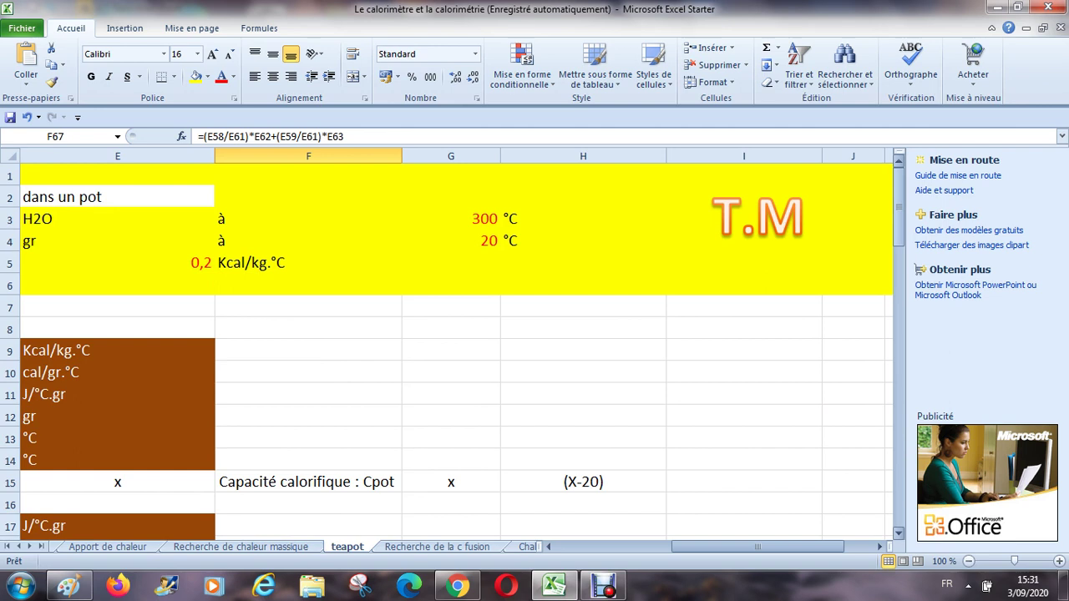
left_click(451, 240)
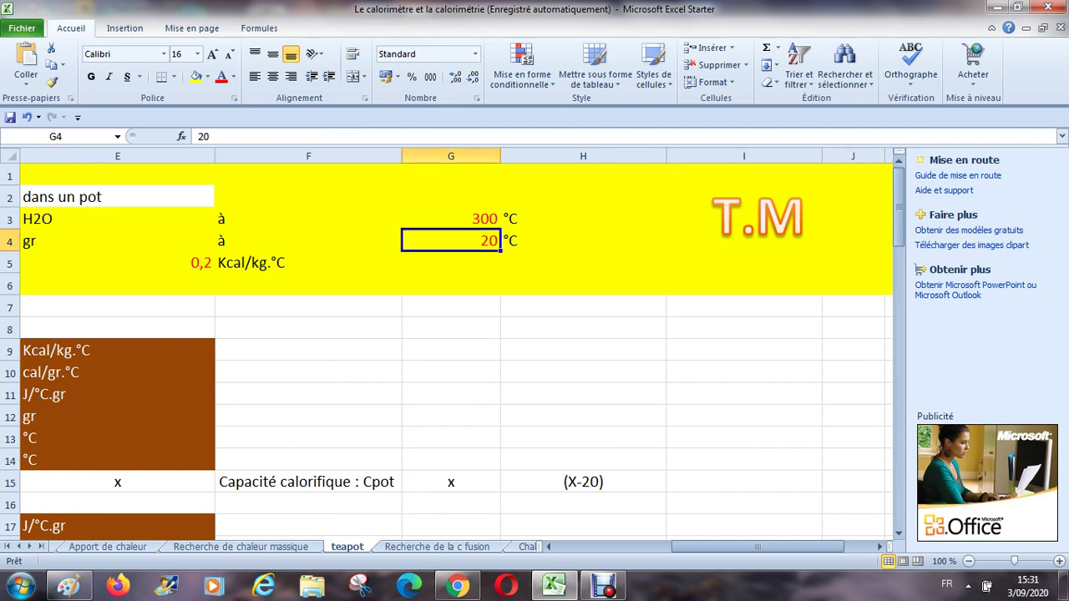
type("80")
key("Return")
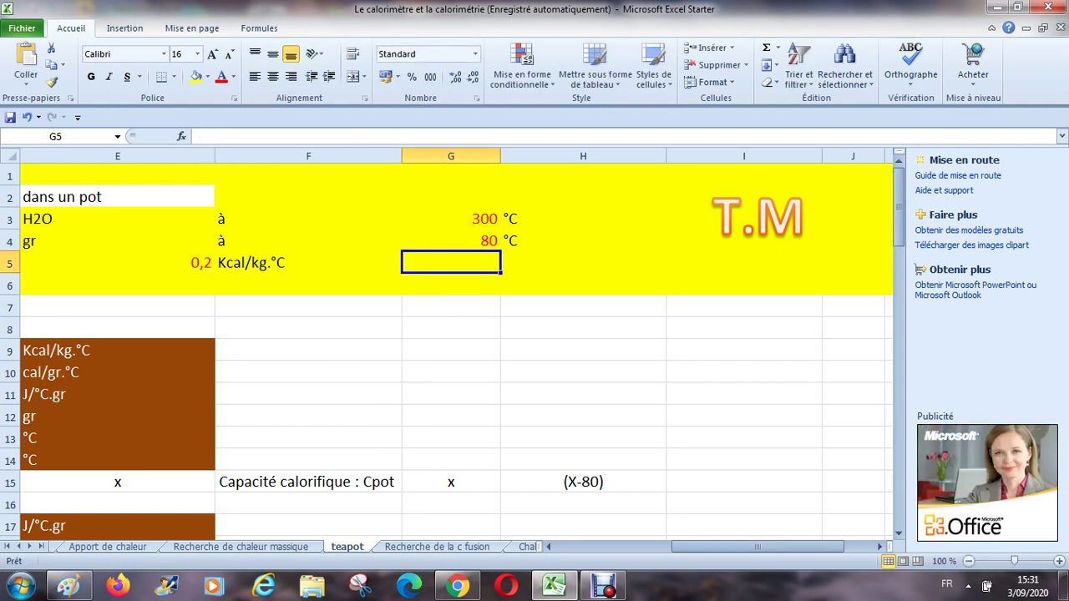
Step: Compare the equilibrium temperature X in E47 with the weighted tequilibre result in F67 for the new pot temperature
key("Down")
key("Down")
key("Down")
key("Down")
key("Down")
key("Down")
key("Down")
key("Down")
key("Down")
key("Down")
key("Down")
key("Down")
key("Down")
key("Down")
key("Down")
key("Down")
key("Down")
key("Down")
key("Down")
key("Down")
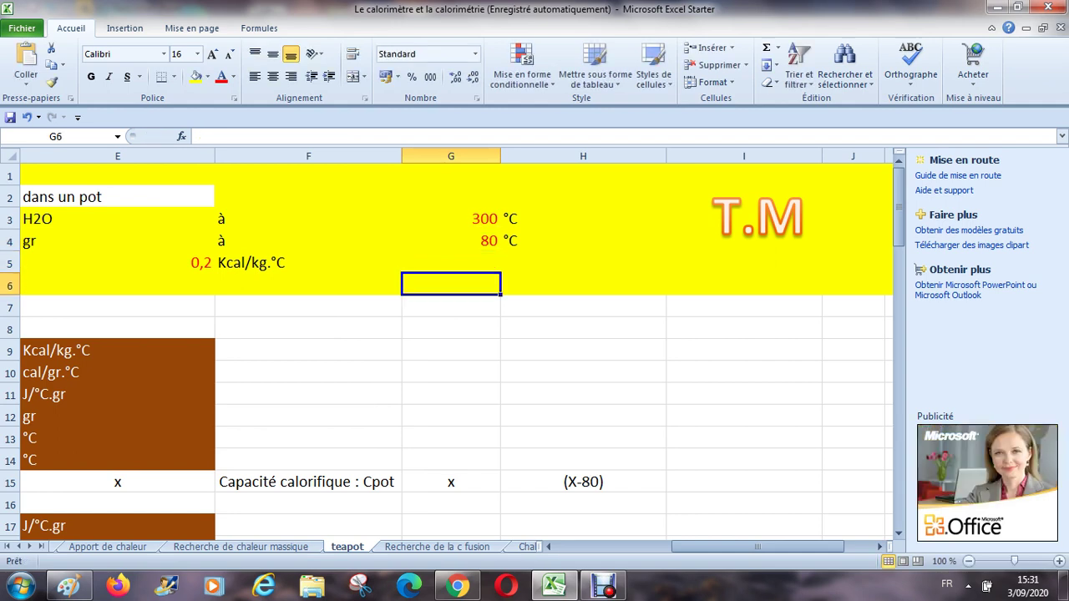
key("Down")
key("Down")
key("Down")
key("Down")
key("Down")
key("Down")
key("Down")
key("Down")
key("Down")
key("Down")
key("Down")
key("Down")
key("Down")
key("Down")
key("Down")
key("Down")
key("Down")
key("Down")
key("Down")
key("Down")
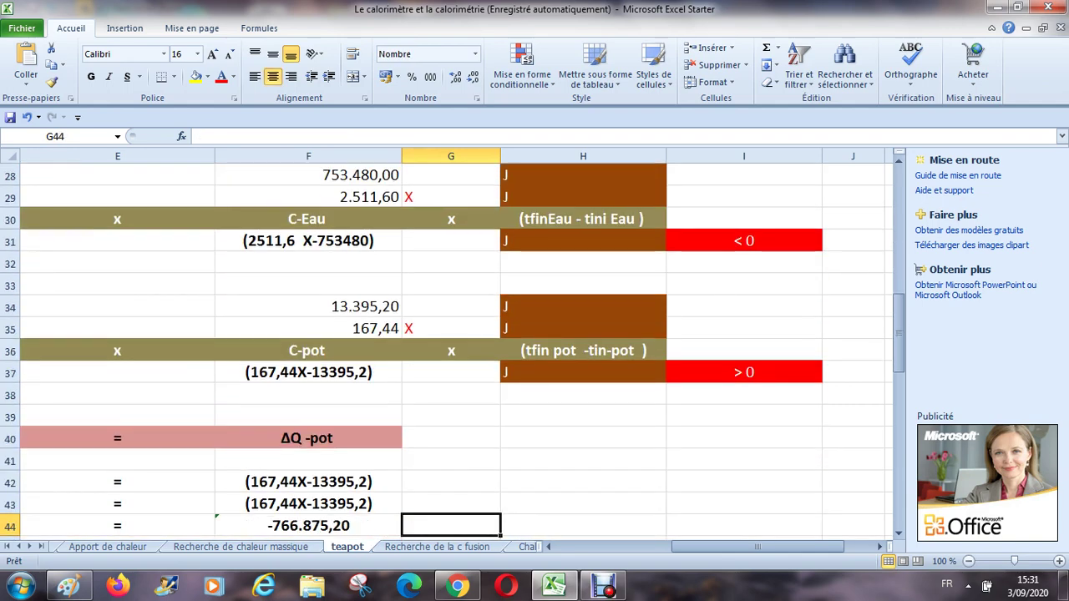
key("Down")
key("Down")
key("Down")
key("Down")
key("Down")
key("Down")
key("Down")
key("Down")
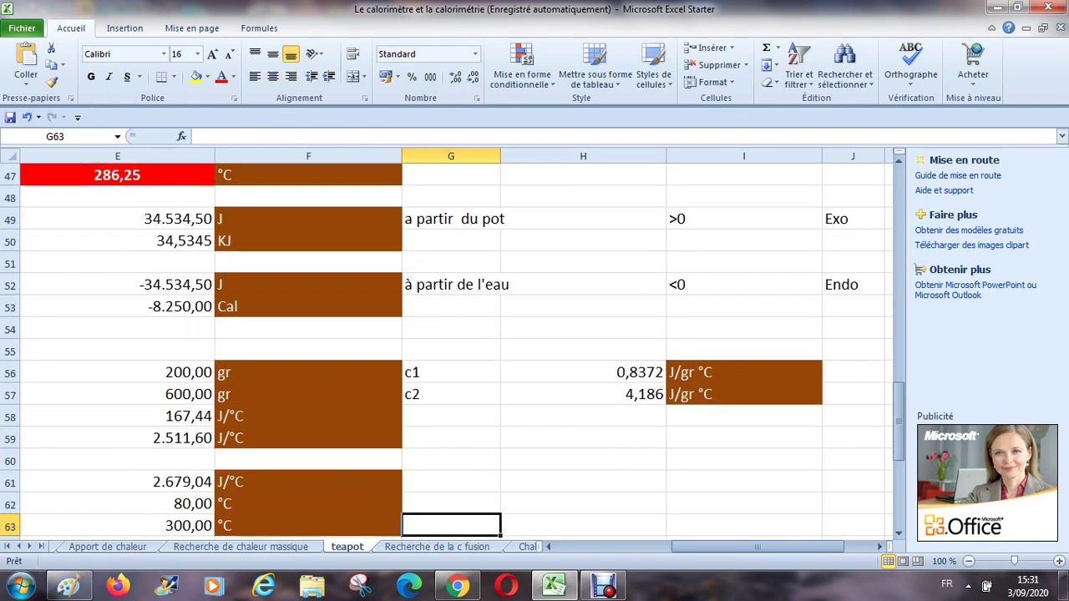
key("Down")
key("Down")
key("Up")
key("Up")
key("Up")
key("Up")
key("Up")
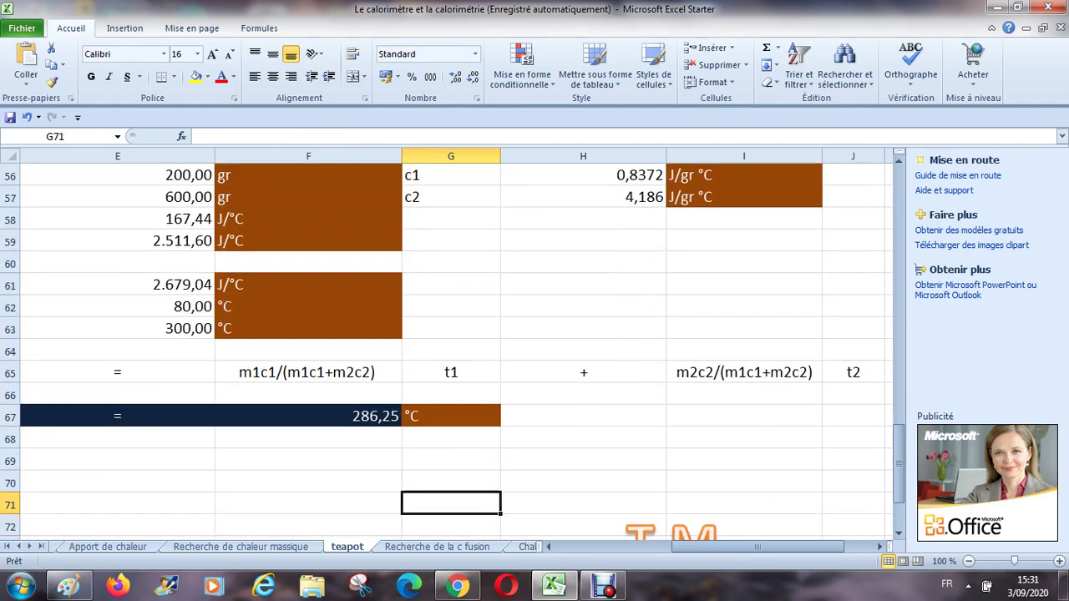
key("Left")
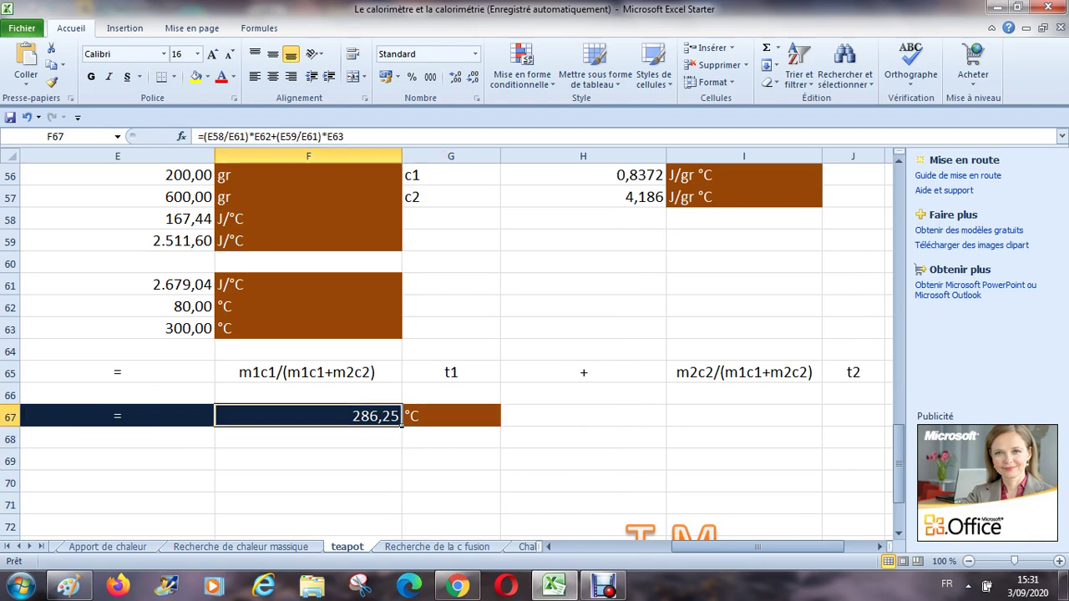
Step: Go back to the input data and set the pot's starting temperature in G4 to 250 °C
key("Up")
key("Up")
key("Up")
key("Up")
key("Up")
key("Up")
key("Up")
key("Up")
key("Up")
key("Up")
key("Up")
key("Up")
key("Up")
key("Up")
key("Up")
key("Up")
key("Up")
key("Up")
key("Up")
key("Up")
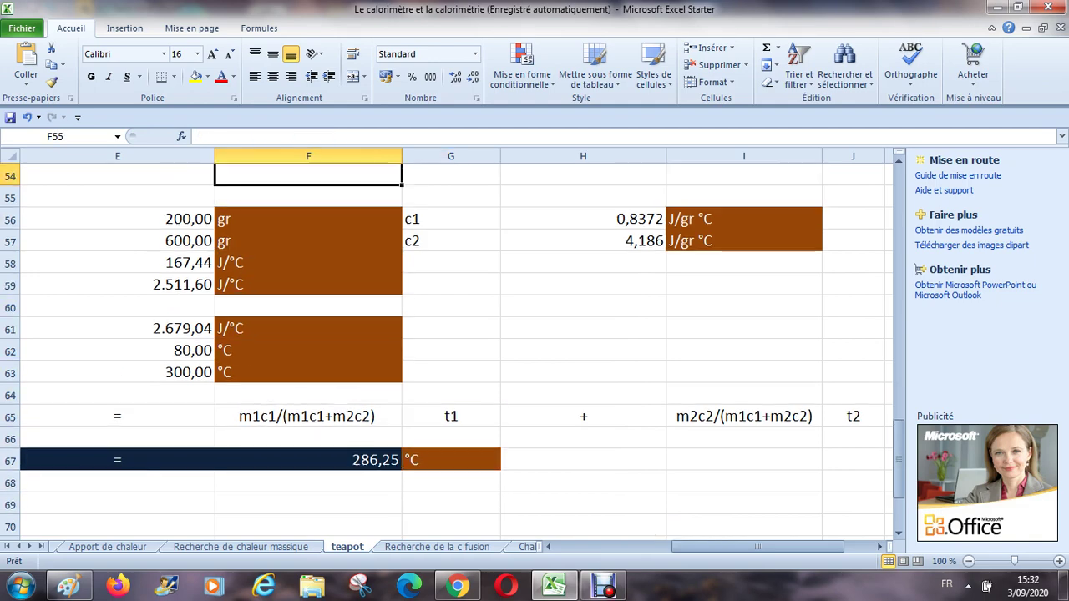
key("Up")
key("Up")
key("Up")
key("Up")
key("Up")
key("Up")
key("Up")
key("Up")
key("Up")
key("Up")
key("Up")
key("Up")
key("Up")
key("Up")
key("Up")
key("Up")
key("Up")
key("Up")
key("Up")
key("Up")
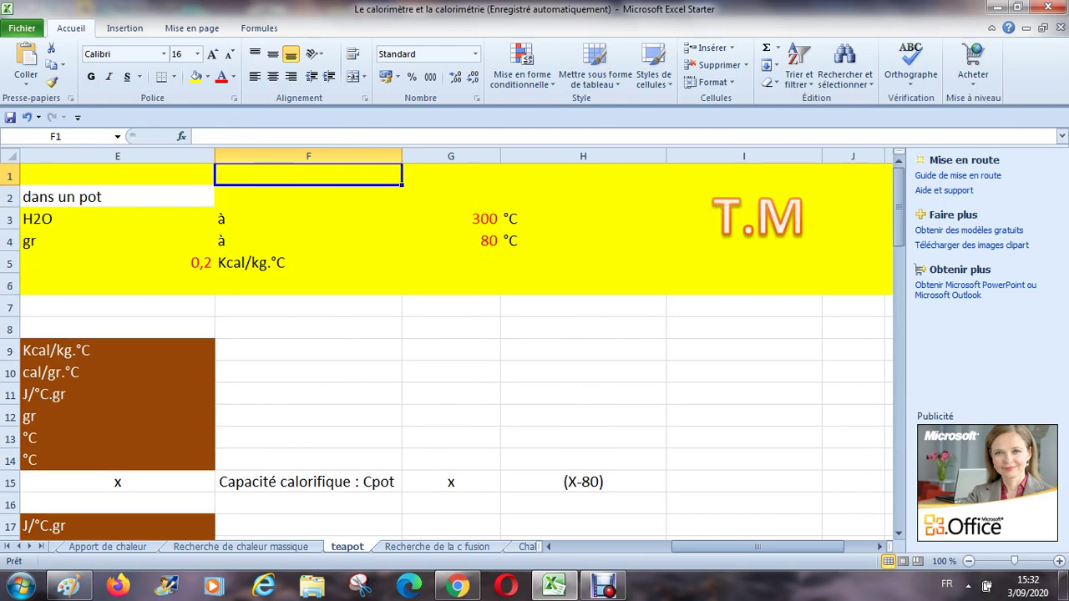
key("Down")
key("Down")
key("Right")
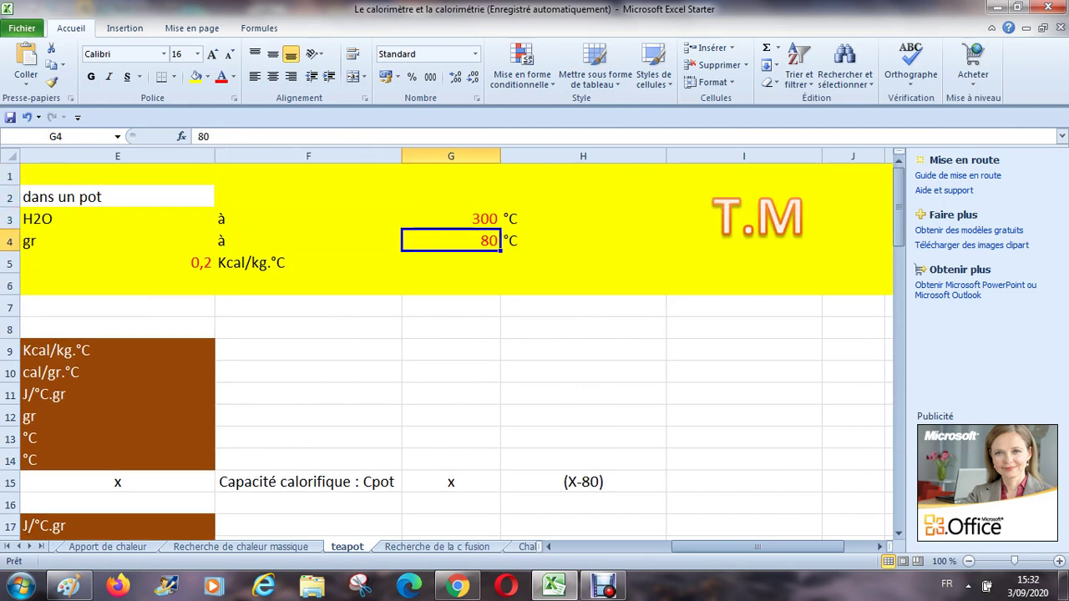
type("250")
key("Return")
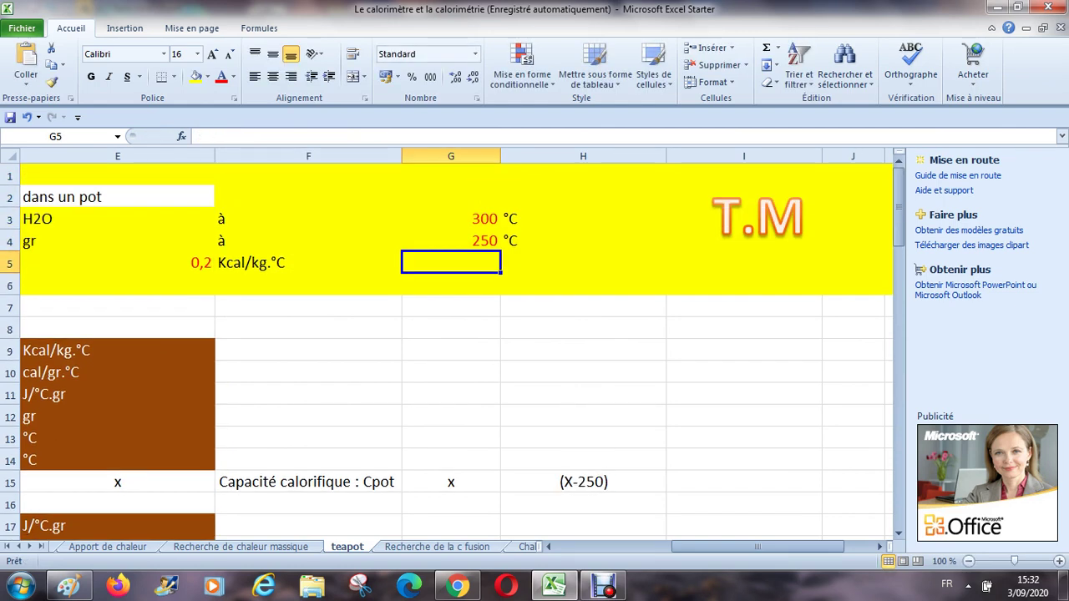
Step: Check the weighted tequilibre result in F67 and its formula for the pot's 250 °C starting temperature
key("Down")
key("Down")
key("Down")
key("Down")
key("Down")
key("Down")
key("Down")
key("Down")
key("Down")
key("Down")
key("Down")
key("Down")
key("Down")
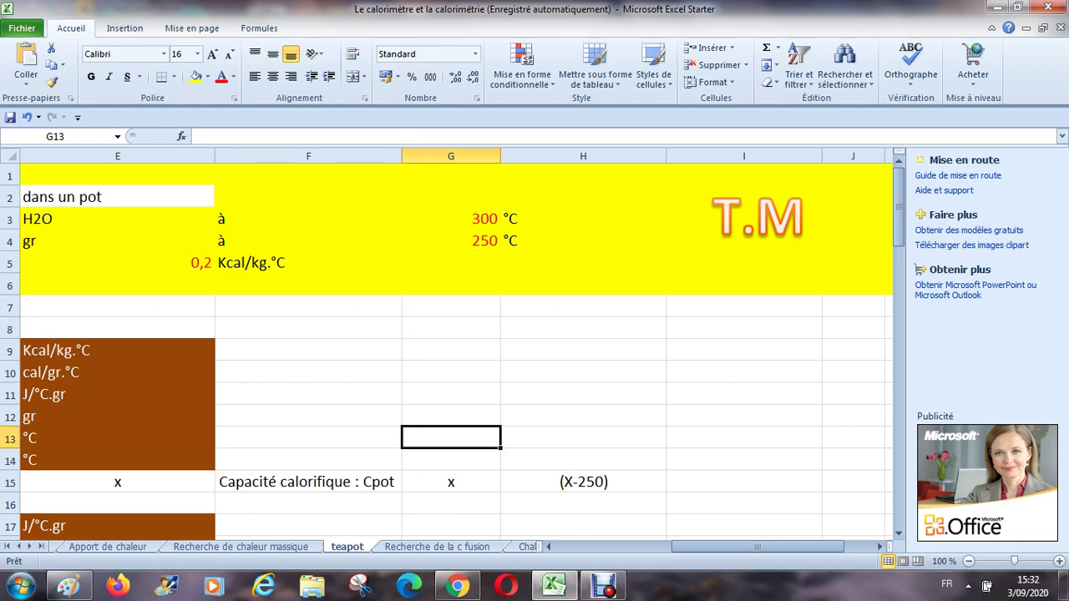
key("Down")
key("Down")
key("Down")
key("Down")
key("Down")
key("Down")
key("Down")
key("Down")
key("Down")
key("Down")
key("Down")
key("Down")
key("Down")
key("Down")
key("Down")
key("Down")
key("Down")
key("Down")
key("Down")
key("Down")
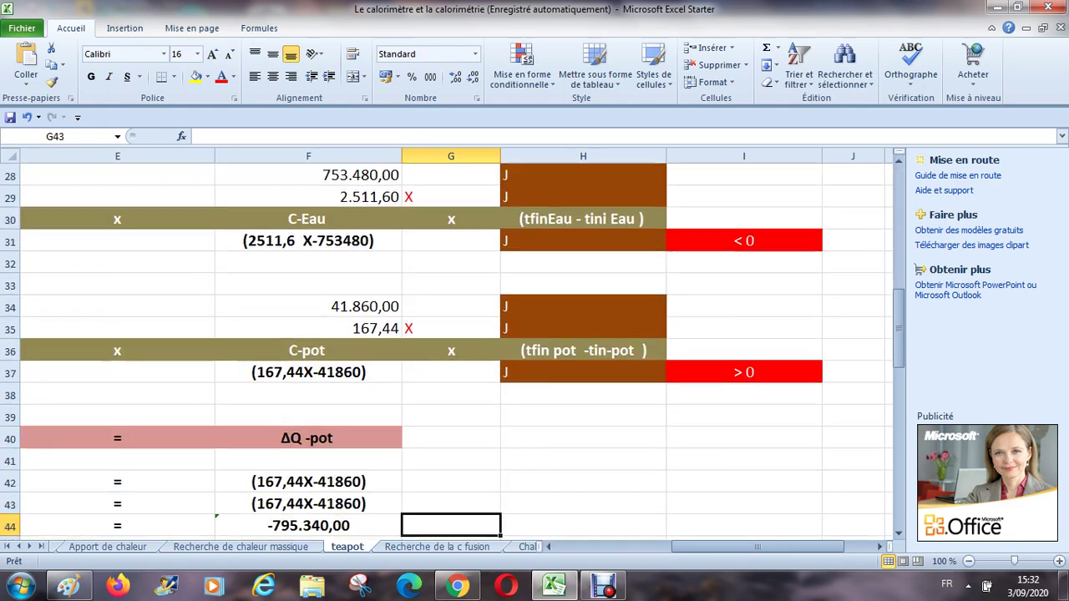
key("Down")
key("Down")
key("Down")
key("Down")
key("Down")
key("Down")
key("Down")
key("Down")
key("Down")
key("Down")
key("Down")
key("Down")
key("Down")
key("Down")
key("Down")
key("Down")
key("Down")
key("Down")
key("Up")
key("Up")
key("Up")
key("Up")
key("Up")
key("Up")
key("Up")
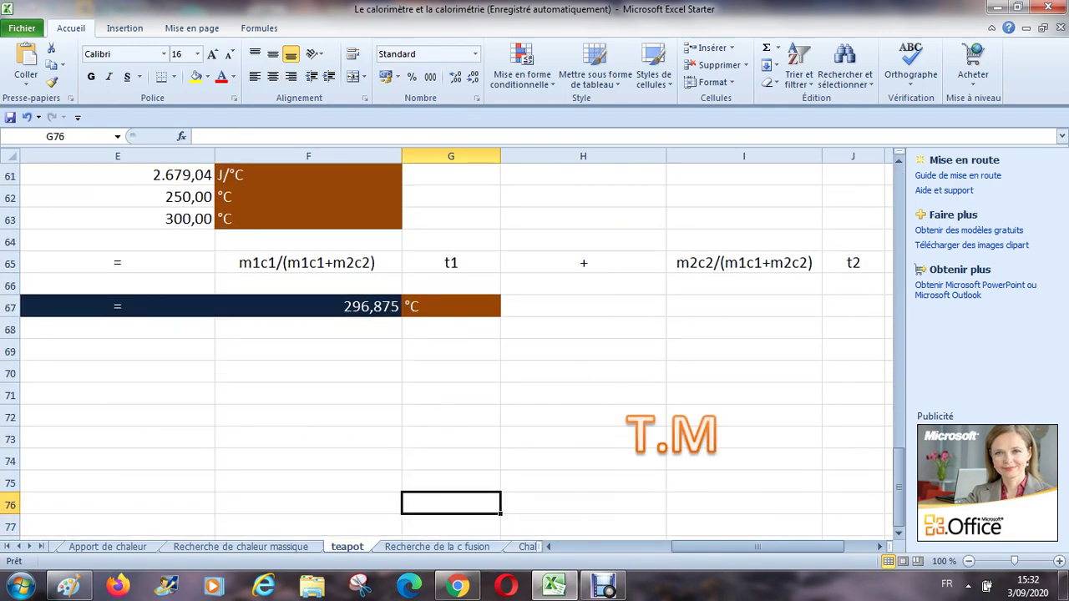
key("Up")
key("Up")
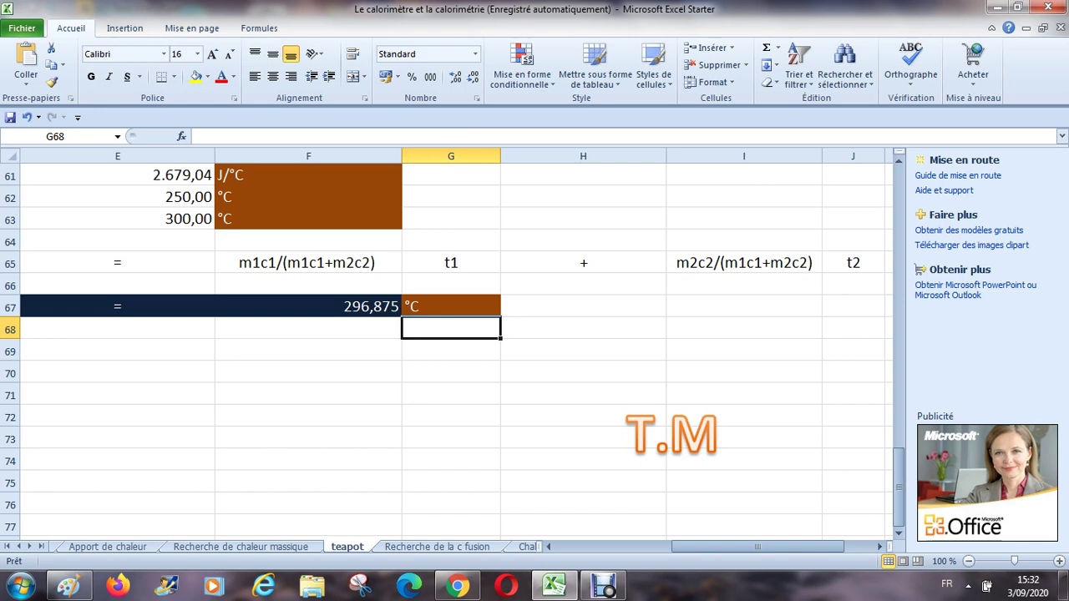
left_click(451, 307)
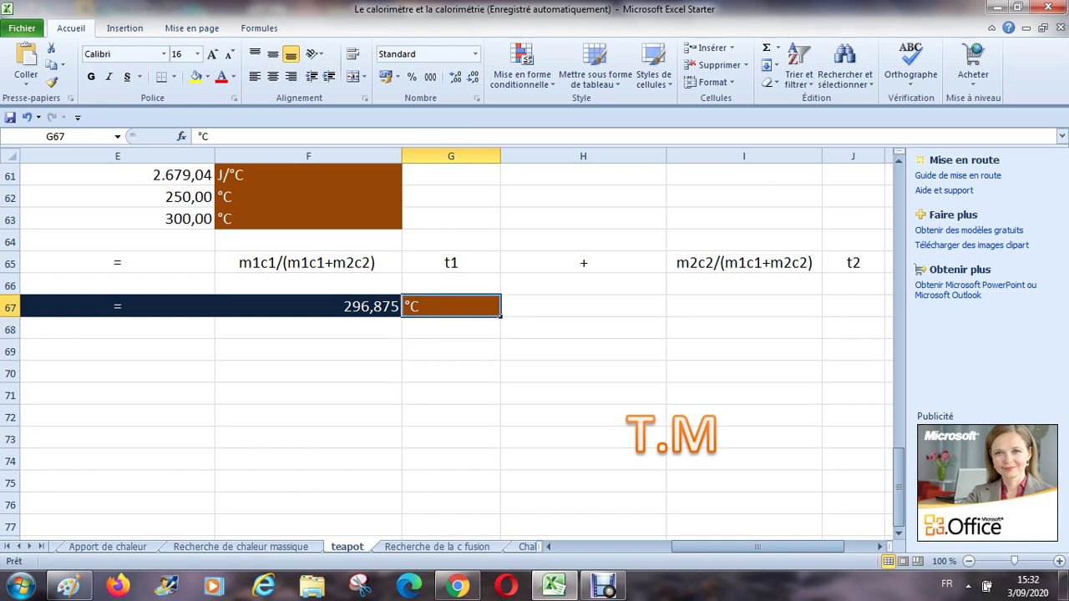
left_click(308, 307)
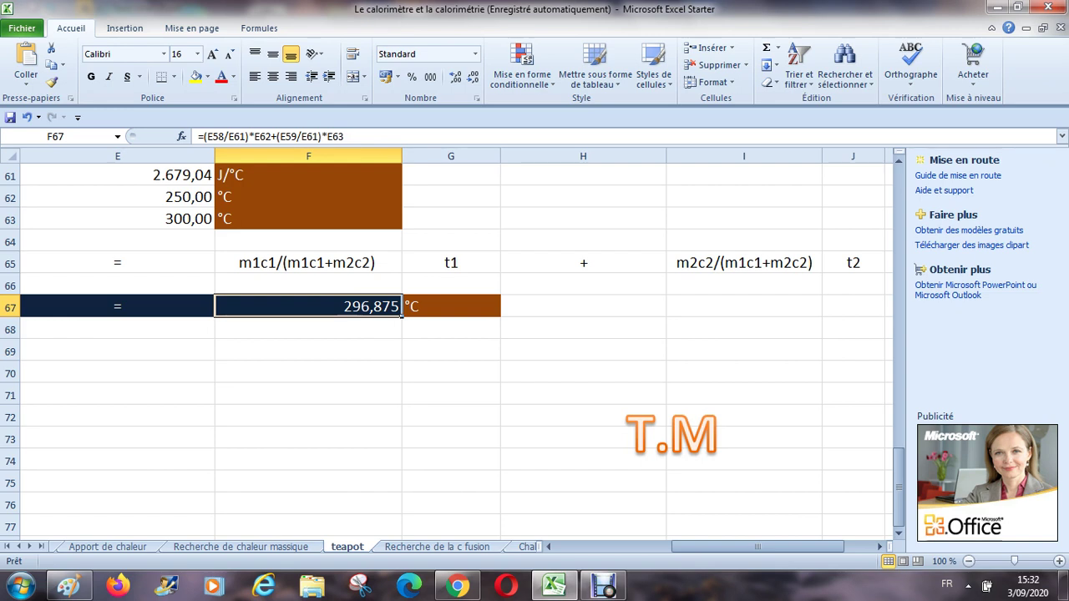
Step: Return to the input data and set the pot's starting temperature in G4 to 0 °C
key("Up")
key("Up")
key("Up")
key("Up")
key("Up")
key("Up")
key("Up")
key("Up")
key("Up")
key("Up")
key("Up")
key("Up")
key("Up")
key("Up")
key("Up")
key("Up")
key("Up")
key("Up")
key("Up")
key("Up")
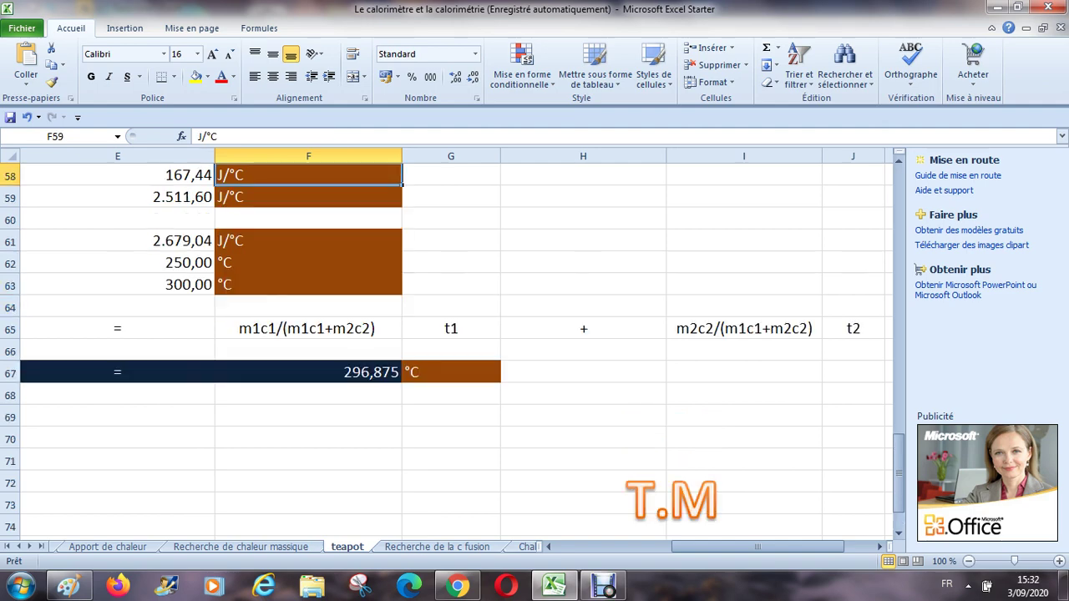
key("Up")
key("Up")
key("Up")
key("Up")
key("Up")
key("Up")
key("Up")
key("Up")
key("Up")
key("Up")
key("Up")
key("Up")
key("Up")
key("Up")
key("Up")
key("Up")
key("Up")
key("Up")
key("Up")
key("Up")
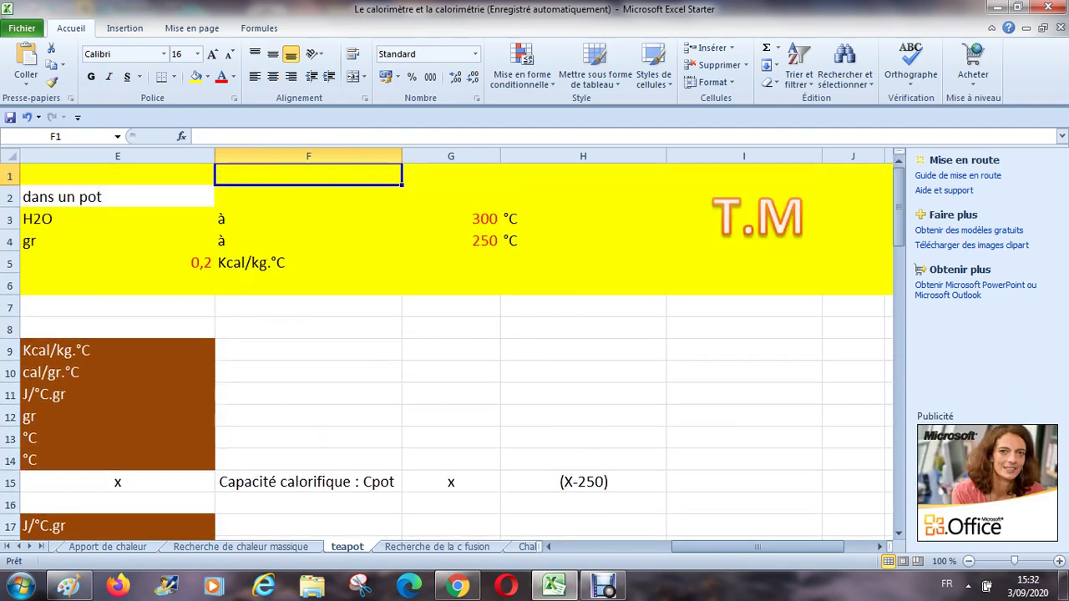
key("Down")
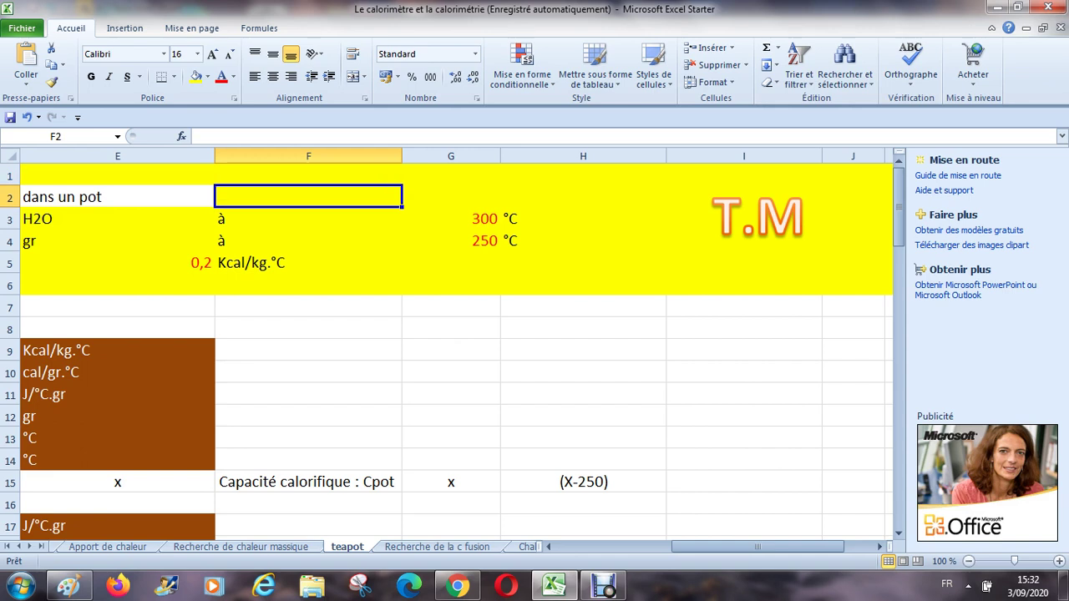
left_click(451, 240)
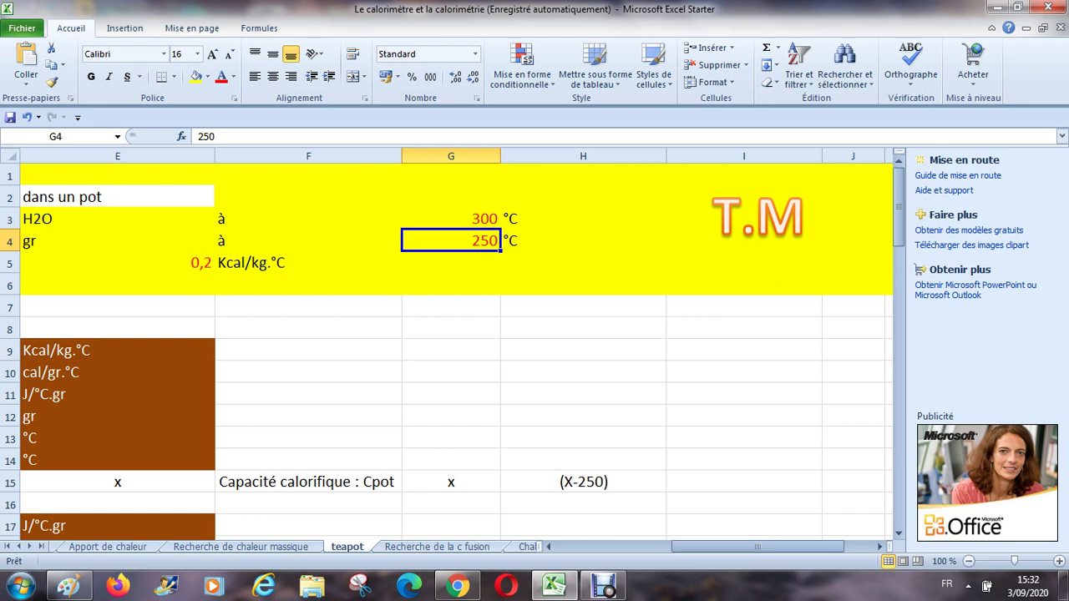
type("0")
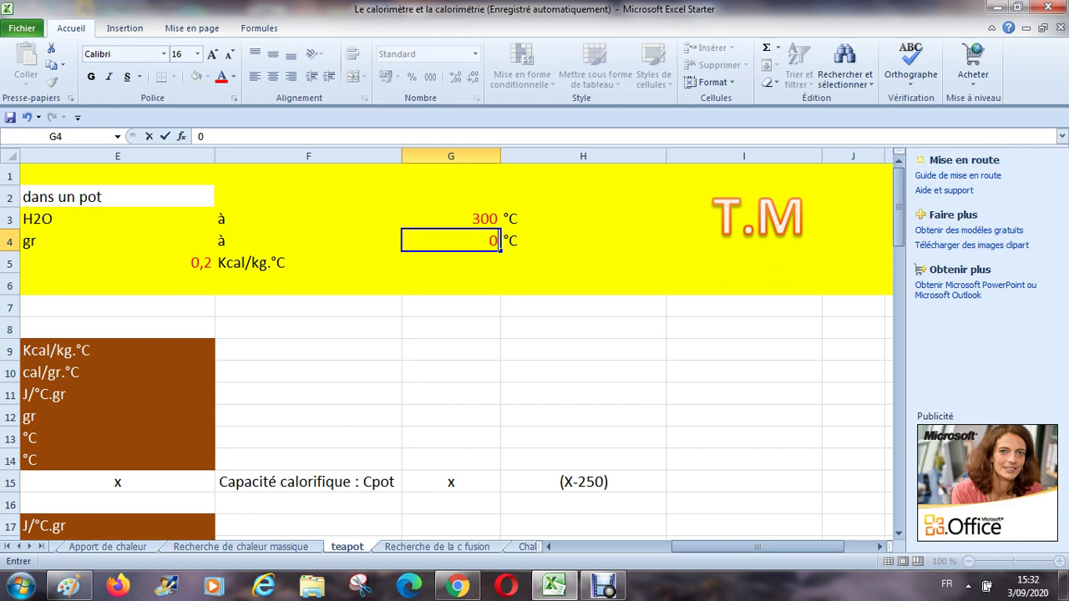
key("Return")
key("Return")
key("Down")
key("Down")
key("Down")
key("Down")
key("Down")
key("Down")
key("Down")
key("Down")
key("Down")
key("Down")
key("Down")
key("Down")
key("Down")
key("Down")
key("Down")
key("Down")
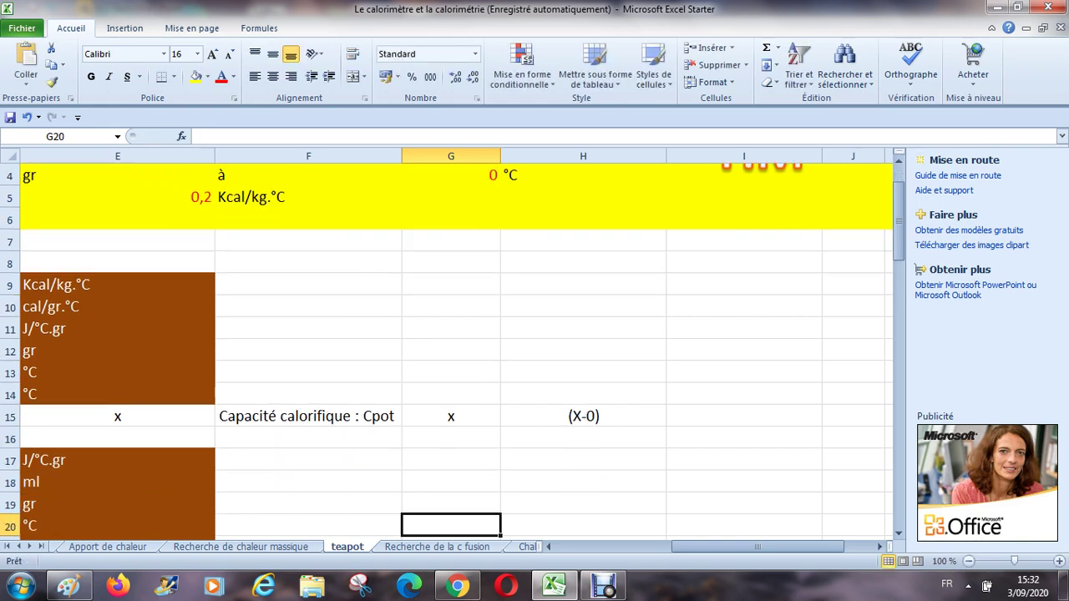
key("Up")
key("Up")
key("Up")
key("Up")
key("Up")
key("Up")
key("Up")
key("Up")
key("Up")
key("Up")
key("Up")
key("Up")
key("Up")
key("Up")
key("Up")
key("Up")
key("Up")
key("Up")
key("Up")
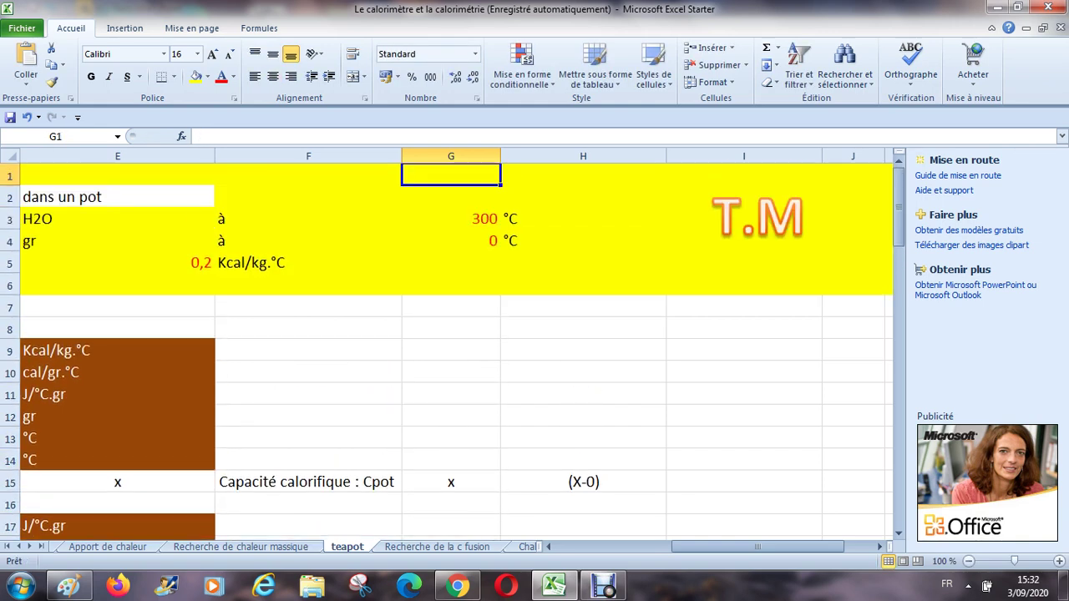
Step: Check the weighted tequilibre result in F67 for the pot's 0 °C starting temperature
key("Up")
key("Down")
key("Down")
key("Down")
key("Down")
key("Down")
key("Down")
key("Down")
key("Down")
key("Down")
key("Down")
key("Down")
key("Down")
key("Down")
key("Down")
key("Down")
key("Down")
key("Down")
key("Down")
key("Down")
key("Down")
key("Down")
key("Down")
key("Down")
key("Down")
key("Down")
key("Down")
key("Down")
key("Down")
key("Down")
key("Down")
key("Down")
key("Down")
key("Down")
key("Down")
key("Down")
key("Down")
key("Down")
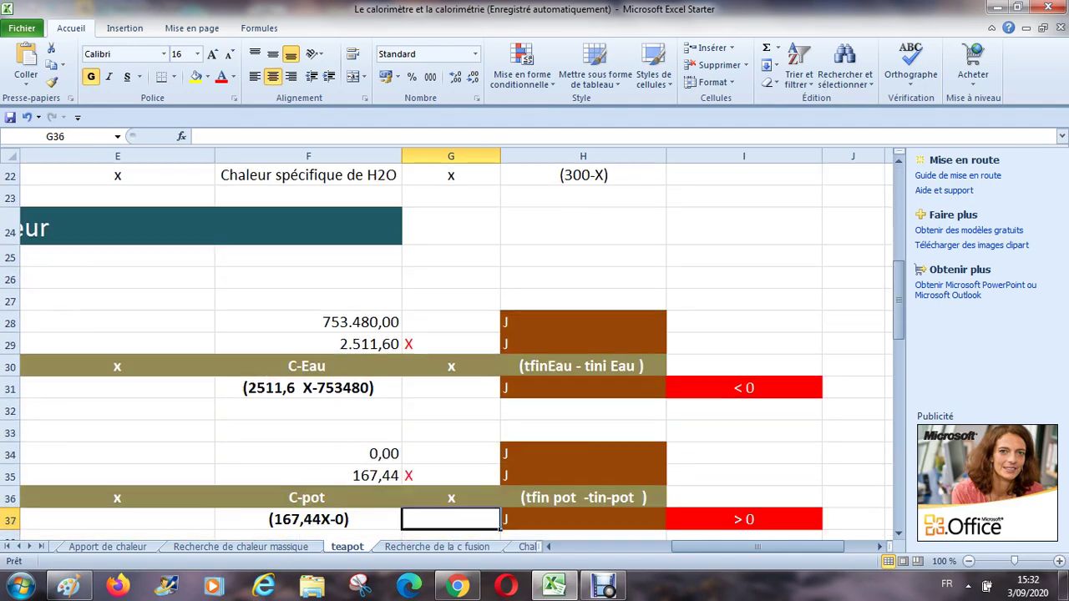
key("Down")
key("Down")
key("Down")
key("Down")
key("Down")
key("Down")
key("Down")
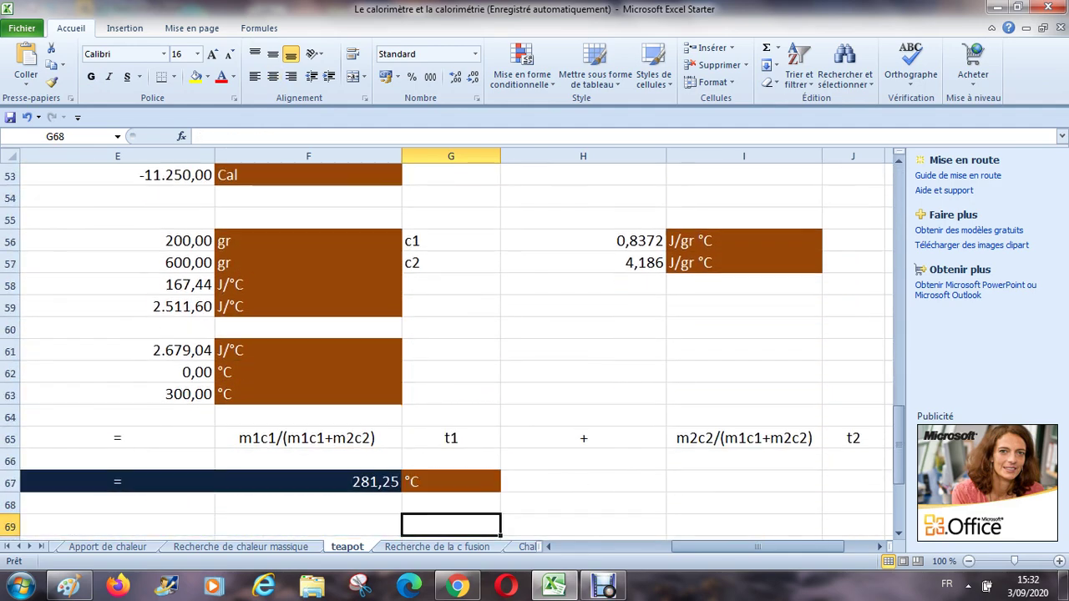
key("Up")
key("Up")
key("Up")
key("Up")
key("Up")
key("Up")
key("Up")
key("Up")
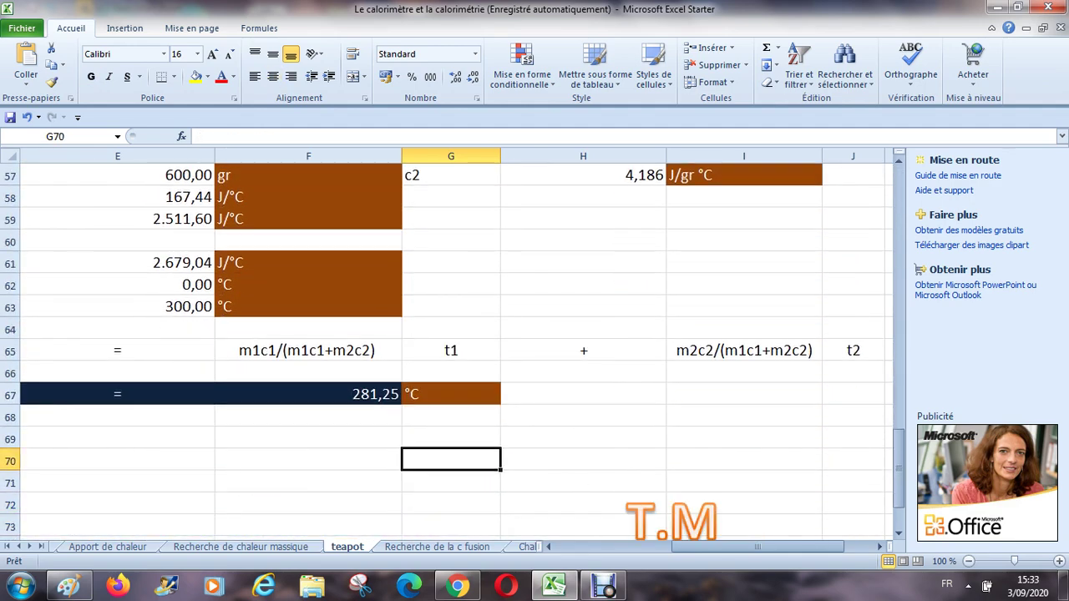
key("Down")
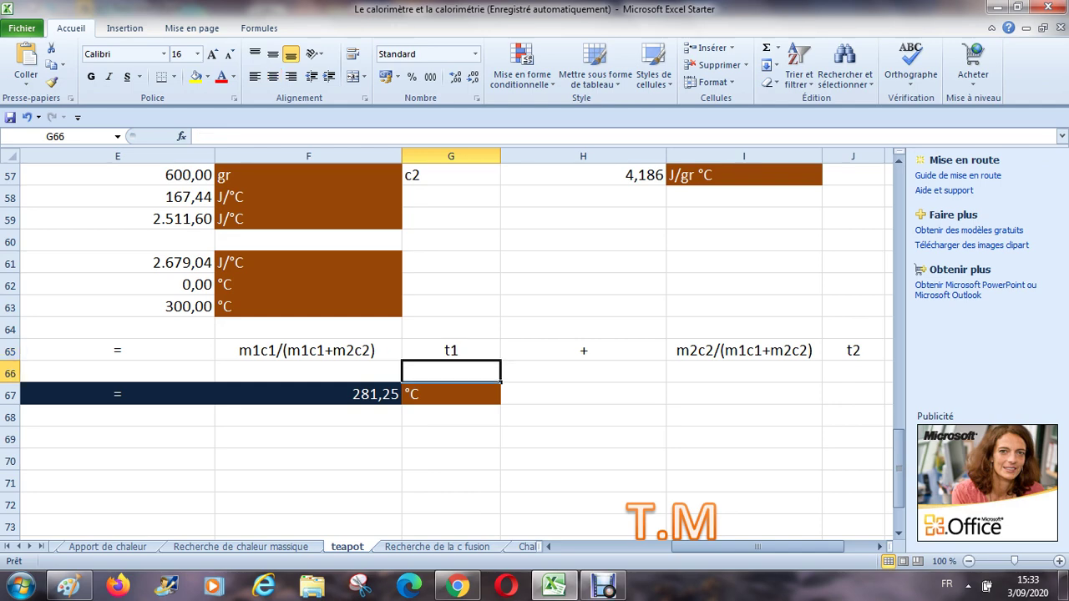
Step: Examine the weighted-average formula in row 65, covering the m1c1/(m1c1+m2c2) and m2c2/(m1c1+m2c2) weights with t1 and t2
left_click(582, 350)
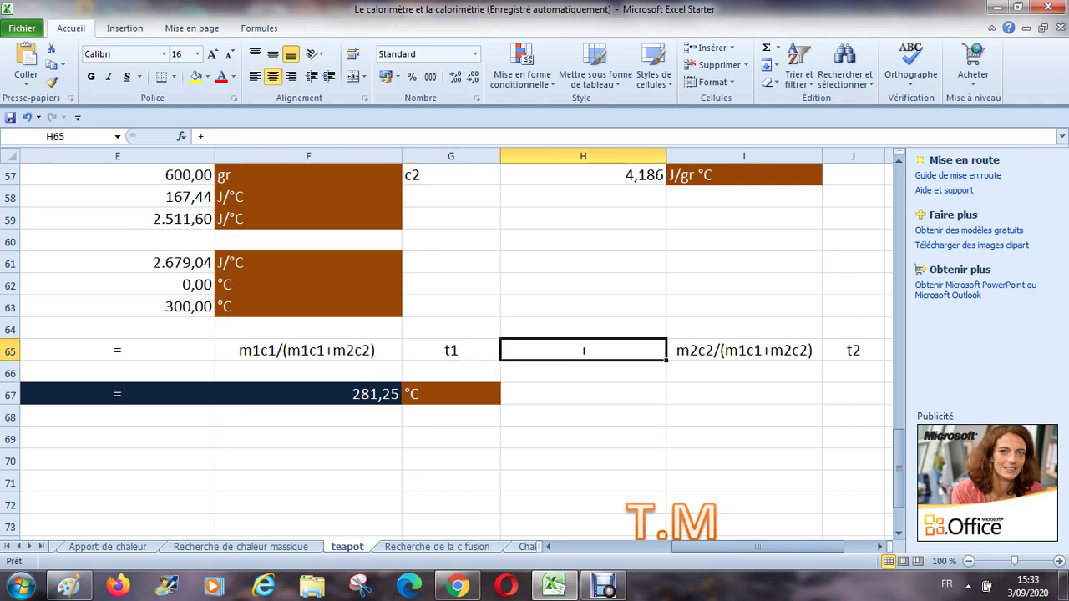
left_click(743, 349)
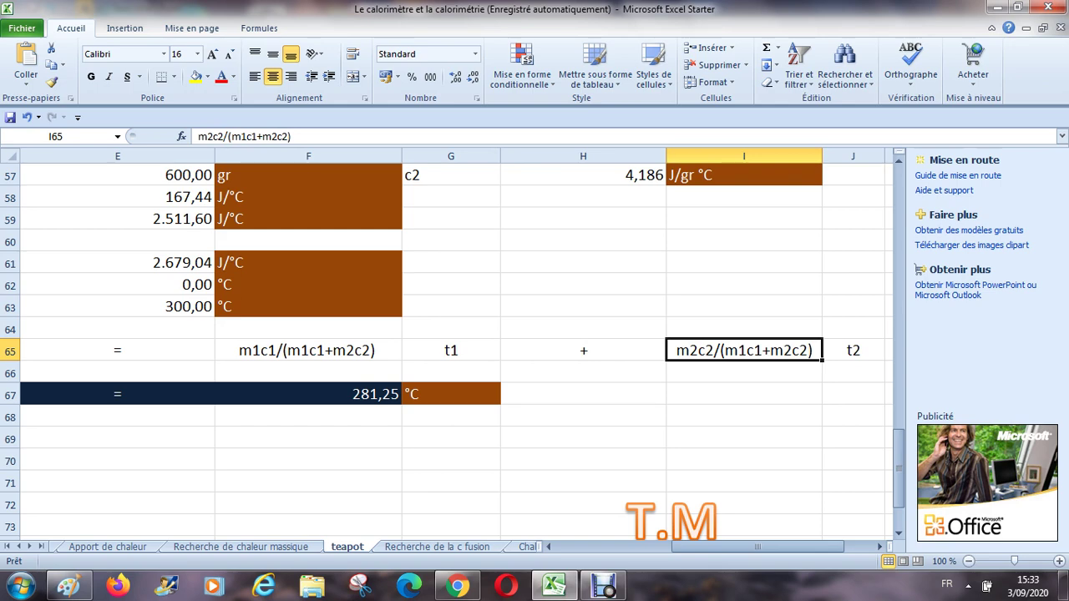
left_click(852, 350)
left_click(744, 350)
left_click(583, 350)
key("Left")
key("Down")
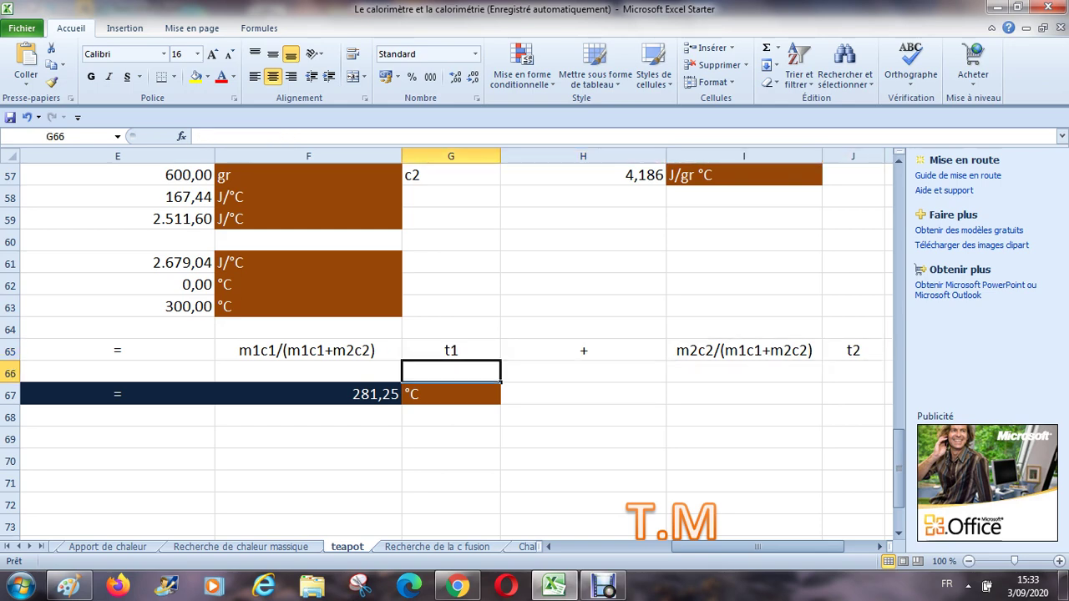
key("Down")
key("Left")
key("Up")
left_click(308, 350)
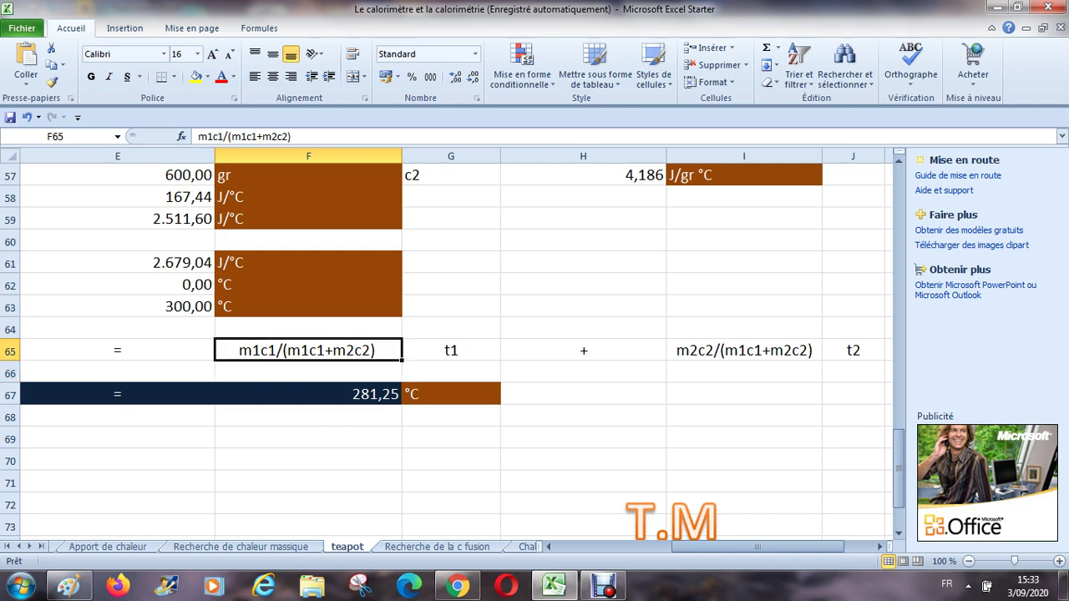
left_click(451, 350)
left_click(308, 350)
key("Right")
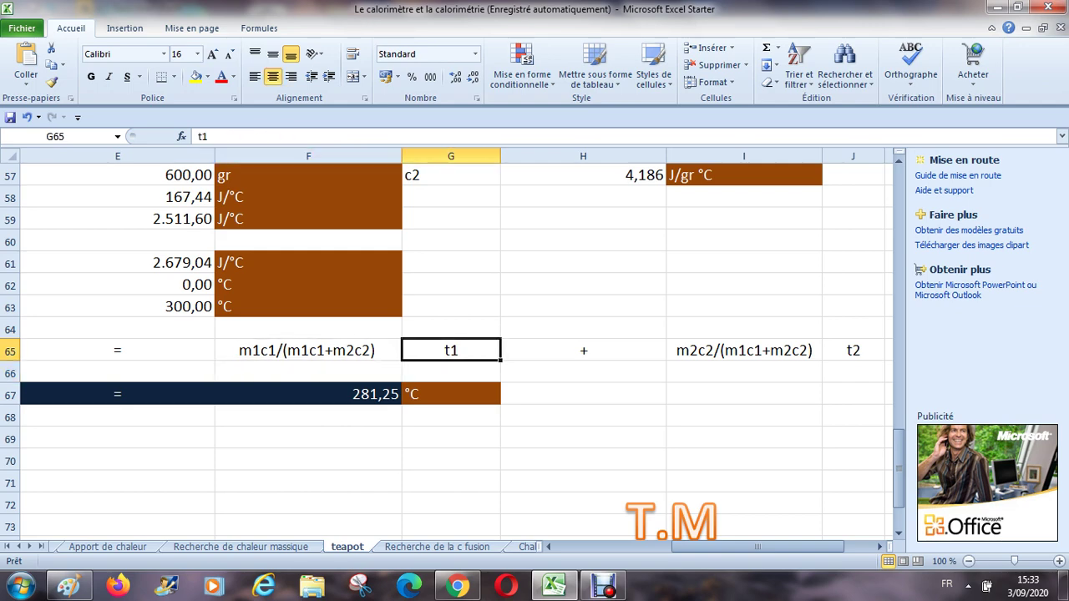
key("Right")
key("Right")
key("Right")
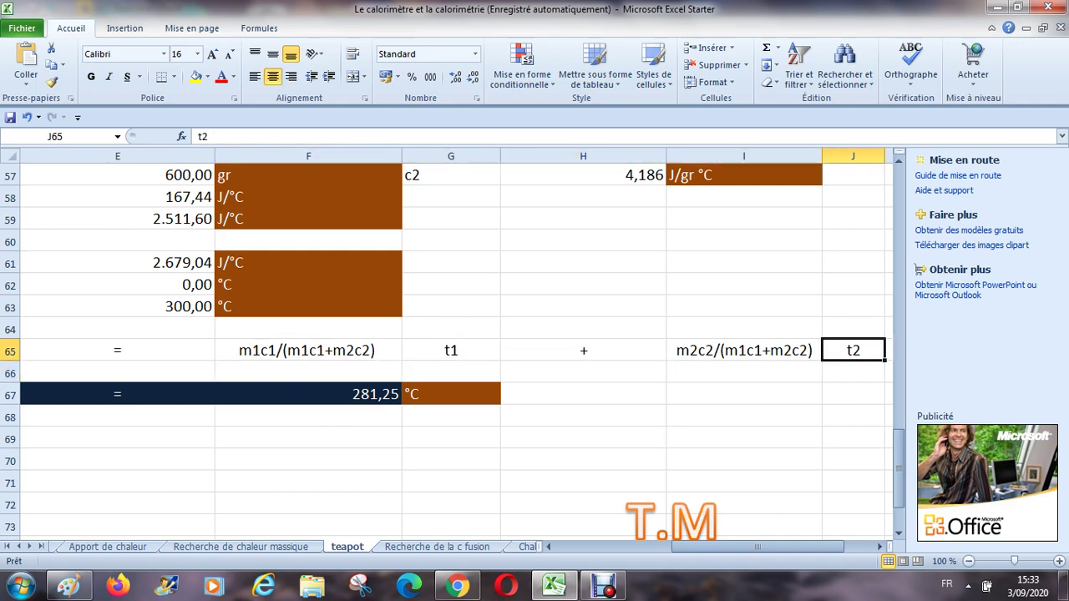
key("Left")
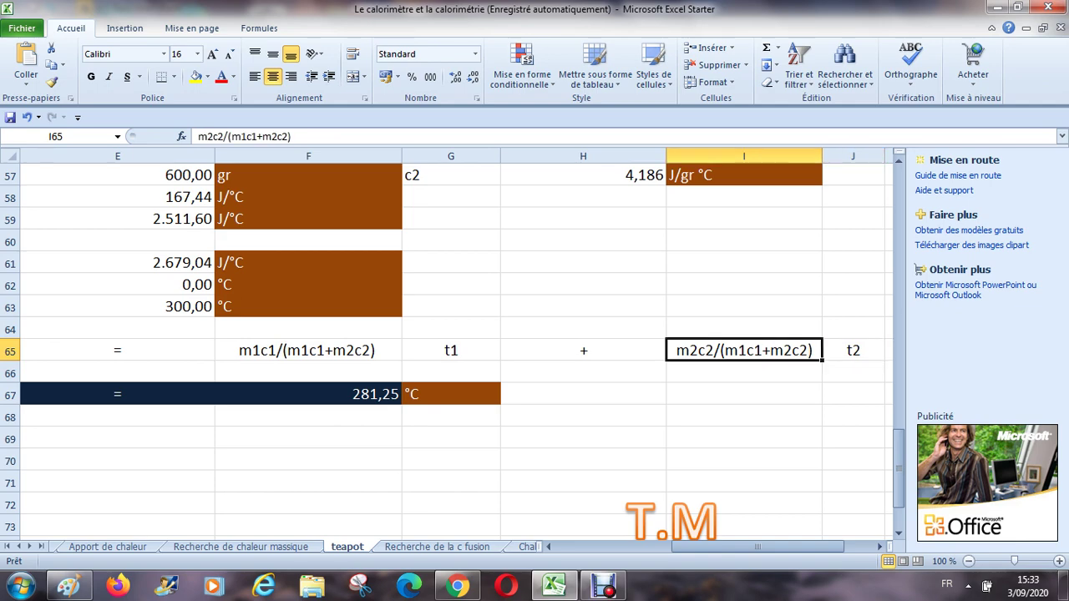
Step: Return to the input data and review the pot's specific heat in E5 and starting temperature in G4
key("Up")
key("Up")
key("Up")
key("Up")
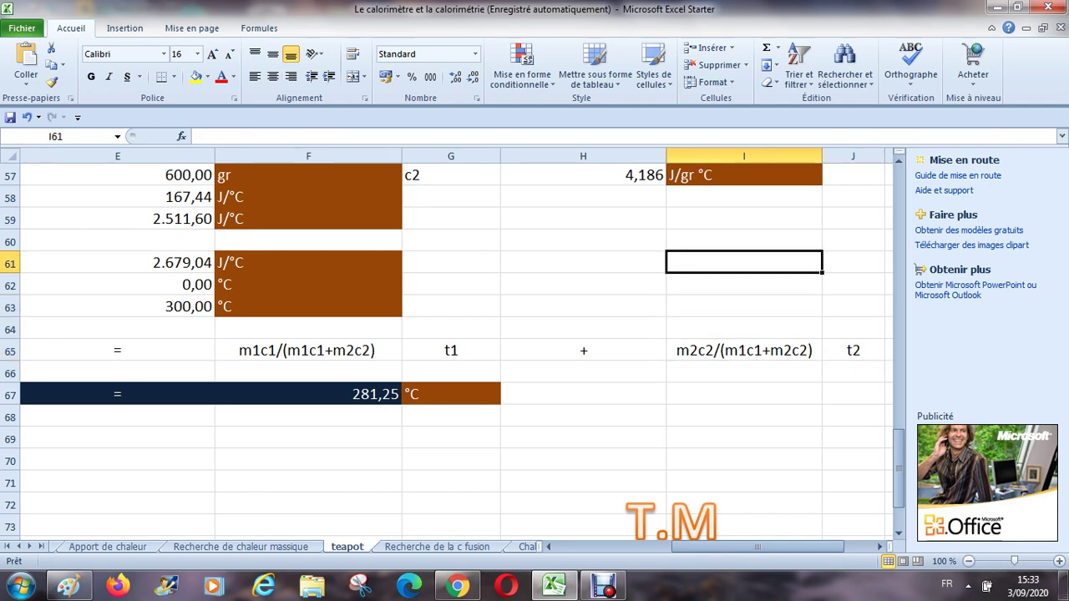
key("Up")
key("Up")
key("Up")
key("Up")
key("Up")
key("Up")
key("Up")
key("Up")
key("Up")
key("Up")
key("Up")
key("Up")
key("Up")
key("Up")
key("Up")
key("Up")
key("Up")
key("Up")
key("Up")
key("Up")
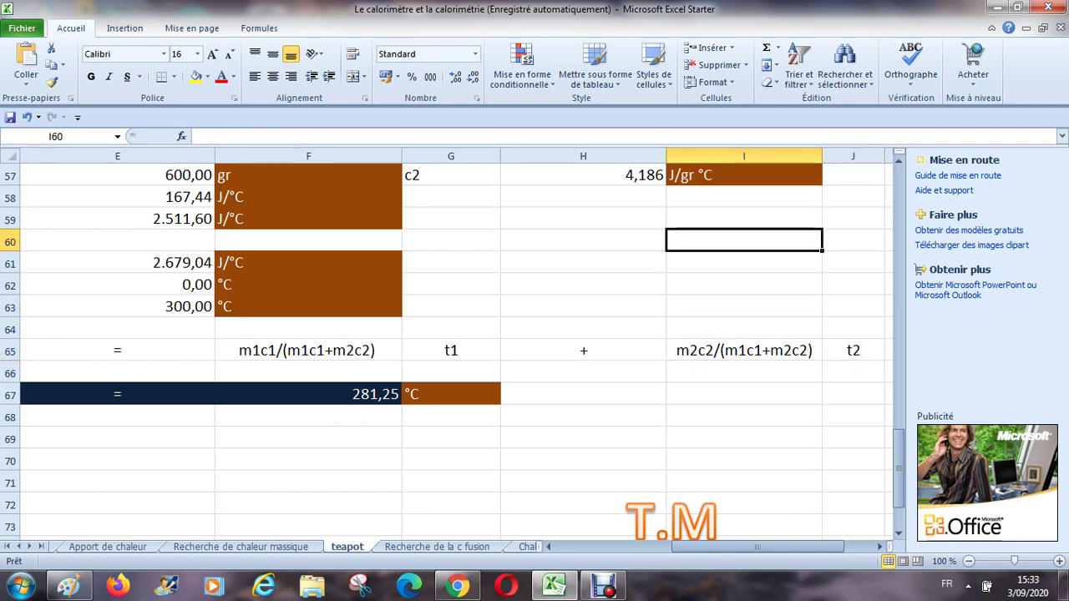
key("Up")
key("Up")
key("Up")
key("Up")
key("Up")
key("Up")
key("Up")
key("Up")
key("Up")
key("Up")
key("Up")
key("Up")
key("Up")
key("Up")
key("Up")
key("Up")
key("Up")
key("Up")
key("Up")
key("Up")
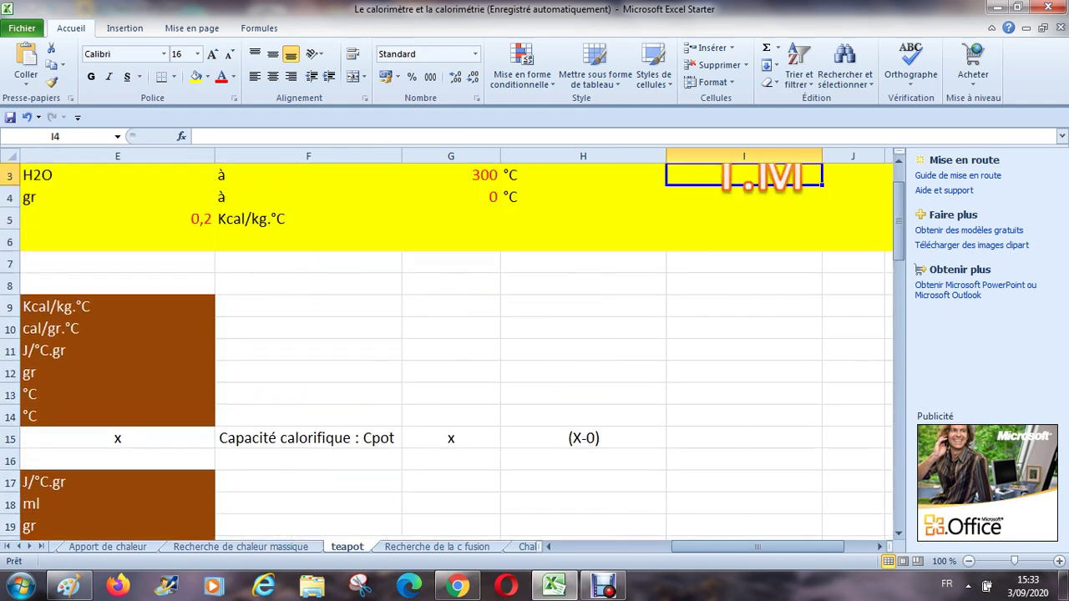
key("Down")
key("Down")
key("Down")
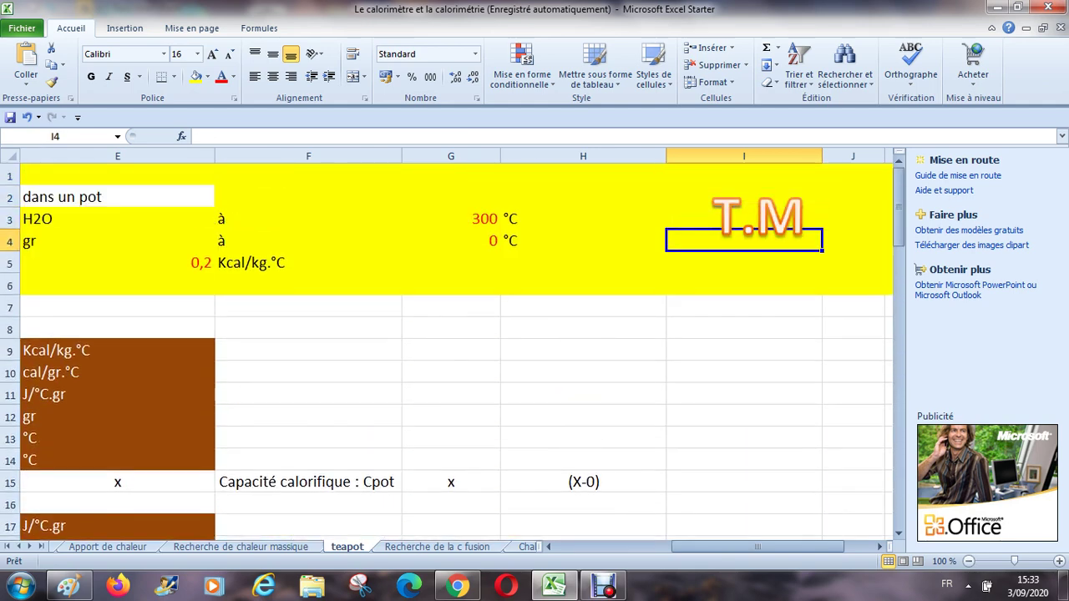
key("Left")
key("Left")
key("Left")
key("Left")
key("Down")
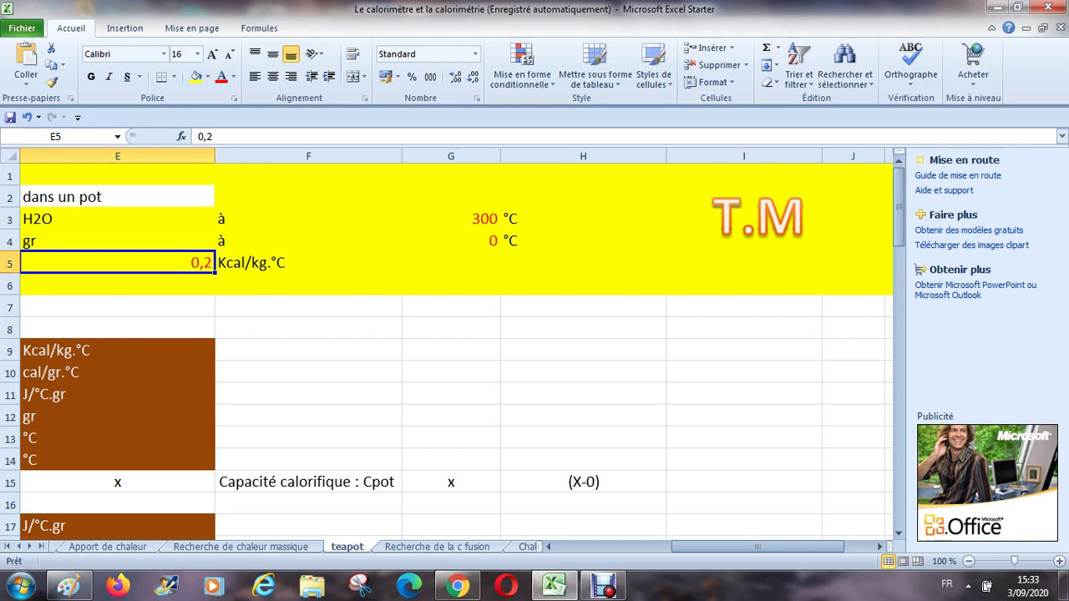
left_click(450, 241)
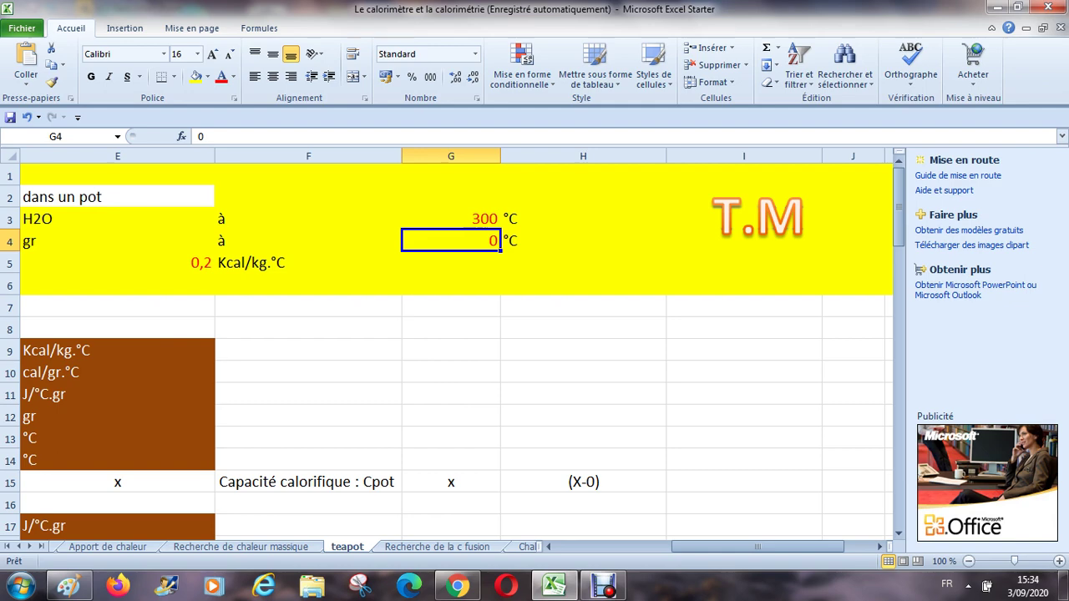
Step: Set the porcelain pot's mass in D4 to 10000 gr
key("Left")
key("Home")
left_click(51, 219)
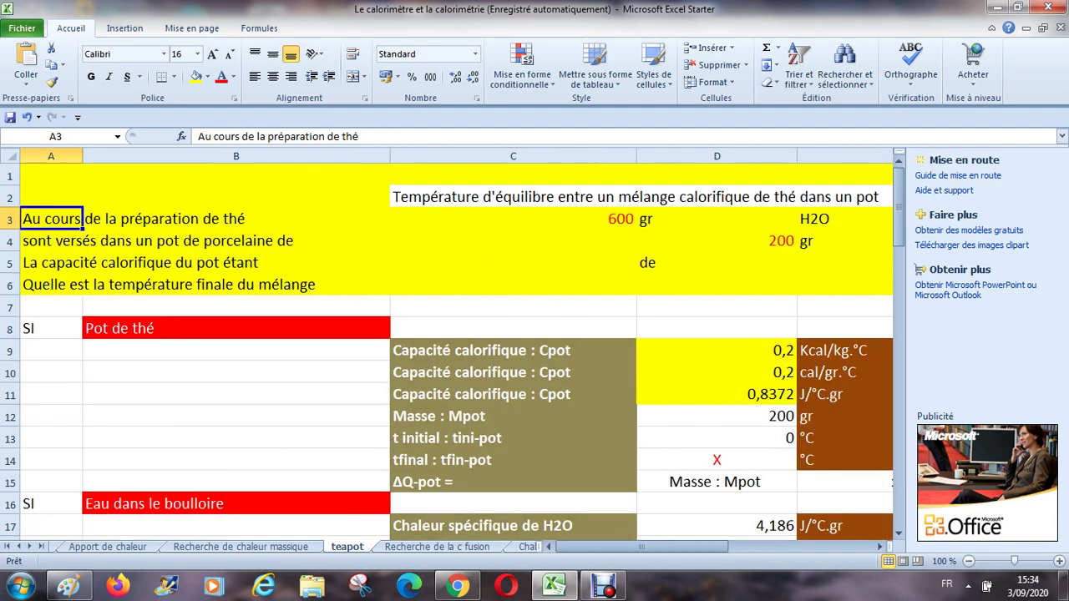
key("Right")
key("Right")
key("Right")
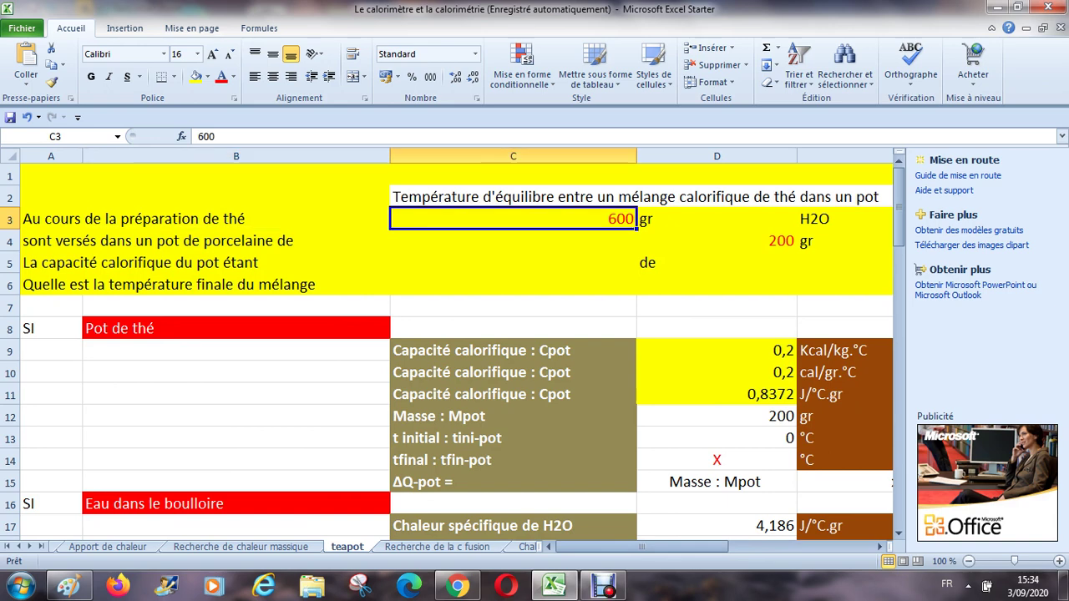
key("Left")
key("Right")
key("Down")
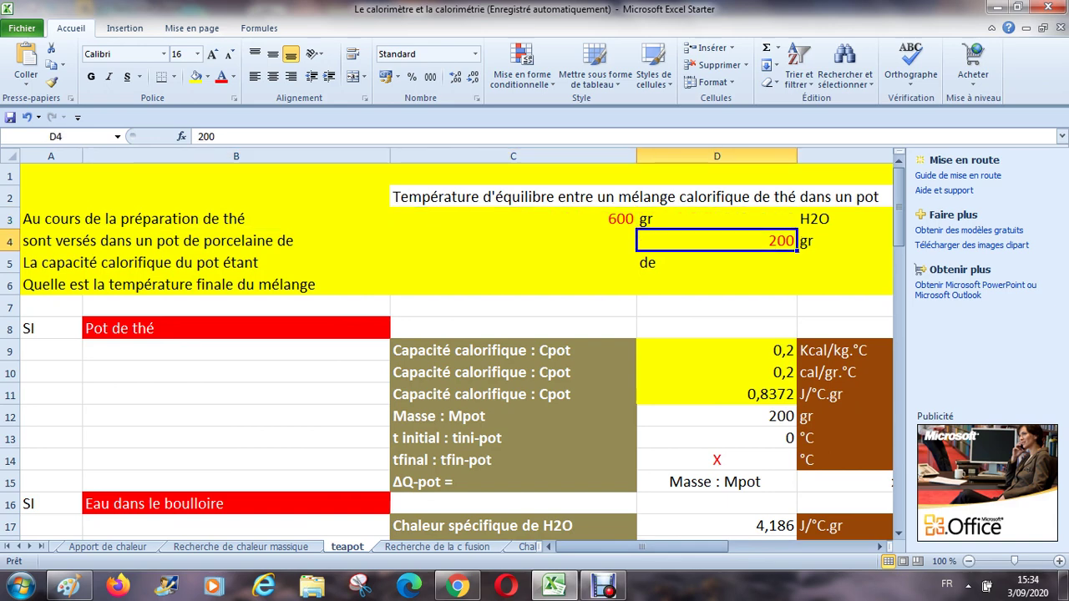
type("10000")
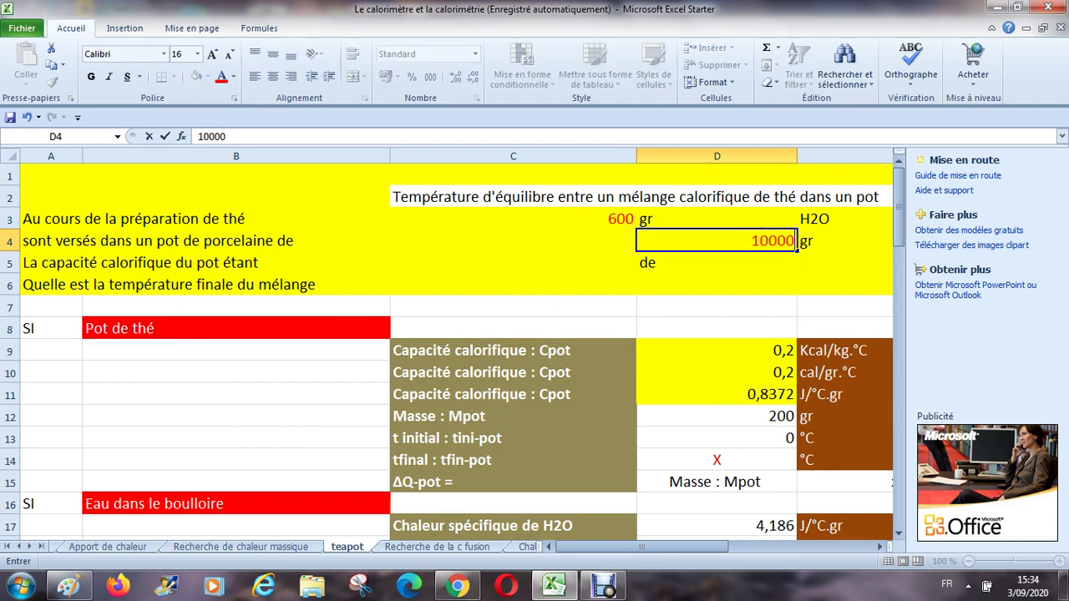
key("Return")
Step: Set the water's mass in C3 to 0,1 gr
key("Up")
key("Left")
key("Up")
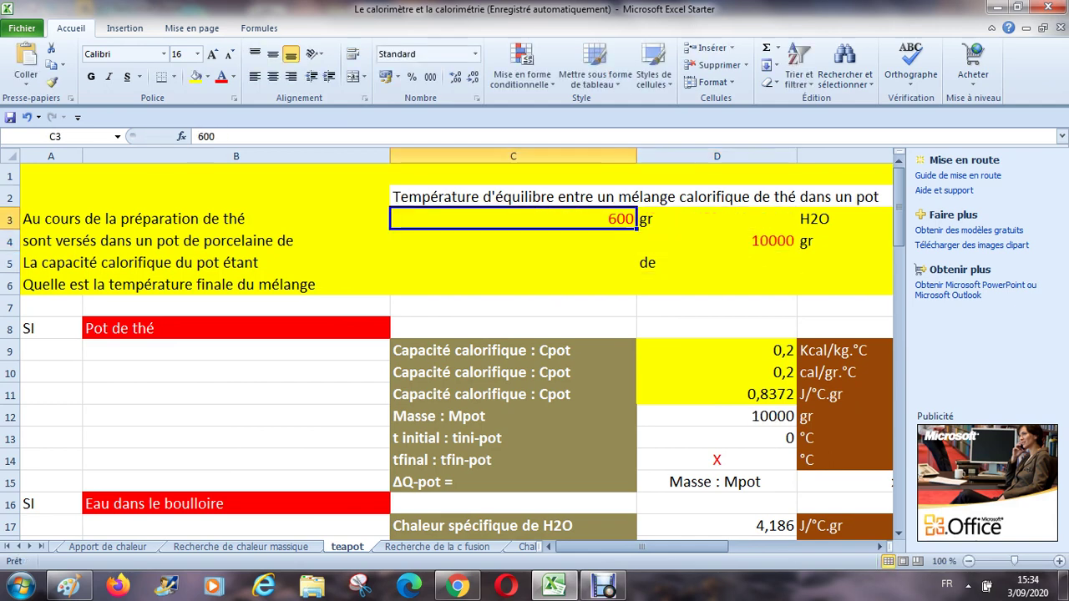
type("0,1")
key("Return")
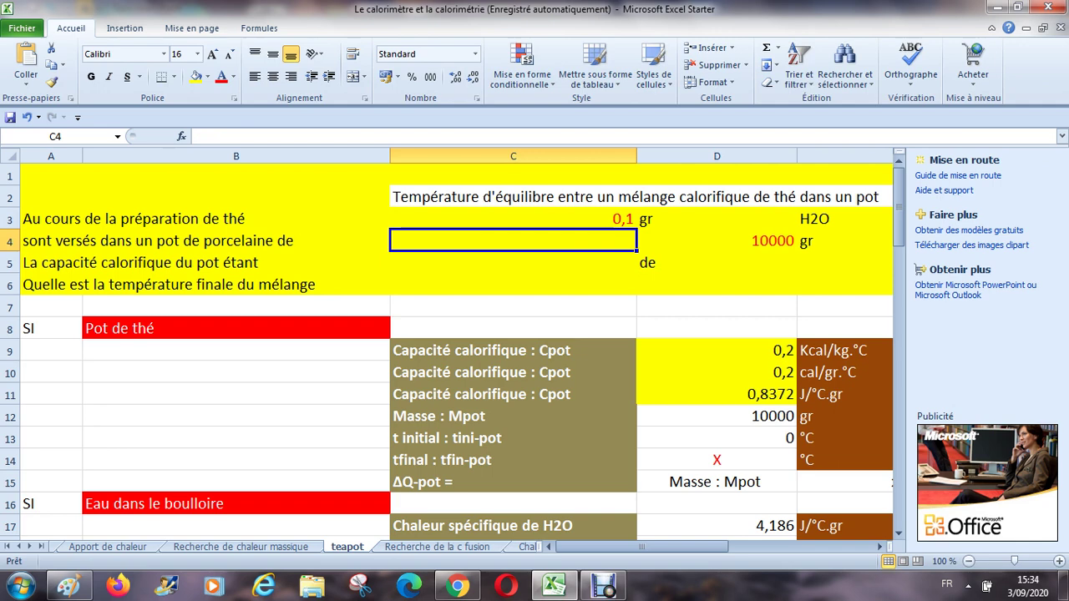
Step: Review the water's input data across row 3, from its mass in C3 to its starting temperature in G3
key("Up")
key("Right")
key("Right")
key("Right")
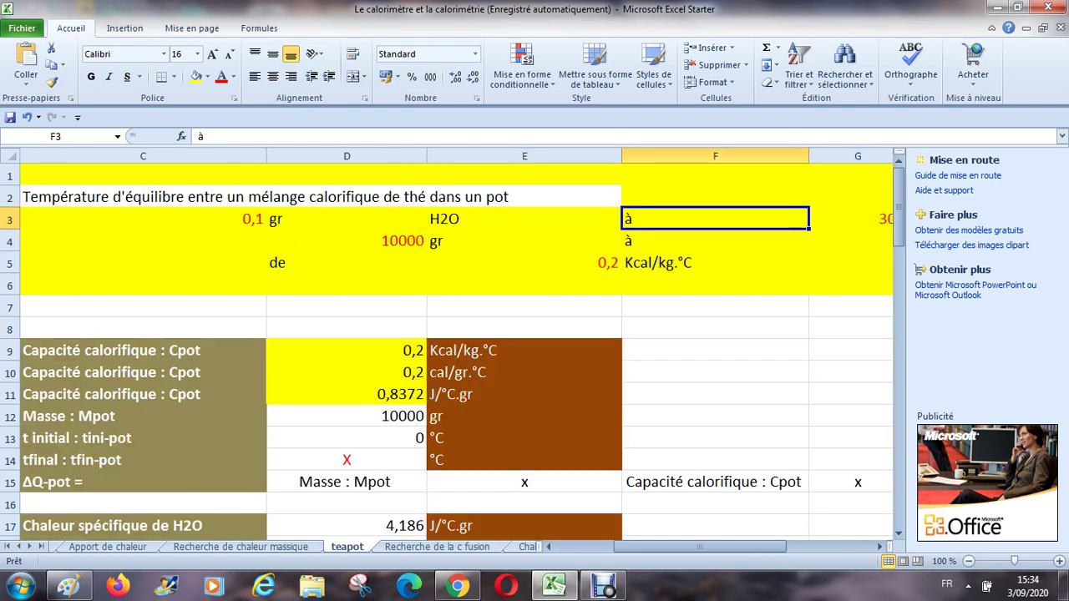
key("Right")
key("Left")
key("Left")
key("Left")
key("Left")
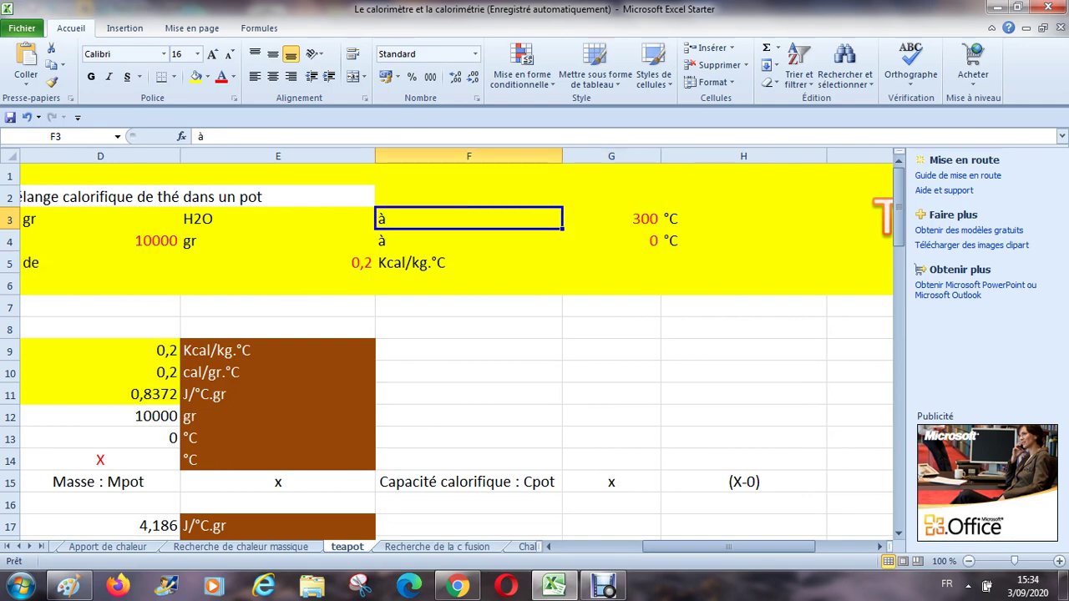
key("Left")
key("Right")
key("Right")
key("Right")
key("Right")
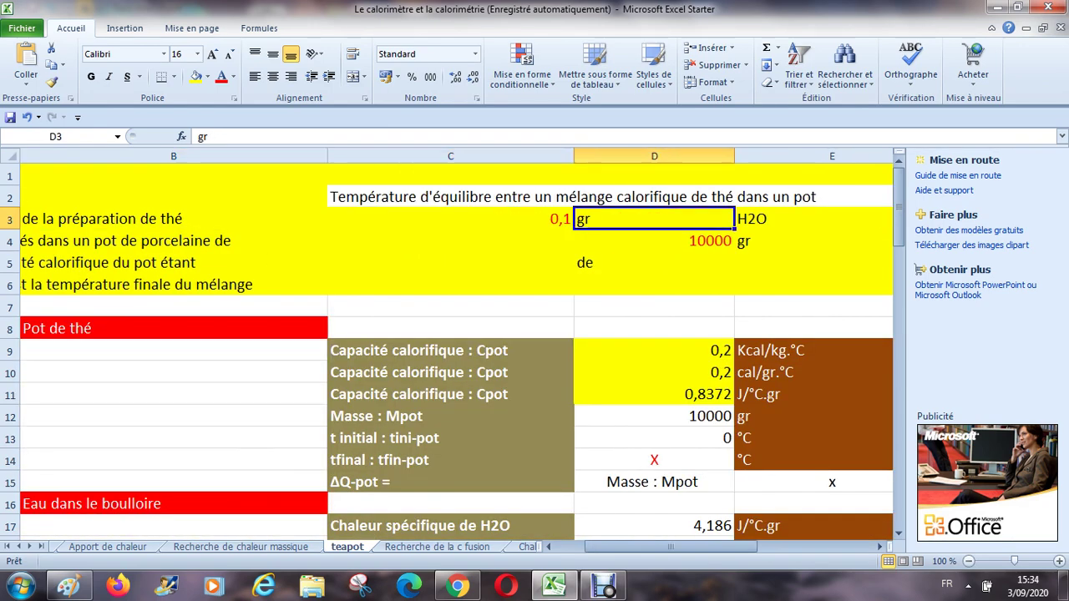
key("Right")
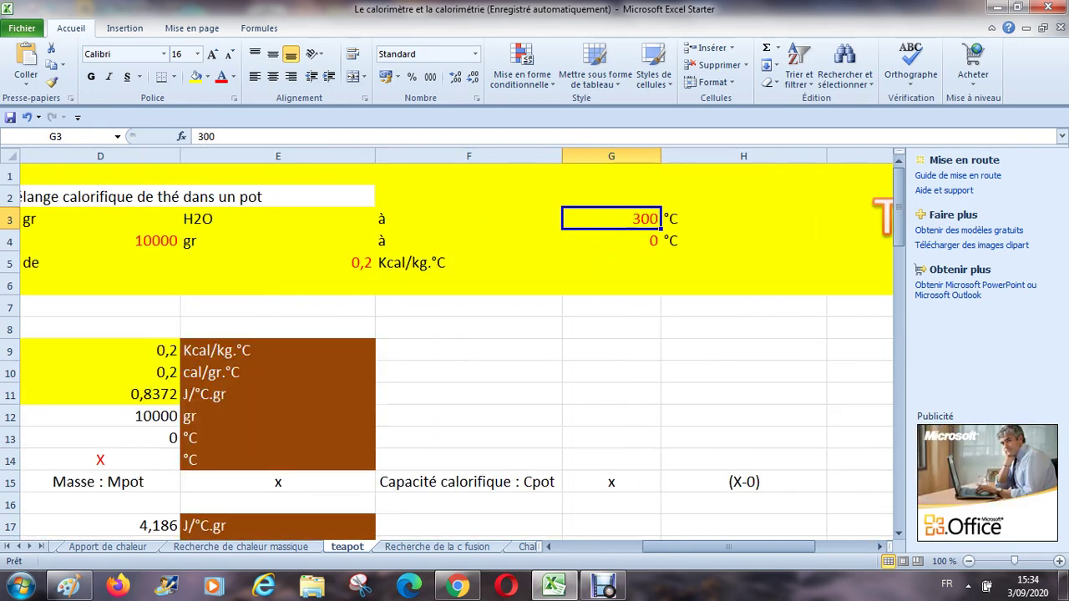
Step: Go down through the heat balance to cell F67 and examine the equilibrium temperature given by the weighted tequilibre formula
key("Down")
key("Down")
key("Down")
key("Down")
key("Down")
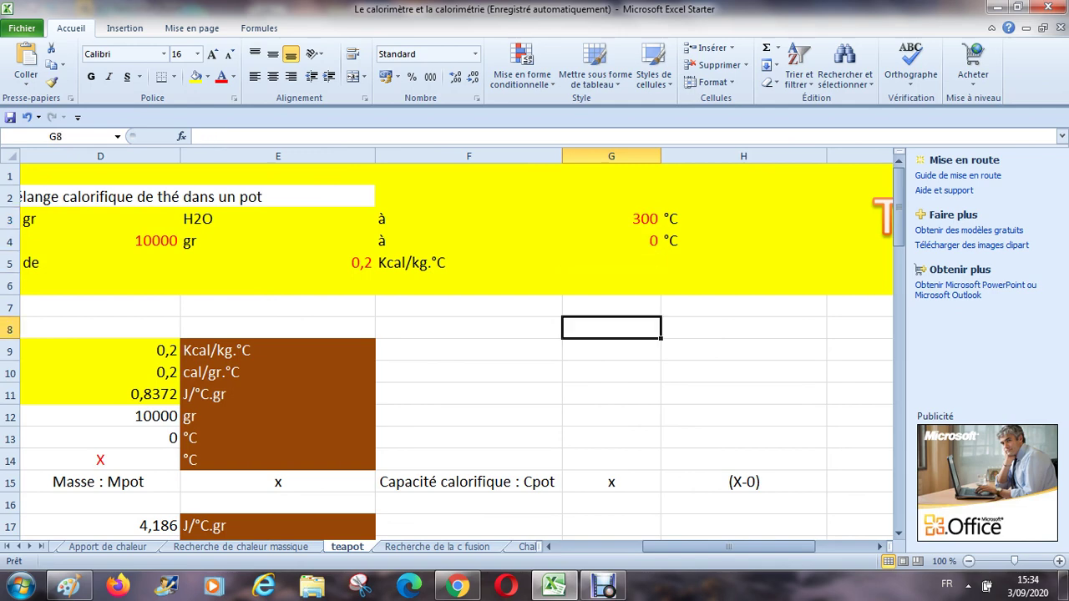
key("Down")
key("Down")
key("Down")
key("Down")
key("Down")
key("Down")
key("Down")
key("Down")
key("Down")
key("Down")
key("Down")
key("Down")
key("Down")
key("Down")
key("Down")
key("Down")
key("Down")
key("Down")
key("Down")
key("Down")
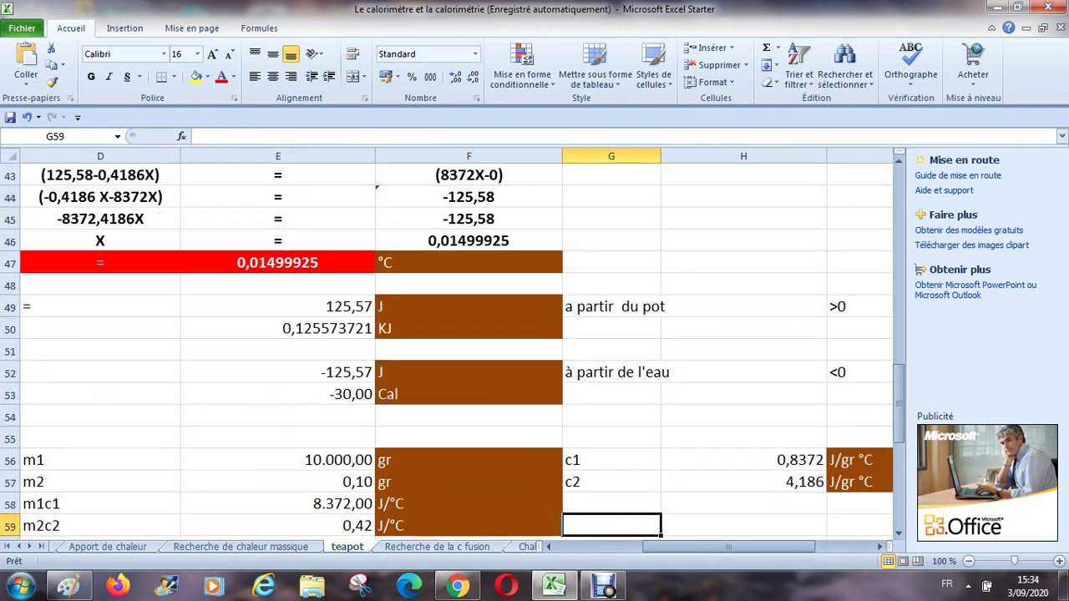
key("Down")
key("Down")
key("Down")
key("Down")
key("Down")
key("Down")
key("Down")
key("Down")
key("Down")
key("Down")
key("Down")
key("Down")
key("Down")
key("Down")
key("Down")
key("Down")
key("Down")
key("Up")
key("Up")
key("Up")
key("Up")
key("Up")
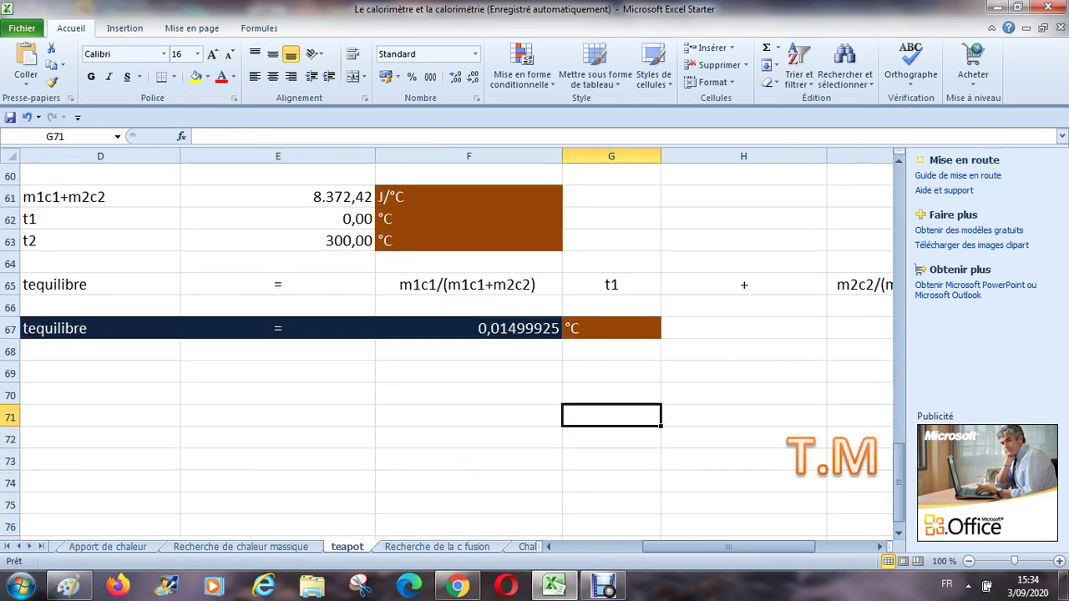
key("Up")
key("Up")
key("Up")
key("Up")
key("Left")
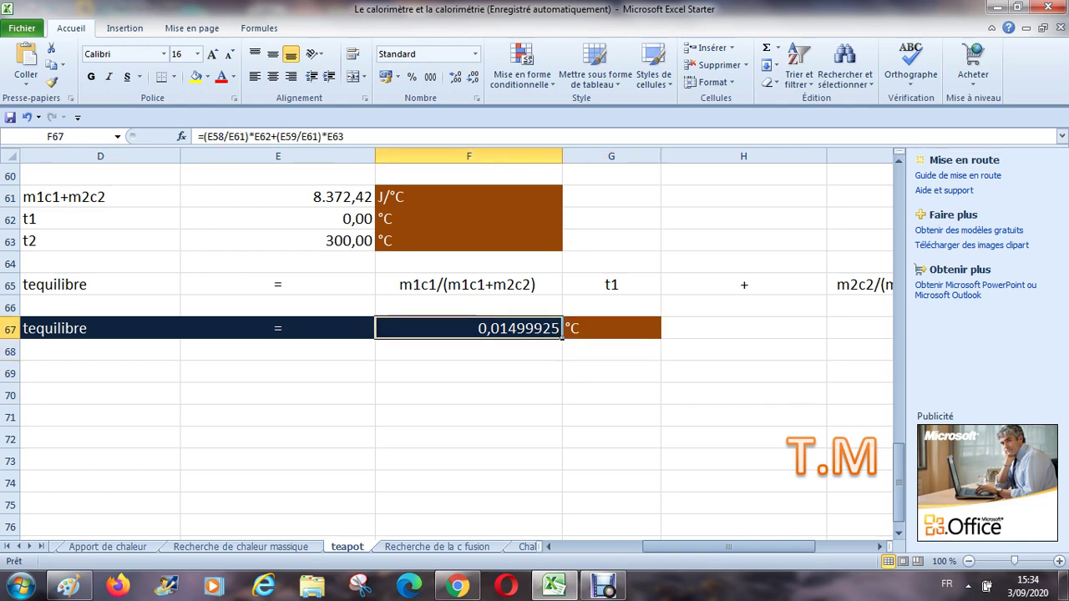
Step: Return to the input data at the head of the sheet and review the water's mass in C3 and the H2O entry in E3
key("Up")
key("Up")
key("Up")
key("Up")
key("Up")
key("Up")
key("Up")
key("Up")
key("Up")
key("Up")
key("Up")
key("Up")
key("Up")
key("Up")
key("Up")
key("Up")
key("Up")
key("Up")
key("Up")
key("Up")
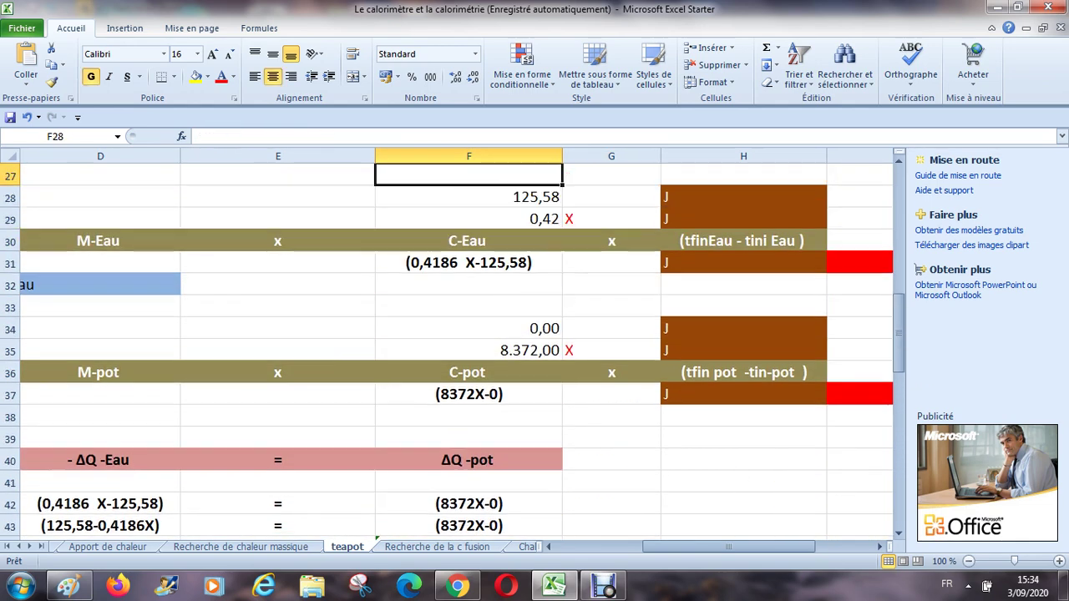
key("Up")
key("Up")
key("Up")
key("Up")
key("Up")
key("Up")
key("Up")
key("Up")
key("Up")
key("Up")
key("Up")
key("Up")
key("Up")
key("Up")
key("Up")
key("Up")
key("Up")
key("Up")
key("Up")
key("Up")
key("Right")
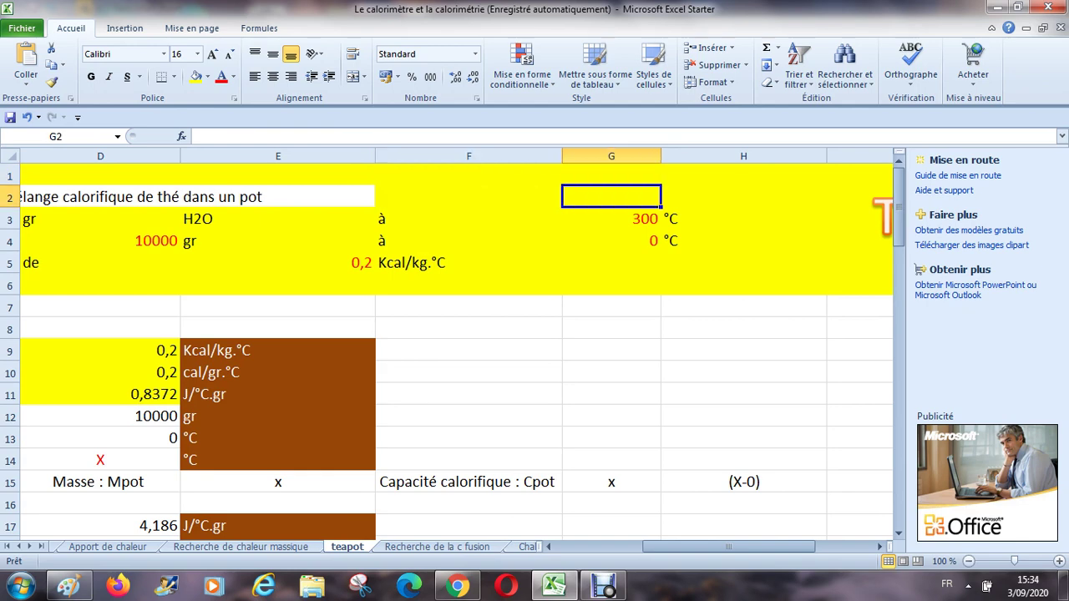
key("Down")
key("Left")
key("Left")
key("Left")
key("Left")
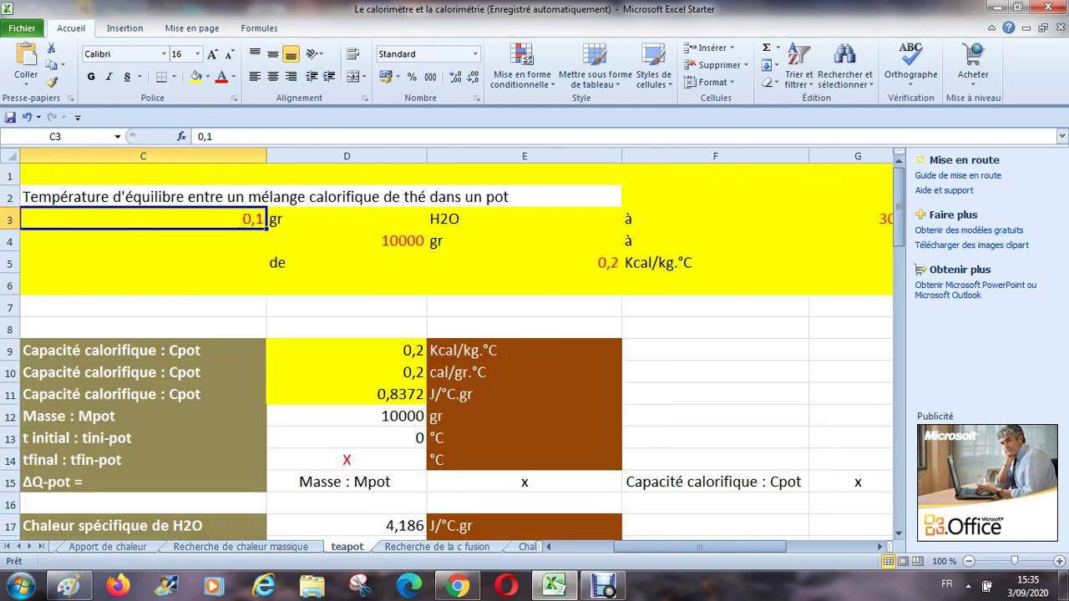
key("Right")
key("Right")
key("Right")
key("Right")
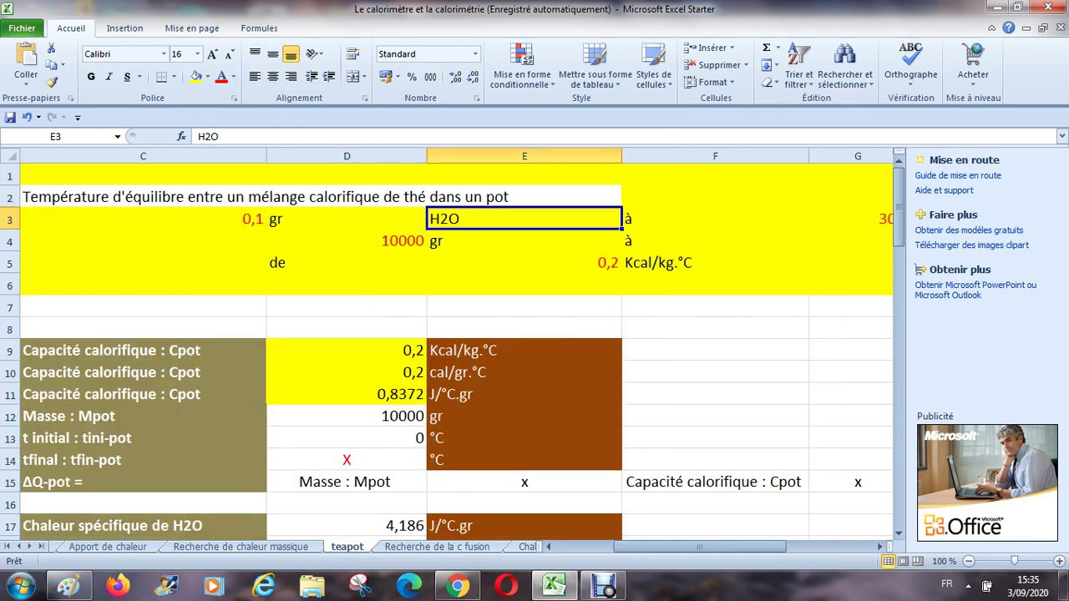
Step: Check the pot's mass in D4 against the water's mass in C3 and starting temperature in G3
key("Down")
key("Left")
key("Left")
key("Left")
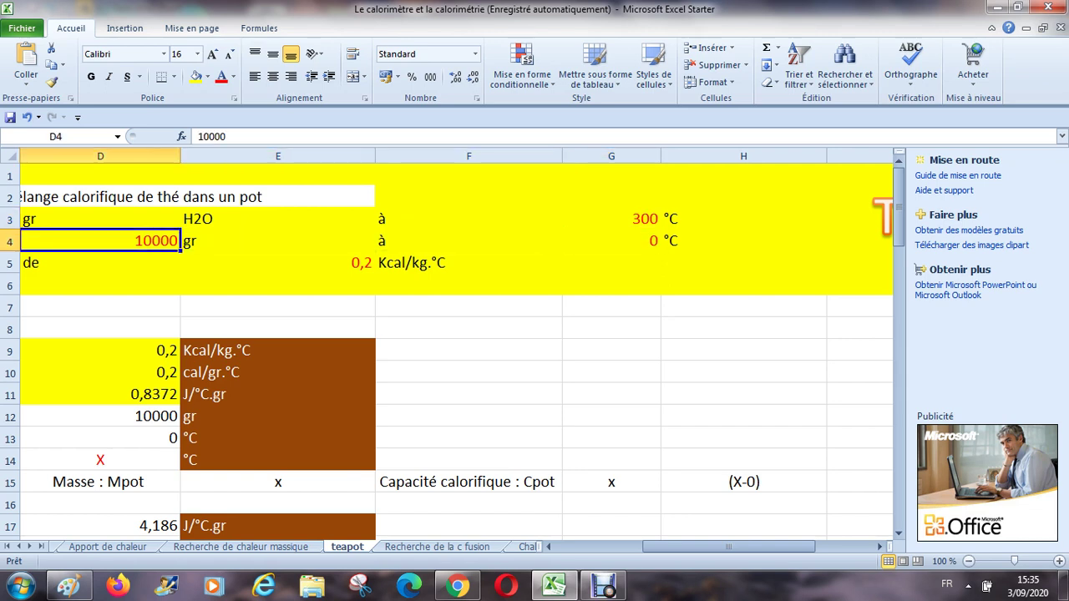
key("Up")
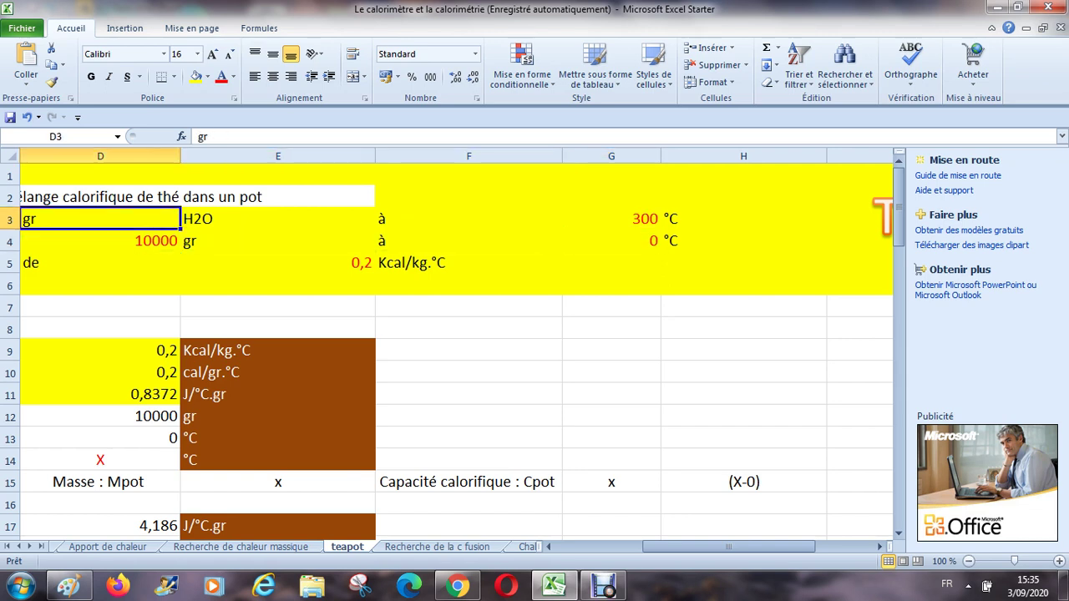
key("Left")
key("Right")
key("Right")
key("Right")
key("Right")
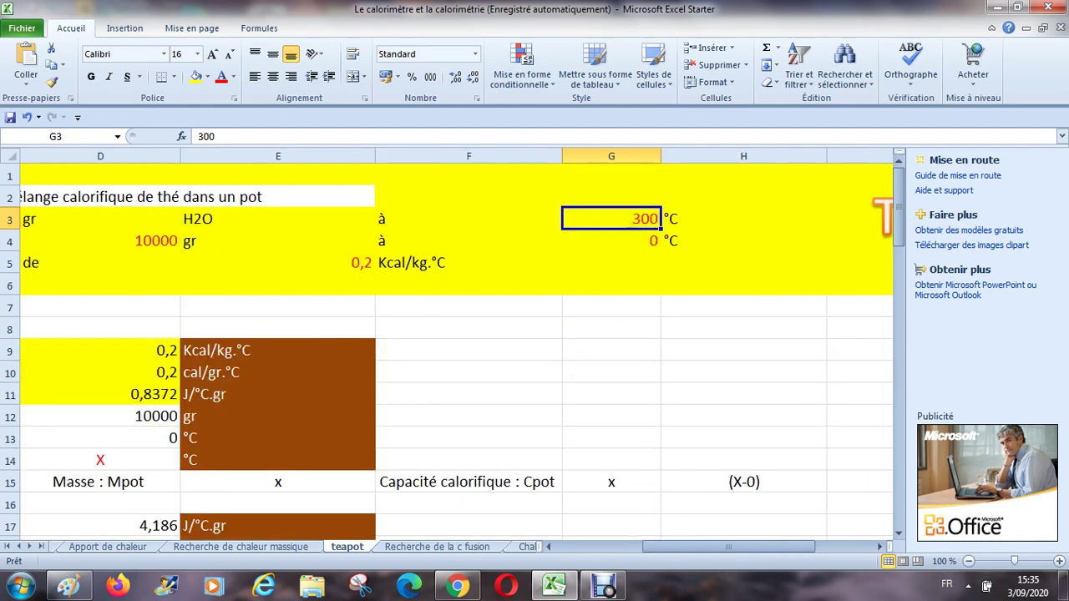
Step: Review the pot's input data across row 4, from its mass in D4 to its starting temperature in G4
key("Down")
key("Left")
key("Left")
key("Left")
key("Right")
key("Right")
key("Right")
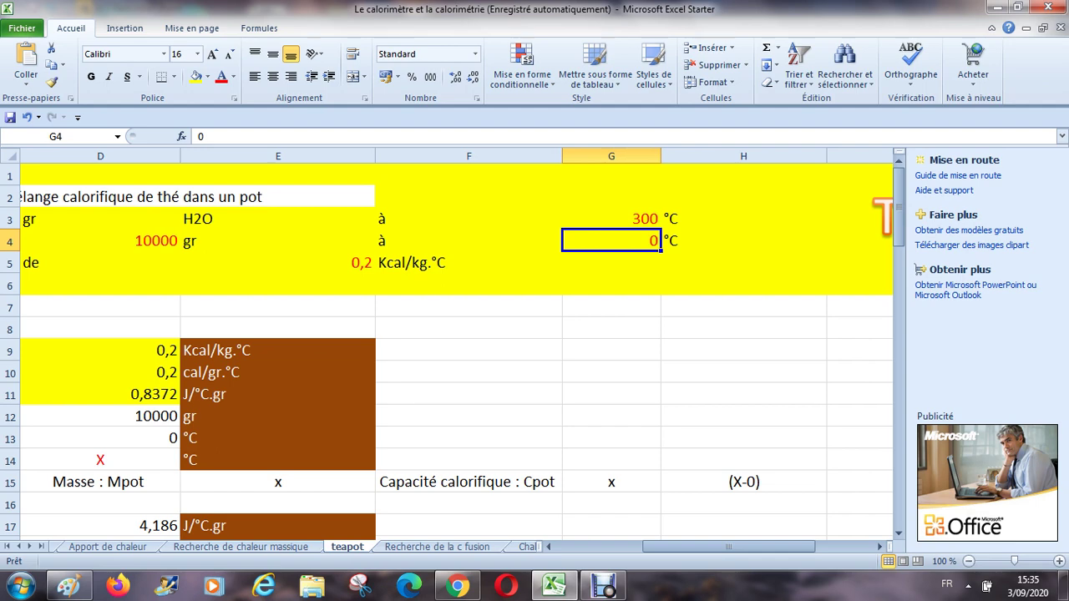
Step: Go back down past the heat balance to recheck the tequilibre formula in row 65 and its result in row 67
key("Down")
key("Down")
key("Down")
key("Down")
key("Down")
key("Down")
key("Down")
key("Down")
key("Down")
key("Down")
key("Down")
key("Down")
key("Down")
key("Down")
key("Down")
key("Down")
key("Down")
key("Down")
key("Down")
key("Down")
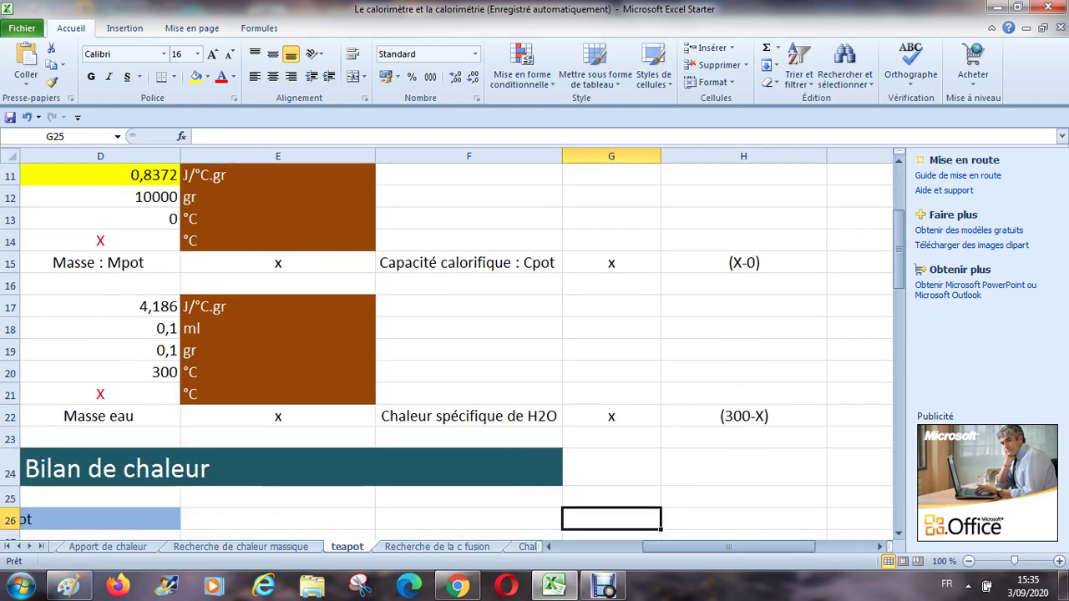
key("Down")
key("Down")
key("Down")
key("Down")
key("Down")
key("Down")
key("Down")
key("Down")
key("Down")
key("Down")
key("Down")
key("Down")
key("Down")
key("Down")
key("Down")
key("Down")
key("Down")
key("Down")
key("Down")
key("Down")
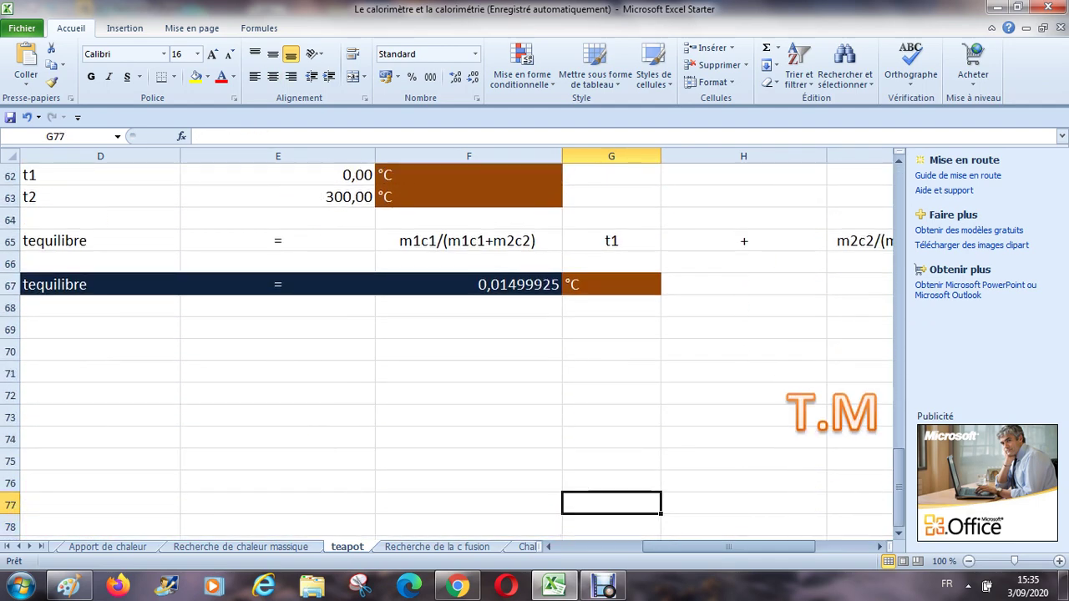
Step: Inspect the tequilibre result in F67 and the formula behind it
left_click(611, 393)
key("Up")
key("Up")
key("Up")
key("Up")
key("Up")
key("Up")
key("Up")
key("Up")
key("Up")
key("Down")
key("Down")
key("Down")
key("Down")
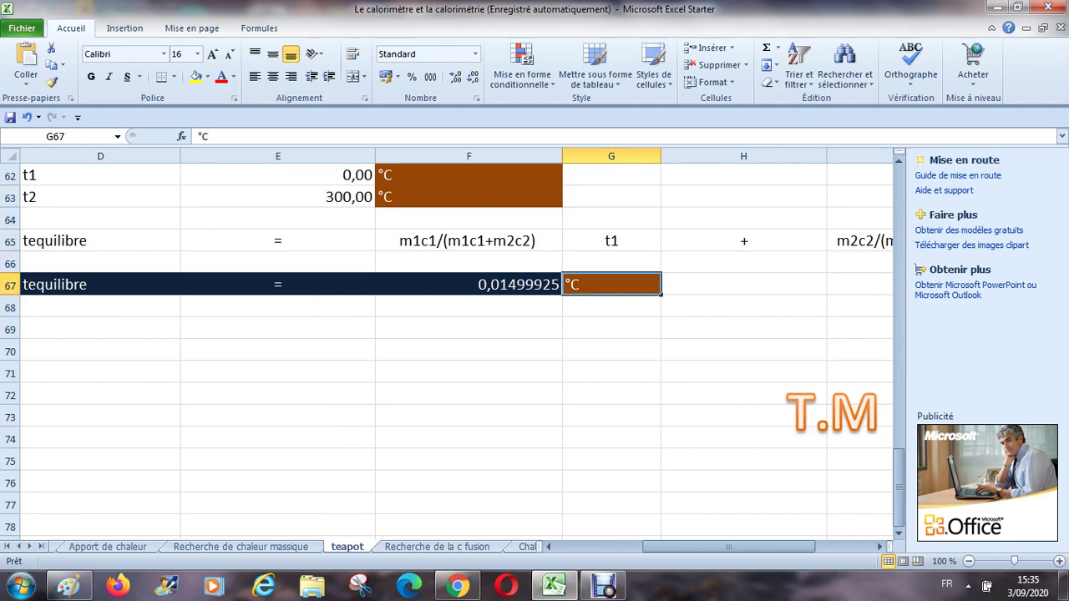
key("Left")
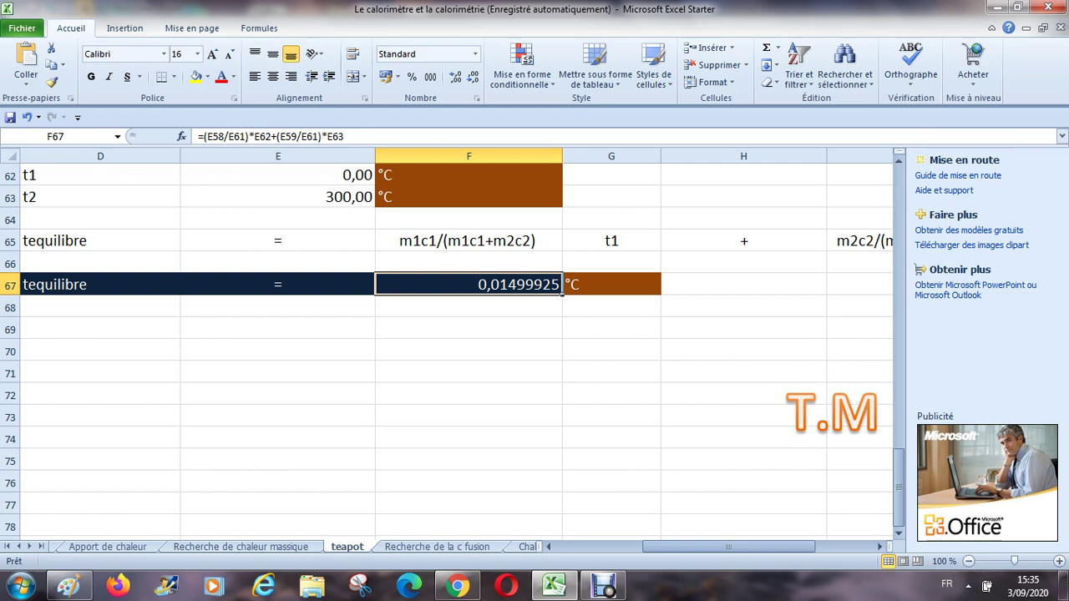
Step: Return to the input data at the head of the sheet and check the water's starting temperature in G3
key("Up")
key("Up")
key("Up")
key("Up")
key("Up")
key("Up")
key("Up")
key("Up")
key("Up")
key("Up")
key("Up")
key("Up")
key("Up")
key("Up")
key("Up")
key("Up")
key("Up")
key("Up")
key("Up")
key("Up")
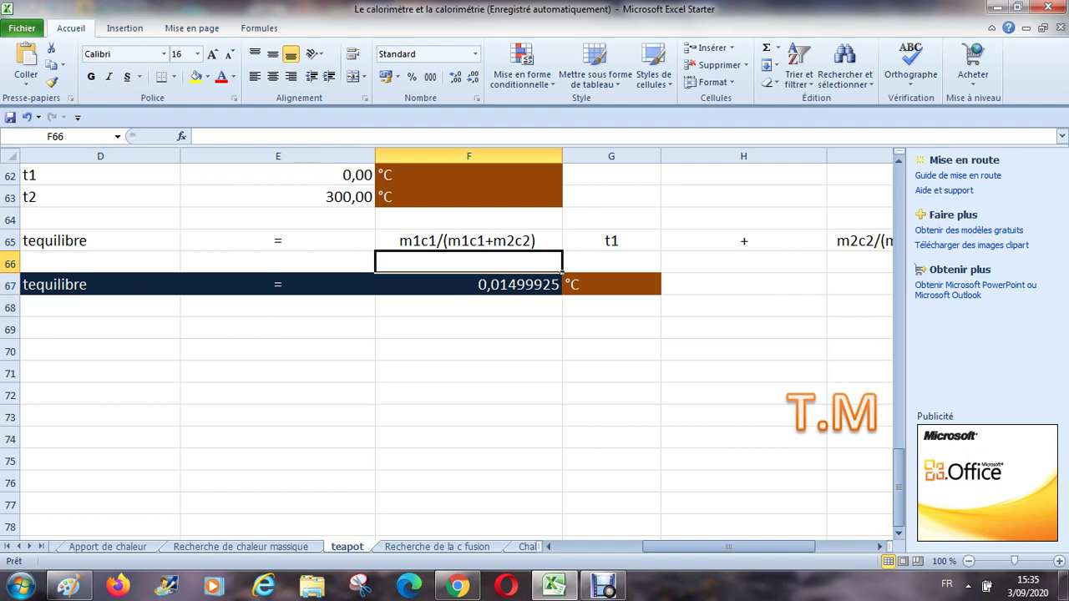
key("Up")
key("Up")
key("Up")
key("Up")
key("Up")
key("Up")
key("Up")
key("Up")
key("Up")
key("Up")
key("Up")
key("Up")
key("Up")
key("Up")
key("Up")
key("Up")
key("Up")
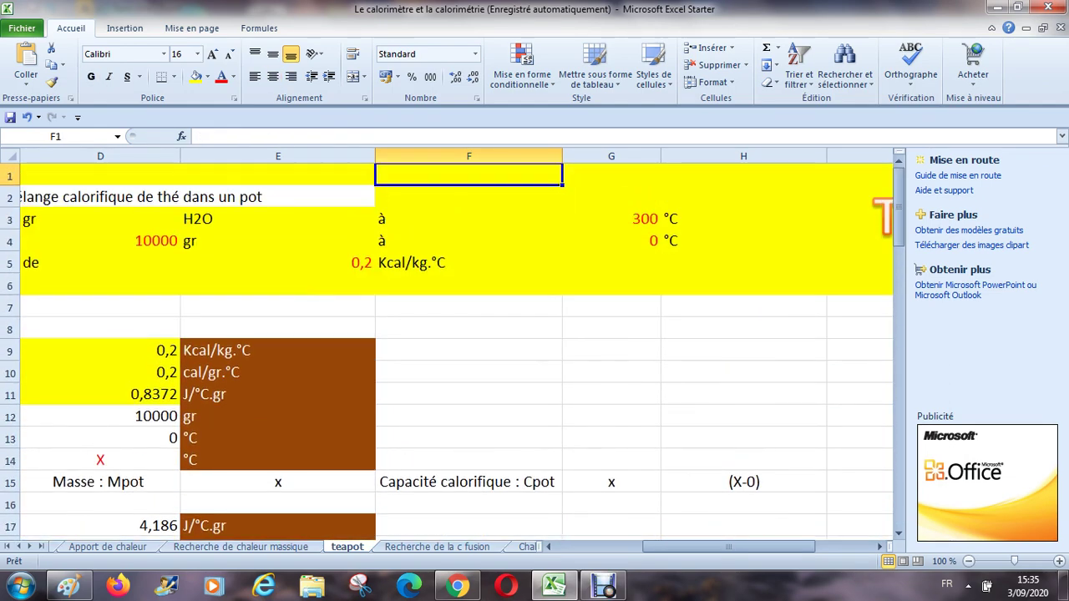
key("Down")
key("Down")
key("Left")
key("Left")
key("Left")
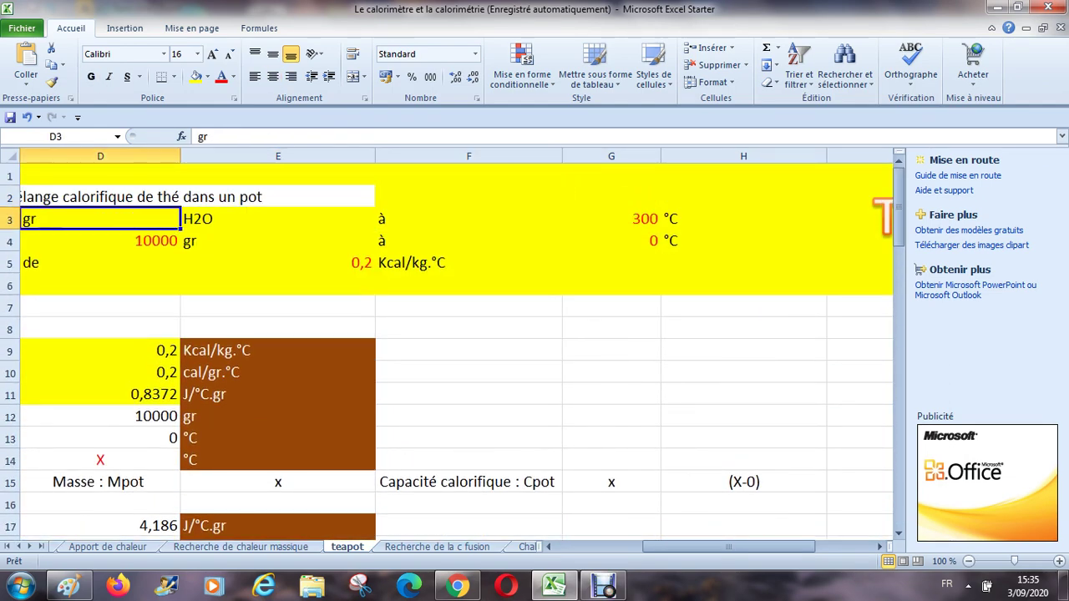
key("Right")
key("Right")
key("Right")
key("Right")
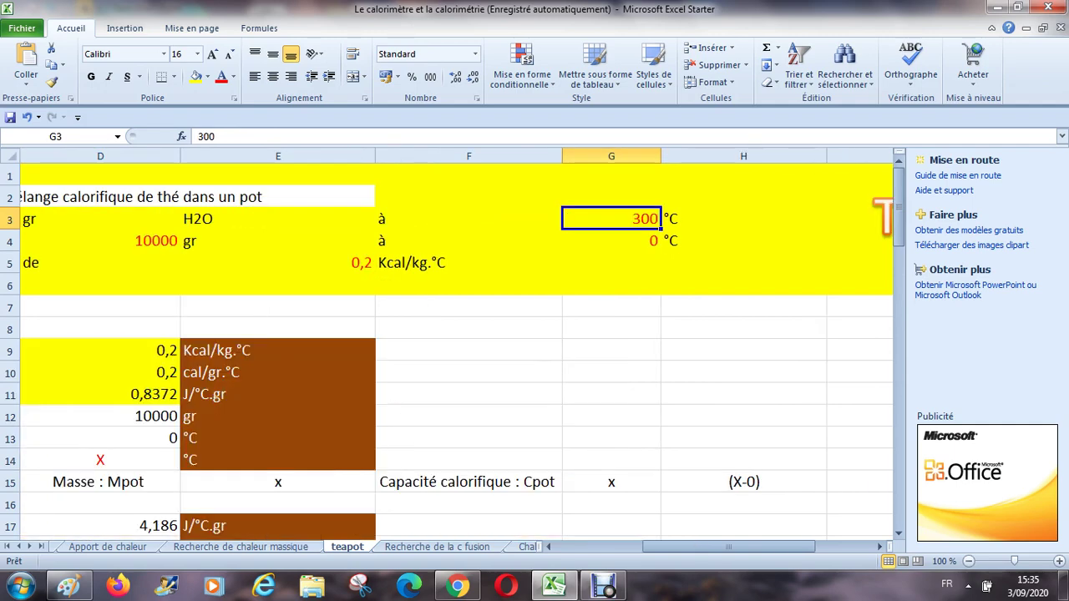
Step: Review row 3 from the start of the problem statement in A3 to the water's mass in C3
key("Left")
key("Left")
key("Left")
key("Left")
key("Left")
key("Left")
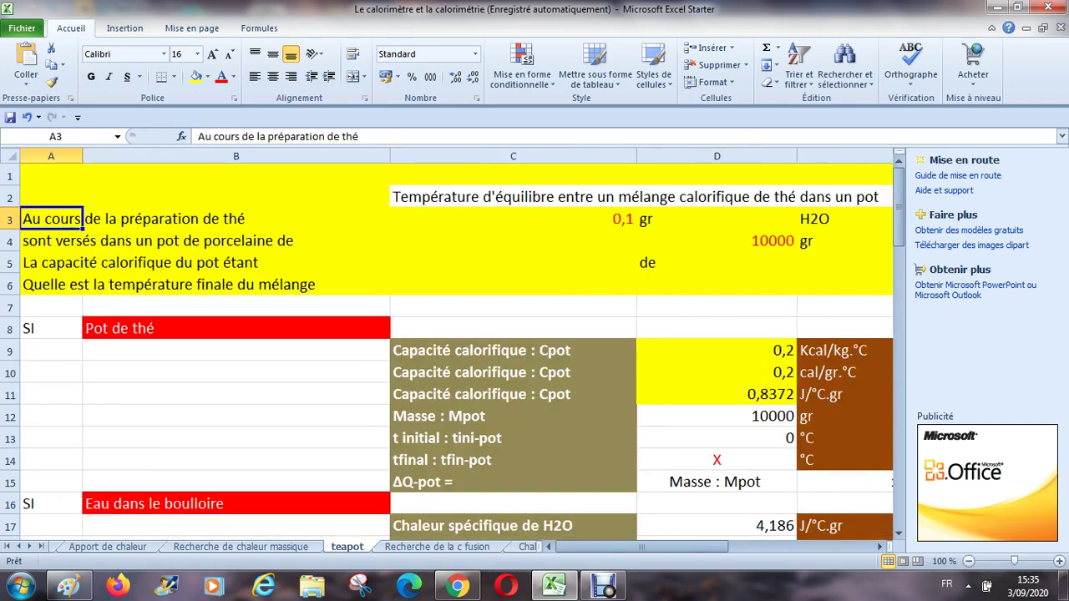
key("Right")
key("Right")
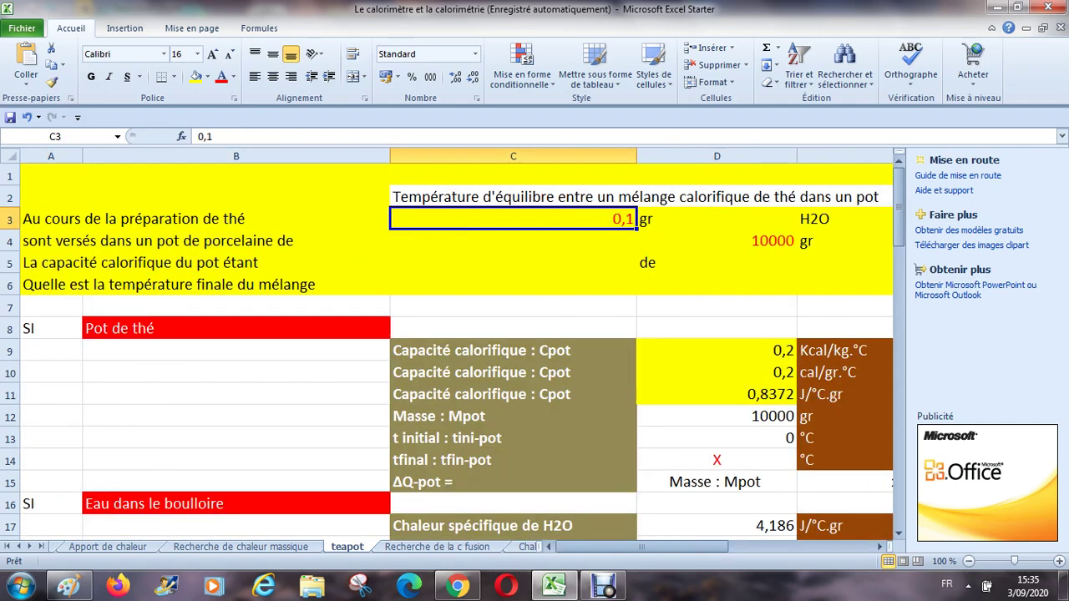
Step: Compare the pot's mass in D4 with its starting temperature in G4
key("Down")
key("Right")
key("Right")
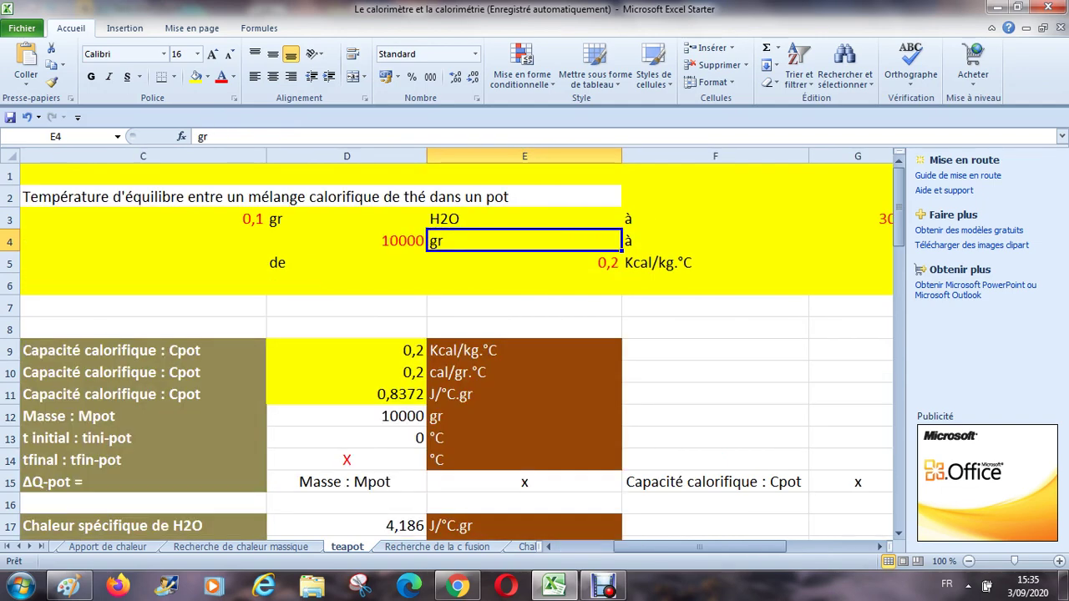
left_click(347, 240)
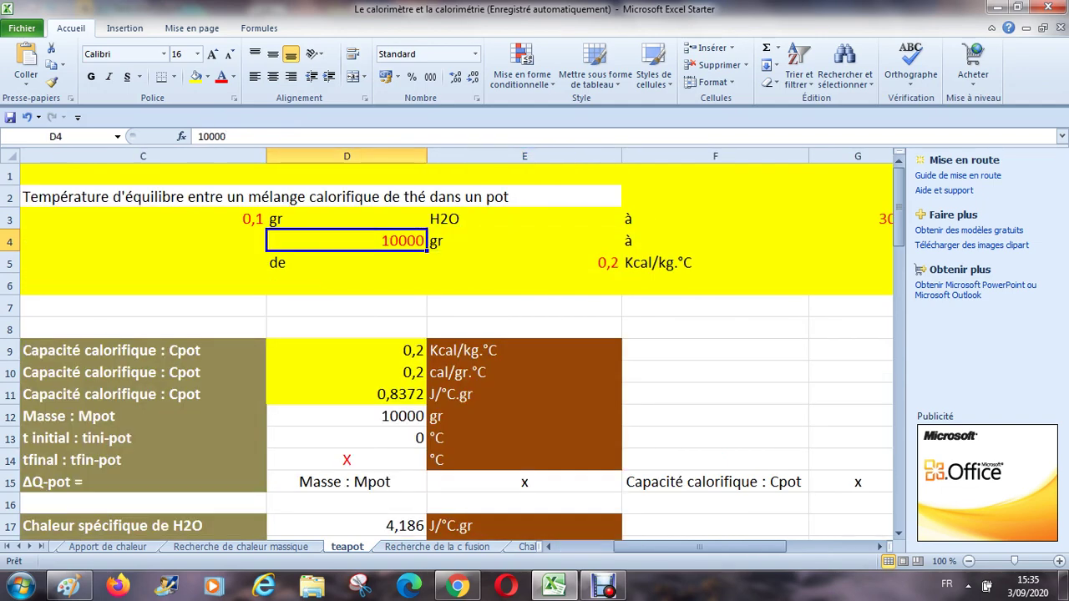
key("Right")
key("Right")
key("Right")
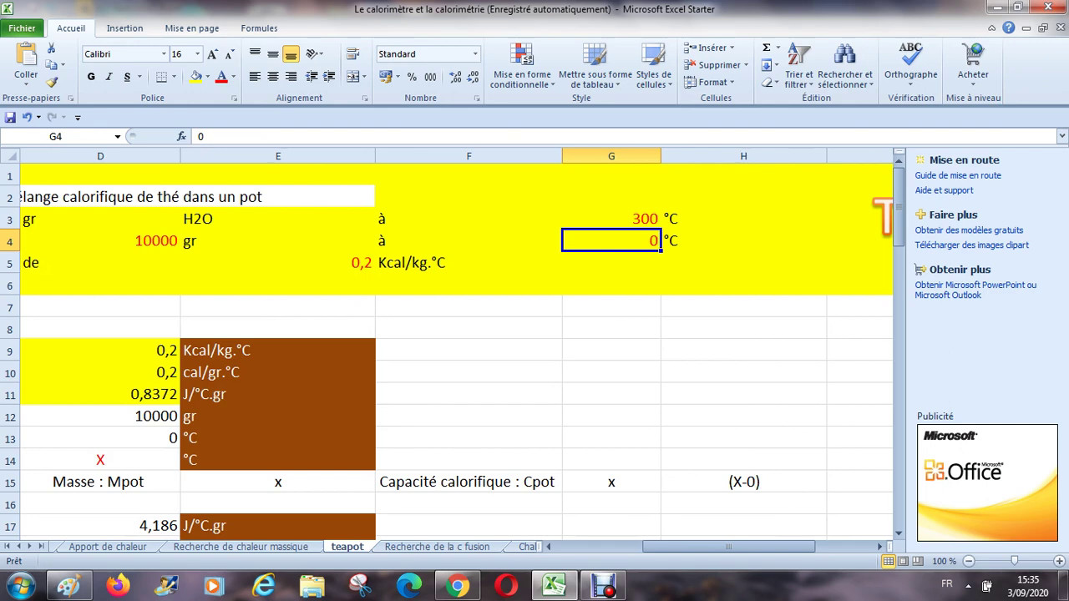
key("Left")
key("Left")
key("Left")
key("Left")
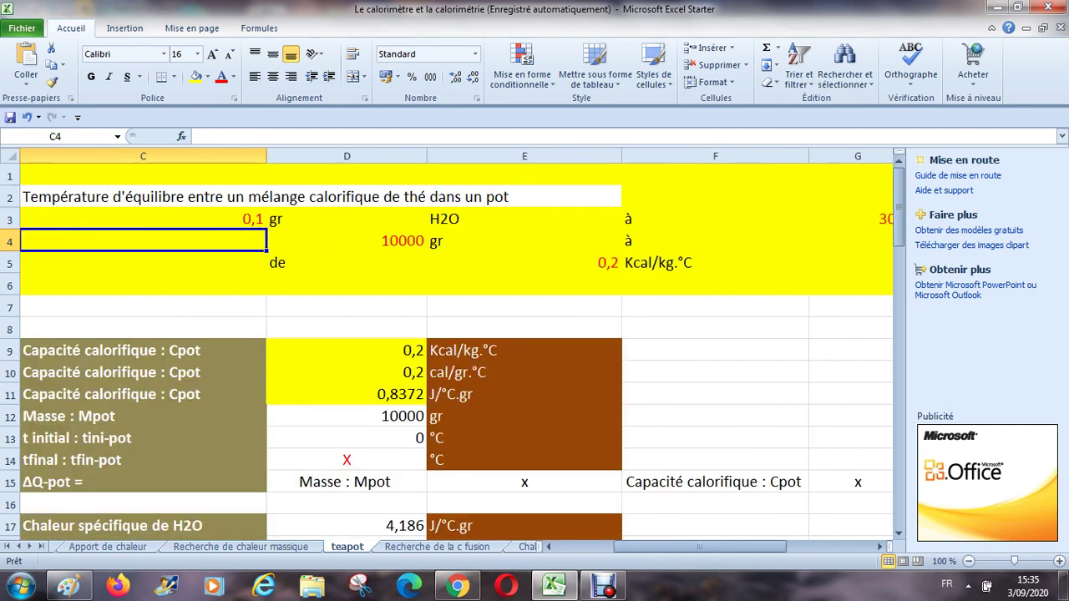
left_click(346, 240)
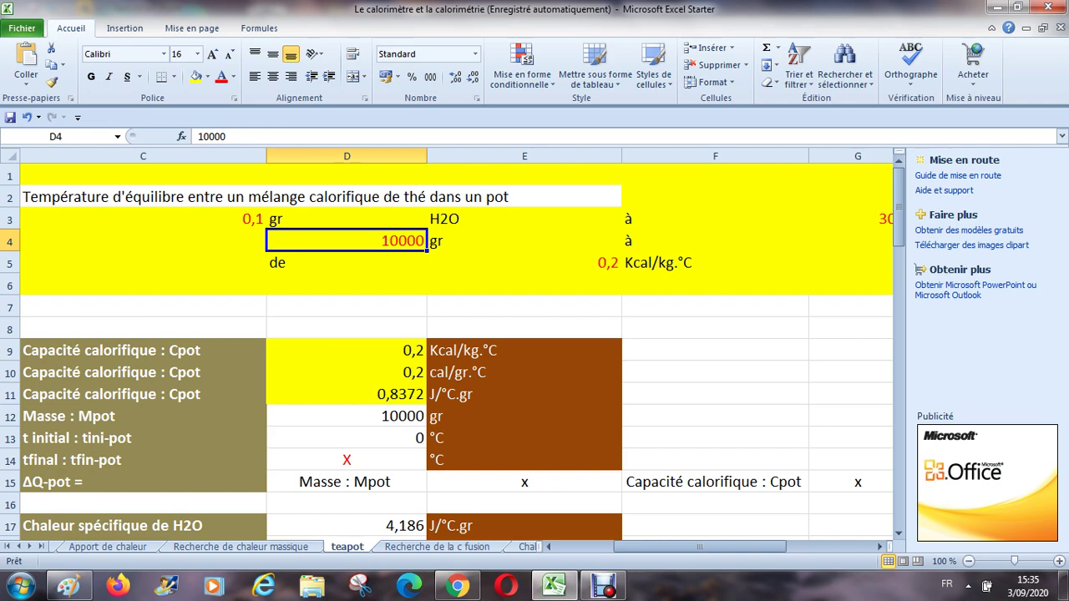
Step: Set both the water's mass in C3 and the pot's mass in D4 to 10 gr
left_click(346, 219)
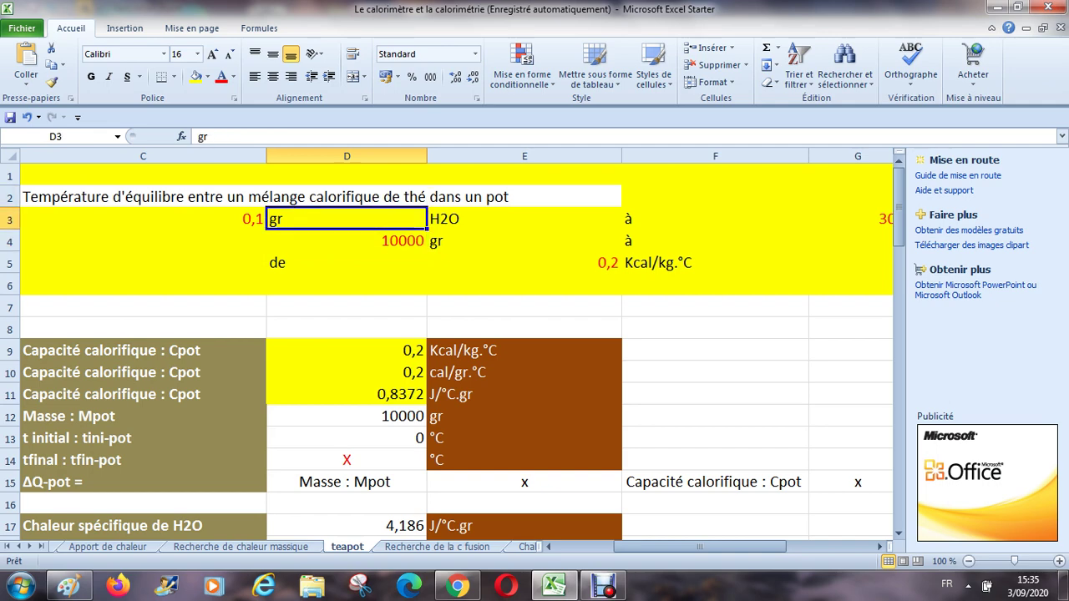
left_click(143, 219)
type("10")
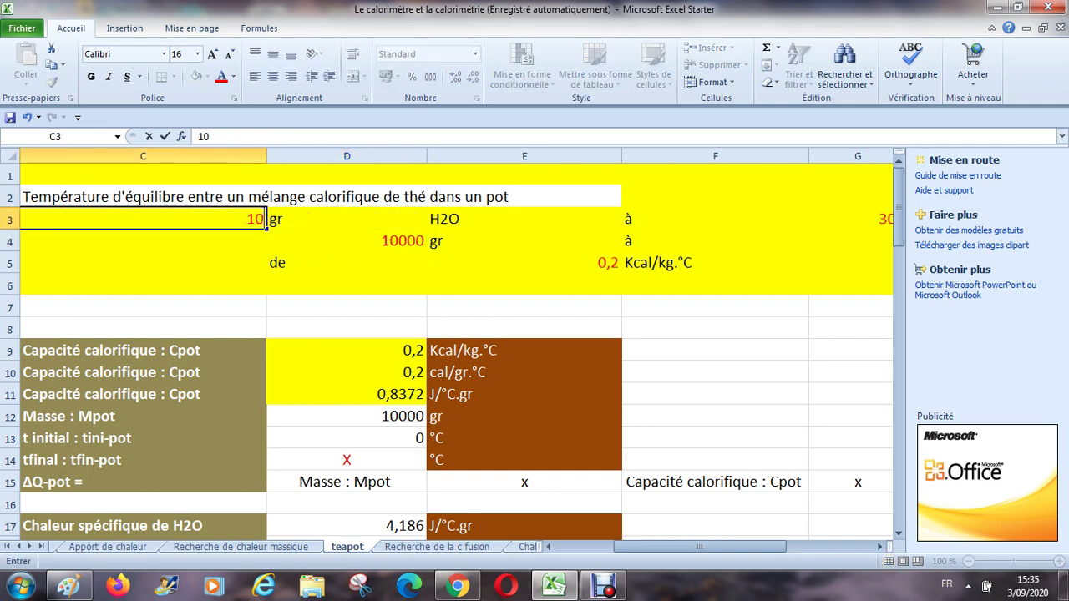
key("Return")
left_click(346, 241)
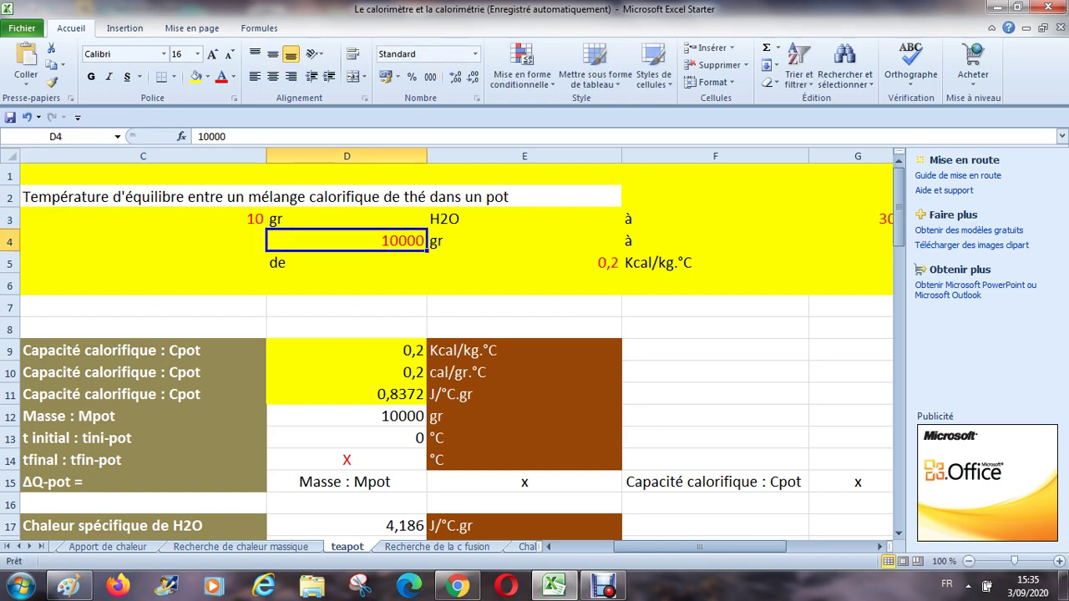
type("10")
key("Return")
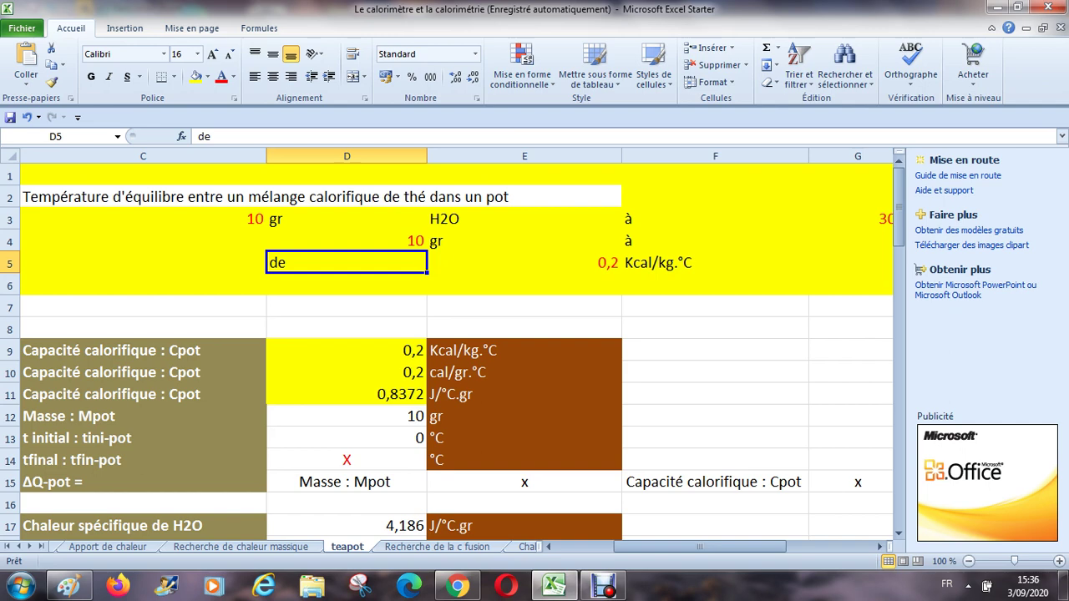
Step: Go down past the heat balance to examine the recalculated m1, m2 and tequilibre values in rows 56 to 67
key("Up")
key("Down")
key("Down")
key("Down")
key("Down")
key("Down")
key("Down")
key("Down")
key("Down")
key("Down")
key("Down")
key("Down")
key("Down")
key("Down")
key("Down")
key("Down")
key("Down")
key("Down")
key("Down")
key("Down")
key("Down")
key("Down")
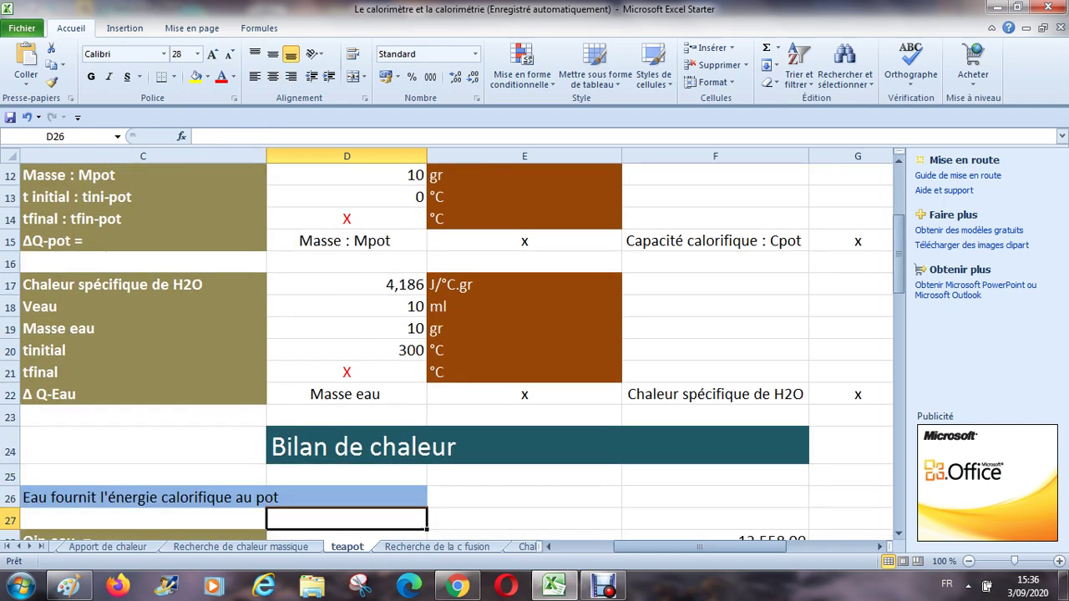
key("Down")
key("Down")
key("Down")
key("Down")
key("Down")
key("Down")
key("Down")
key("Down")
key("Down")
key("Down")
key("Down")
key("Down")
key("Down")
key("Down")
key("Down")
key("Down")
key("Down")
key("Down")
key("Down")
key("Down")
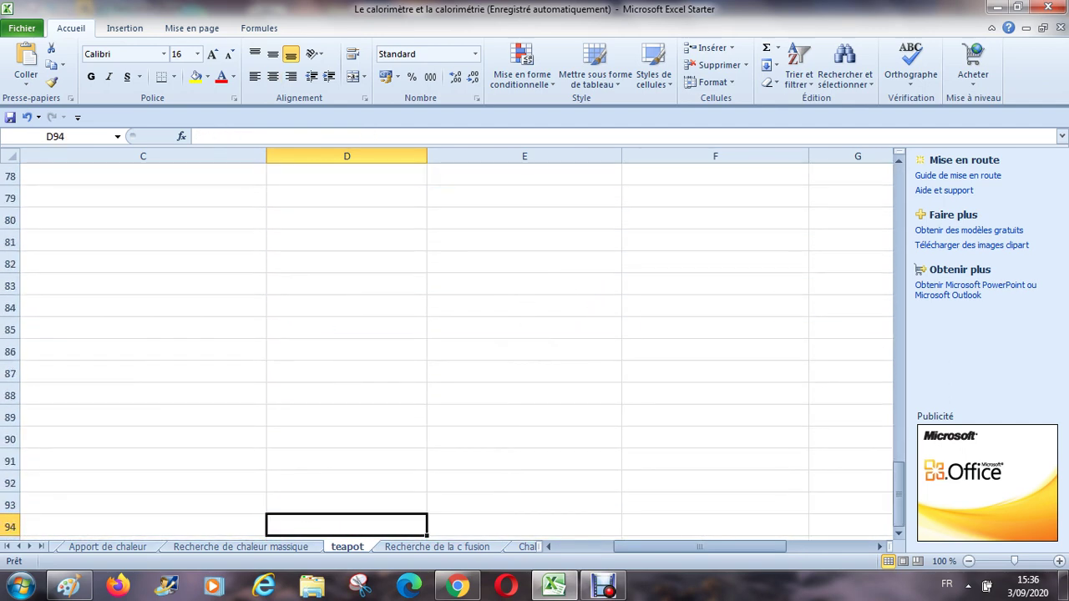
key("Up")
key("Up")
key("Up")
key("Up")
key("Up")
key("Up")
key("Up")
key("Up")
key("Up")
key("Up")
key("Up")
key("Up")
key("Up")
key("Up")
key("Up")
key("Up")
key("Up")
key("Up")
key("Up")
key("Up")
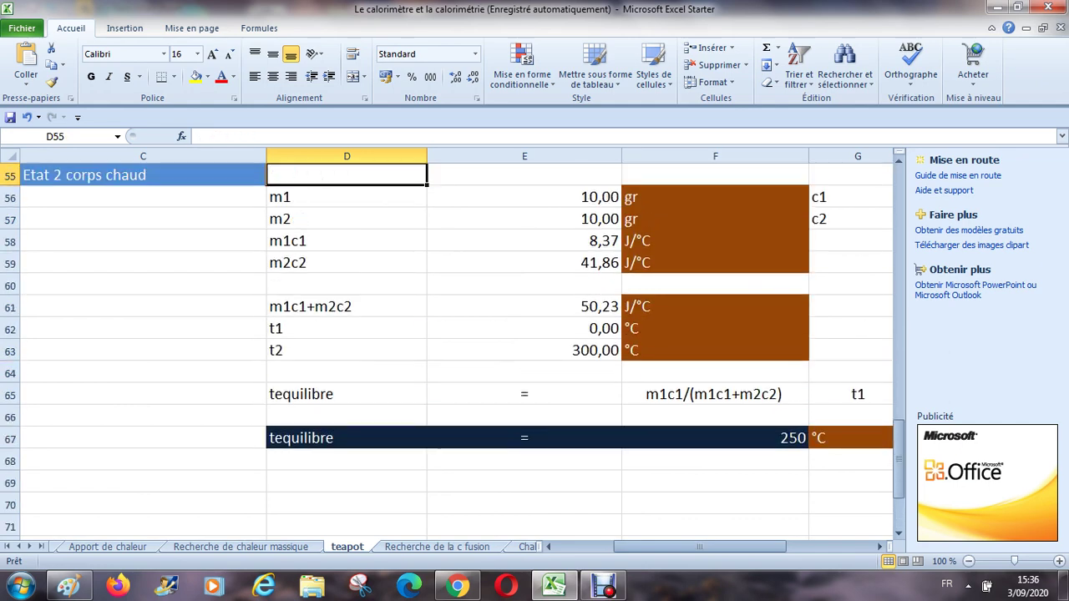
Step: Examine the tequilibre result in row 67, from its label in D67 across to its unit in G67
key("Down")
key("Down")
key("Down")
key("Down")
key("Down")
key("Down")
key("Down")
key("Down")
key("Down")
key("Down")
key("Down")
key("Down")
key("Down")
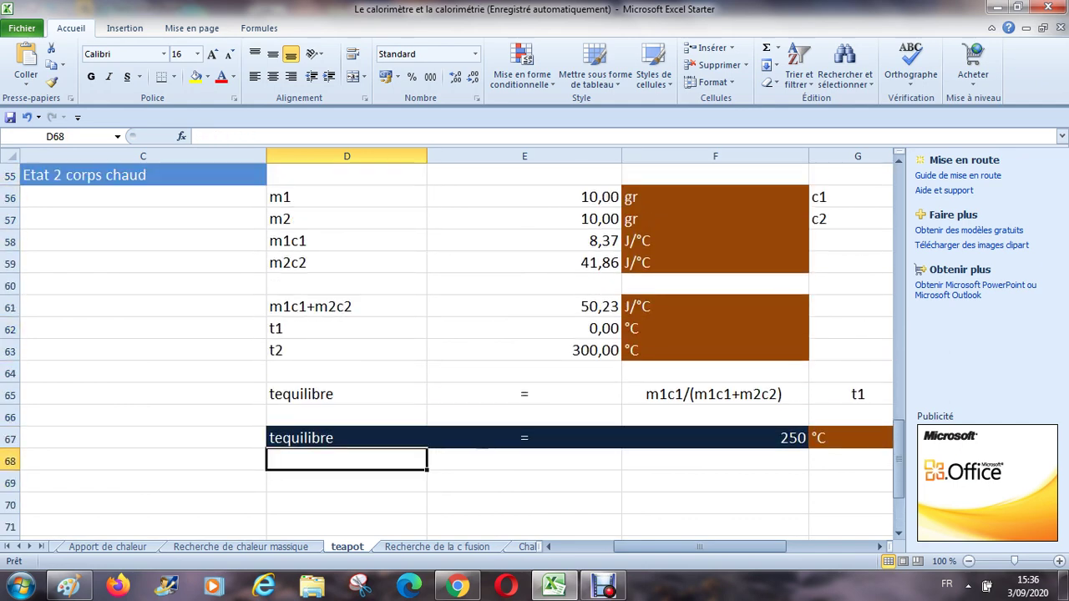
key("Up")
key("Right")
key("Right")
key("Right")
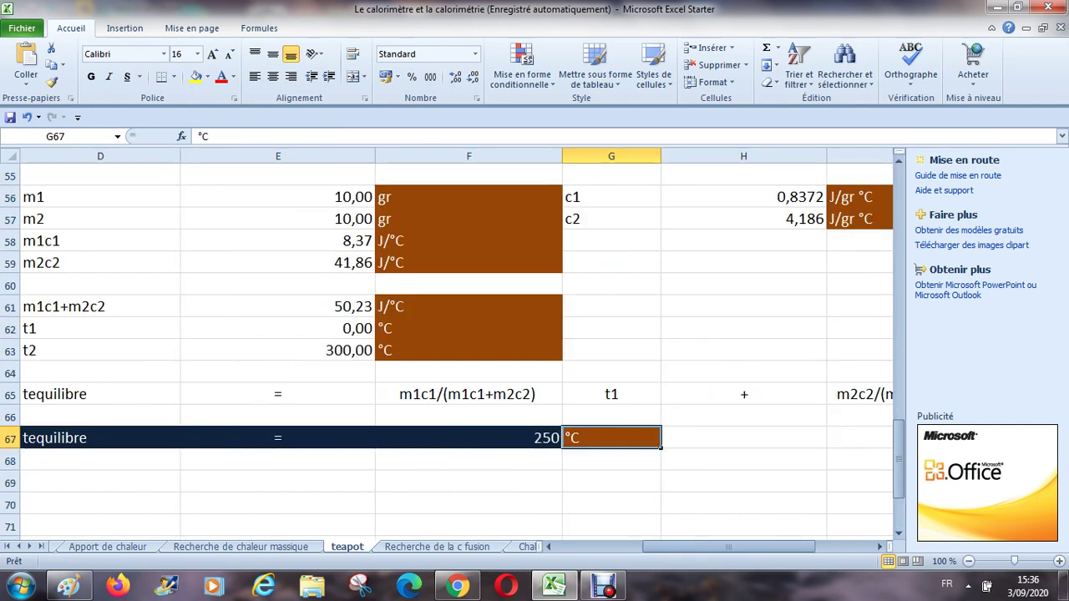
Step: Return to the problem statement and compare the pot's mass in D4 with the water's mass in C3
key("Up")
key("Up")
key("Up")
key("Up")
key("Up")
key("Up")
key("Up")
key("Up")
key("Up")
key("Up")
key("Up")
key("Up")
key("Up")
key("Up")
key("Up")
key("Up")
key("Up")
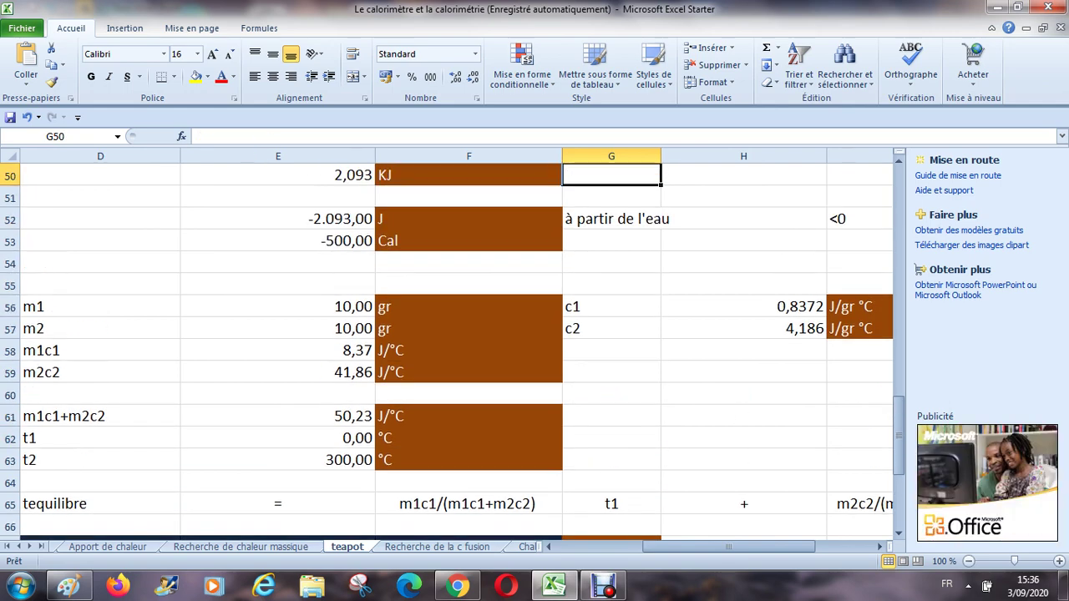
key("Up")
key("Up")
key("Up")
key("Up")
key("Up")
key("Up")
key("Up")
key("Up")
key("Up")
key("Up")
key("Up")
key("Up")
key("Up")
key("Up")
key("Up")
key("Up")
key("Up")
key("Up")
key("Up")
key("Up")
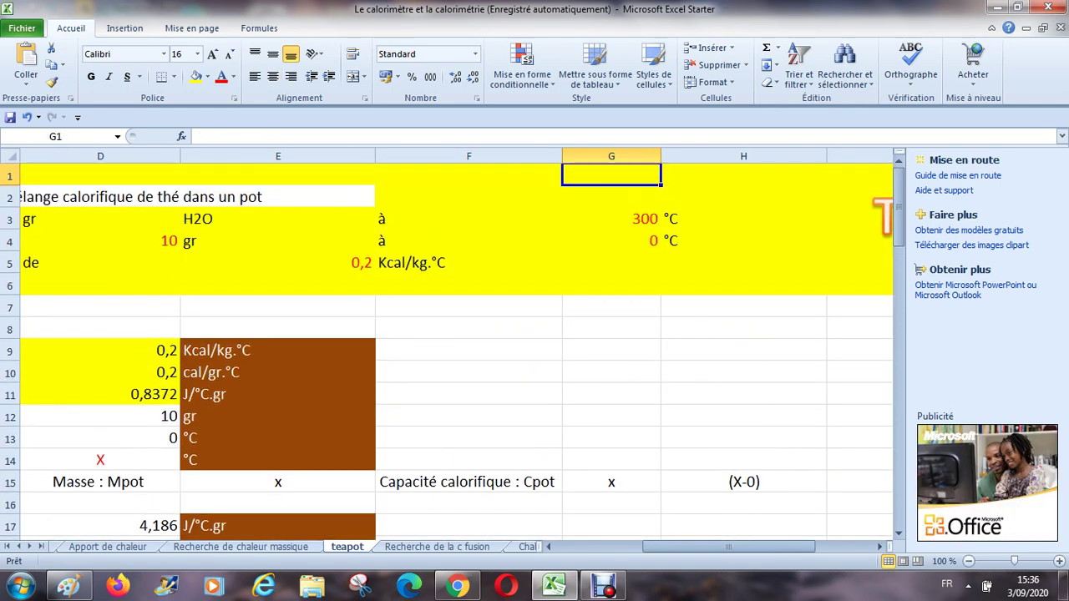
key("Down")
key("Down")
key("Down")
key("Left")
key("Left")
key("Left")
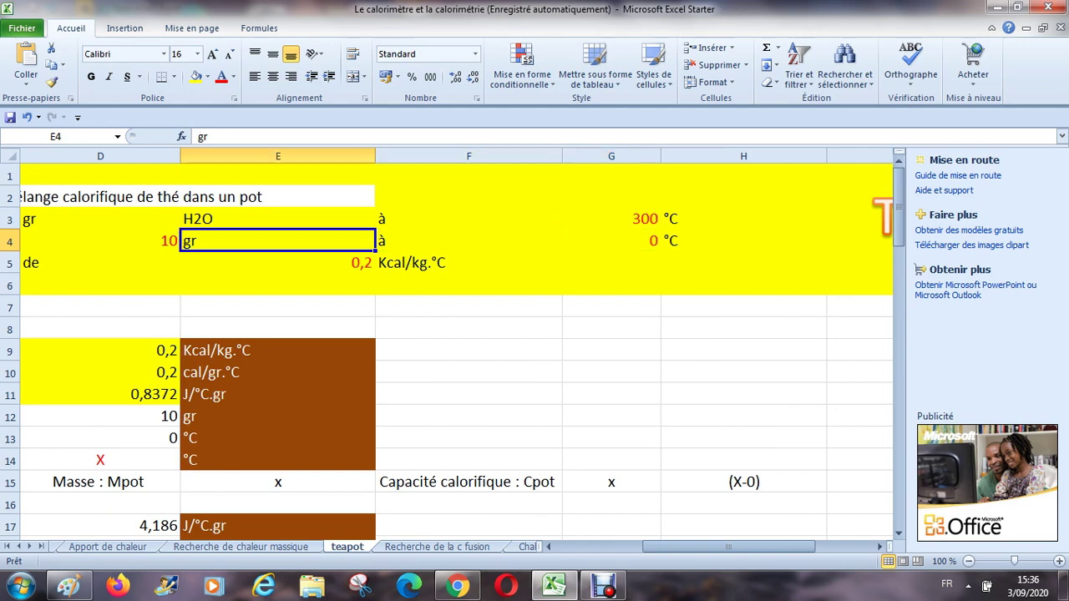
key("Right")
key("Left")
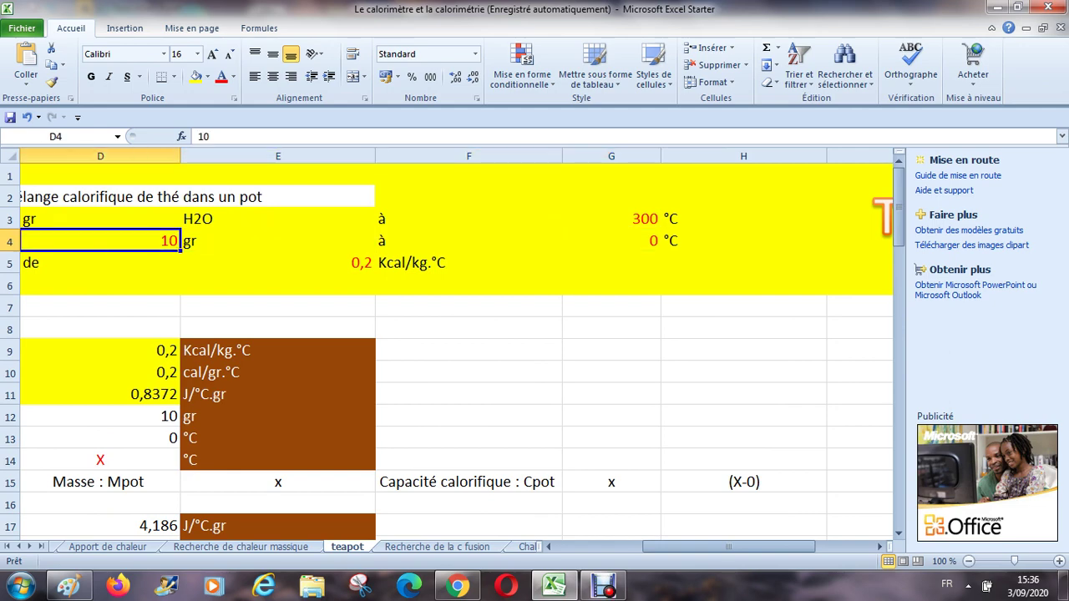
key("Down")
key("Up")
key("Up")
key("Left")
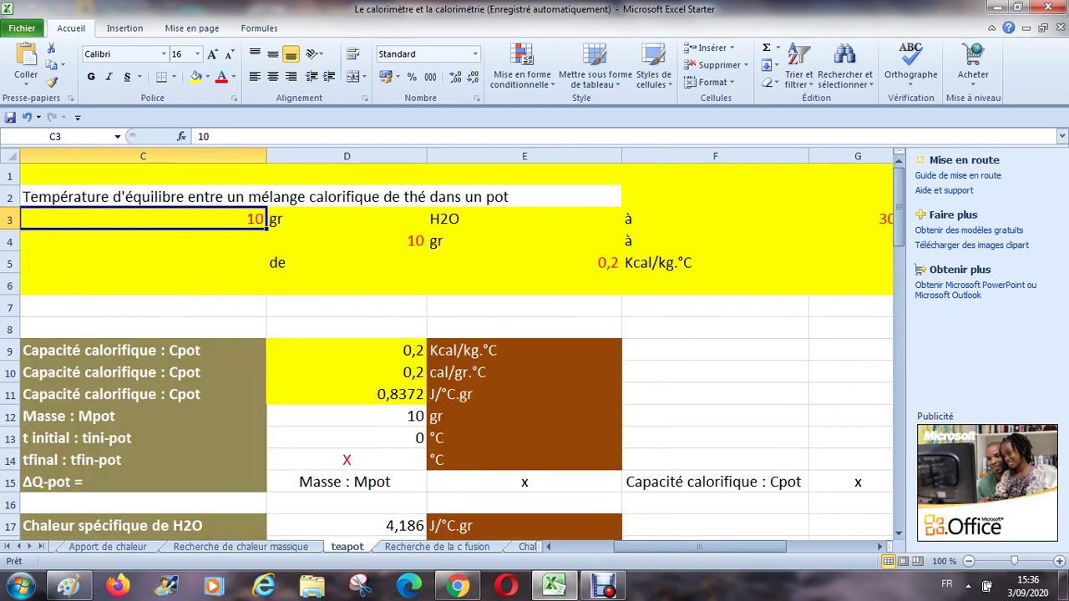
Step: Compare the water's starting temperature in G3 with the pot's starting temperature in G4
key("Right")
key("Down")
key("Up")
key("Left")
key("Right")
key("Right")
key("Right")
key("Right")
key("Right")
key("Left")
key("Down")
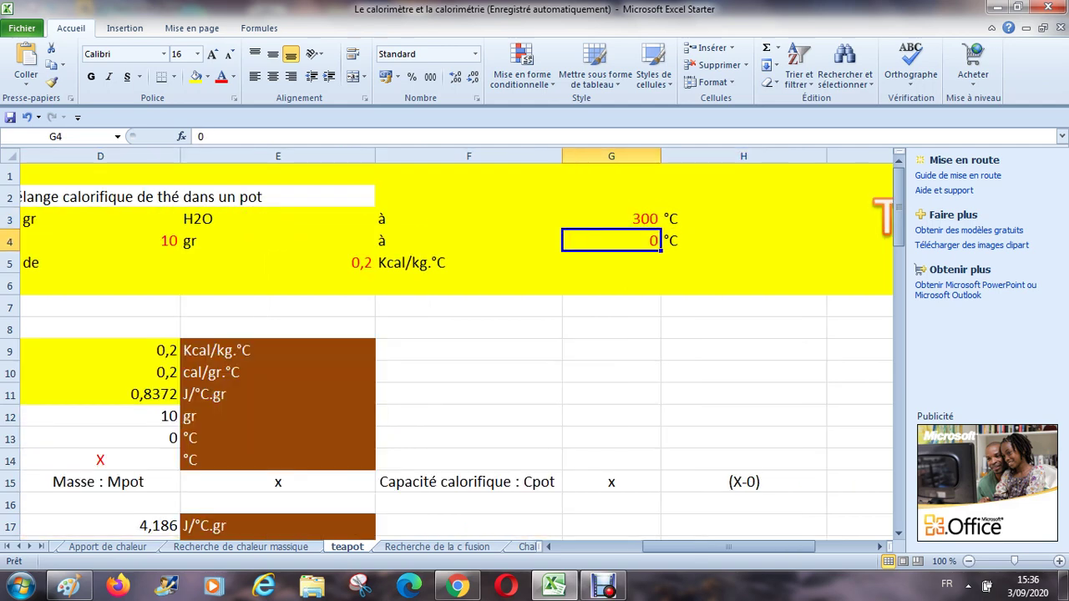
key("Up")
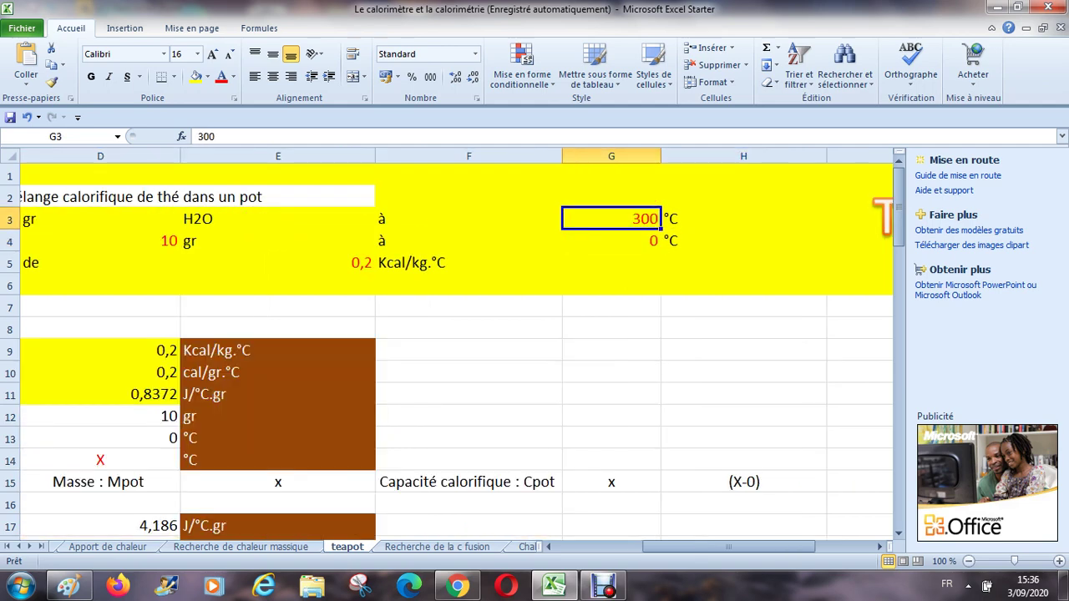
key("Down")
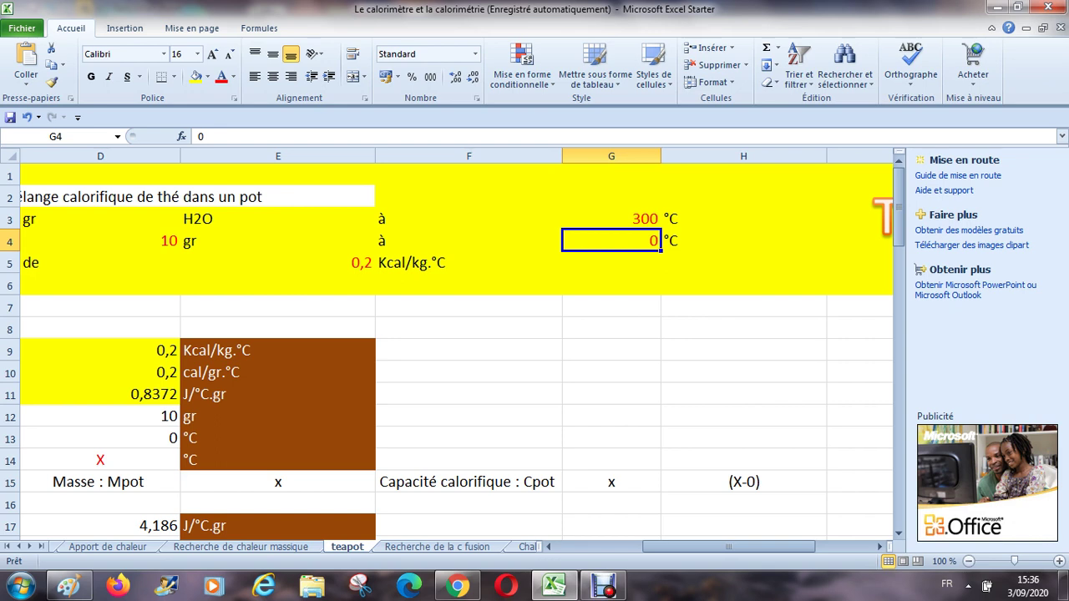
Step: Go down to the weighted calculation and examine c1, c2 and the products m1c1 and m2c2 in rows 56 to 59
key("Down")
key("Down")
key("Down")
key("Down")
key("Down")
key("Down")
key("Down")
key("Down")
key("Down")
key("Down")
key("Down")
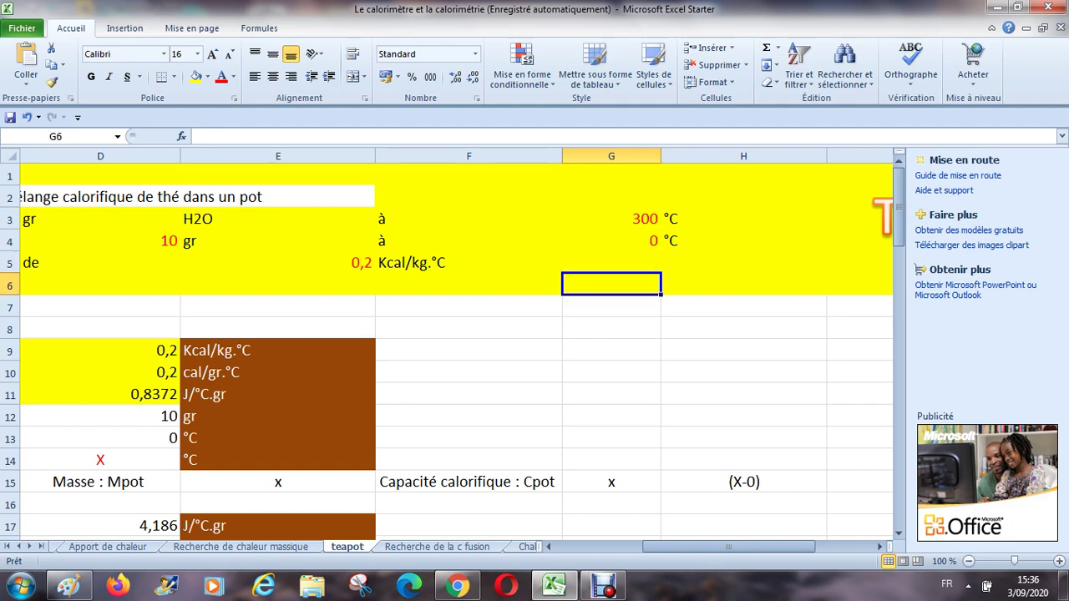
key("Down")
key("Down")
key("Down")
key("Down")
key("Down")
key("Down")
key("Down")
key("Down")
key("Down")
key("Down")
key("Down")
key("Down")
key("Down")
key("Down")
key("Down")
key("Down")
key("Down")
key("Down")
key("Down")
key("Down")
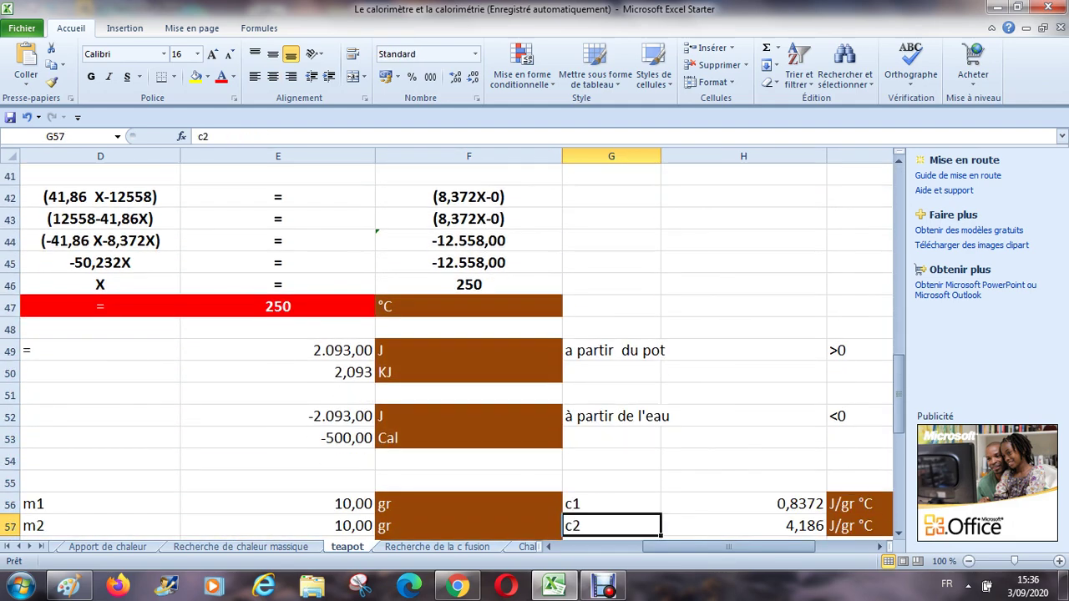
key("Left")
key("Left")
key("Left")
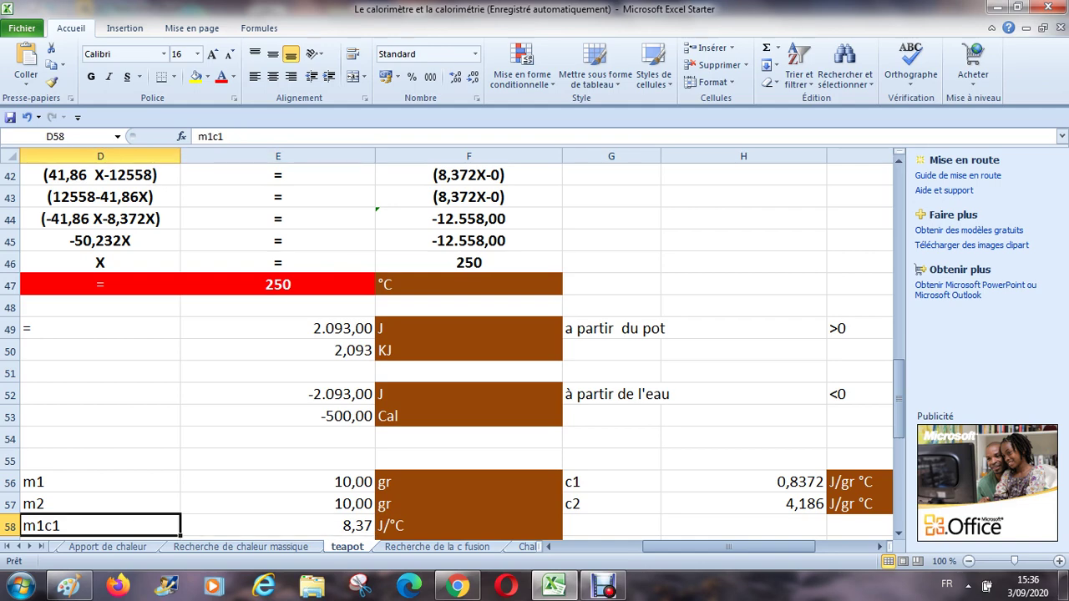
key("Down")
key("Down")
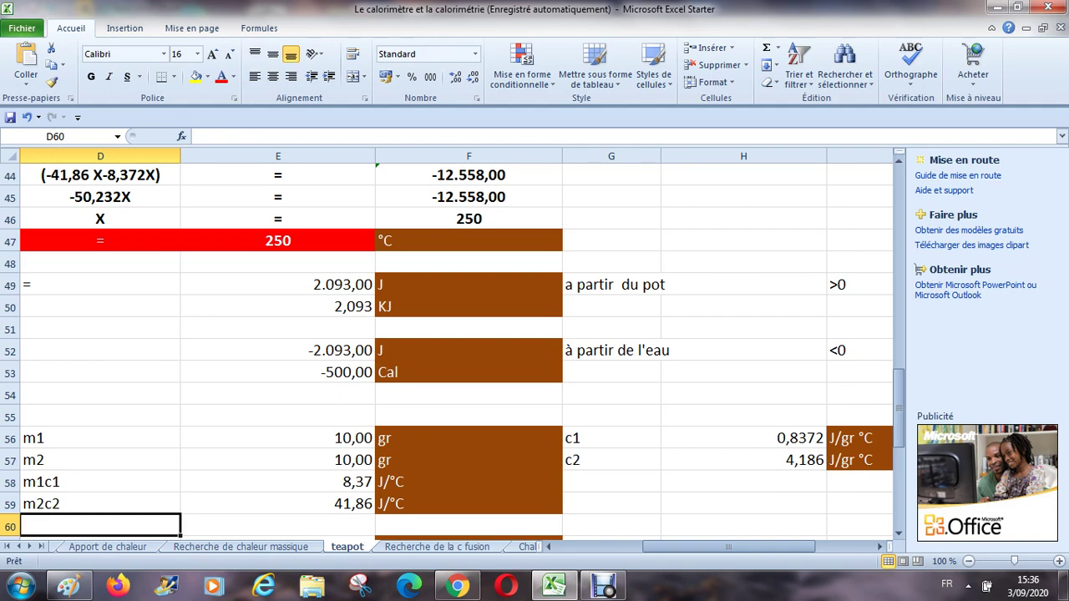
Step: Go back up past the exchanged heat values to examine the equilibrium temperature X in E47
key("Left")
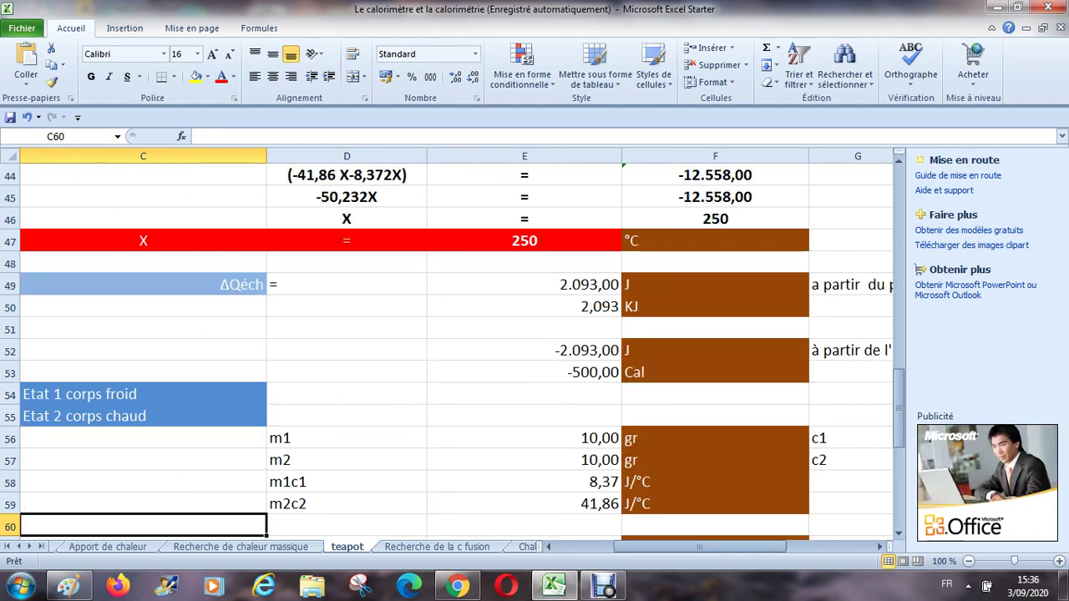
key("Left")
key("Up")
key("Up")
key("Up")
key("Up")
key("Up")
key("Up")
key("Up")
key("Up")
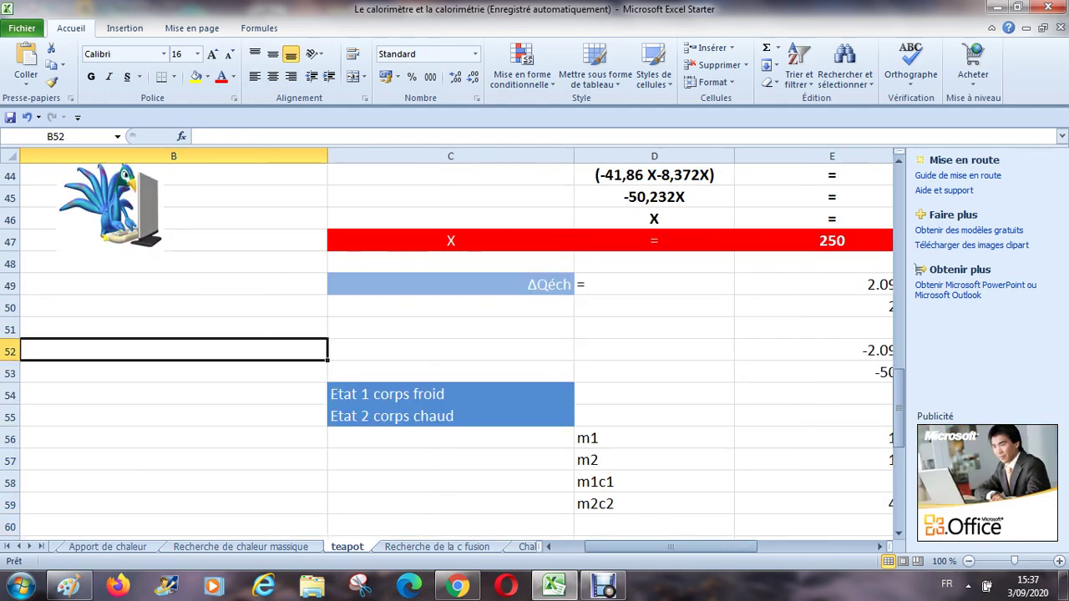
key("Up")
key("Up")
key("Up")
key("Up")
key("Up")
key("Right")
key("Right")
key("Right")
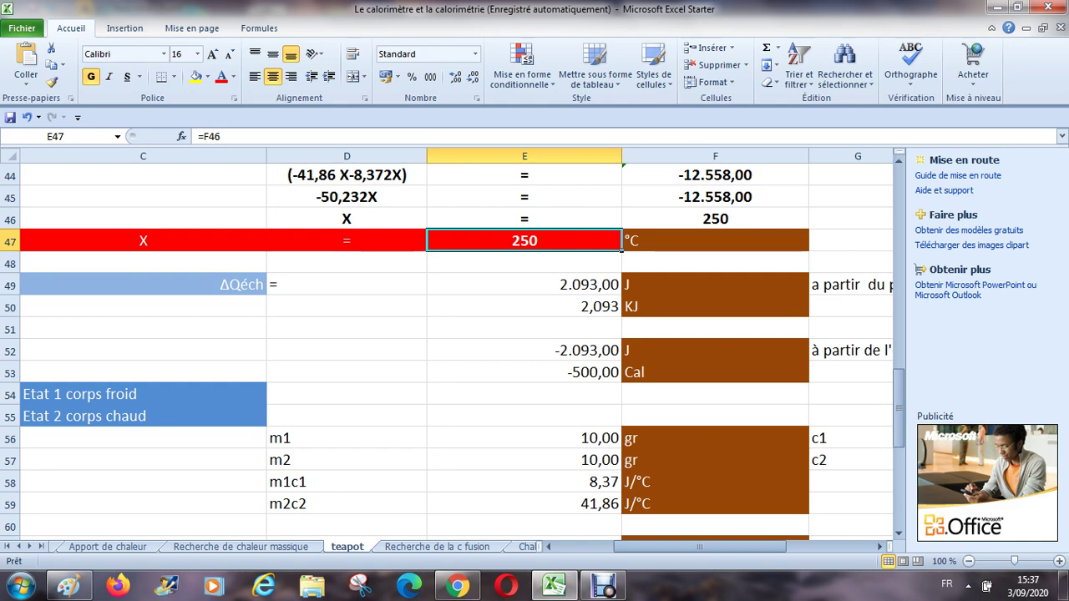
Step: Go back through the equation to the problem statement and review the water's mass in row 3
key("Up")
key("Up")
key("Up")
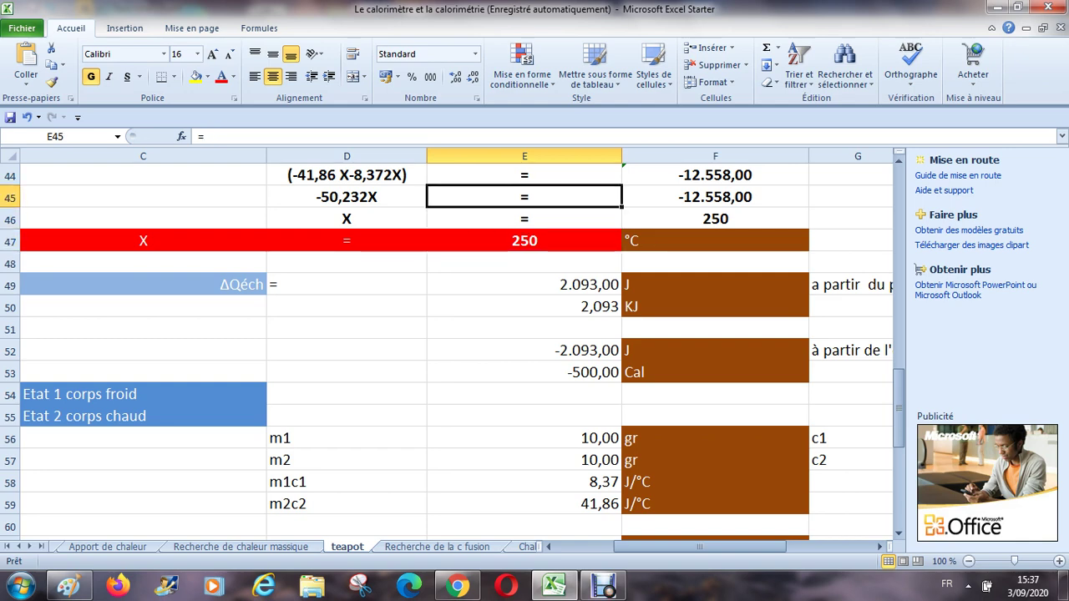
key("Up")
key("Up")
key("Up")
key("Up")
key("Up")
key("Up")
key("Up")
key("Up")
key("Up")
key("Up")
key("Up")
key("Up")
key("Up")
key("Up")
key("Up")
key("Up")
key("Up")
key("Up")
key("Up")
key("Up")
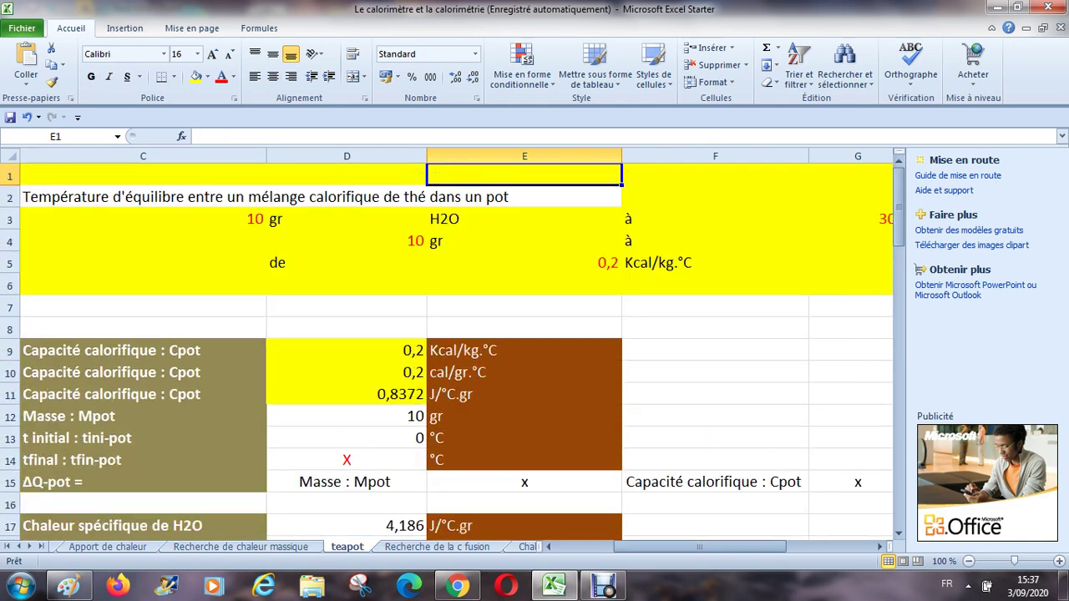
key("Down")
key("Down")
key("Left")
key("Left")
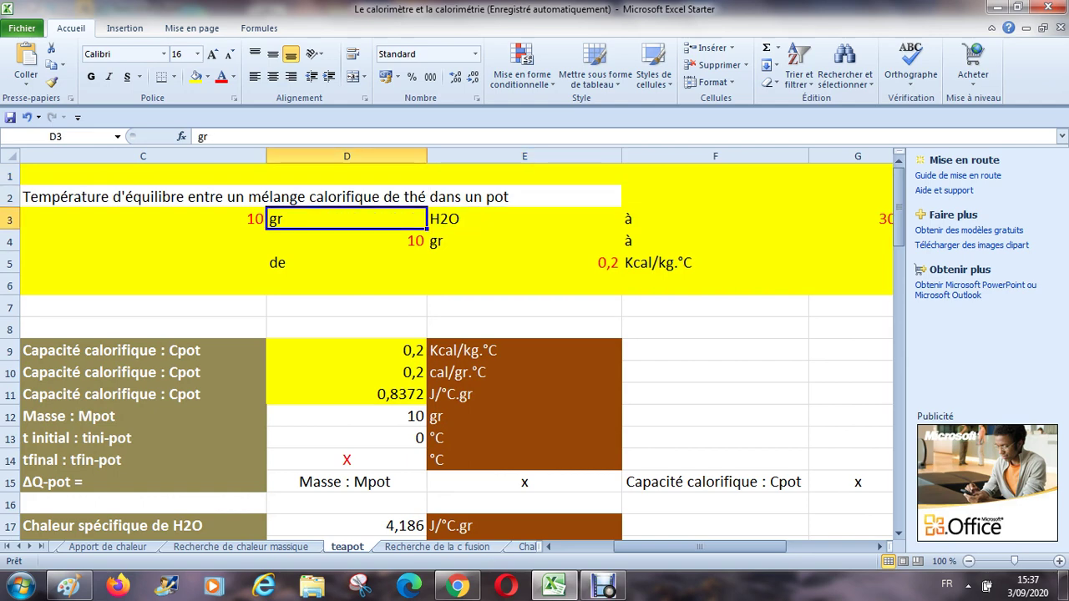